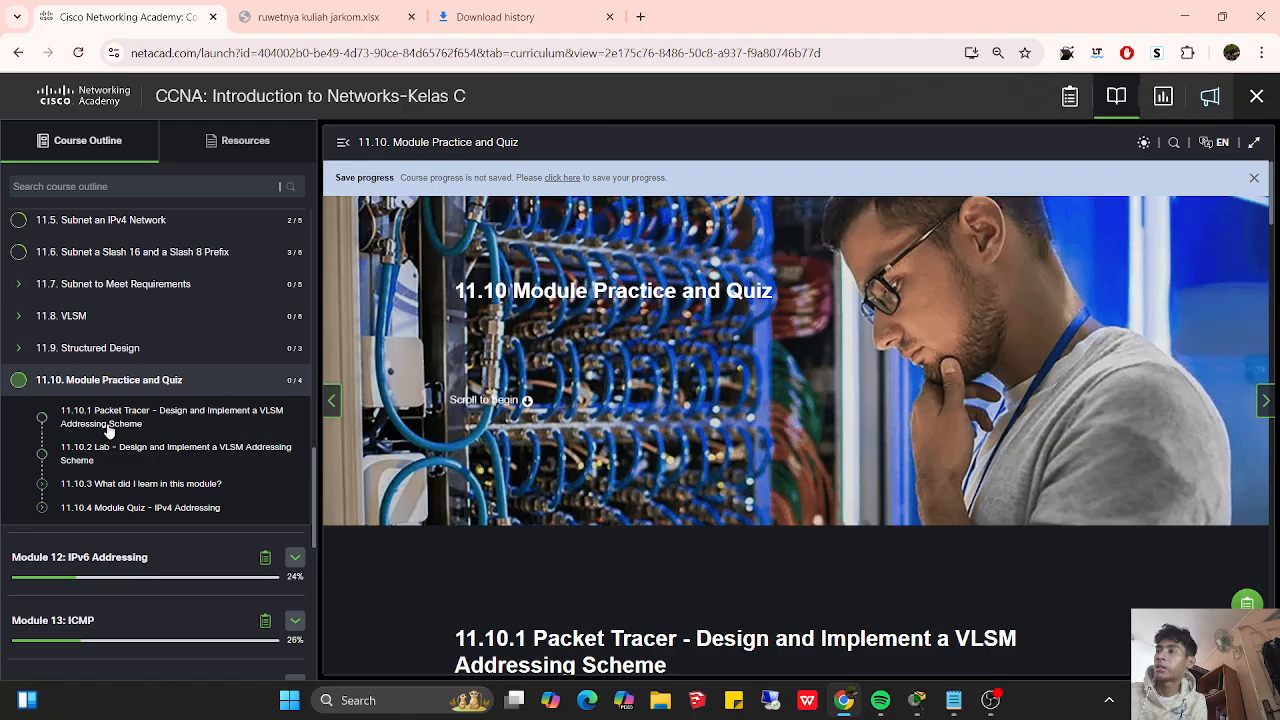
- Select activity 11.10.1 in the course outline and read its addressing table, objectives and host requirements in Packet Tracer
{"action": "left_click", "coordinate": [150, 408]}
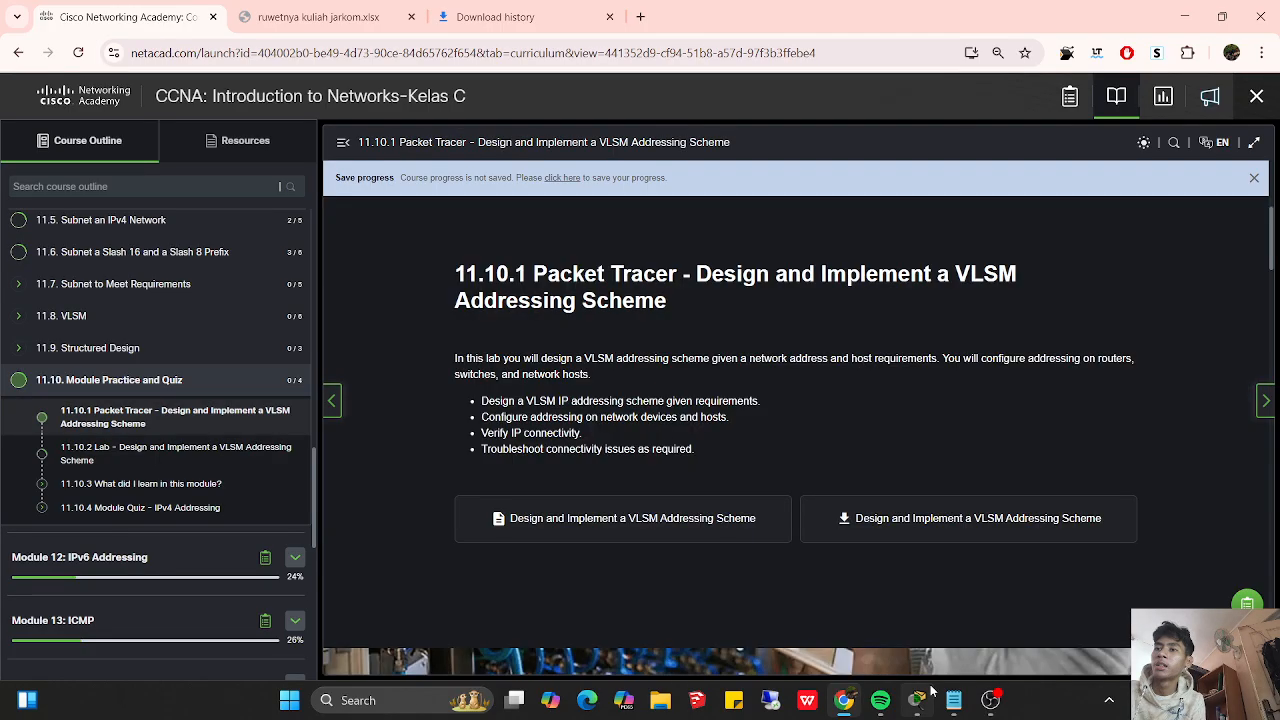
{"action": "left_click", "coordinate": [918, 697]}
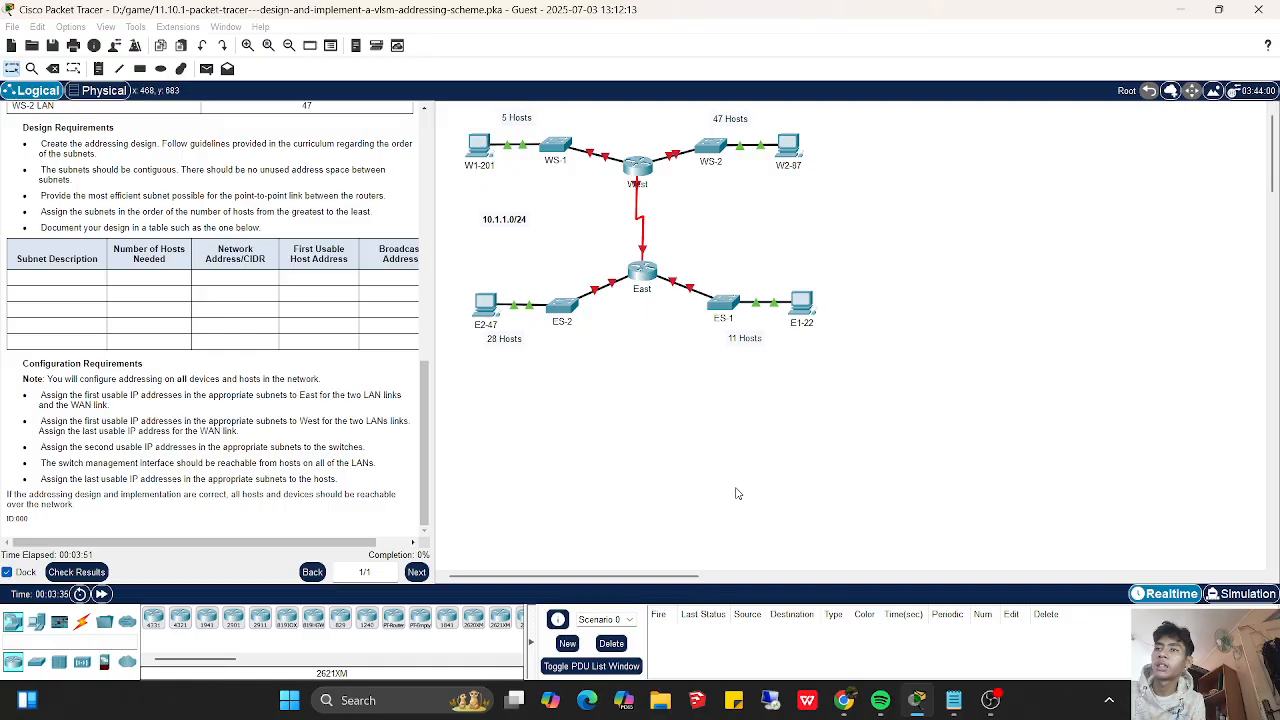
{"action": "scroll", "coordinate": [421, 176], "scroll_direction": "up", "scroll_amount": 10}
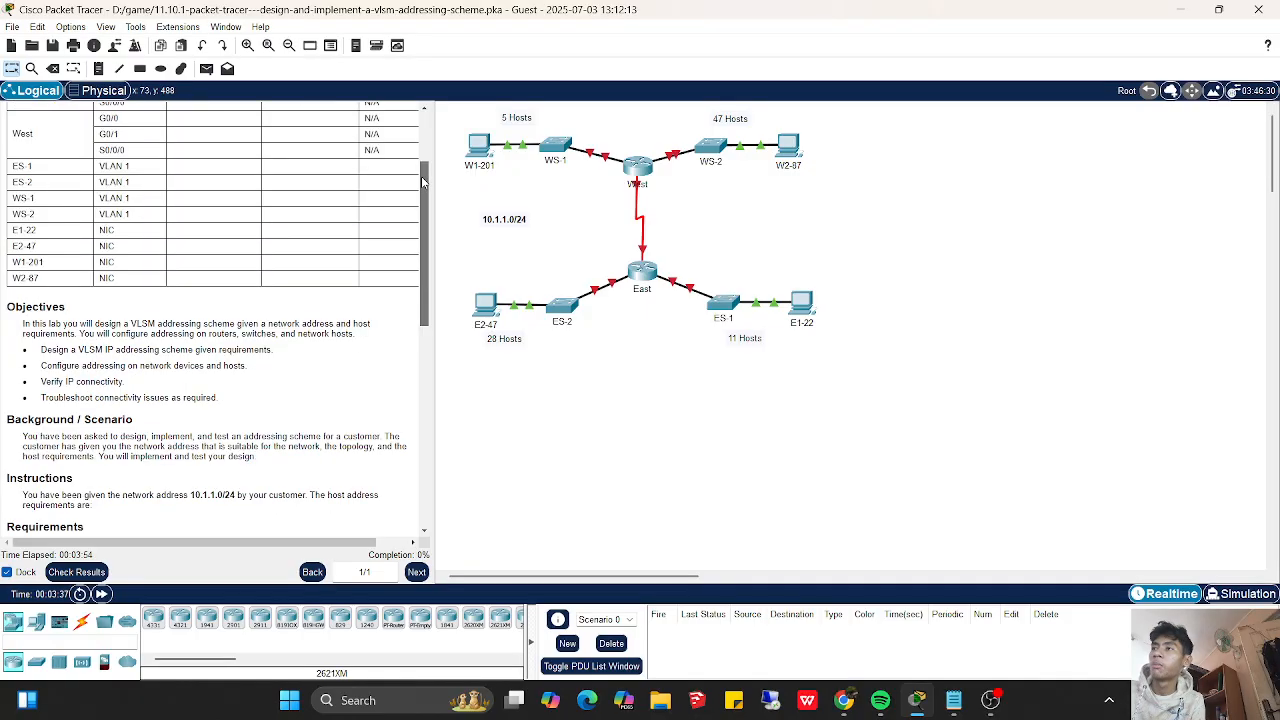
{"action": "scroll", "coordinate": [417, 198], "scroll_direction": "down", "scroll_amount": 4}
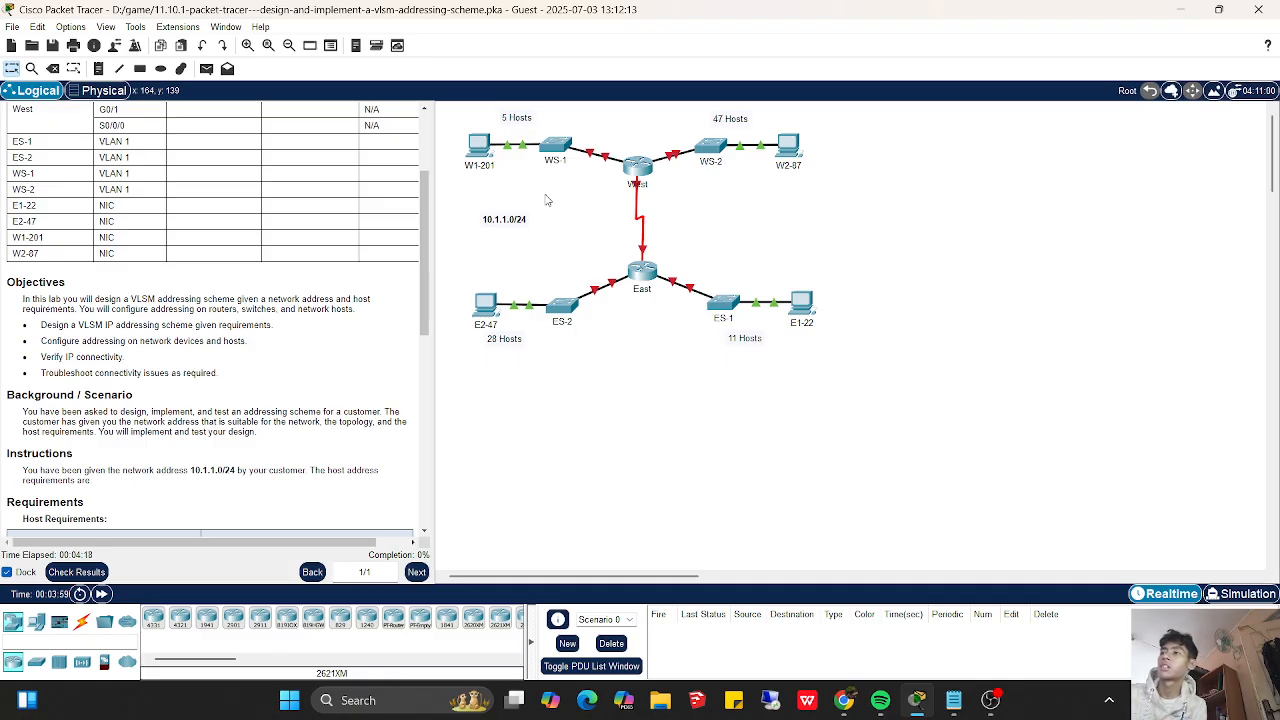
{"action": "left_click_drag", "start_coordinate": [424, 320], "coordinate": [424, 346]}
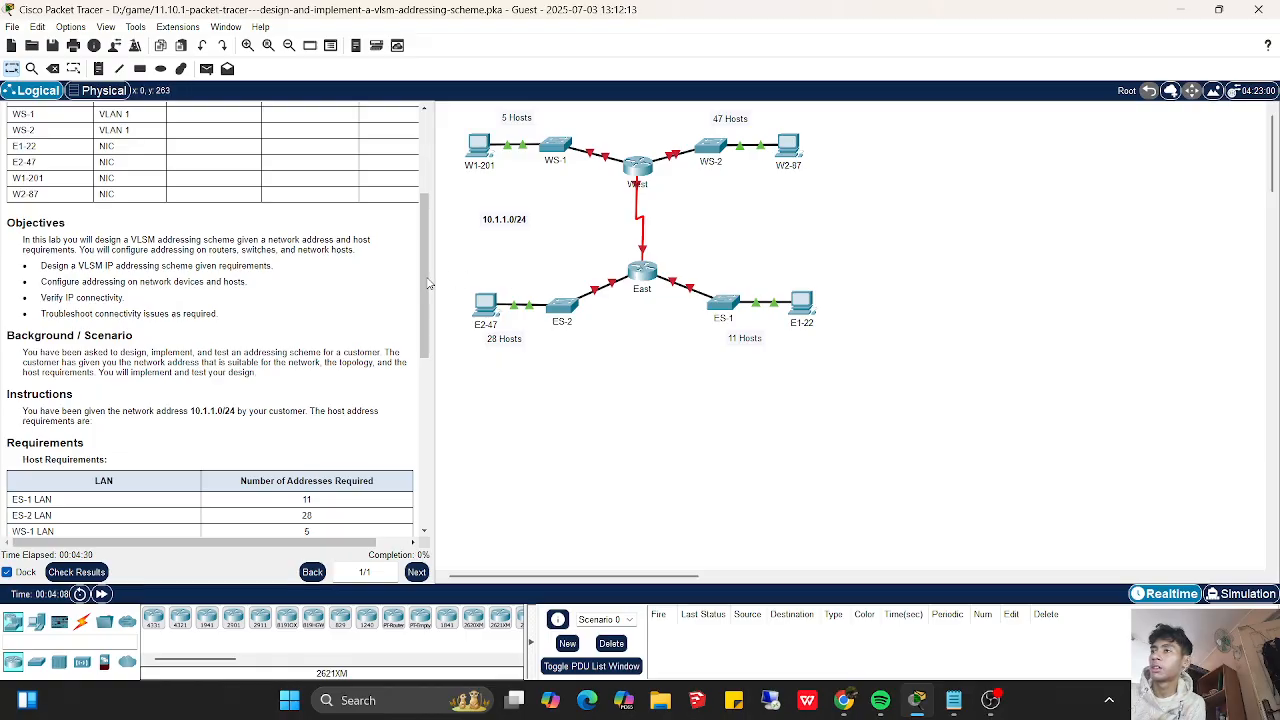
{"action": "scroll", "coordinate": [428, 281], "scroll_direction": "down", "scroll_amount": 3}
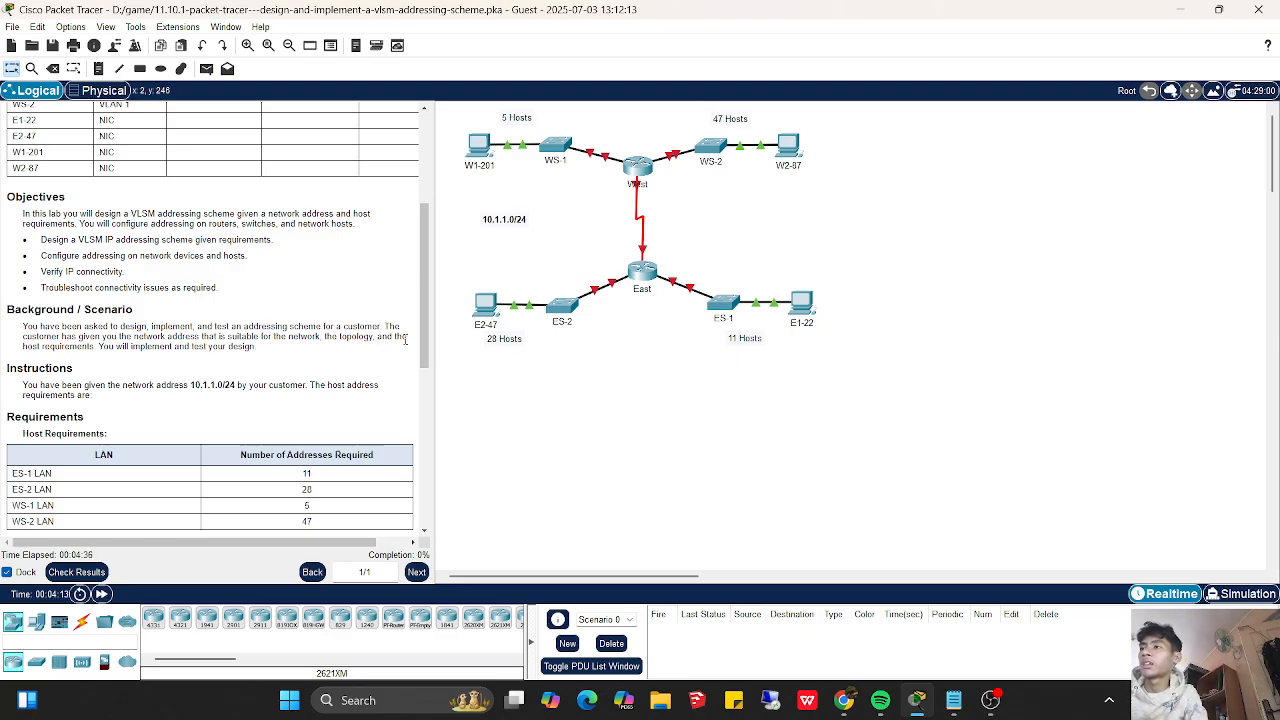
{"action": "left_click_drag", "start_coordinate": [425, 350], "coordinate": [424, 452]}
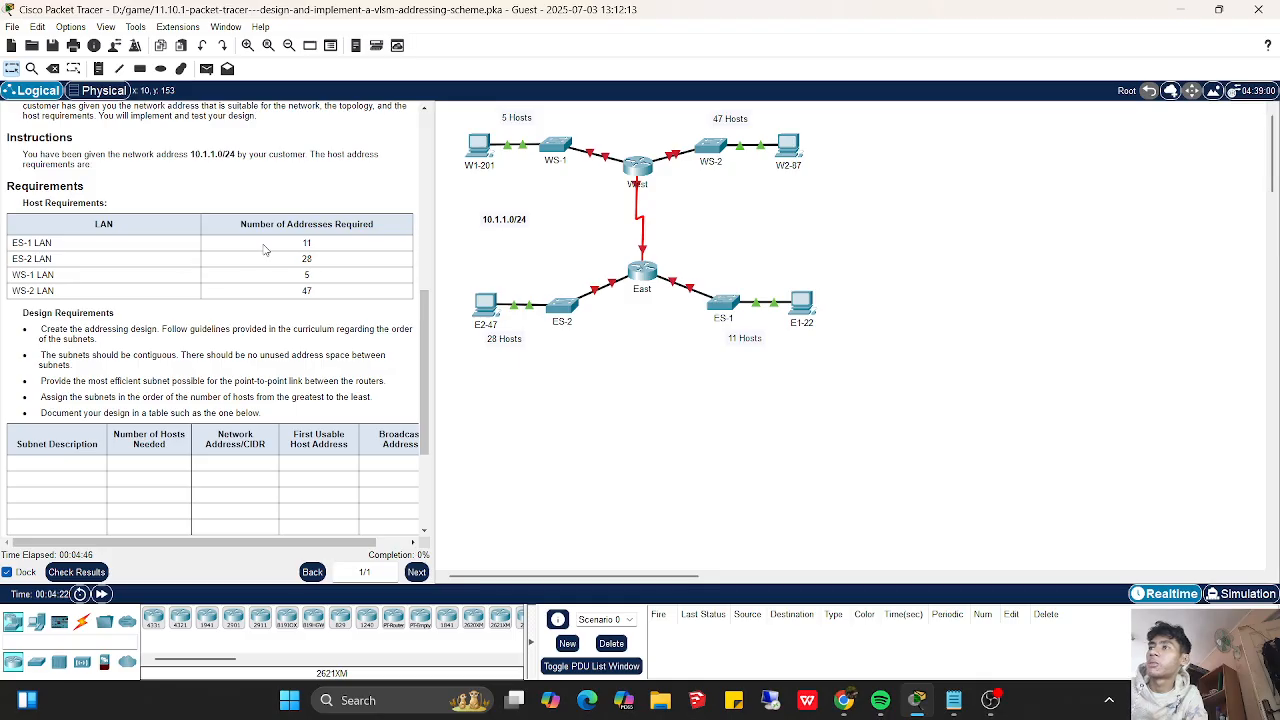
- Examine the required address count for each LAN, the design requirements and the configuration requirements in the instructions
{"action": "left_click_drag", "start_coordinate": [338, 247], "coordinate": [232, 250]}
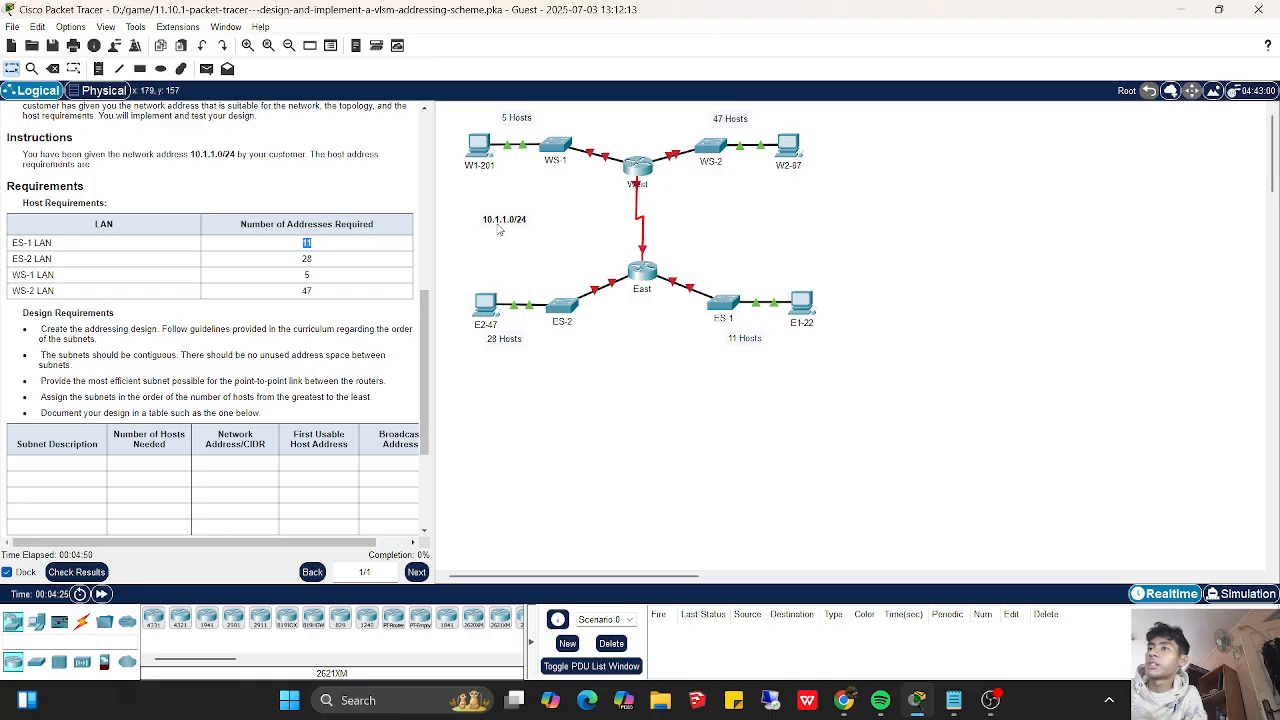
{"action": "left_click", "coordinate": [312, 261], "text": "shift"}
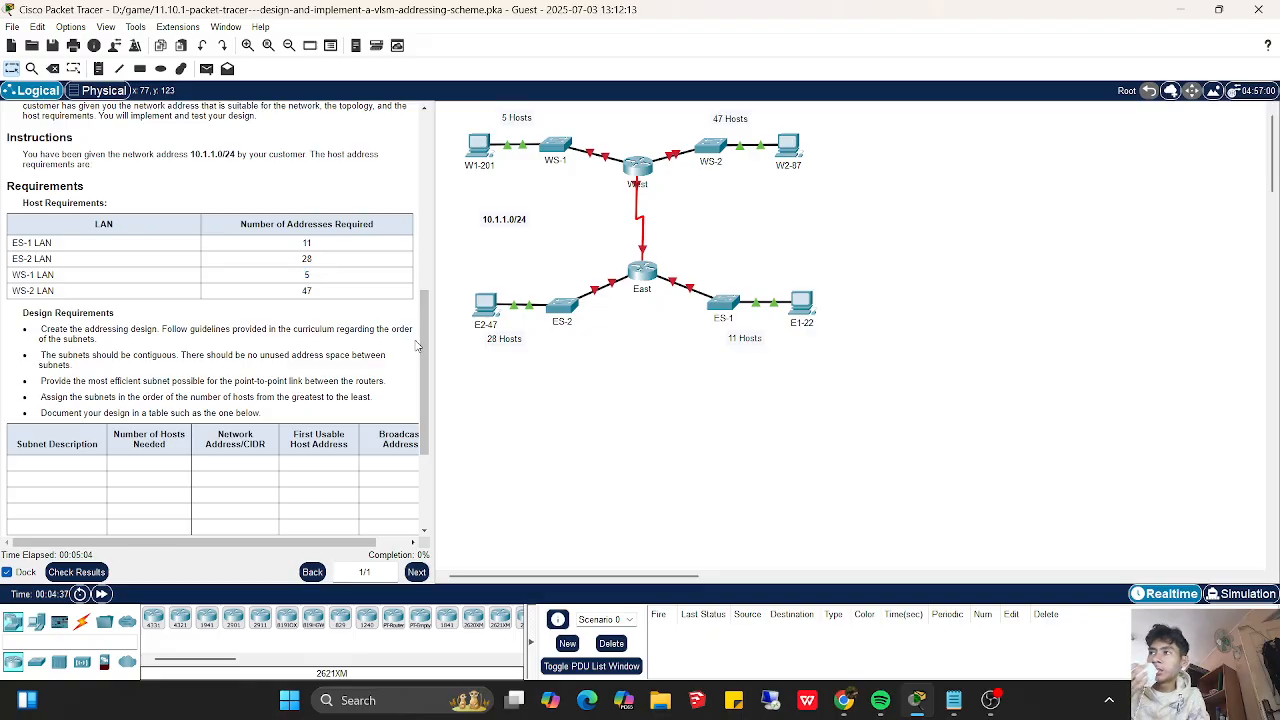
{"action": "triple_click", "coordinate": [419, 361]}
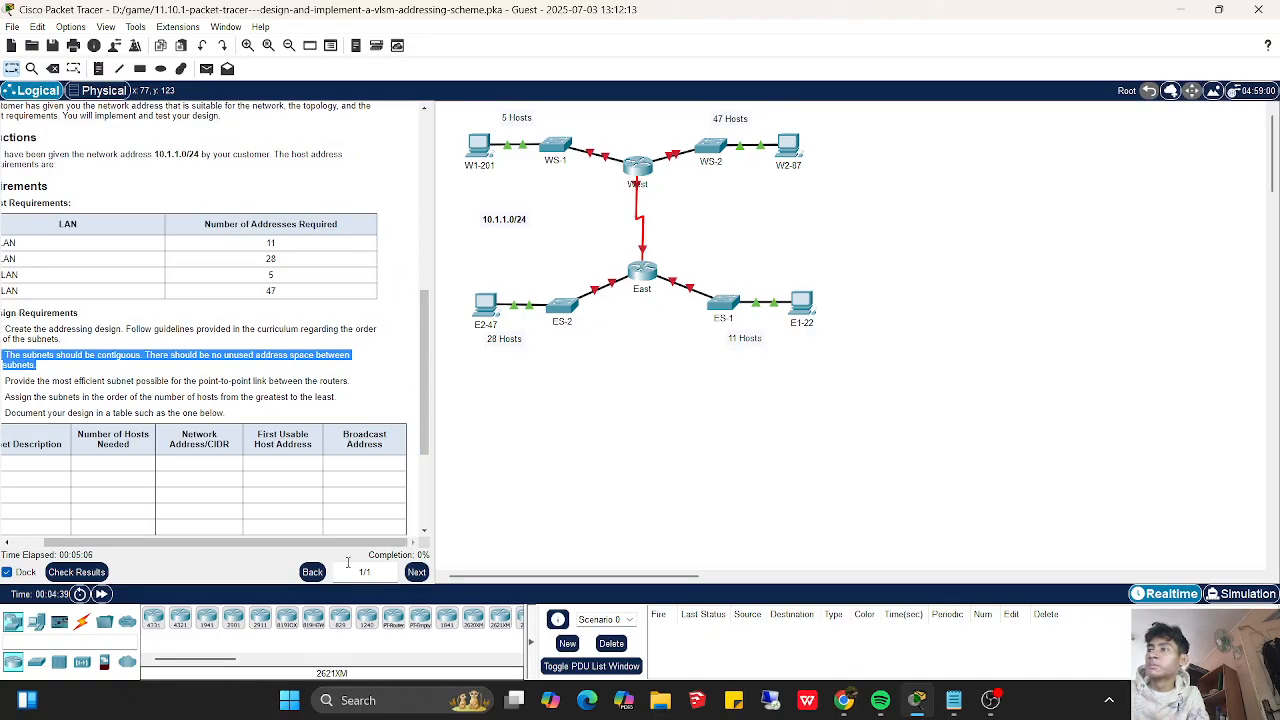
{"action": "left_click_drag", "start_coordinate": [289, 549], "coordinate": [257, 551]}
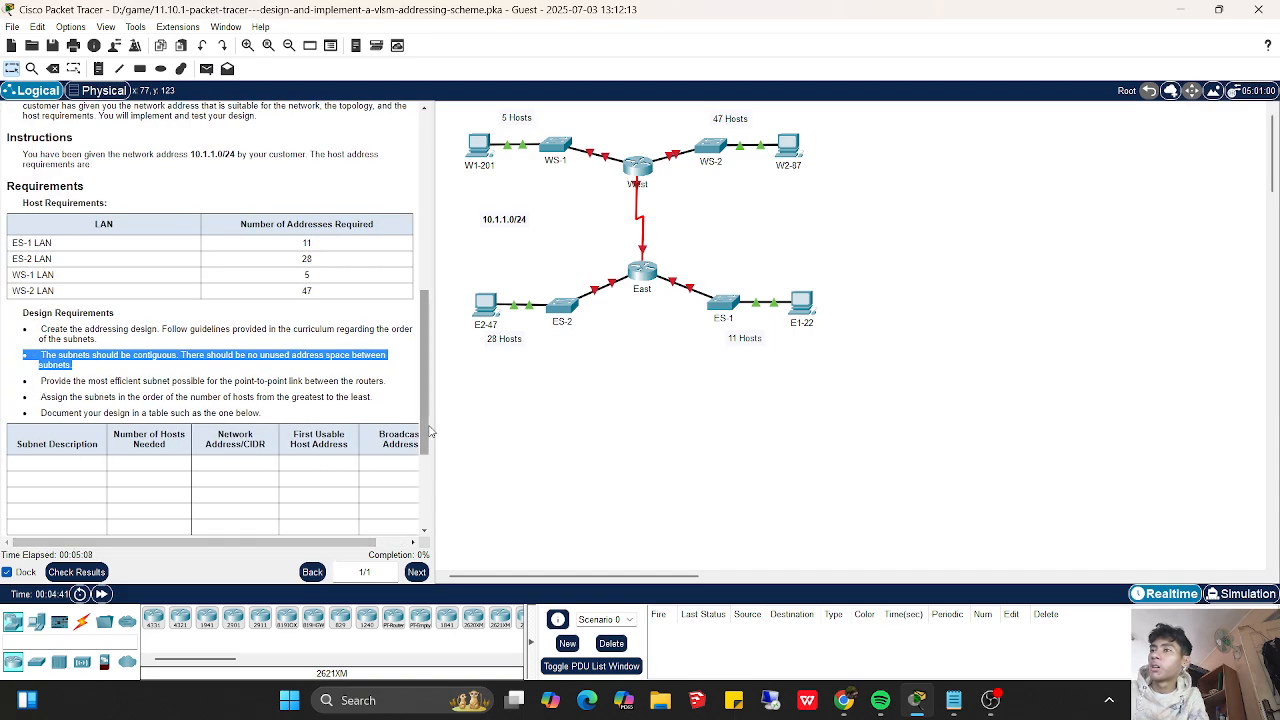
{"action": "left_click_drag", "start_coordinate": [428, 431], "coordinate": [436, 487]}
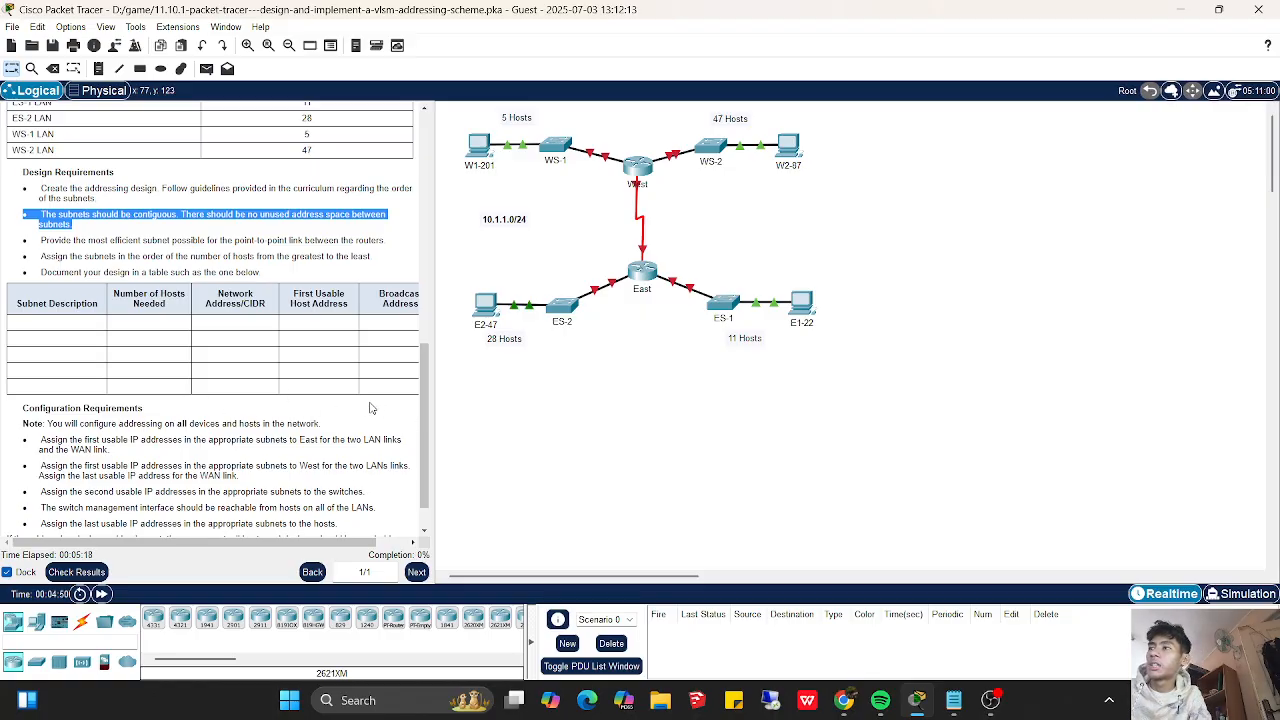
{"action": "scroll", "coordinate": [418, 430], "scroll_direction": "down", "scroll_amount": 2}
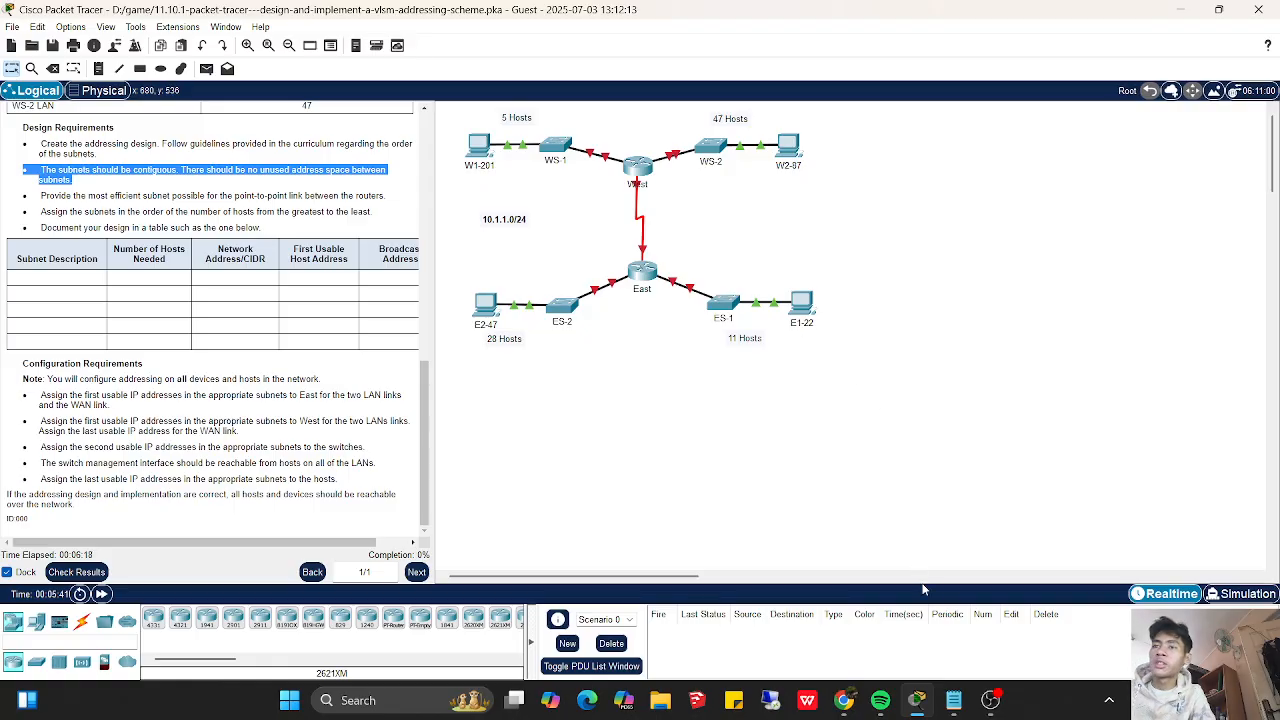
- Switch to Notepad and write the network address 10.1.1.0, with ws2 as the first subnet entry beneath it
{"action": "left_click", "coordinate": [953, 700]}
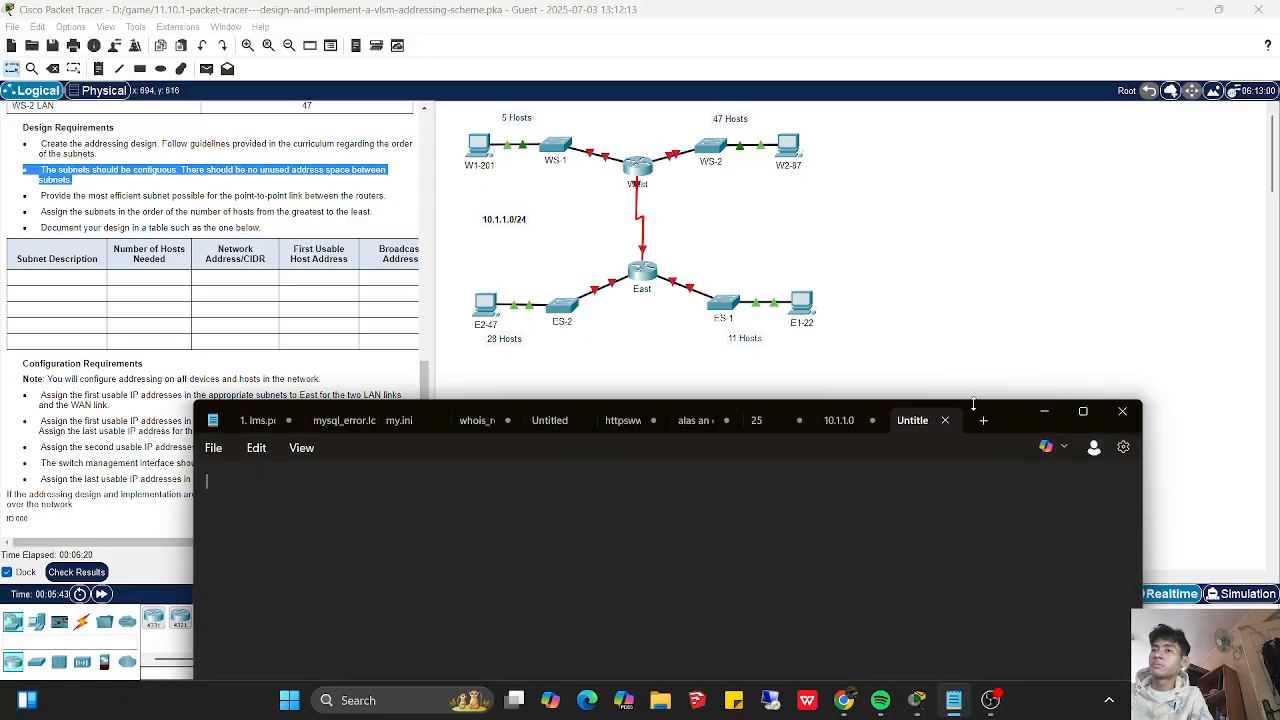
{"action": "type", "text": "10.1.1.0"}
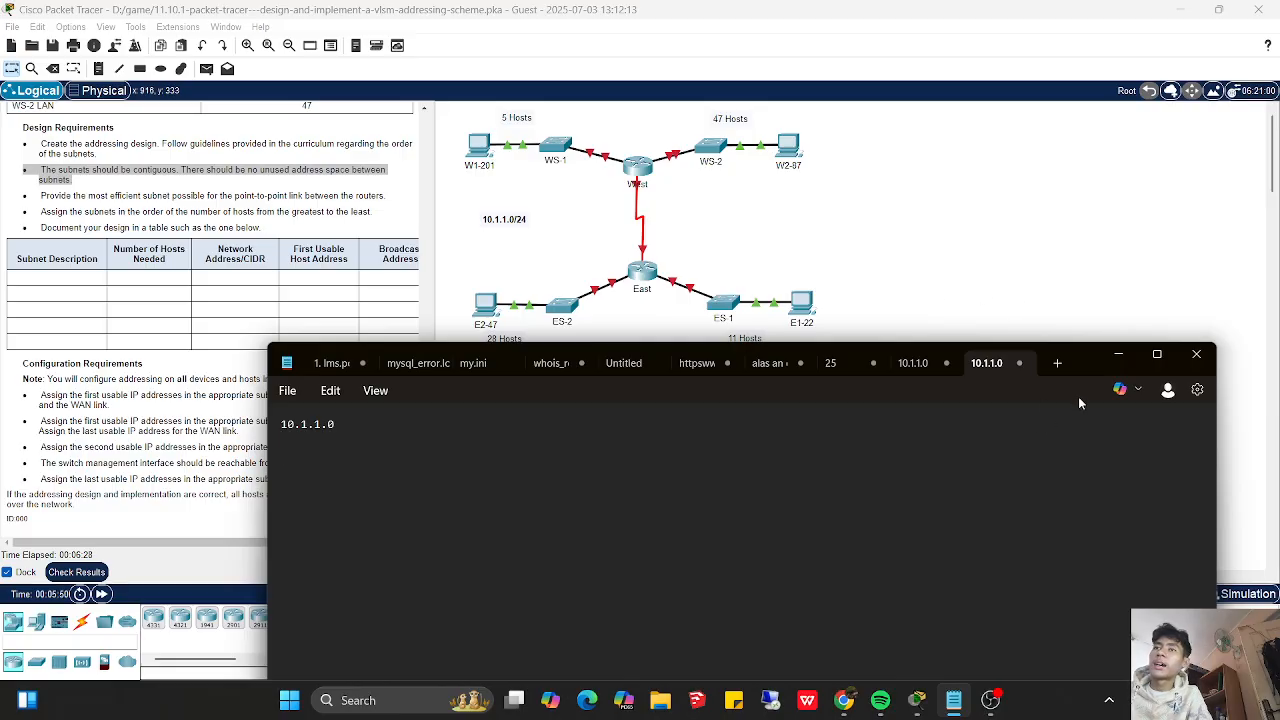
{"action": "left_click_drag", "start_coordinate": [1088, 362], "coordinate": [1083, 408]}
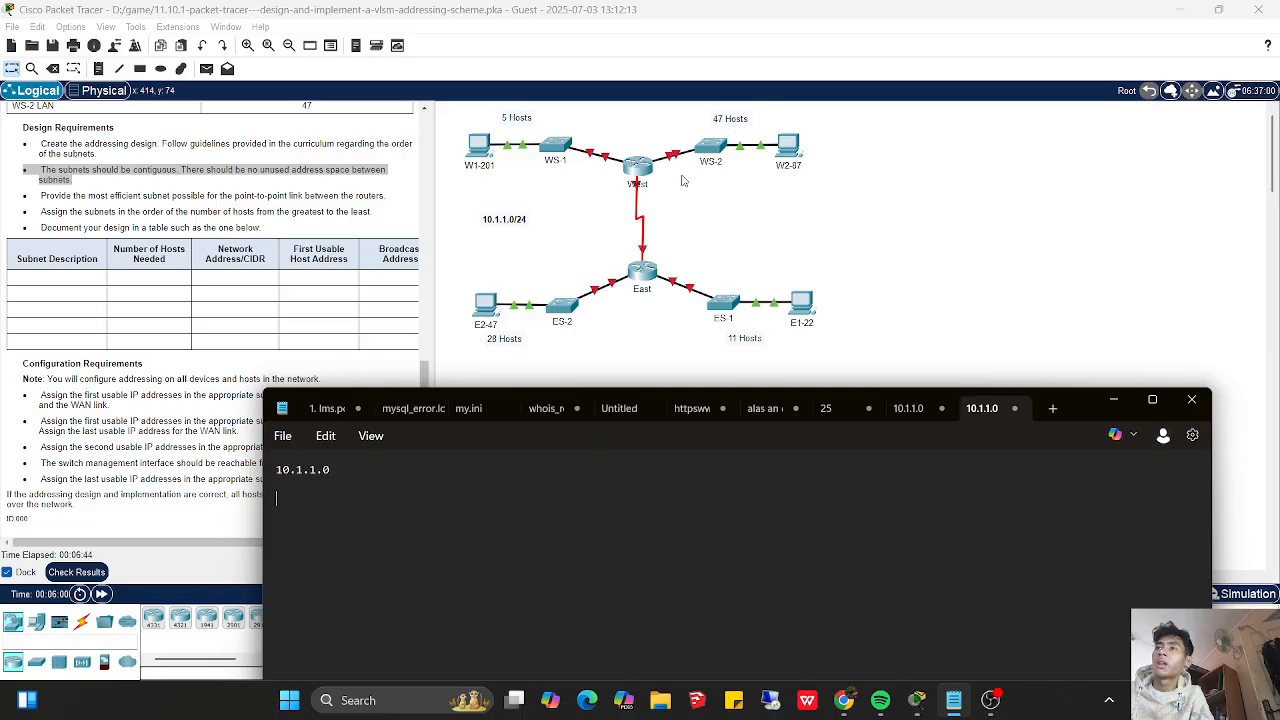
{"action": "type", "text": "wa"}
{"action": "key", "text": "BackSpace"}
{"action": "type", "text": "s2 "}
{"action": "type", "text": "ws1"}
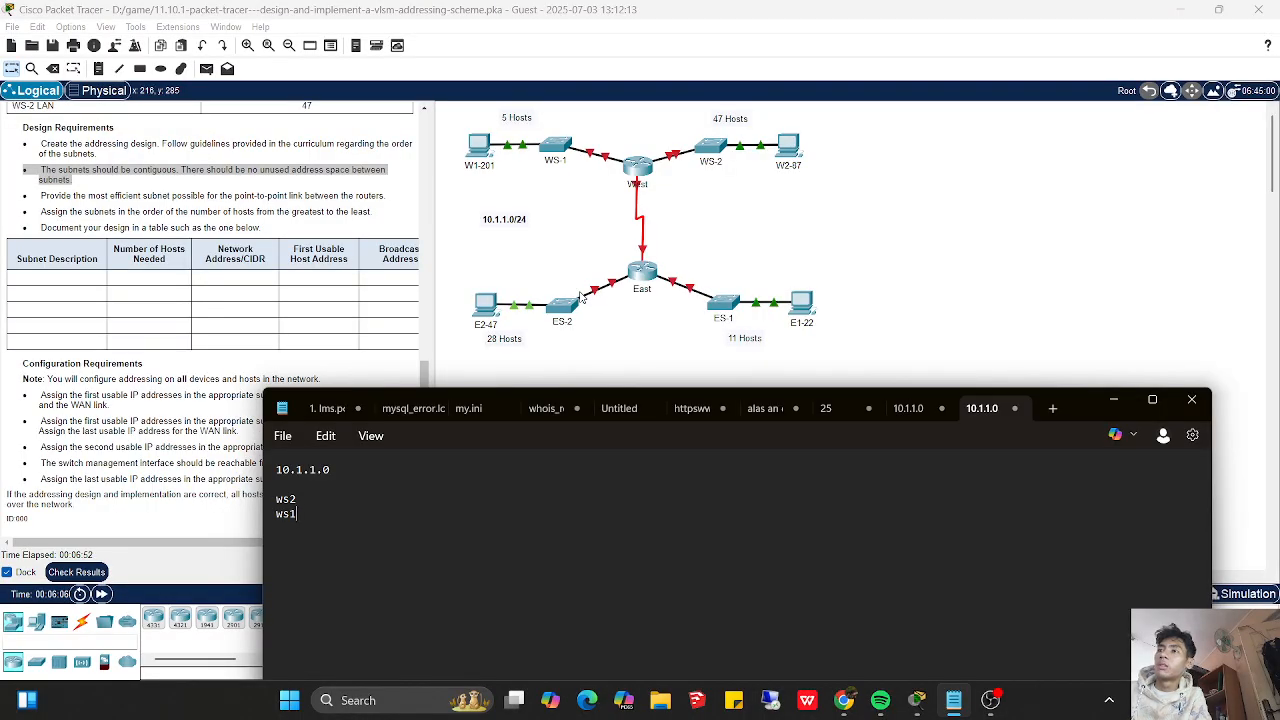
{"action": "key", "text": "BackSpace"}
{"action": "key", "text": "BackSpace"}
{"action": "key", "text": "BackSpace"}
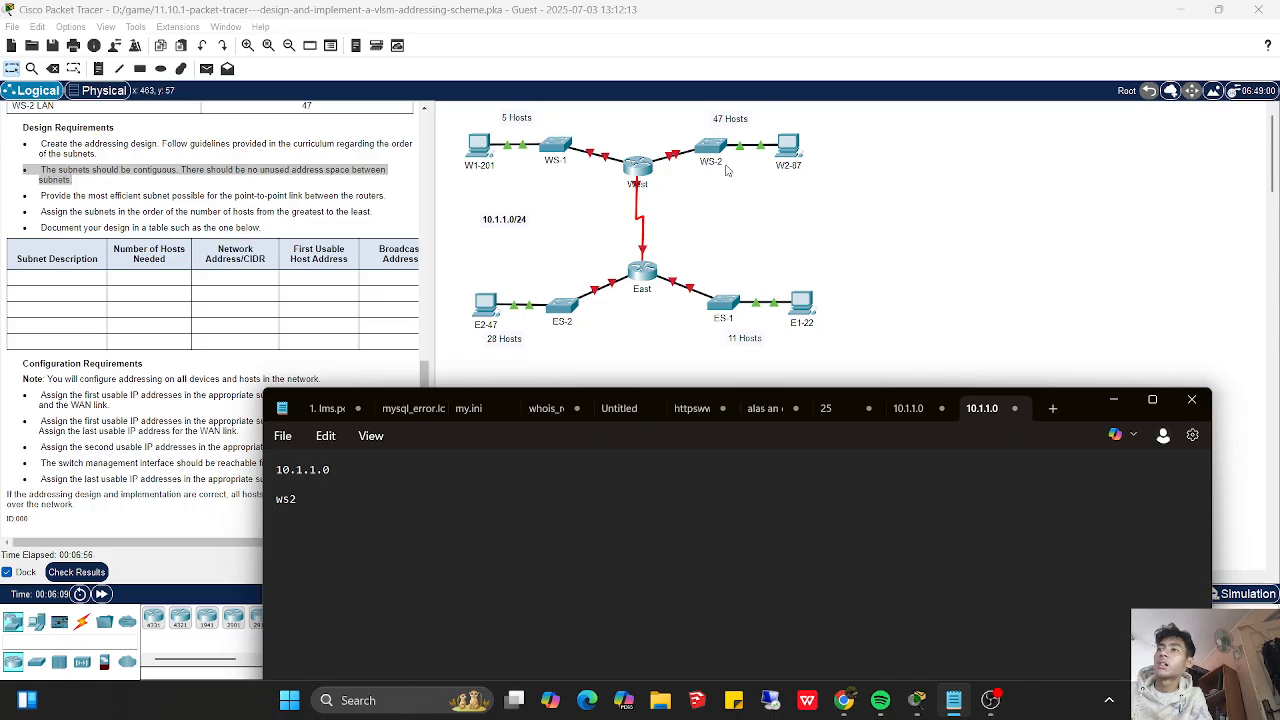
- List the remaining subnets below ws2 on separate lines as es2, es1, ws and wesa
{"action": "key", "text": "Return"}
{"action": "type", "text": "es2 "}
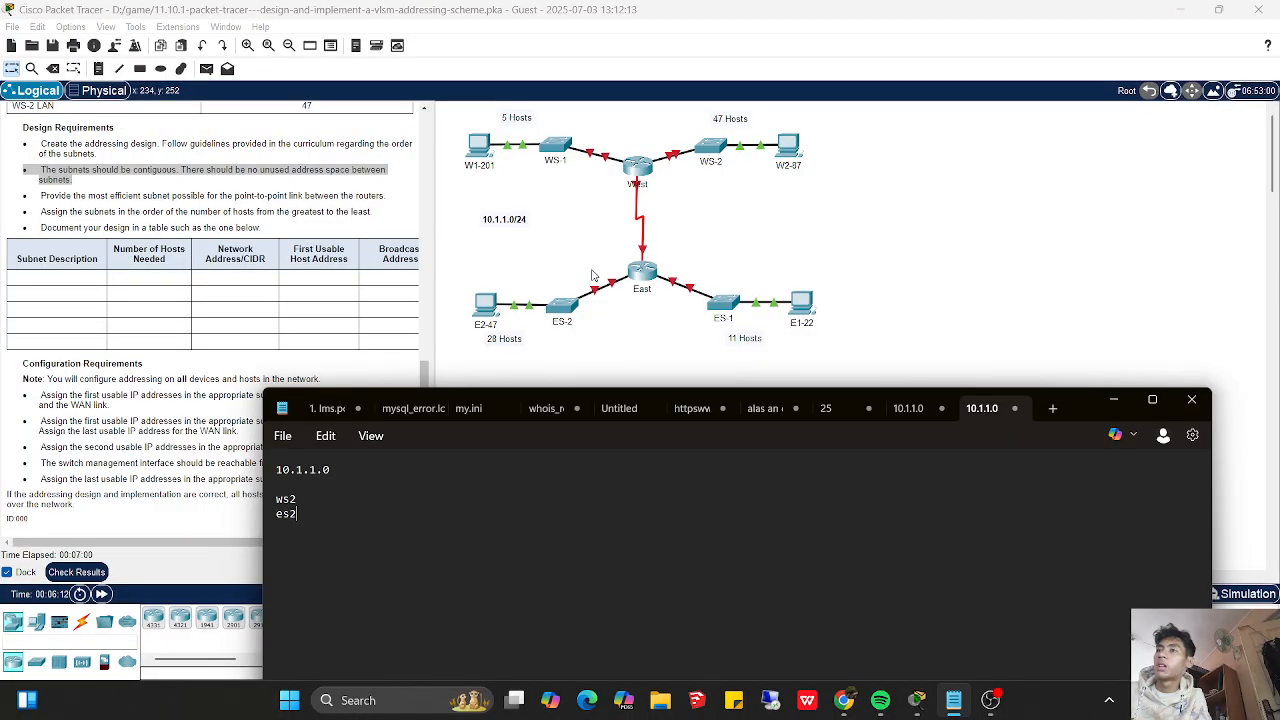
{"action": "type", "text": "es1"}
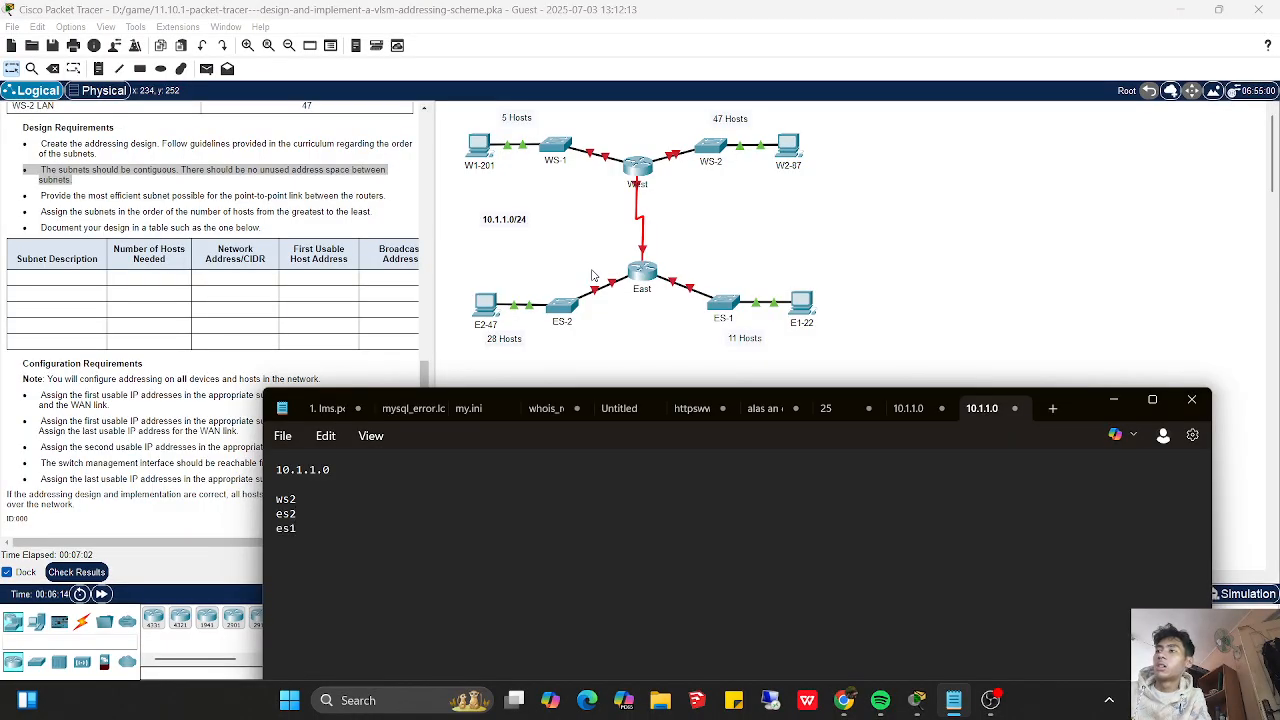
{"action": "type", "text": "ws"}
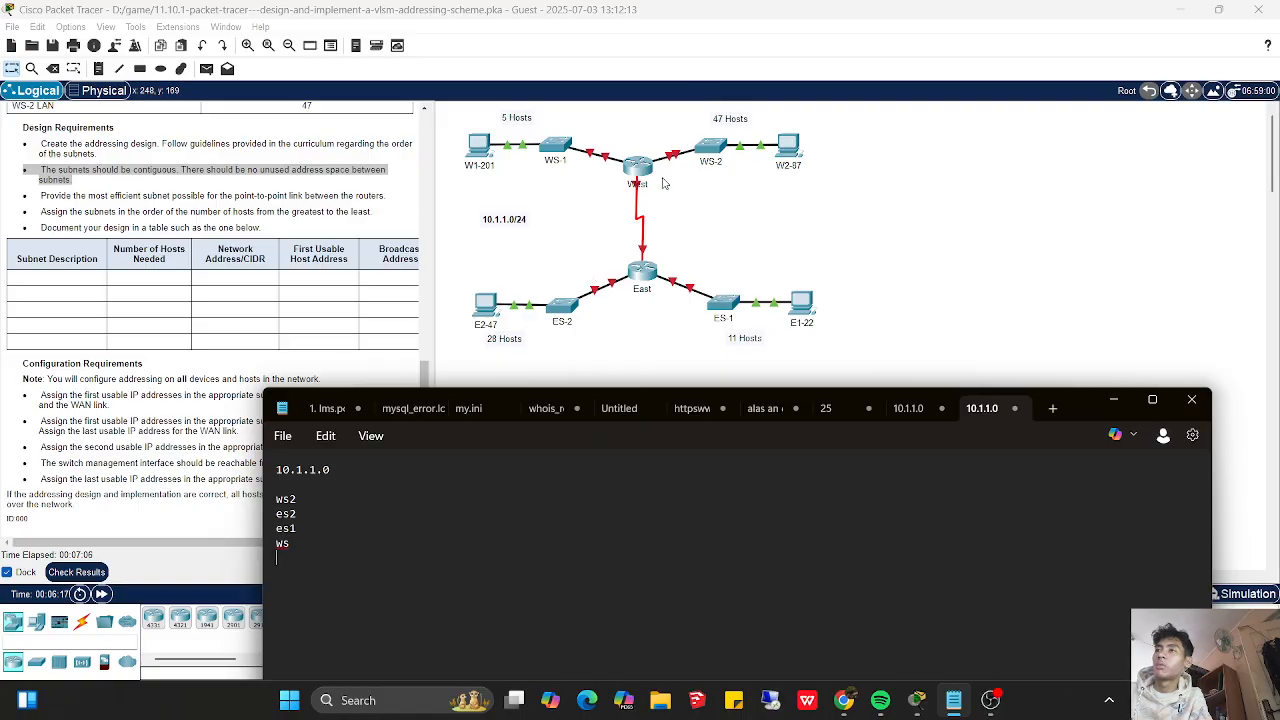
{"action": "key", "text": "Return"}
{"action": "type", "text": "wesa"}
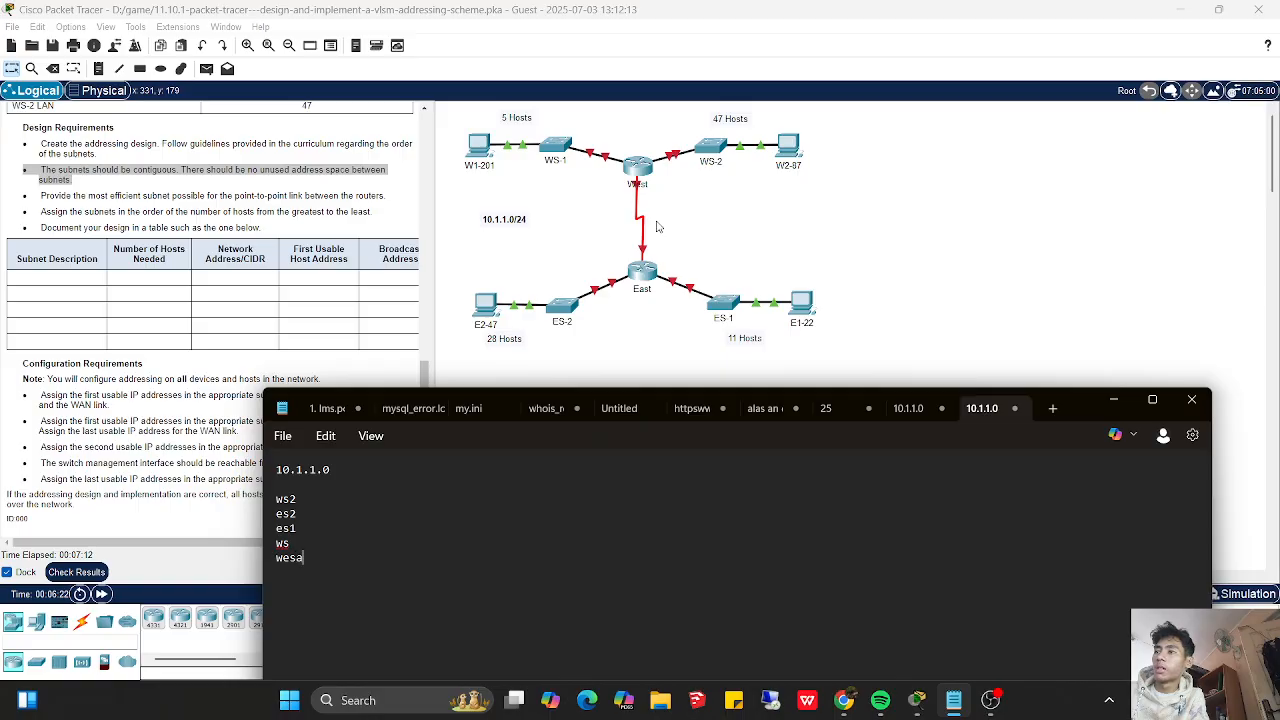
- Add the required host counts in parentheses to the first two subnets: ws2 (47) and es2 (28)
{"action": "key", "text": "Up"}
{"action": "key", "text": "Up"}
{"action": "key", "text": "Up"}
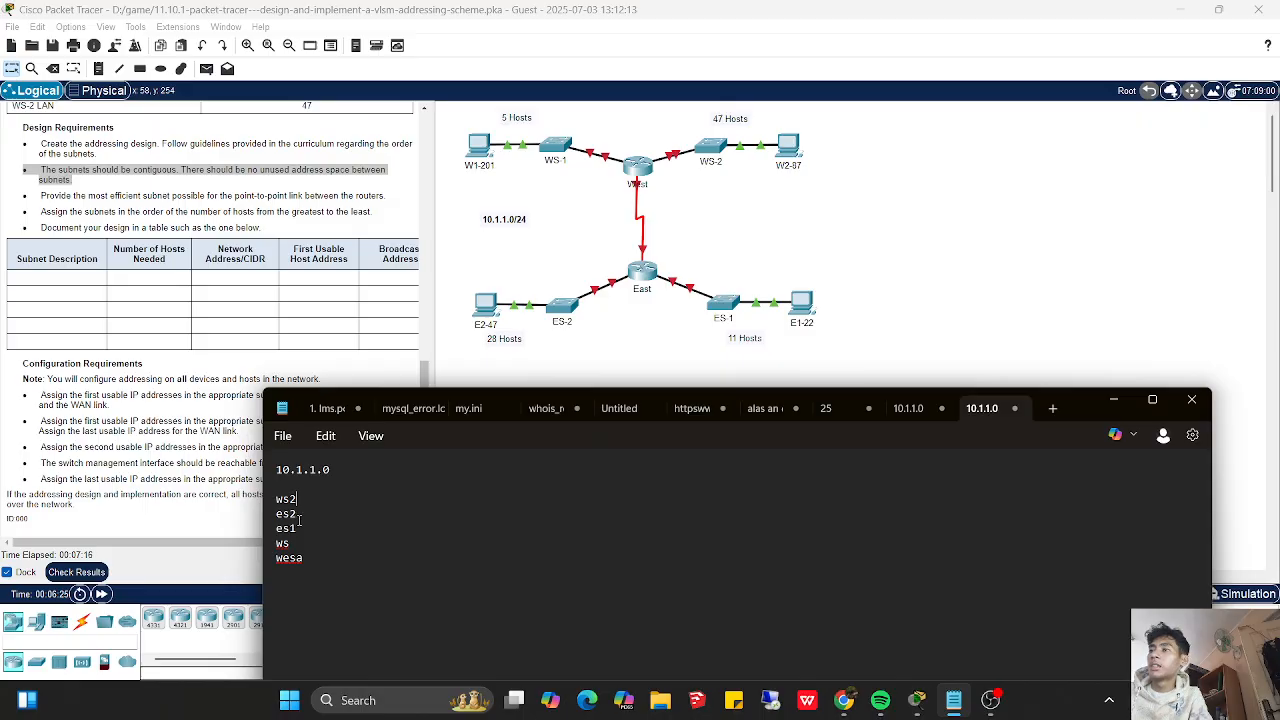
{"action": "type", "text": "(4"}
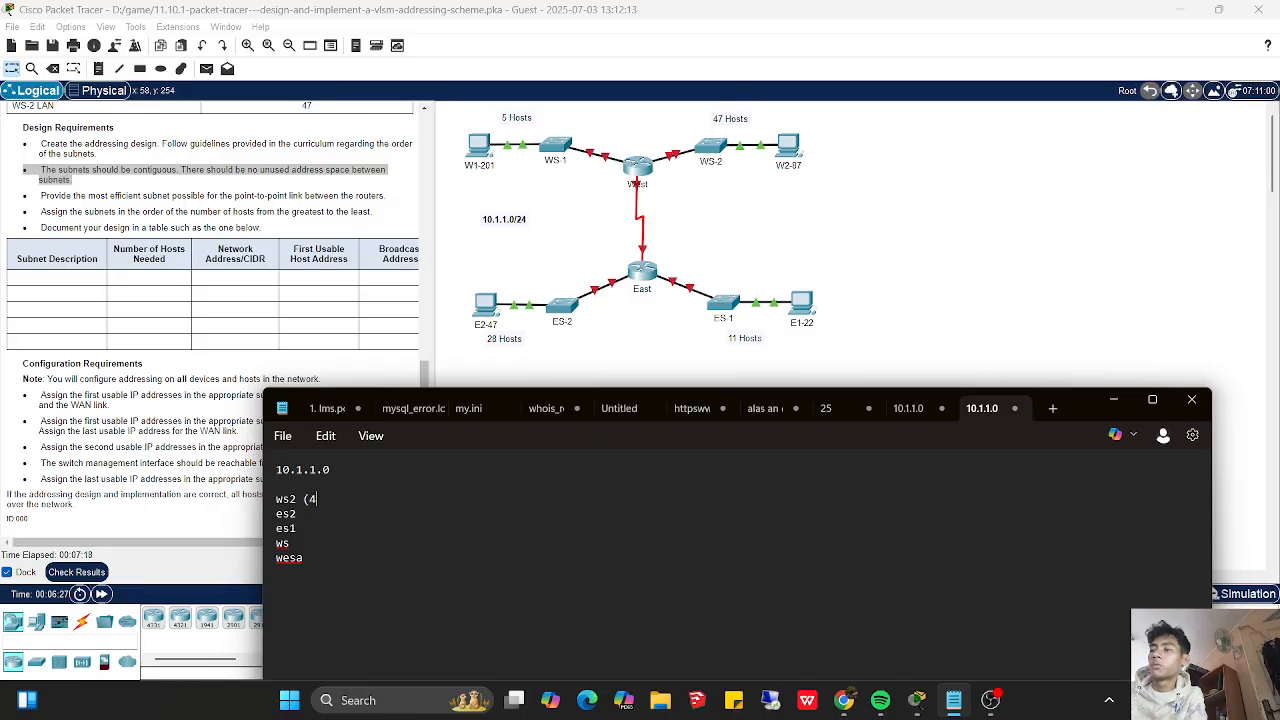
{"action": "type", "text": "7)"}
{"action": "key", "text": "Down"}
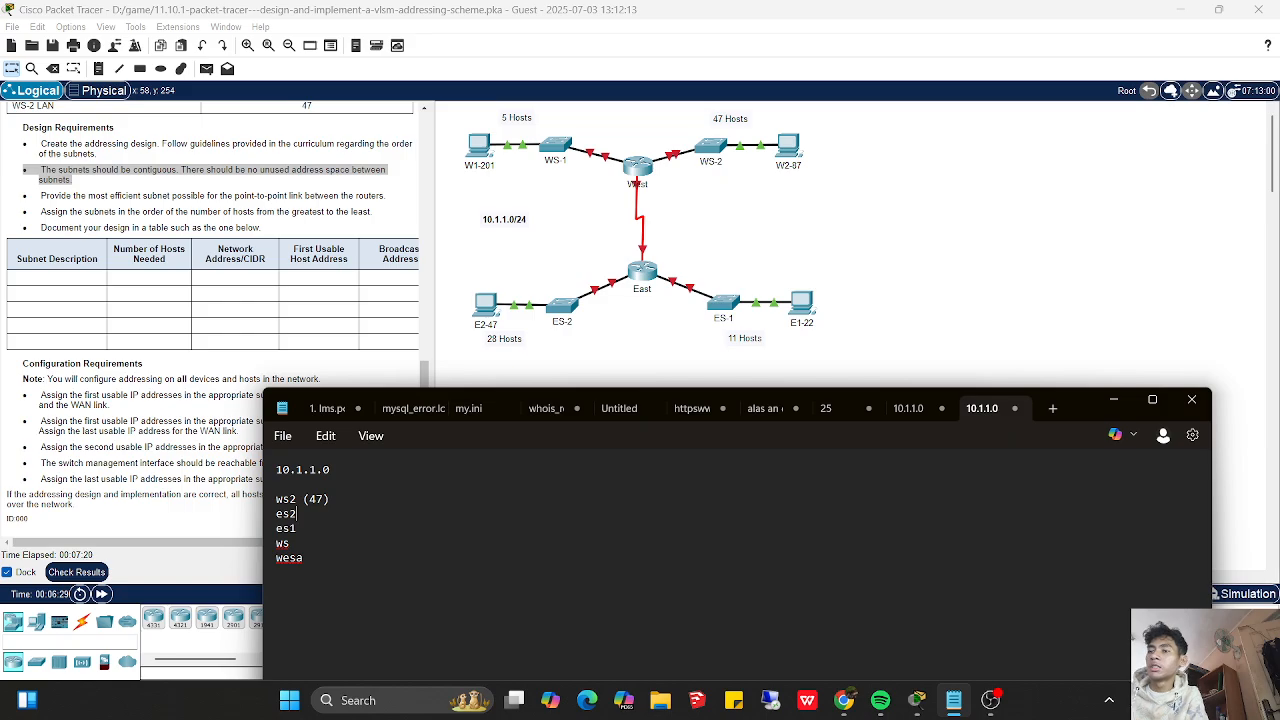
{"action": "type", "text": "("}
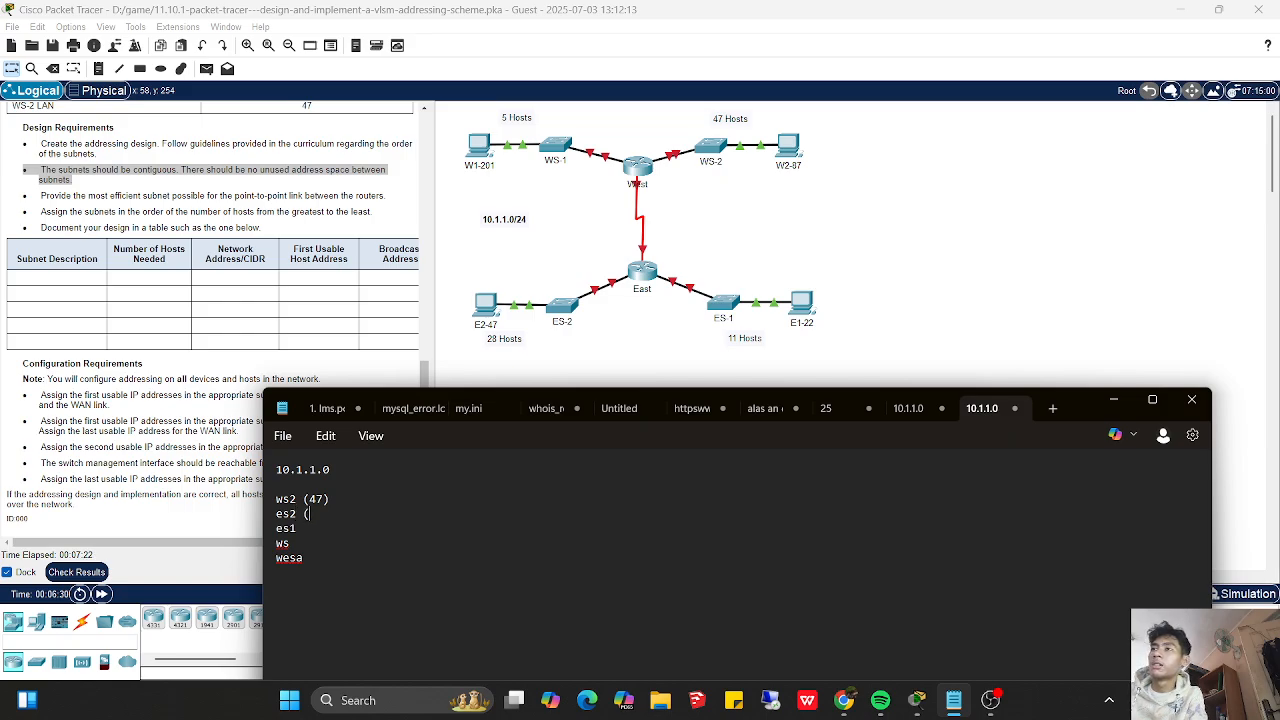
{"action": "type", "text": "28"}
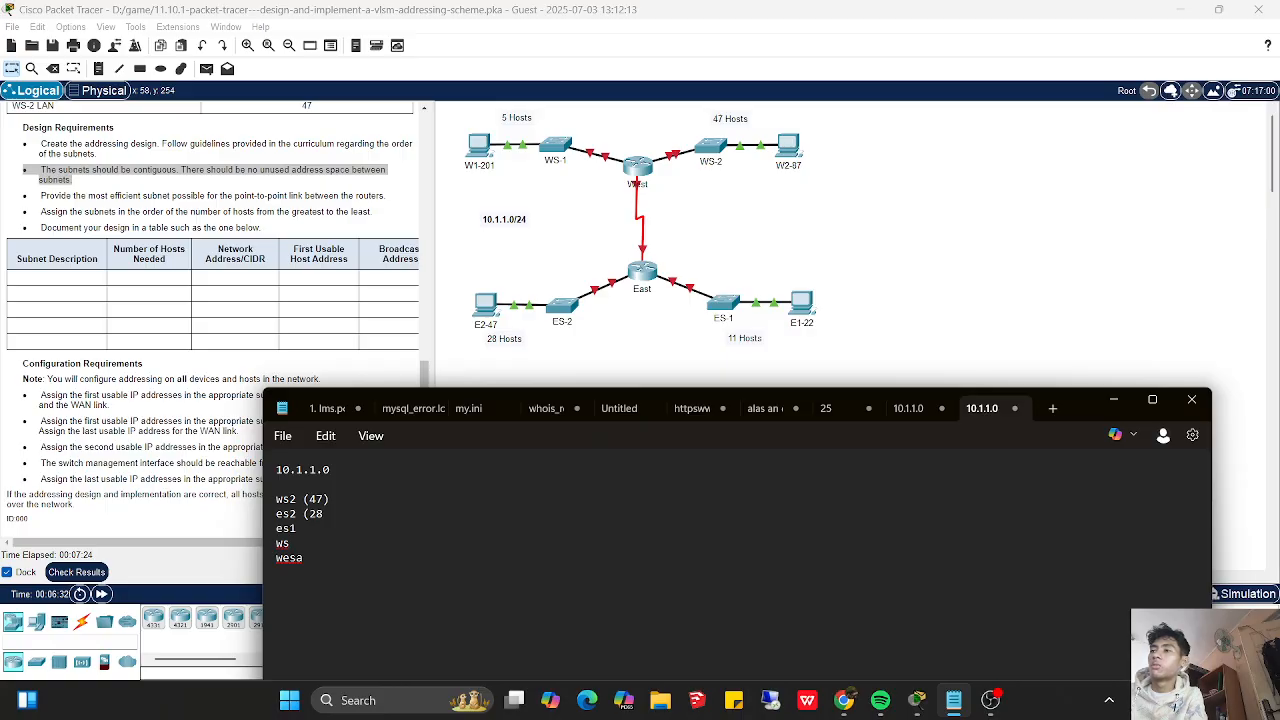
{"action": "type", "text": ") es1 "}
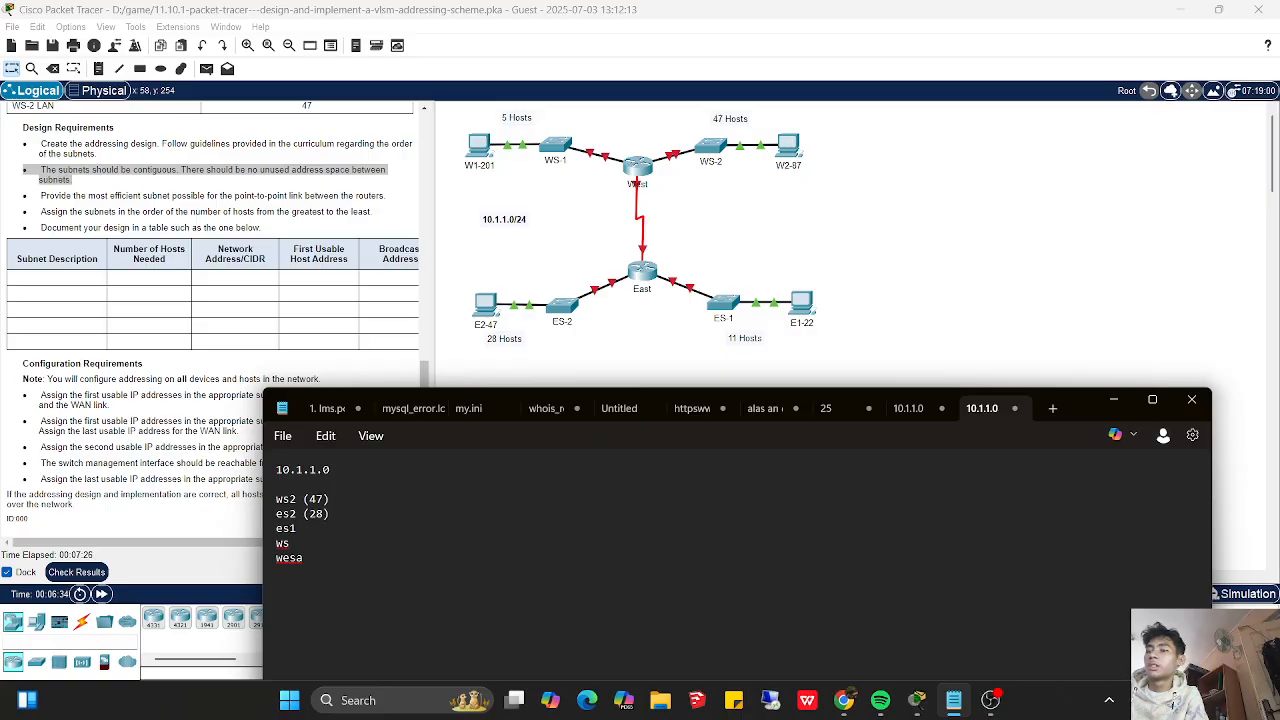
{"action": "type", "text": "(11)"}
- Add the required host counts in parentheses to the last three subnets: es1 (11), ws (5) and wesa (2)
{"action": "key", "text": "Down"}
{"action": "type", "text": "(5"}
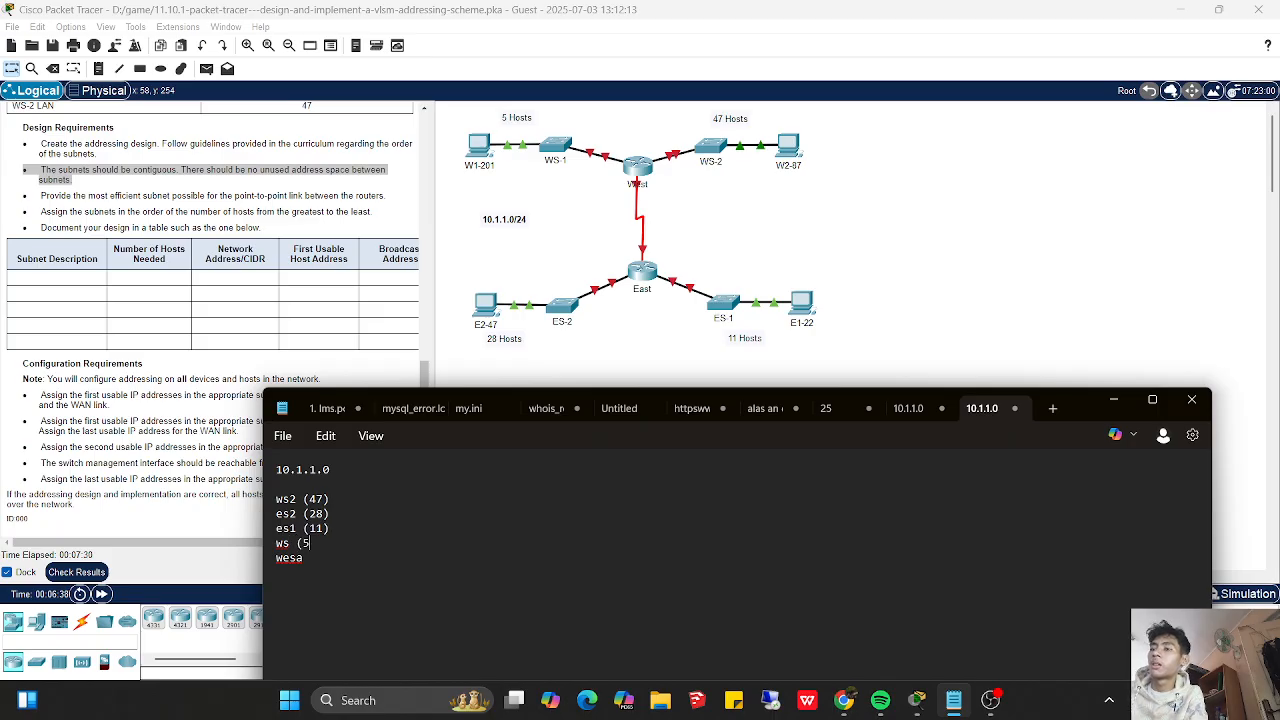
{"action": "type", "text": ")"}
{"action": "key", "text": "Down"}
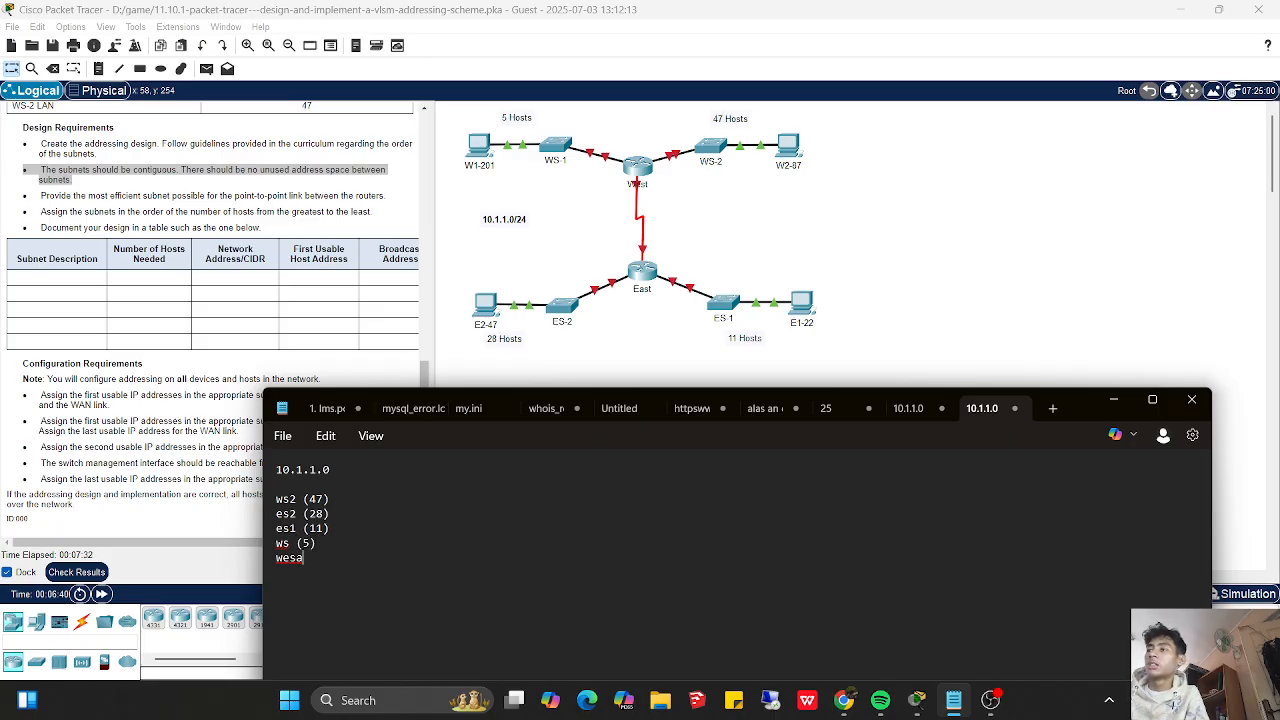
{"action": "type", "text": "(2)"}
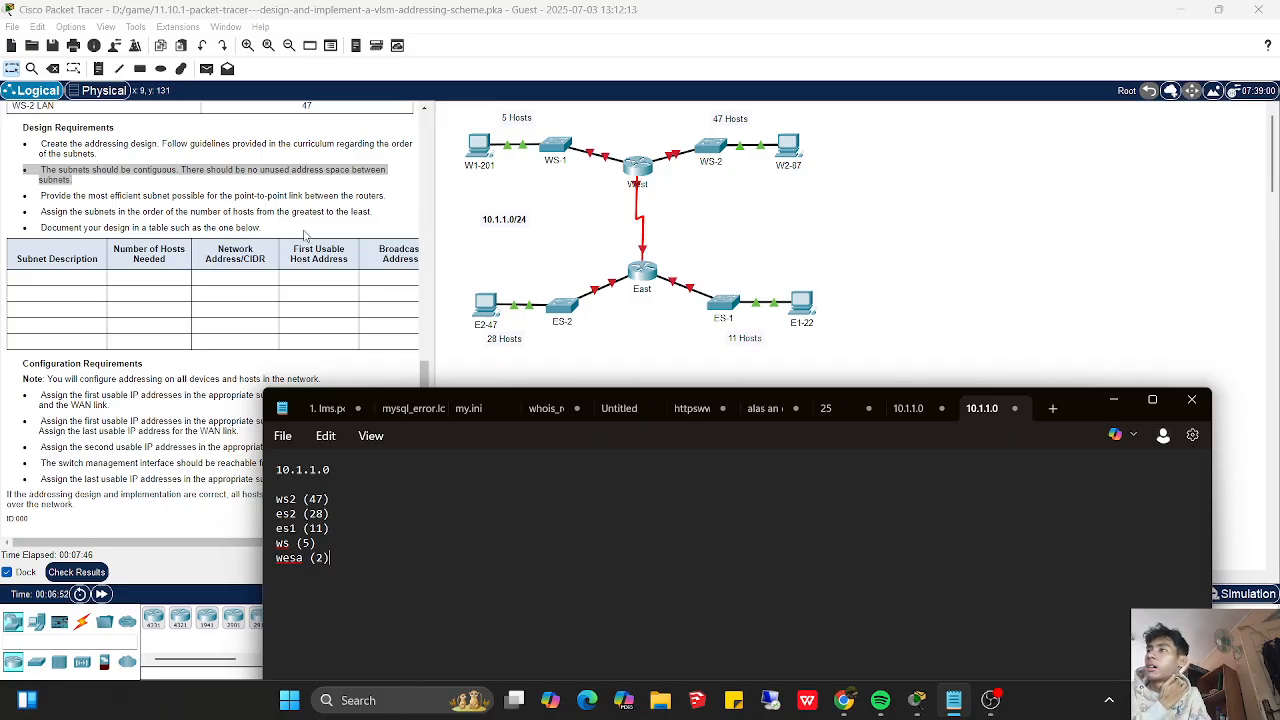
- Recheck the host, design and configuration requirements in the Packet Tracer instructions, and return to the Notepad notes
{"action": "left_click", "coordinate": [424, 376]}
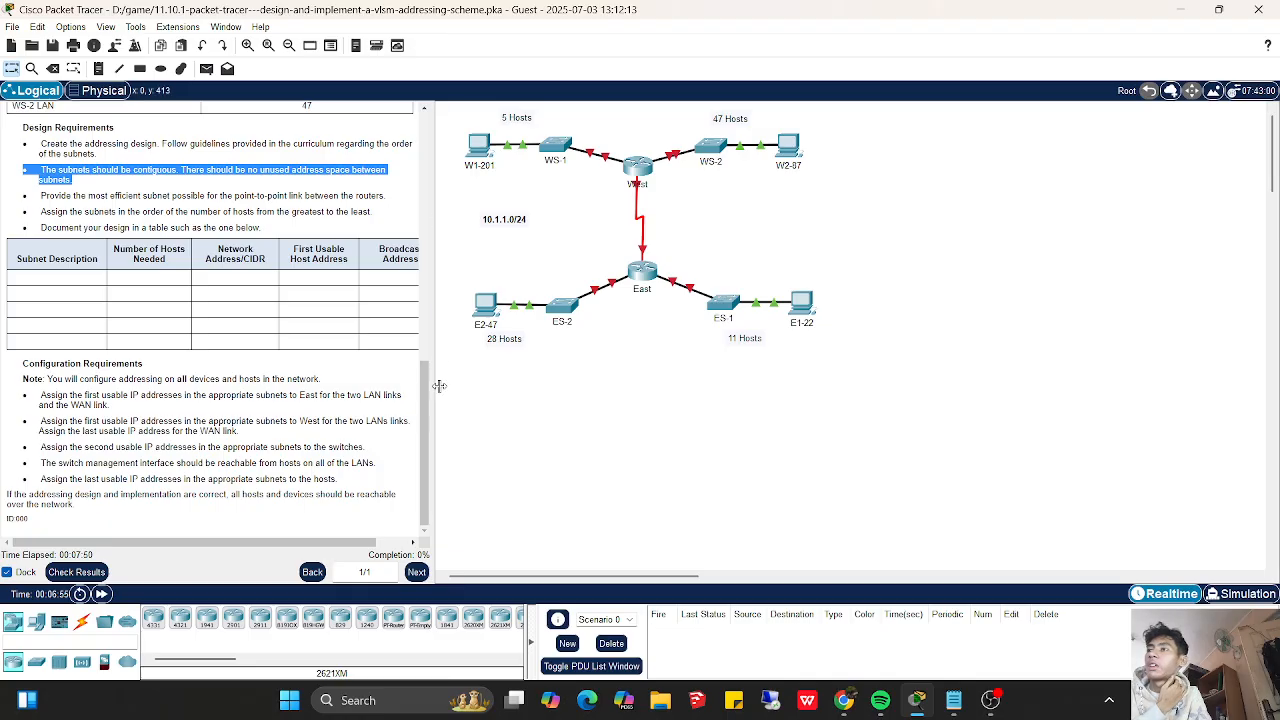
{"action": "left_click_drag", "start_coordinate": [425, 385], "coordinate": [421, 285]}
{"action": "scroll", "coordinate": [421, 285], "scroll_direction": "up", "scroll_amount": 6}
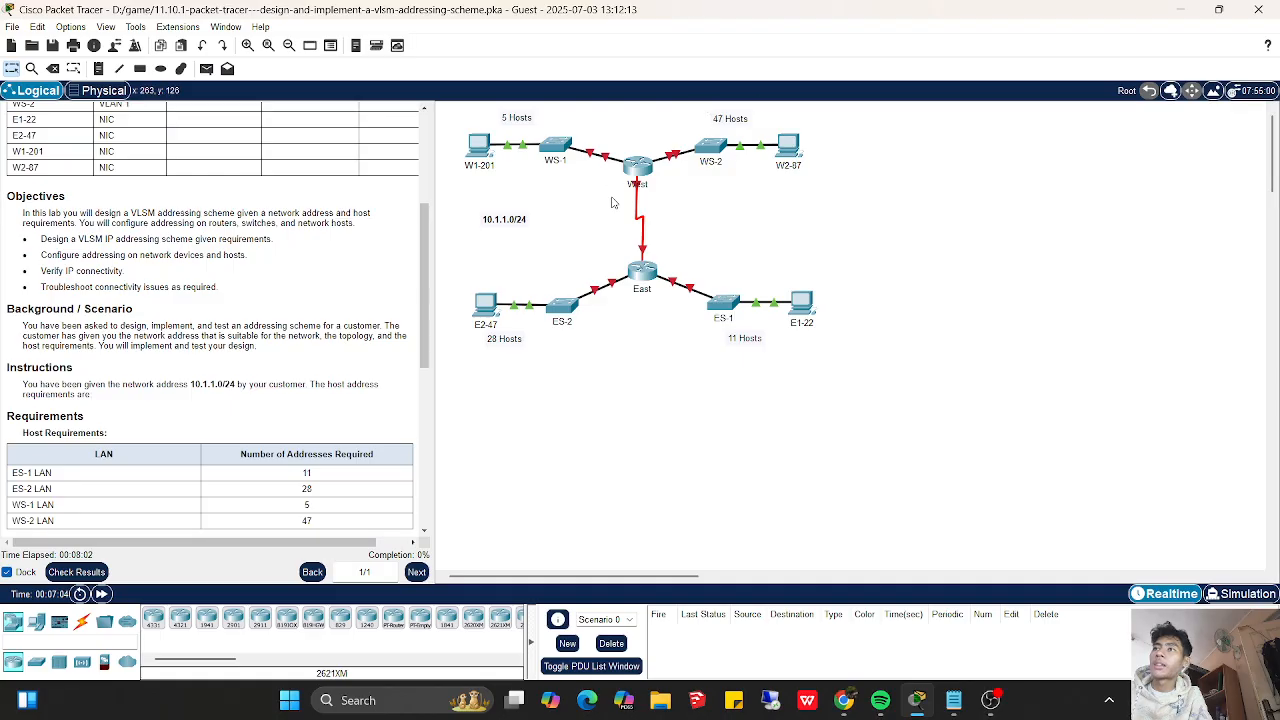
{"action": "left_click_drag", "start_coordinate": [426, 362], "coordinate": [430, 532]}
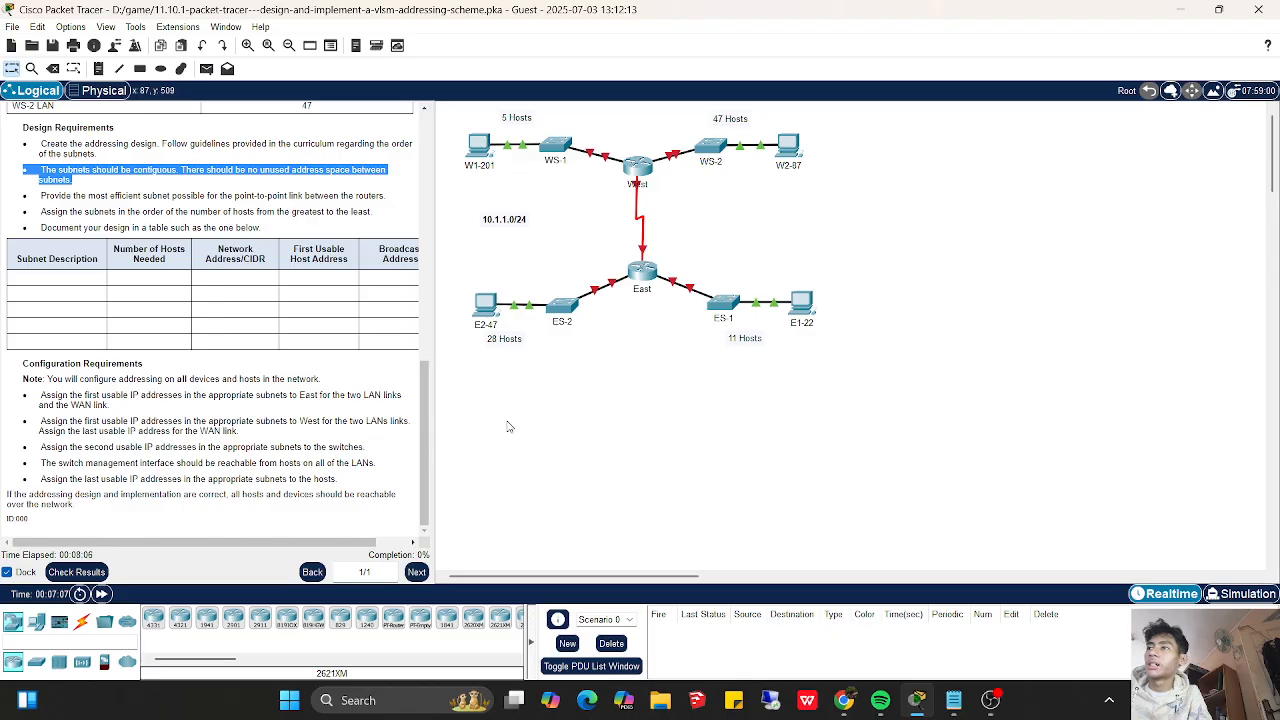
{"action": "left_click", "coordinate": [953, 700]}
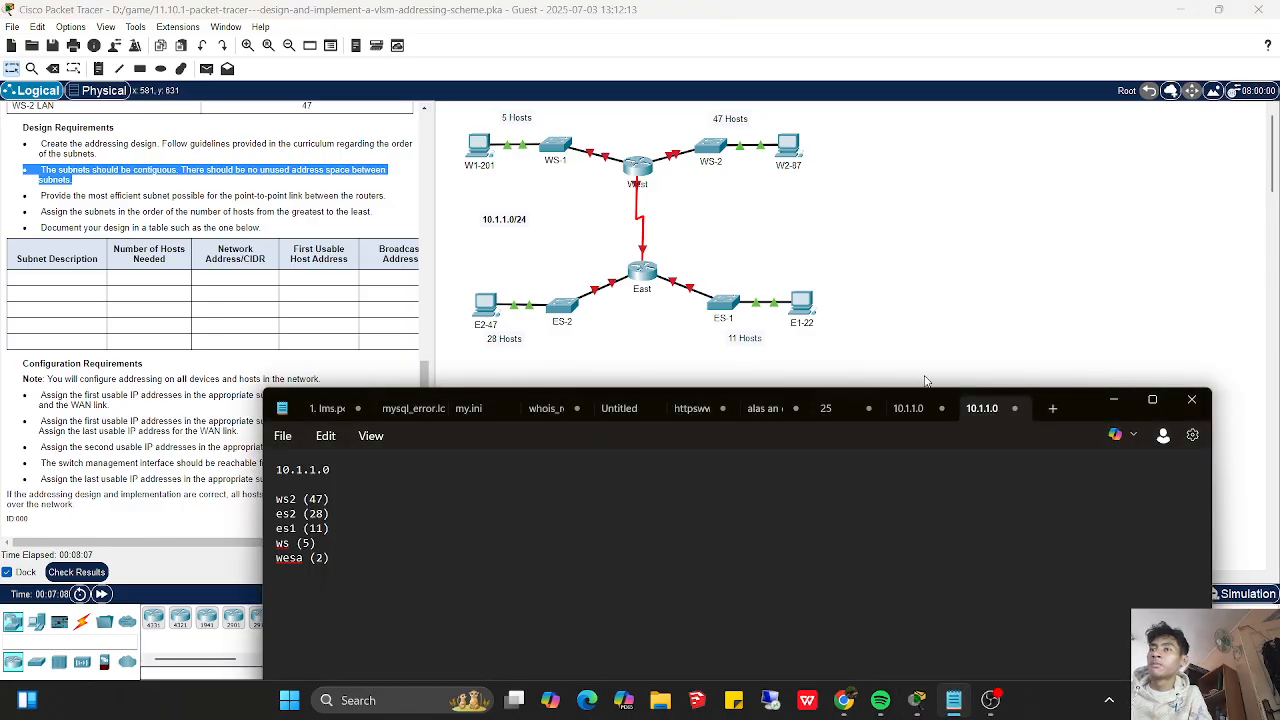
- Add the prefix length "= /26" after the ws2 (47) subnet in the notes
{"action": "left_click_drag", "start_coordinate": [1075, 404], "coordinate": [1161, 282]}
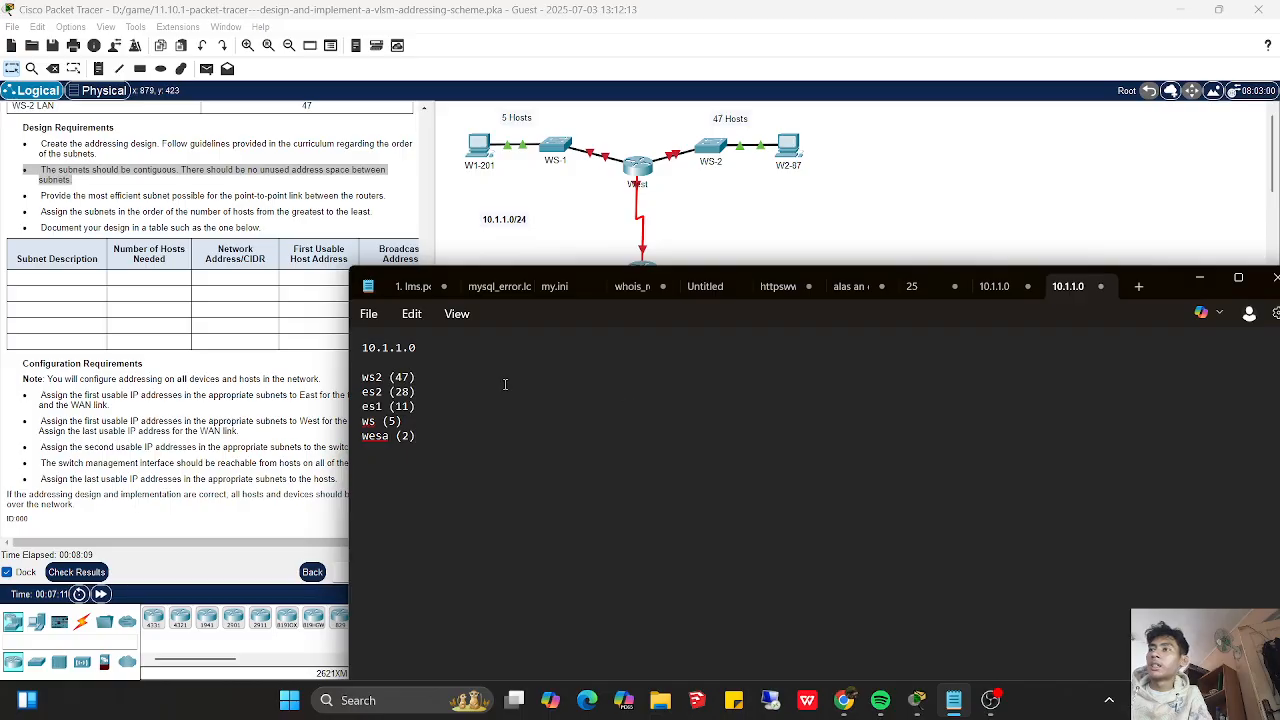
{"action": "left_click_drag", "start_coordinate": [430, 378], "coordinate": [378, 380]}
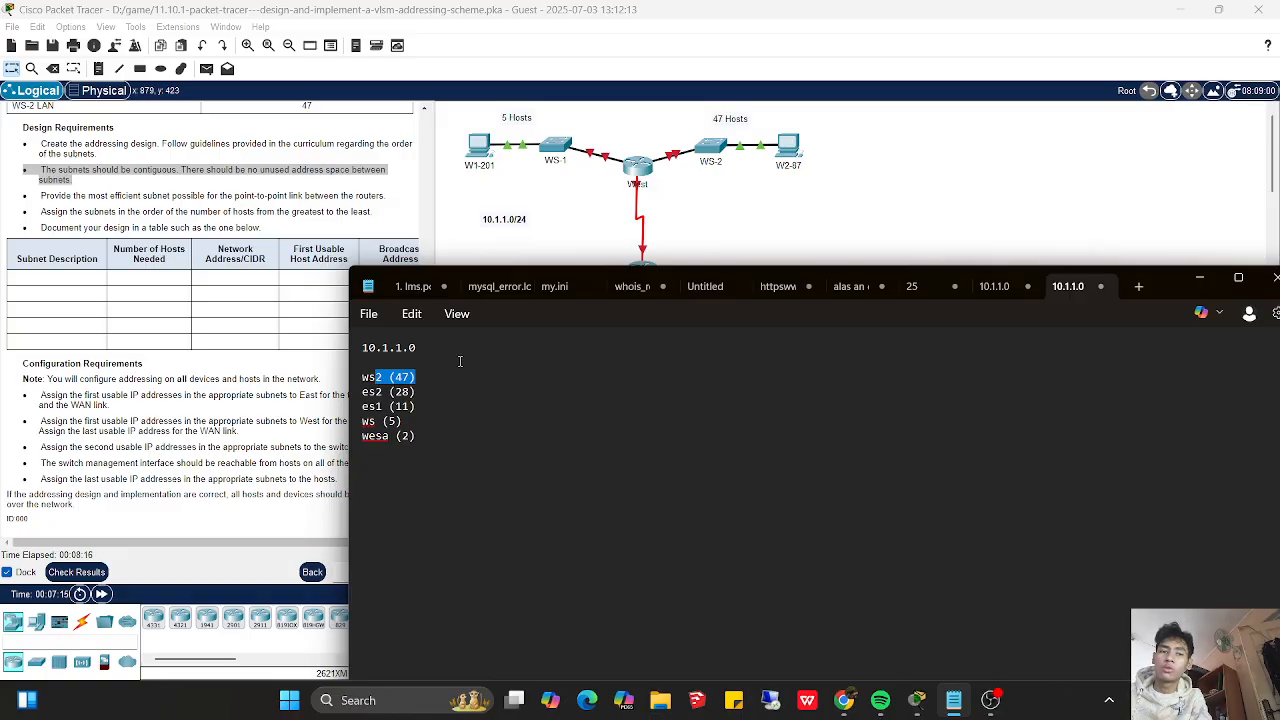
{"action": "left_click", "coordinate": [446, 385]}
{"action": "left_click_drag", "start_coordinate": [416, 377], "coordinate": [384, 378]}
{"action": "left_click", "coordinate": [422, 377]}
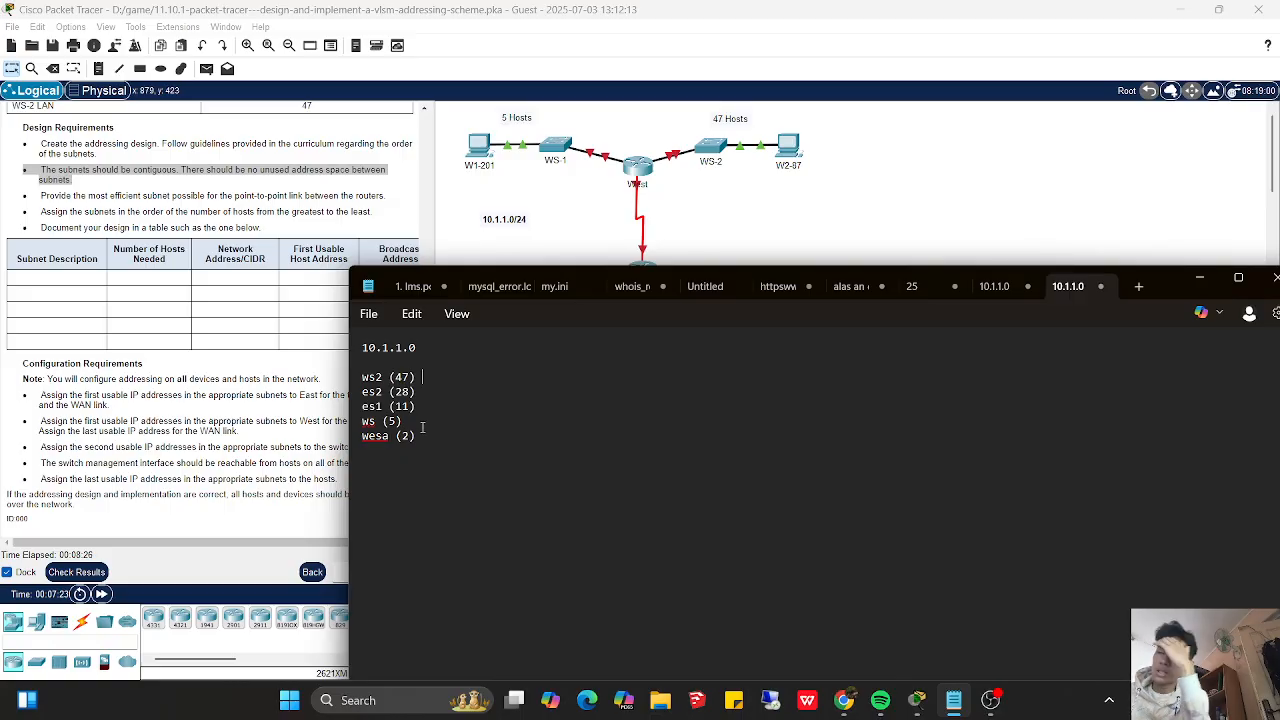
{"action": "type", "text": "="}
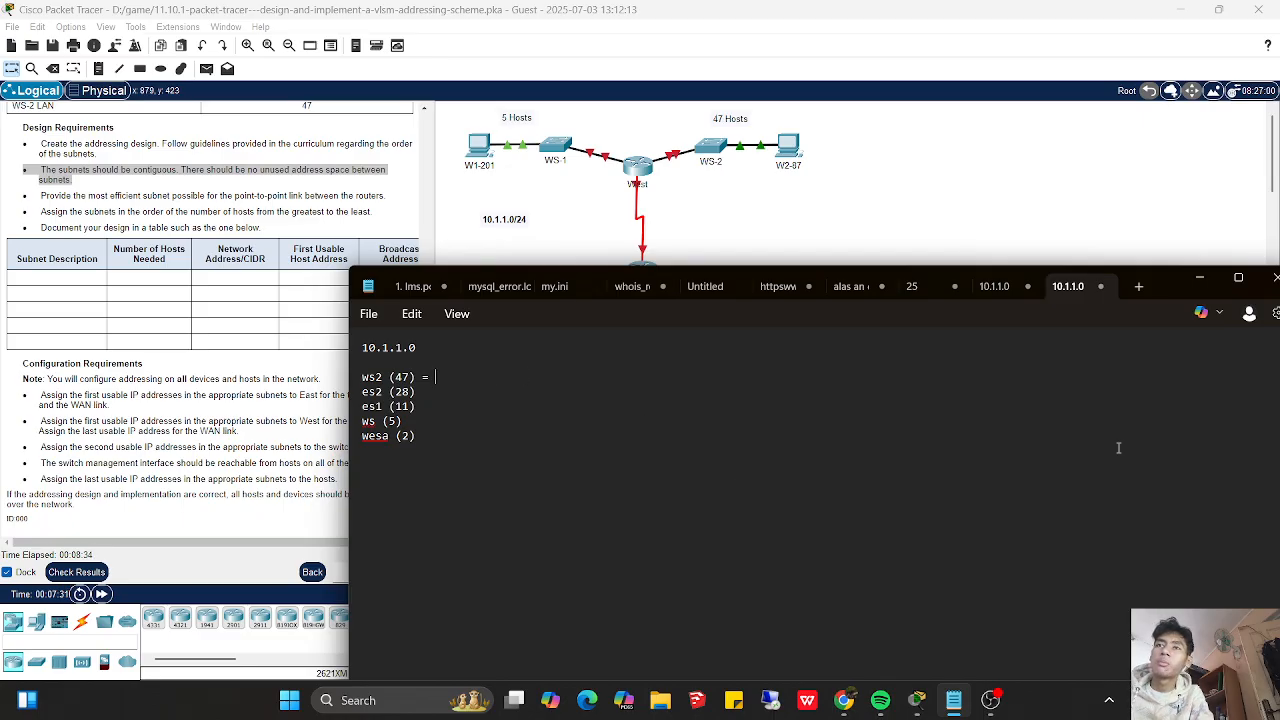
{"action": "left_click_drag", "start_coordinate": [1174, 284], "coordinate": [1126, 427]}
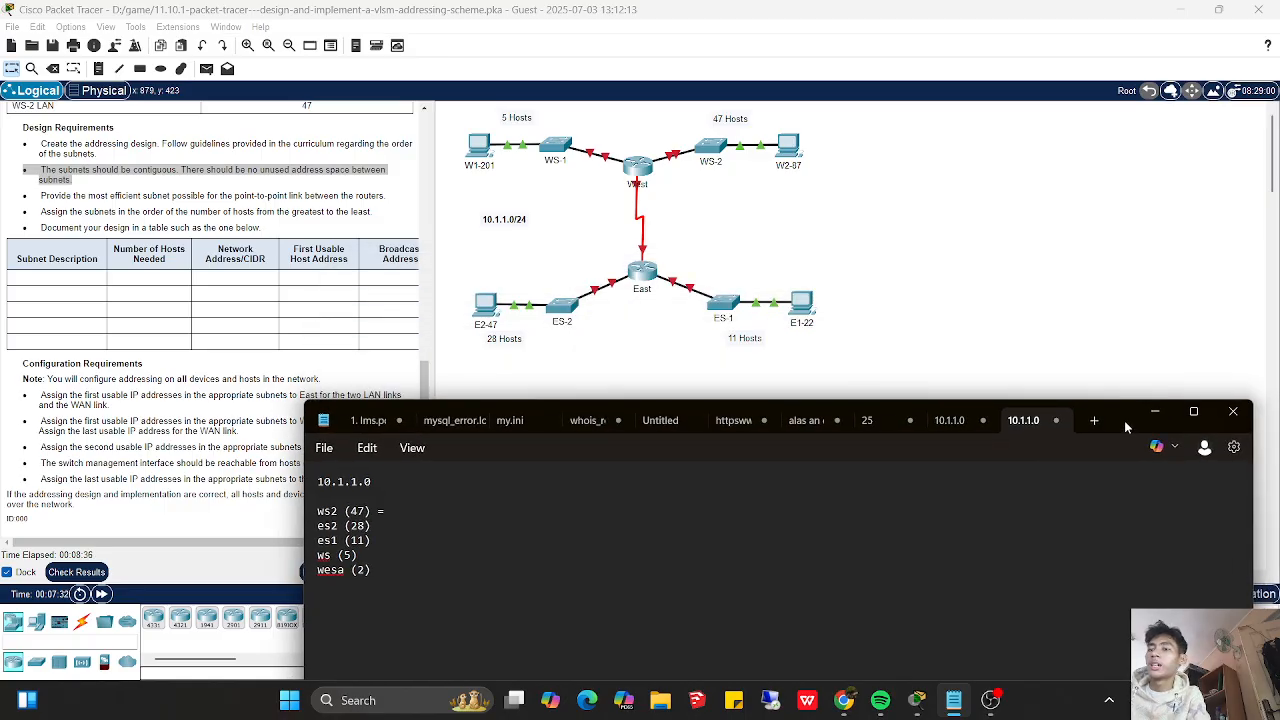
{"action": "type", "text": "6"}
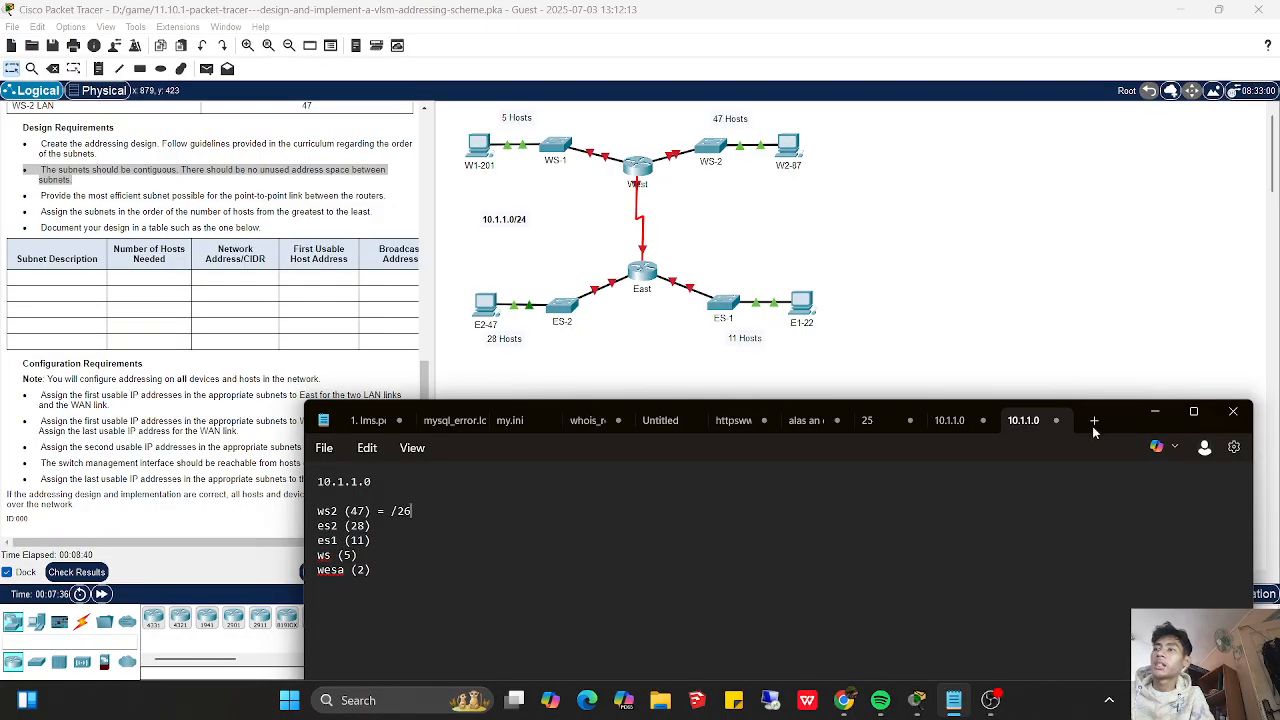
{"action": "type", "text": " =62HOST"}
- Append the ws2 subnet's block size of 64 HOST after the /26 prefix
{"action": "key", "text": "Left"}
{"action": "key", "text": "Left"}
{"action": "key", "text": "Left"}
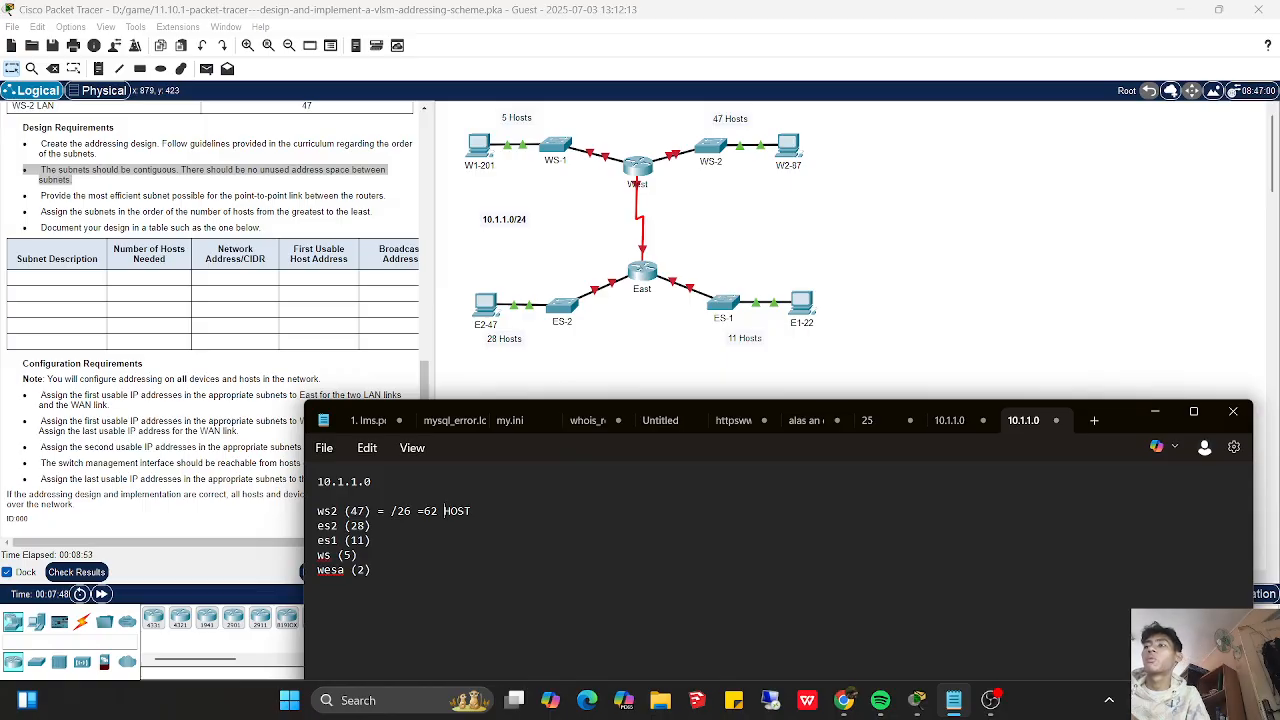
{"action": "key", "text": "BackSpace"}
{"action": "type", "text": "4"}
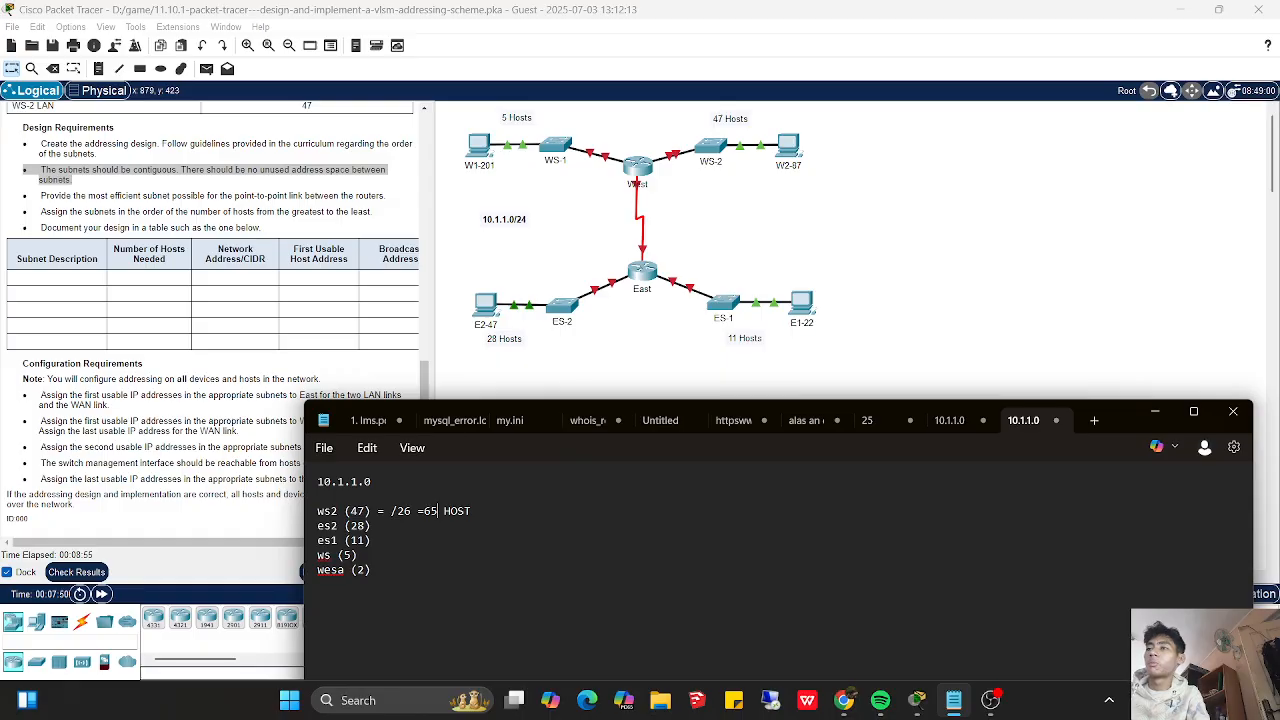
{"action": "key", "text": "Delete"}
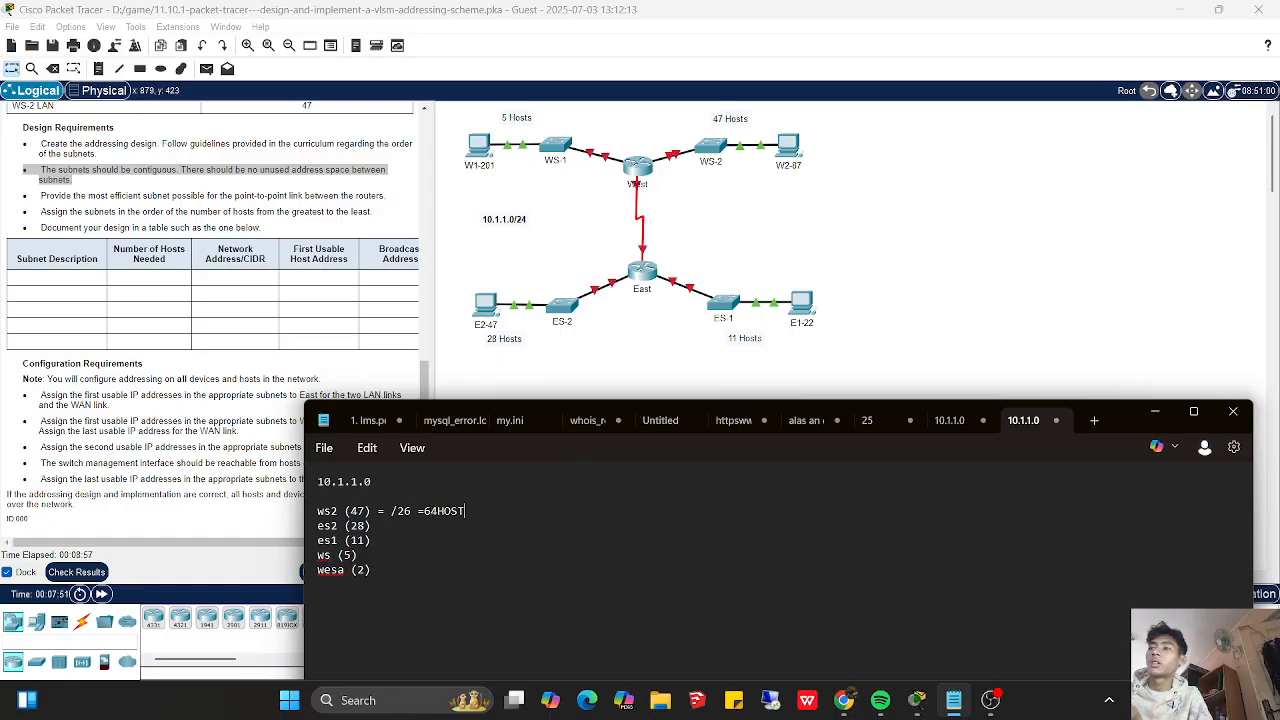
- Append "= 62 USABLE" to the ws2 line and separate 64 from HOST with a space
{"action": "type", "text": "62"}
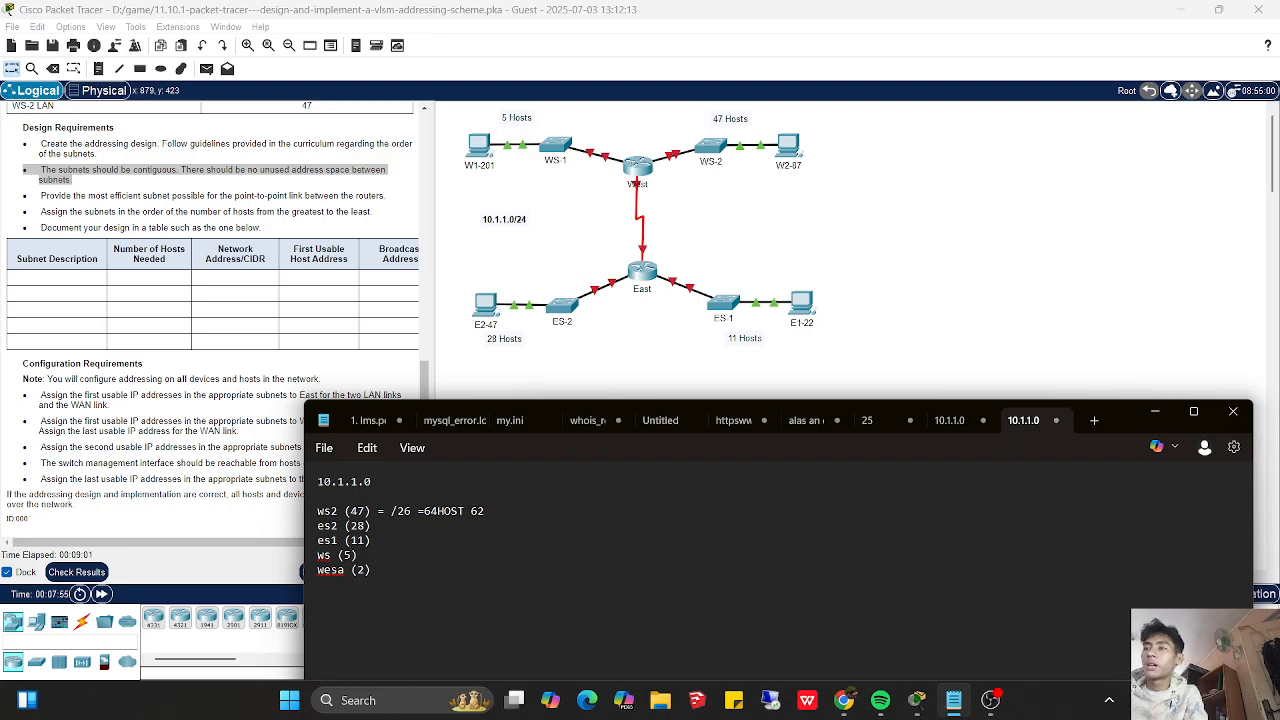
{"action": "type", "text": " USABLE"}
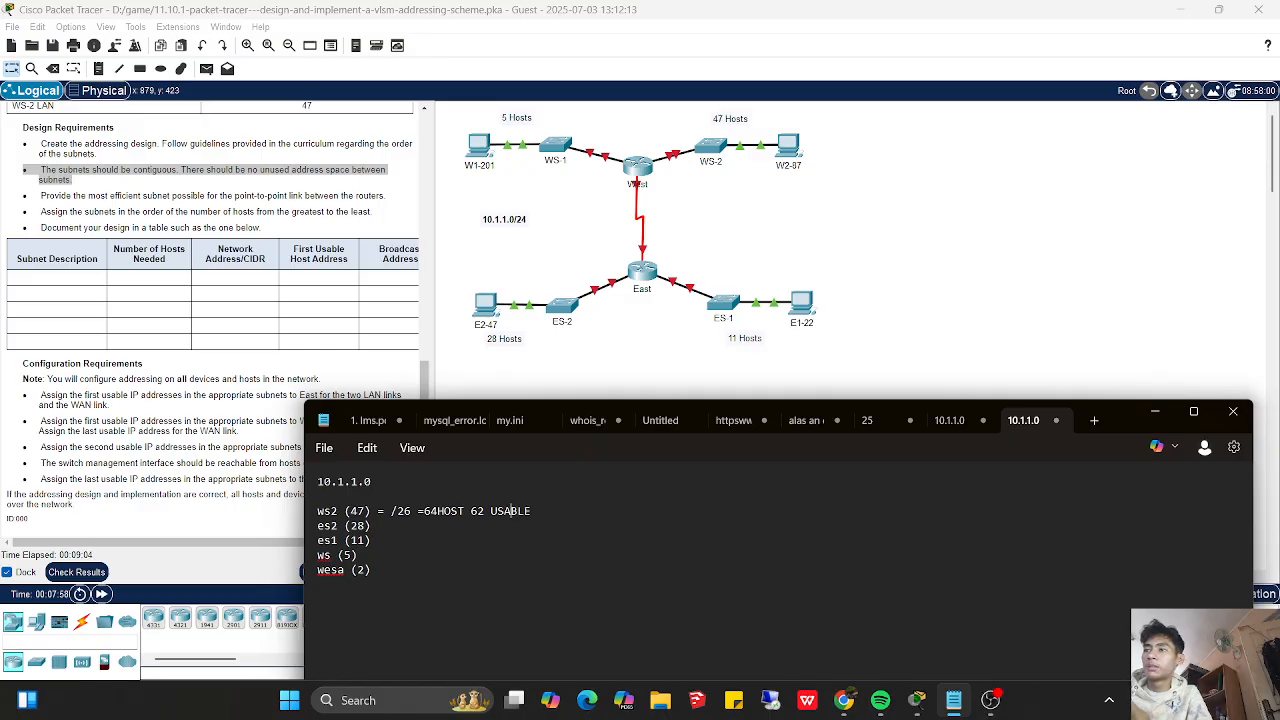
{"action": "left_click", "coordinate": [485, 511]}
{"action": "type", "text": "="}
{"action": "left_click", "coordinate": [444, 511]}
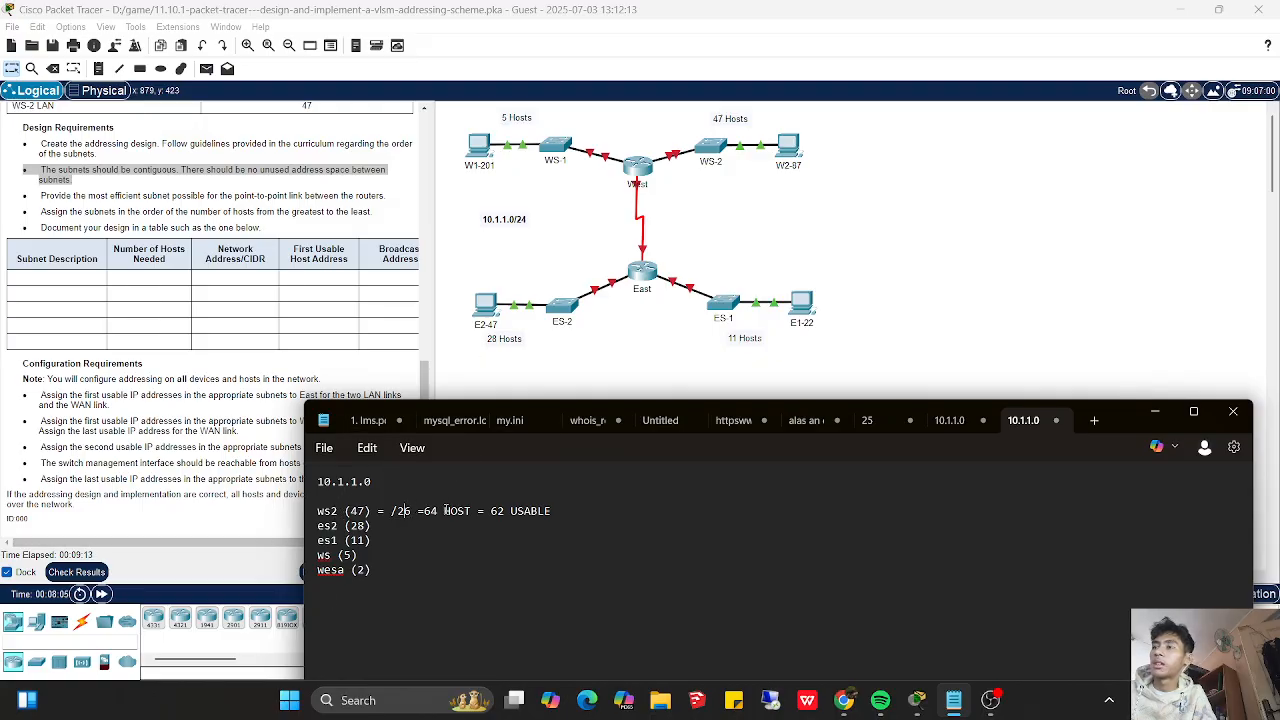
{"action": "left_click_drag", "start_coordinate": [438, 511], "coordinate": [417, 511]}
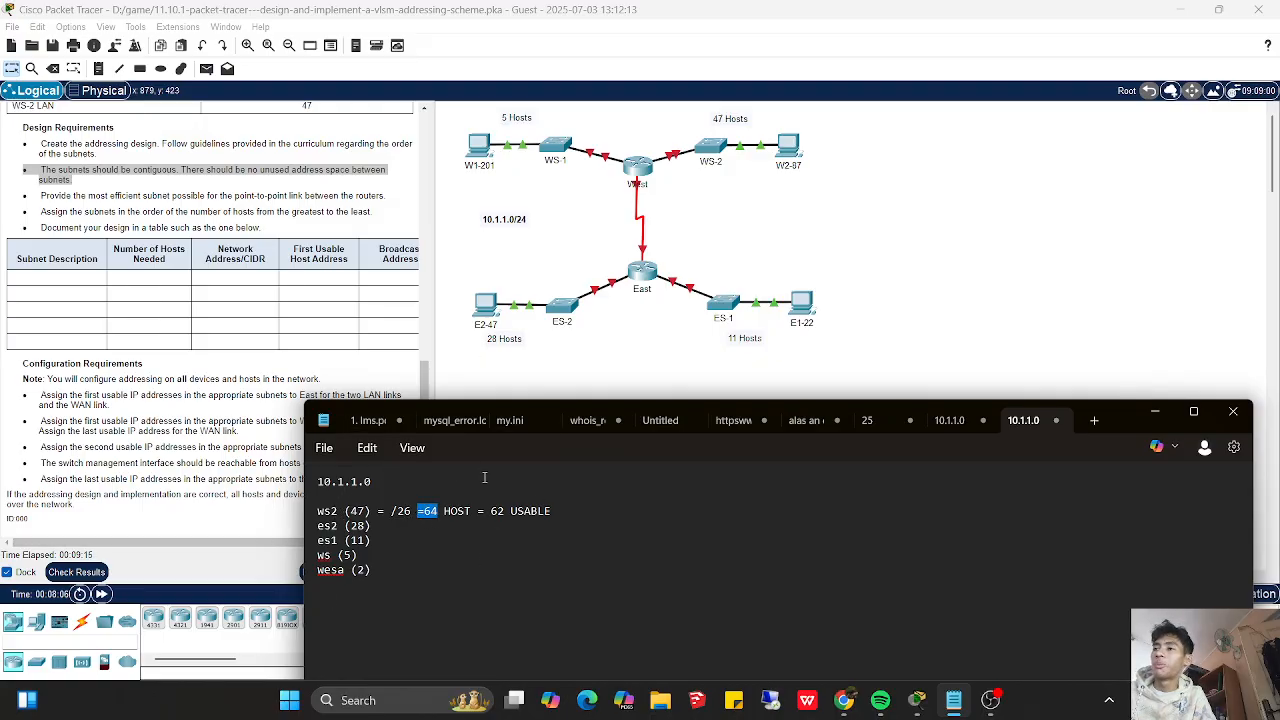
{"action": "left_click_drag", "start_coordinate": [505, 511], "coordinate": [492, 512]}
{"action": "left_click", "coordinate": [564, 525]}
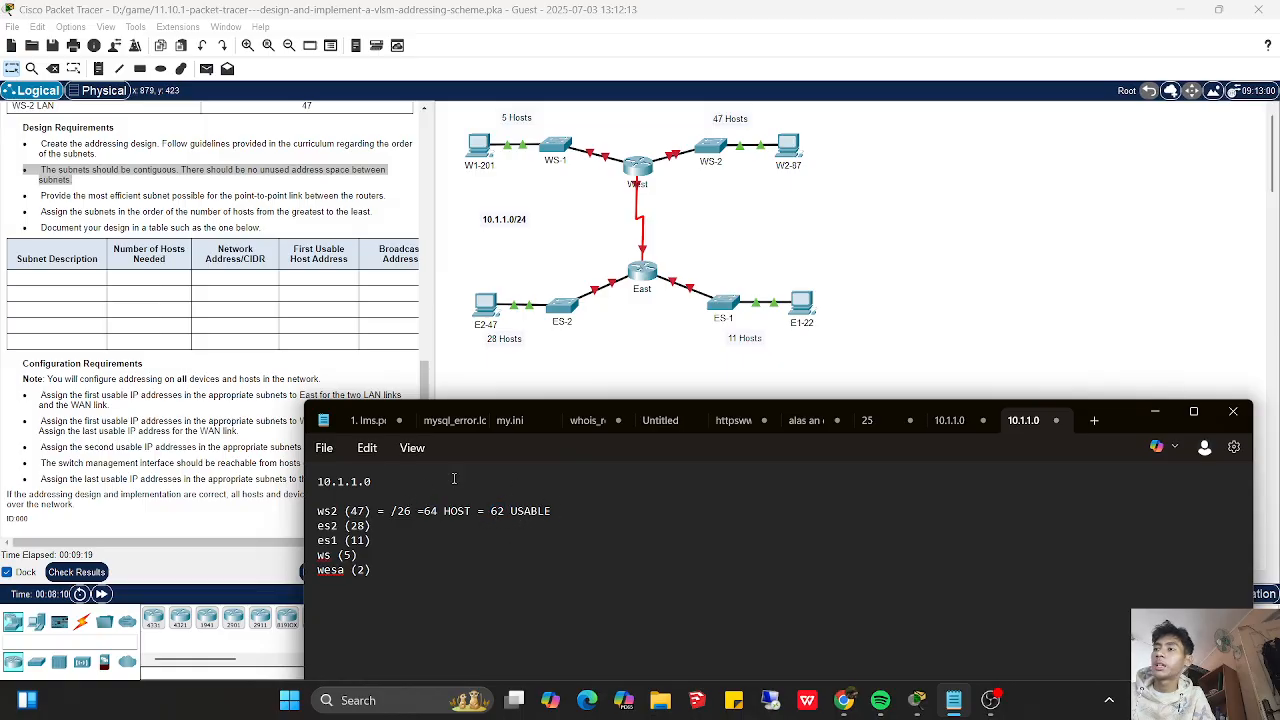
{"action": "left_click_drag", "start_coordinate": [399, 487], "coordinate": [372, 483]}
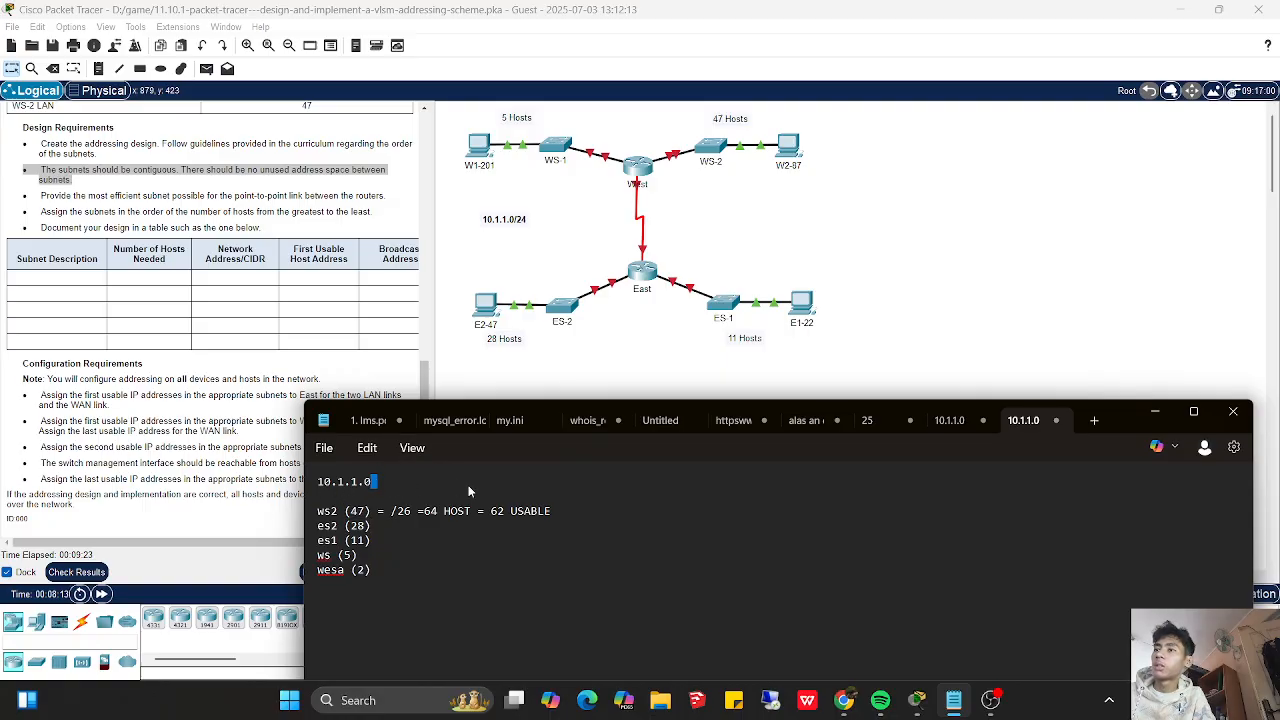
{"action": "left_click", "coordinate": [574, 514]}
- Insert the ws2 network address 10.1.1.0 /26 between the prefix length and the host count
{"action": "left_click", "coordinate": [416, 511]}
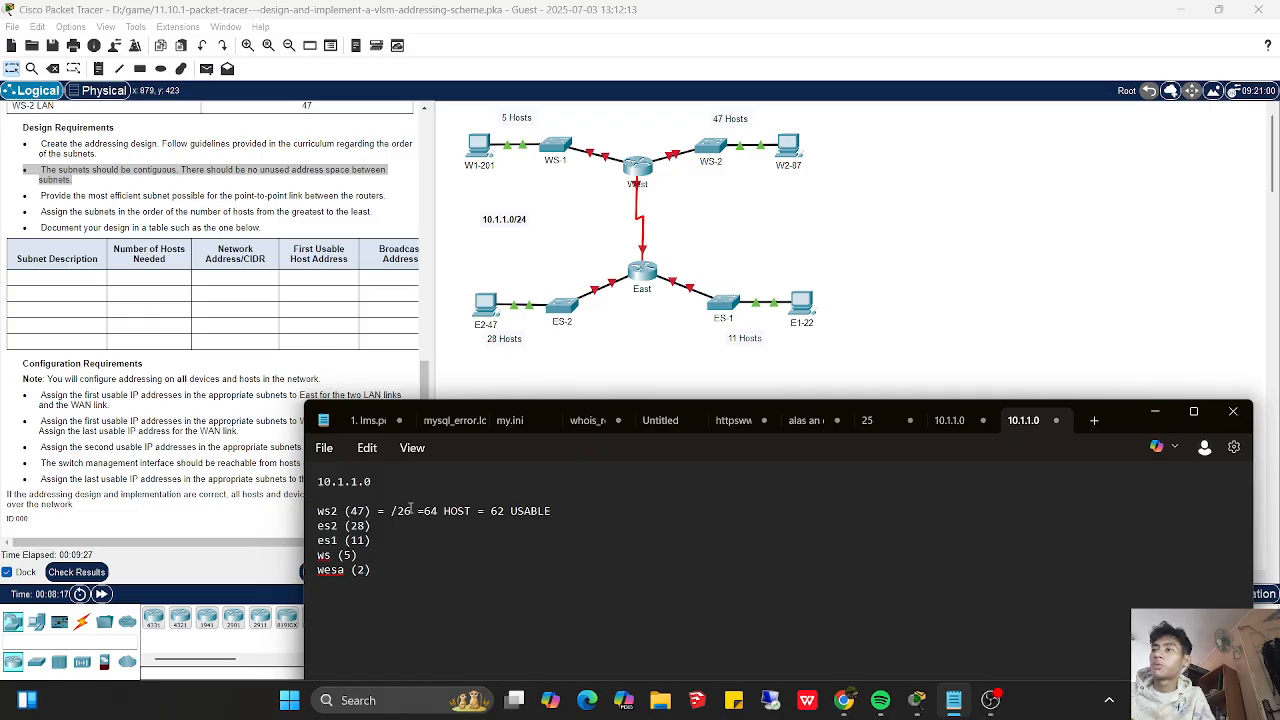
{"action": "type", "text": "="}
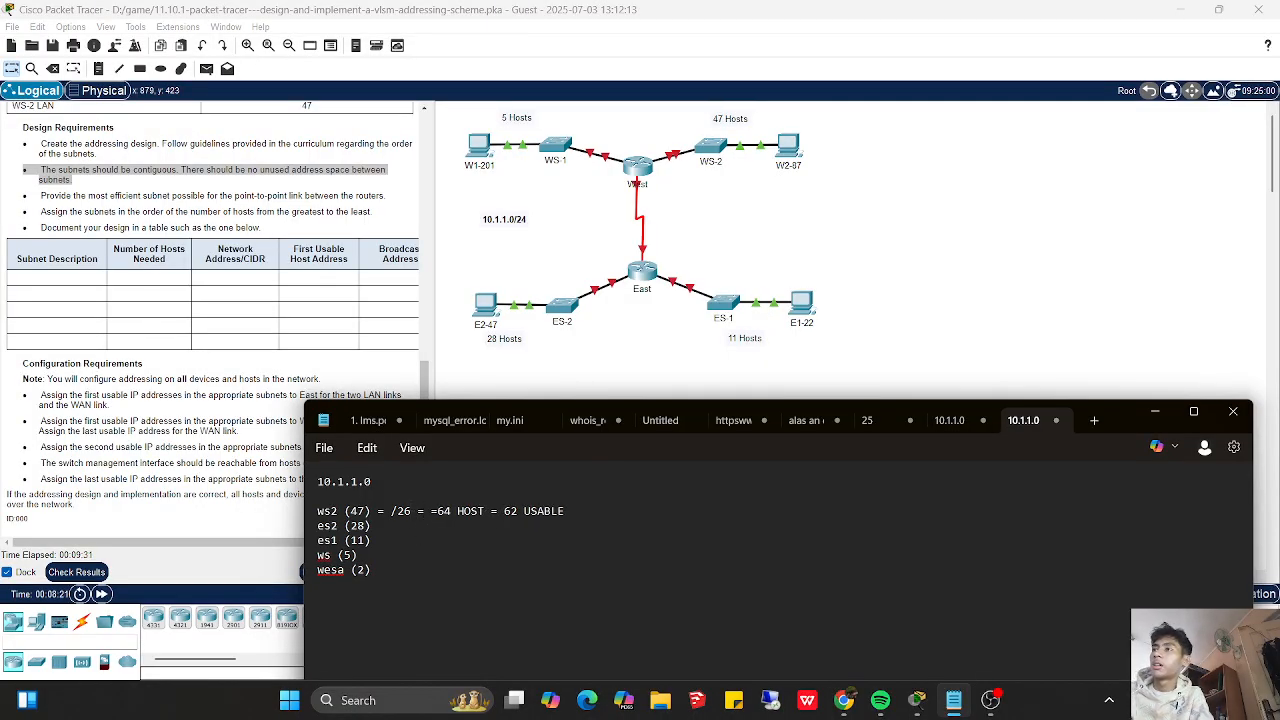
{"action": "type", "text": "10.1.1"}
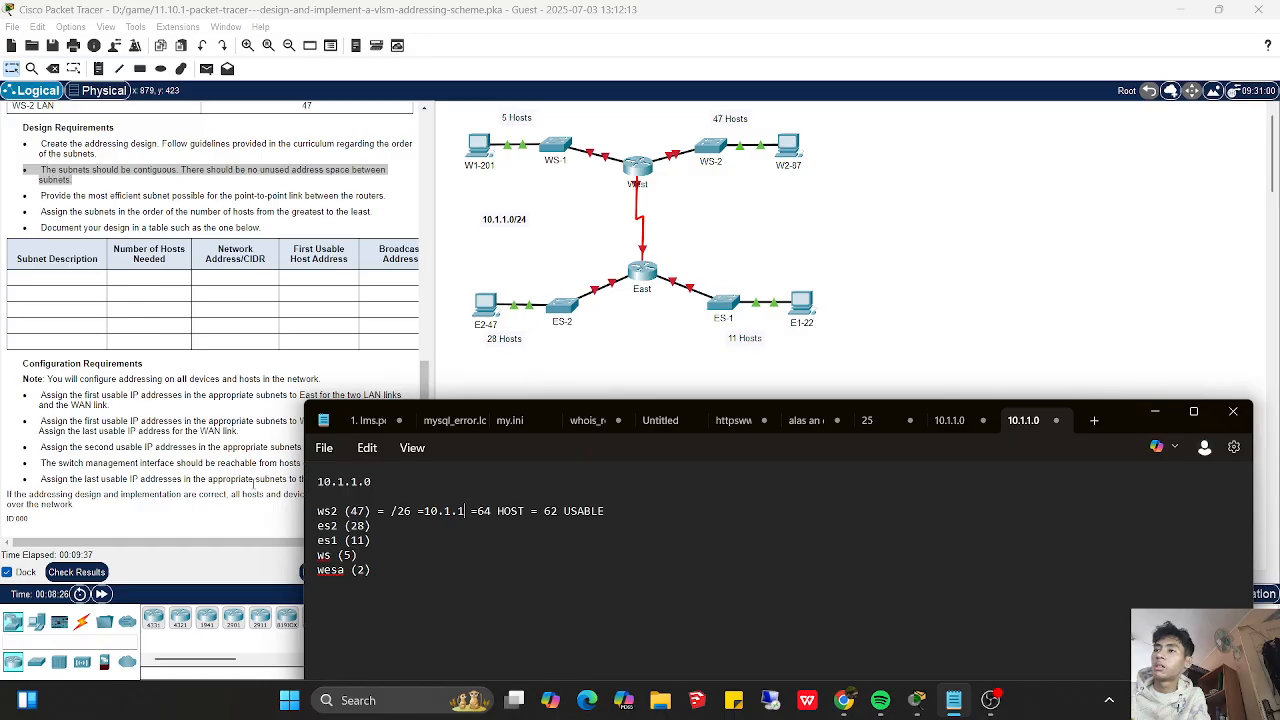
{"action": "type", "text": ".1"}
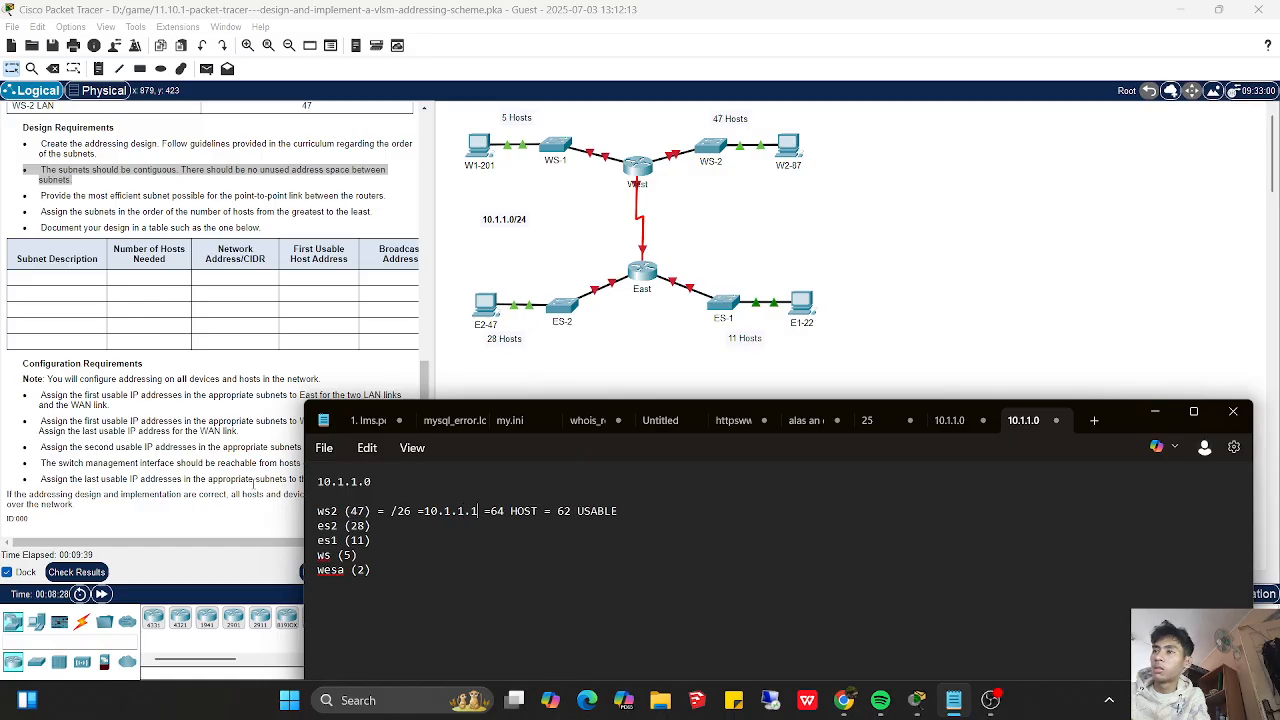
{"action": "key", "text": "BackSpace"}
{"action": "type", "text": "0"}
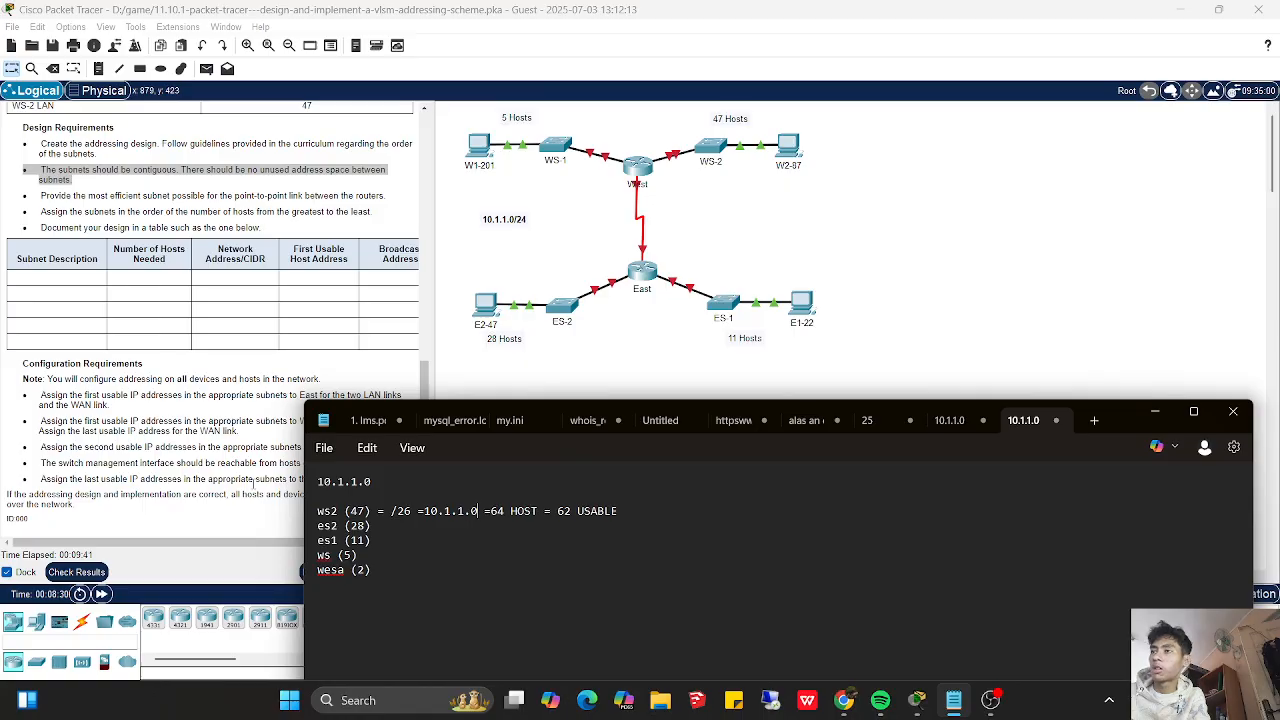
{"action": "type", "text": " /  "}
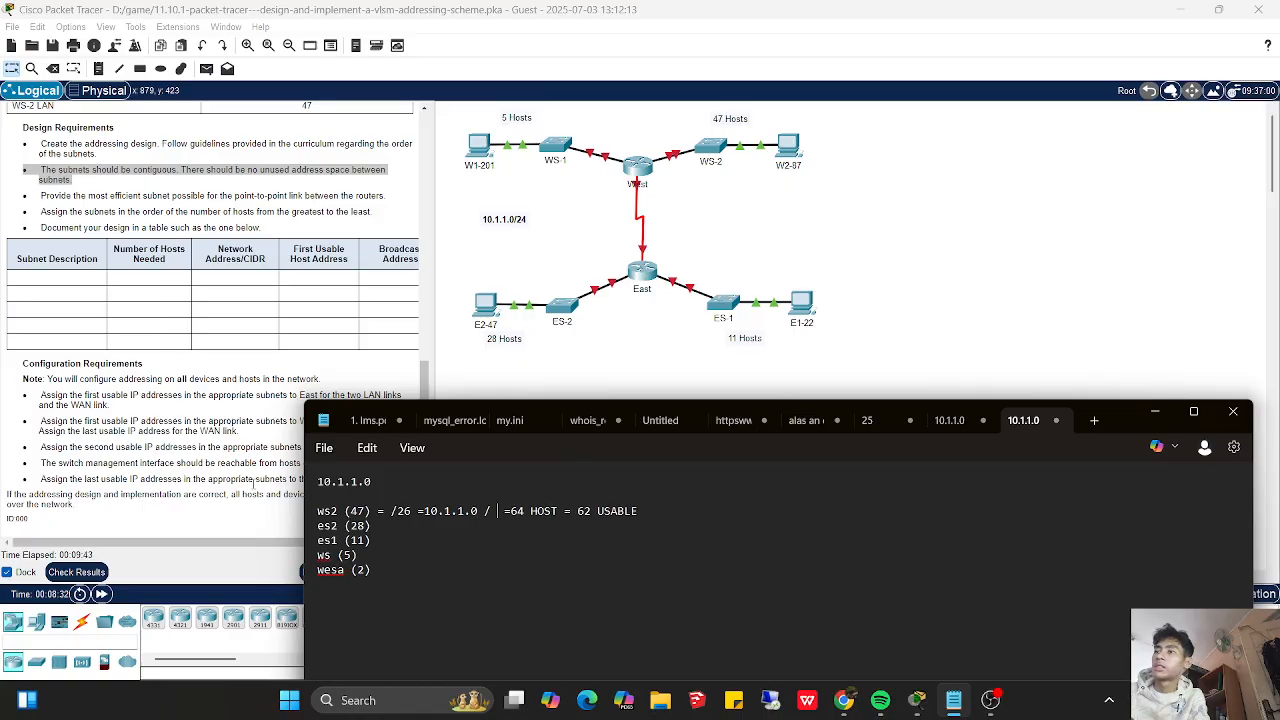
{"action": "type", "text": "26"}
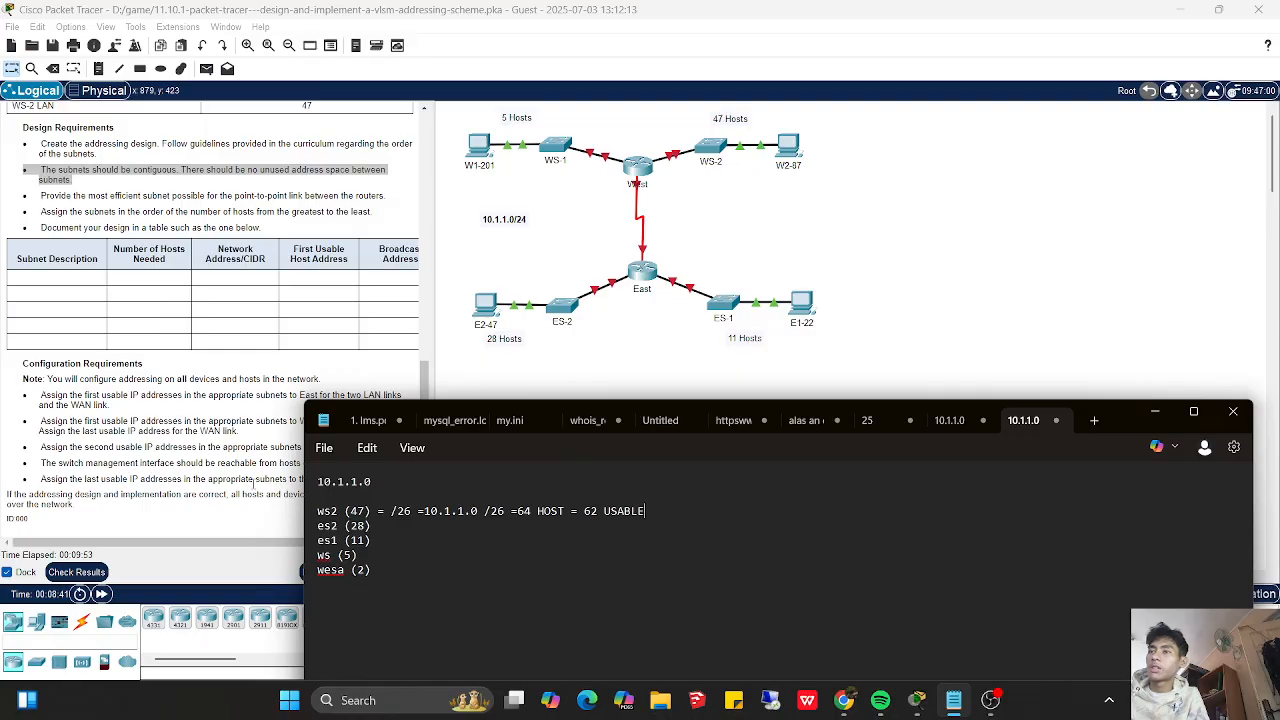
- Append "= FIRST ADD USABLE 10.1.1.1" to the end of the ws2 line
{"action": "type", "text": "= FIRST ADD USBAA"}
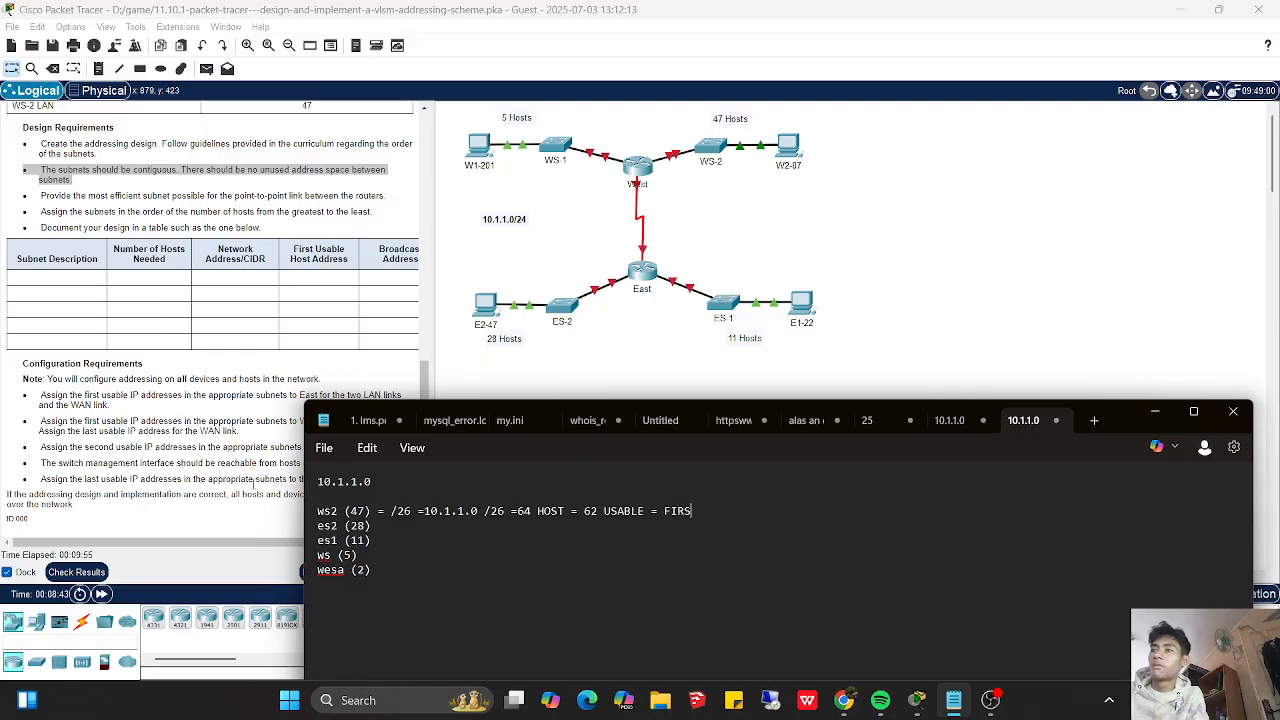
{"action": "key", "text": "BackSpace"}
{"action": "key", "text": "BackSpace"}
{"action": "key", "text": "BackSpace"}
{"action": "type", "text": "ABLE "}
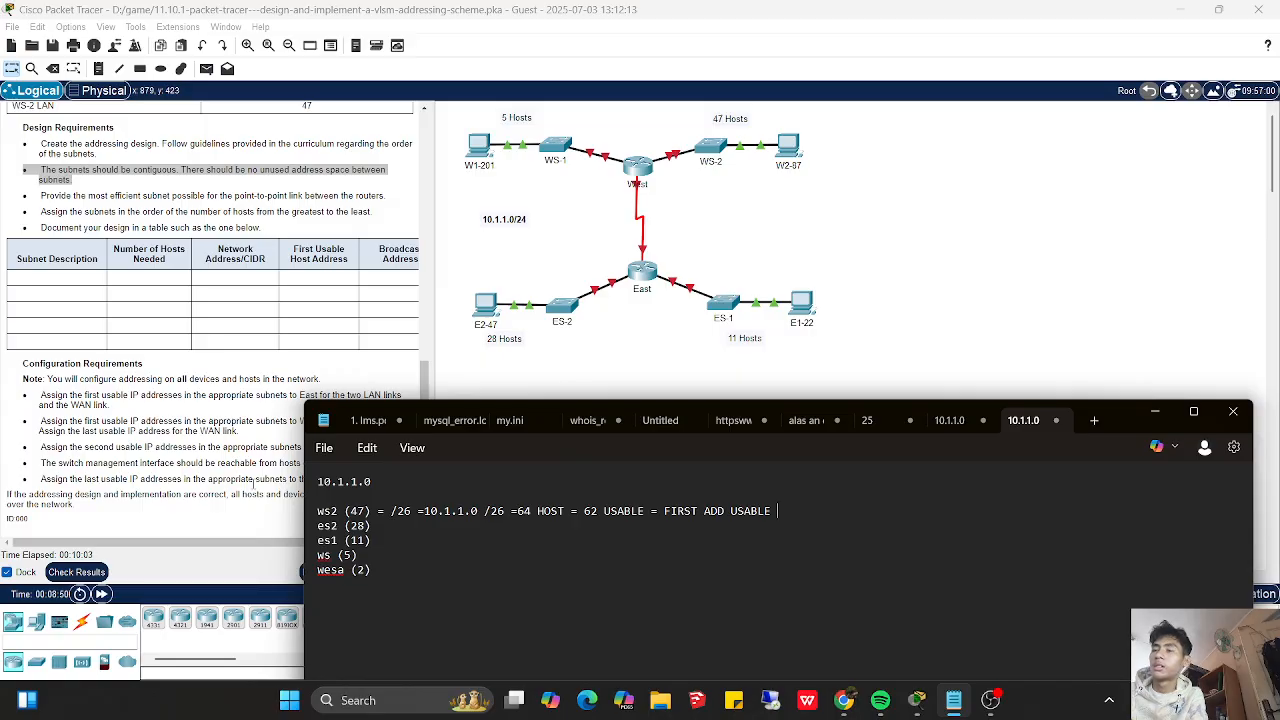
{"action": "type", "text": "10"}
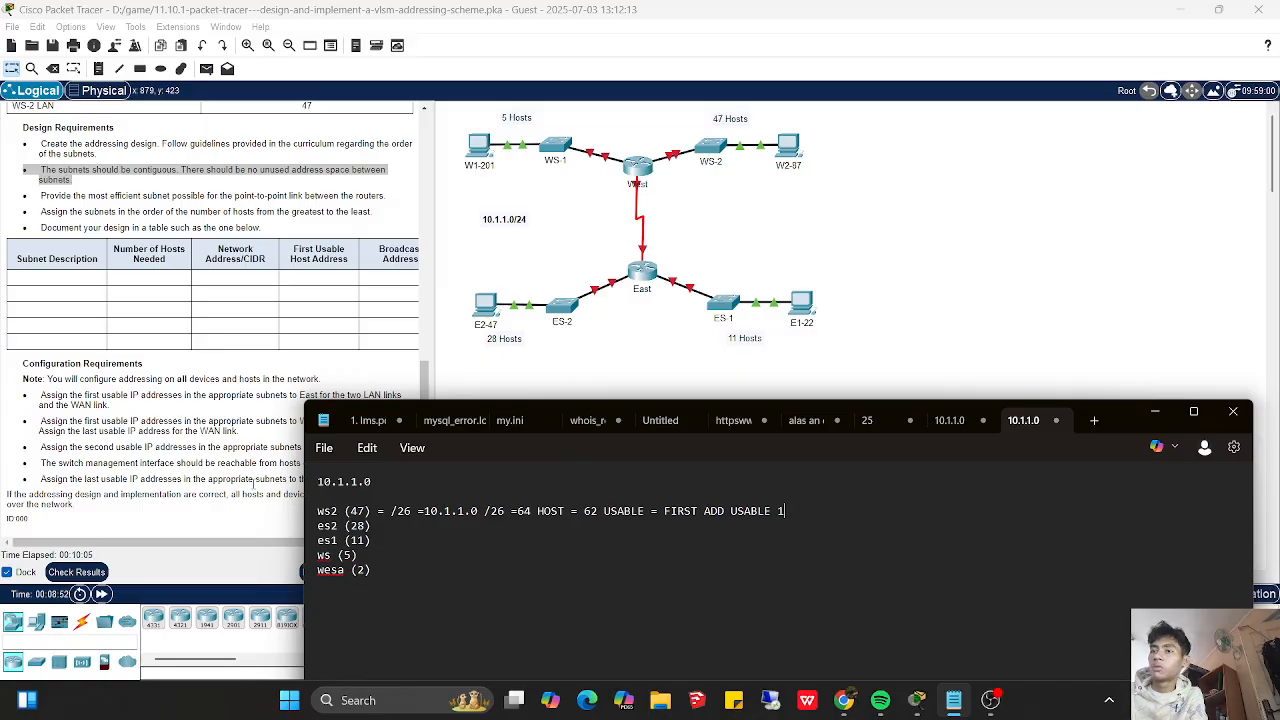
{"action": "type", "text": ".1.1.1"}
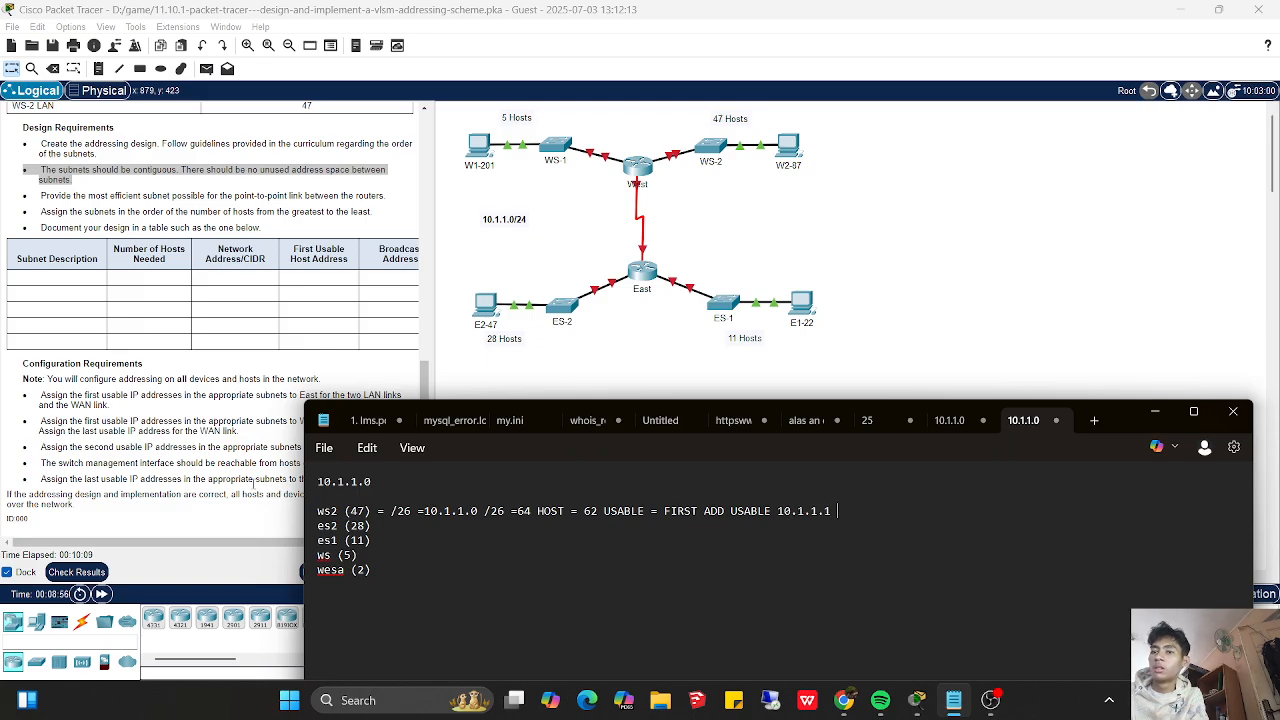
{"action": "type", "text": " = BROADCAST"}
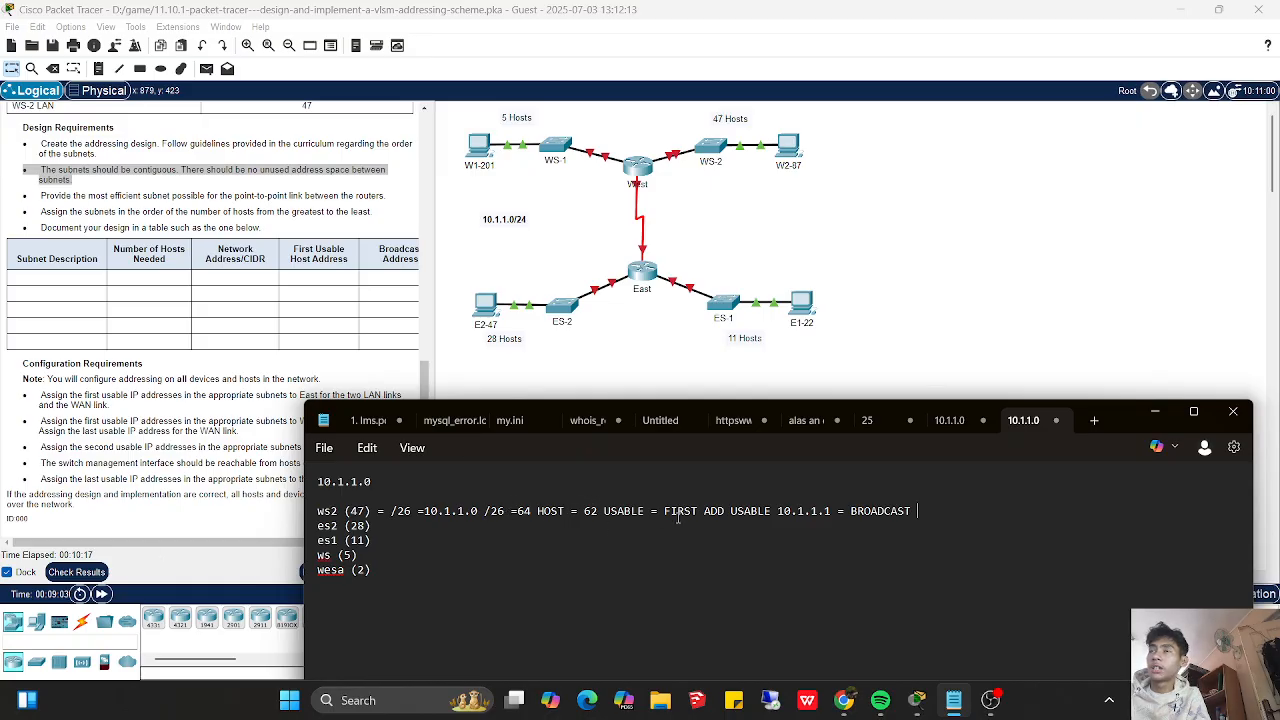
- Append a BROADCAST label to the ws2 line and insert the address range 0-63 after 64 HOST
{"action": "left_click", "coordinate": [564, 511]}
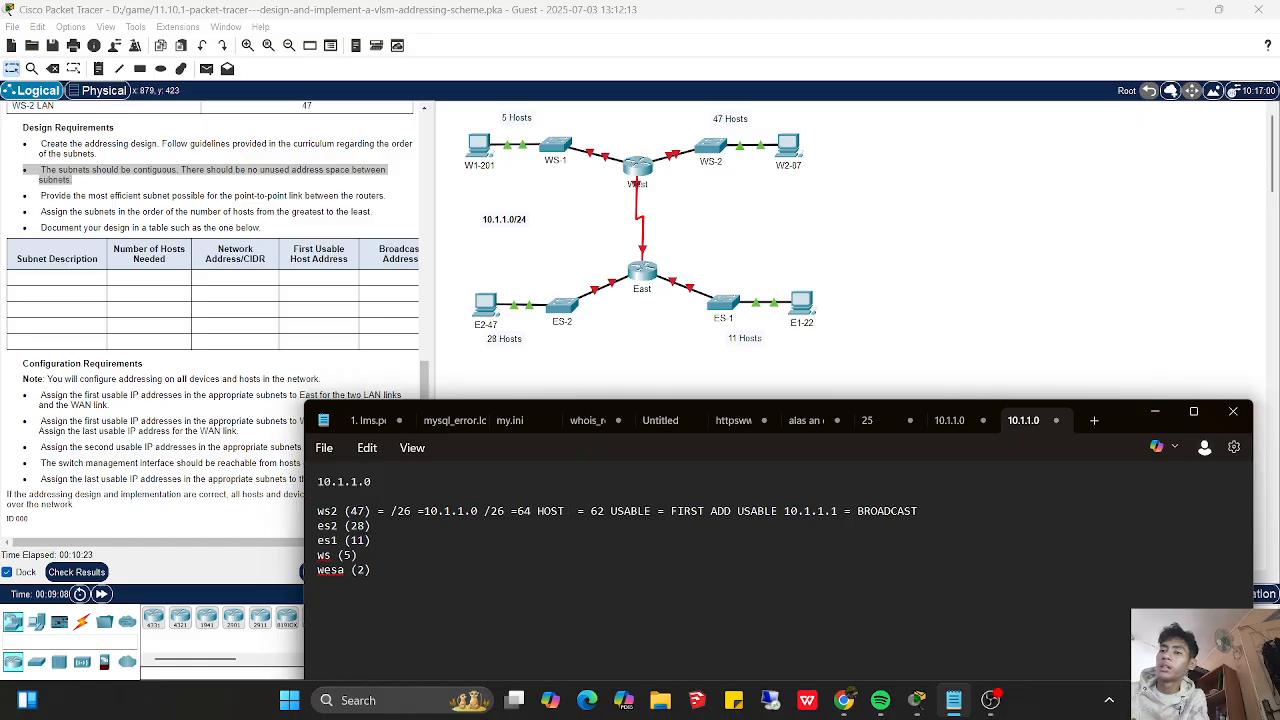
{"action": "type", "text": "0-"}
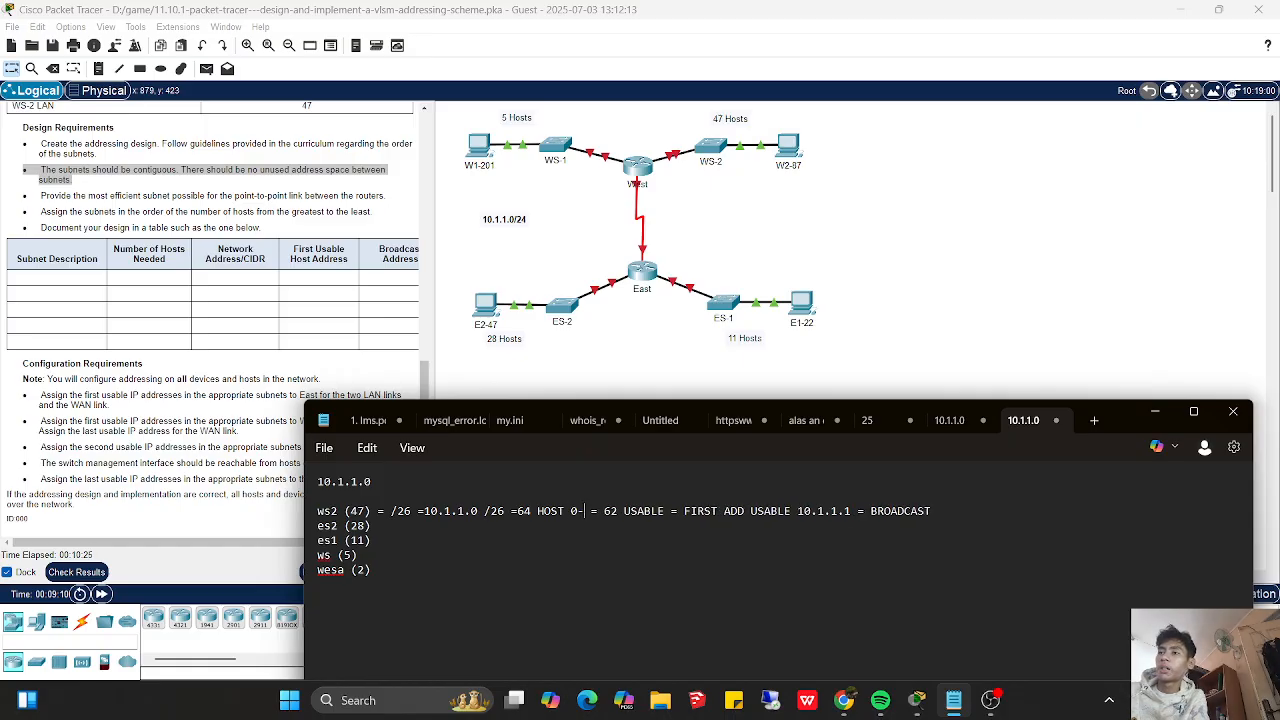
{"action": "type", "text": "63"}
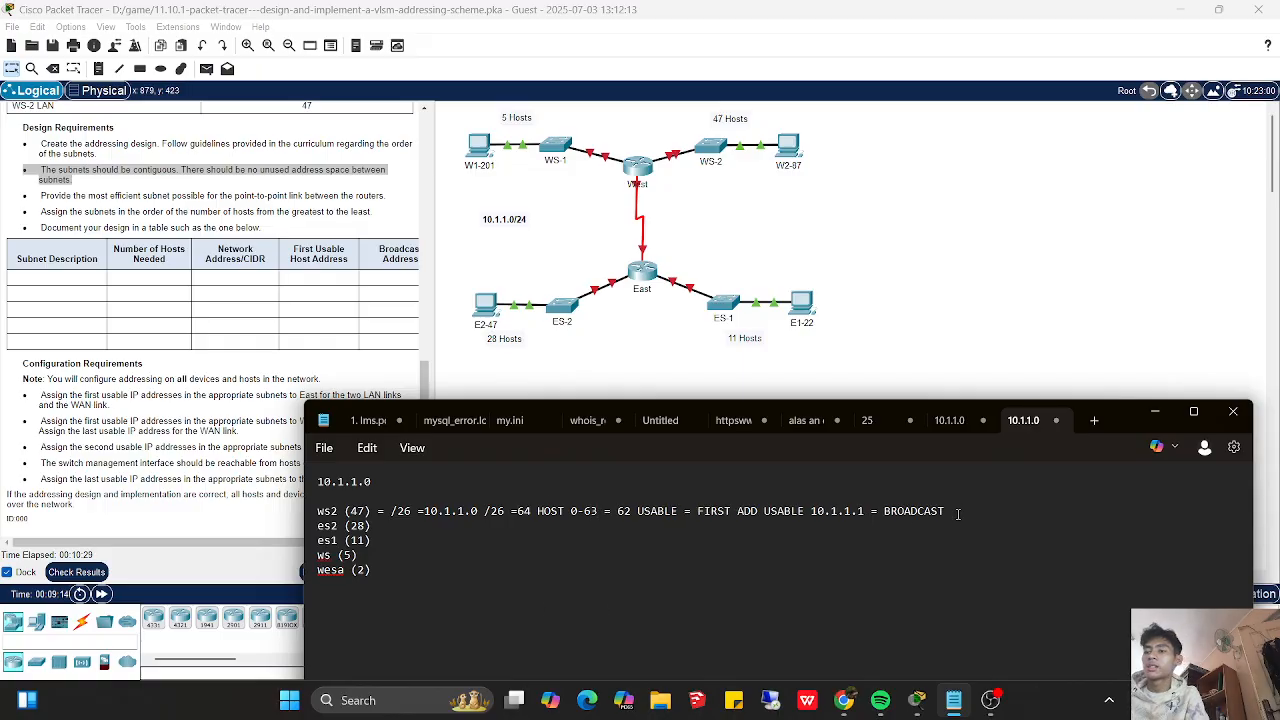
{"action": "type", "text": " 63 = LAST"}
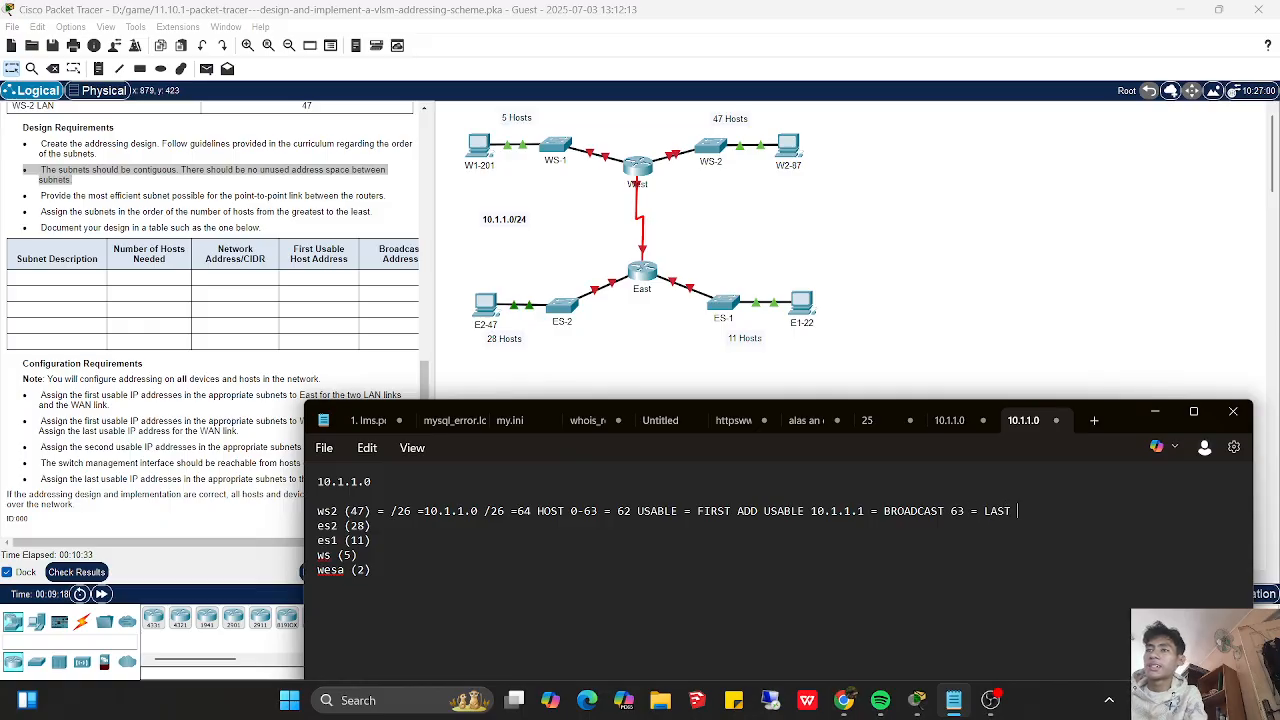
{"action": "type", "text": " ADD"}
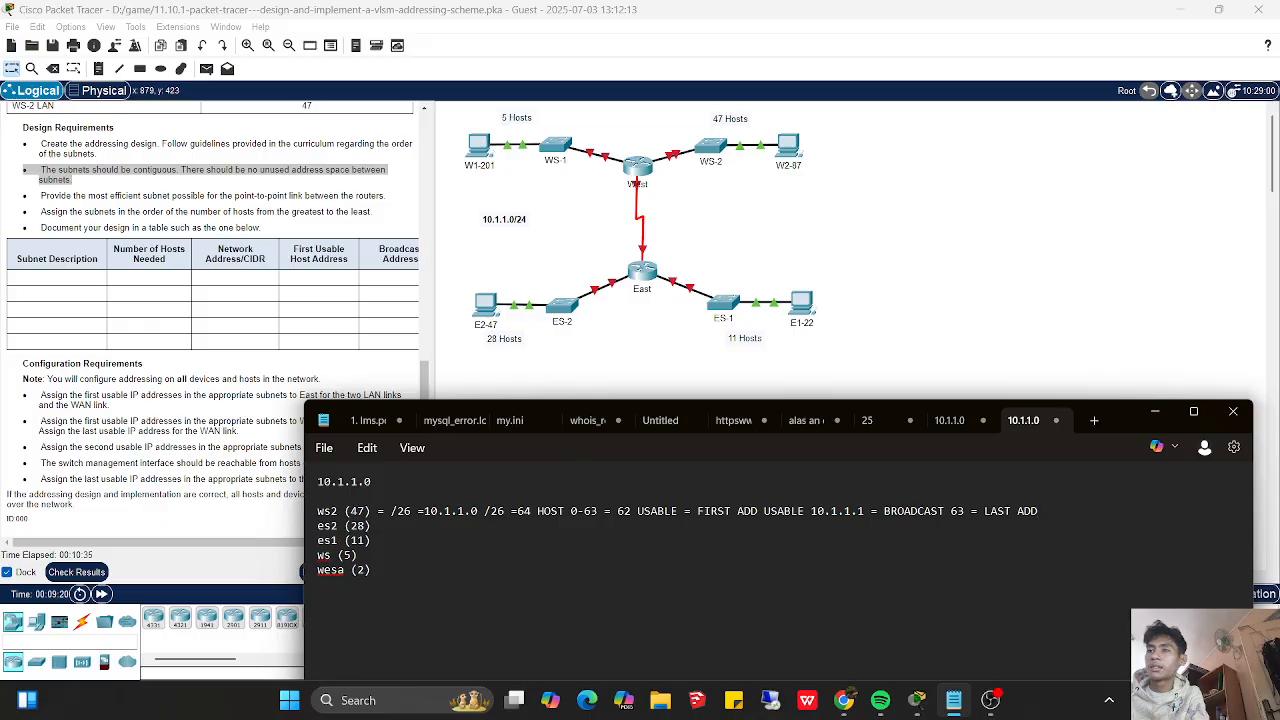
{"action": "type", "text": " USABLE"}
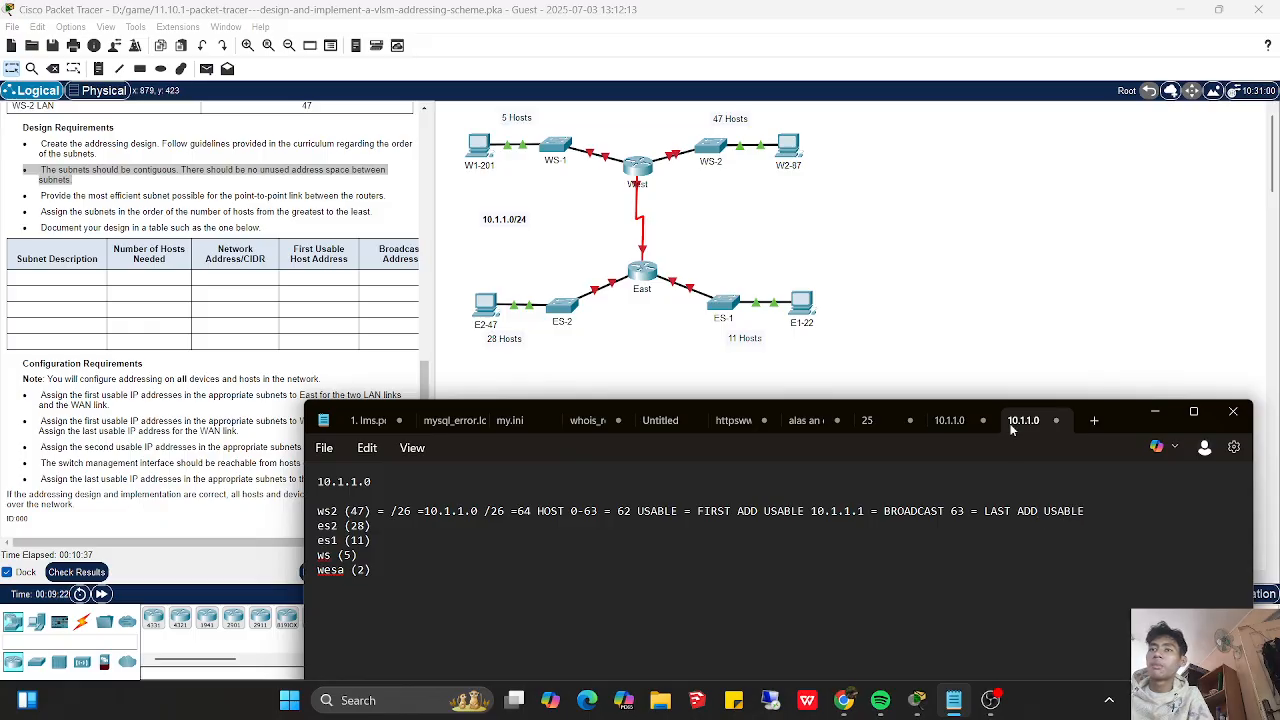
- Enter 62 as the last usable address at the end of the ws2 line in the notes
{"action": "left_click", "coordinate": [195, 553]}
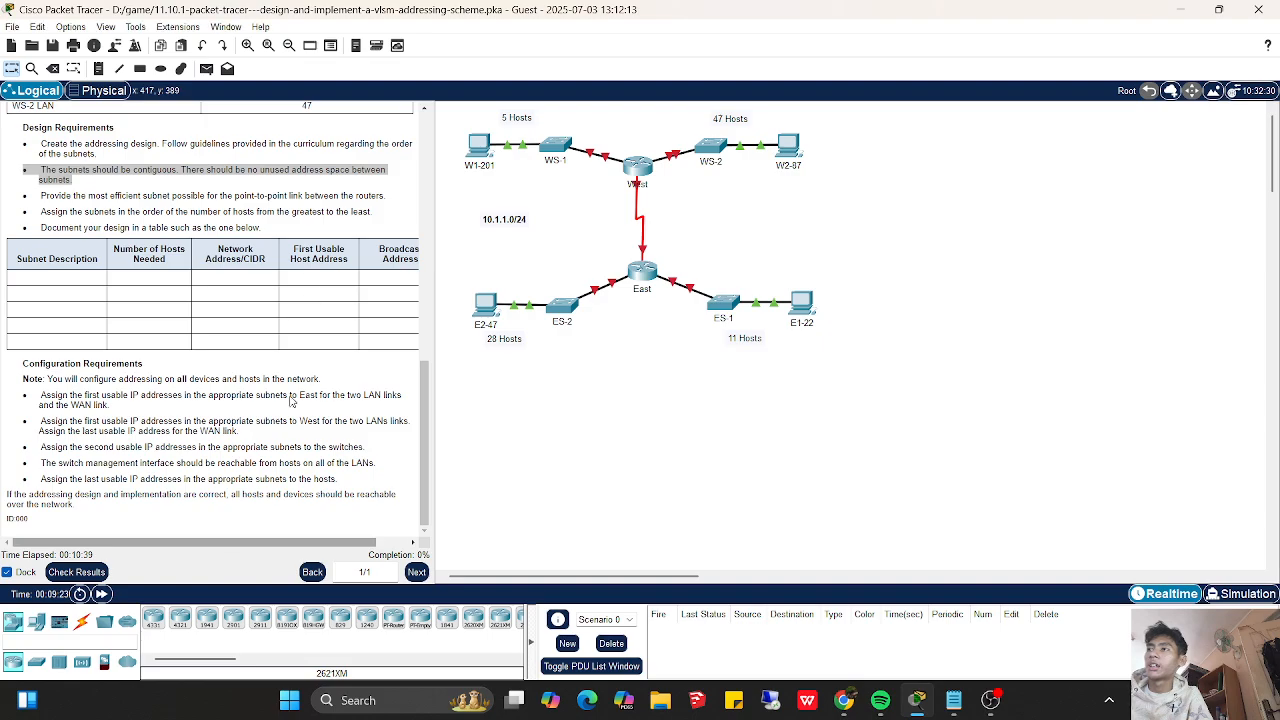
{"action": "left_click_drag", "start_coordinate": [190, 543], "coordinate": [149, 541]}
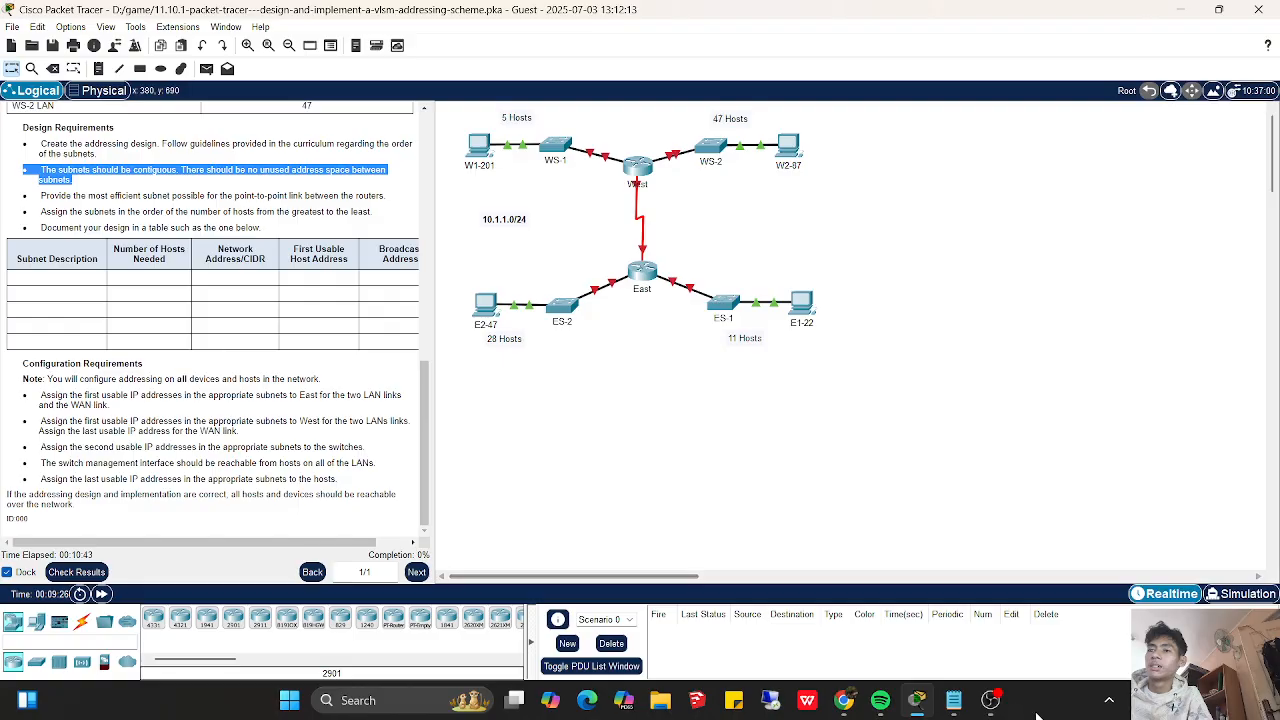
{"action": "left_click", "coordinate": [955, 708]}
{"action": "type", "text": "= "}
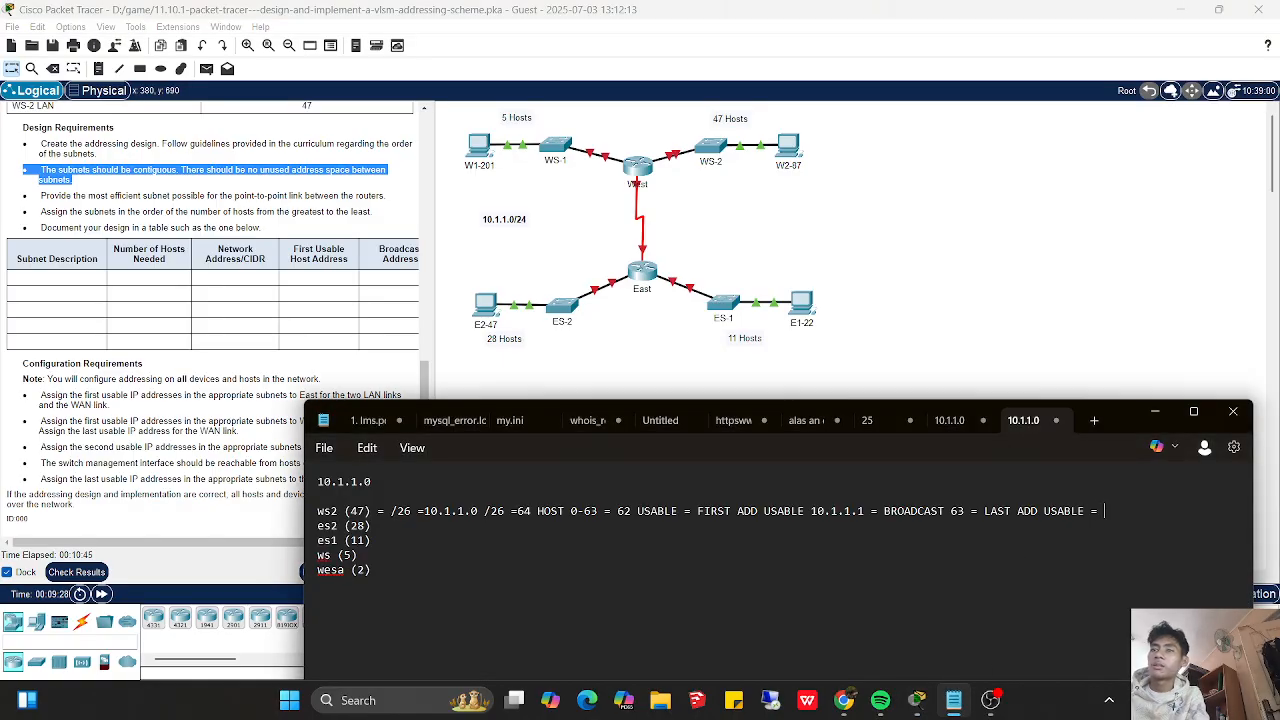
{"action": "type", "text": "62"}
- Copy the ws2 addressing details after the host count and paste them onto the es2 line
{"action": "key", "text": "shift+Left"}
{"action": "key", "text": "shift+Left"}
{"action": "key", "text": "shift+Left"}
{"action": "key", "text": "shift+Left"}
{"action": "key", "text": "shift+Left"}
{"action": "key", "text": "shift+Left"}
{"action": "key", "text": "shift+Left"}
{"action": "key", "text": "shift+Left"}
{"action": "key", "text": "shift+Left"}
{"action": "key", "text": "shift+Left"}
{"action": "key", "text": "shift+Left"}
{"action": "key", "text": "shift+Left"}
{"action": "key", "text": "shift+Left"}
{"action": "key", "text": "shift+Left"}
{"action": "key", "text": "shift+Left"}
{"action": "key", "text": "shift+Left"}
{"action": "key", "text": "shift+Left"}
{"action": "key", "text": "shift+Left"}
{"action": "key", "text": "shift+Left"}
{"action": "key", "text": "shift+Left"}
{"action": "key", "text": "shift+Left"}
{"action": "key", "text": "shift+Left"}
{"action": "key", "text": "shift+Left"}
{"action": "key", "text": "shift+Left"}
{"action": "key", "text": "shift+Left"}
{"action": "key", "text": "shift+Left"}
{"action": "key", "text": "shift+Left"}
{"action": "key", "text": "shift+Left"}
{"action": "key", "text": "shift+Left"}
{"action": "key", "text": "shift+Left"}
{"action": "key", "text": "shift+Left"}
{"action": "key", "text": "shift+Left"}
{"action": "key", "text": "shift+Left"}
{"action": "key", "text": "shift+Left"}
{"action": "key", "text": "shift+Left"}
{"action": "key", "text": "shift+Left"}
{"action": "key", "text": "shift+Left"}
{"action": "key", "text": "shift+Left"}
{"action": "key", "text": "shift+Left"}
{"action": "key", "text": "shift+Left"}
{"action": "key", "text": "shift+Left"}
{"action": "key", "text": "shift+Left"}
{"action": "key", "text": "shift+Left"}
{"action": "key", "text": "shift+Left"}
{"action": "key", "text": "shift+Left"}
{"action": "key", "text": "shift+Left"}
{"action": "key", "text": "shift+Left"}
{"action": "key", "text": "shift+Left"}
{"action": "key", "text": "shift+Left"}
{"action": "key", "text": "shift+Left"}
{"action": "key", "text": "shift+Left"}
{"action": "key", "text": "shift+Left"}
{"action": "key", "text": "shift+Left"}
{"action": "key", "text": "shift+Left"}
{"action": "key", "text": "shift+Left"}
{"action": "key", "text": "shift+Left"}
{"action": "key", "text": "shift+Left"}
{"action": "key", "text": "shift+Left"}
{"action": "key", "text": "shift+Left"}
{"action": "key", "text": "shift+Left"}
{"action": "key", "text": "ctrl+c"}
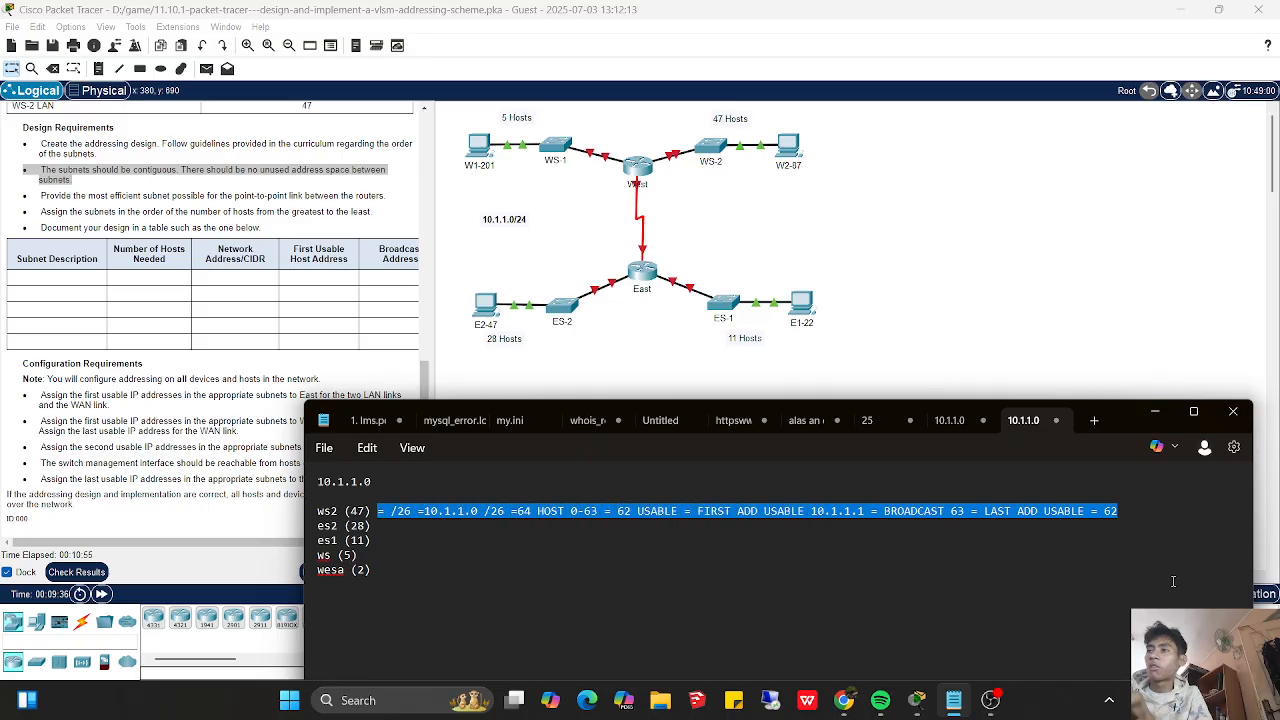
{"action": "left_click", "coordinate": [1137, 521]}
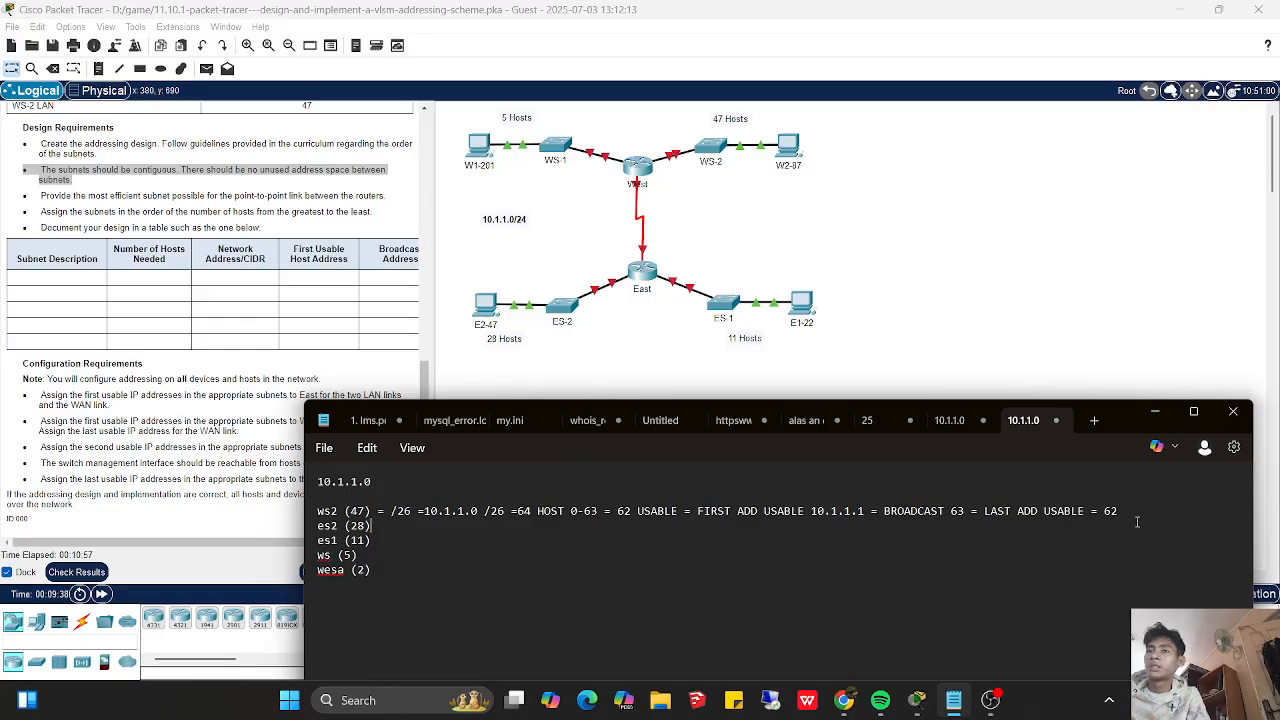
{"action": "key", "text": "Return"}
{"action": "key", "text": "BackSpace"}
{"action": "left_click", "coordinate": [569, 531]}
{"action": "key", "text": "ctrl+v"}
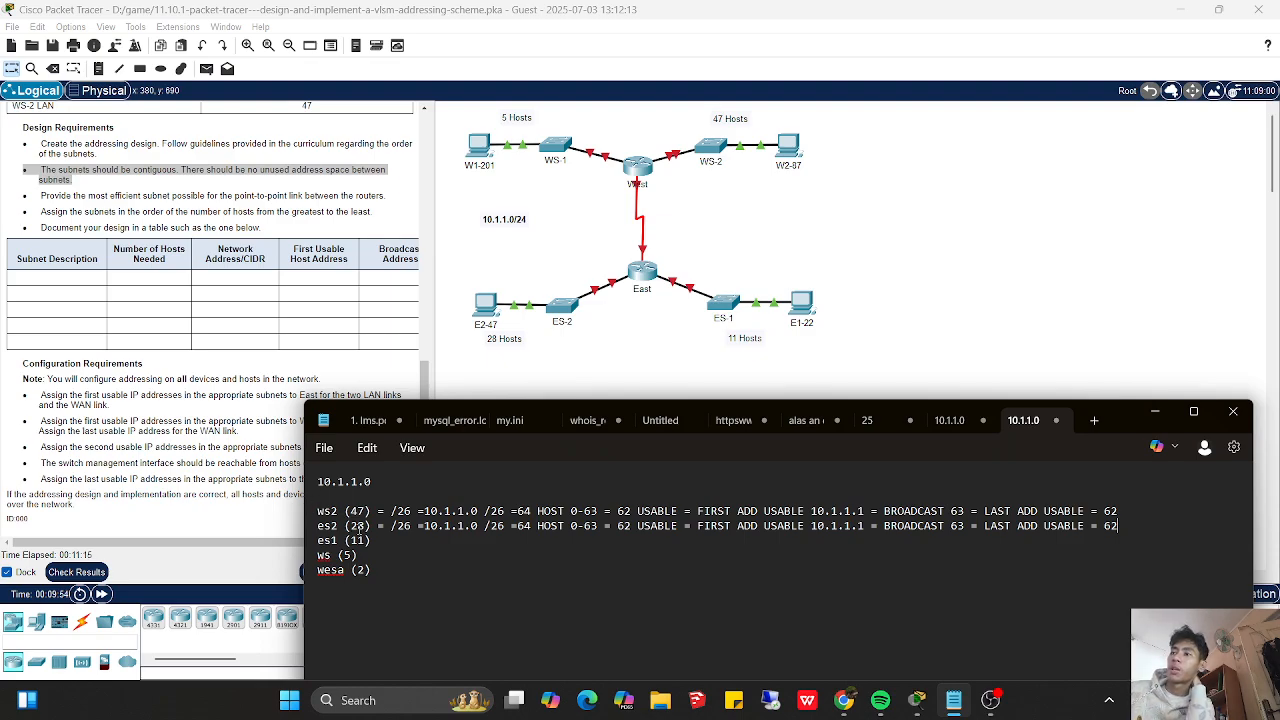
- Change the first prefix on the es2 line to /27 and its total host count to 32
{"action": "left_click", "coordinate": [412, 525]}
{"action": "key", "text": "BackSpace"}
{"action": "type", "text": "7"}
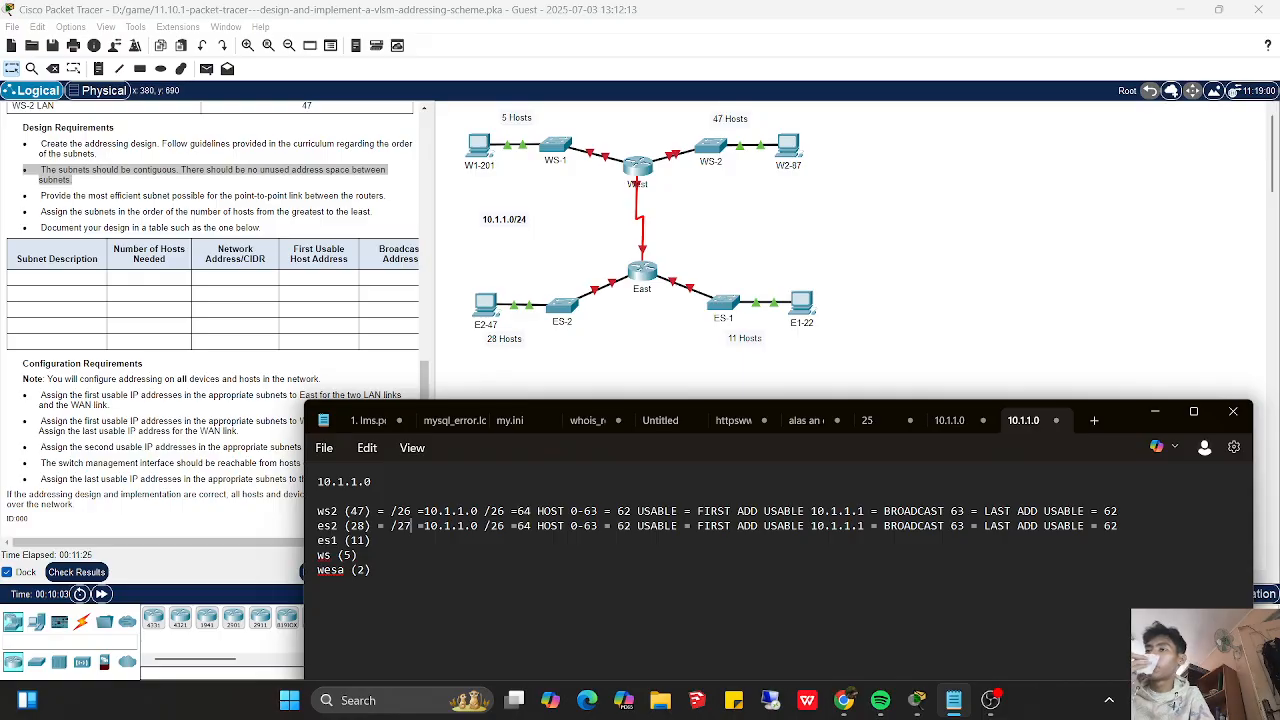
{"action": "double_click", "coordinate": [526, 526]}
{"action": "type", "text": "32"}
- Change the es2 address range to 0-31 and its usable host count to 30
{"action": "double_click", "coordinate": [592, 527]}
{"action": "key", "text": "BackSpace"}
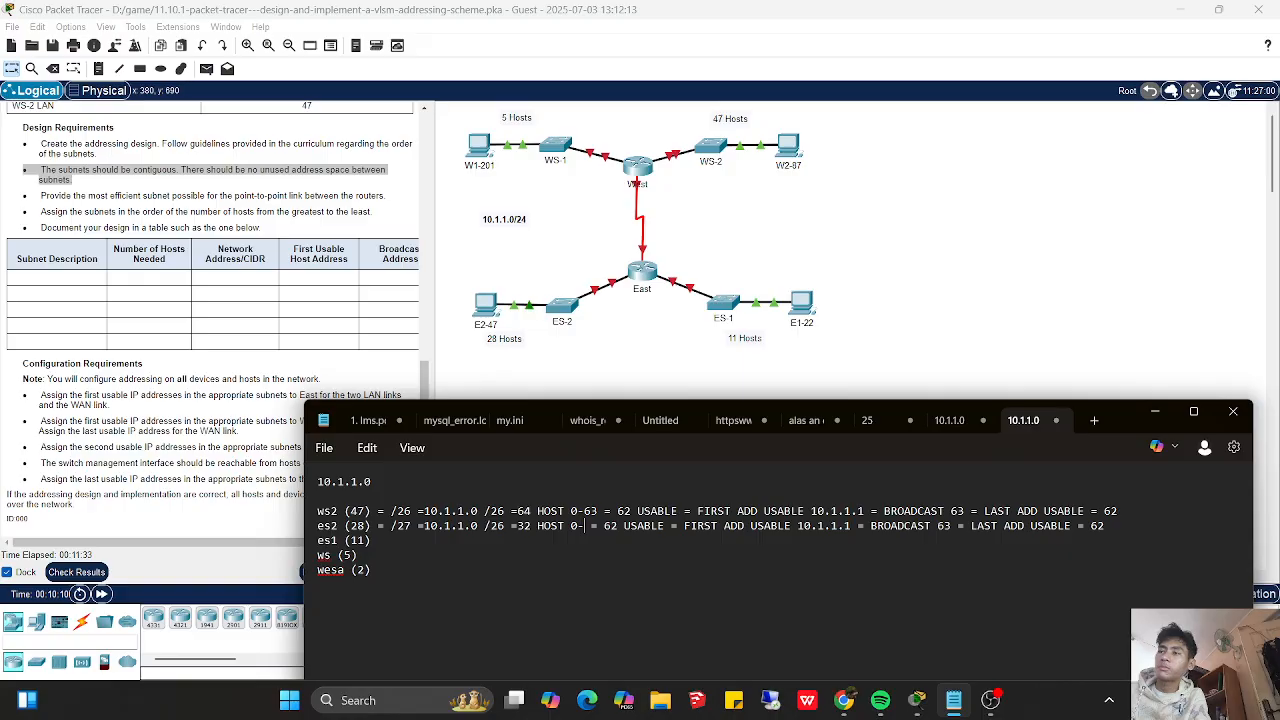
{"action": "type", "text": "31"}
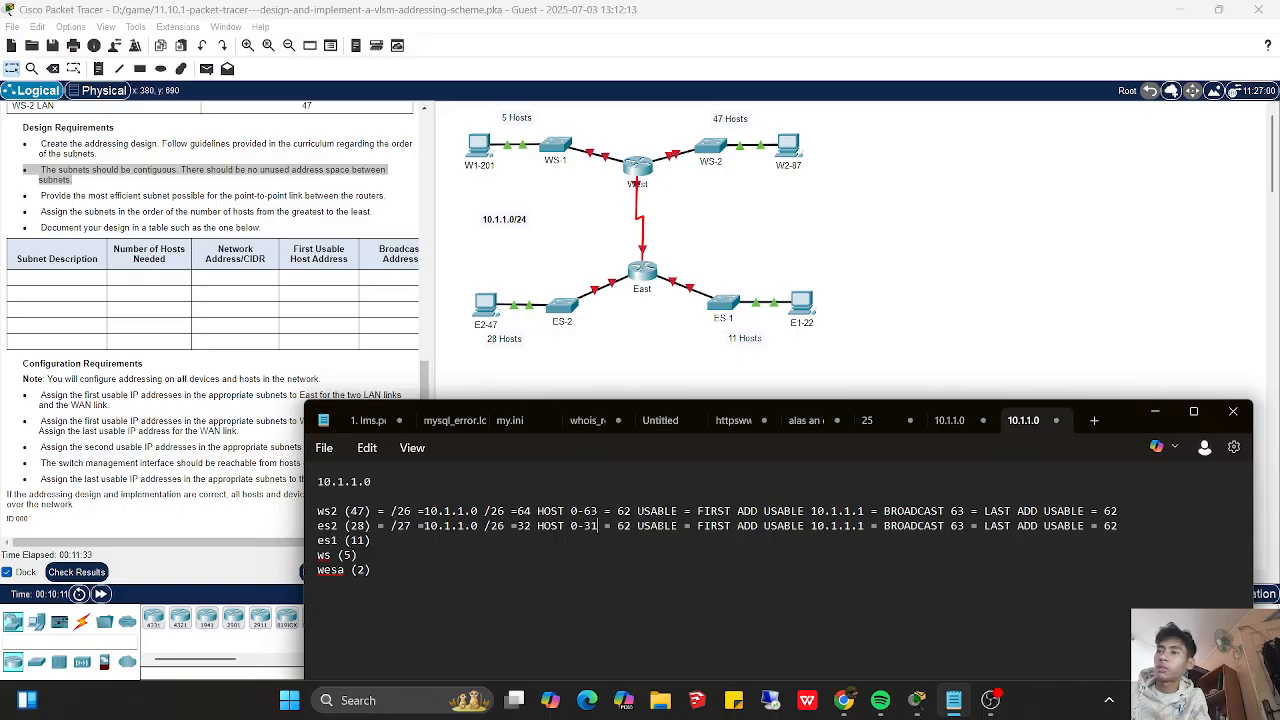
{"action": "double_click", "coordinate": [624, 526]}
{"action": "type", "text": "30"}
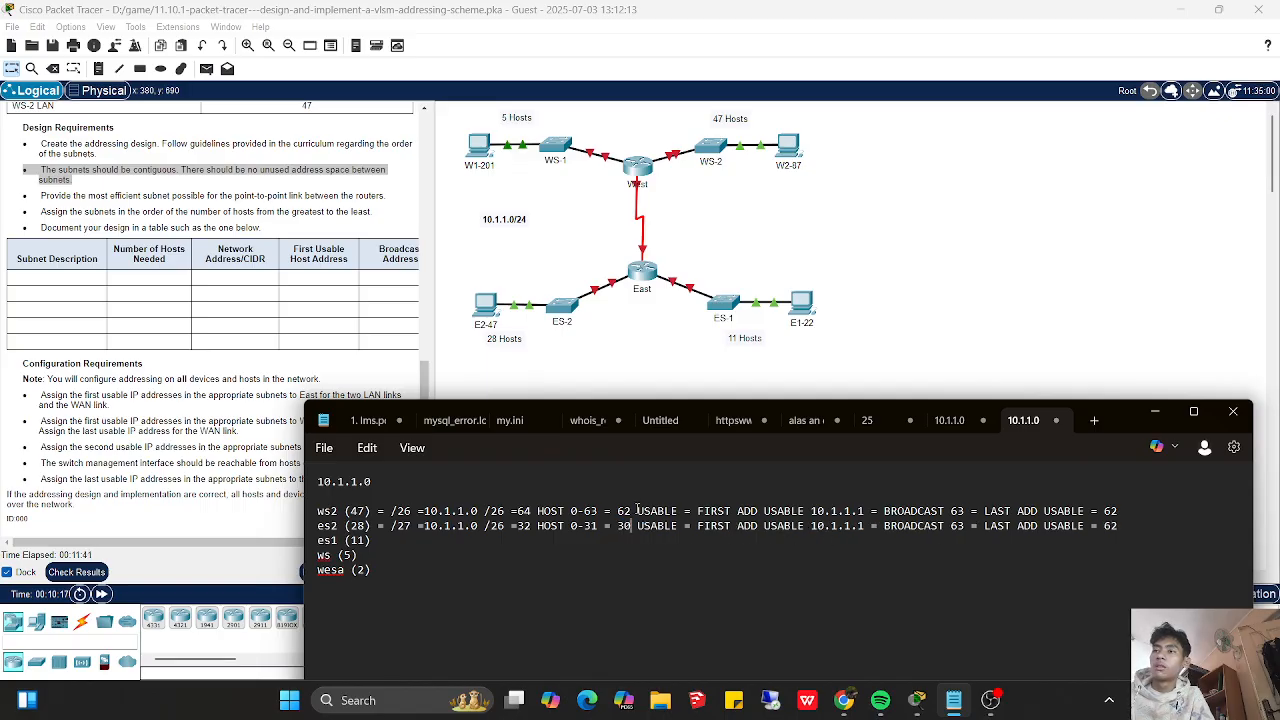
- Change the es2 network address to 10.1.1.64
{"action": "left_click", "coordinate": [478, 527]}
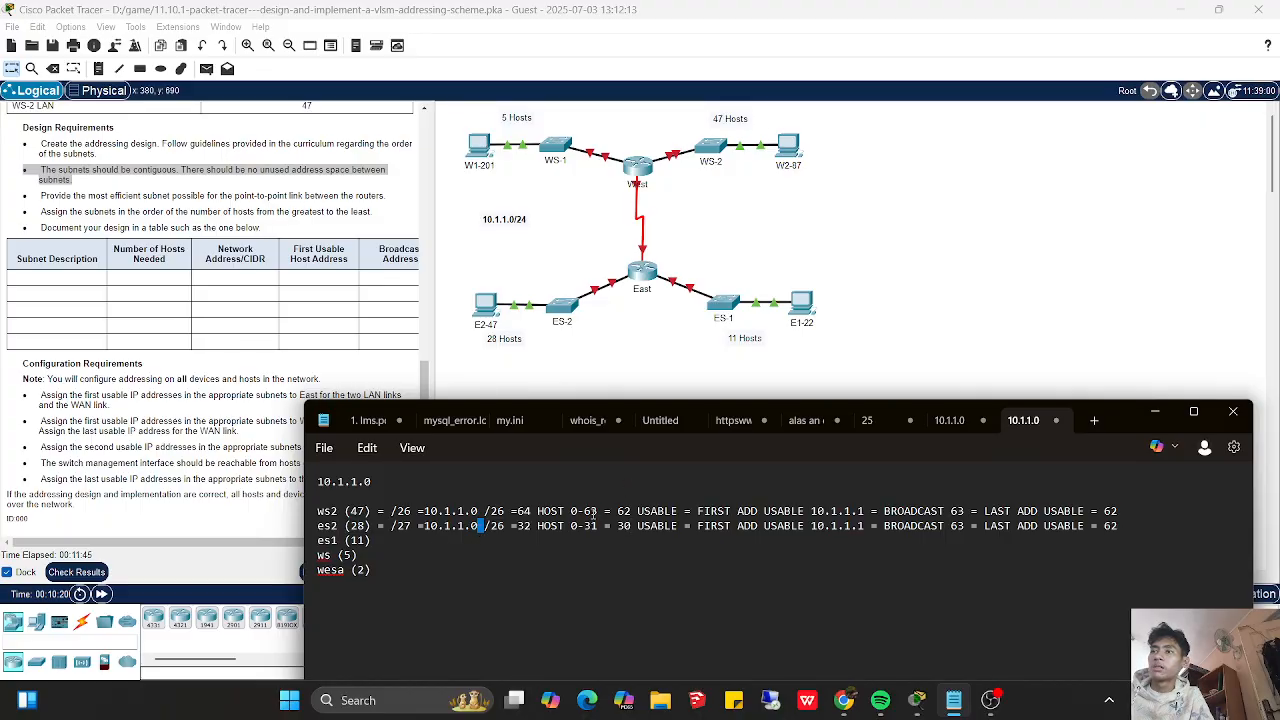
{"action": "key", "text": "BackSpace"}
{"action": "type", "text": "63"}
{"action": "key", "text": "Delete"}
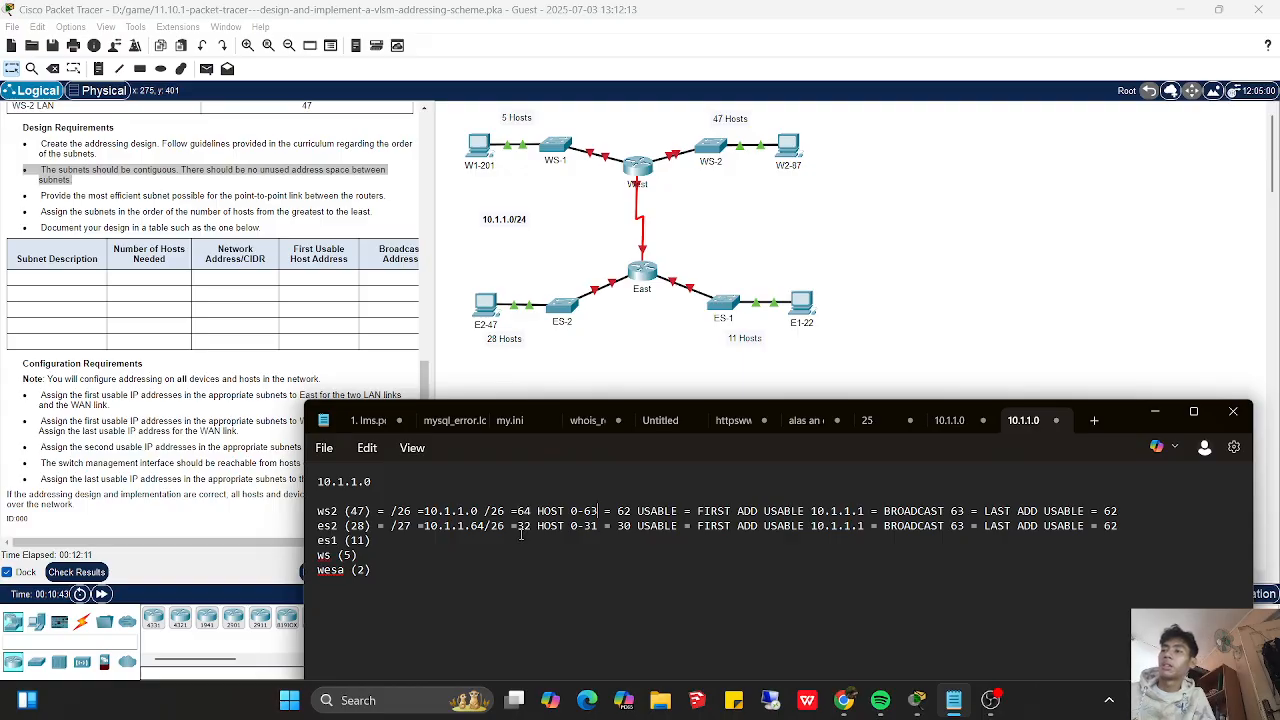
- Set the start of the es2 address range to 65 and its first usable address to 10.1.1.65
{"action": "left_click", "coordinate": [575, 527]}
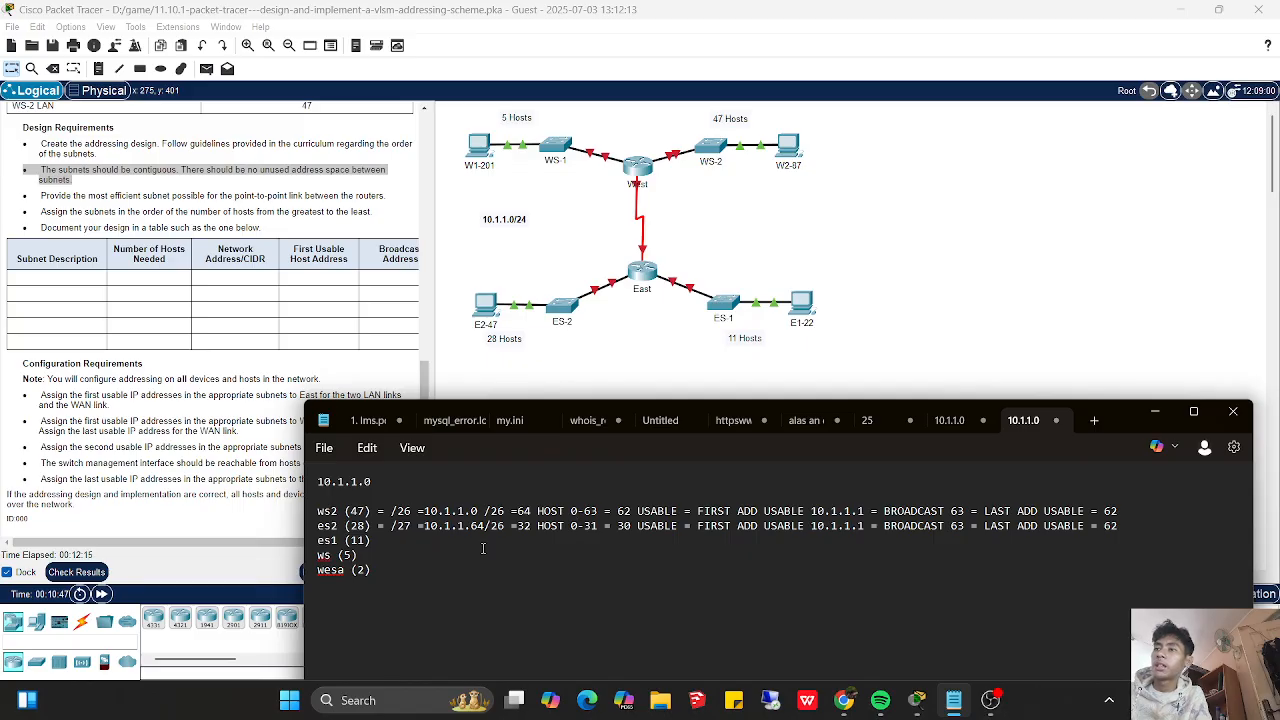
{"action": "key", "text": "BackSpace"}
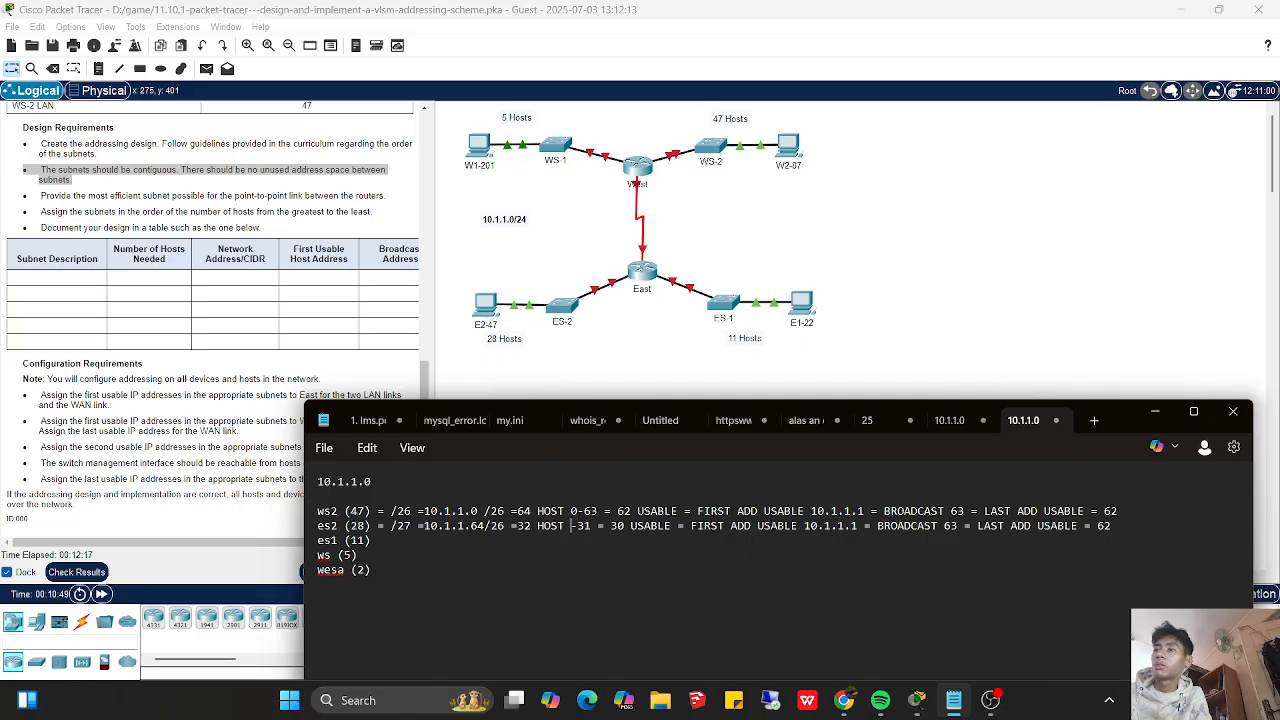
{"action": "type", "text": "65"}
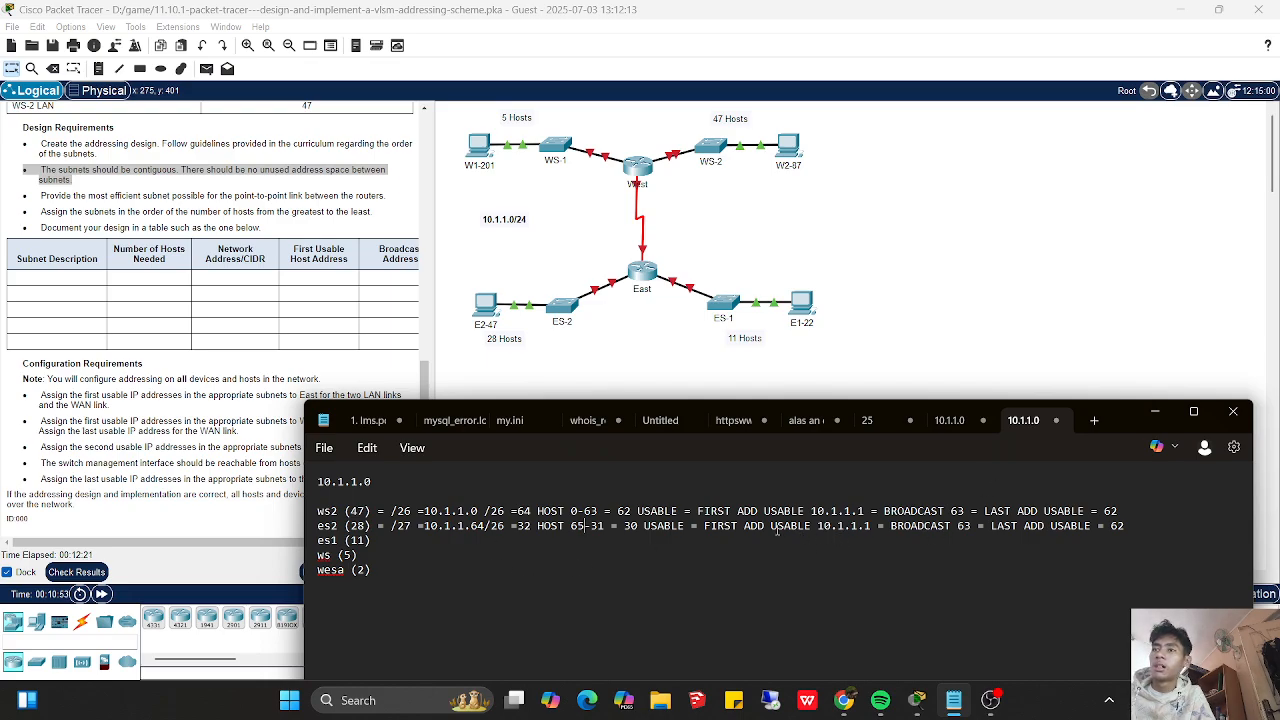
{"action": "left_click", "coordinate": [870, 528]}
{"action": "key", "text": "BackSpace"}
{"action": "type", "text": "65"}
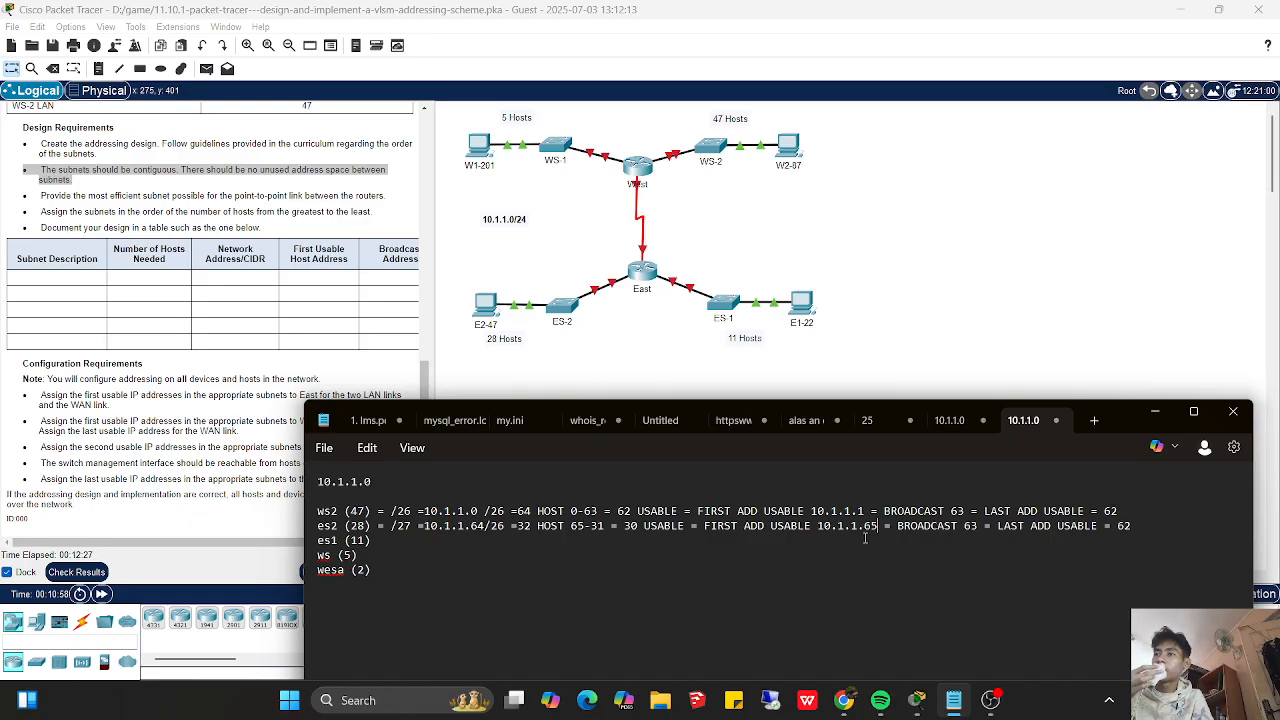
- Set the end of the es2 address range to 95
{"action": "left_click", "coordinate": [606, 525]}
{"action": "key", "text": "BackSpace"}
{"action": "key", "text": "BackSpace"}
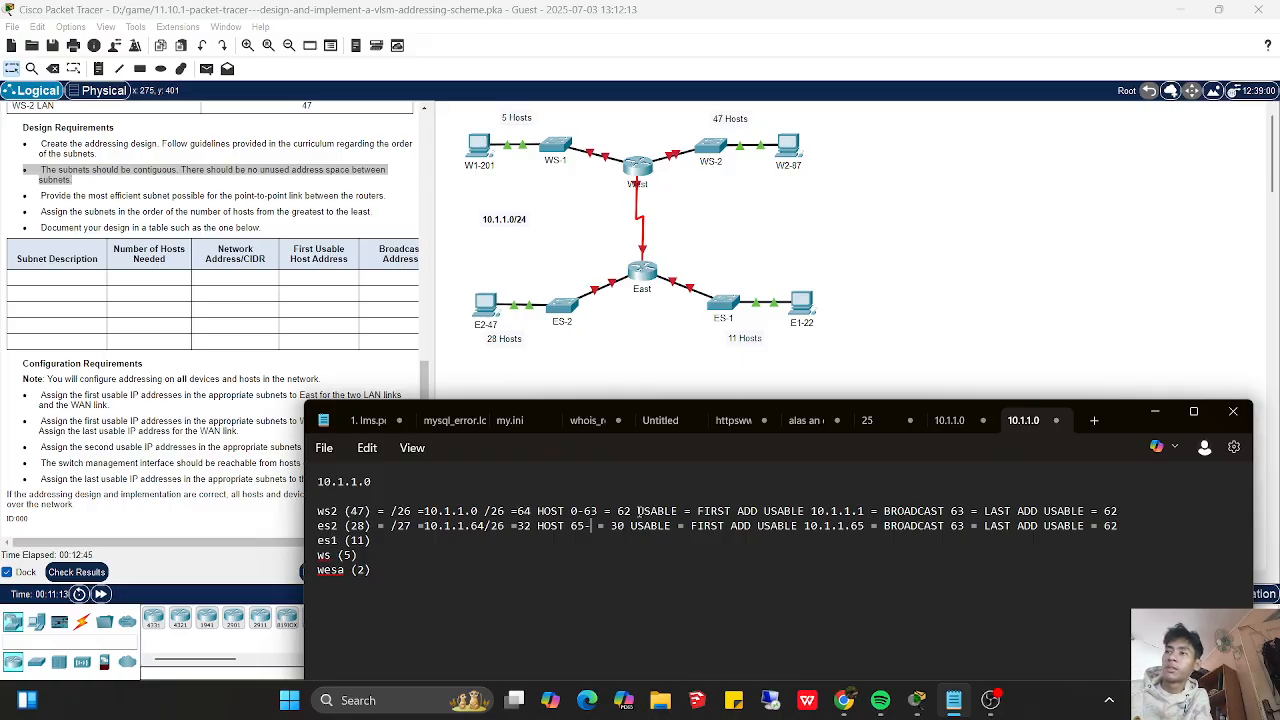
{"action": "type", "text": "95"}
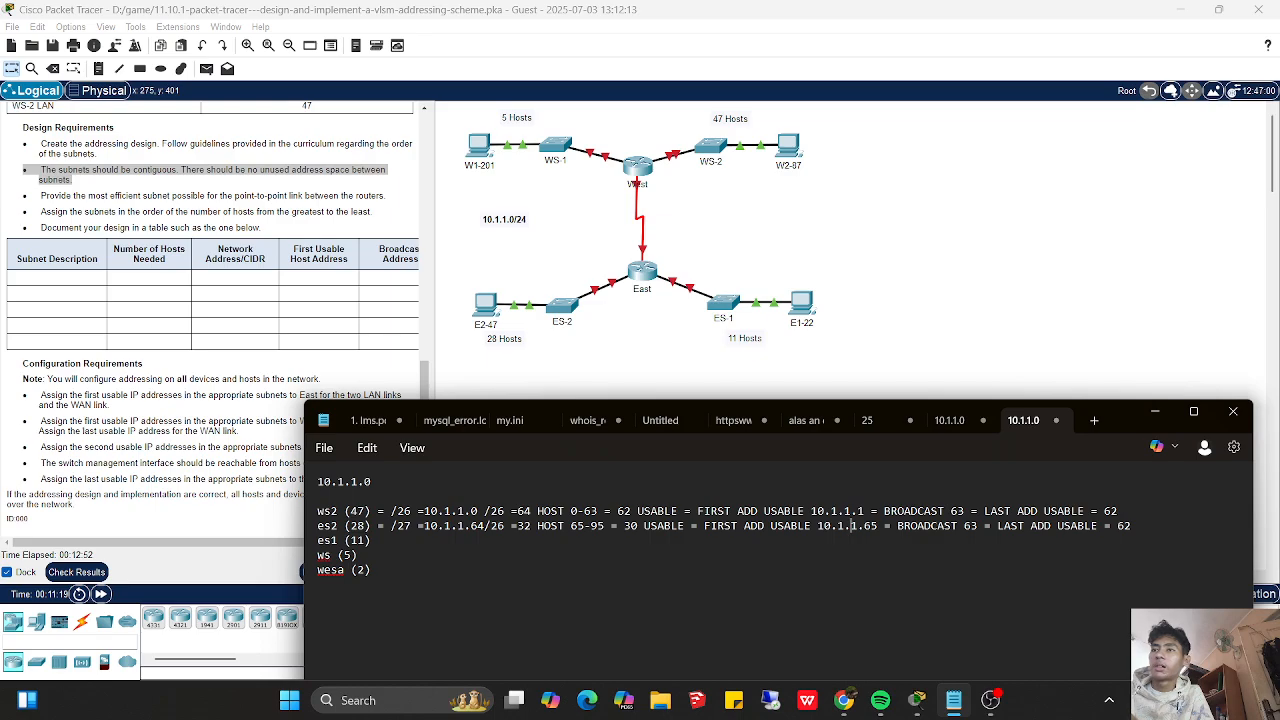
- Set the es2 broadcast address to 95 and its last usable address to 94
{"action": "left_click", "coordinate": [977, 528]}
{"action": "key", "text": "BackSpace"}
{"action": "key", "text": "BackSpace"}
{"action": "type", "text": "95"}
{"action": "key", "text": "Right"}
{"action": "key", "text": "Right"}
{"action": "key", "text": "Right"}
{"action": "key", "text": "Right"}
{"action": "key", "text": "Right"}
{"action": "key", "text": "Right"}
{"action": "key", "text": "Right"}
{"action": "key", "text": "Right"}
{"action": "key", "text": "Right"}
{"action": "key", "text": "Right"}
{"action": "key", "text": "Right"}
{"action": "key", "text": "Right"}
{"action": "key", "text": "Right"}
{"action": "key", "text": "Right"}
{"action": "key", "text": "Right"}
{"action": "key", "text": "Right"}
{"action": "key", "text": "Right"}
{"action": "key", "text": "Right"}
{"action": "key", "text": "Right"}
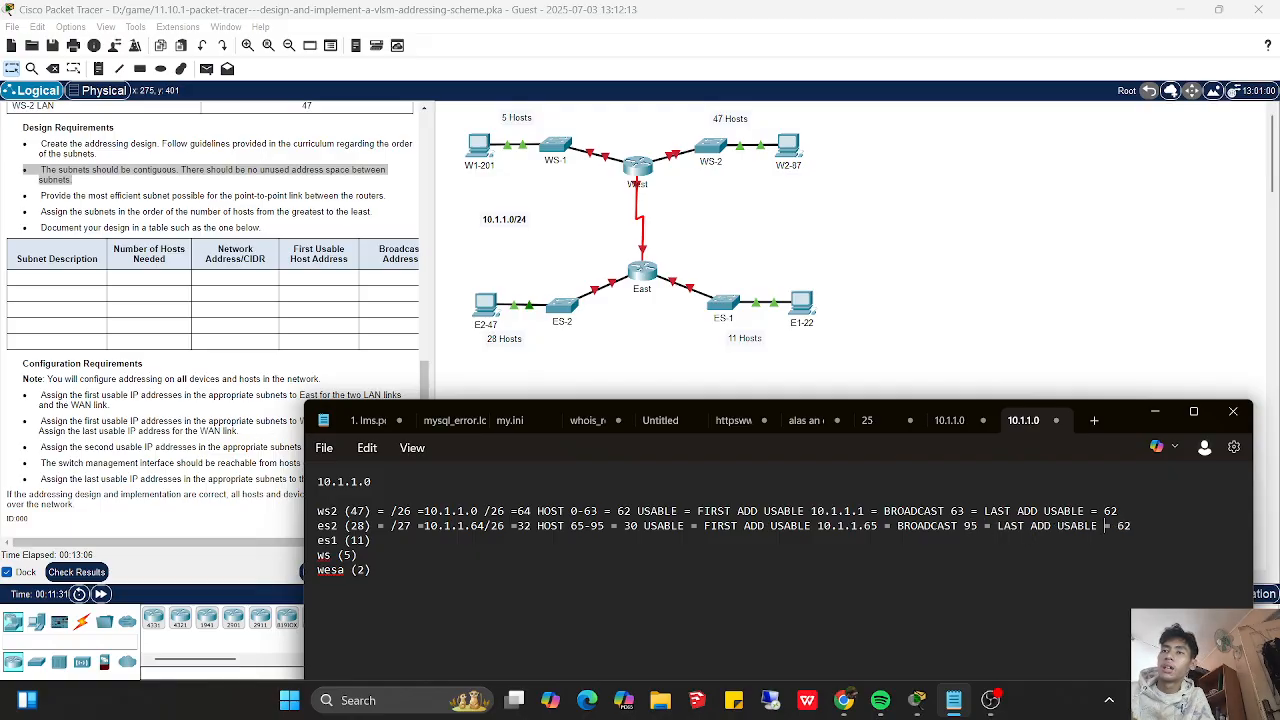
{"action": "key", "text": "Right"}
{"action": "key", "text": "Right"}
{"action": "key", "text": "Right"}
{"action": "key", "text": "Right"}
{"action": "key", "text": "BackSpace"}
{"action": "key", "text": "BackSpace"}
{"action": "type", "text": "94"}
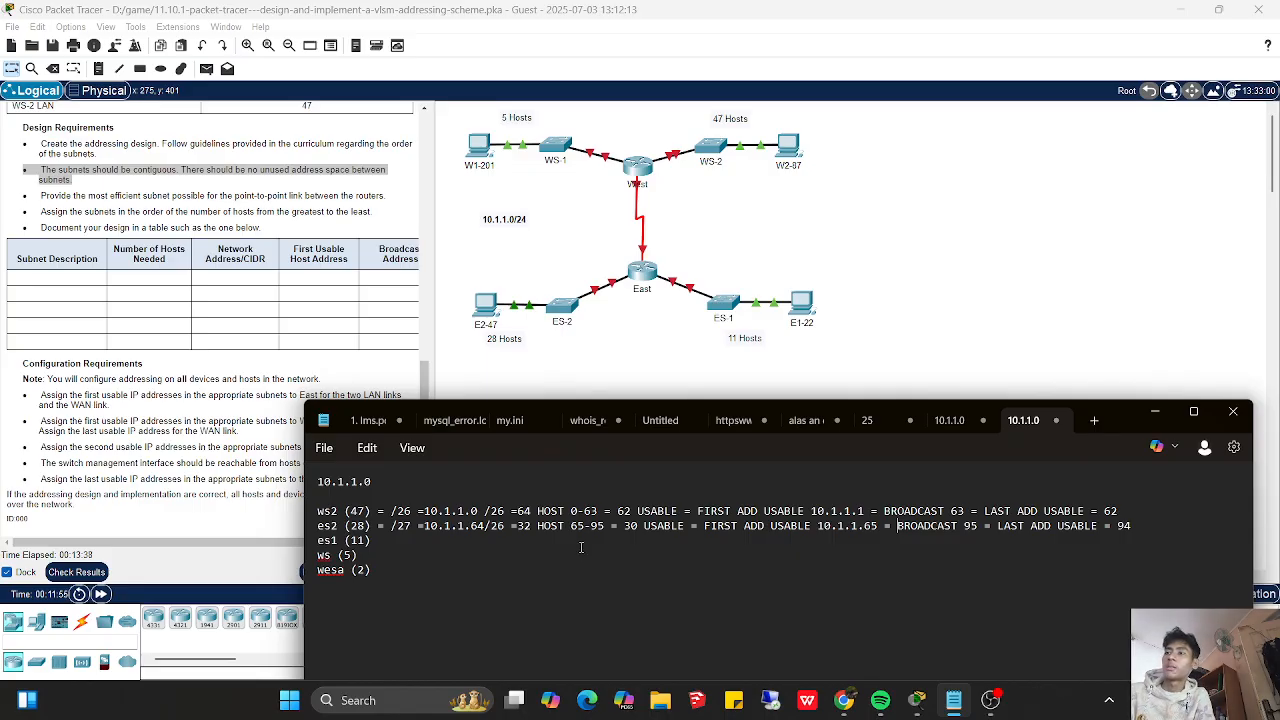
- Correct the start of the es2 address range to 64
{"action": "left_click", "coordinate": [586, 526]}
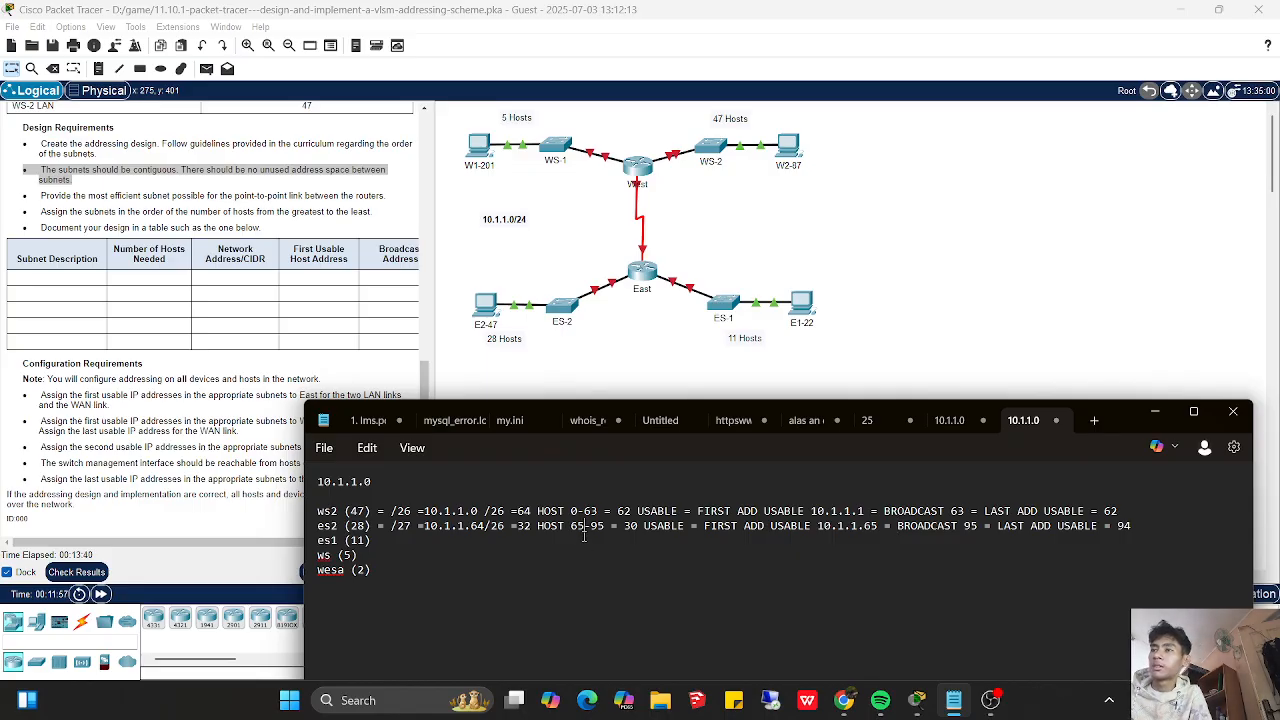
{"action": "key", "text": "BackSpace"}
{"action": "type", "text": "4"}
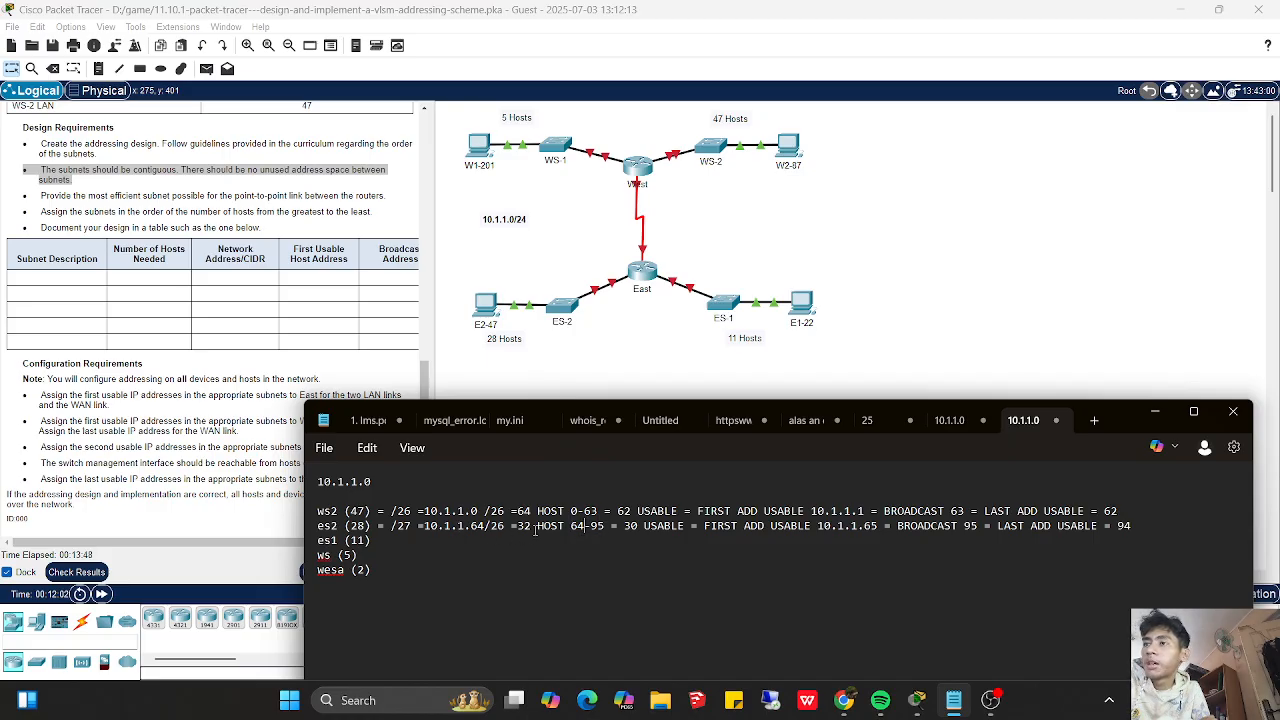
{"action": "left_click_drag", "start_coordinate": [486, 526], "coordinate": [381, 502]}
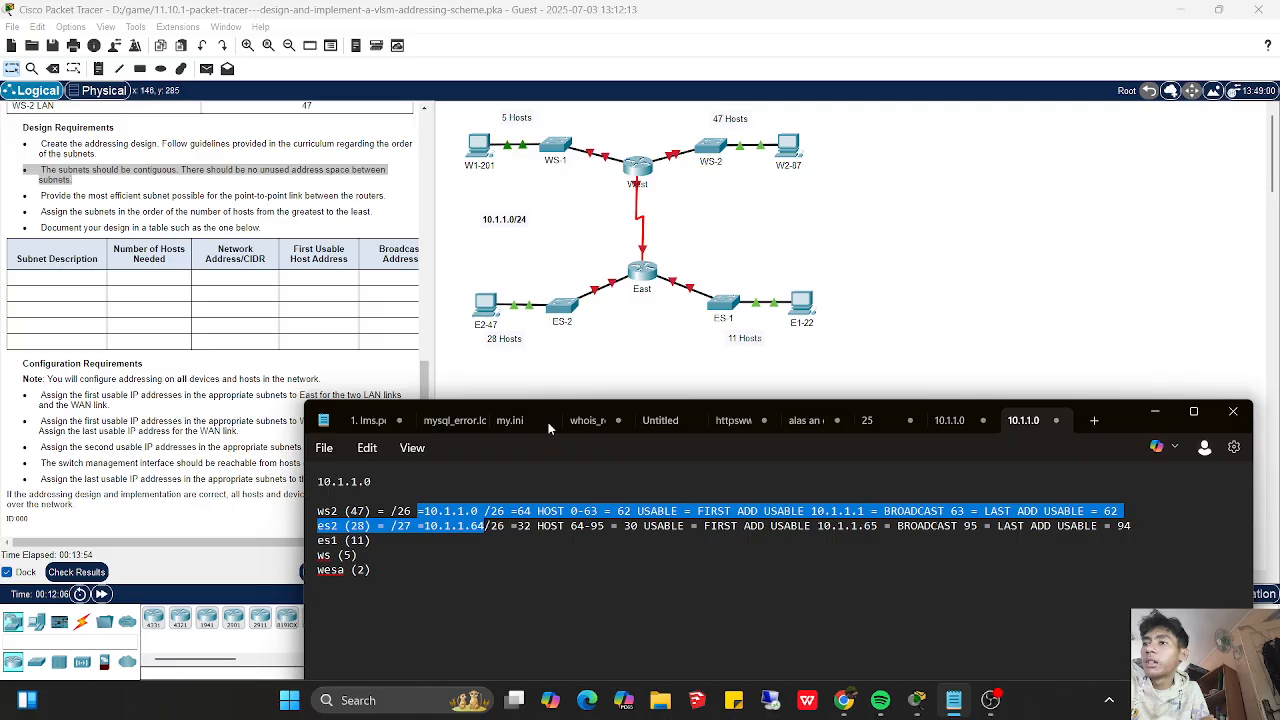
{"action": "left_click", "coordinate": [503, 523]}
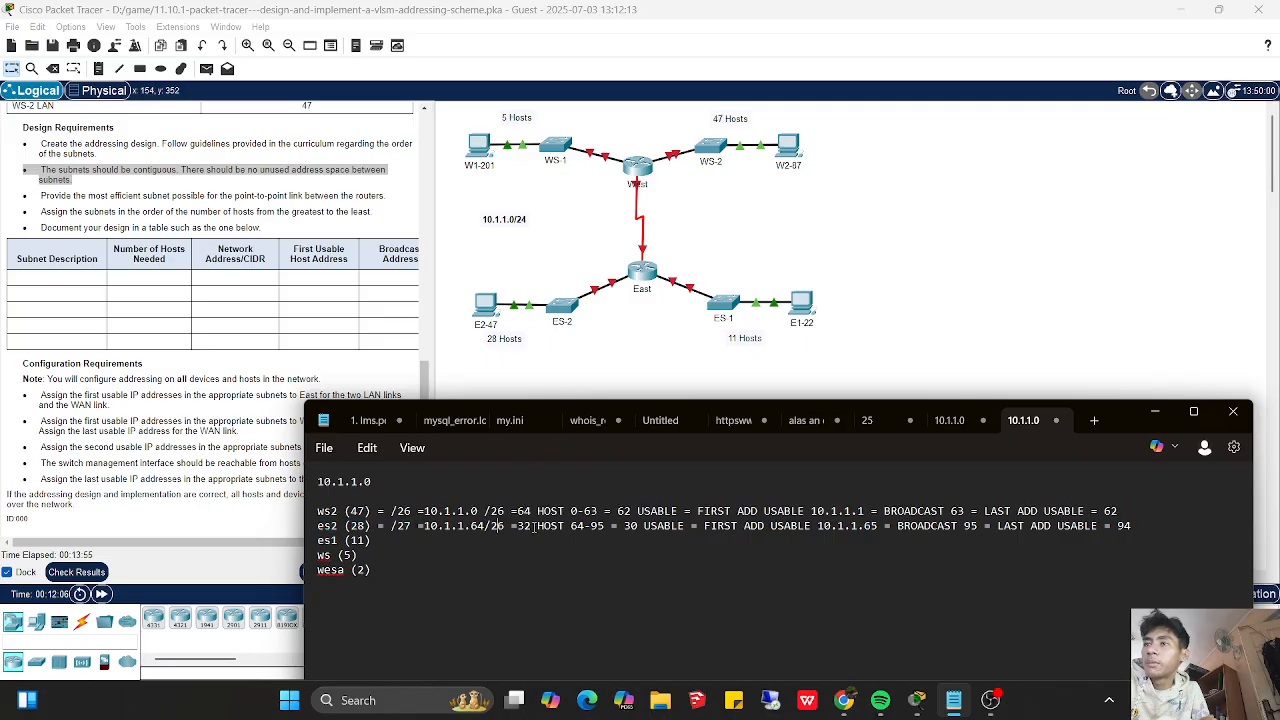
{"action": "left_click", "coordinate": [595, 542]}
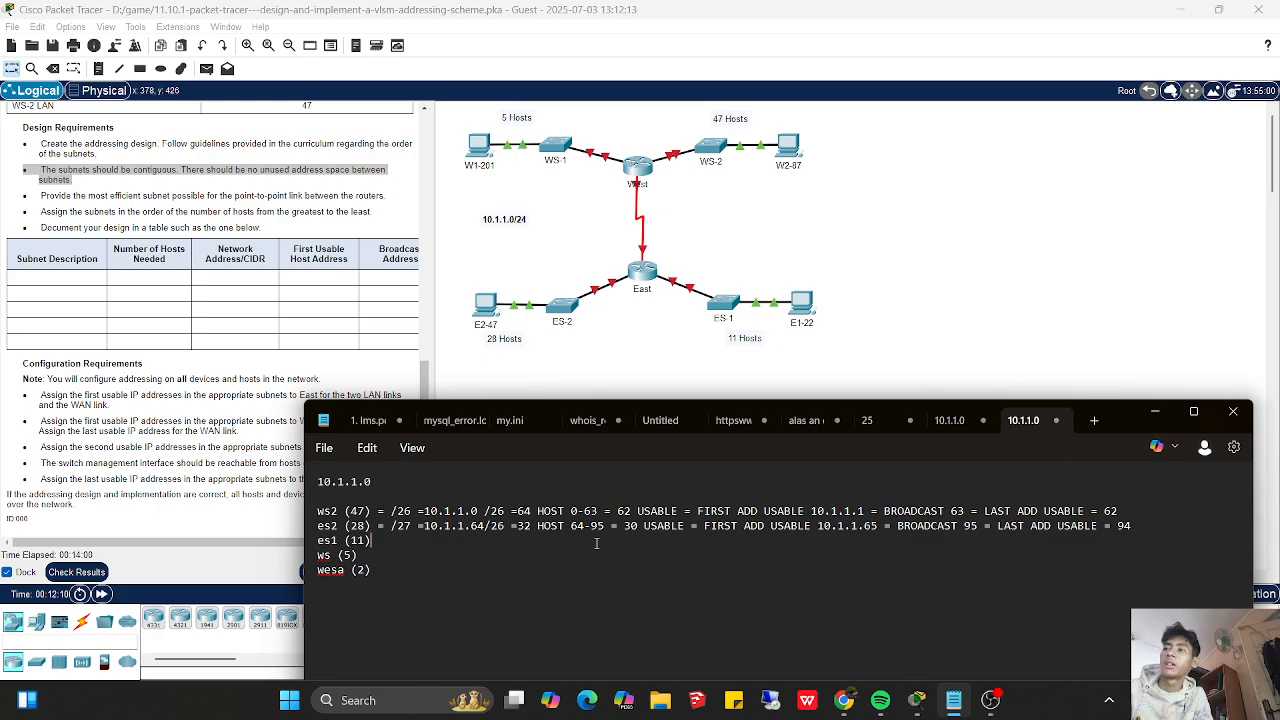
{"action": "type", "text": "="}
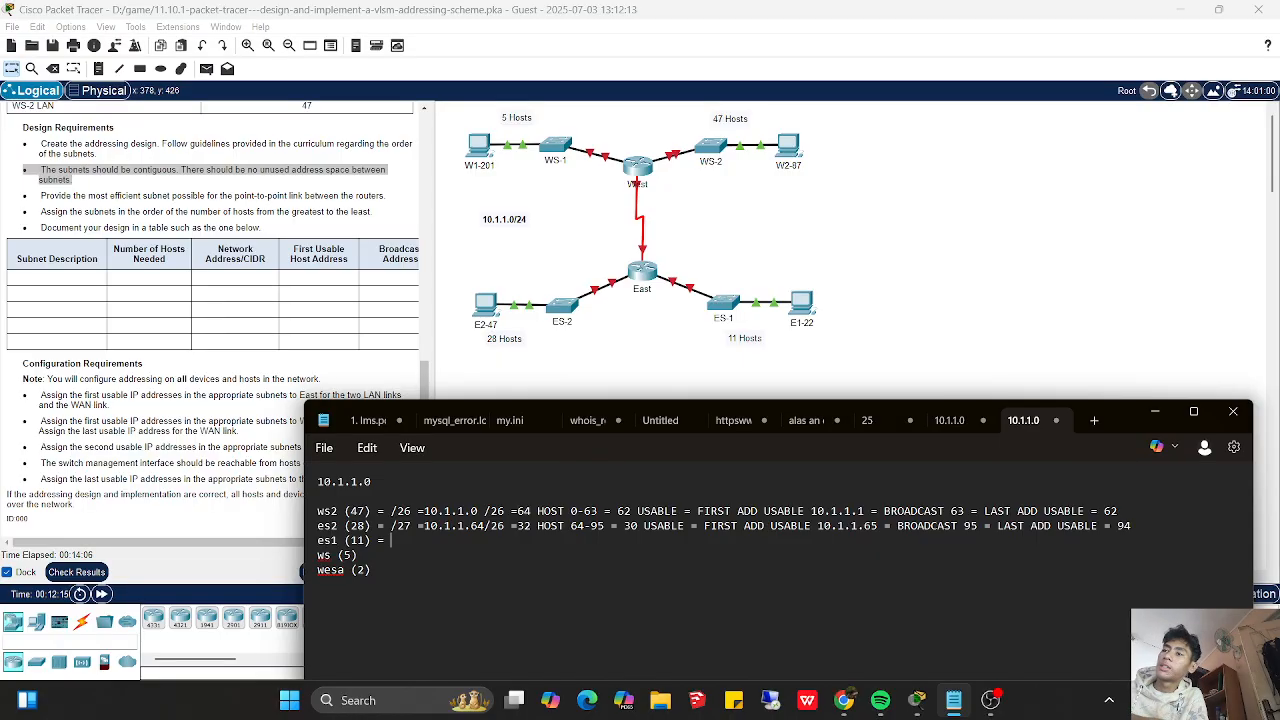
{"action": "type", "text": " /"}
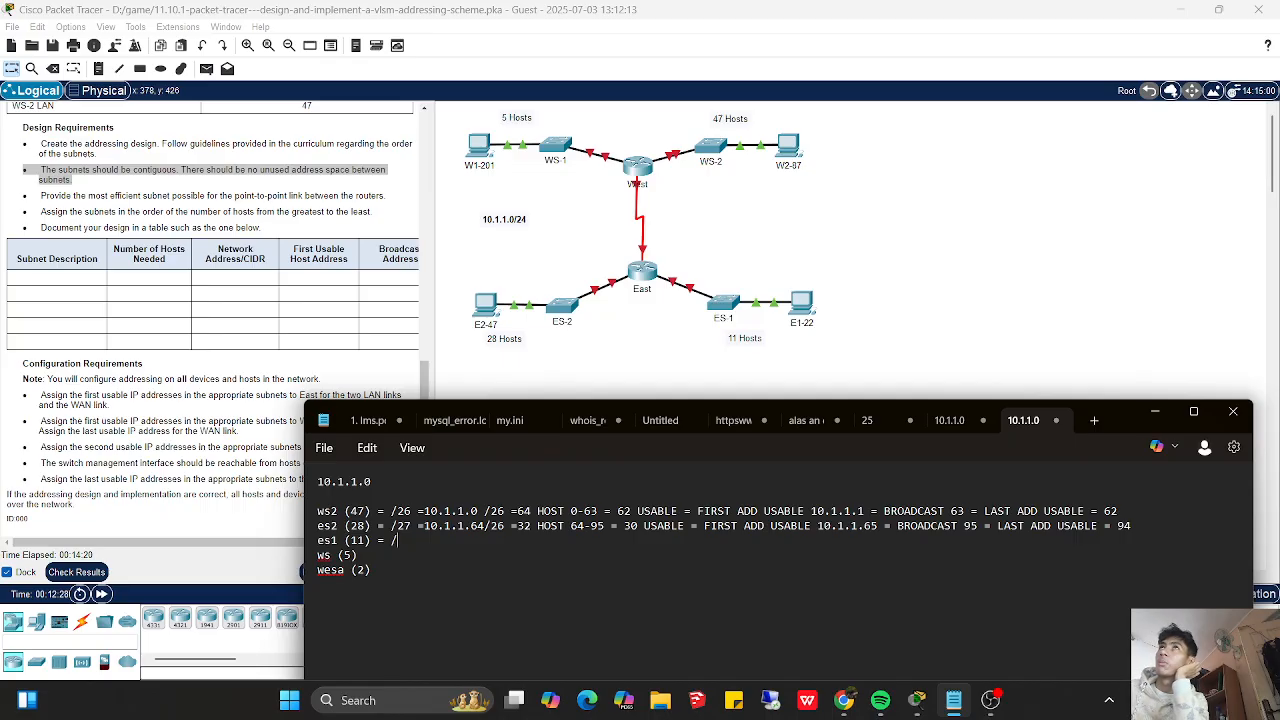
{"action": "type", "text": "28"}
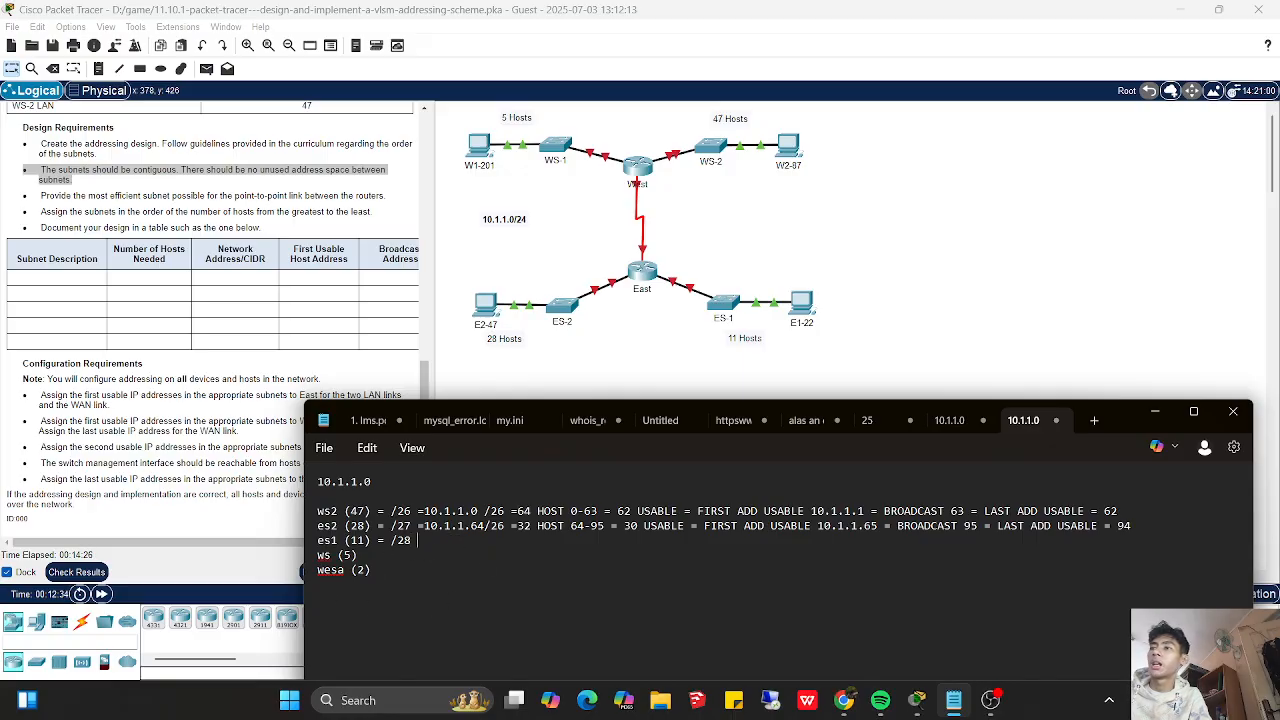
{"action": "key", "text": "BackSpace"}
{"action": "key", "text": "BackSpace"}
{"action": "key", "text": "BackSpace"}
{"action": "key", "text": "BackSpace"}
- Paste the copied ws2 addressing details onto the es1 line and change its total host count to 16
{"action": "key", "text": "BackSpace"}
{"action": "key", "text": "BackSpace"}
{"action": "key", "text": "BackSpace"}
{"action": "key", "text": "BackSpace"}
{"action": "type", "text": ") ="}
{"action": "type", "text": "/26 =10.1.1.0 /26 =64 HOST 0-63 = 62 USABLE = FIRST ADD USABLE 10.1.1.1 = BROADCAST 63 = LAST ADD USABLE = 62"}
{"action": "key", "text": "Left"}
{"action": "key", "text": "Left"}
{"action": "key", "text": "Left"}
{"action": "key", "text": "Left"}
{"action": "key", "text": "Left"}
{"action": "key", "text": "Left"}
{"action": "key", "text": "Left"}
{"action": "key", "text": "Left"}
{"action": "key", "text": "Left"}
{"action": "key", "text": "Left"}
{"action": "key", "text": "Left"}
{"action": "key", "text": "Left"}
{"action": "key", "text": "Left"}
{"action": "key", "text": "Left"}
{"action": "key", "text": "Left"}
{"action": "key", "text": "Left"}
{"action": "key", "text": "Left"}
{"action": "key", "text": "Left"}
{"action": "key", "text": "Left"}
{"action": "key", "text": "Left"}
{"action": "key", "text": "Left"}
{"action": "key", "text": "Left"}
{"action": "key", "text": "Left"}
{"action": "key", "text": "Left"}
{"action": "key", "text": "Left"}
{"action": "key", "text": "Left"}
{"action": "key", "text": "Left"}
{"action": "key", "text": "Left"}
{"action": "key", "text": "Left"}
{"action": "key", "text": "Left"}
{"action": "key", "text": "Left"}
{"action": "key", "text": "Left"}
{"action": "key", "text": "Left"}
{"action": "key", "text": "Left"}
{"action": "key", "text": "Left"}
{"action": "key", "text": "Left"}
{"action": "key", "text": "BackSpace"}
{"action": "key", "text": "BackSpace"}
{"action": "type", "text": "1"}
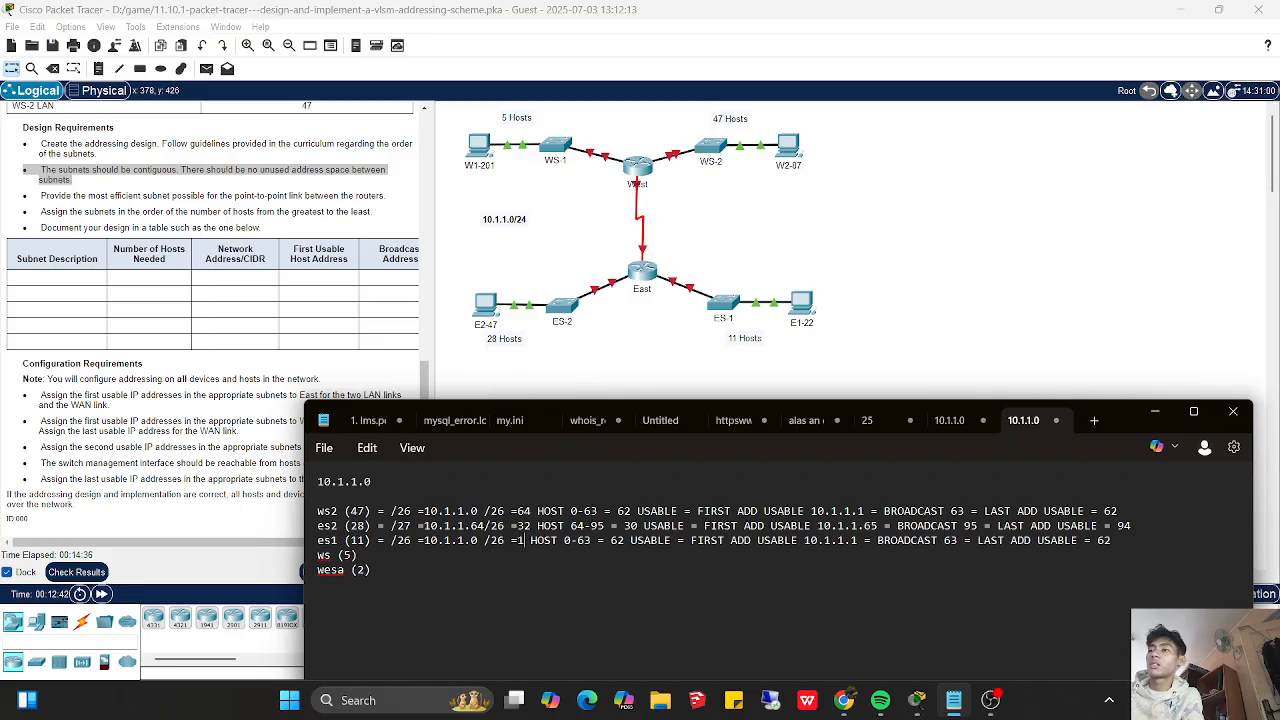
{"action": "type", "text": "6"}
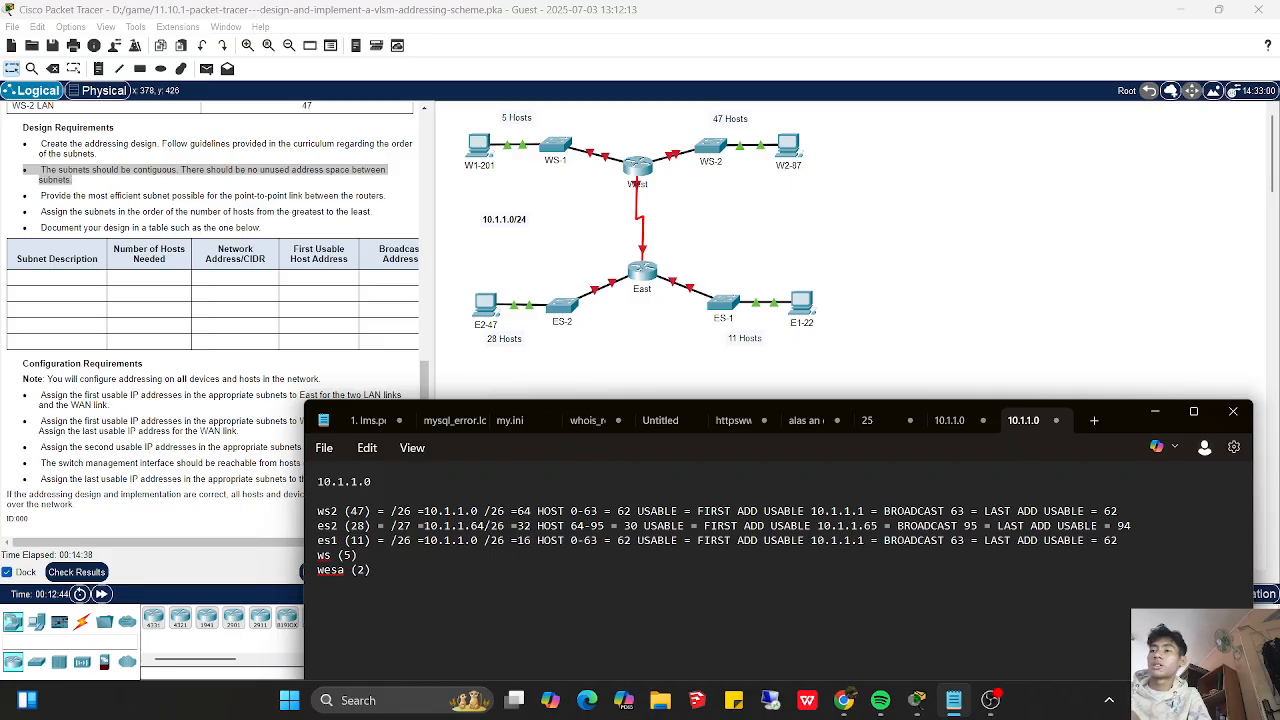
- Set the es1 usable host count to 14 and replace its address range with "96-", leaving the end open
{"action": "key", "text": "BackSpace"}
{"action": "key", "text": "BackSpace"}
{"action": "type", "text": "14"}
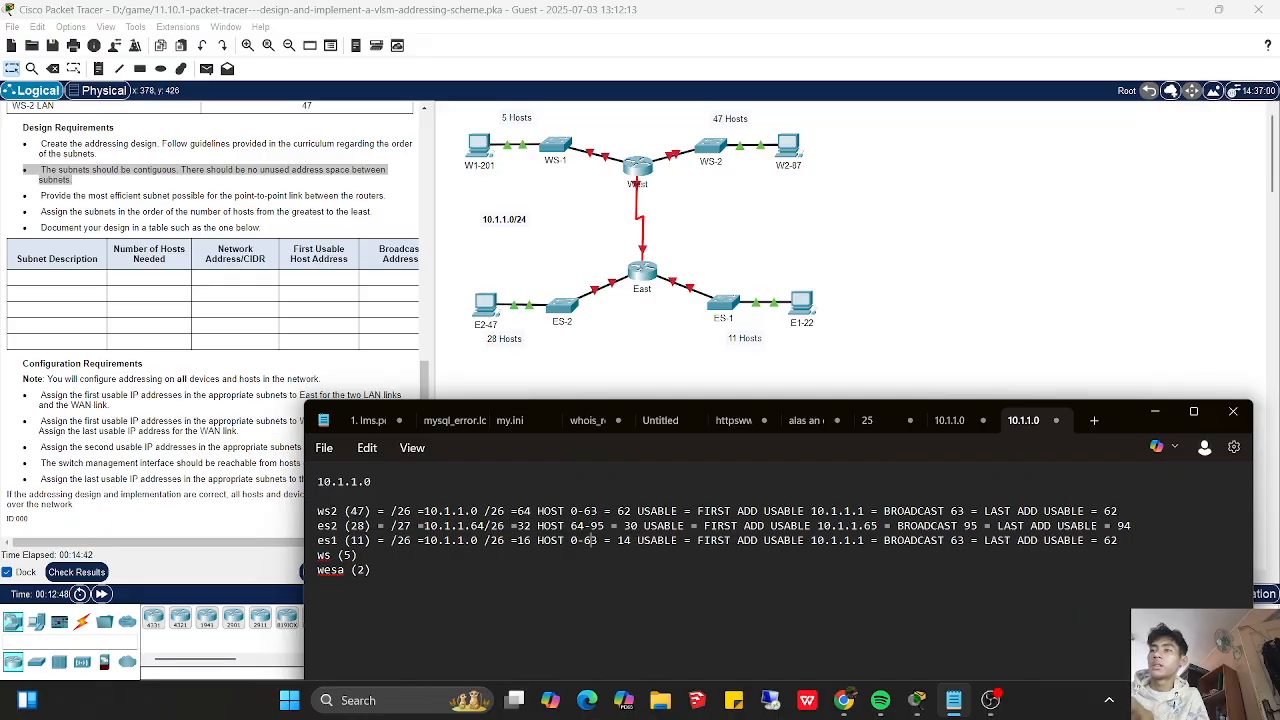
{"action": "key", "text": "Delete"}
{"action": "key", "text": "Delete"}
{"action": "key", "text": "Delete"}
{"action": "key", "text": "Delete"}
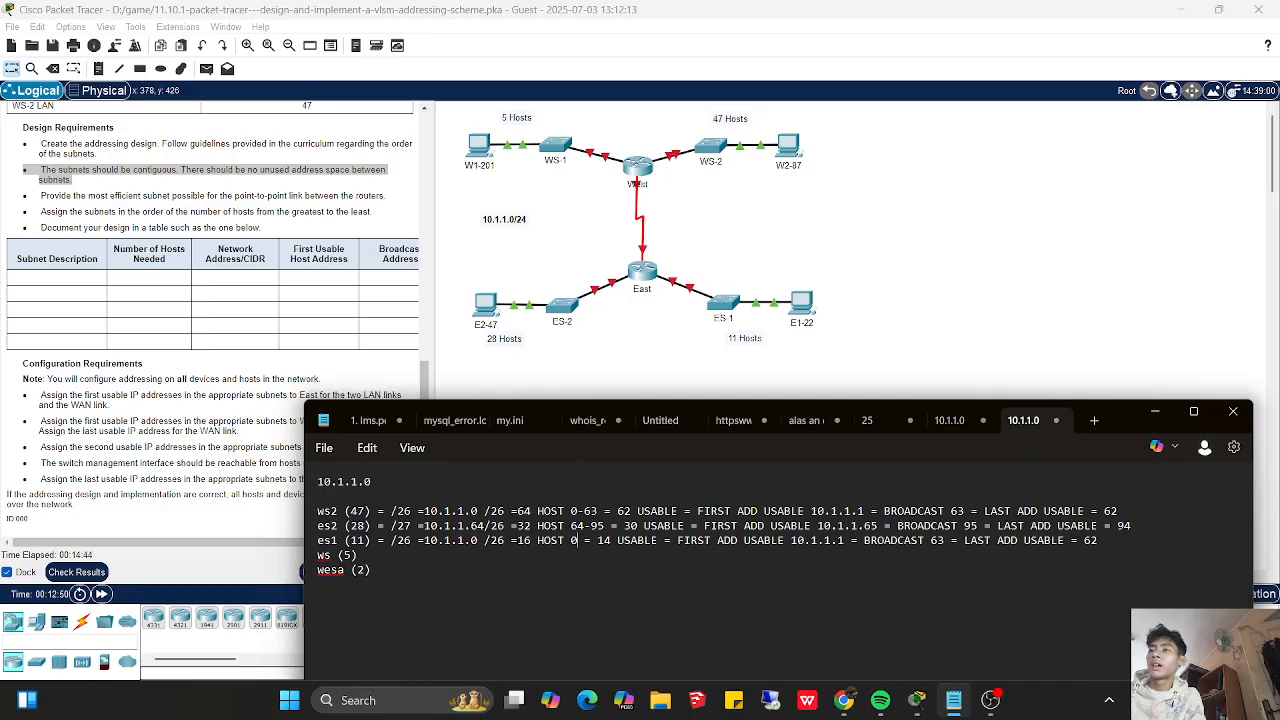
{"action": "type", "text": "96"}
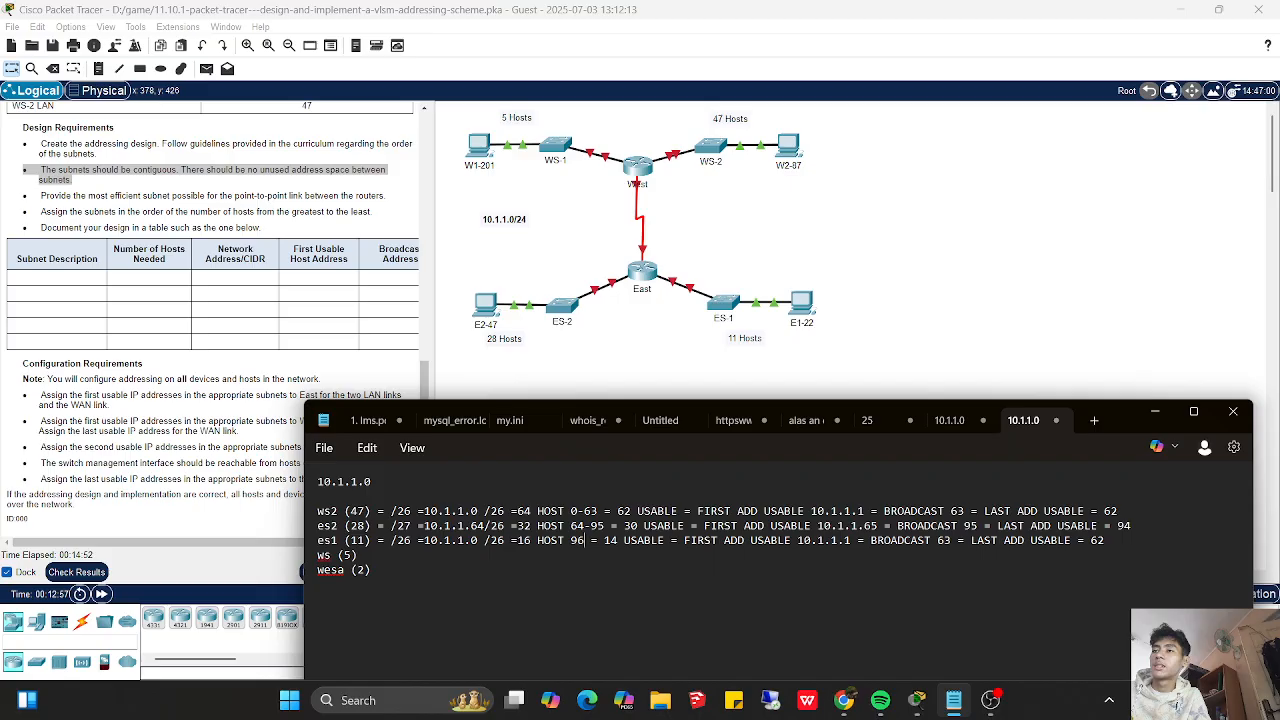
{"action": "type", "text": "-"}
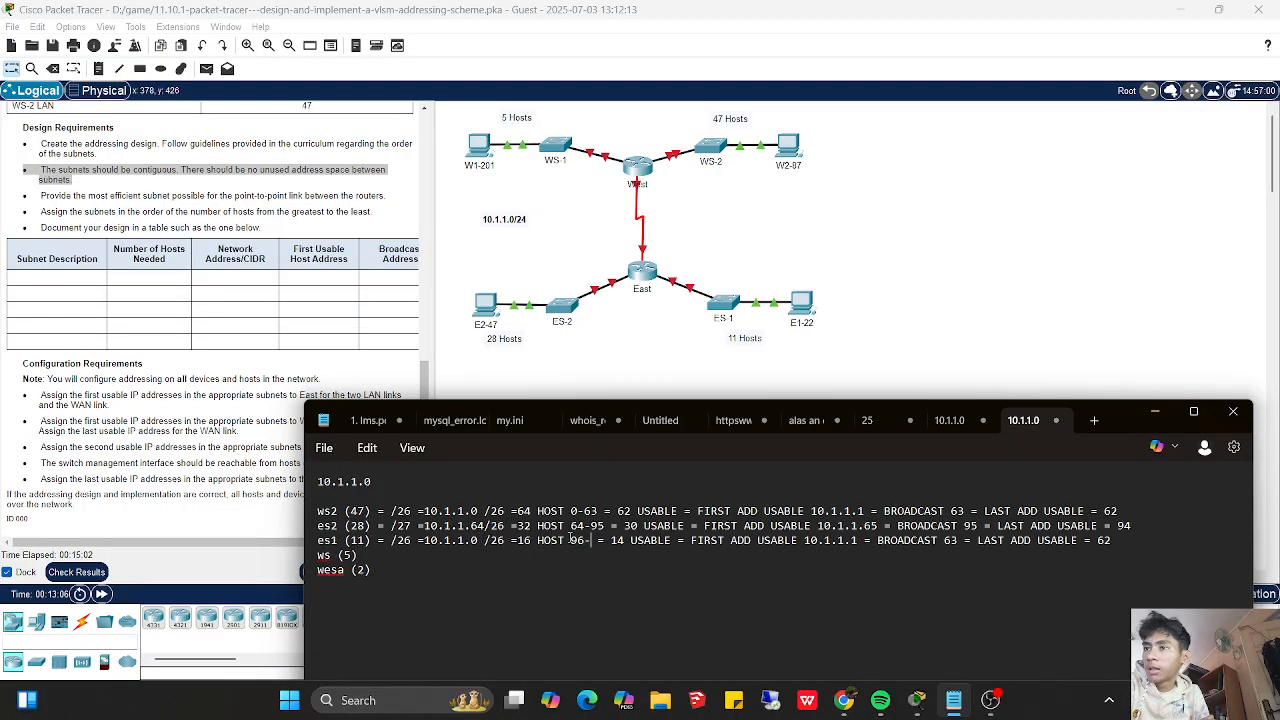
- Change the es1 network address to 10.1.1.96
{"action": "left_click", "coordinate": [479, 540]}
{"action": "key", "text": "BackSpace"}
{"action": "type", "text": "96"}
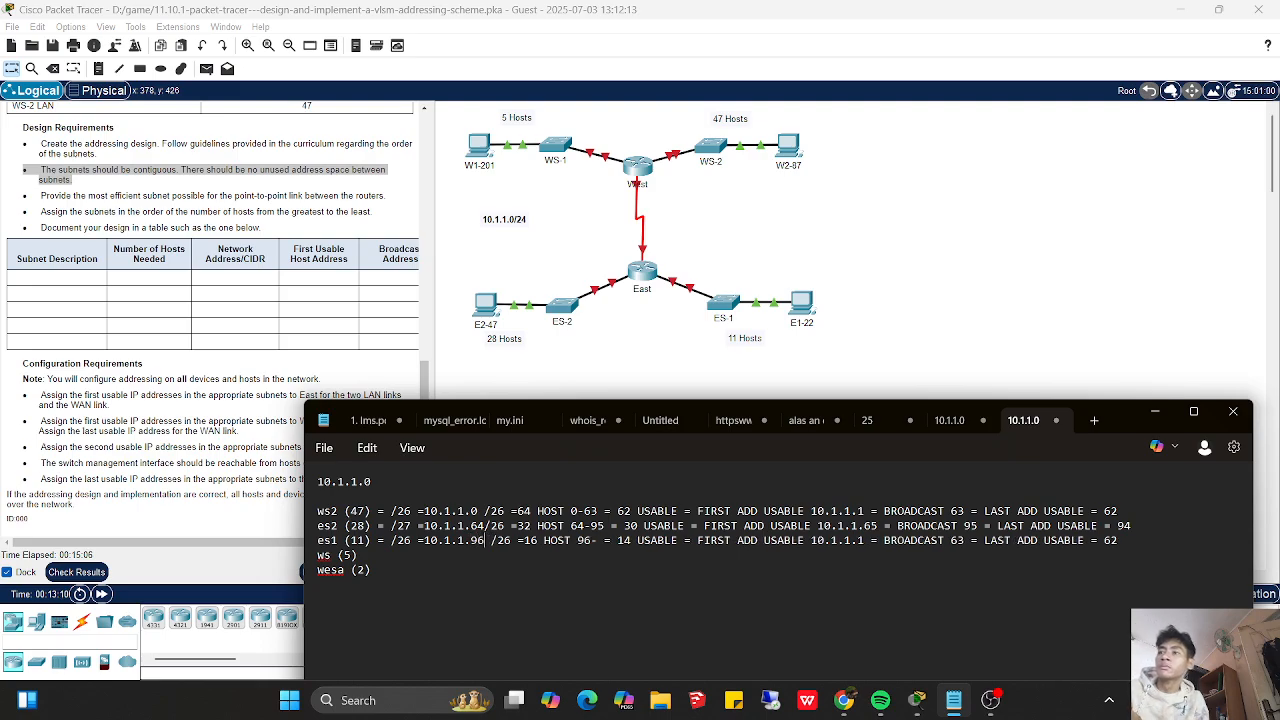
- Change both prefix entries on the es1 line to /28
{"action": "key", "text": "Right"}
{"action": "key", "text": "Right"}
{"action": "key", "text": "Right"}
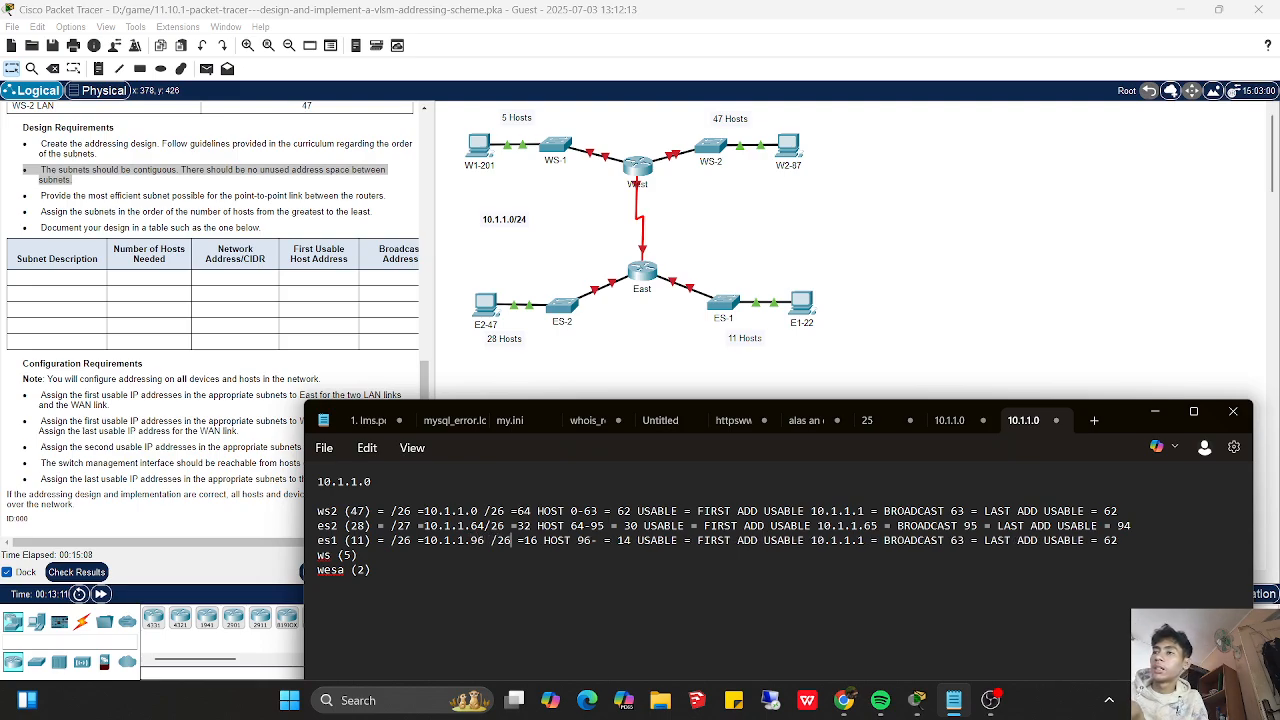
{"action": "key", "text": "BackSpace"}
{"action": "type", "text": "8"}
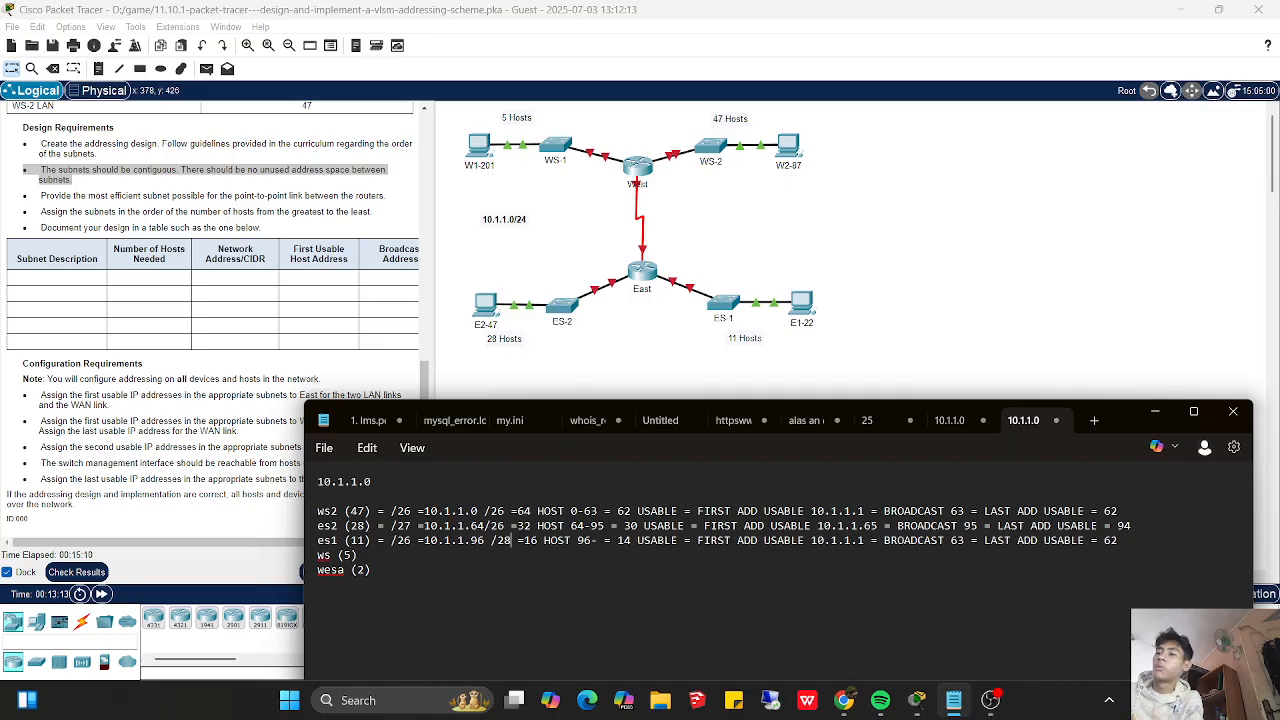
{"action": "key", "text": "Left"}
{"action": "key", "text": "Left"}
{"action": "key", "text": "Left"}
{"action": "key", "text": "Left"}
{"action": "key", "text": "Left"}
{"action": "key", "text": "Left"}
{"action": "key", "text": "Left"}
{"action": "key", "text": "Left"}
{"action": "key", "text": "Left"}
{"action": "key", "text": "Left"}
{"action": "key", "text": "Left"}
{"action": "key", "text": "Left"}
{"action": "key", "text": "Left"}
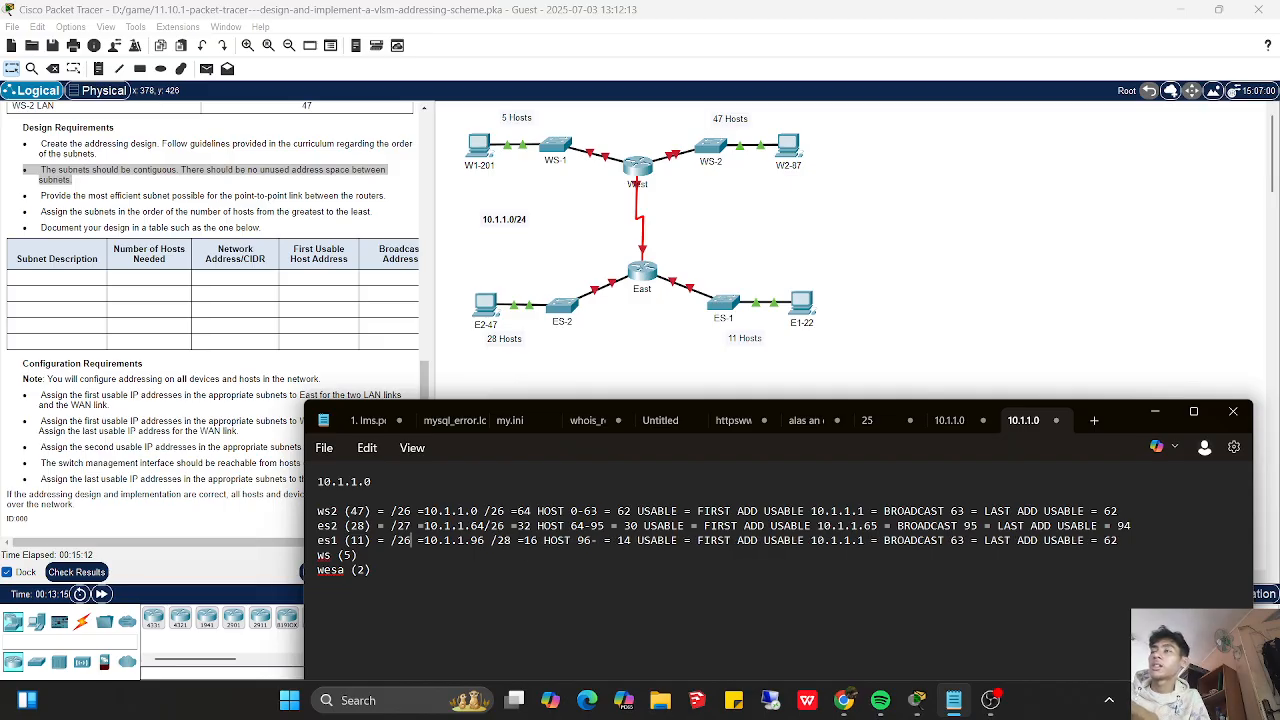
{"action": "key", "text": "BackSpace"}
{"action": "type", "text": "8"}
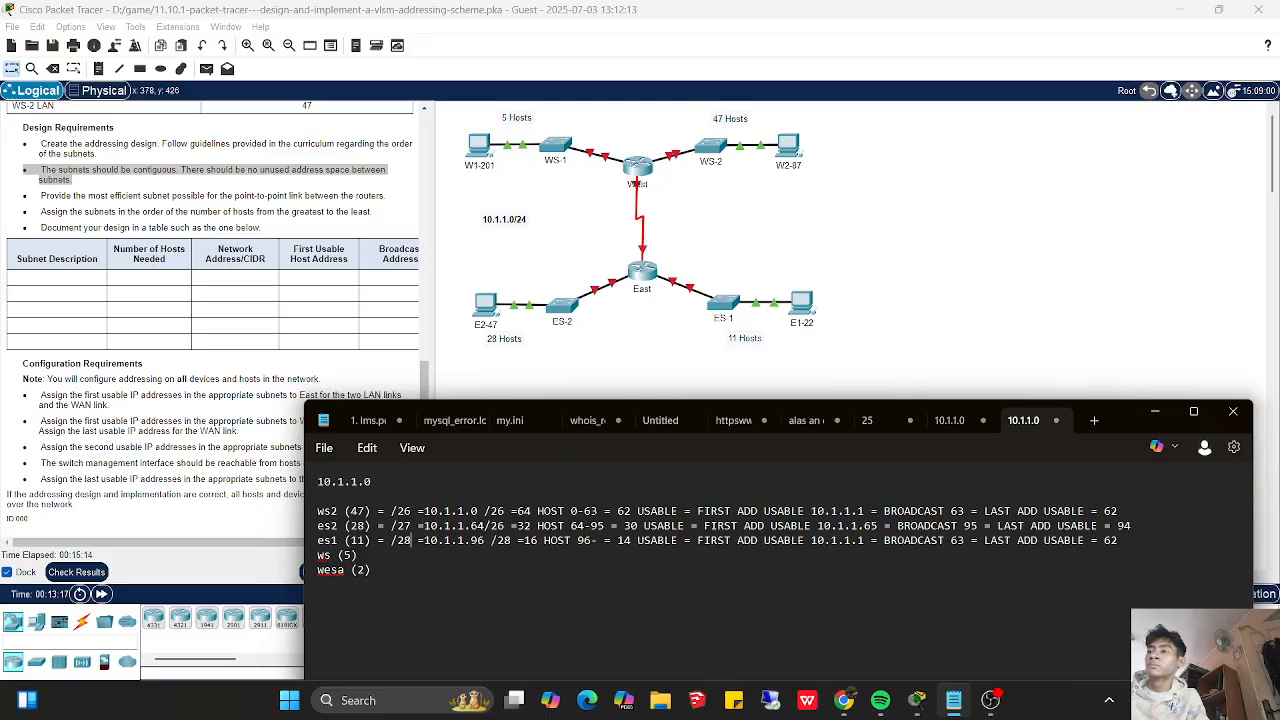
- Complete the es1 address range with the end value 111
{"action": "key", "text": "Right"}
{"action": "key", "text": "Right"}
{"action": "key", "text": "Right"}
{"action": "key", "text": "Right"}
{"action": "key", "text": "Right"}
{"action": "key", "text": "Right"}
{"action": "key", "text": "Right"}
{"action": "key", "text": "Right"}
{"action": "key", "text": "Right"}
{"action": "key", "text": "Right"}
{"action": "key", "text": "Right"}
{"action": "key", "text": "Right"}
{"action": "key", "text": "Right"}
{"action": "key", "text": "Right"}
{"action": "key", "text": "Right"}
{"action": "key", "text": "Right"}
{"action": "key", "text": "Right"}
{"action": "key", "text": "Right"}
{"action": "key", "text": "Right"}
{"action": "key", "text": "Right"}
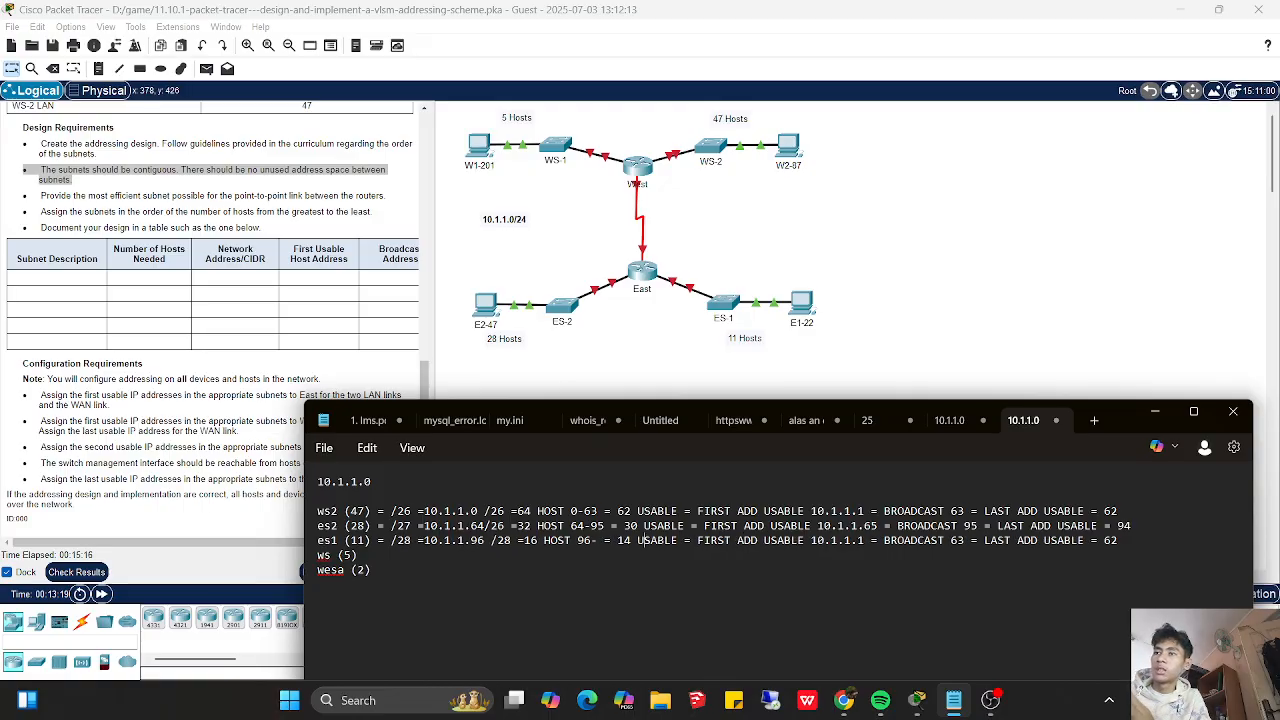
{"action": "key", "text": "Left"}
{"action": "key", "text": "Left"}
{"action": "key", "text": "Left"}
{"action": "key", "text": "Left"}
{"action": "key", "text": "Left"}
{"action": "key", "text": "Left"}
{"action": "key", "text": "Left"}
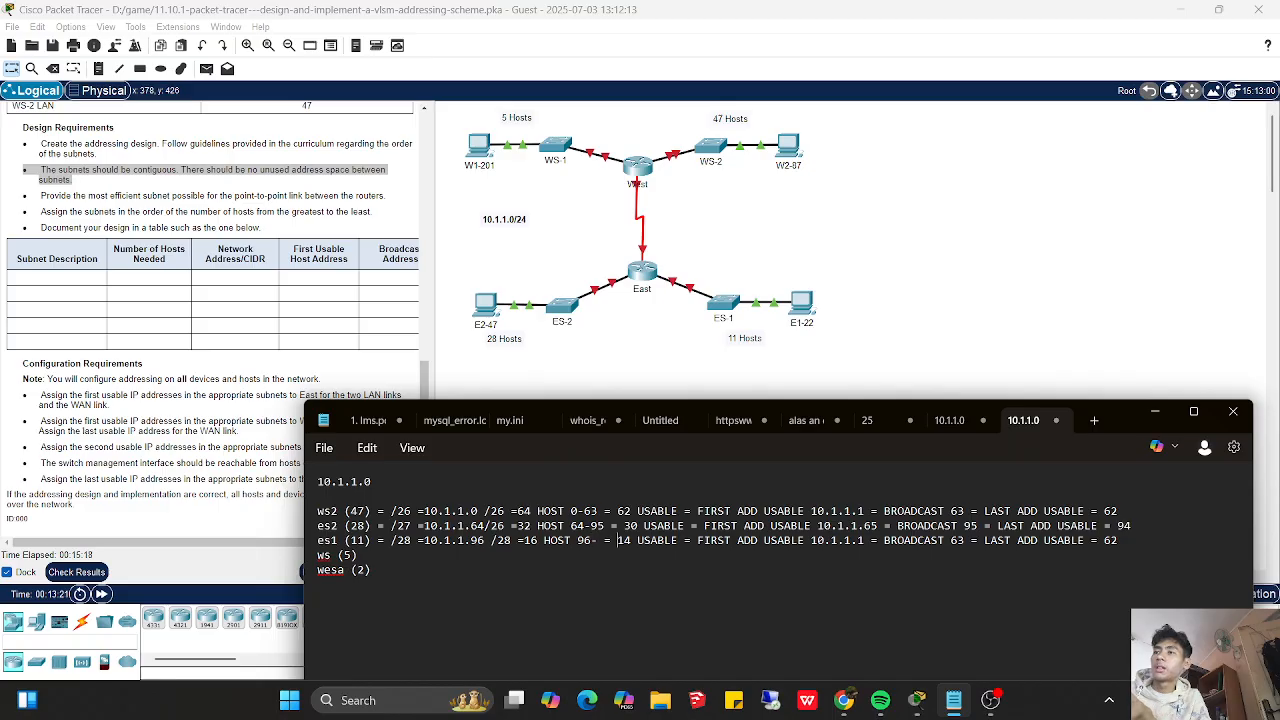
{"action": "left_click_drag", "start_coordinate": [538, 541], "coordinate": [523, 541]}
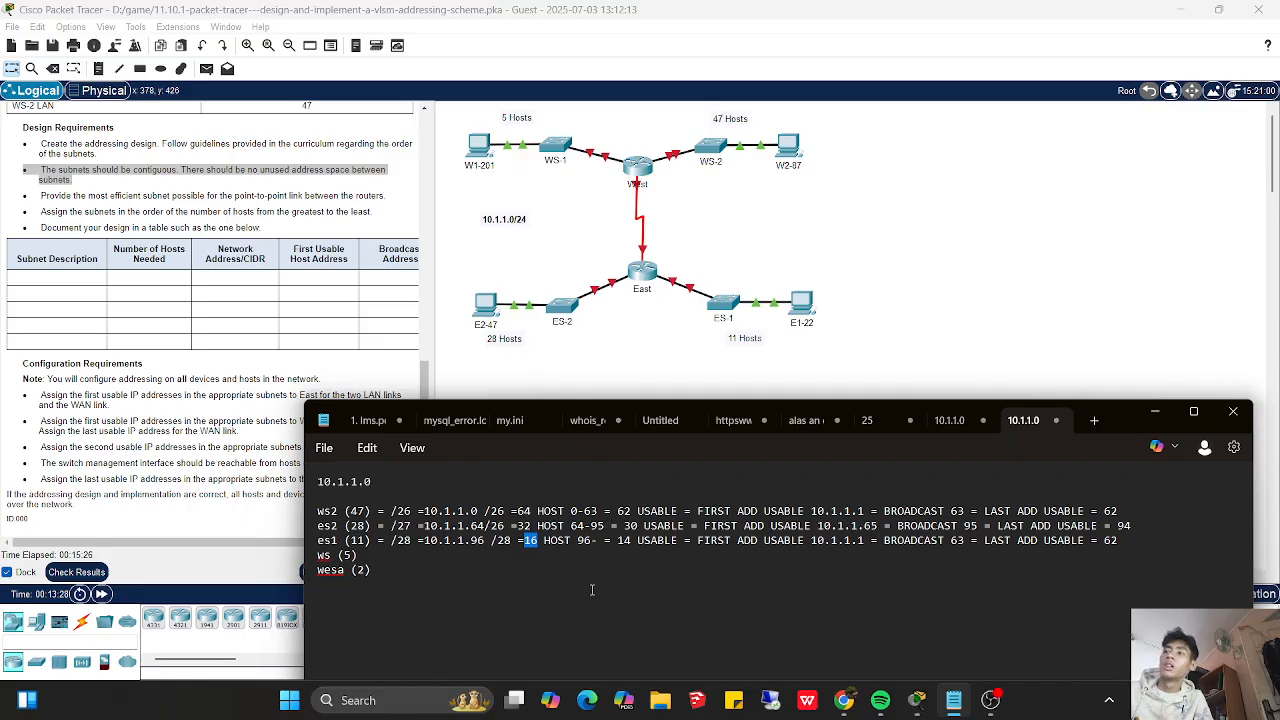
{"action": "left_click", "coordinate": [605, 540]}
{"action": "type", "text": "1"}
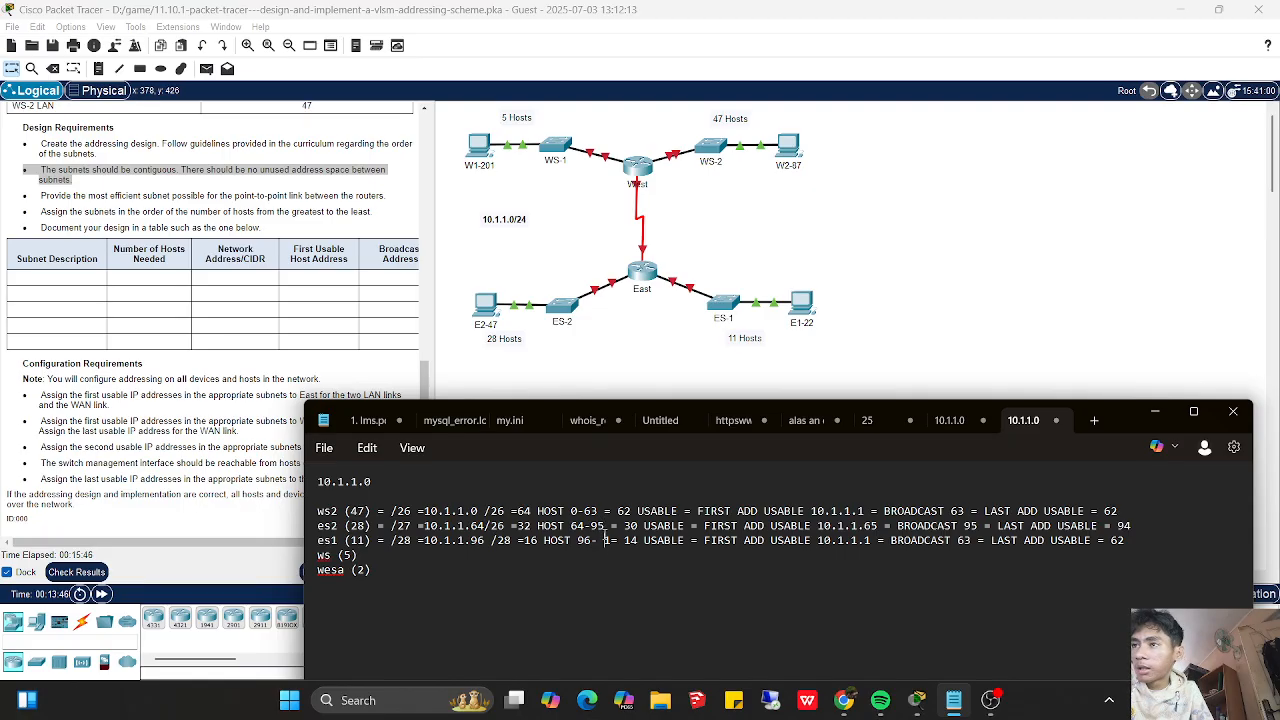
{"action": "type", "text": "11"}
{"action": "key", "text": "BackSpace"}
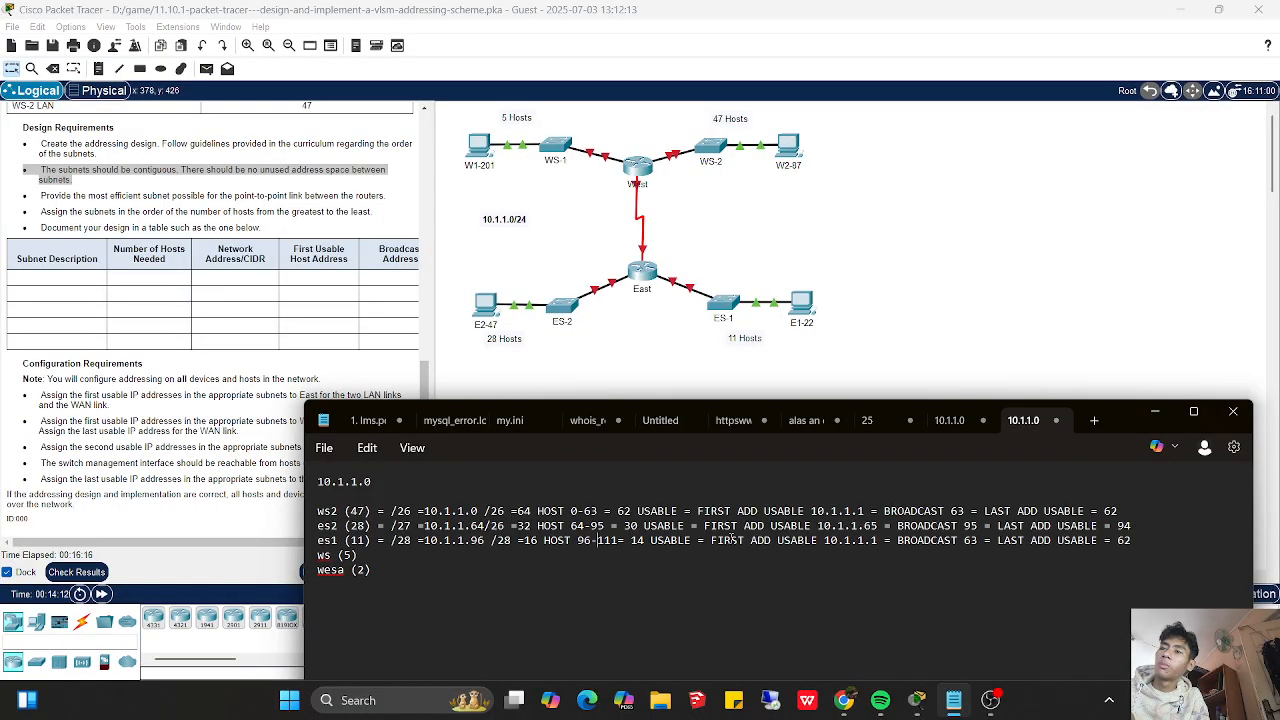
{"action": "key", "text": "Right"}
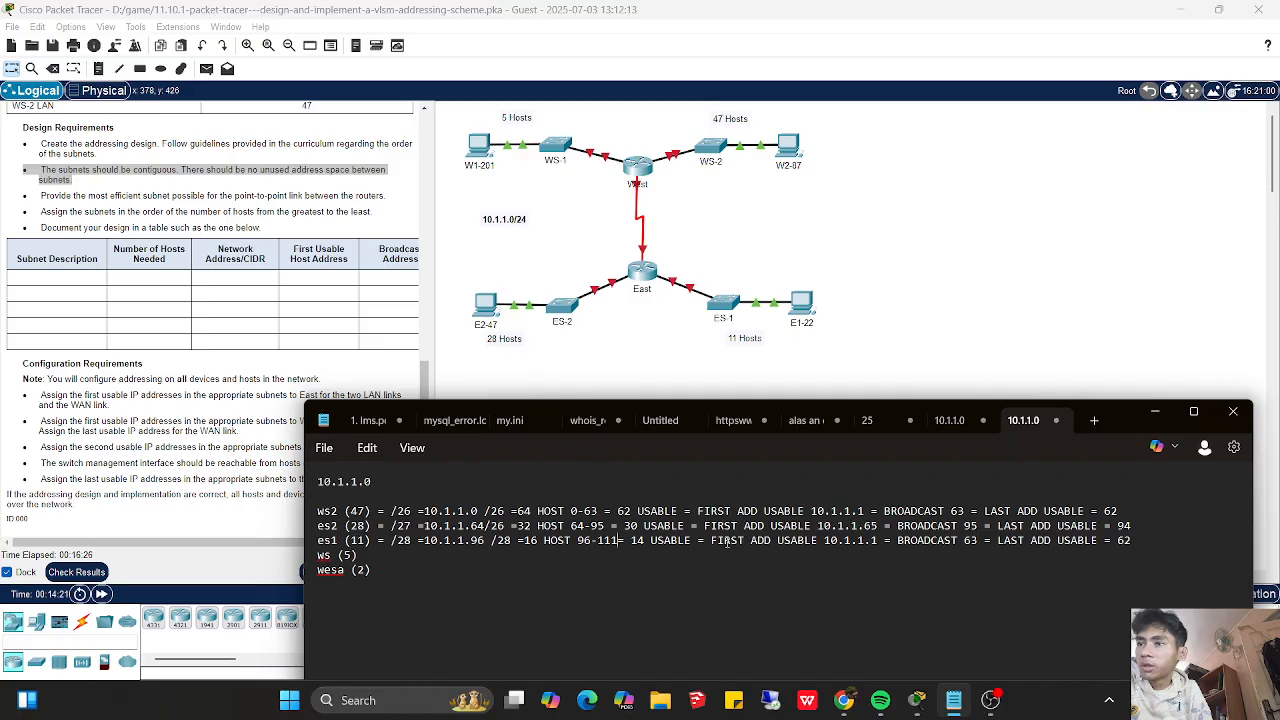
{"action": "type", "text": "="}
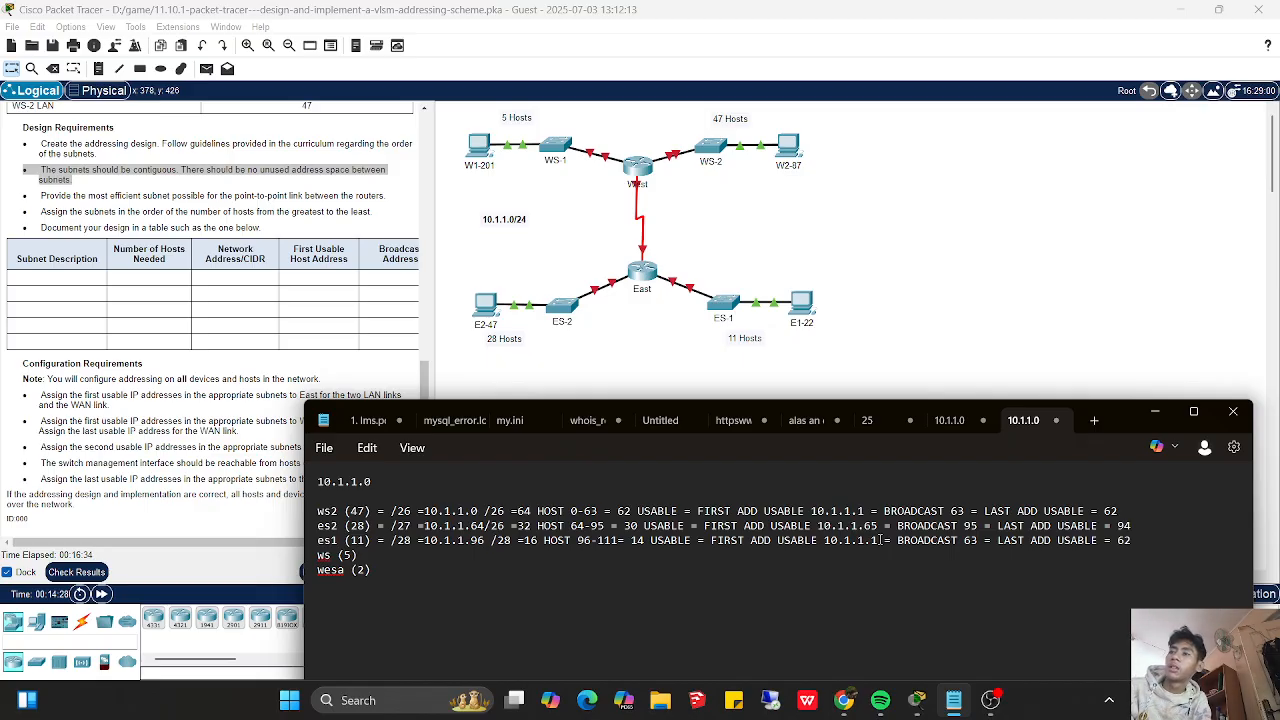
- Set the es1 first usable address to 10.1.1.97 and its last usable address to 110
{"action": "key", "text": "BackSpace"}
{"action": "type", "text": "97"}
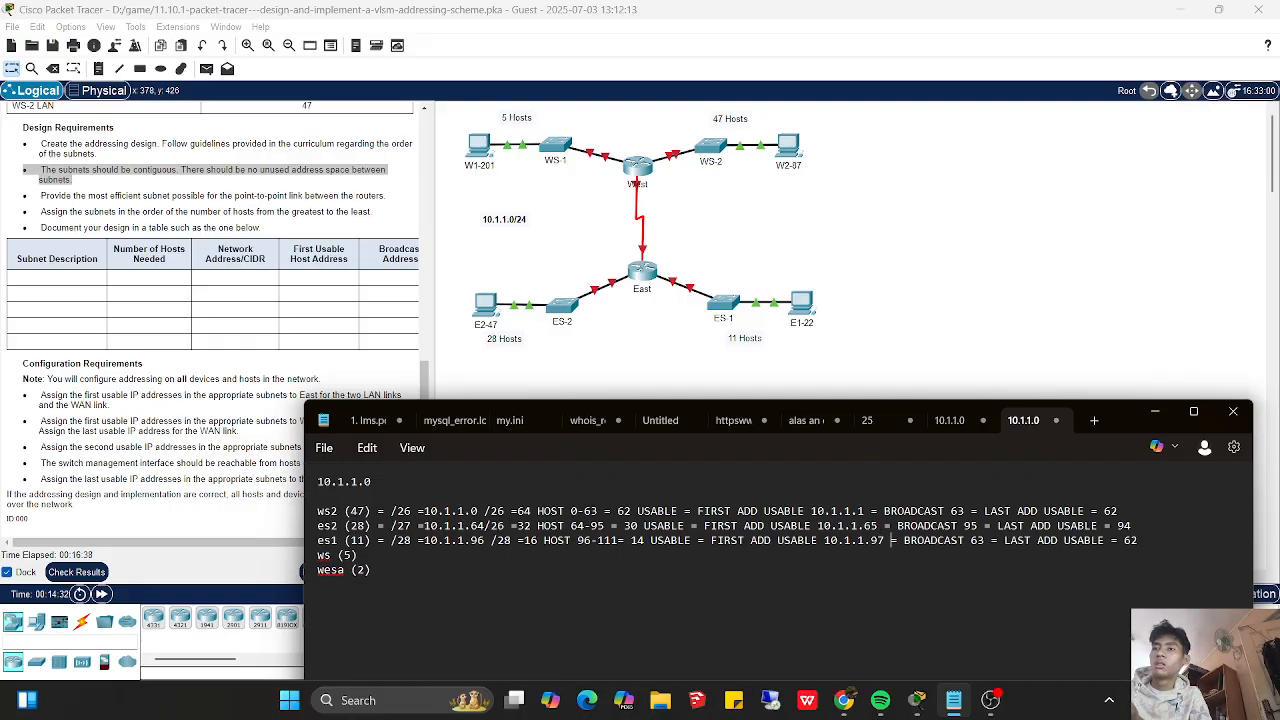
{"action": "key", "text": "Right"}
{"action": "key", "text": "Right"}
{"action": "key", "text": "Right"}
{"action": "key", "text": "Right"}
{"action": "key", "text": "Right"}
{"action": "key", "text": "Right"}
{"action": "key", "text": "Right"}
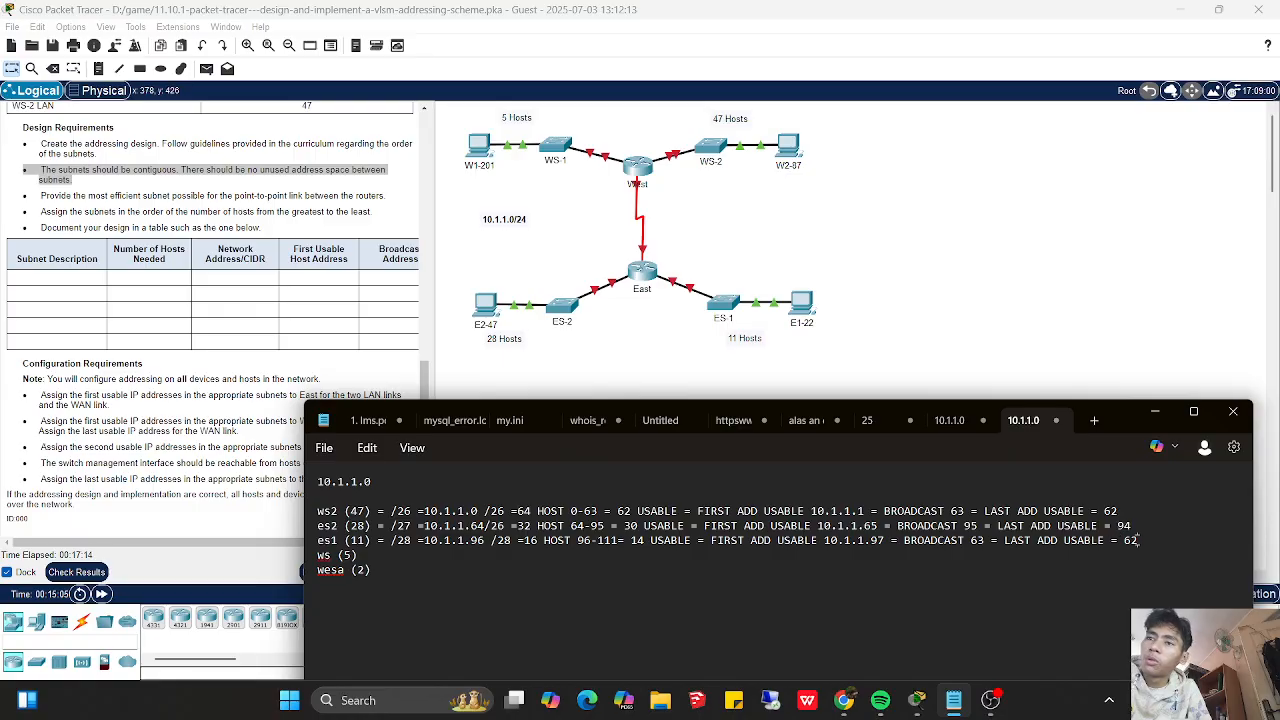
{"action": "key", "text": "BackSpace"}
{"action": "key", "text": "BackSpace"}
{"action": "type", "text": "110"}
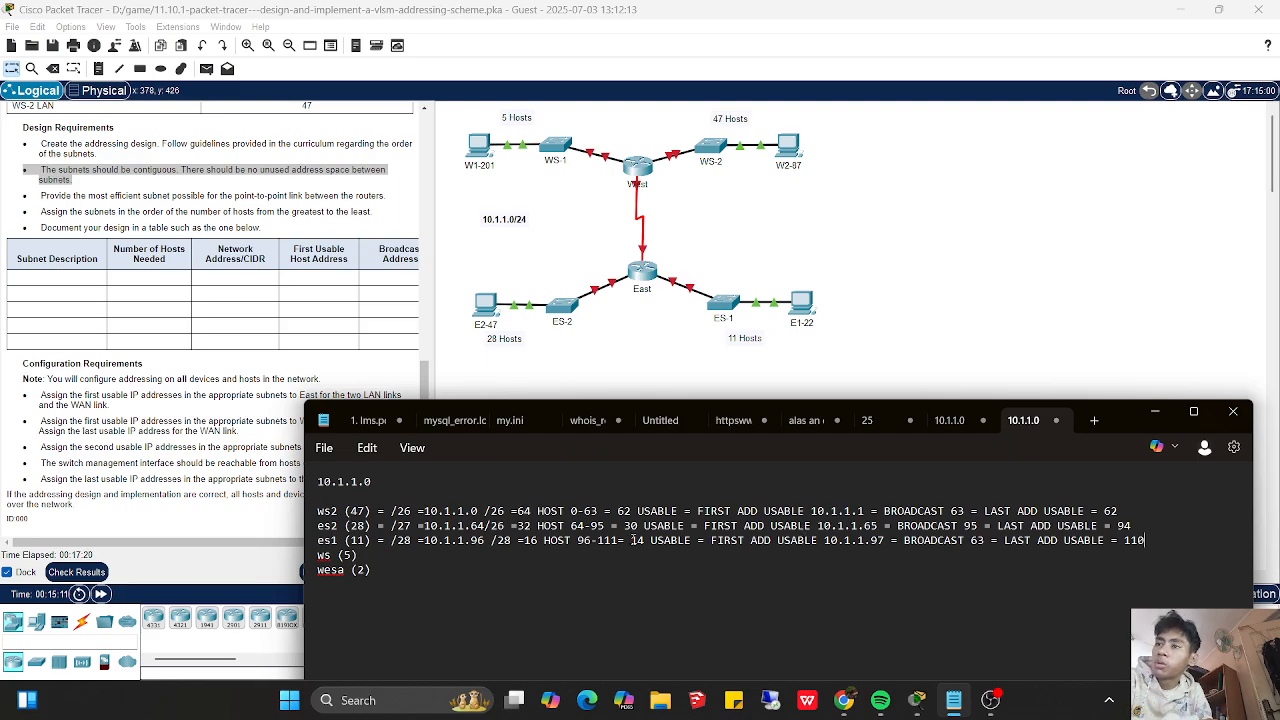
- Set the es1 broadcast address to 111 and review the line's network and first usable addresses
{"action": "left_click", "coordinate": [985, 540]}
{"action": "key", "text": "BackSpace"}
{"action": "key", "text": "BackSpace"}
{"action": "type", "text": "111"}
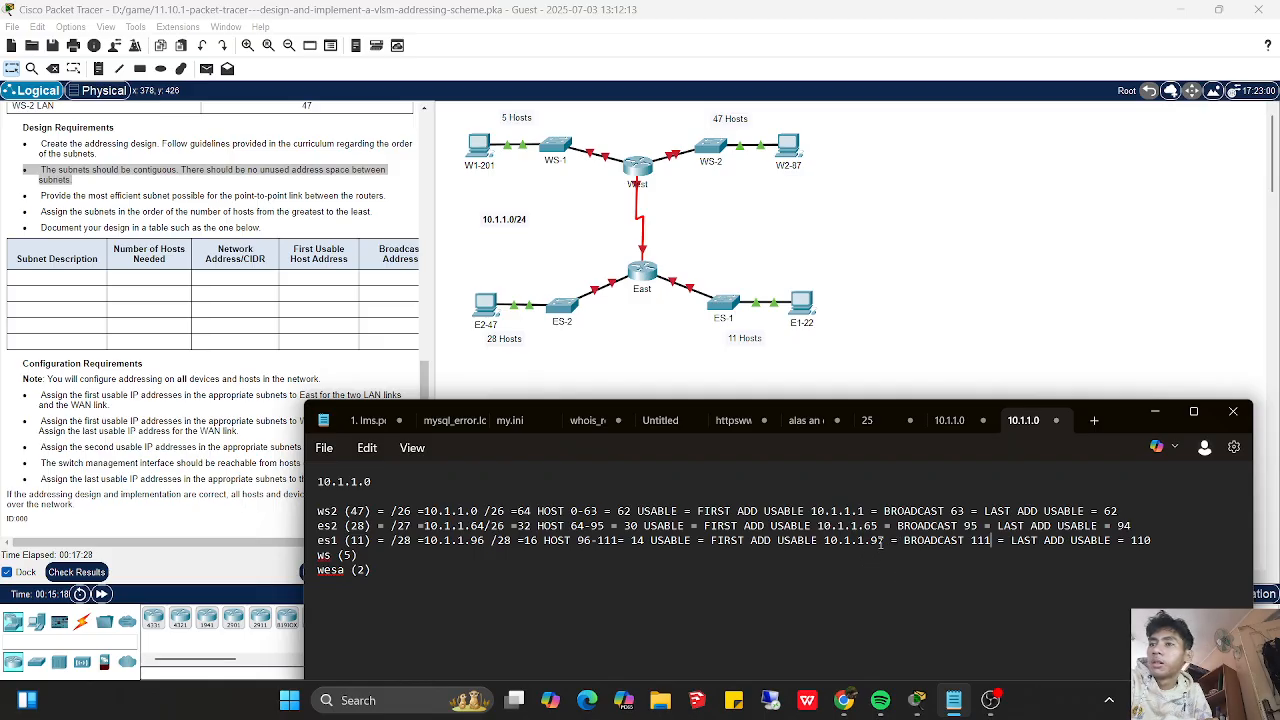
{"action": "left_click_drag", "start_coordinate": [884, 541], "coordinate": [829, 541]}
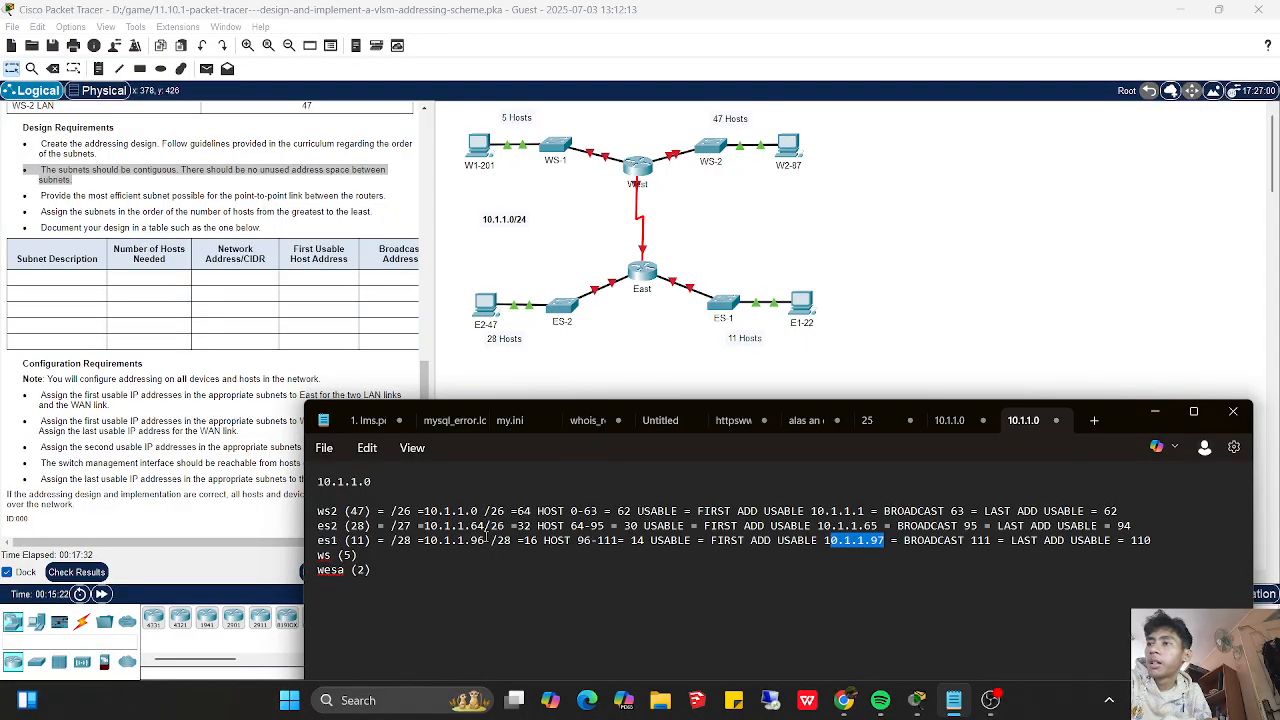
{"action": "left_click_drag", "start_coordinate": [484, 541], "coordinate": [385, 543]}
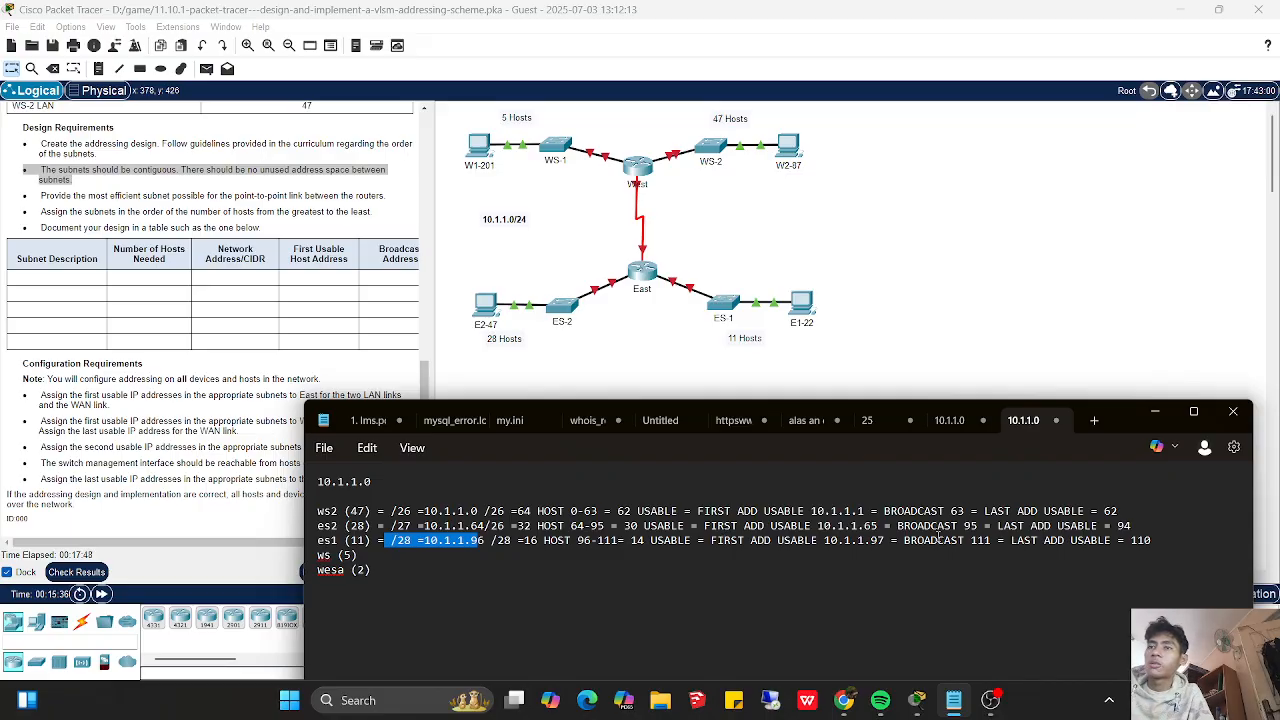
- Paste the copied ws2 addressing details onto the ws (5) line after an equals sign and change its first prefix to /29
{"action": "left_click", "coordinate": [832, 555]}
{"action": "type", "text": "="}
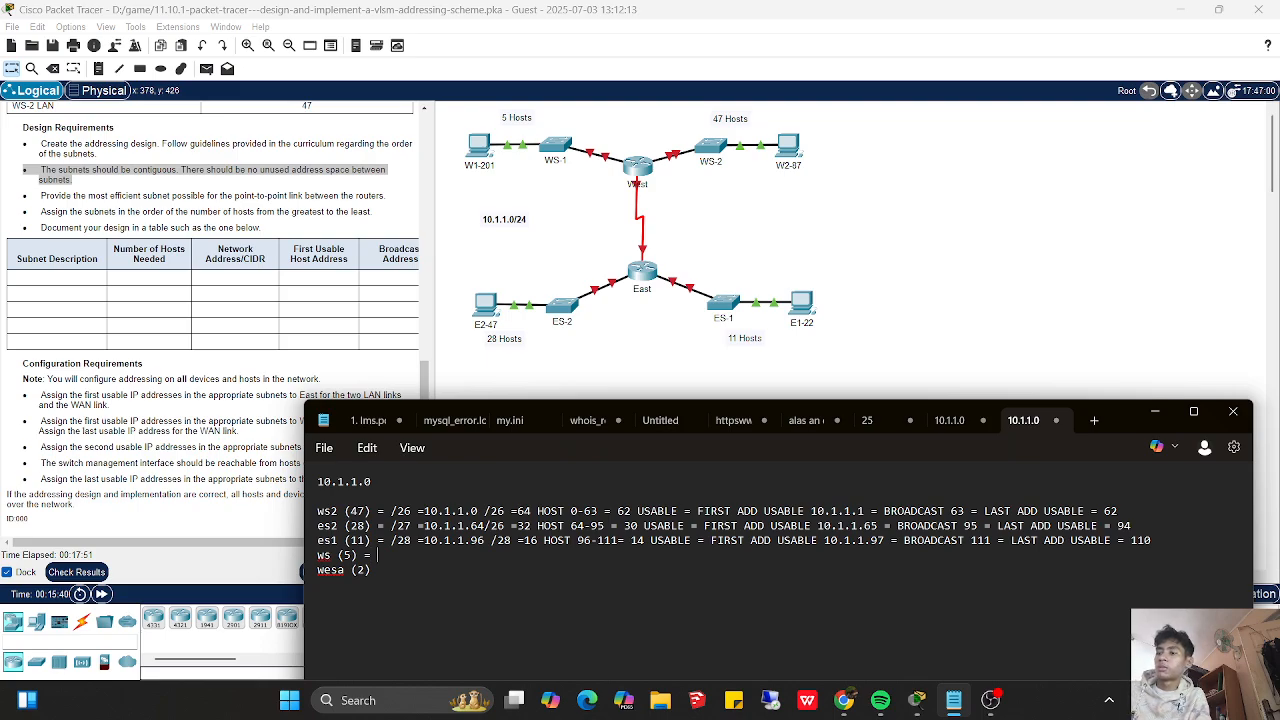
{"action": "type", "text": "= /26 =10.1.1.0 /26 =64 HOST 0-63 = 62 USABLE = FIRST ADD USABLE 10.1.1.1 = BROADCAST 63 = LAST ADD USABLE = 62"}
{"action": "key", "text": "Left"}
{"action": "key", "text": "Left"}
{"action": "key", "text": "Left"}
{"action": "key", "text": "Left"}
{"action": "key", "text": "Left"}
{"action": "key", "text": "Left"}
{"action": "key", "text": "Left"}
{"action": "key", "text": "Left"}
{"action": "key", "text": "Left"}
{"action": "key", "text": "Left"}
{"action": "key", "text": "Left"}
{"action": "key", "text": "Left"}
{"action": "key", "text": "Left"}
{"action": "key", "text": "Left"}
{"action": "key", "text": "Left"}
{"action": "key", "text": "Left"}
{"action": "key", "text": "Left"}
{"action": "key", "text": "Left"}
{"action": "key", "text": "Left"}
{"action": "key", "text": "Left"}
{"action": "key", "text": "Left"}
{"action": "key", "text": "Left"}
{"action": "key", "text": "Left"}
{"action": "key", "text": "Left"}
{"action": "key", "text": "Left"}
{"action": "key", "text": "Left"}
{"action": "key", "text": "Left"}
{"action": "key", "text": "Left"}
{"action": "key", "text": "Left"}
{"action": "key", "text": "Left"}
{"action": "key", "text": "Left"}
{"action": "key", "text": "Left"}
{"action": "key", "text": "Left"}
{"action": "key", "text": "Left"}
{"action": "key", "text": "Left"}
{"action": "key", "text": "Left"}
{"action": "key", "text": "Left"}
{"action": "key", "text": "Left"}
{"action": "key", "text": "Left"}
{"action": "key", "text": "Left"}
{"action": "key", "text": "Left"}
{"action": "key", "text": "Left"}
{"action": "key", "text": "Left"}
{"action": "key", "text": "Left"}
{"action": "key", "text": "Left"}
{"action": "key", "text": "Left"}
{"action": "key", "text": "Left"}
{"action": "key", "text": "Left"}
{"action": "key", "text": "Left"}
{"action": "key", "text": "Left"}
{"action": "key", "text": "Left"}
{"action": "key", "text": "Left"}
{"action": "key", "text": "Left"}
{"action": "key", "text": "Left"}
{"action": "key", "text": "Left"}
{"action": "key", "text": "Left"}
{"action": "key", "text": "Left"}
{"action": "key", "text": "Left"}
{"action": "key", "text": "Left"}
{"action": "key", "text": "Left"}
{"action": "key", "text": "Delete"}
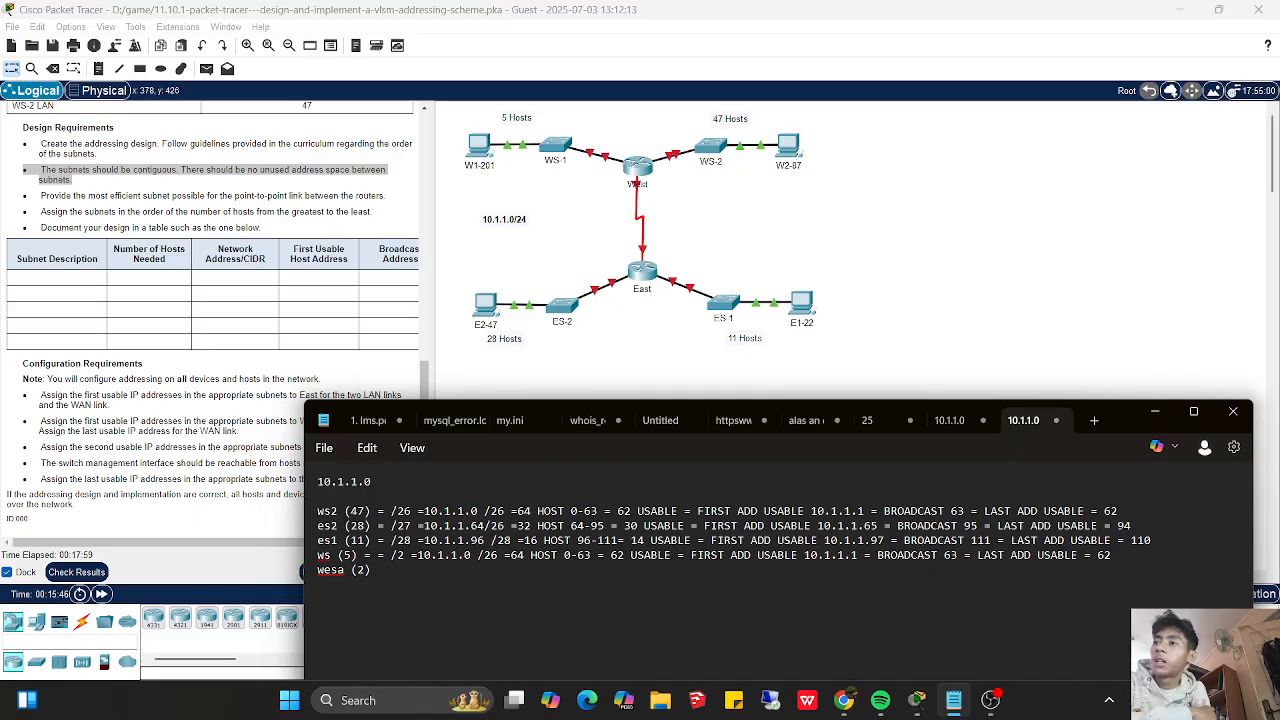
{"action": "type", "text": "9"}
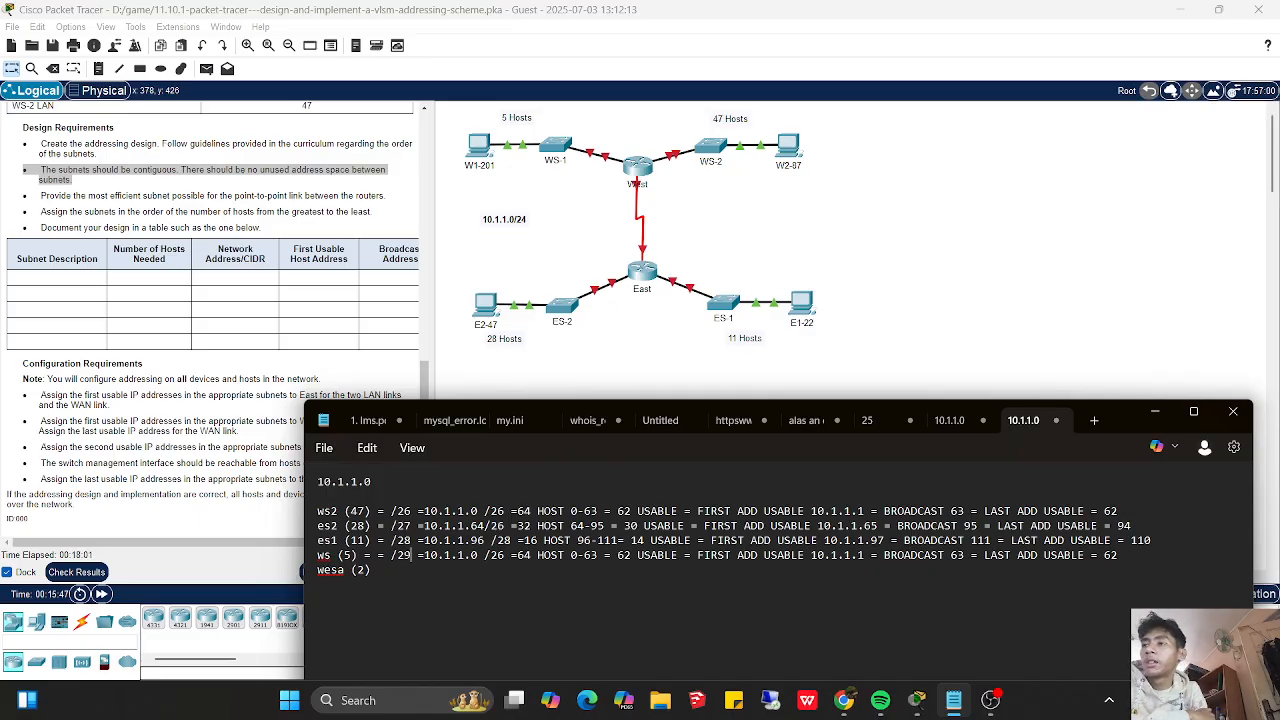
- Set the total host count on the ws (5) line to 8 and its usable host count to 6
{"action": "key", "text": "Left"}
{"action": "key", "text": "Left"}
{"action": "key", "text": "BackSpace"}
{"action": "key", "text": "BackSpace"}
{"action": "type", "text": "8"}
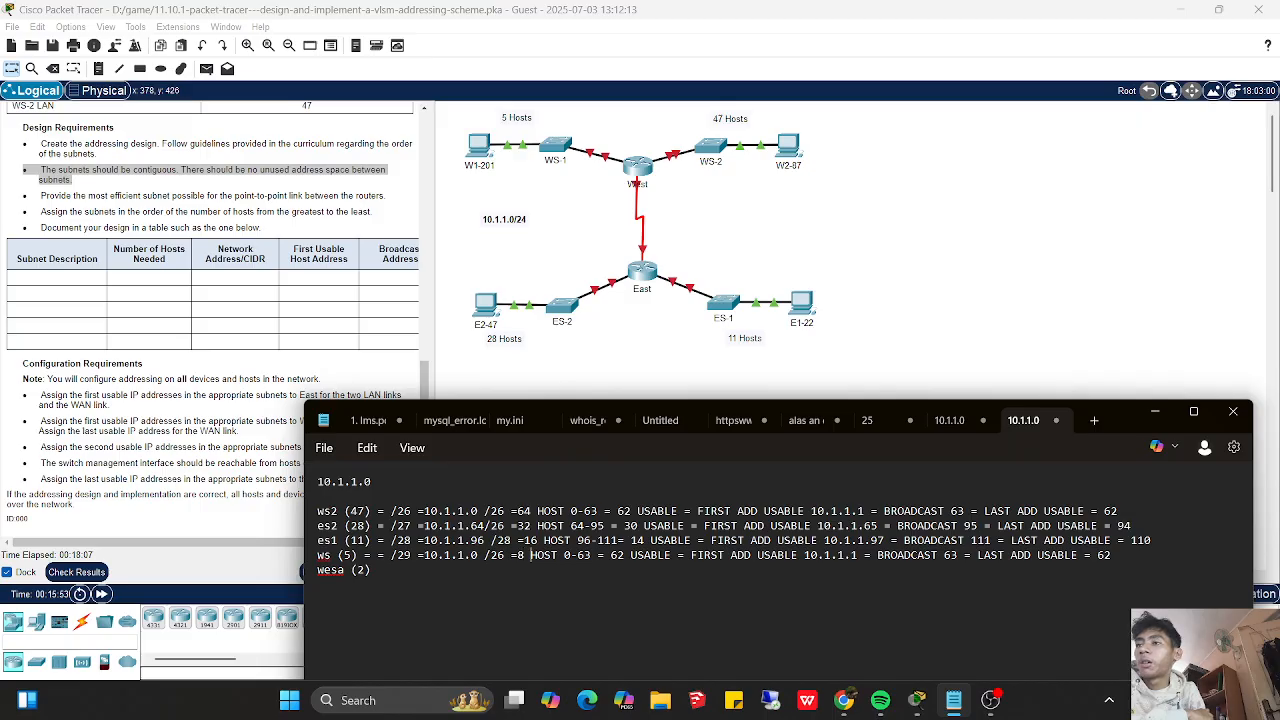
{"action": "key", "text": "Right"}
{"action": "key", "text": "Right"}
{"action": "key", "text": "Right"}
{"action": "key", "text": "Right"}
{"action": "key", "text": "Right"}
{"action": "key", "text": "Right"}
{"action": "key", "text": "Right"}
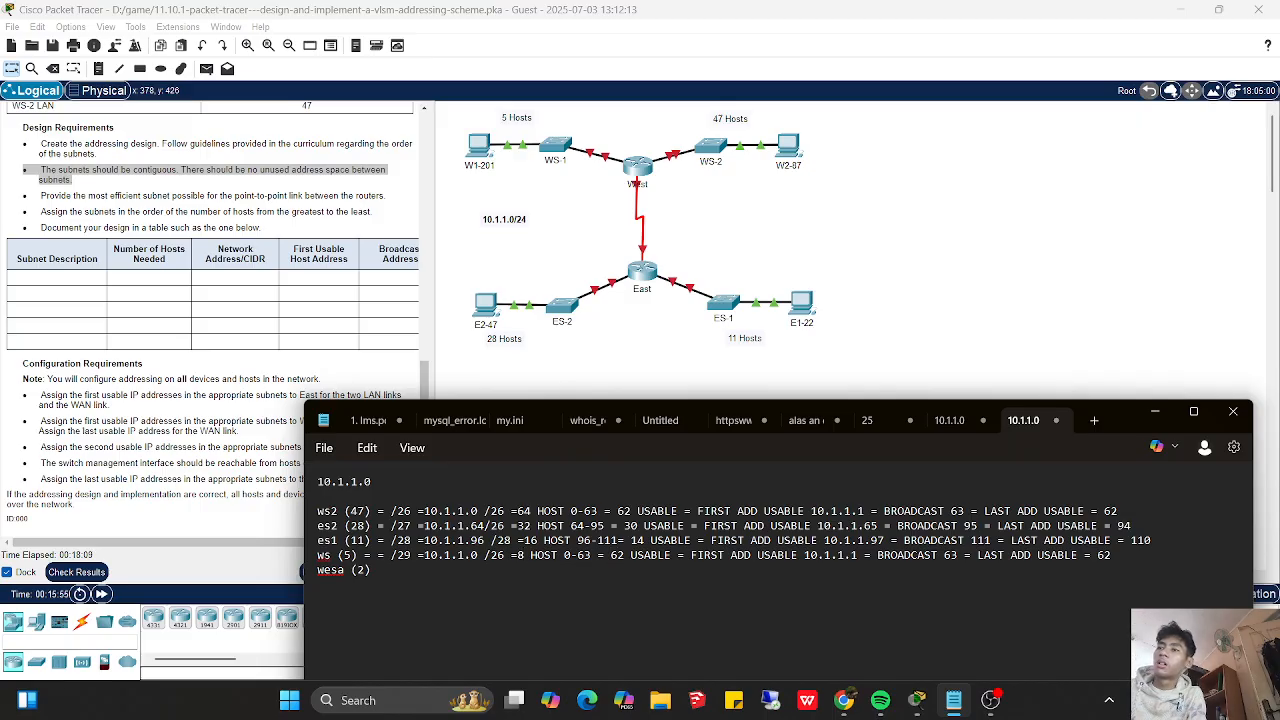
{"action": "key", "text": "BackSpace"}
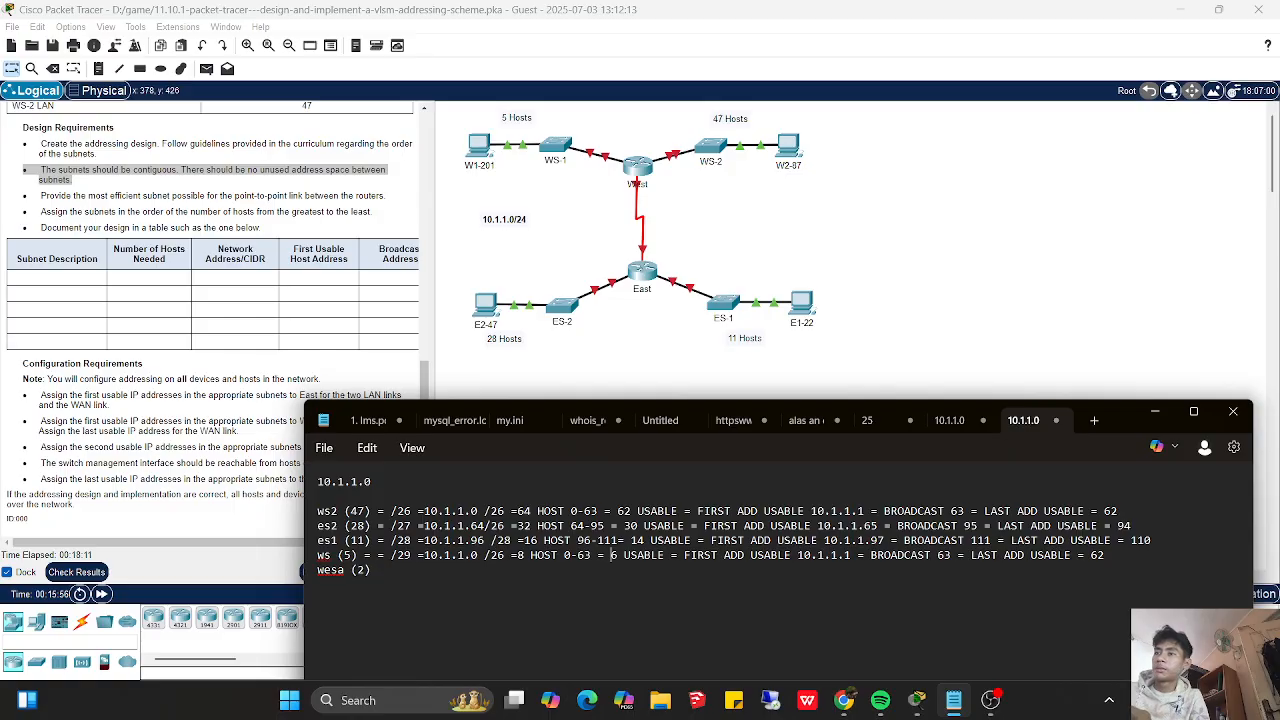
- Change the address range on the ws (5) line to 112-119
{"action": "key", "text": "Left"}
{"action": "key", "text": "Left"}
{"action": "key", "text": "Left"}
{"action": "key", "text": "Left"}
{"action": "key", "text": "Left"}
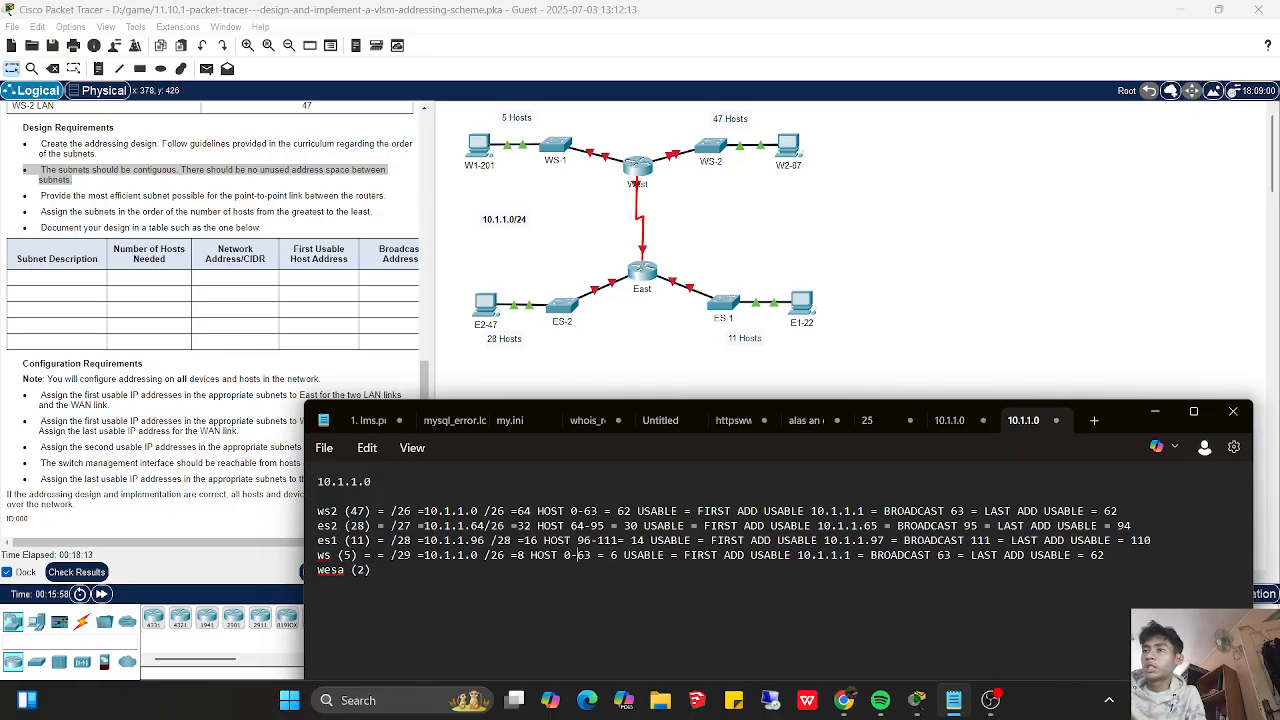
{"action": "key", "text": "BackSpace"}
{"action": "type", "text": "11"}
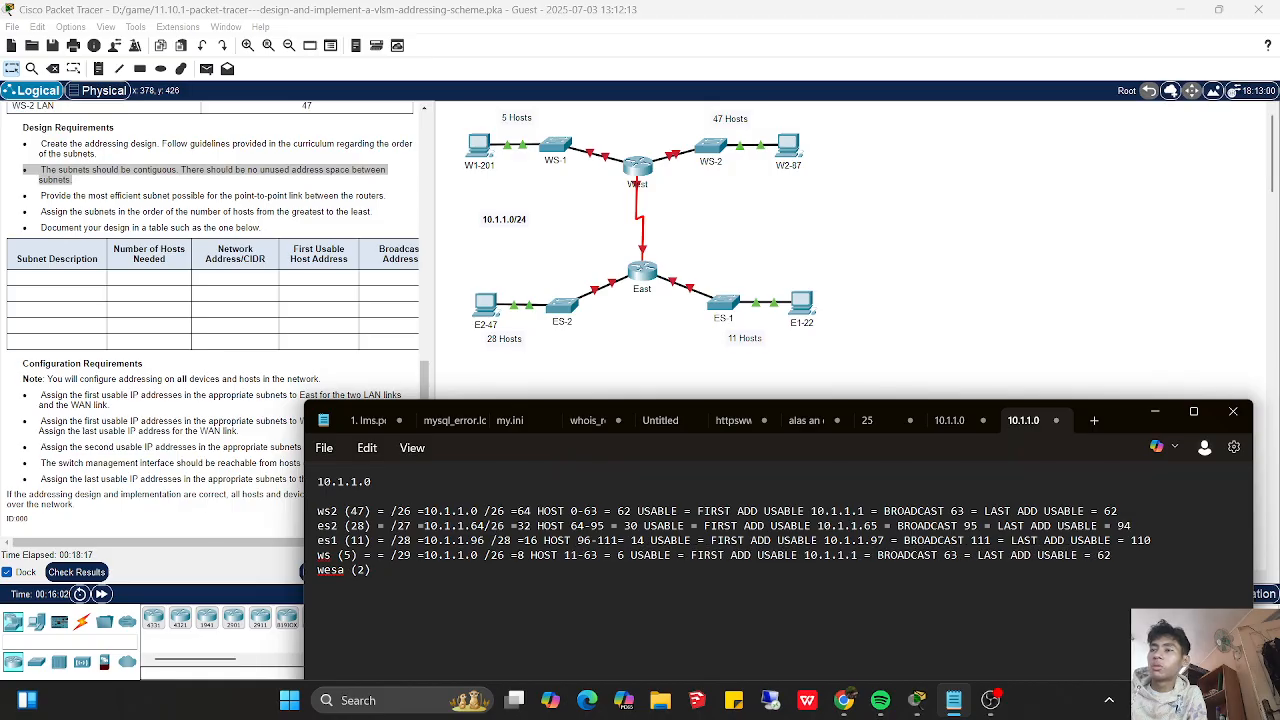
{"action": "type", "text": "2"}
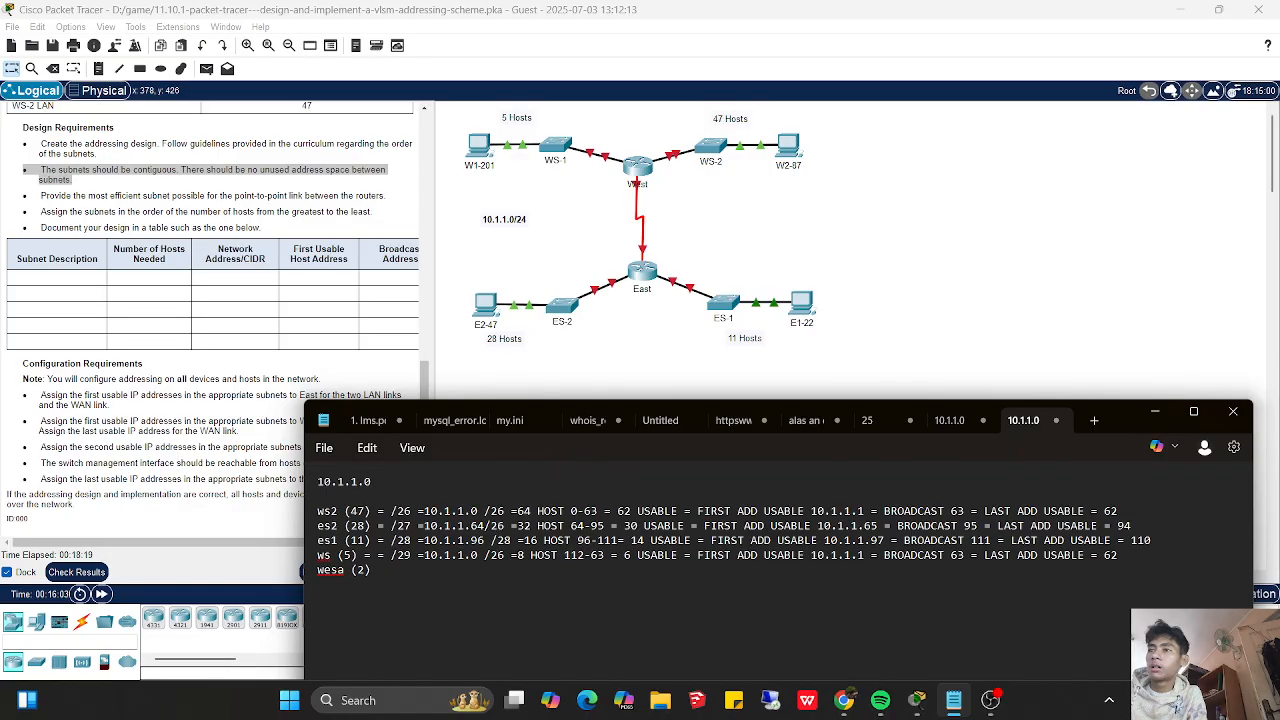
{"action": "key", "text": "Right"}
{"action": "key", "text": "Right"}
{"action": "key", "text": "Right"}
{"action": "key", "text": "BackSpace"}
{"action": "key", "text": "BackSpace"}
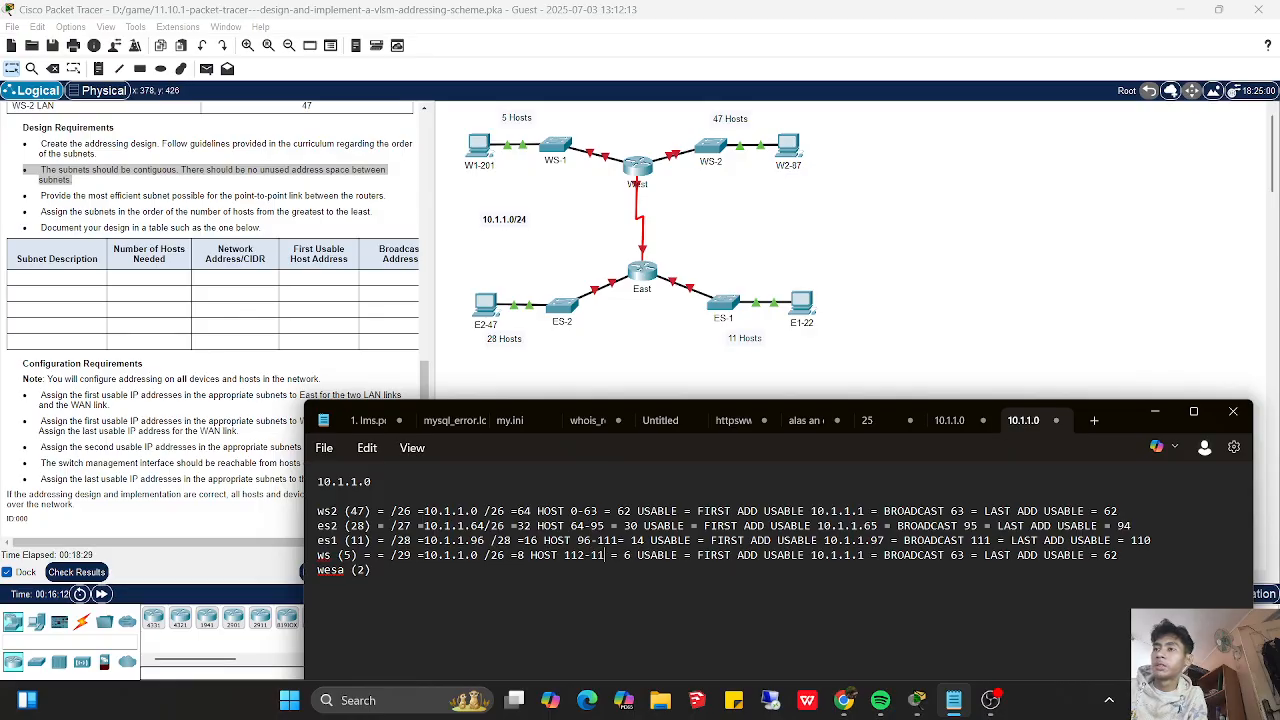
{"action": "type", "text": "119"}
- Change the network address on the ws (5) line to 10.1.1.112
{"action": "key", "text": "Left"}
{"action": "key", "text": "Left"}
{"action": "key", "text": "Left"}
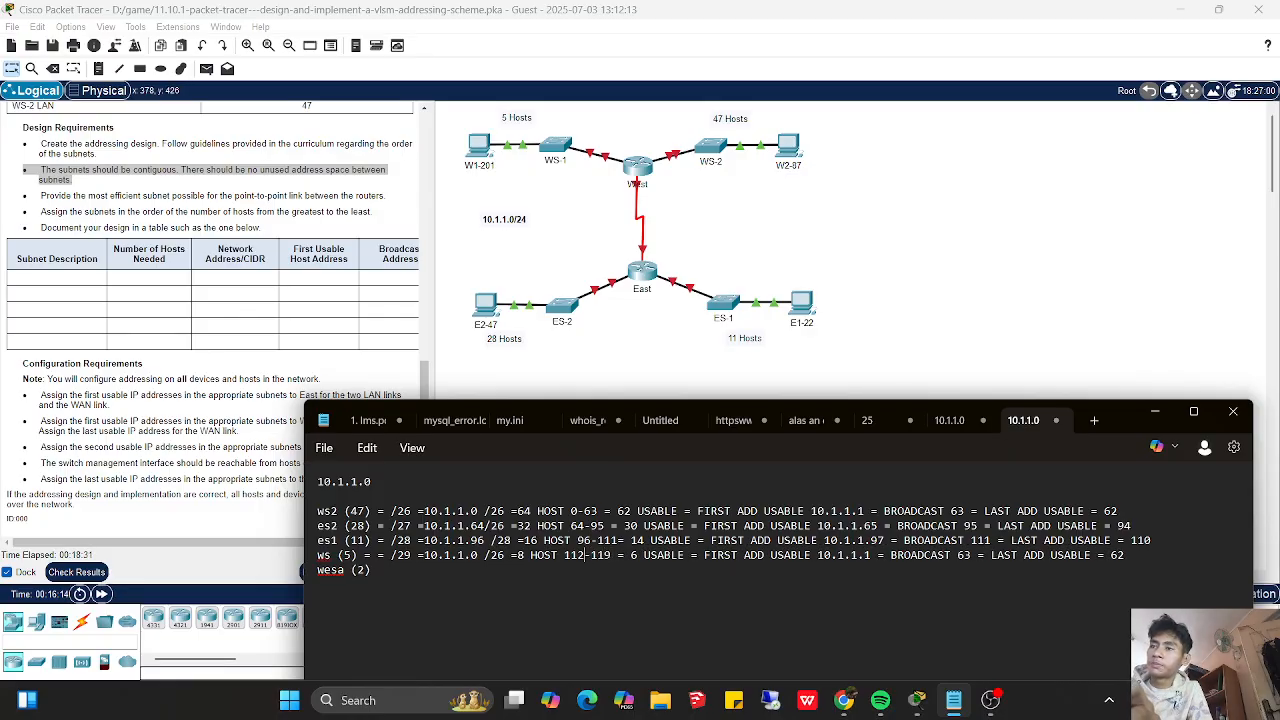
{"action": "key", "text": "Left"}
{"action": "key", "text": "Left"}
{"action": "key", "text": "Left"}
{"action": "key", "text": "Left"}
{"action": "key", "text": "Left"}
{"action": "key", "text": "Left"}
{"action": "key", "text": "Left"}
{"action": "key", "text": "Left"}
{"action": "key", "text": "Left"}
{"action": "key", "text": "Left"}
{"action": "key", "text": "Left"}
{"action": "key", "text": "Left"}
{"action": "key", "text": "Left"}
{"action": "key", "text": "Left"}
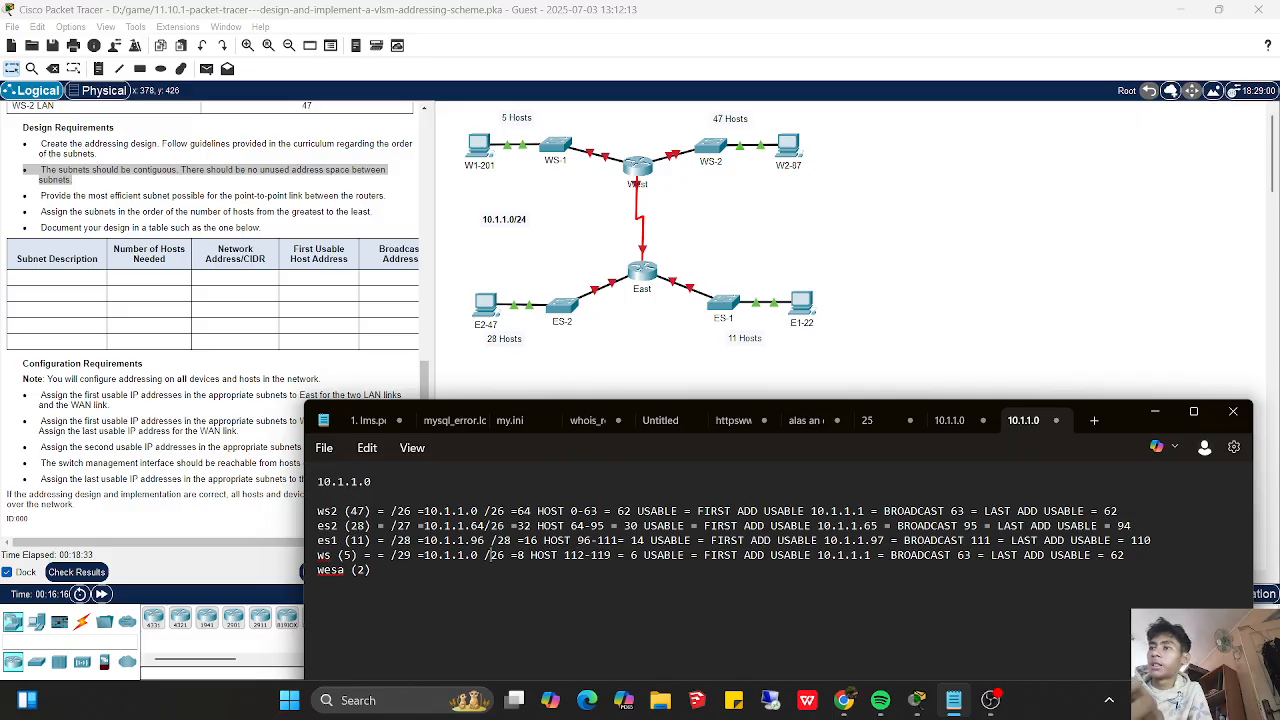
{"action": "key", "text": "BackSpace"}
{"action": "type", "text": "112"}
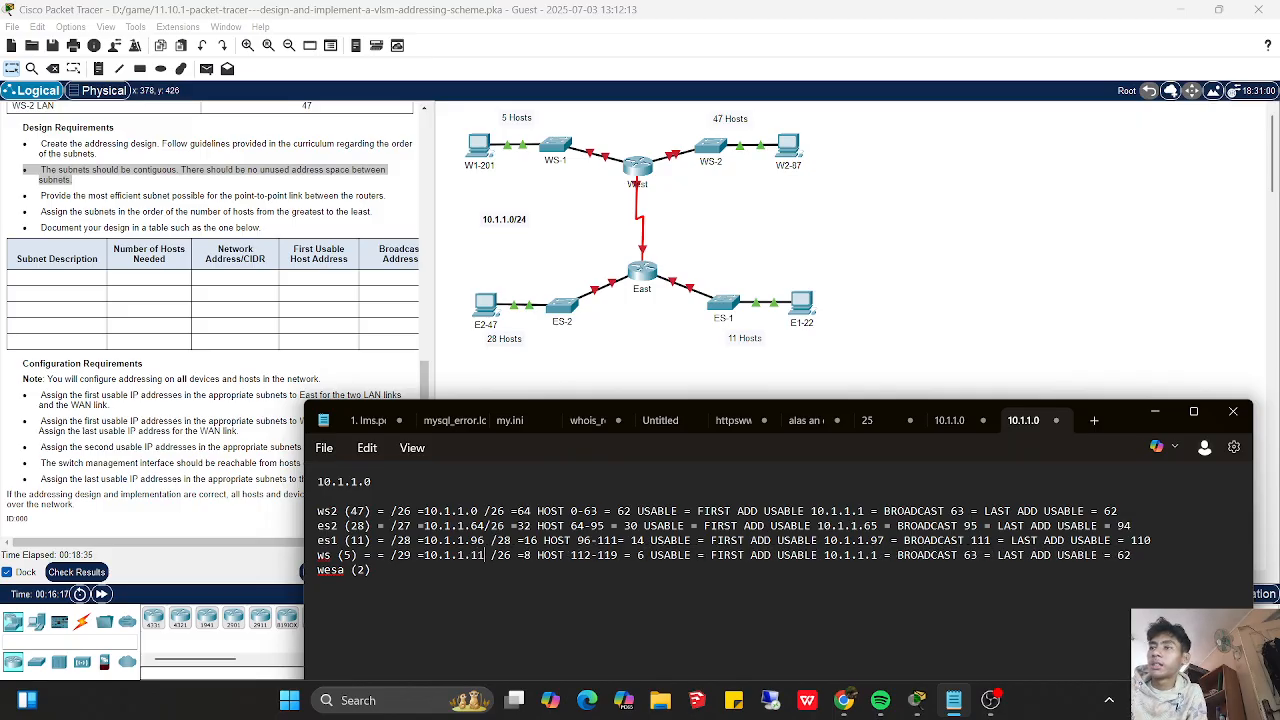
- Change the first usable address on the ws (5) line to 10.1.1.113
{"action": "key", "text": "Right"}
{"action": "key", "text": "Right"}
{"action": "key", "text": "Right"}
{"action": "key", "text": "Right"}
{"action": "key", "text": "Right"}
{"action": "key", "text": "Right"}
{"action": "key", "text": "Right"}
{"action": "key", "text": "Right"}
{"action": "key", "text": "Right"}
{"action": "key", "text": "Right"}
{"action": "key", "text": "Right"}
{"action": "key", "text": "Right"}
{"action": "key", "text": "Right"}
{"action": "key", "text": "Right"}
{"action": "key", "text": "Right"}
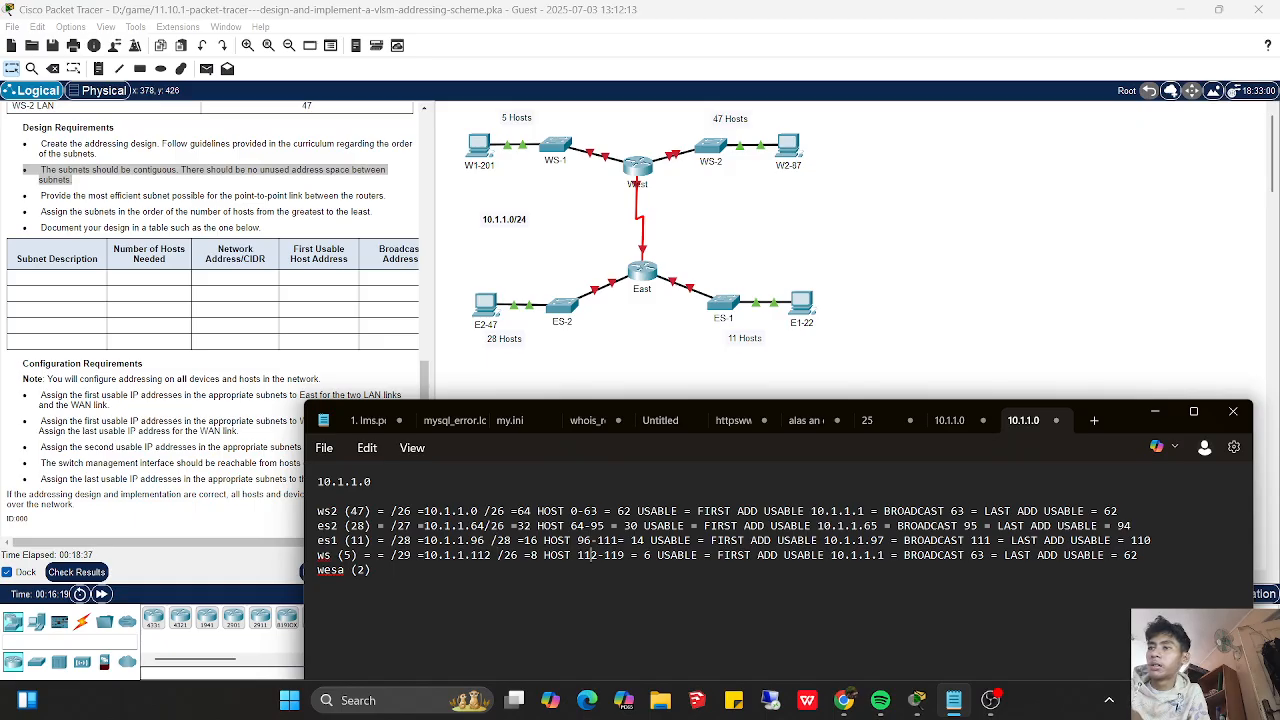
{"action": "key", "text": "Right"}
{"action": "key", "text": "Right"}
{"action": "key", "text": "Right"}
{"action": "key", "text": "Right"}
{"action": "key", "text": "Right"}
{"action": "key", "text": "Right"}
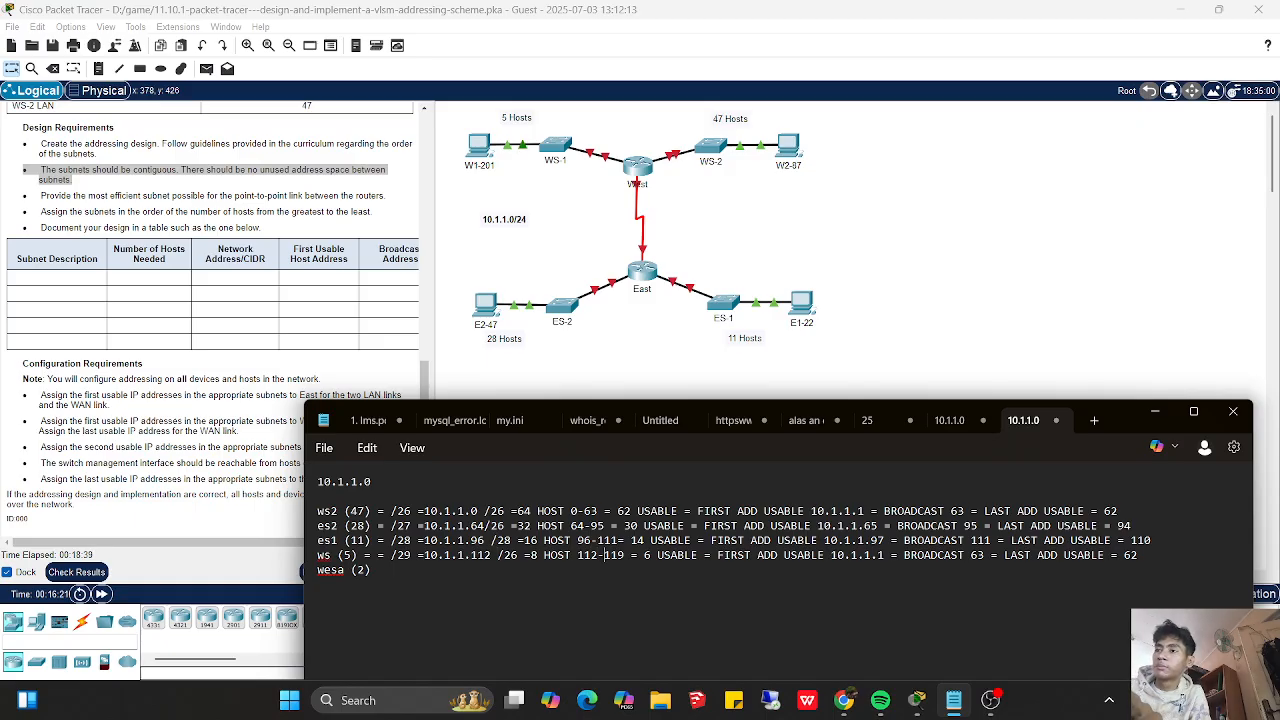
{"action": "key", "text": "Right"}
{"action": "key", "text": "Right"}
{"action": "key", "text": "Right"}
{"action": "key", "text": "Right"}
{"action": "key", "text": "Right"}
{"action": "key", "text": "Right"}
{"action": "key", "text": "Right"}
{"action": "key", "text": "Right"}
{"action": "key", "text": "Right"}
{"action": "key", "text": "Right"}
{"action": "key", "text": "Right"}
{"action": "key", "text": "Right"}
{"action": "key", "text": "Right"}
{"action": "key", "text": "Right"}
{"action": "key", "text": "Right"}
{"action": "key", "text": "Right"}
{"action": "key", "text": "Right"}
{"action": "key", "text": "Right"}
{"action": "key", "text": "Right"}
{"action": "key", "text": "Right"}
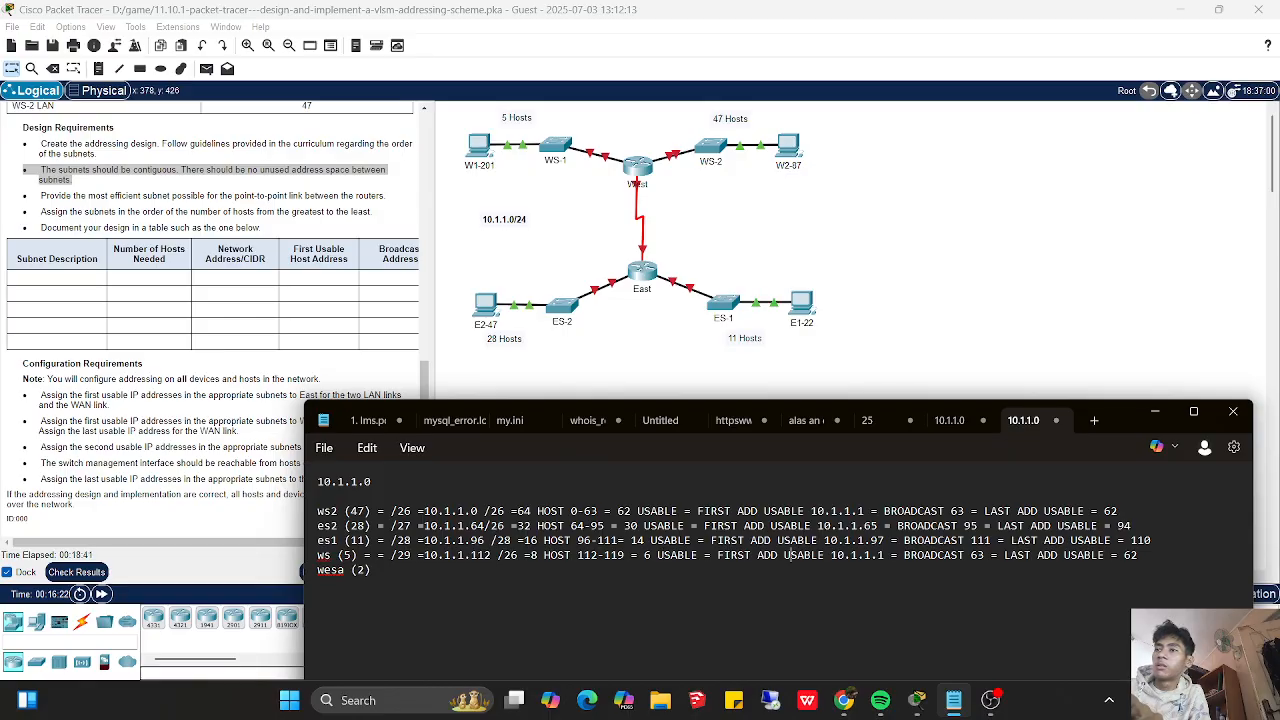
{"action": "key", "text": "Right"}
{"action": "key", "text": "Right"}
{"action": "key", "text": "Right"}
{"action": "key", "text": "Right"}
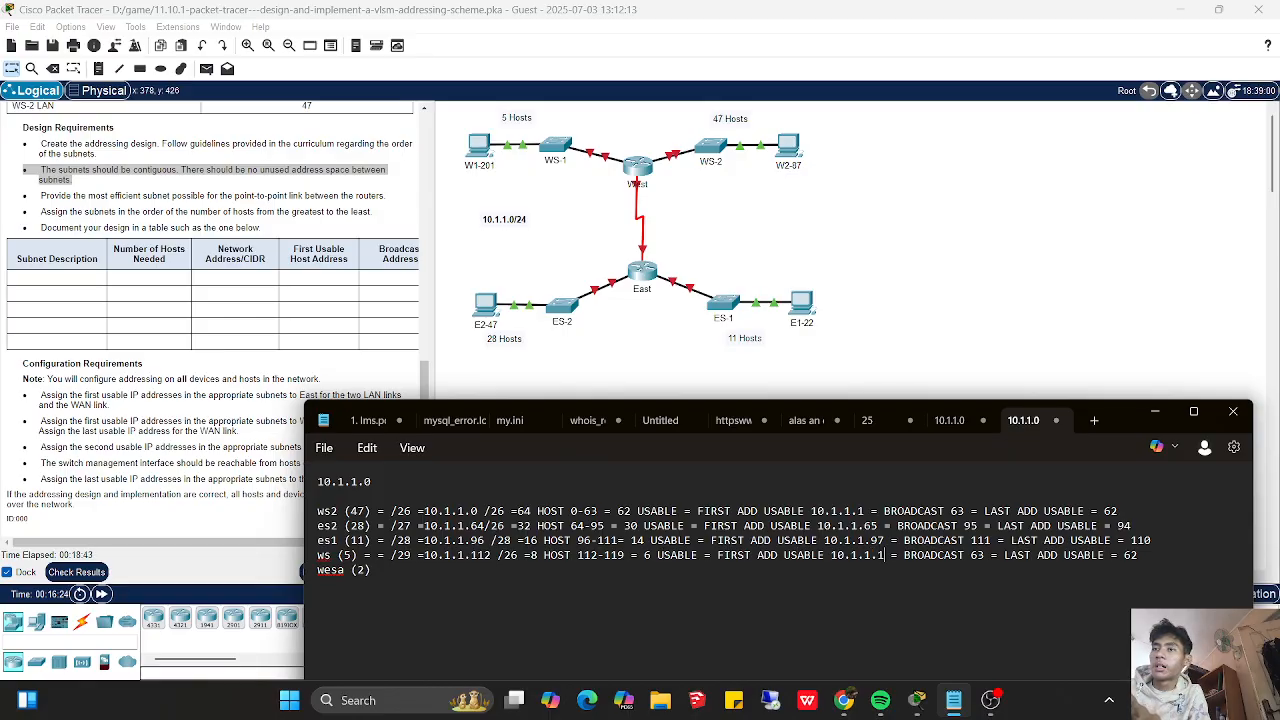
{"action": "type", "text": "13"}
{"action": "key", "text": "Right"}
{"action": "key", "text": "Right"}
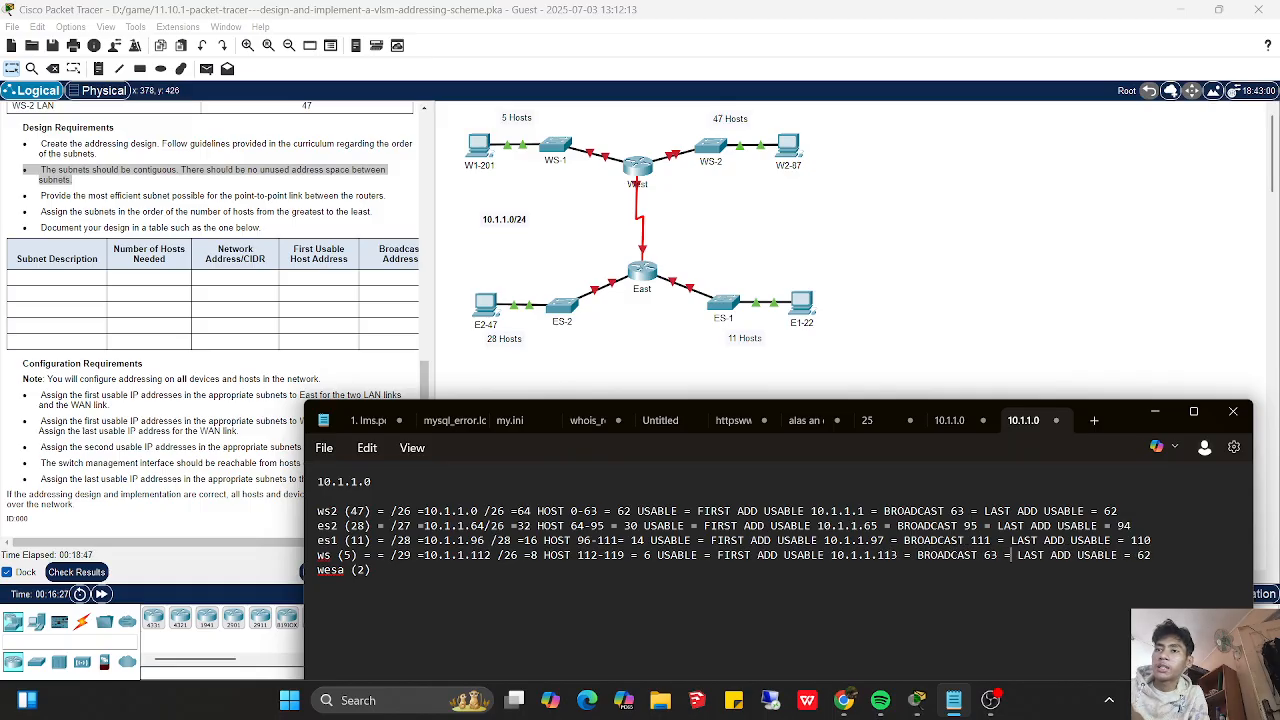
- Set the broadcast on the ws (5) line to 119 and its last usable address to 118
{"action": "key", "text": "BackSpace"}
{"action": "key", "text": "BackSpace"}
{"action": "type", "text": "119"}
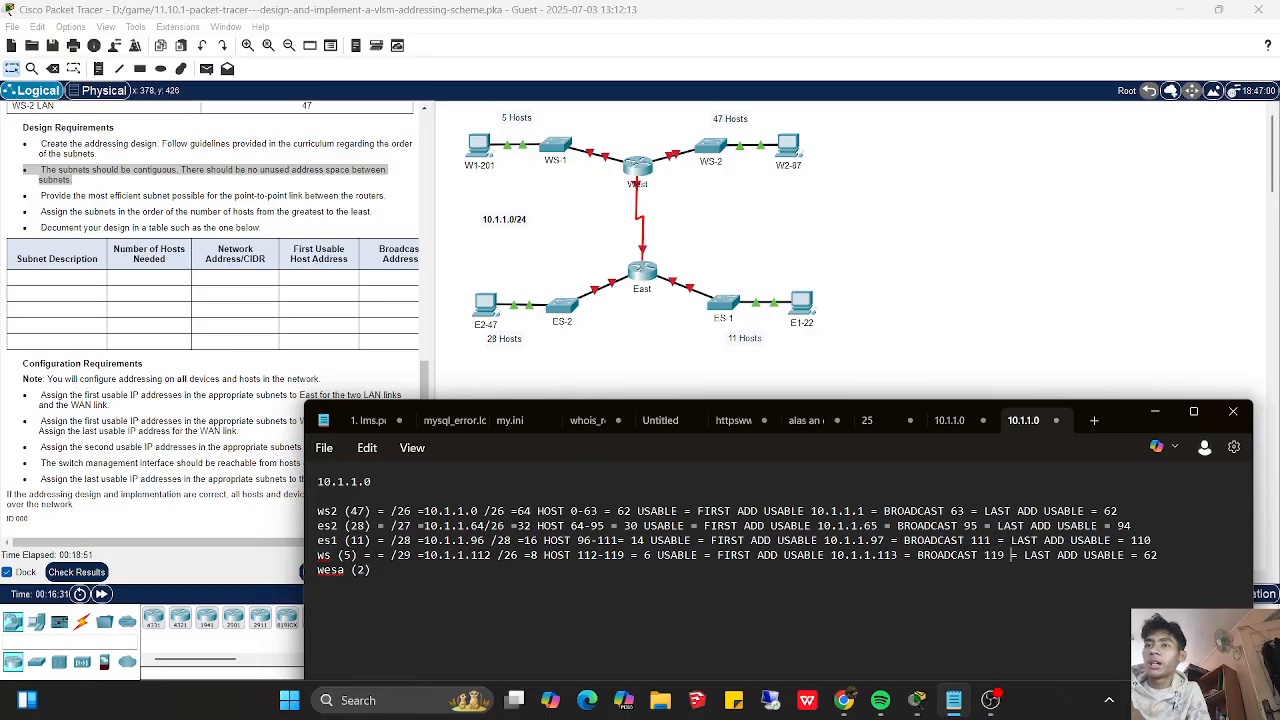
{"action": "left_click", "coordinate": [1145, 555]}
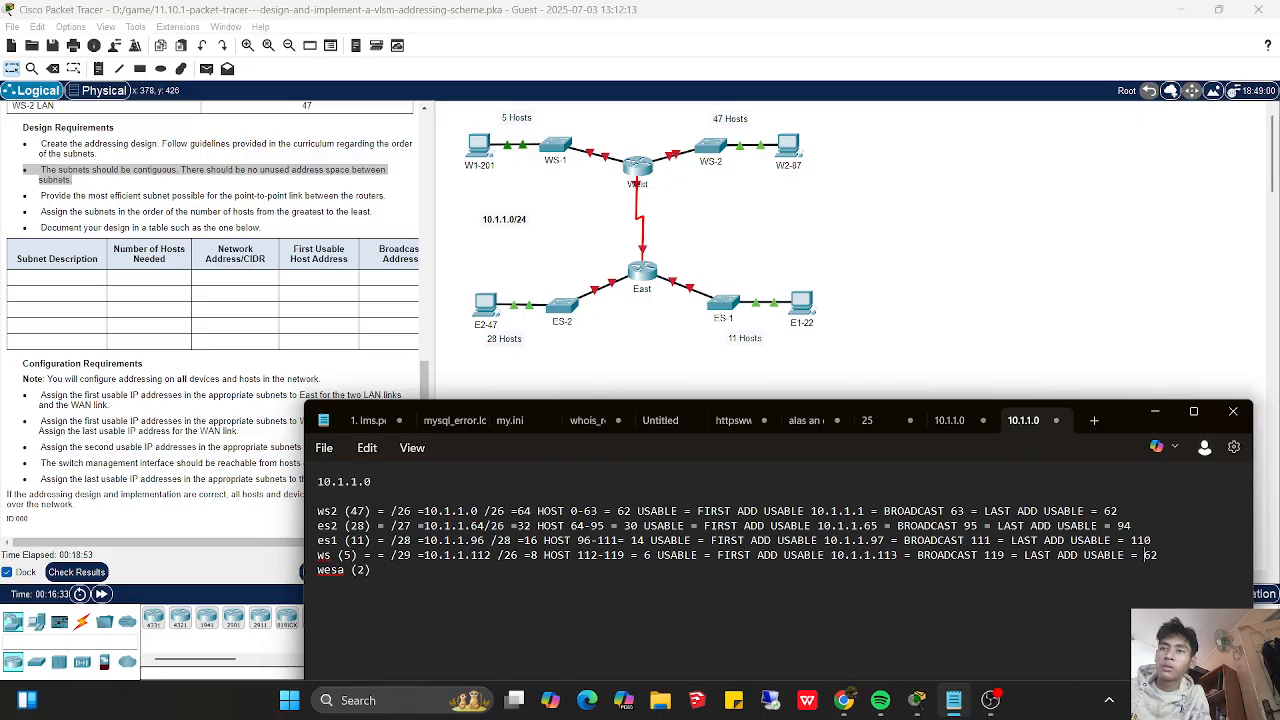
{"action": "key", "text": "Delete"}
{"action": "key", "text": "Delete"}
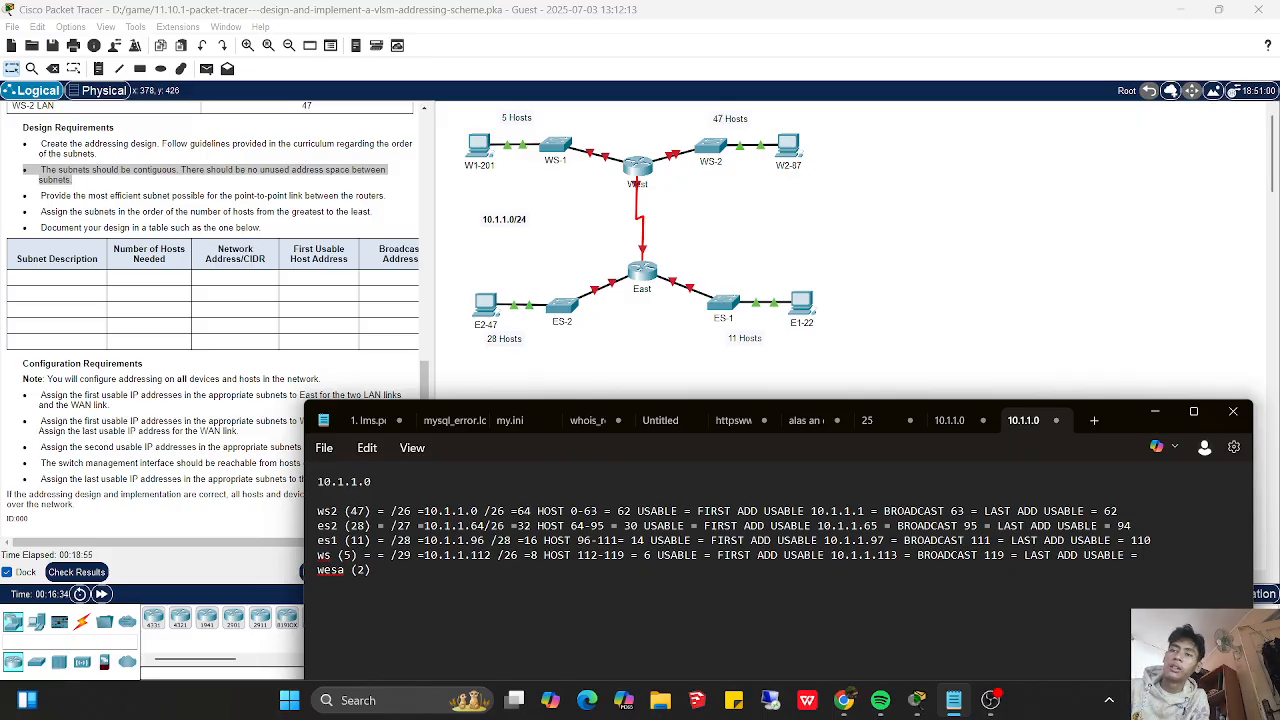
{"action": "type", "text": "118"}
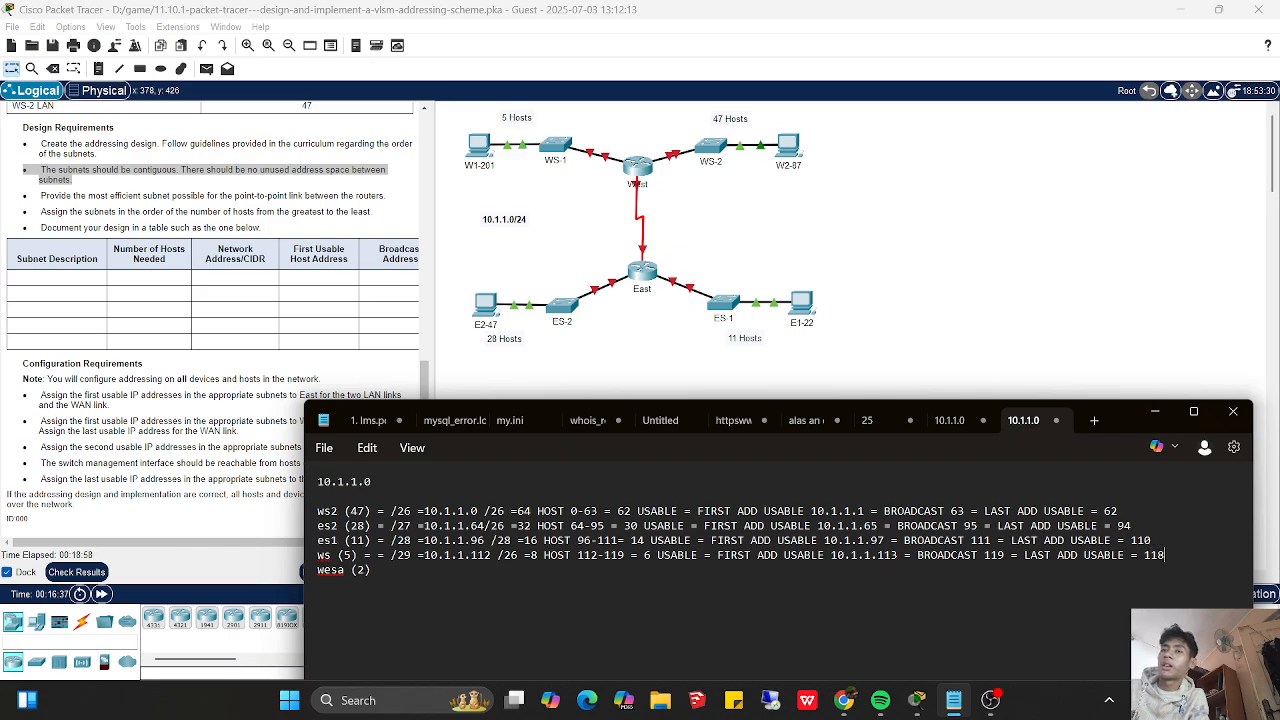
- Remove the duplicate equals sign after the host count on the ws (5) line
{"action": "left_click", "coordinate": [371, 570]}
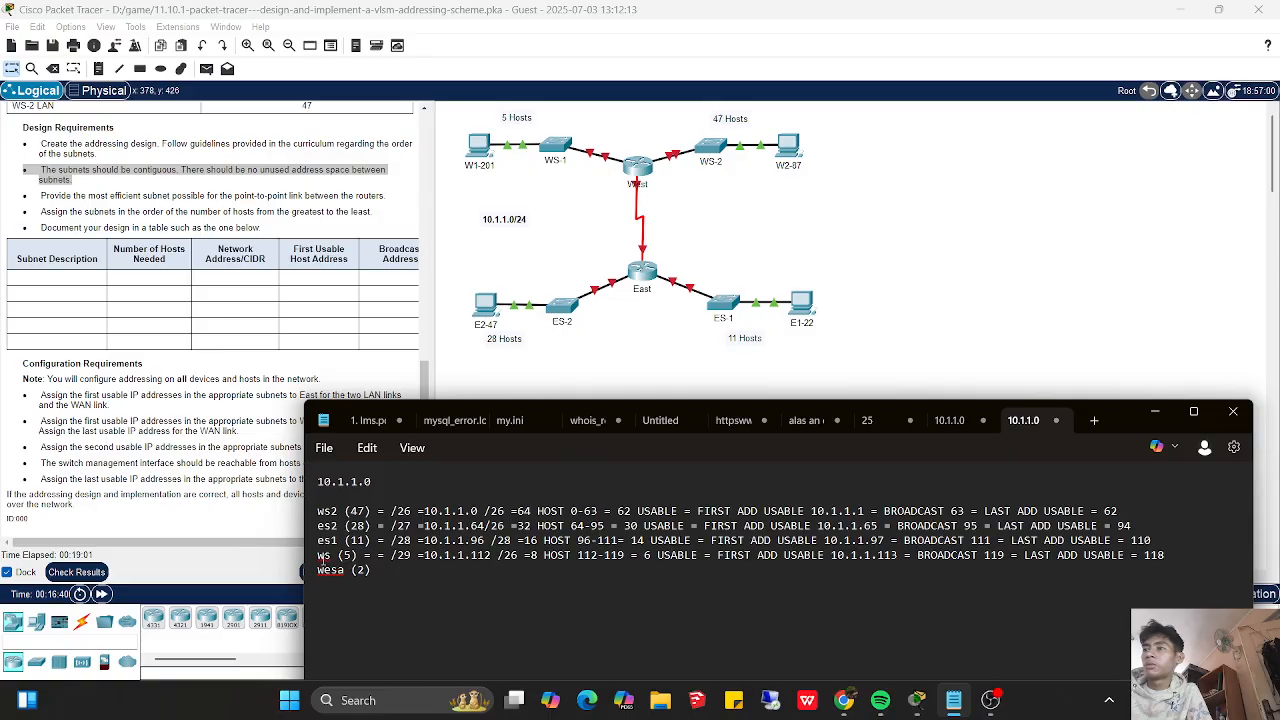
{"action": "key", "text": "Up"}
{"action": "left_click", "coordinate": [371, 560]}
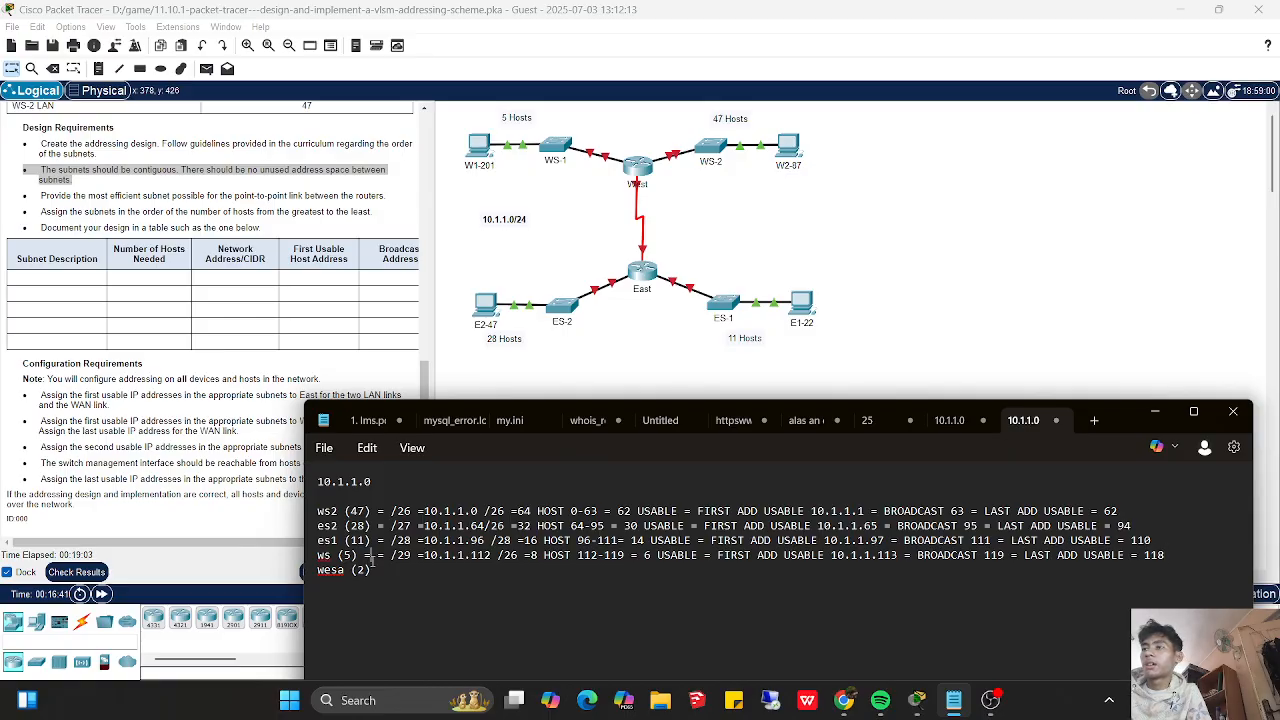
{"action": "key", "text": "BackSpace"}
{"action": "key", "text": "BackSpace"}
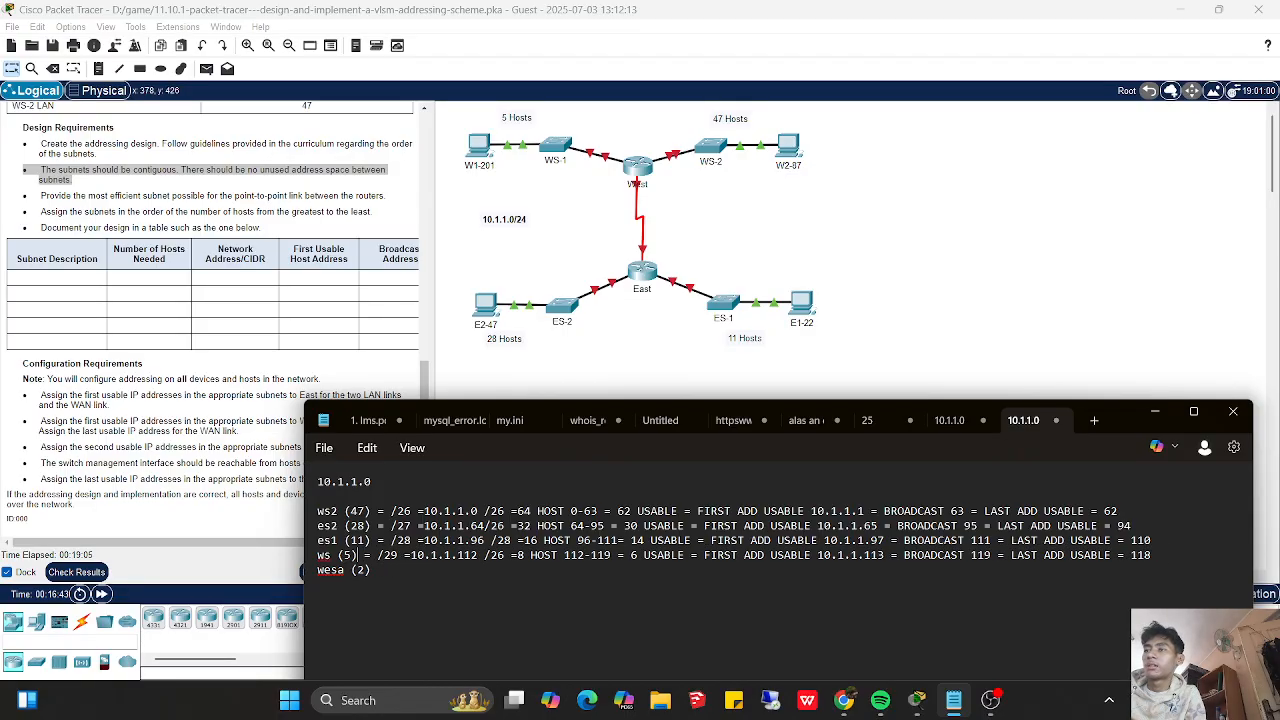
- Paste the copied ws2 addressing details after wesa (2) and set that line's prefix to /30
{"action": "type", "text": "= /26 =10.1.1.0 /26 =64 HOST 0-63 = 62 USABLE = FIRST ADD USABLE 10.1.1.1 = BROADCAST 63 = LAST ADD USABLE = 62"}
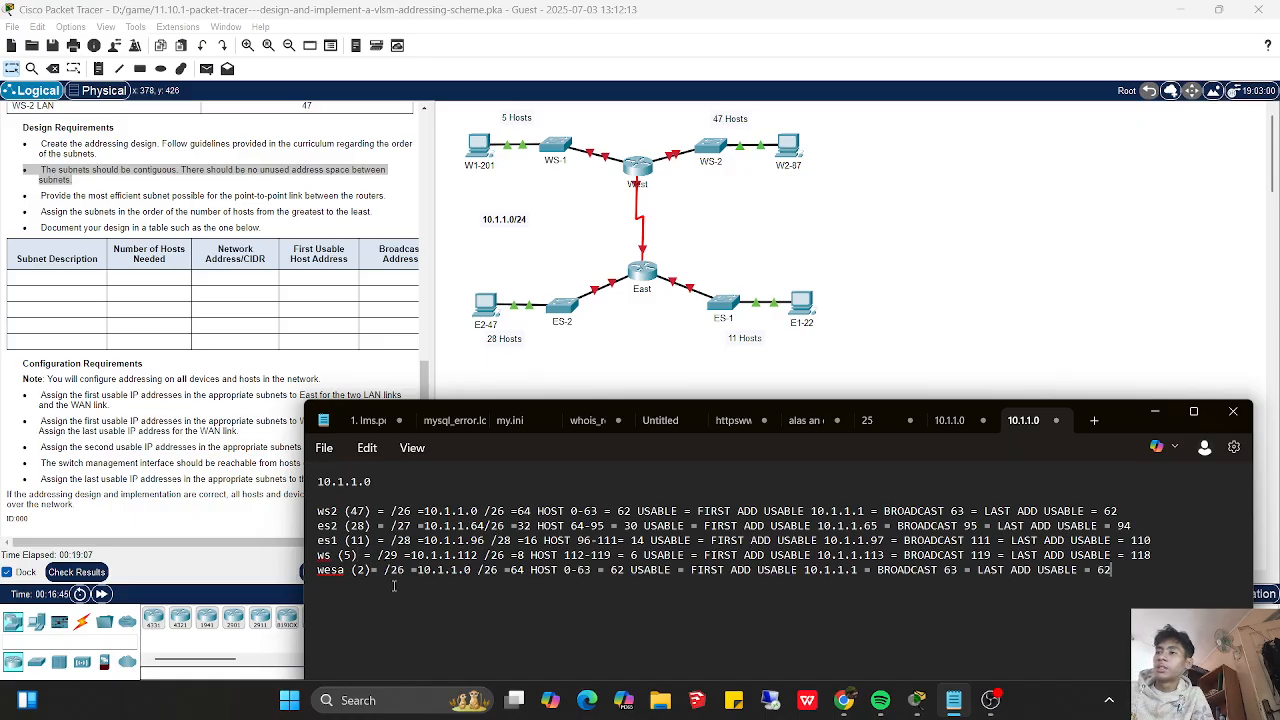
{"action": "left_click", "coordinate": [373, 570]}
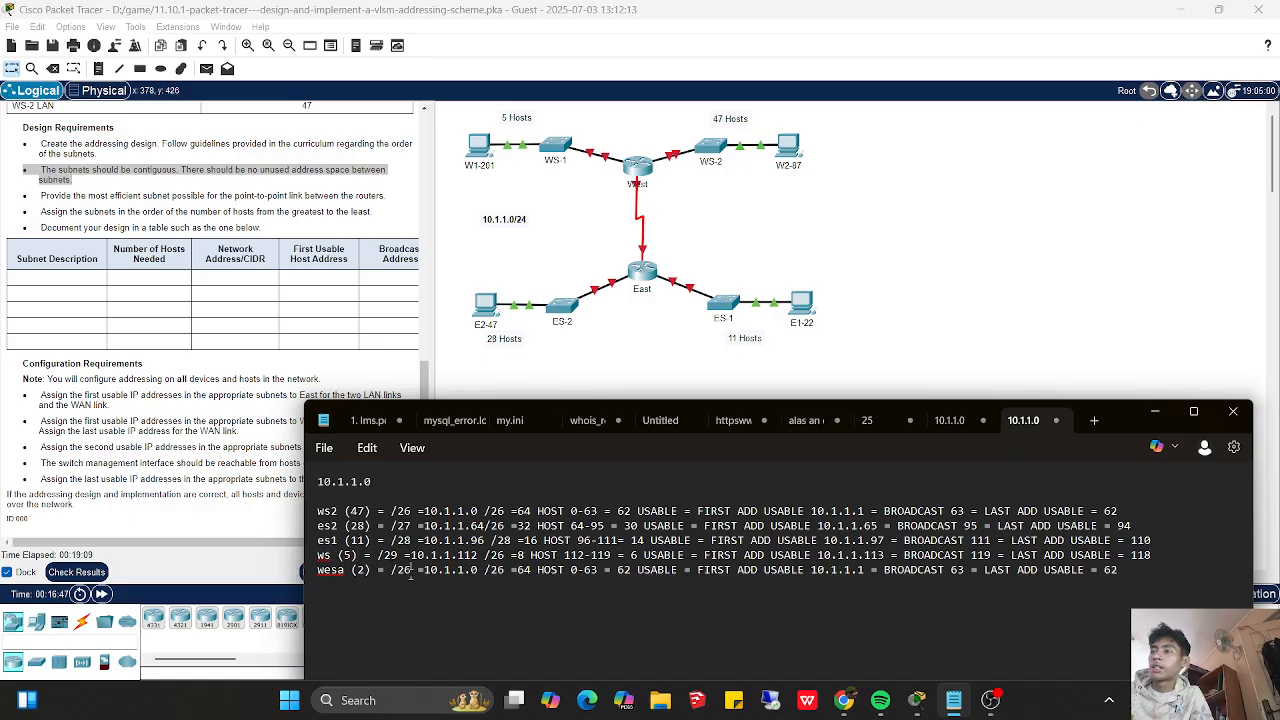
{"action": "left_click", "coordinate": [410, 574]}
{"action": "key", "text": "BackSpace"}
{"action": "key", "text": "BackSpace"}
{"action": "type", "text": "39"}
{"action": "key", "text": "BackSpace"}
{"action": "type", "text": "0"}
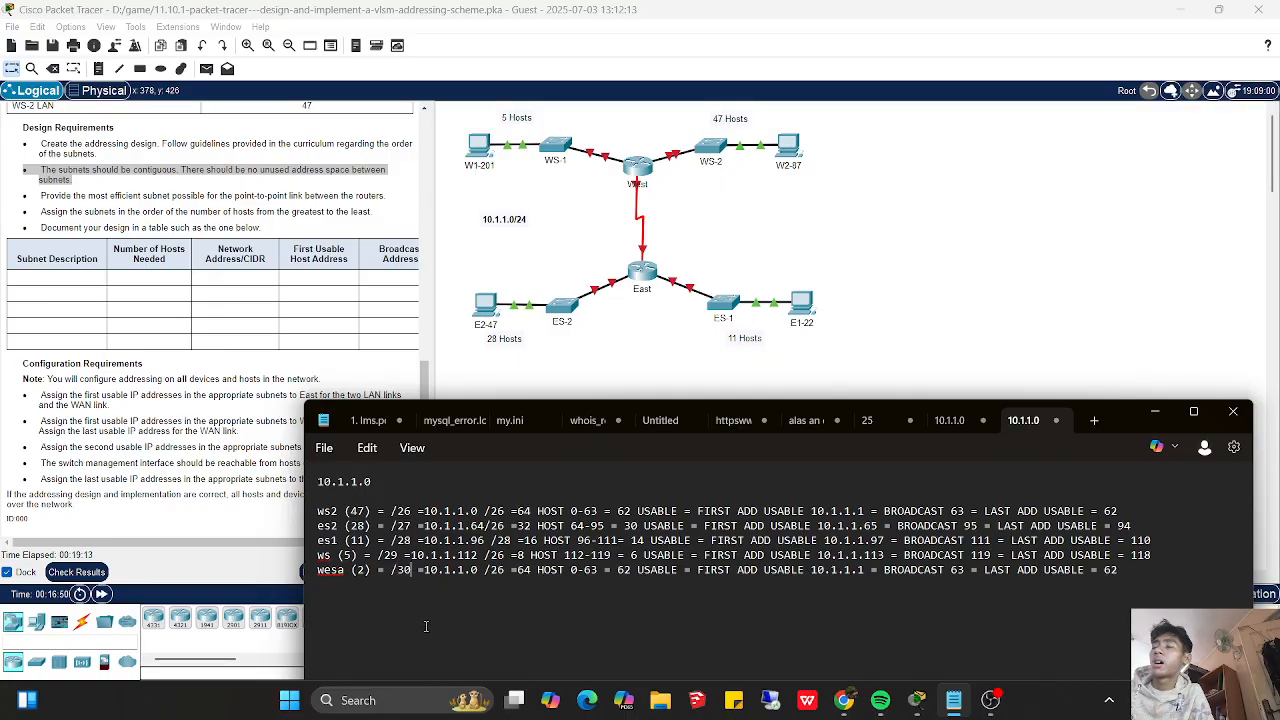
- Set the total host count on the wesa (2) line to 4 and its usable host count to 2
{"action": "left_click", "coordinate": [529, 570]}
{"action": "key", "text": "BackSpace"}
{"action": "key", "text": "BackSpace"}
{"action": "type", "text": "5"}
{"action": "key", "text": "BackSpace"}
{"action": "type", "text": "4"}
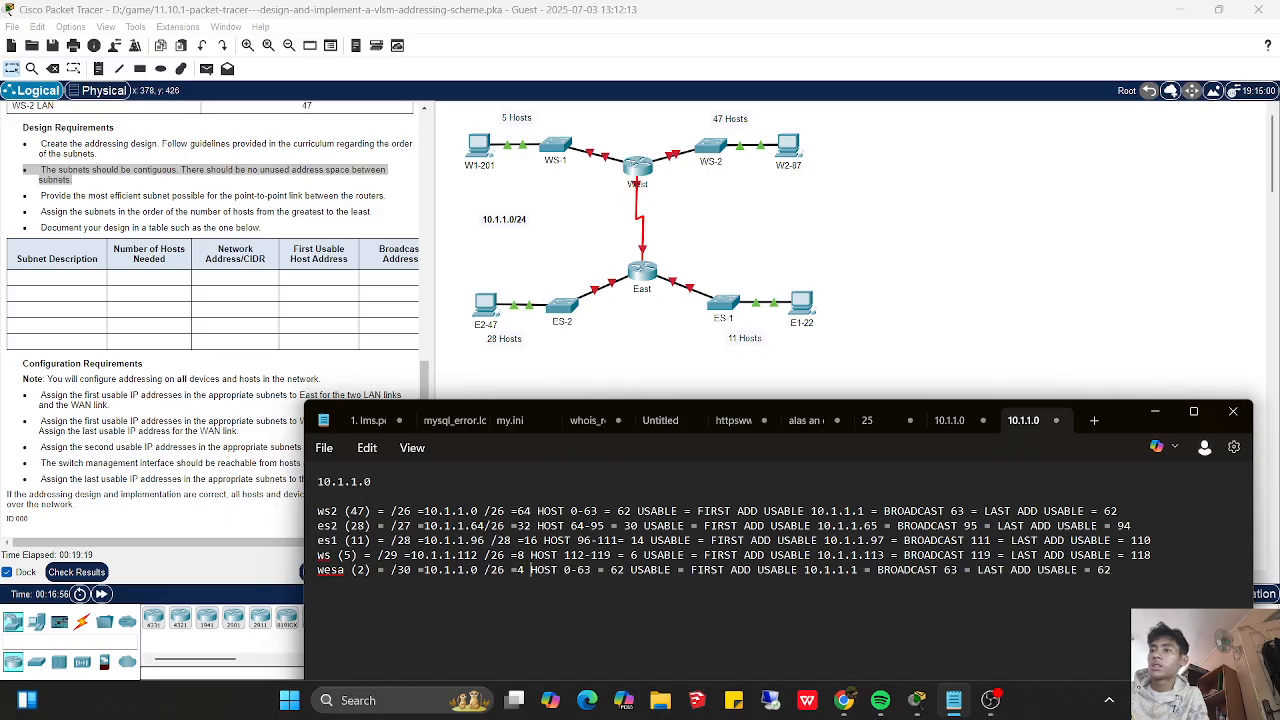
{"action": "key", "text": "BackSpace"}
{"action": "key", "text": "BackSpace"}
{"action": "type", "text": "2"}
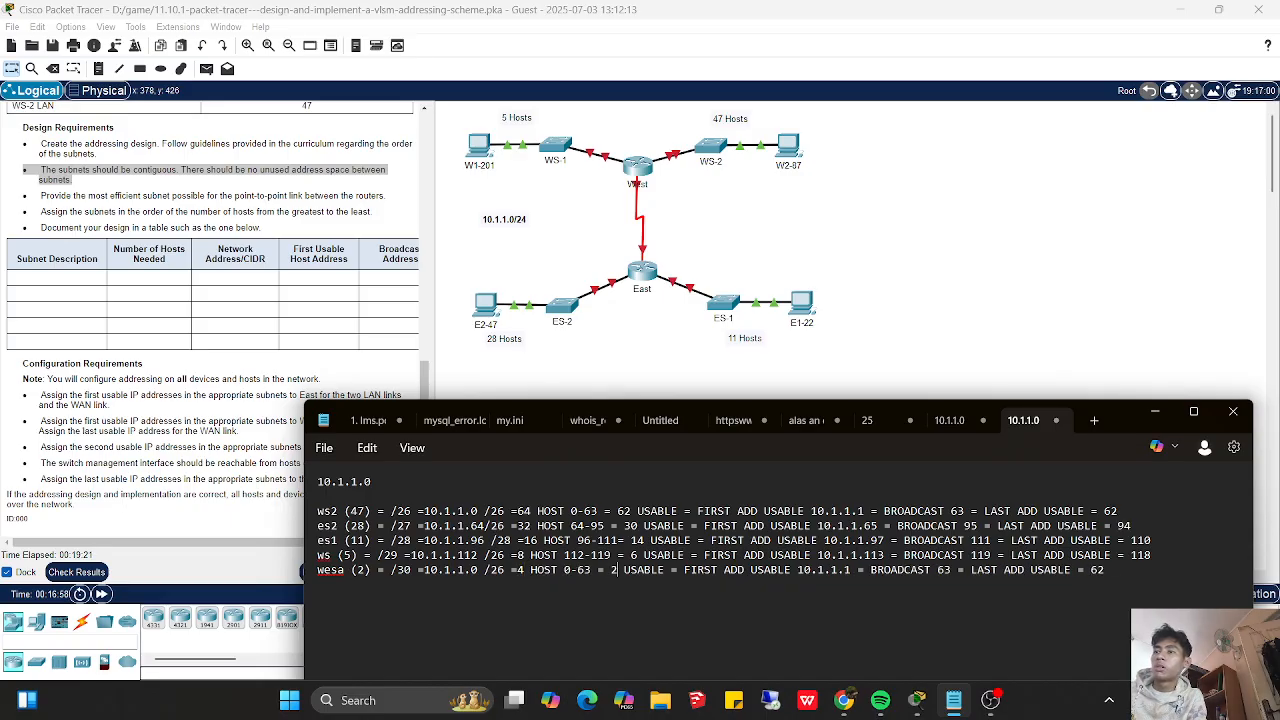
- Change the network address on the wesa (2) line to 10.1.1.123 with prefix /30
{"action": "key", "text": "Left"}
{"action": "key", "text": "Left"}
{"action": "key", "text": "Left"}
{"action": "key", "text": "Left"}
{"action": "key", "text": "Left"}
{"action": "key", "text": "Left"}
{"action": "key", "text": "Left"}
{"action": "key", "text": "Left"}
{"action": "key", "text": "Left"}
{"action": "key", "text": "Left"}
{"action": "key", "text": "Left"}
{"action": "key", "text": "Left"}
{"action": "key", "text": "Left"}
{"action": "key", "text": "Left"}
{"action": "key", "text": "Left"}
{"action": "key", "text": "Left"}
{"action": "key", "text": "Right"}
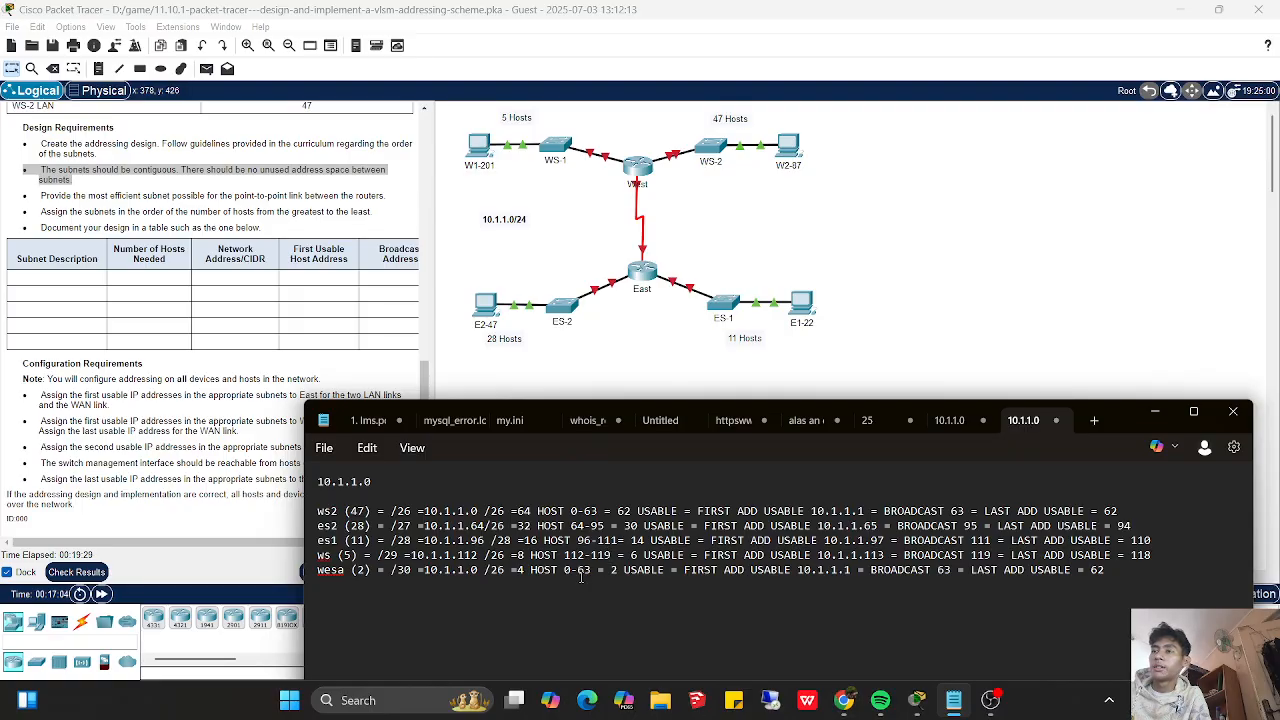
{"action": "left_click", "coordinate": [478, 570]}
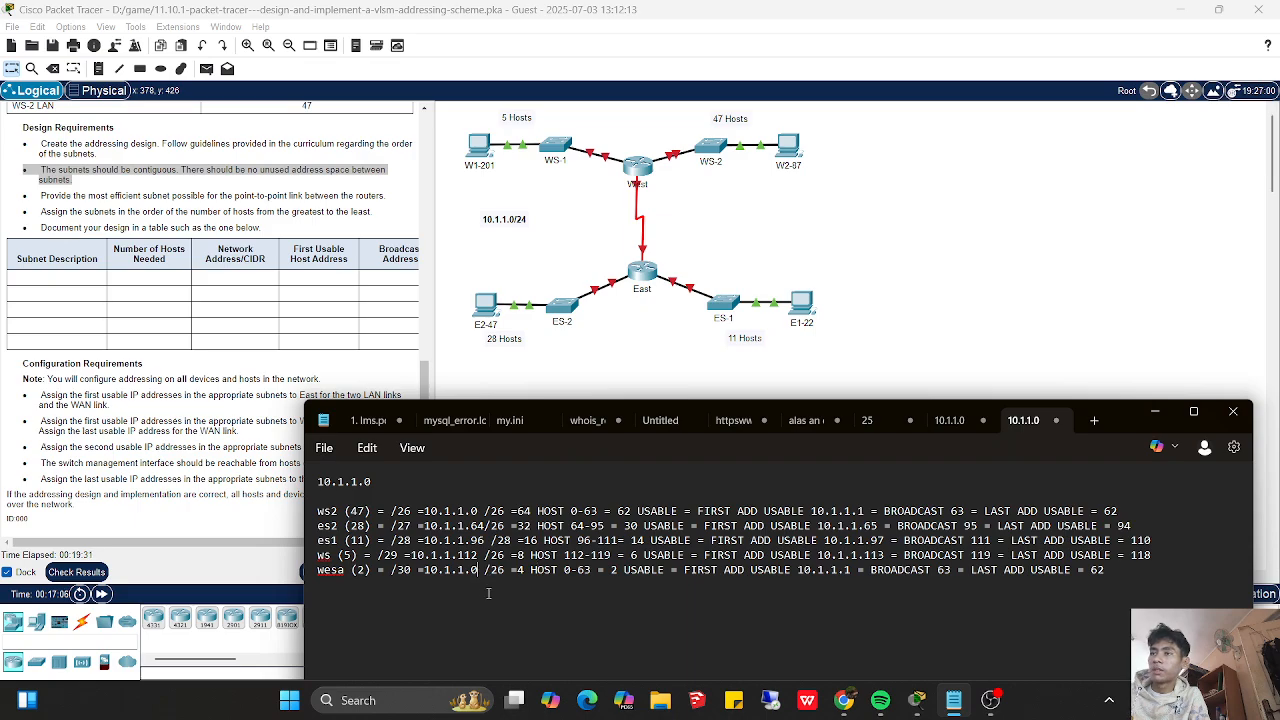
{"action": "key", "text": "BackSpace"}
{"action": "type", "text": "123"}
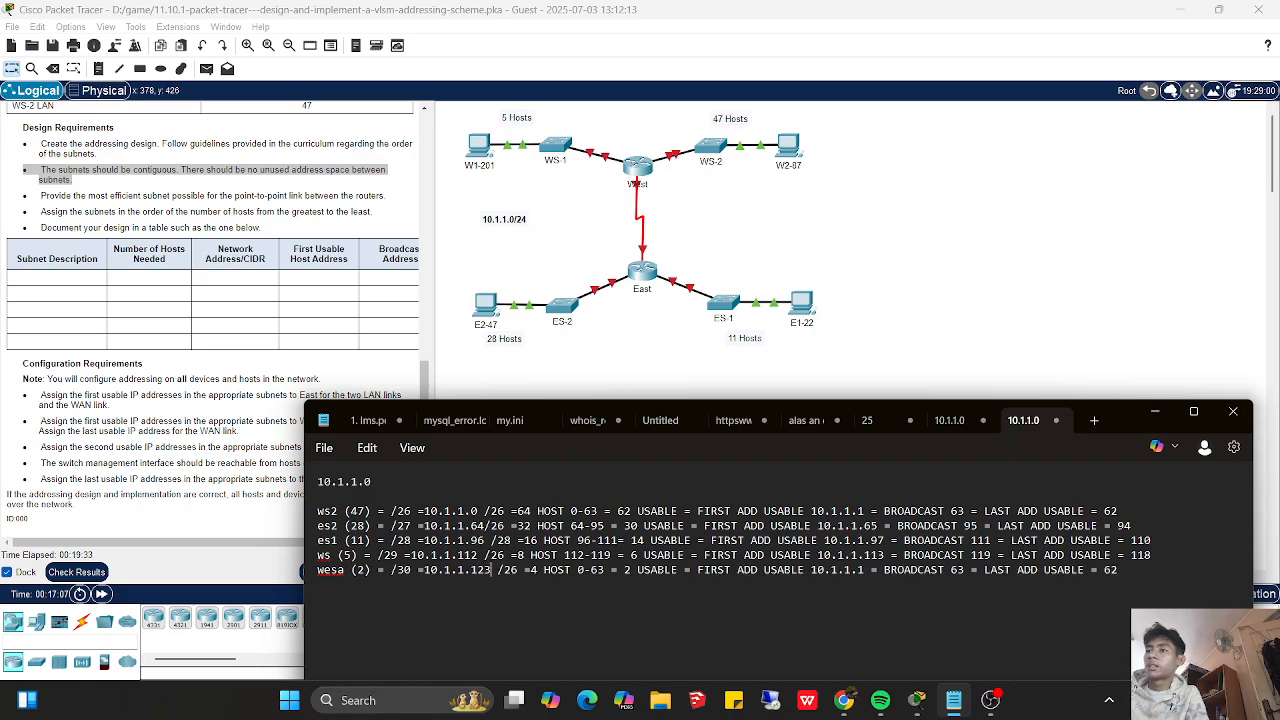
{"action": "key", "text": "Right"}
{"action": "key", "text": "Right"}
{"action": "key", "text": "Right"}
{"action": "key", "text": "Right"}
{"action": "key", "text": "Right"}
{"action": "key", "text": "Left"}
{"action": "key", "text": "Left"}
{"action": "key", "text": "BackSpace"}
{"action": "type", "text": "30"}
{"action": "key", "text": "BackSpace"}
{"action": "key", "text": "BackSpace"}
{"action": "key", "text": "BackSpace"}
{"action": "type", "text": "30"}
- Correct the prefix after the network address to /29 on the ws (5) line and /27 on the es2 (28) line
{"action": "key", "text": "Up"}
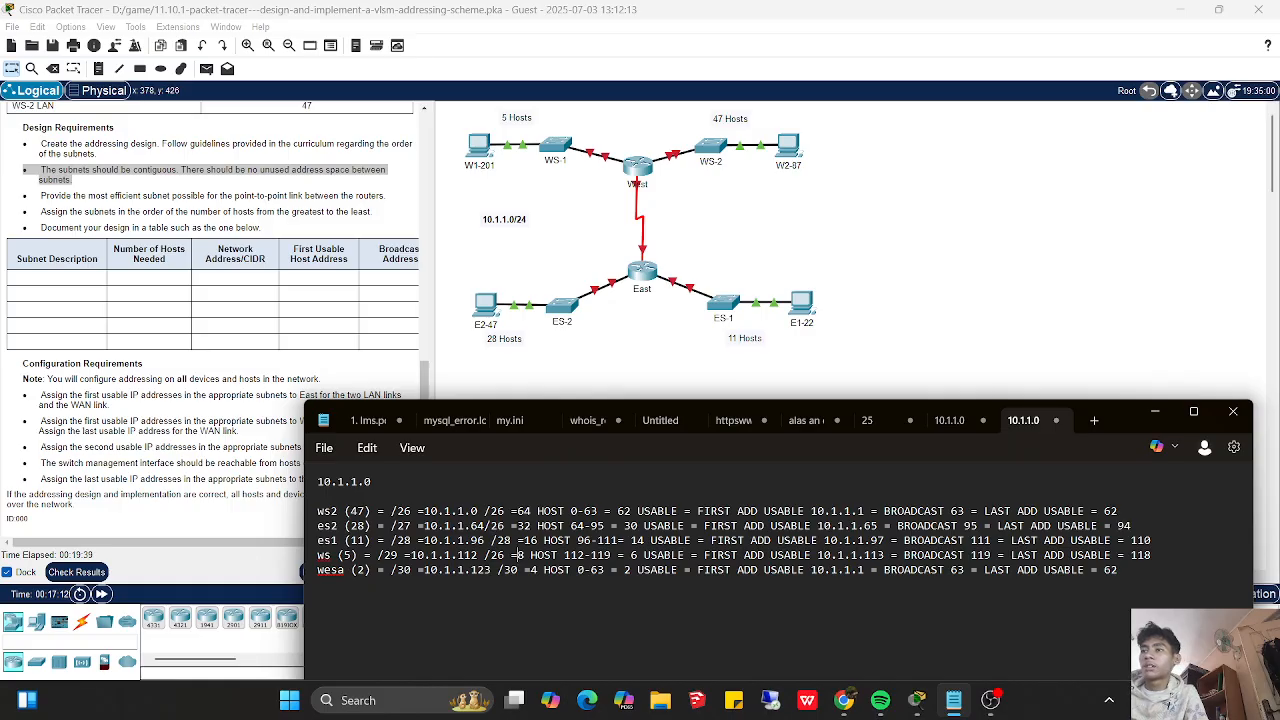
{"action": "key", "text": "BackSpace"}
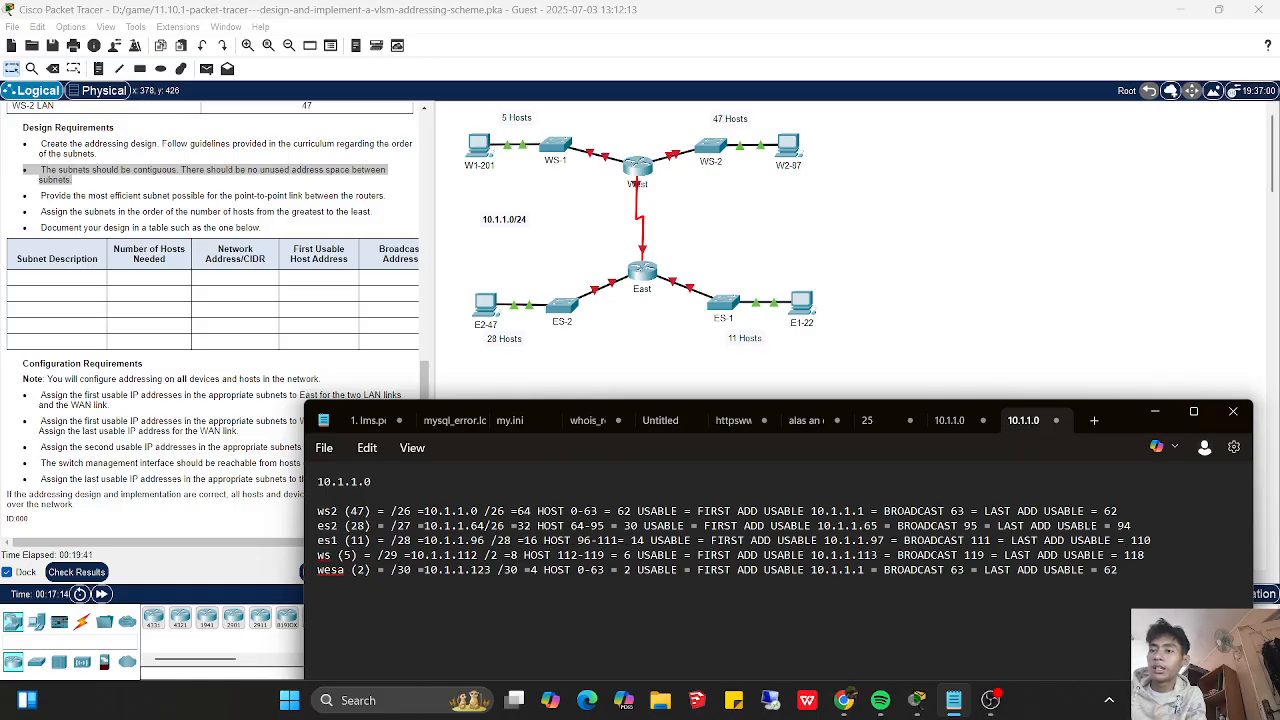
{"action": "type", "text": "9"}
{"action": "key", "text": "Up"}
{"action": "key", "text": "Up"}
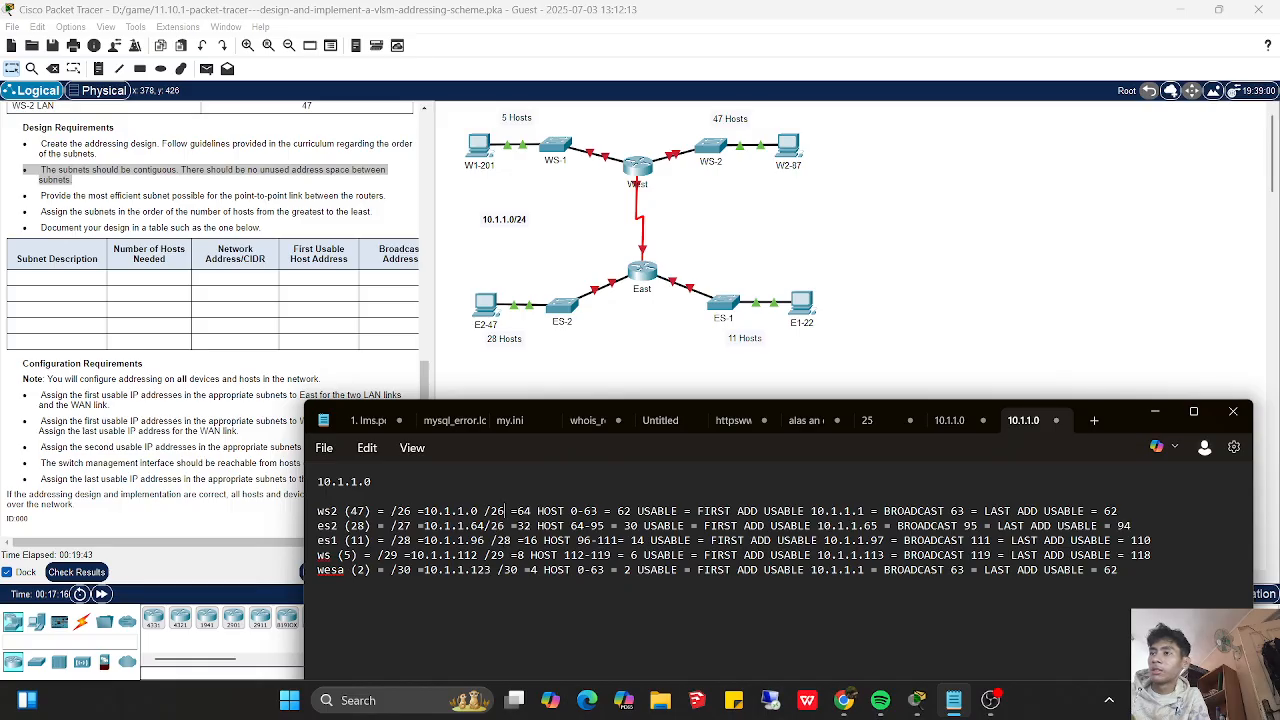
{"action": "key", "text": "BackSpace"}
{"action": "type", "text": "7"}
{"action": "key", "text": "Down"}
{"action": "key", "text": "Down"}
{"action": "key", "text": "Down"}
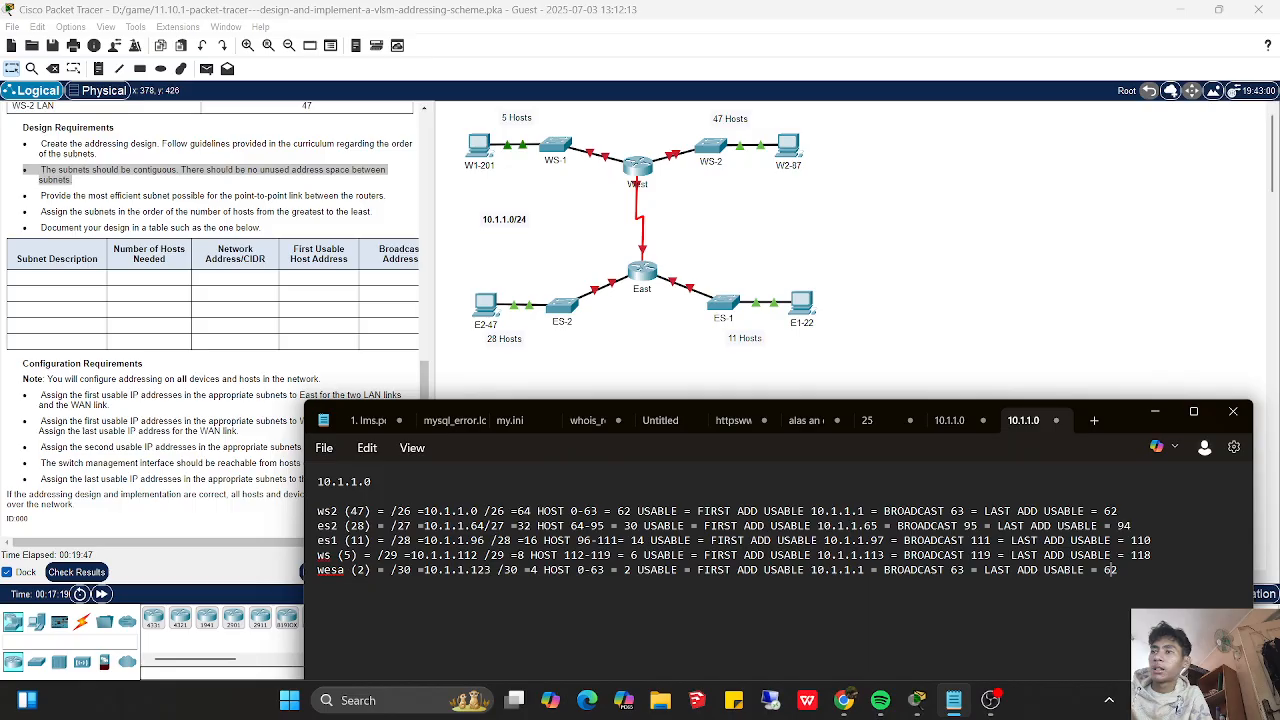
- Start the address range on the wesa (2) line at 120 and change its network address to 10.1.1.120
{"action": "left_click", "coordinate": [585, 572]}
{"action": "key", "text": "BackSpace"}
{"action": "type", "text": "1"}
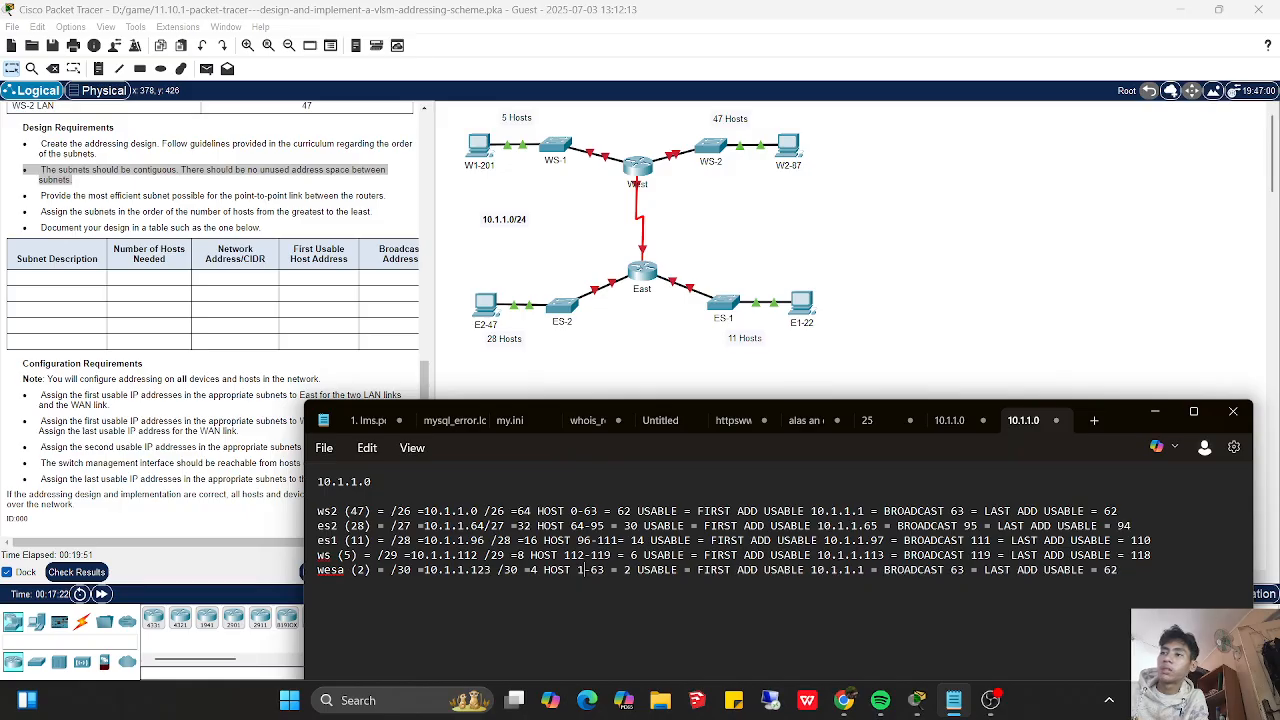
{"action": "type", "text": "20"}
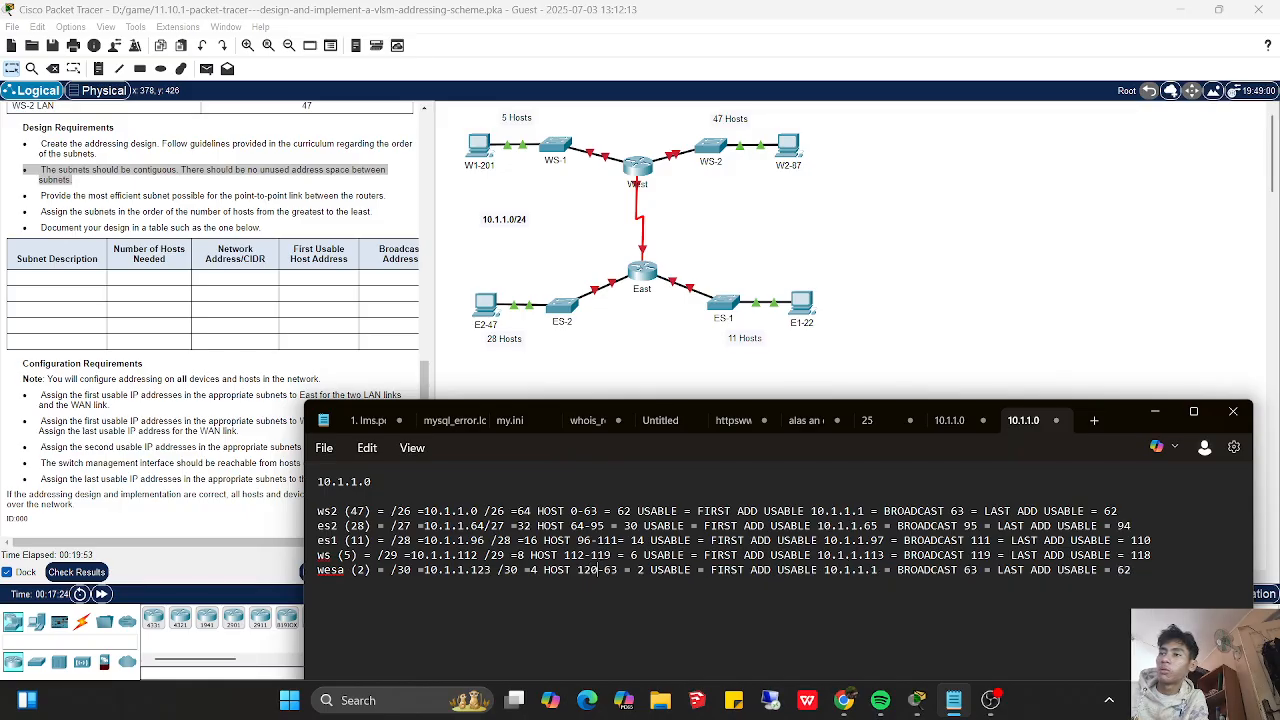
{"action": "left_click", "coordinate": [486, 570]}
{"action": "key", "text": "BackSpace"}
{"action": "type", "text": "0"}
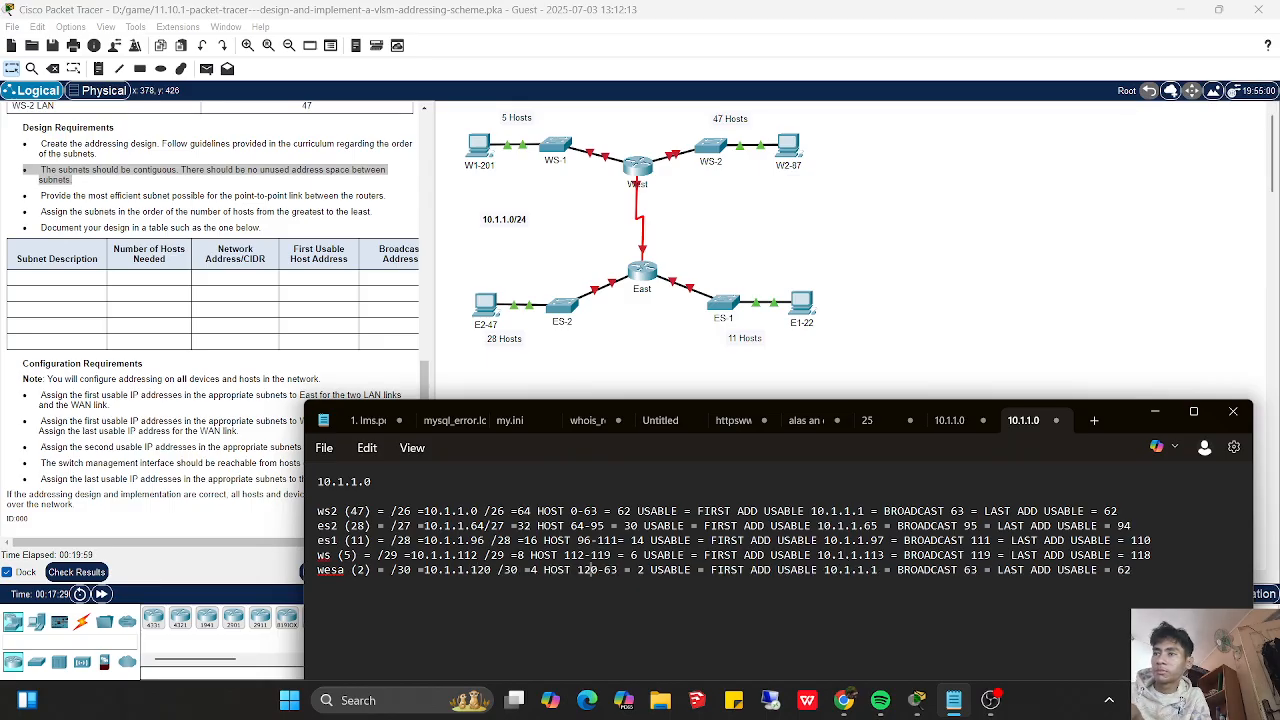
- Set the end of the address range on the wesa (2) line to 123
{"action": "left_click", "coordinate": [618, 570]}
{"action": "key", "text": "BackSpace"}
{"action": "key", "text": "BackSpace"}
{"action": "type", "text": "123"}
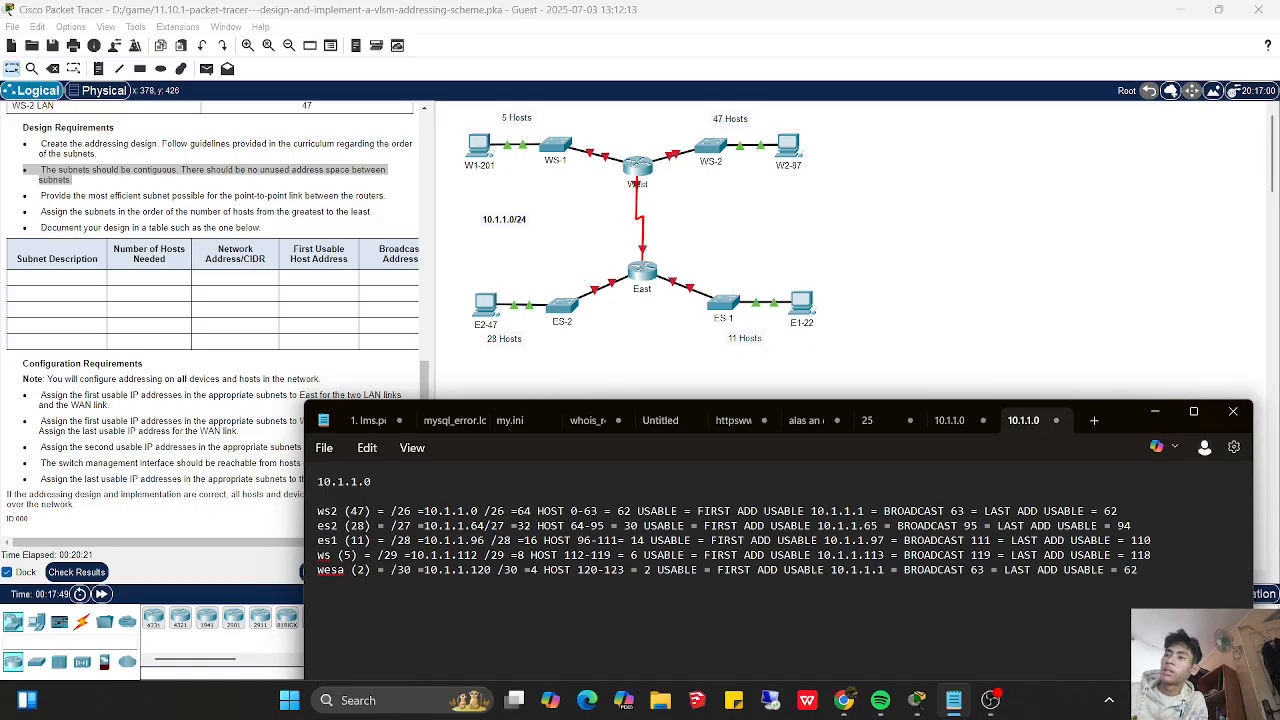
- Change the first usable address on the wesa (2) line to 10.1.1.121
{"action": "key", "text": "Right"}
{"action": "key", "text": "Right"}
{"action": "key", "text": "Right"}
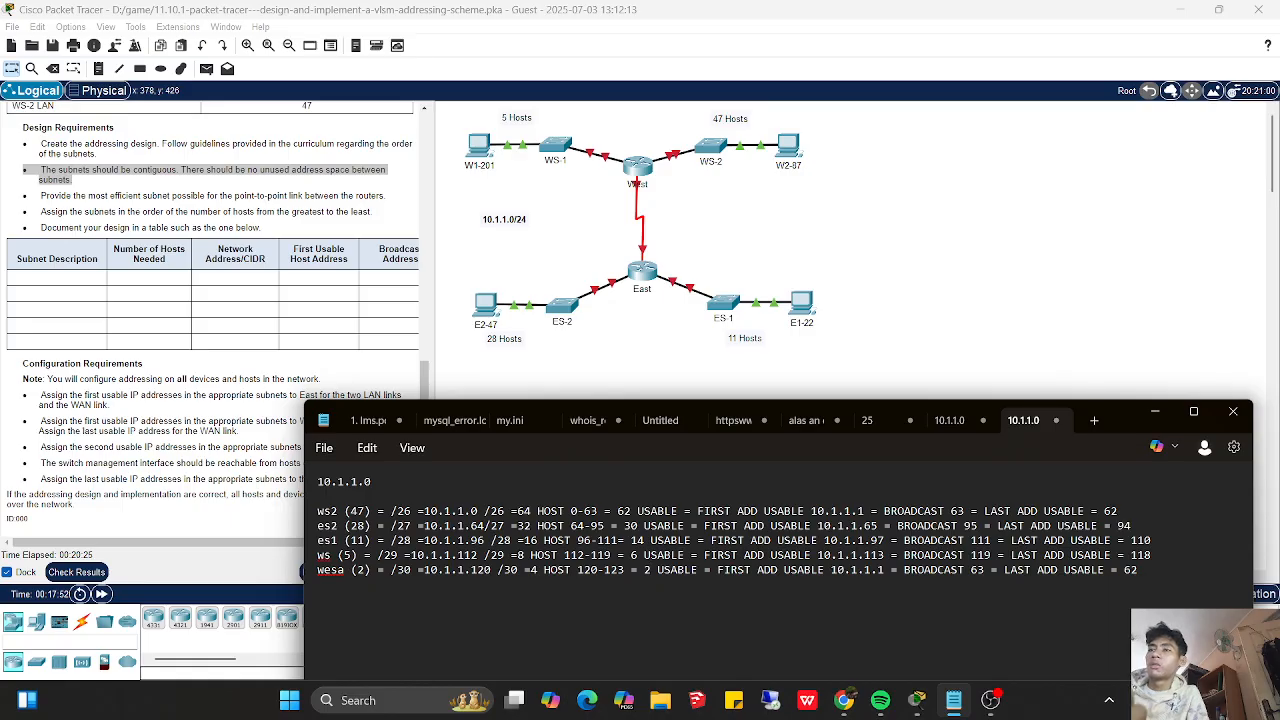
{"action": "key", "text": "Right"}
{"action": "key", "text": "Right"}
{"action": "key", "text": "Right"}
{"action": "key", "text": "Right"}
{"action": "key", "text": "Right"}
{"action": "key", "text": "Right"}
{"action": "key", "text": "Right"}
{"action": "key", "text": "Right"}
{"action": "key", "text": "Right"}
{"action": "key", "text": "Right"}
{"action": "key", "text": "Right"}
{"action": "key", "text": "Right"}
{"action": "key", "text": "Right"}
{"action": "key", "text": "Right"}
{"action": "key", "text": "Right"}
{"action": "key", "text": "Right"}
{"action": "key", "text": "Right"}
{"action": "key", "text": "Right"}
{"action": "key", "text": "Right"}
{"action": "key", "text": "Right"}
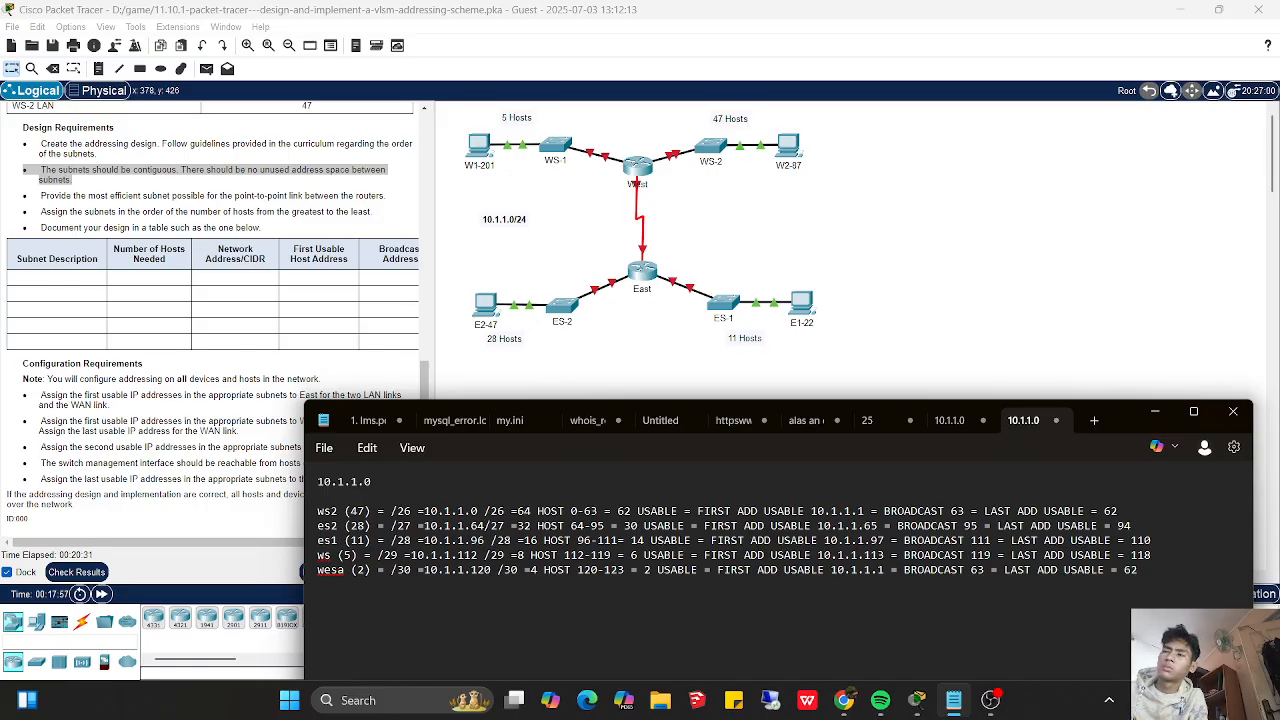
{"action": "type", "text": "21"}
- Set the broadcast on the wesa (2) line to 123 and its last usable address to 122
{"action": "key", "text": "Right"}
{"action": "key", "text": "Right"}
{"action": "key", "text": "Right"}
{"action": "key", "text": "Right"}
{"action": "key", "text": "Right"}
{"action": "key", "text": "Right"}
{"action": "key", "text": "Right"}
{"action": "key", "text": "Right"}
{"action": "key", "text": "Right"}
{"action": "key", "text": "Right"}
{"action": "key", "text": "Right"}
{"action": "key", "text": "Right"}
{"action": "key", "text": "Right"}
{"action": "key", "text": "Right"}
{"action": "key", "text": "Right"}
{"action": "key", "text": "Left"}
{"action": "key", "text": "BackSpace"}
{"action": "key", "text": "BackSpace"}
{"action": "type", "text": "123"}
{"action": "key", "text": "Right"}
{"action": "key", "text": "Right"}
{"action": "key", "text": "Right"}
{"action": "key", "text": "Right"}
{"action": "key", "text": "Right"}
{"action": "key", "text": "Right"}
{"action": "key", "text": "Right"}
{"action": "key", "text": "Right"}
{"action": "key", "text": "Right"}
{"action": "key", "text": "Right"}
{"action": "key", "text": "Right"}
{"action": "key", "text": "Right"}
{"action": "key", "text": "Right"}
{"action": "key", "text": "Right"}
{"action": "key", "text": "Right"}
{"action": "key", "text": "Right"}
{"action": "key", "text": "Right"}
{"action": "key", "text": "BackSpace"}
{"action": "key", "text": "BackSpace"}
{"action": "type", "text": "122"}
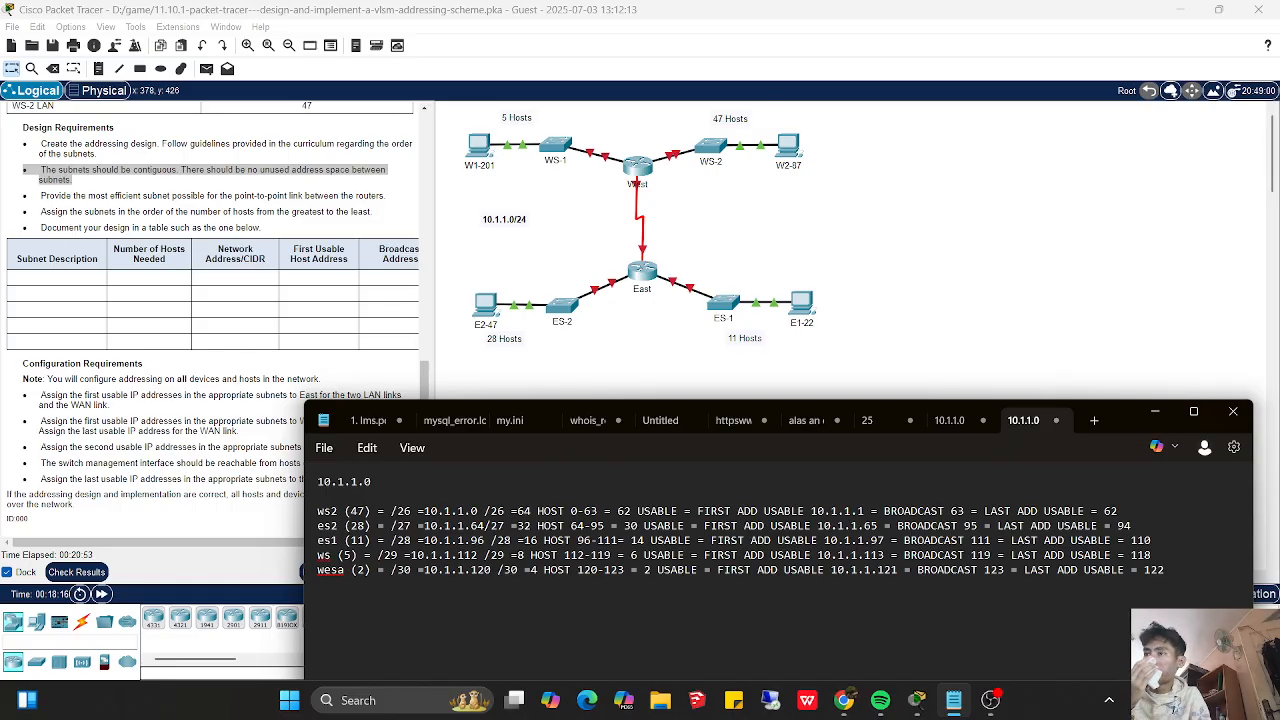
- Return to the Addressing Table at the beginning of the Packet Tracer activity instructions
{"action": "left_click", "coordinate": [431, 377]}
{"action": "scroll", "coordinate": [422, 314], "scroll_direction": "up", "scroll_amount": 2}
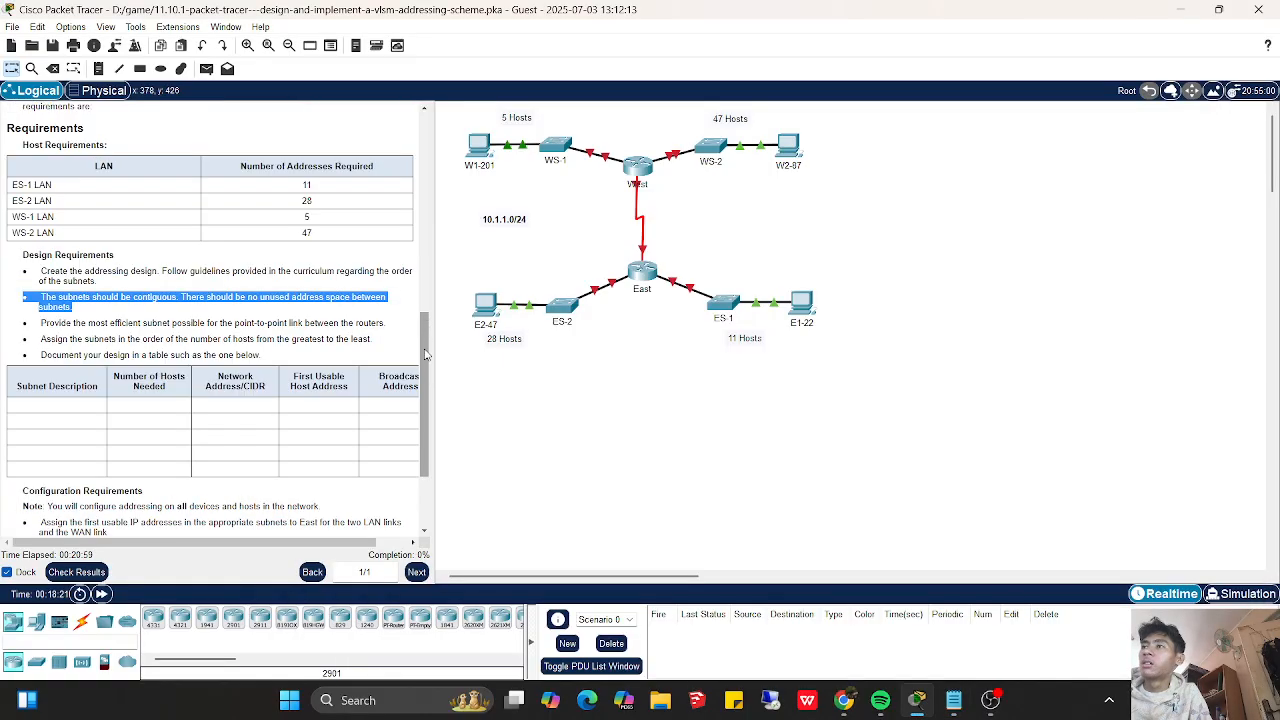
{"action": "left_click_drag", "start_coordinate": [422, 314], "coordinate": [420, 90]}
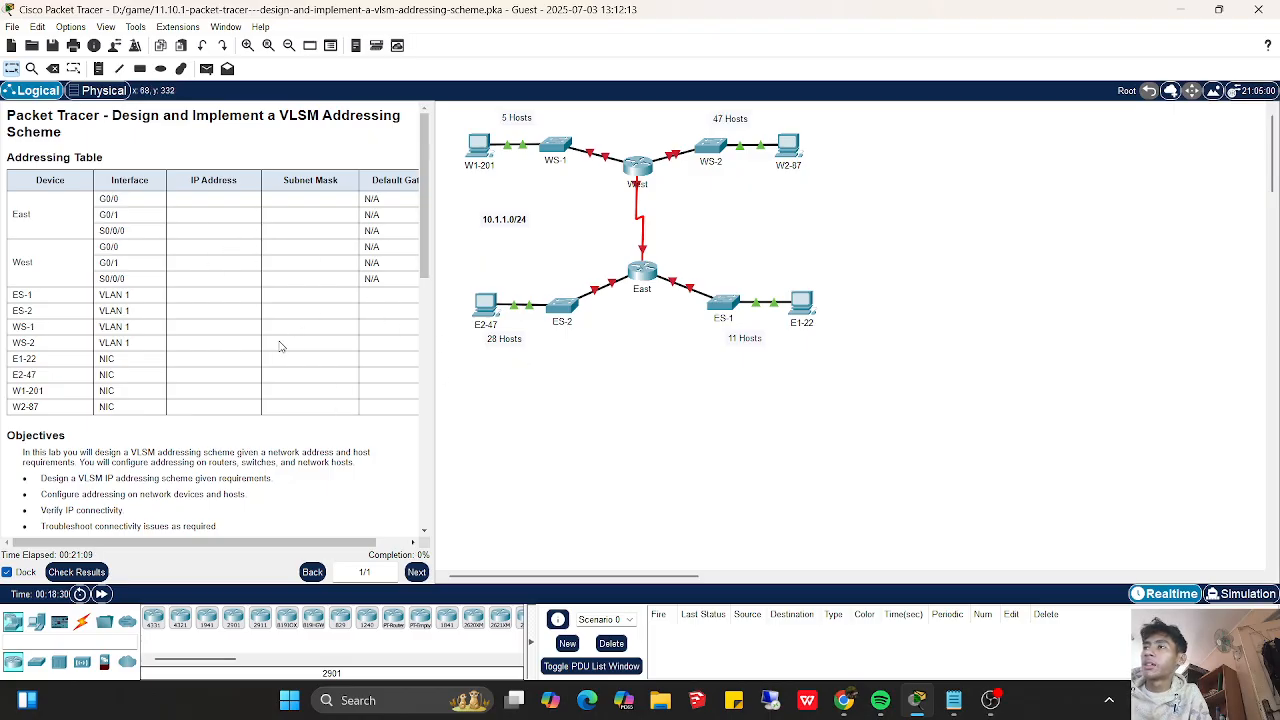
- Bring the subnet notes back up in Notepad and insert a blank line above the wesa (2) line
{"action": "left_click", "coordinate": [958, 705]}
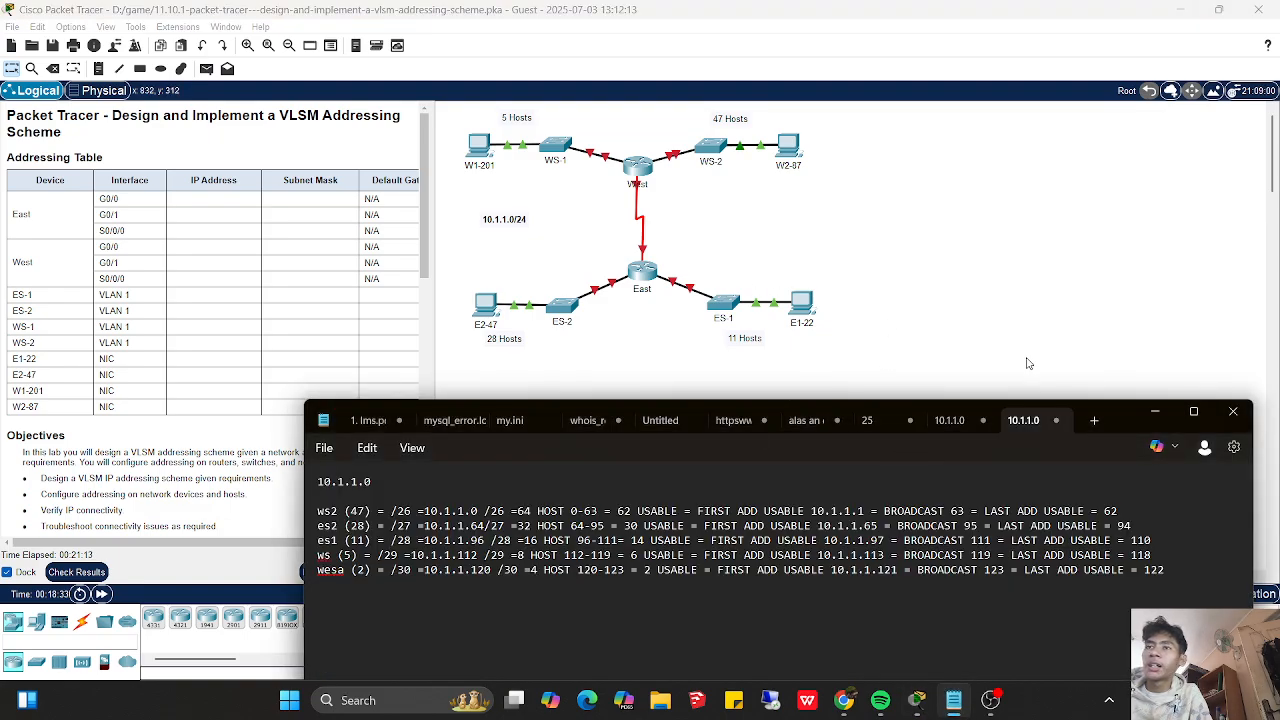
{"action": "left_click_drag", "start_coordinate": [1130, 414], "coordinate": [850, 380]}
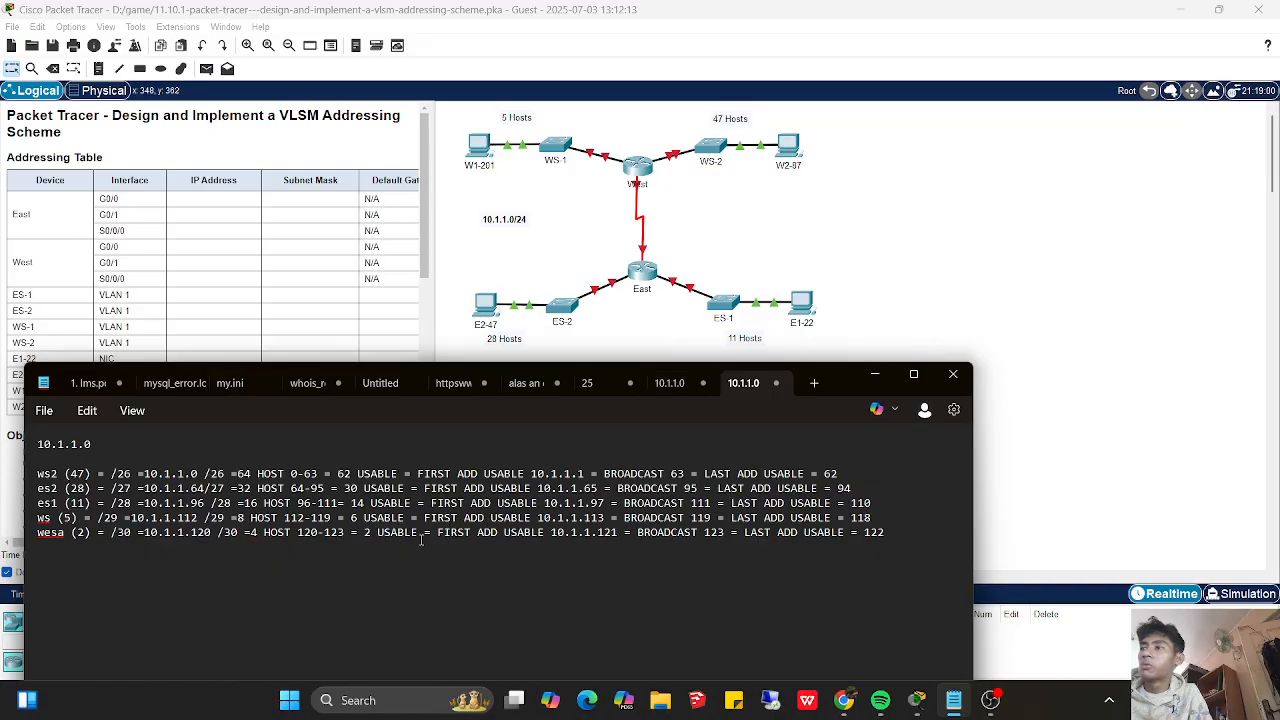
{"action": "key", "text": "Return"}
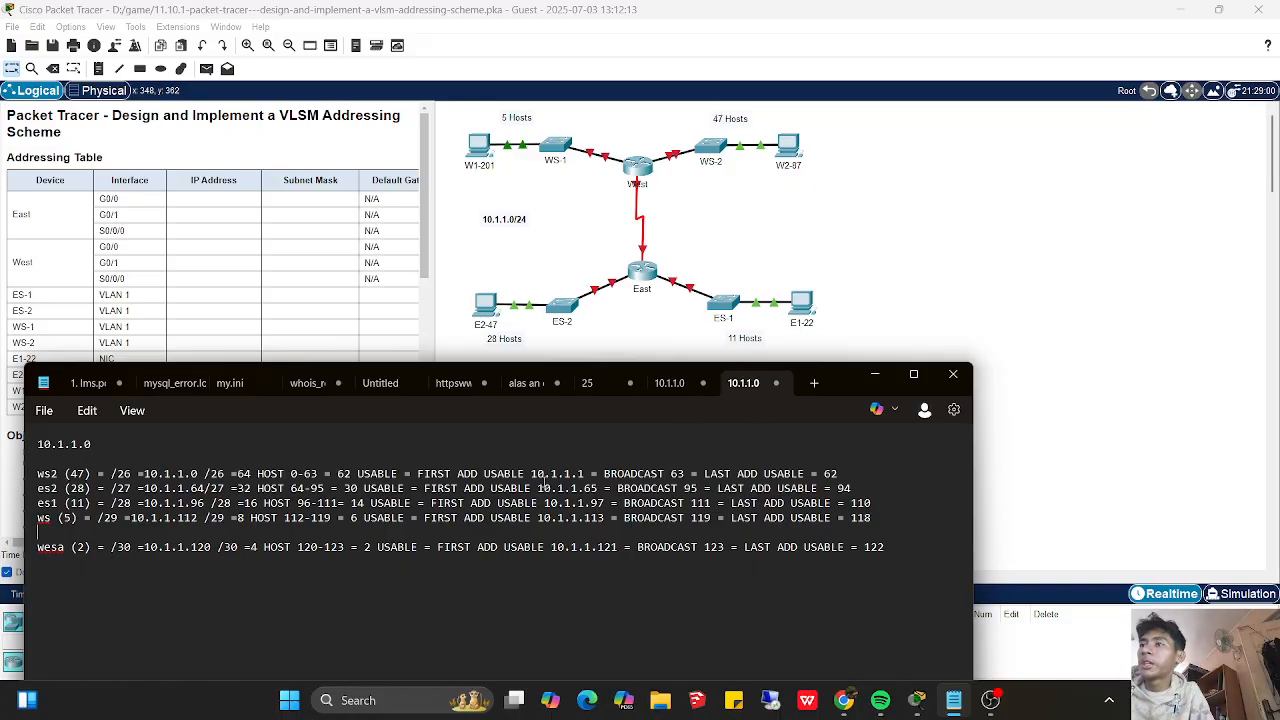
{"action": "left_click_drag", "start_coordinate": [844, 386], "coordinate": [1137, 406]}
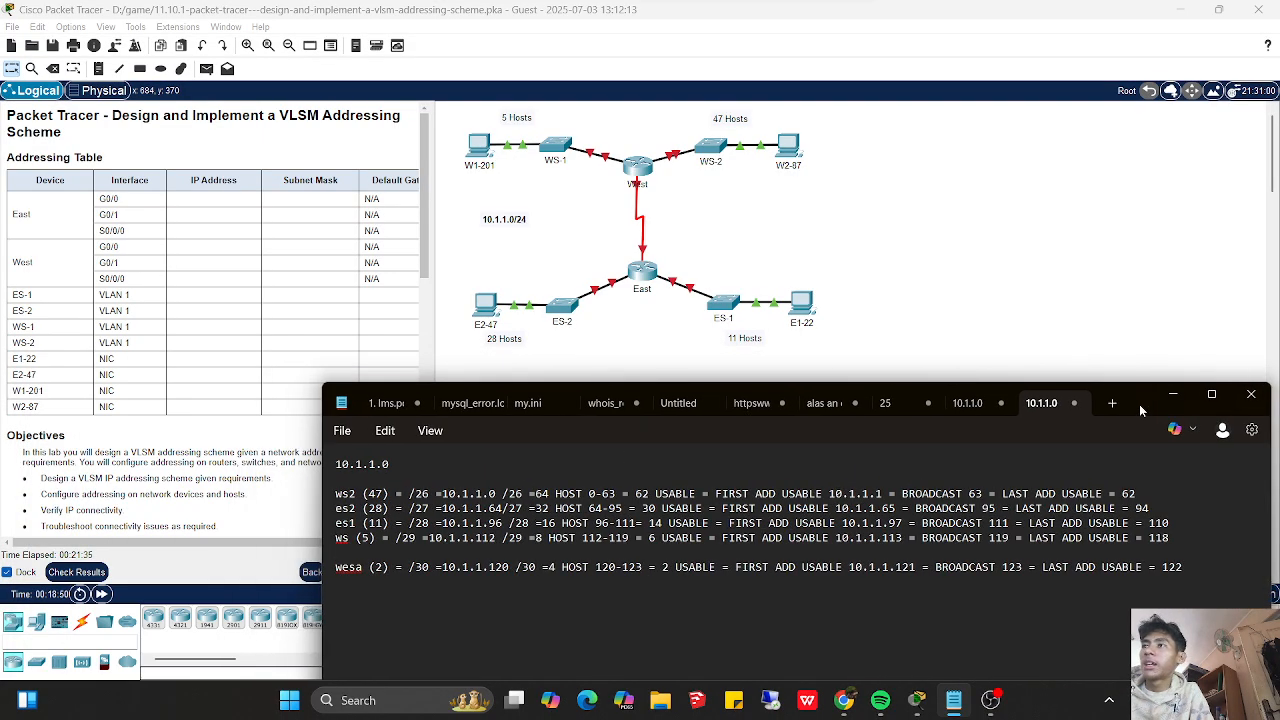
- Review the Configuration Requirements in the Packet Tracer instructions, and put the Packet Tracer window away
{"action": "left_click", "coordinate": [428, 318]}
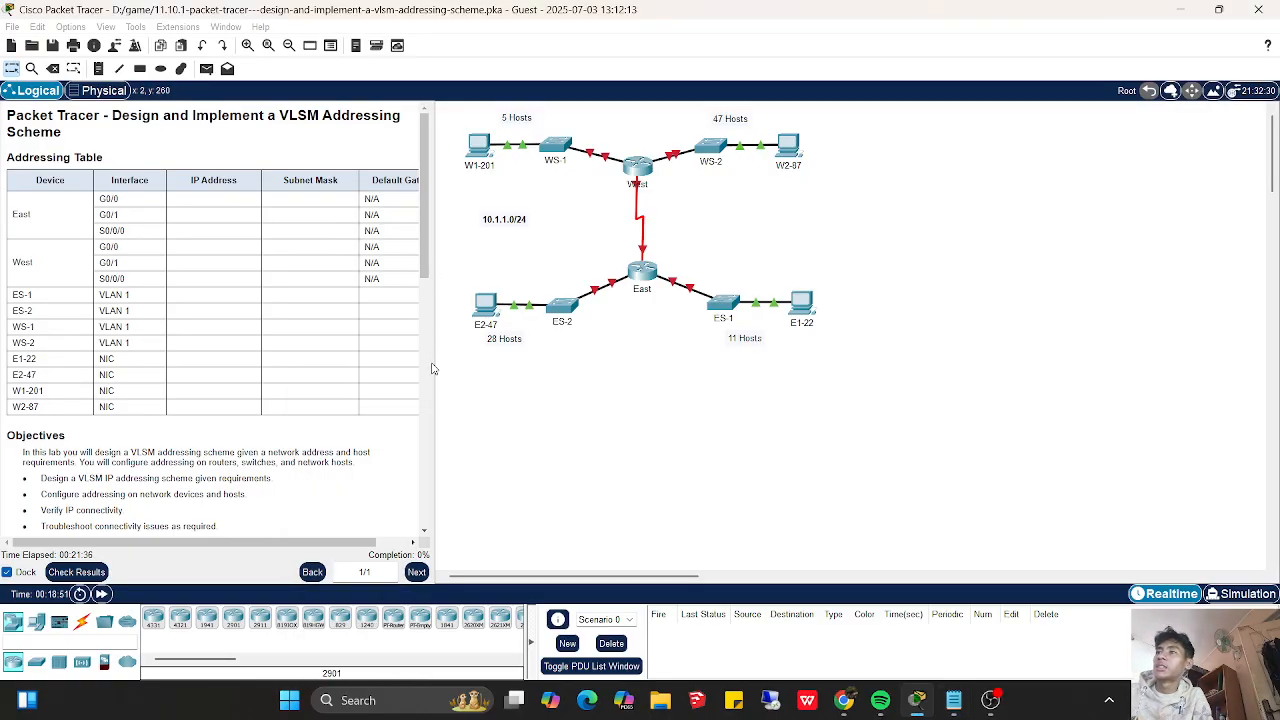
{"action": "scroll", "coordinate": [430, 268], "scroll_direction": "down", "scroll_amount": 5}
{"action": "scroll", "coordinate": [449, 509], "scroll_direction": "down", "scroll_amount": 12}
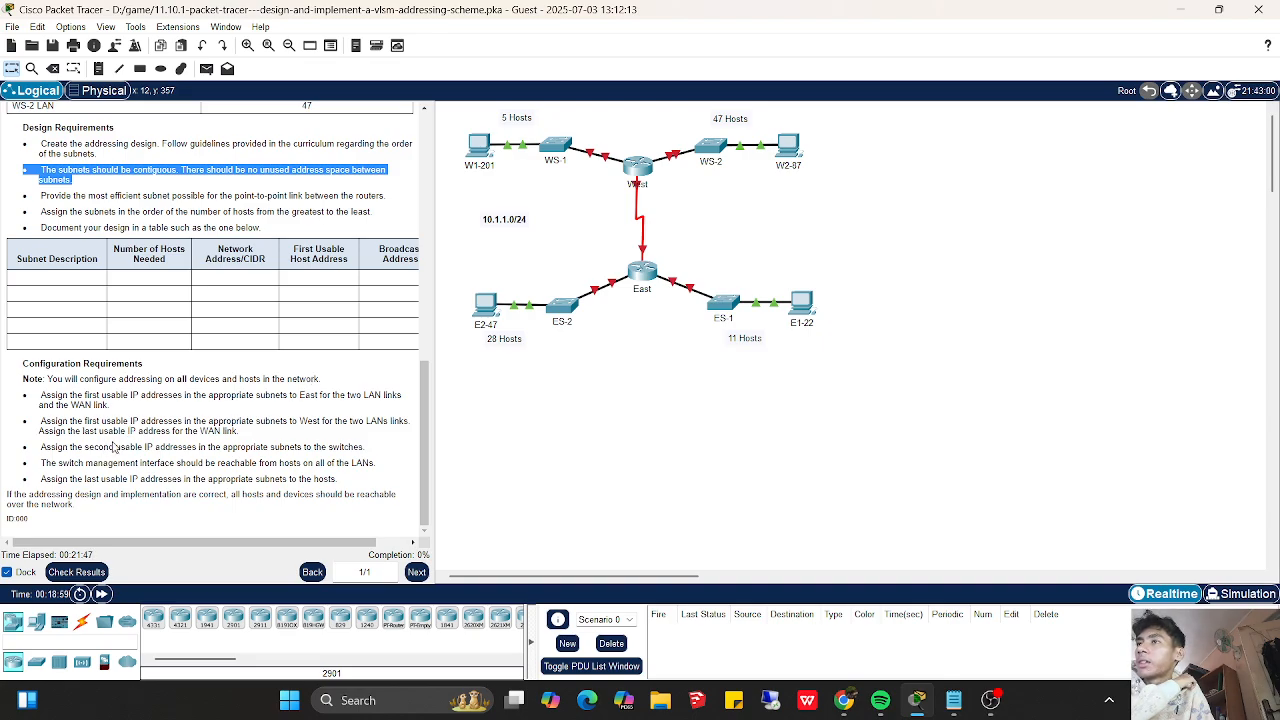
{"action": "left_click", "coordinate": [917, 700]}
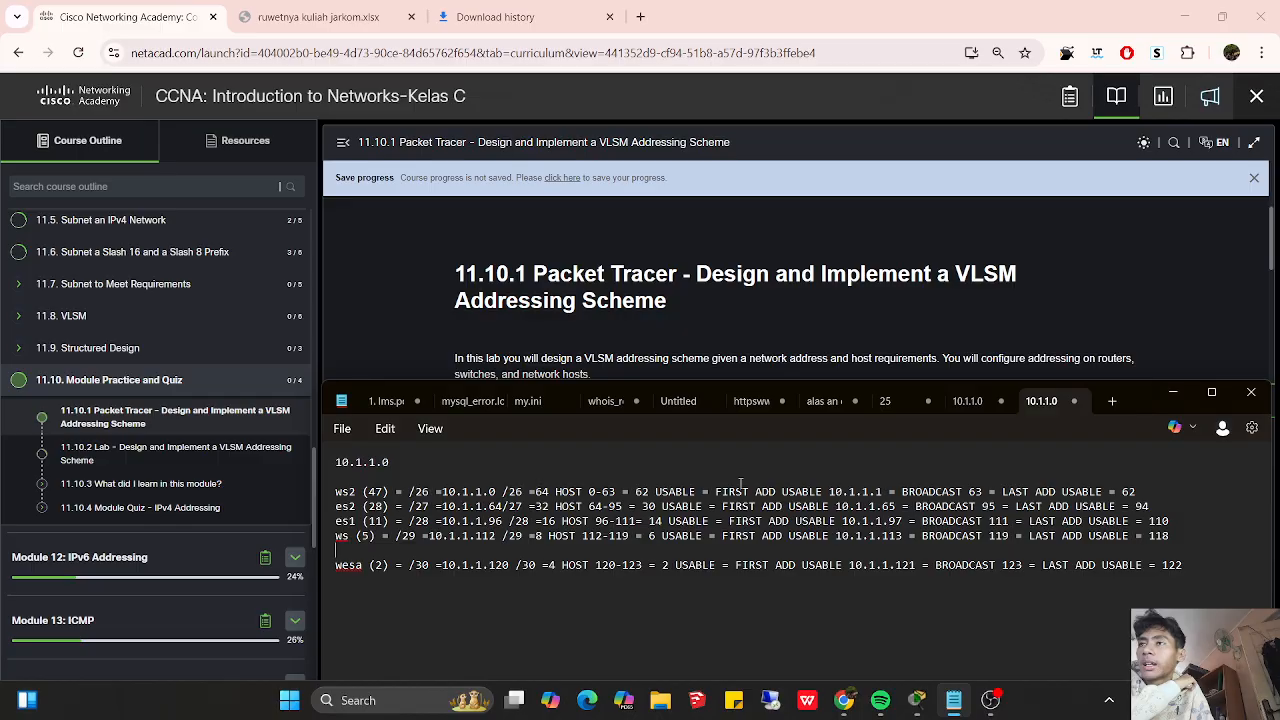
- Insert blank lines below the 10.1.1.0 heading in the notes and copy "FIRST ADD USABLE 10.1.1.1" from the ws2 line there
{"action": "left_click", "coordinate": [588, 476]}
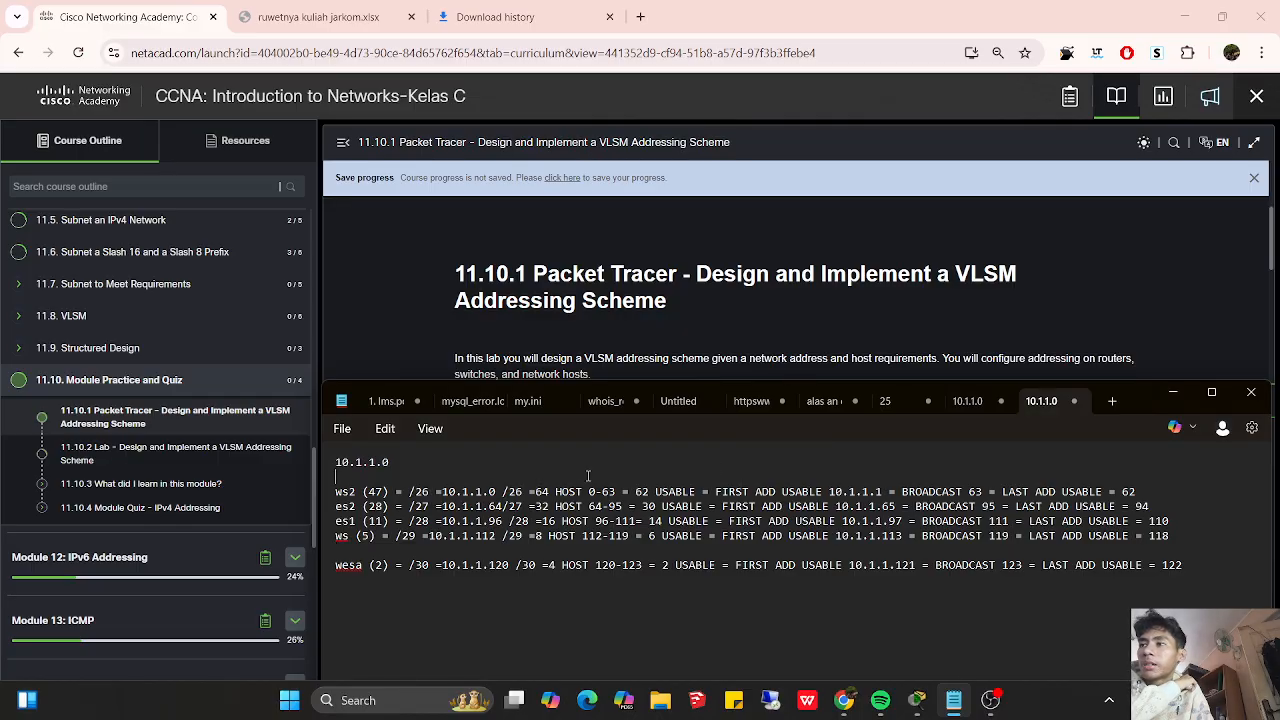
{"action": "key", "text": "Return"}
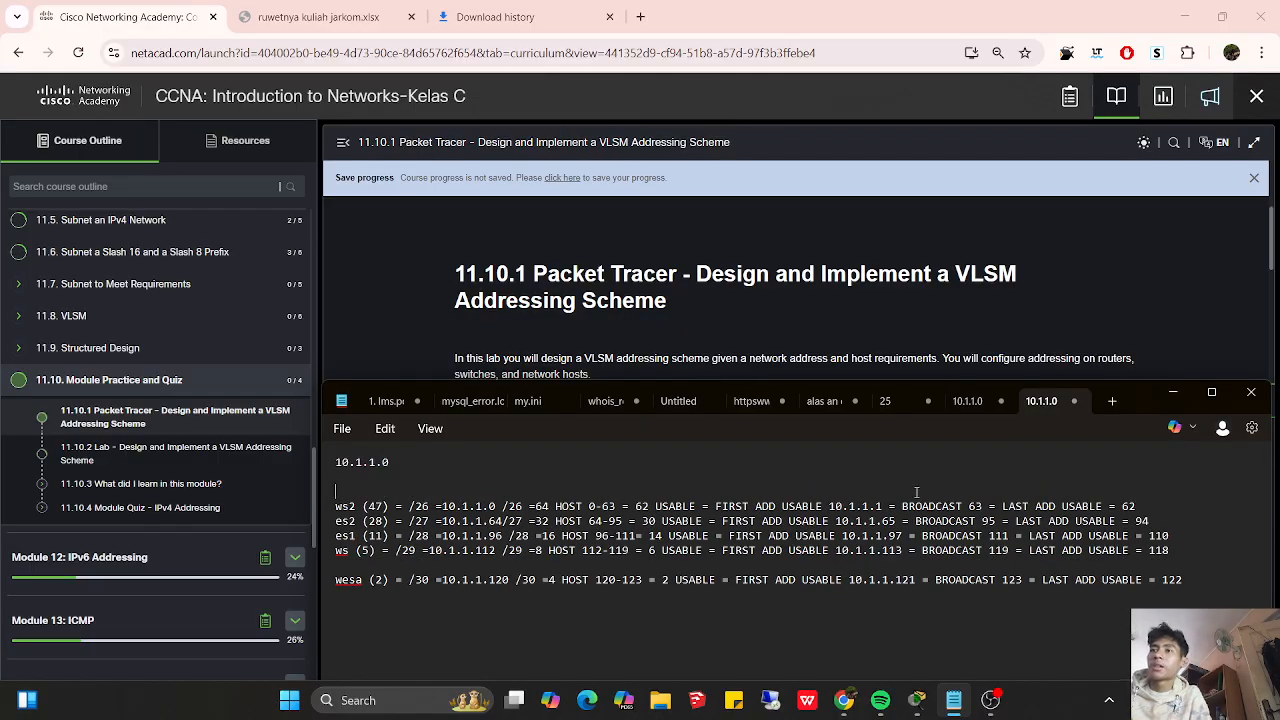
{"action": "left_click_drag", "start_coordinate": [882, 506], "coordinate": [715, 506]}
{"action": "key", "text": "ctrl+c"}
{"action": "left_click", "coordinate": [623, 472]}
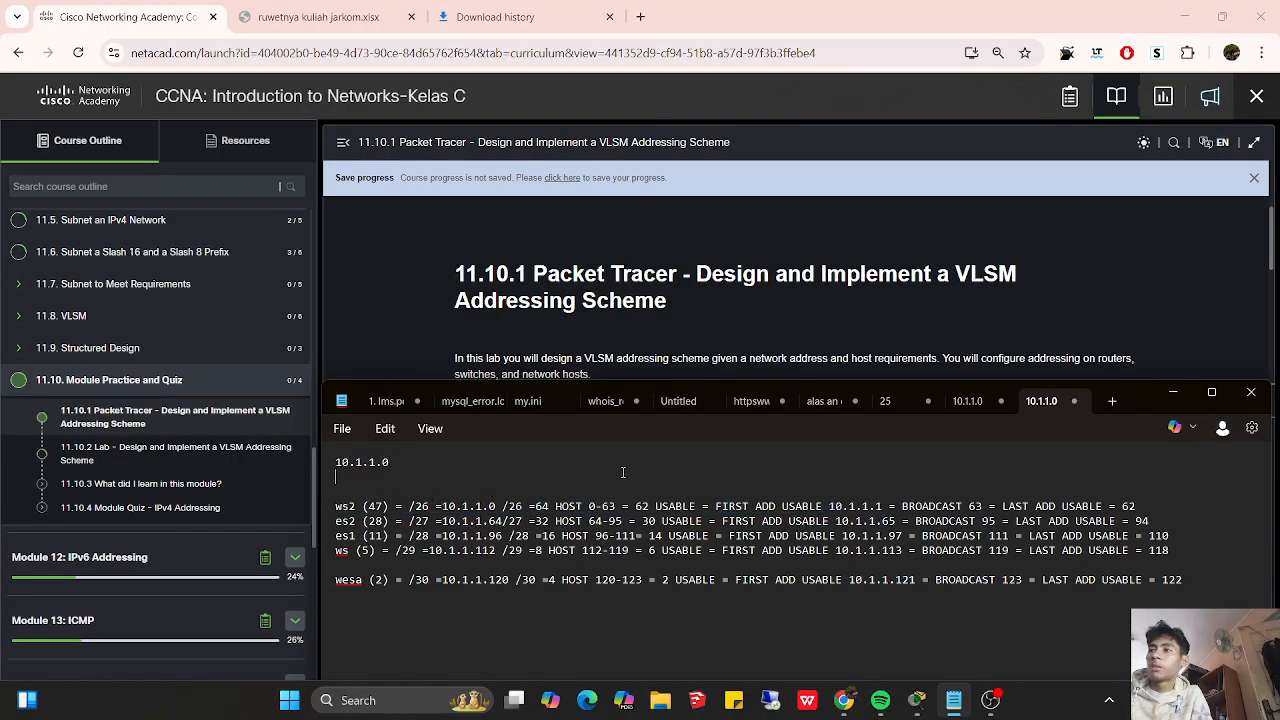
{"action": "key", "text": "Return"}
{"action": "key", "text": "ctrl+v"}
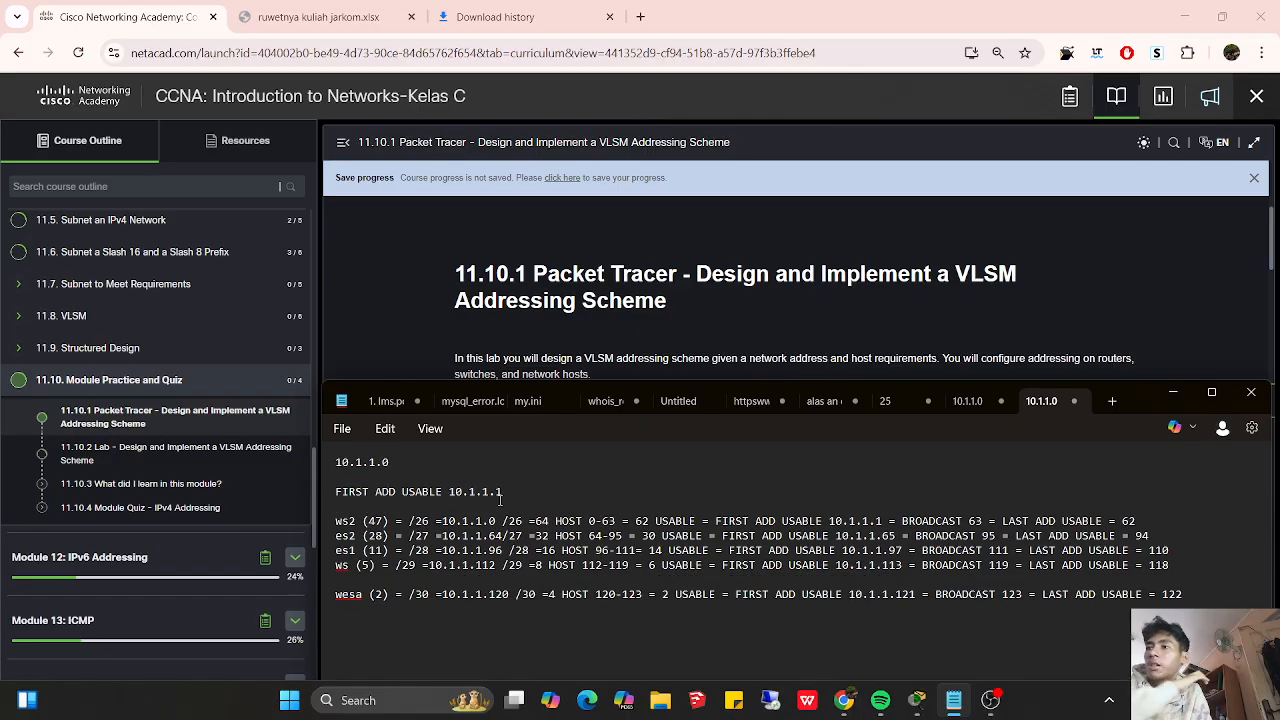
- Compare the West router's links in the Packet Tracer topology with the first usable address on the wesa (2) line in Notepad
{"action": "left_click", "coordinate": [925, 708]}
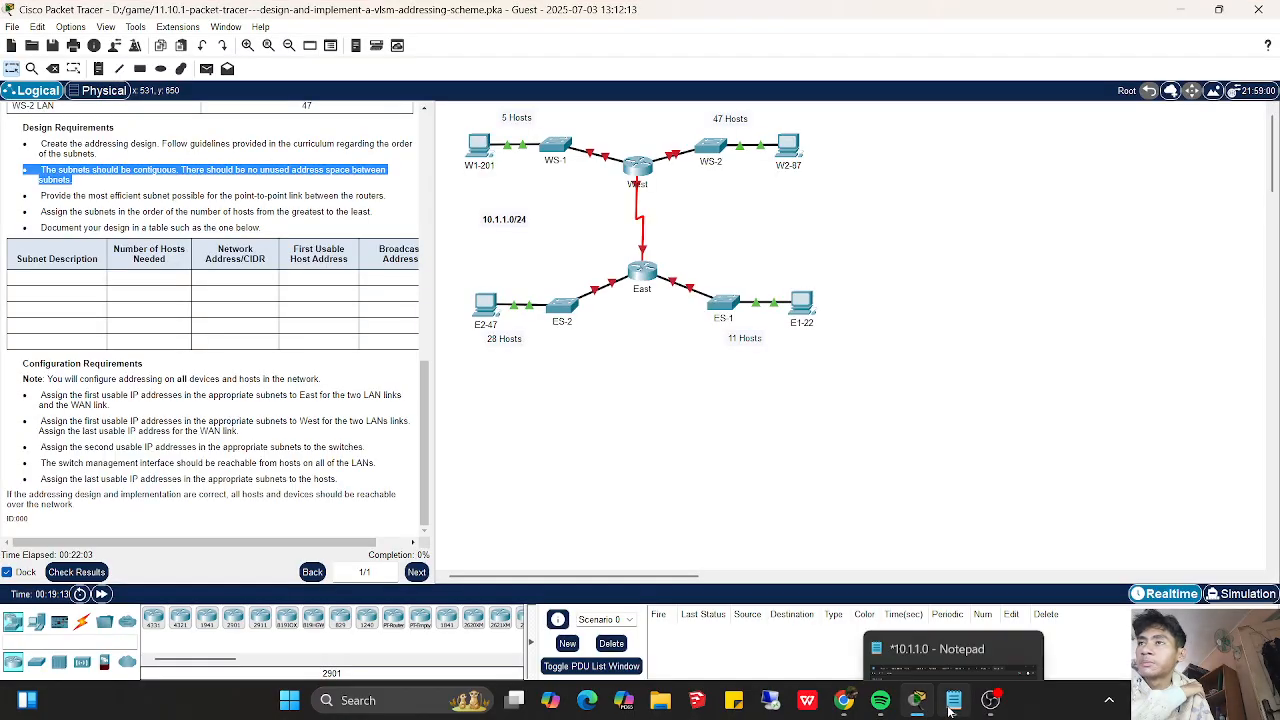
{"action": "left_click_drag", "start_coordinate": [619, 137], "coordinate": [651, 217]}
{"action": "left_click_drag", "start_coordinate": [648, 152], "coordinate": [646, 150]}
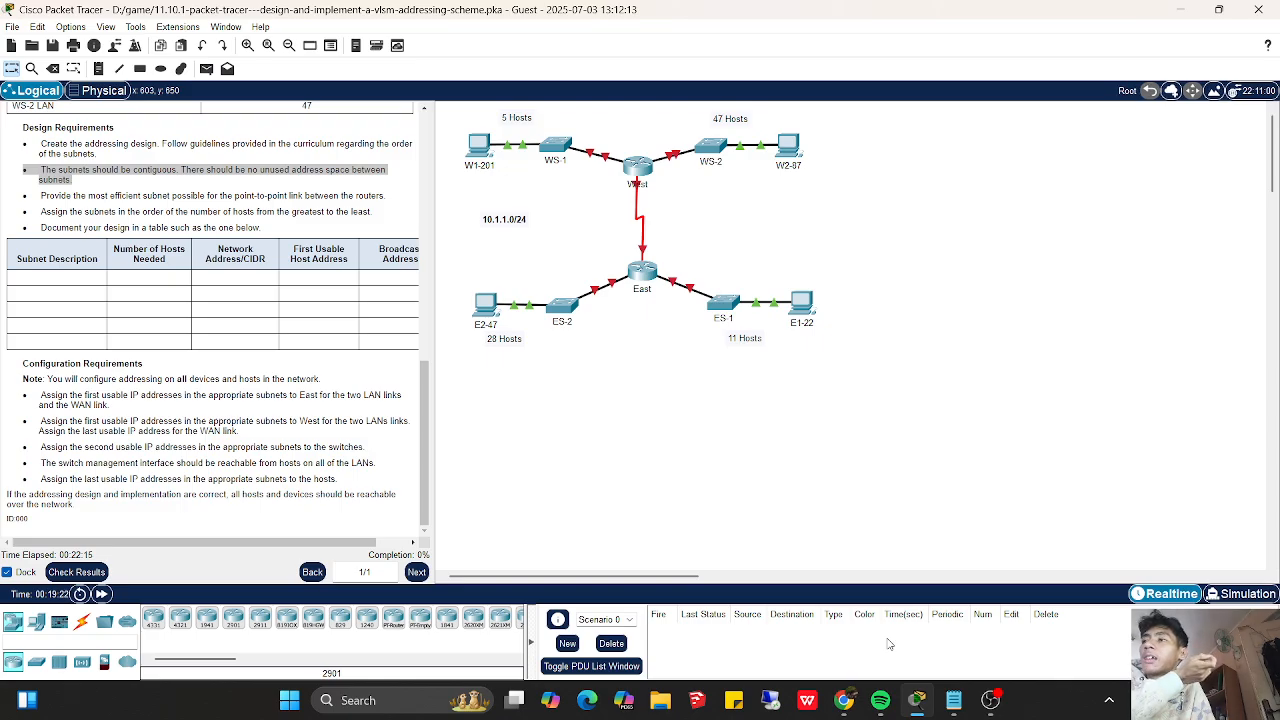
{"action": "left_click", "coordinate": [920, 708]}
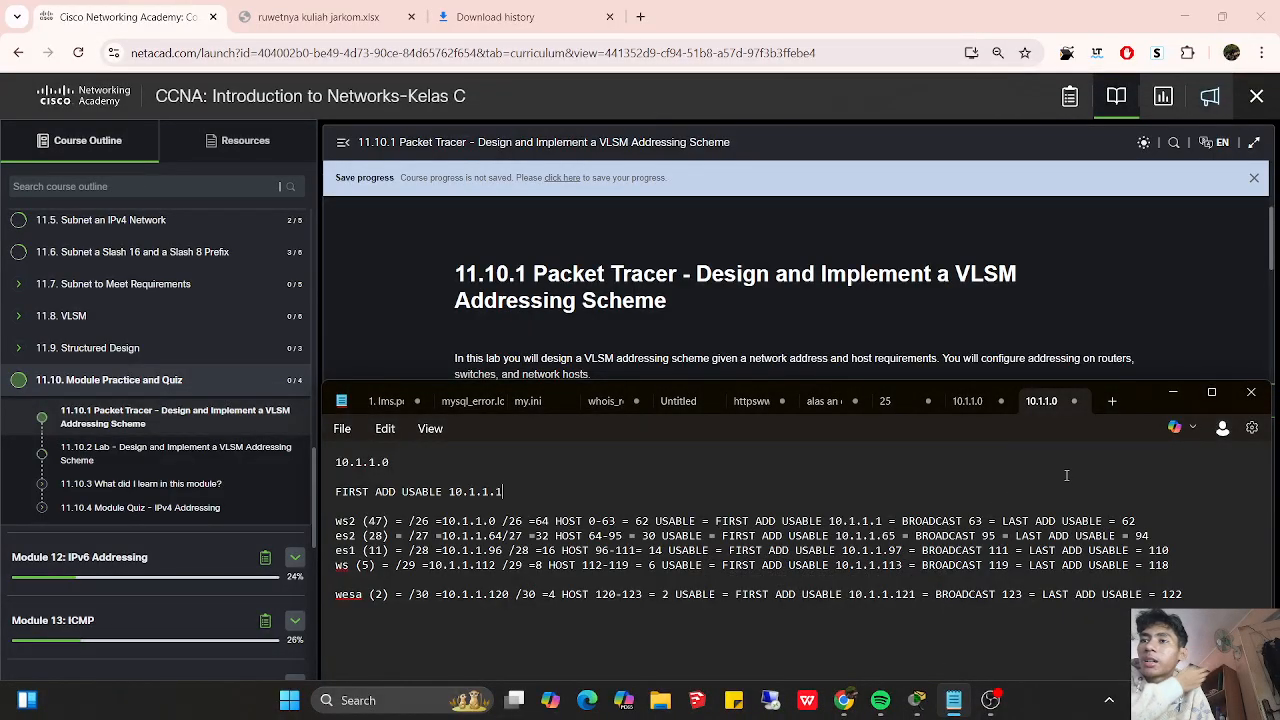
{"action": "left_click_drag", "start_coordinate": [1143, 401], "coordinate": [1109, 324]}
{"action": "double_click", "coordinate": [633, 518]}
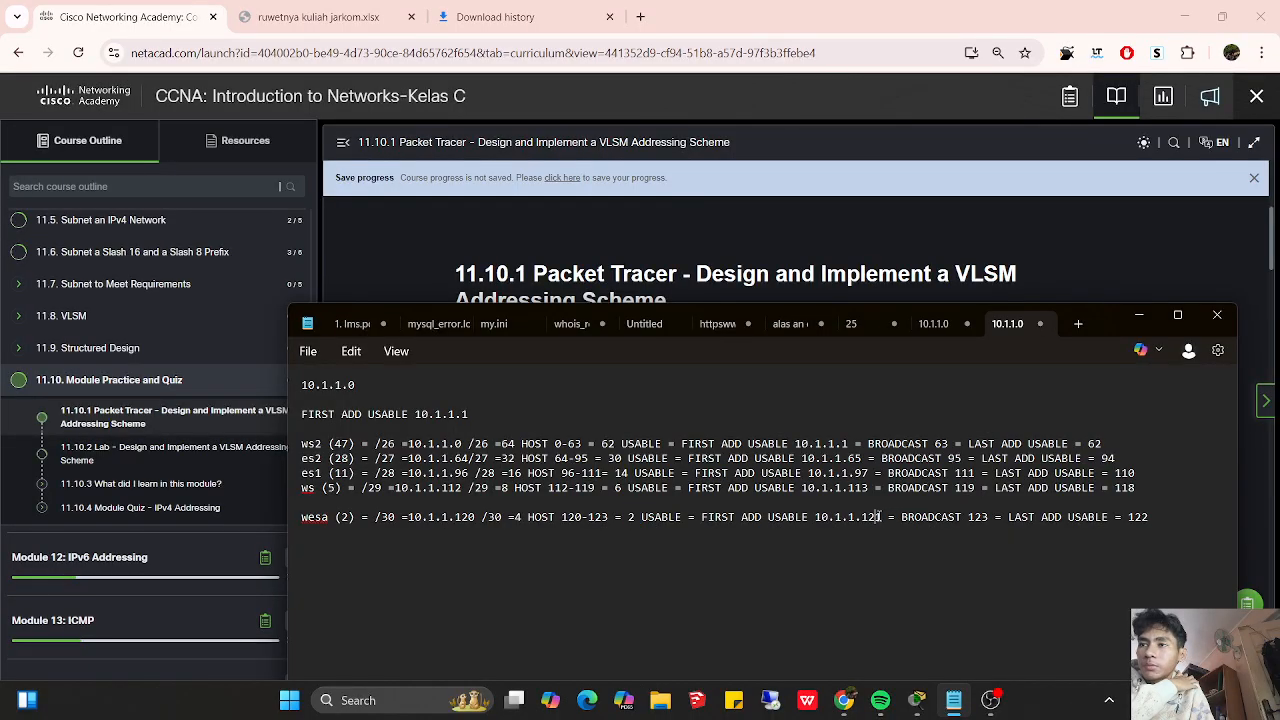
{"action": "left_click_drag", "start_coordinate": [879, 516], "coordinate": [810, 503]}
{"action": "left_click", "coordinate": [851, 517]}
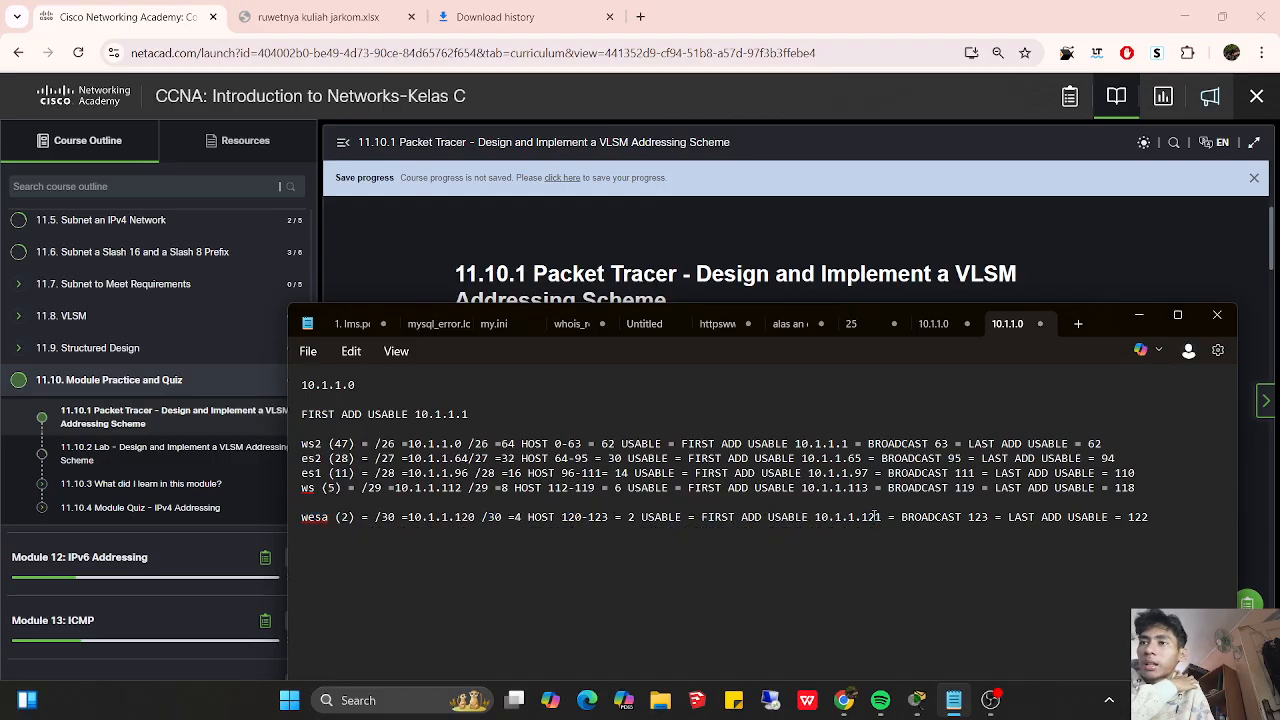
{"action": "left_click_drag", "start_coordinate": [880, 516], "coordinate": [849, 517]}
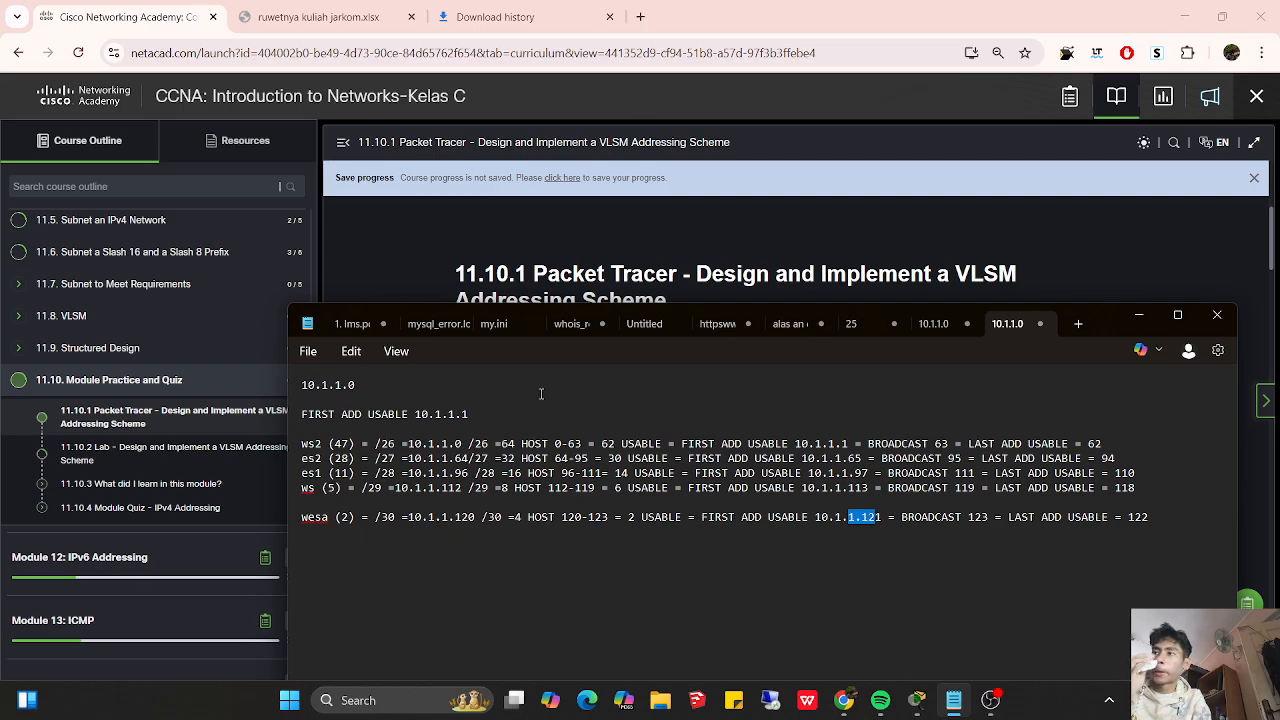
{"action": "triple_click", "coordinate": [510, 407]}
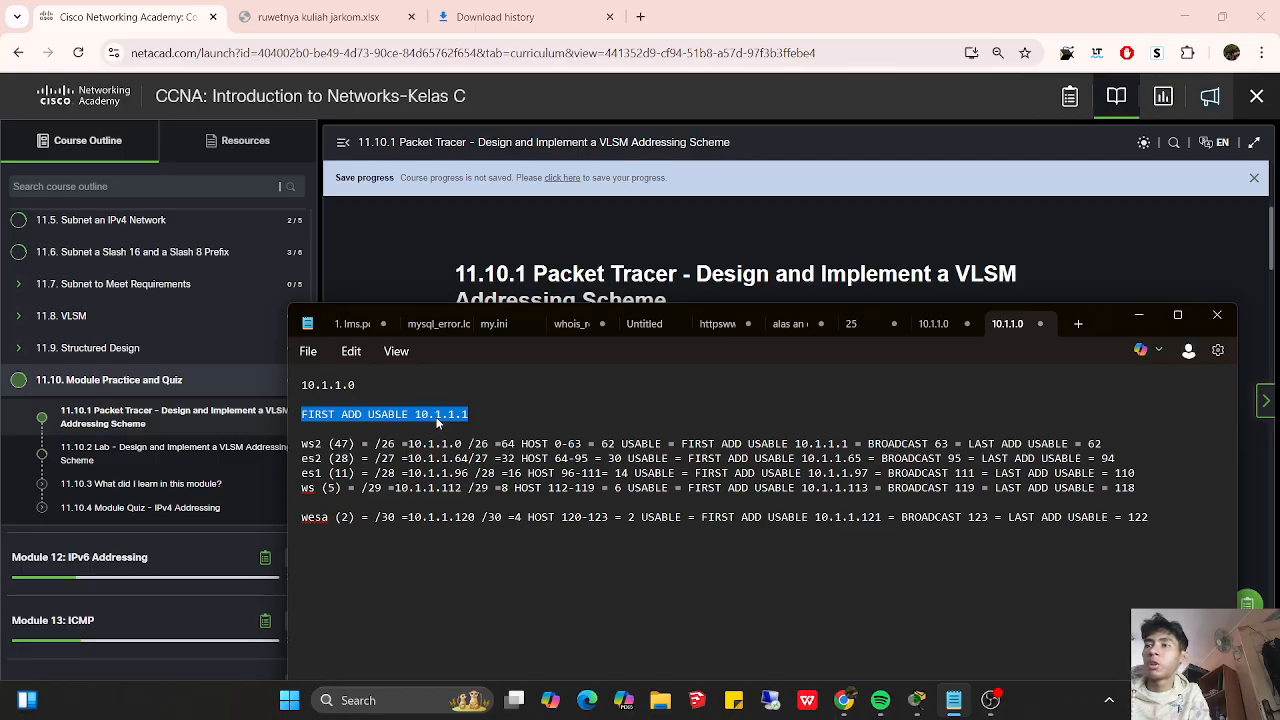
- Bring the Notepad notes in front of Packet Tracer and delete the copied "FIRST ADD USABLE 10.1.1.1" line
{"action": "left_click", "coordinate": [917, 700]}
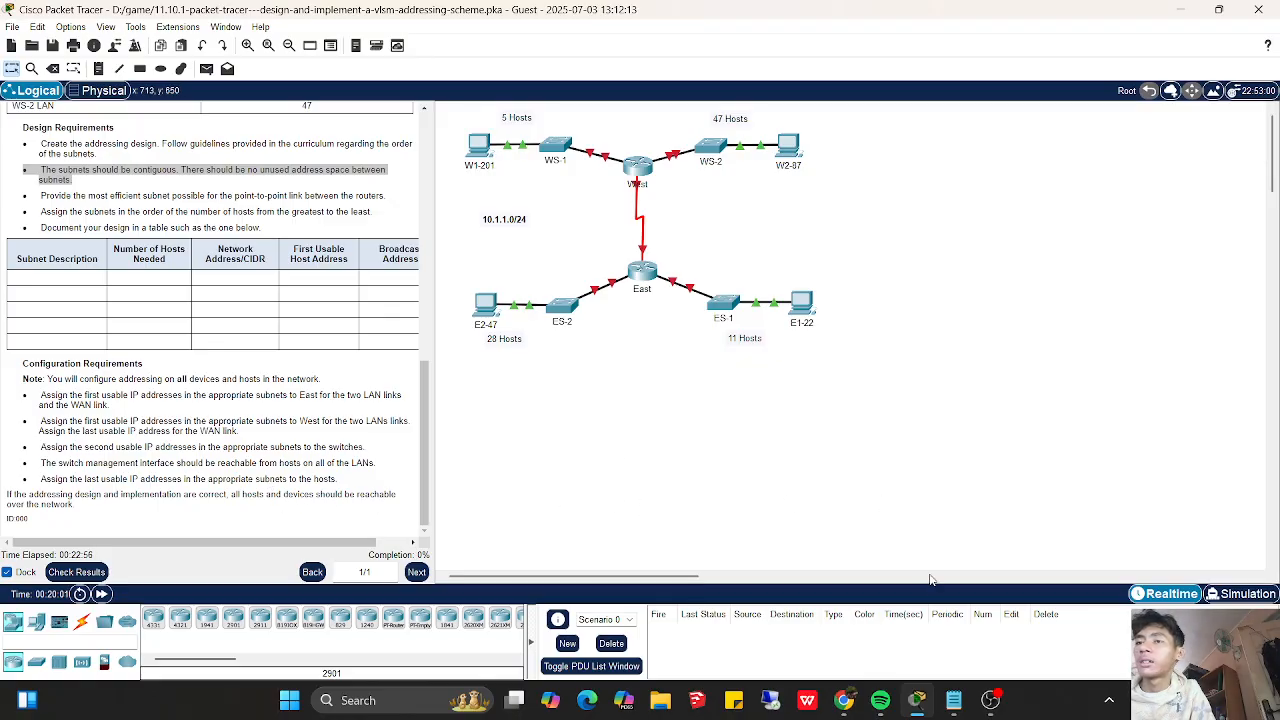
{"action": "left_click", "coordinate": [953, 700]}
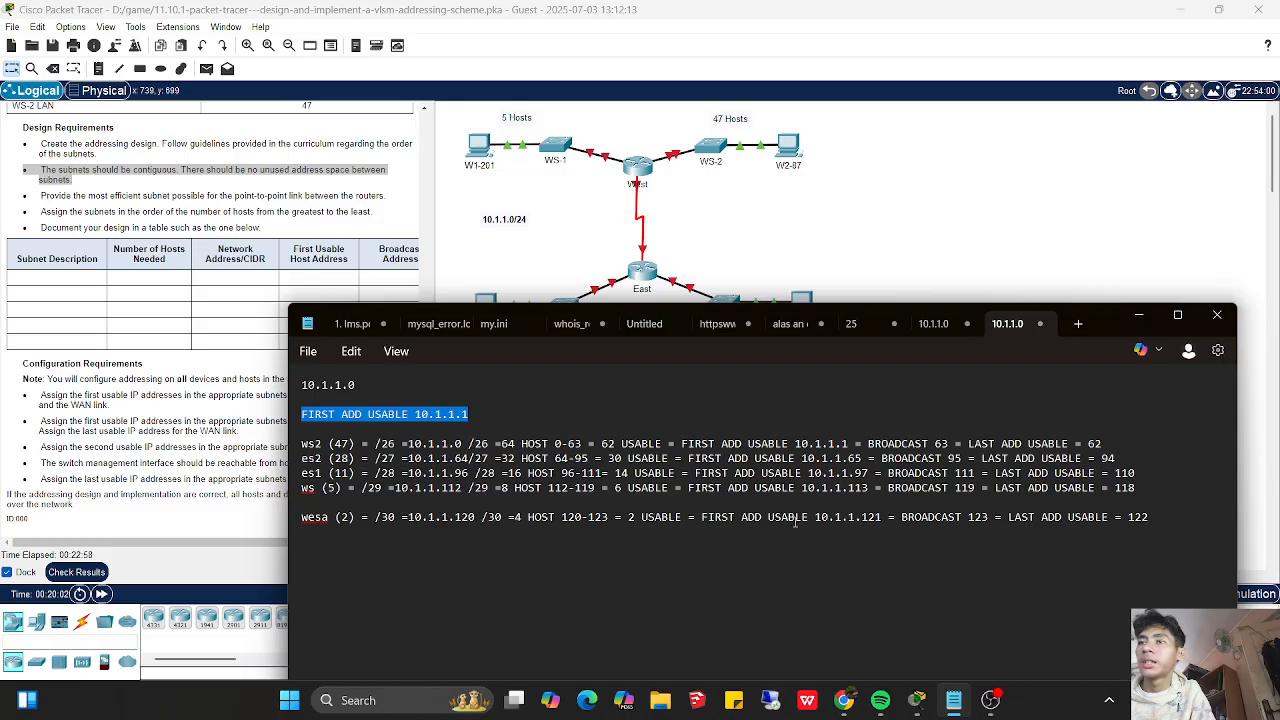
{"action": "left_click", "coordinate": [805, 447]}
{"action": "left_click_drag", "start_coordinate": [381, 517], "coordinate": [518, 517]}
{"action": "left_click_drag", "start_coordinate": [468, 414], "coordinate": [308, 414]}
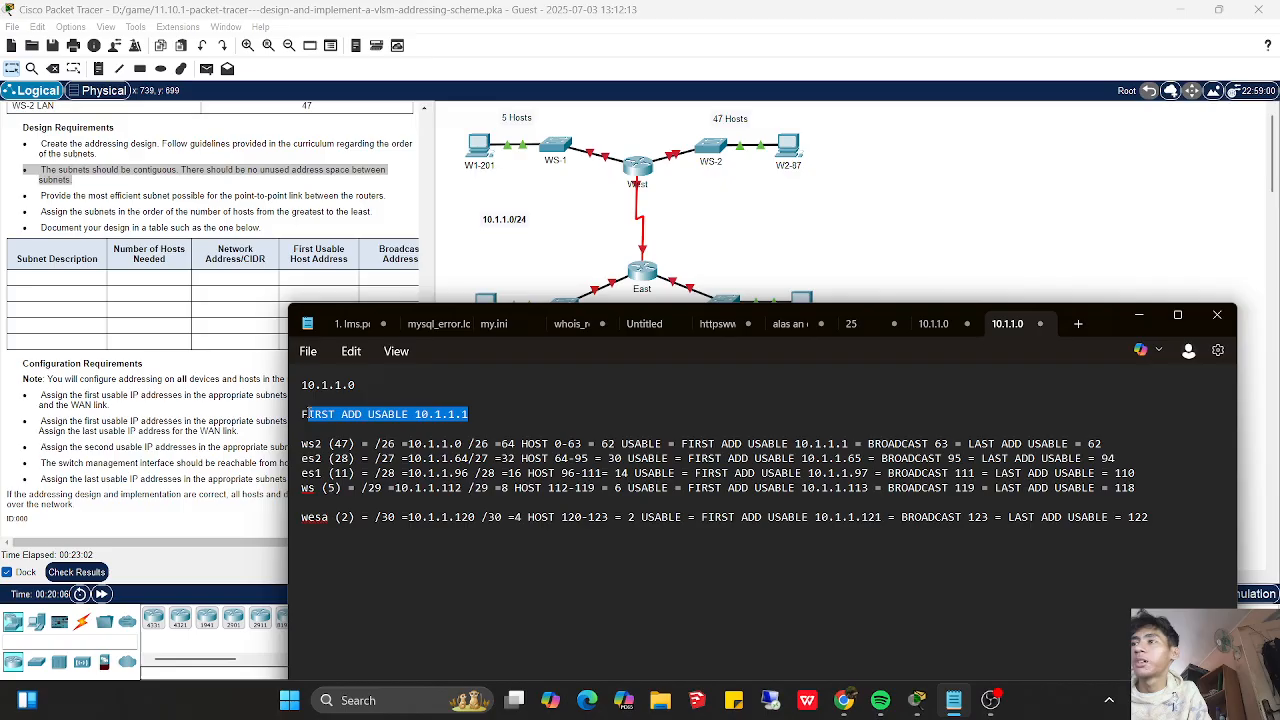
{"action": "key", "text": "BackSpace"}
{"action": "key", "text": "BackSpace"}
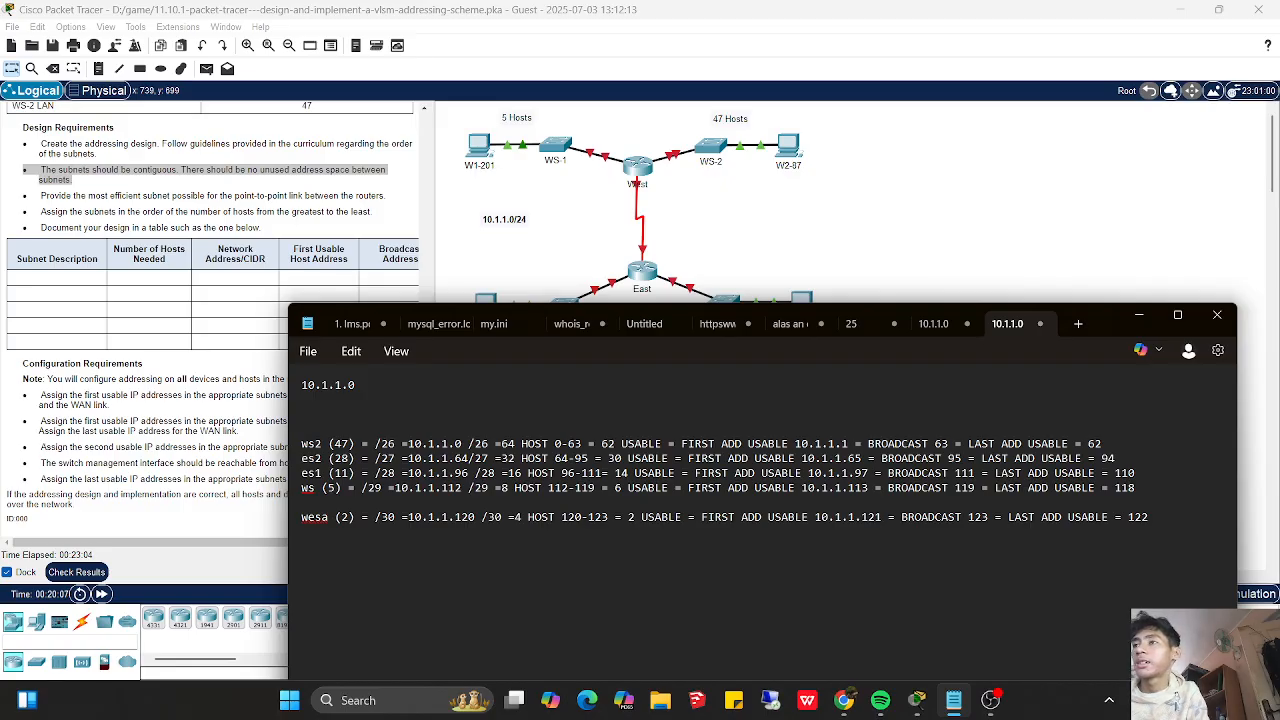
{"action": "key", "text": "BackSpace"}
- Move the notes window clear of the topology and open the West router's command line in Packet Tracer
{"action": "left_click_drag", "start_coordinate": [301, 502], "coordinate": [628, 502]}
{"action": "left_click", "coordinate": [573, 495]}
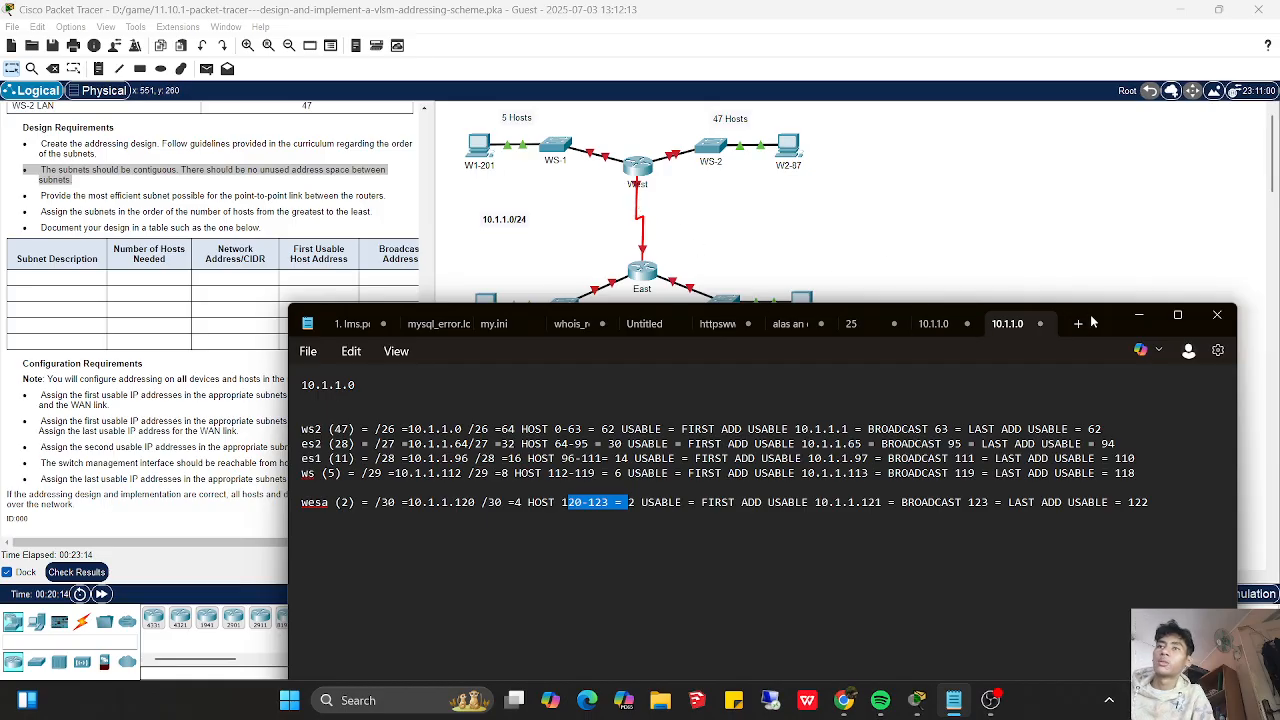
{"action": "left_click_drag", "start_coordinate": [1097, 323], "coordinate": [1095, 399]}
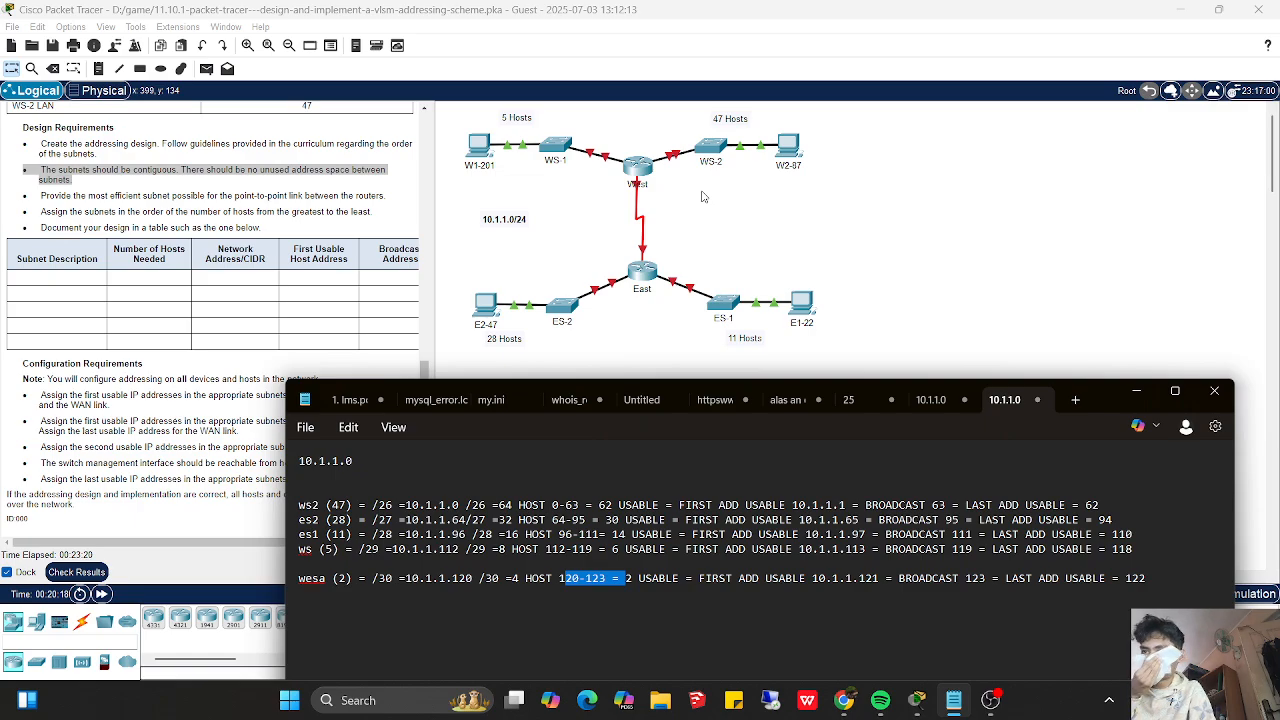
{"action": "left_click", "coordinate": [646, 182]}
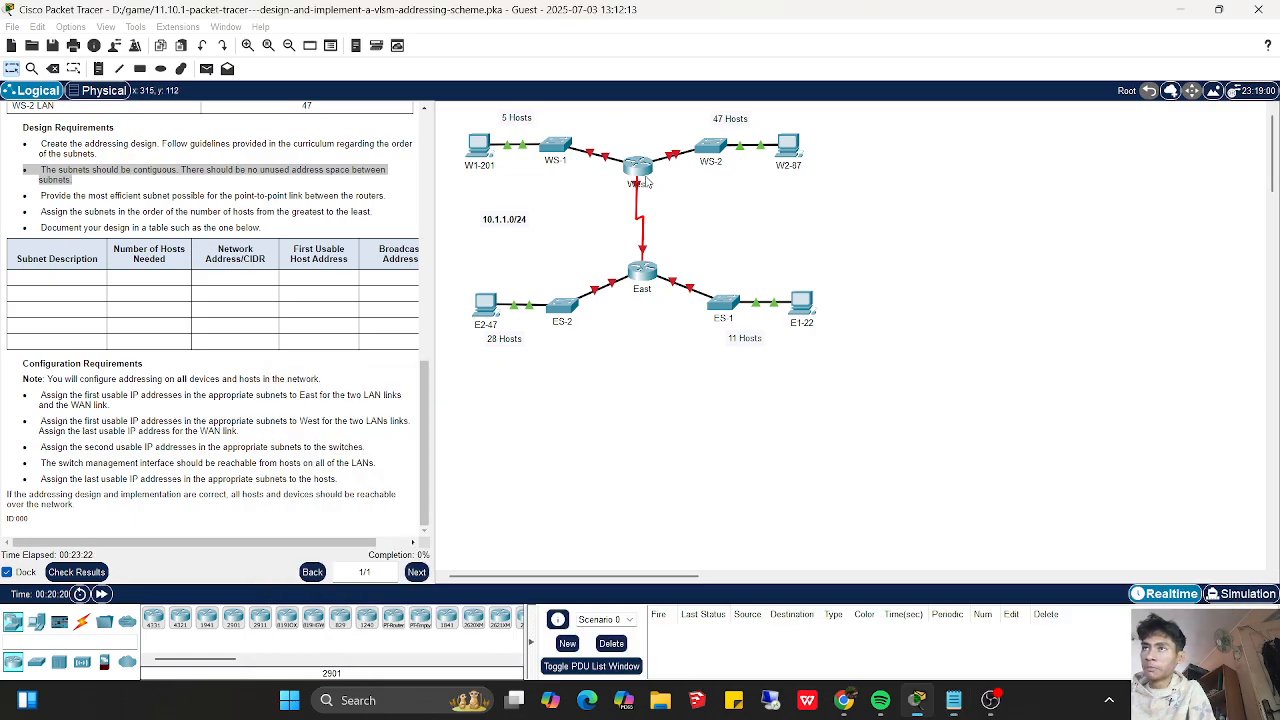
{"action": "left_click", "coordinate": [645, 179]}
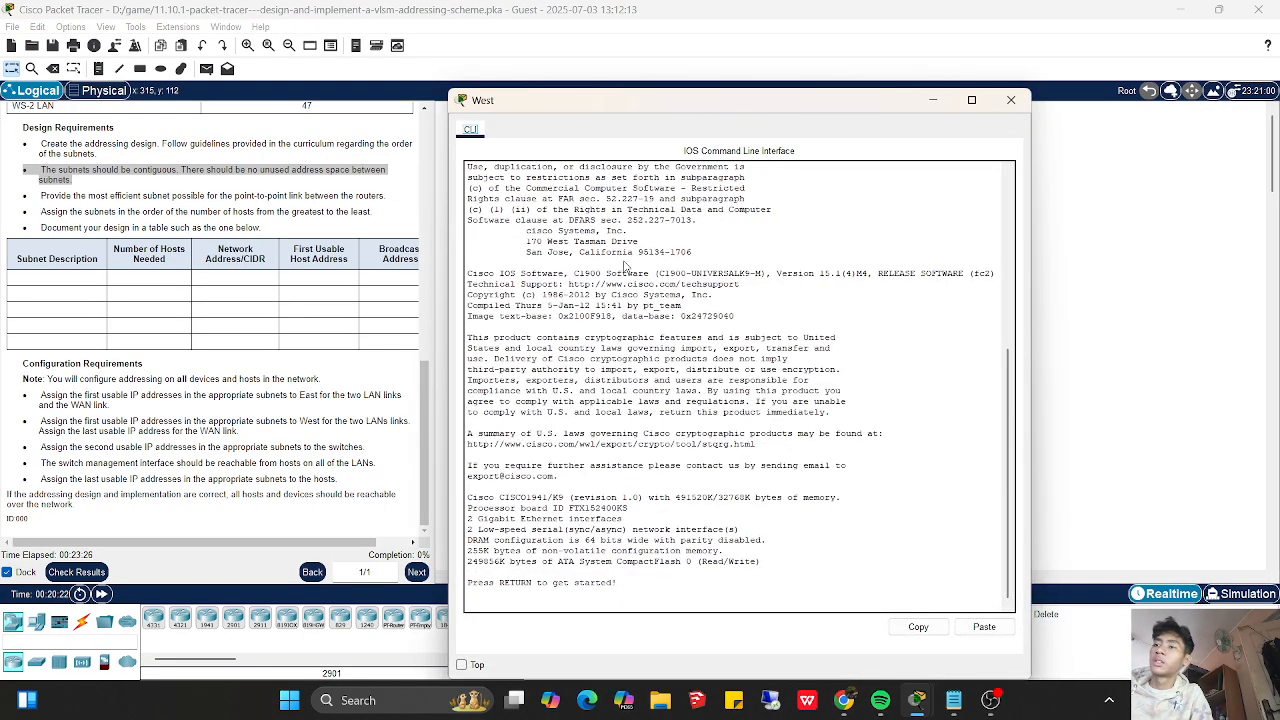
- Start the console session on West, enter privileged mode with ENABLE and global configuration mode with config t
{"action": "key", "text": "Return"}
{"action": "key", "text": "Return"}
{"action": "key", "text": "Return"}
{"action": "type", "text": "ENA"}
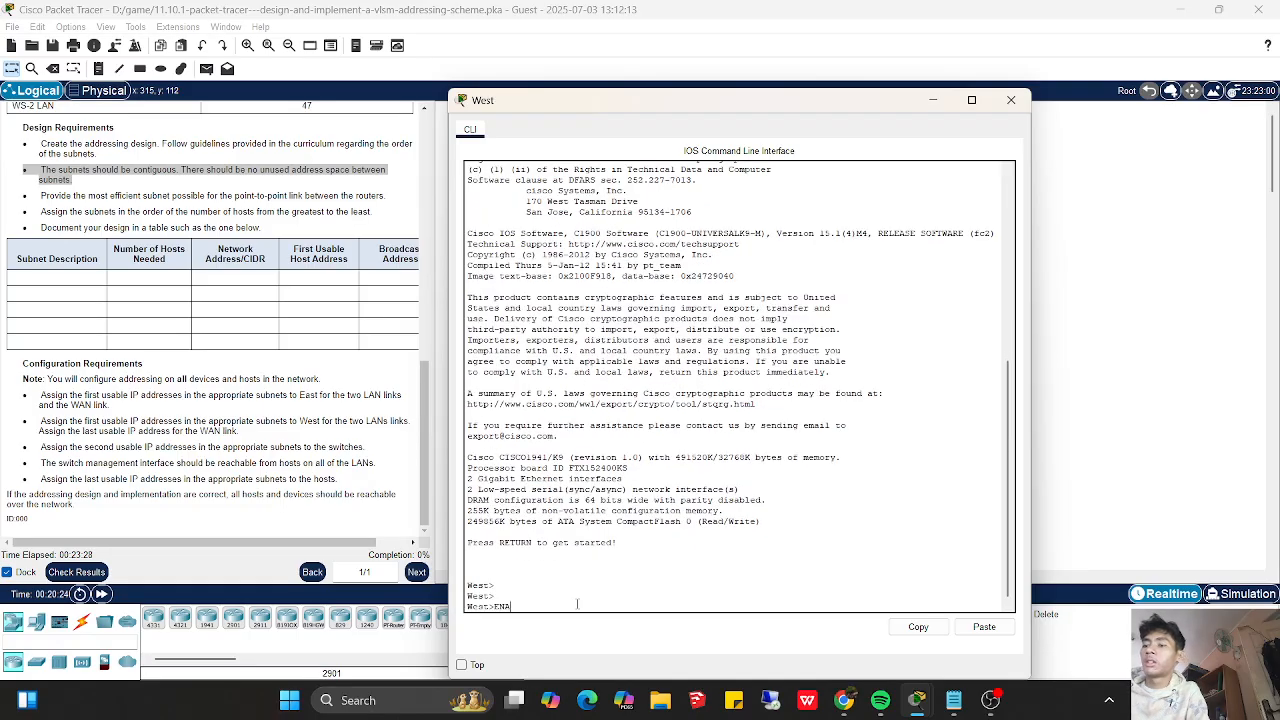
{"action": "type", "text": "BLE"}
{"action": "key", "text": "Return"}
{"action": "key", "text": "Return"}
{"action": "key", "text": "Return"}
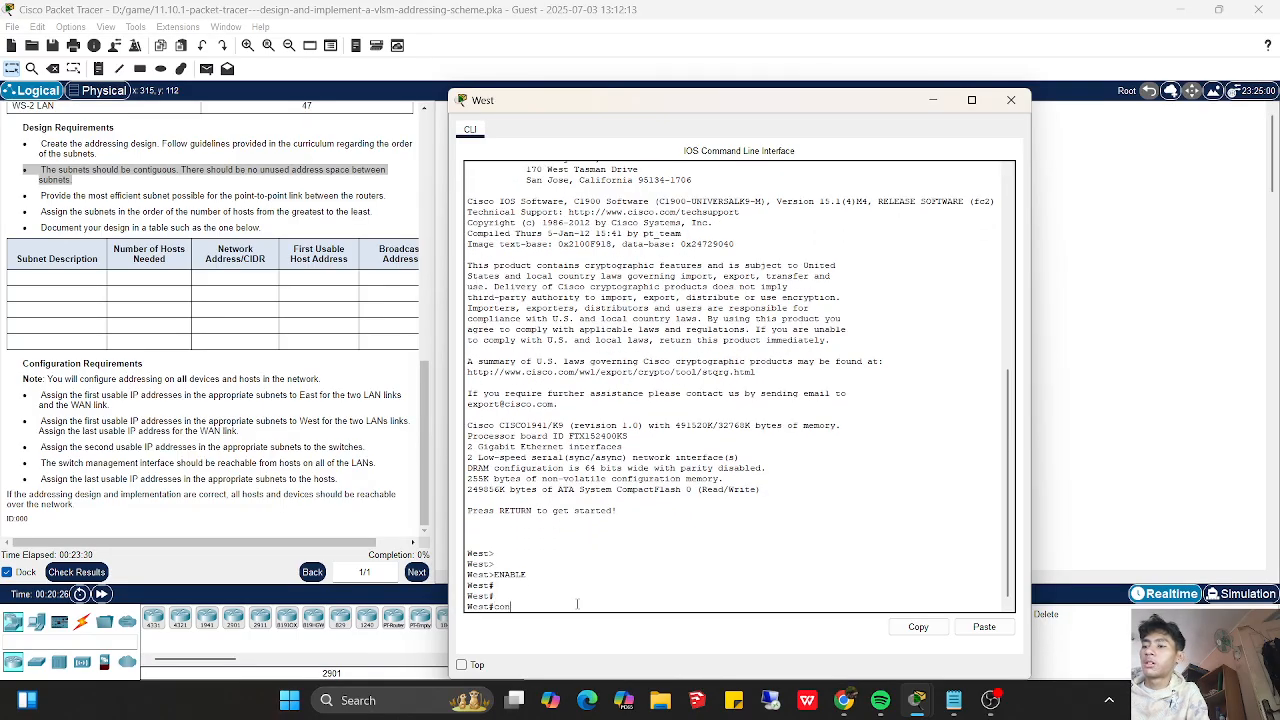
{"action": "type", "text": "config t"}
{"action": "key", "text": "Return"}
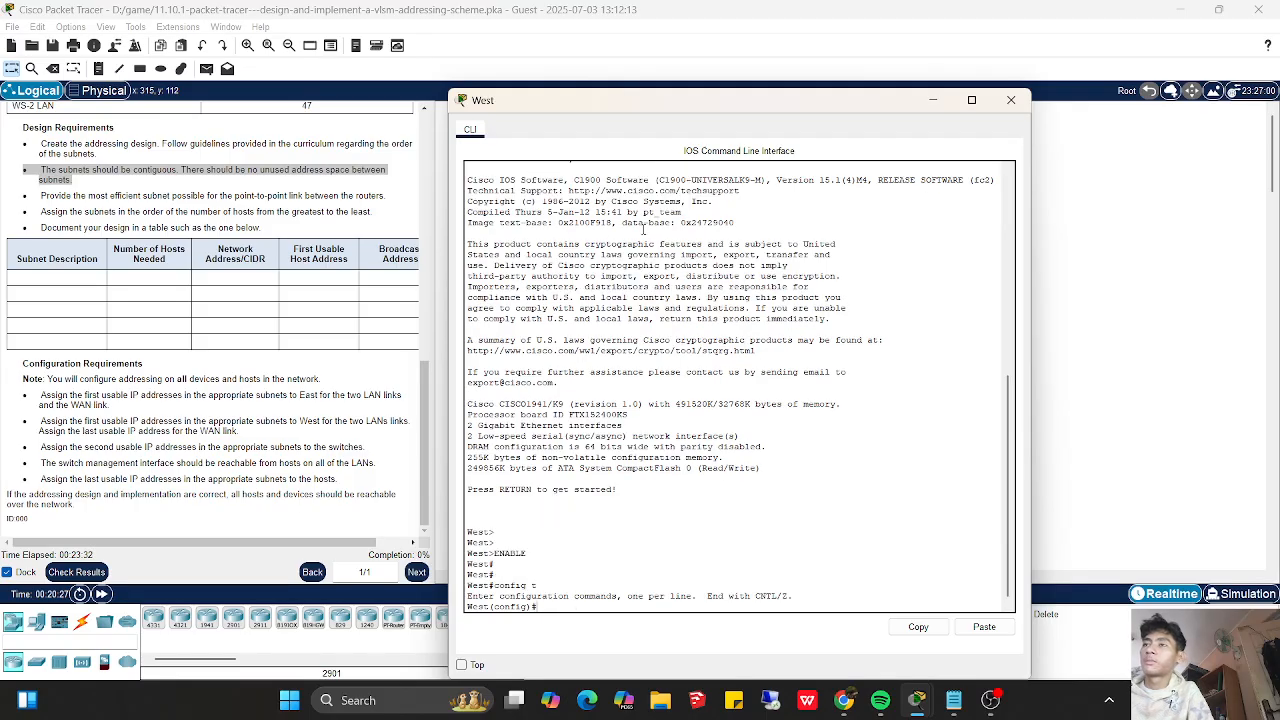
- Uncover the topology to check the ports on the link between West and WS-1, and return to West's command line
{"action": "left_click_drag", "start_coordinate": [688, 100], "coordinate": [918, 156]}
{"action": "left_click_drag", "start_coordinate": [947, 166], "coordinate": [949, 166]}
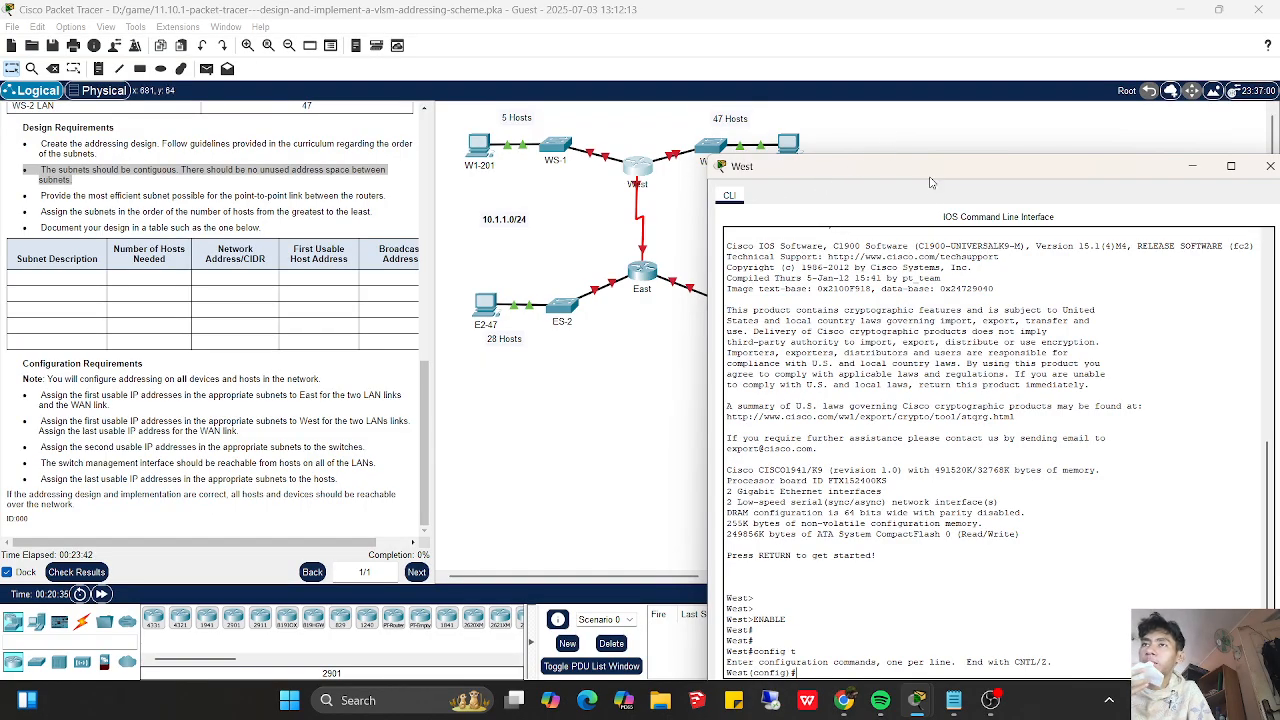
{"action": "left_click_drag", "start_coordinate": [930, 177], "coordinate": [725, 227]}
{"action": "left_click", "coordinate": [989, 216]}
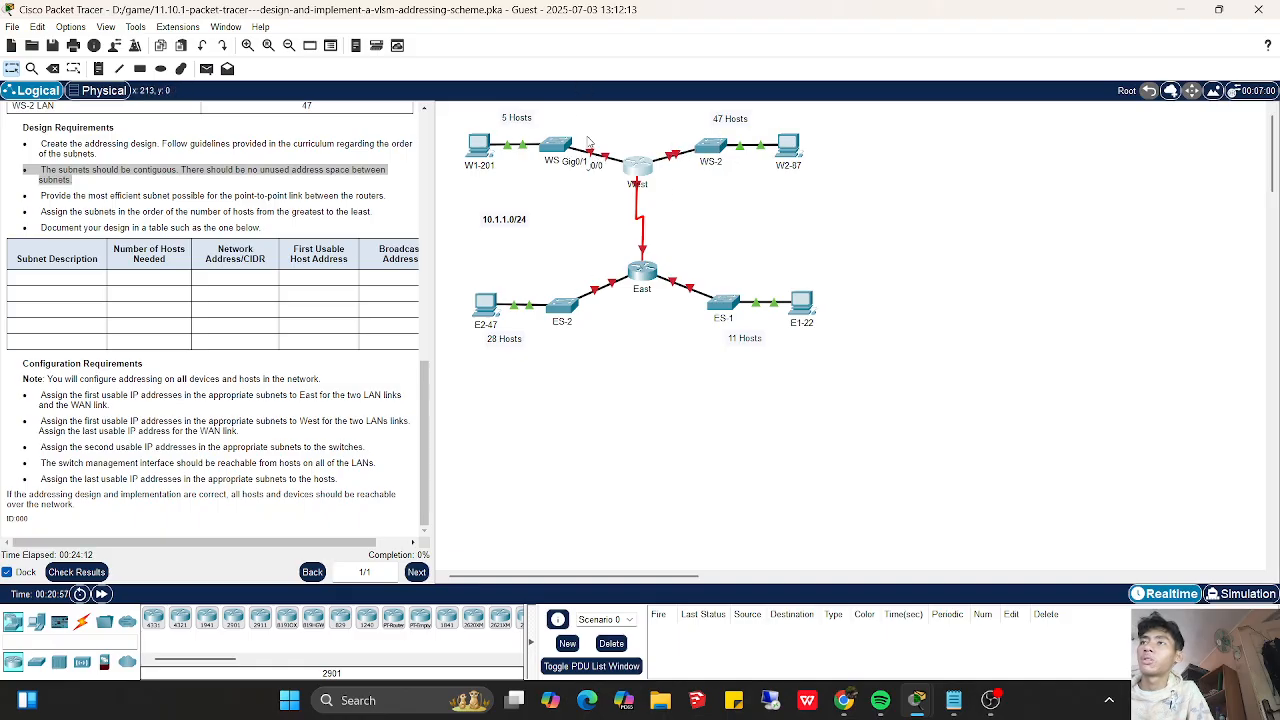
{"action": "left_click", "coordinate": [637, 168]}
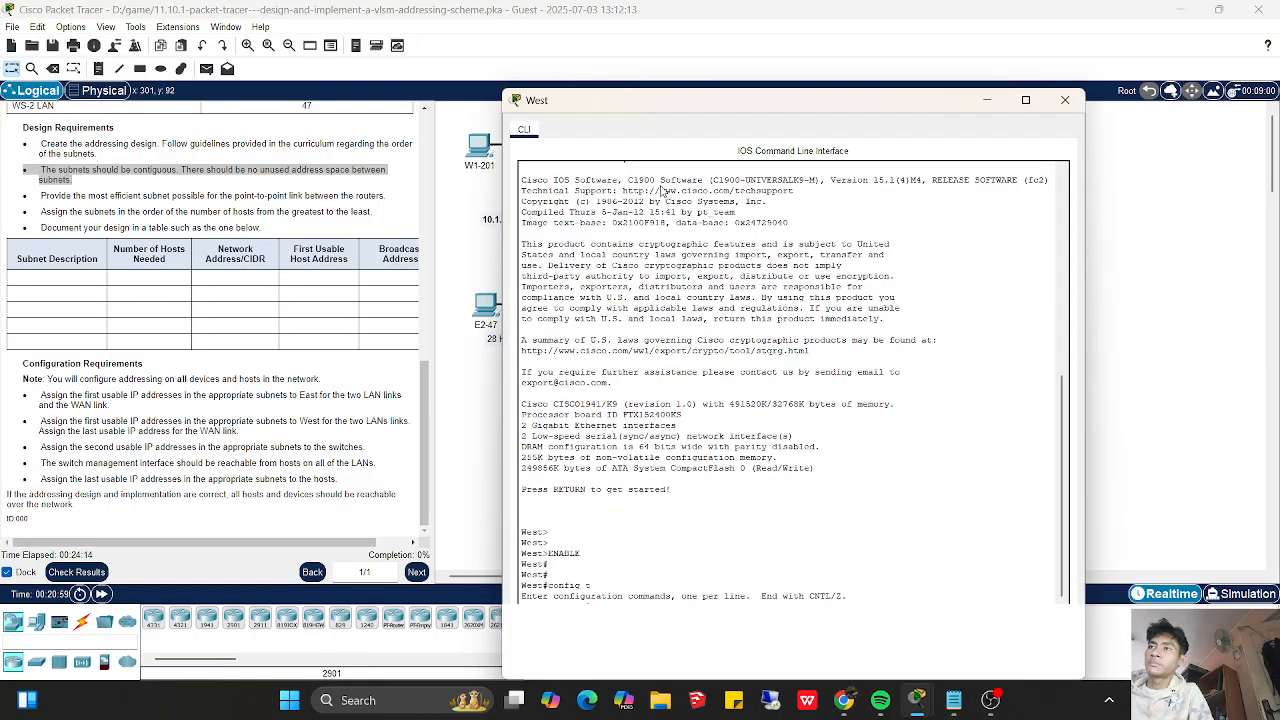
{"action": "left_click_drag", "start_coordinate": [713, 106], "coordinate": [920, 128]}
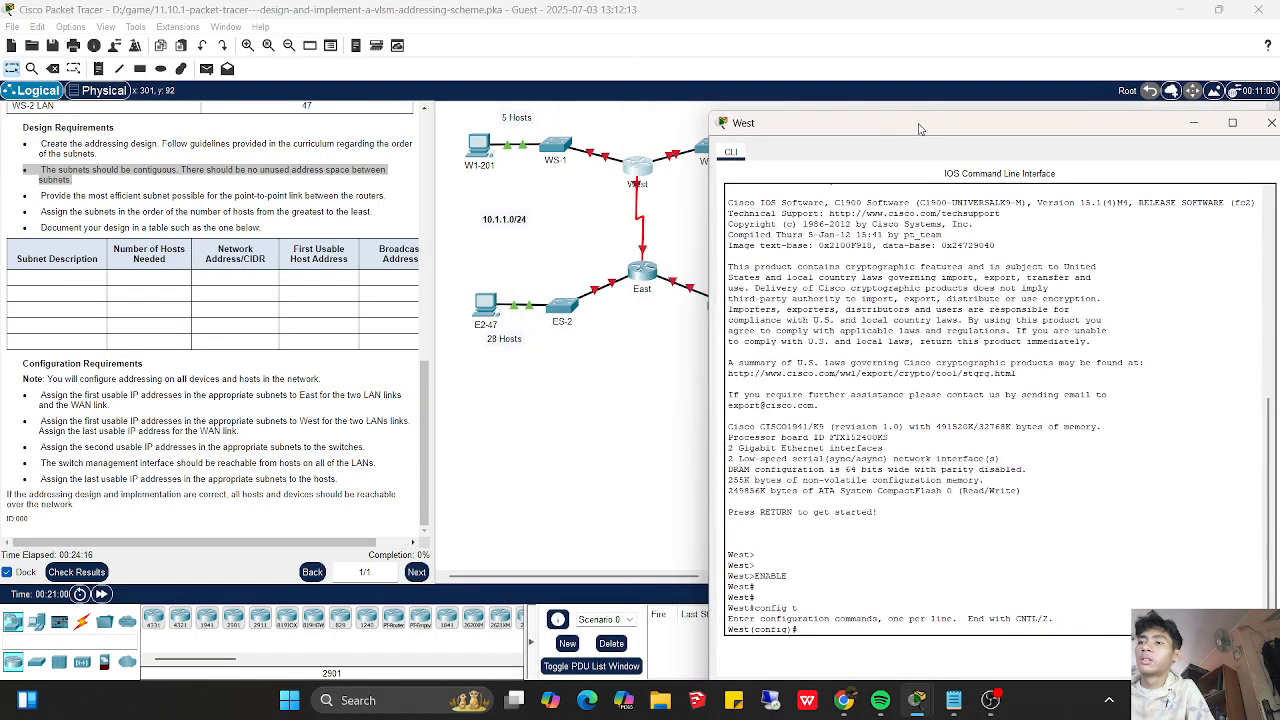
- Enter interface configuration mode for g0/0 on West with int g0/0
{"action": "type", "text": "en"}
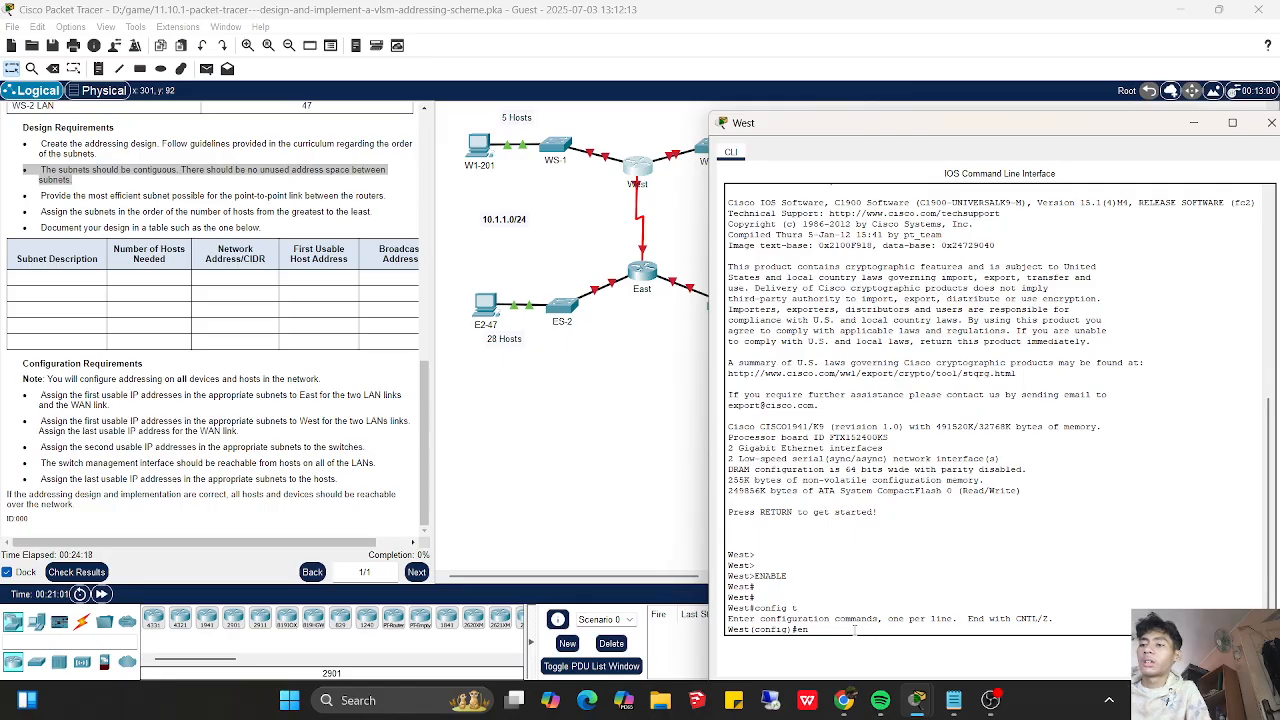
{"action": "key", "text": "BackSpace"}
{"action": "key", "text": "BackSpace"}
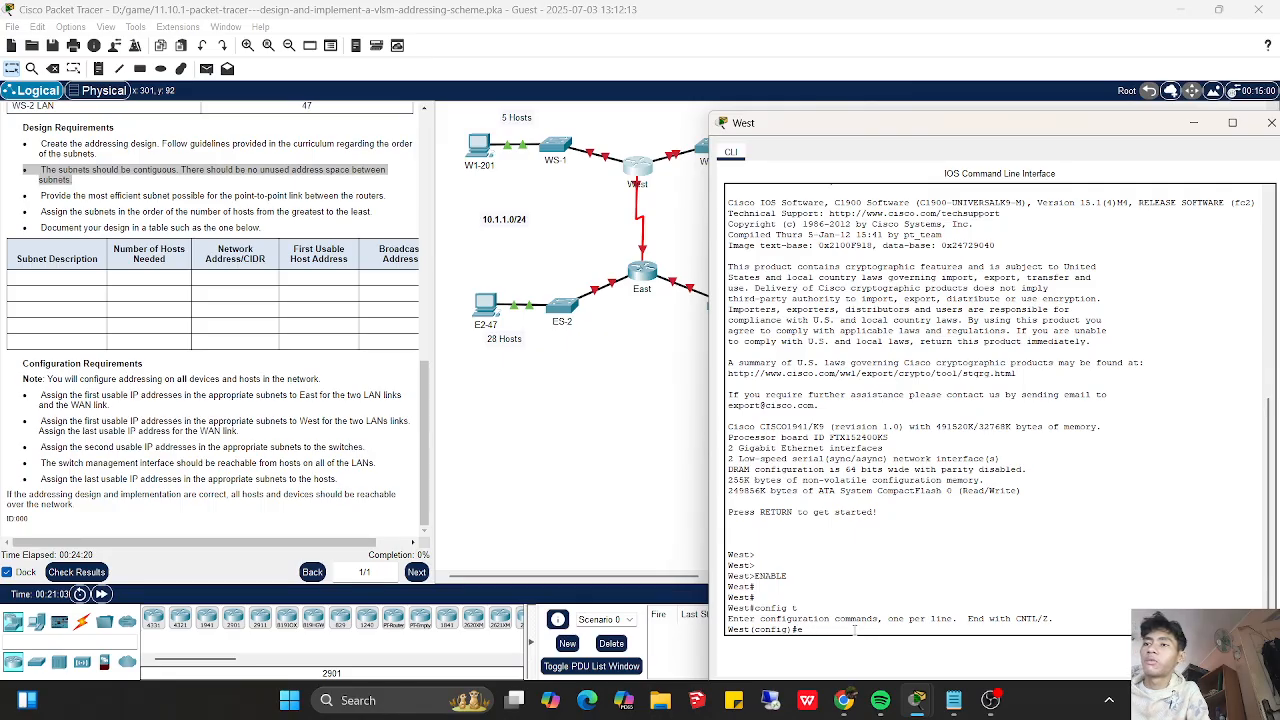
{"action": "type", "text": "int g0/0"}
{"action": "key", "text": "Return"}
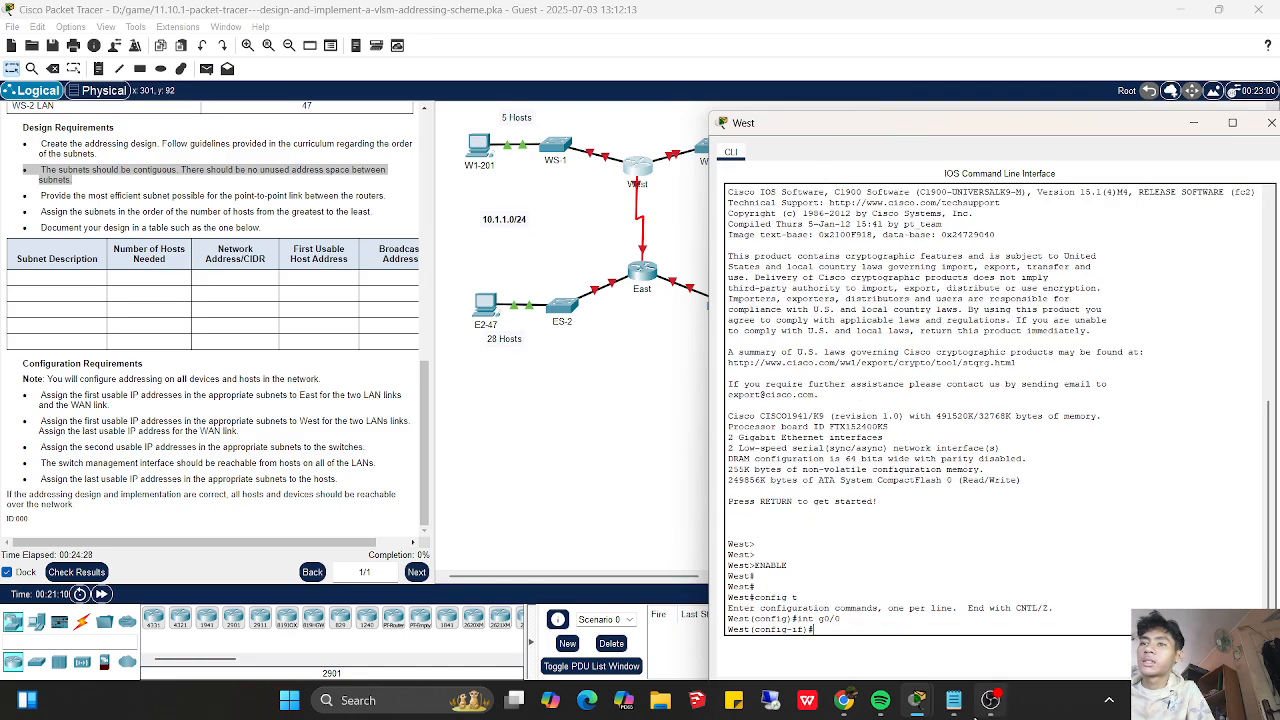
- Place the subnet notes beside West's command line and begin the ip address command for g0/0
{"action": "mouse_move", "coordinate": [977, 716]}
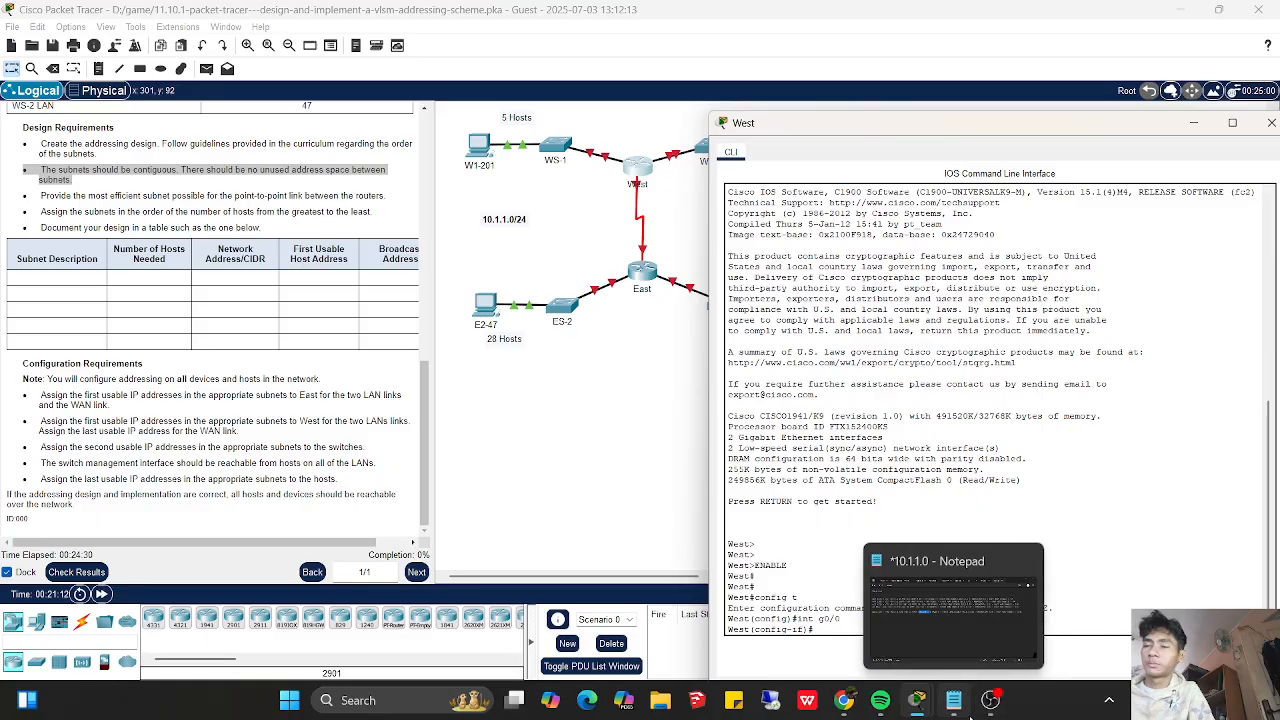
{"action": "left_click", "coordinate": [953, 700]}
{"action": "left_click_drag", "start_coordinate": [1100, 395], "coordinate": [863, 257]}
{"action": "left_click", "coordinate": [912, 124]}
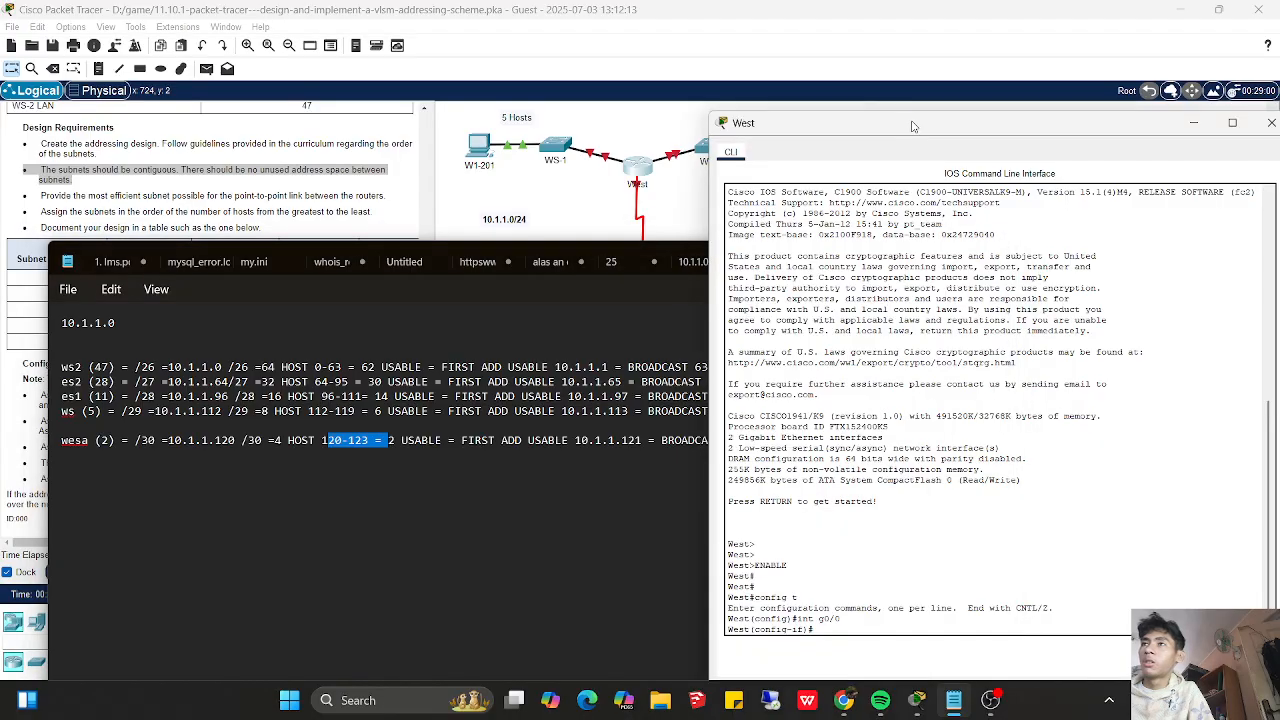
{"action": "mouse_move", "coordinate": [911, 125]}
{"action": "left_mouse_down"}
{"action": "mouse_move", "coordinate": [870, 104]}
{"action": "mouse_move", "coordinate": [903, 128]}
{"action": "mouse_move", "coordinate": [893, 110]}
{"action": "left_mouse_up"}
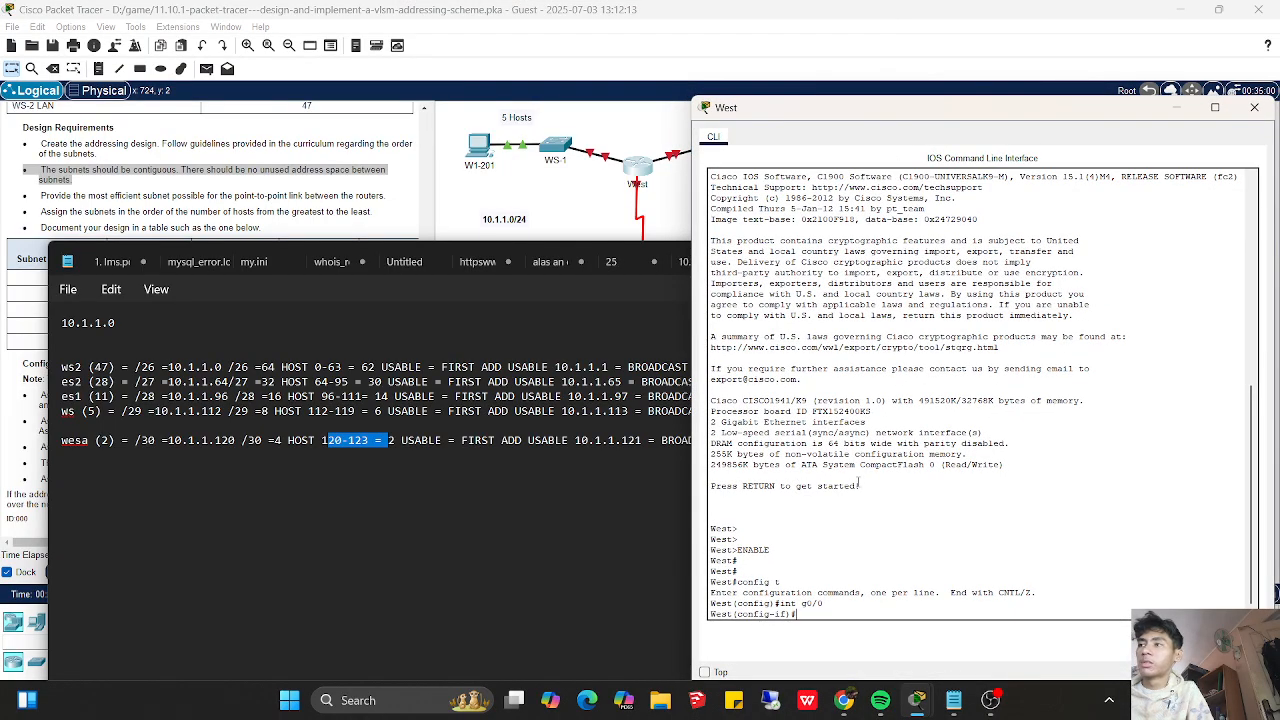
{"action": "type", "text": "ip address"}
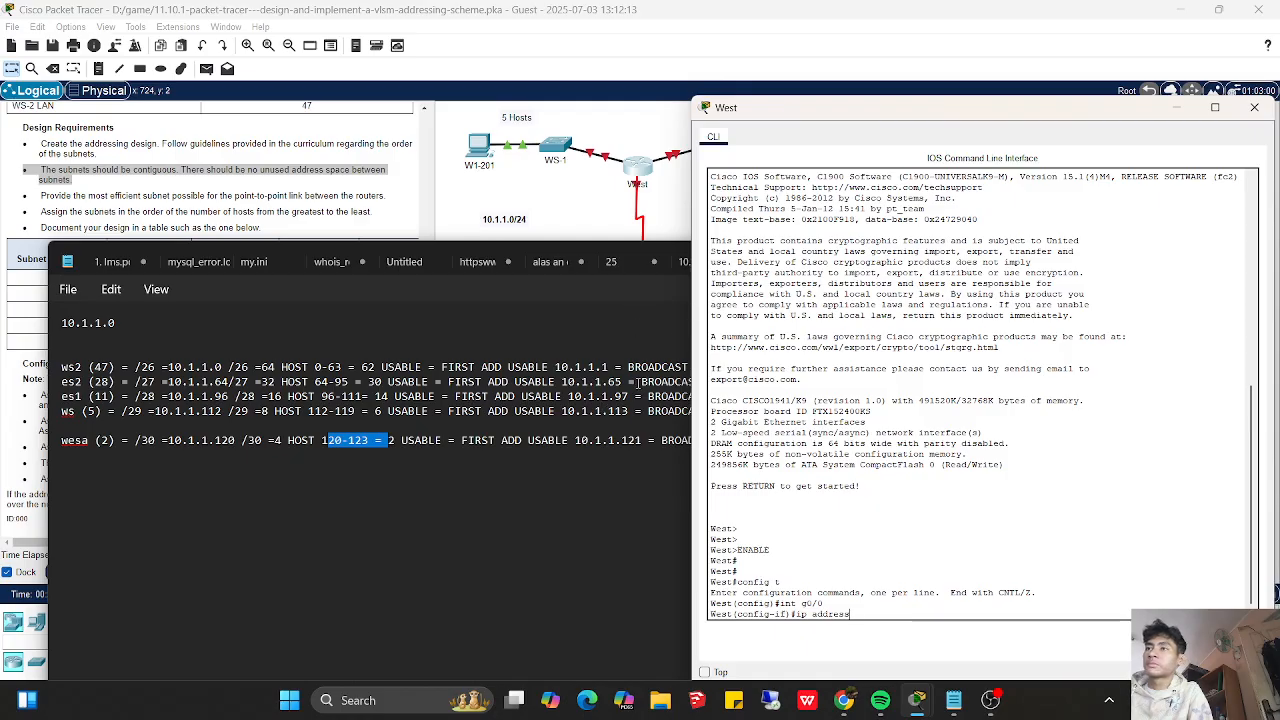
- Recheck the Configuration Requirements in the Packet Tracer instructions for the addresses to assign to West
{"action": "left_click", "coordinate": [604, 367]}
{"action": "left_click", "coordinate": [899, 253]}
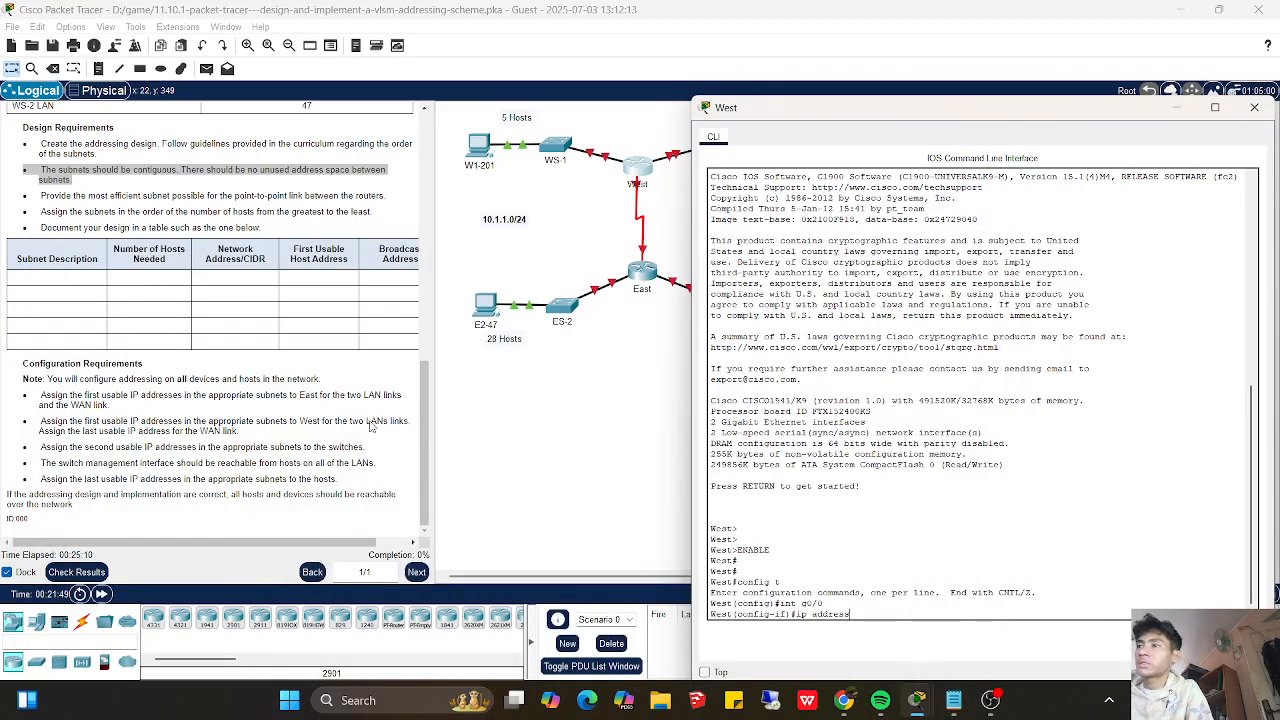
{"action": "left_click", "coordinate": [415, 418]}
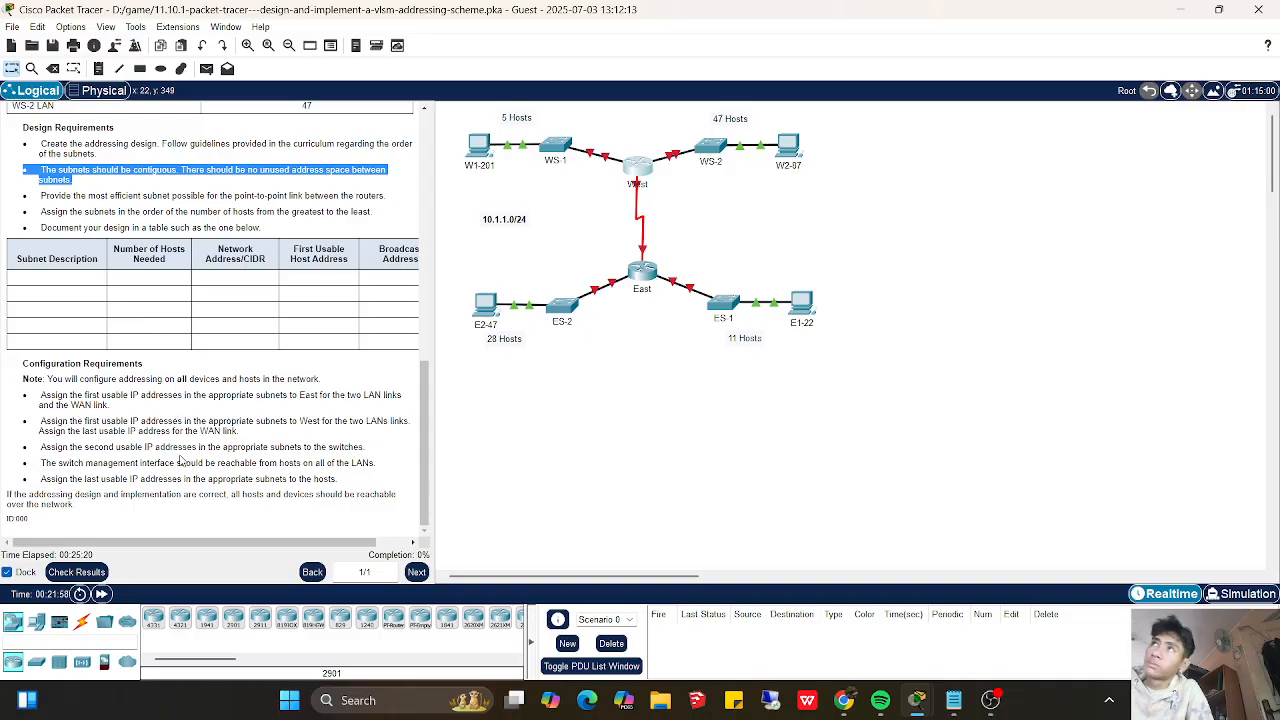
- Compare the subnet notes with the topology and the Configuration Requirements, and put the notes away
{"action": "left_click", "coordinate": [953, 700]}
{"action": "left_click_drag", "start_coordinate": [858, 260], "coordinate": [1065, 401]}
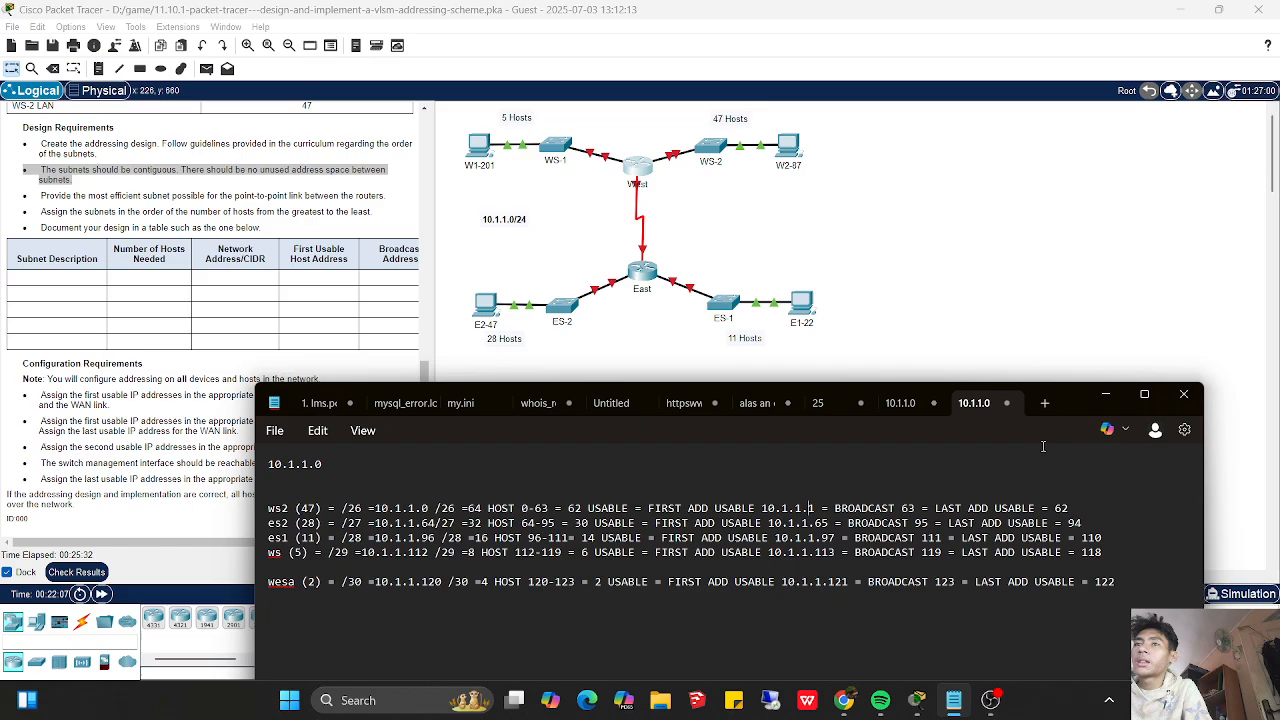
{"action": "left_click_drag", "start_coordinate": [1061, 414], "coordinate": [1089, 524]}
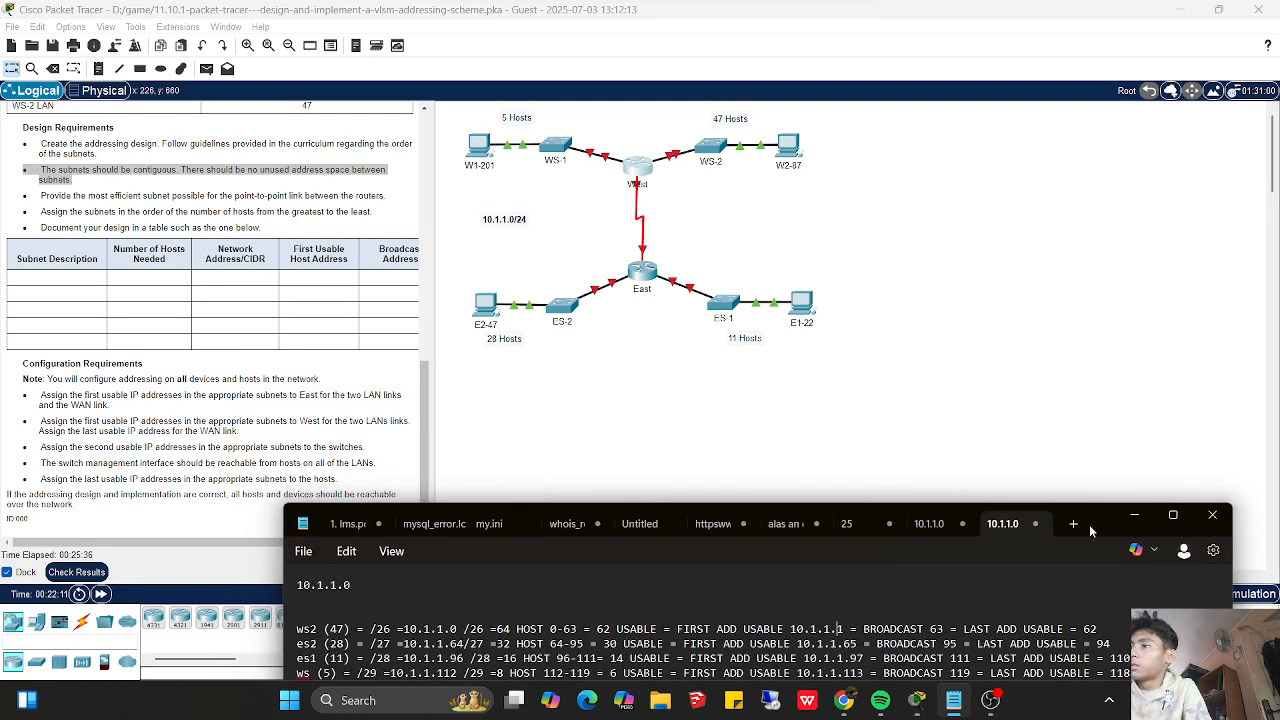
{"action": "left_click_drag", "start_coordinate": [1089, 524], "coordinate": [1074, 506]}
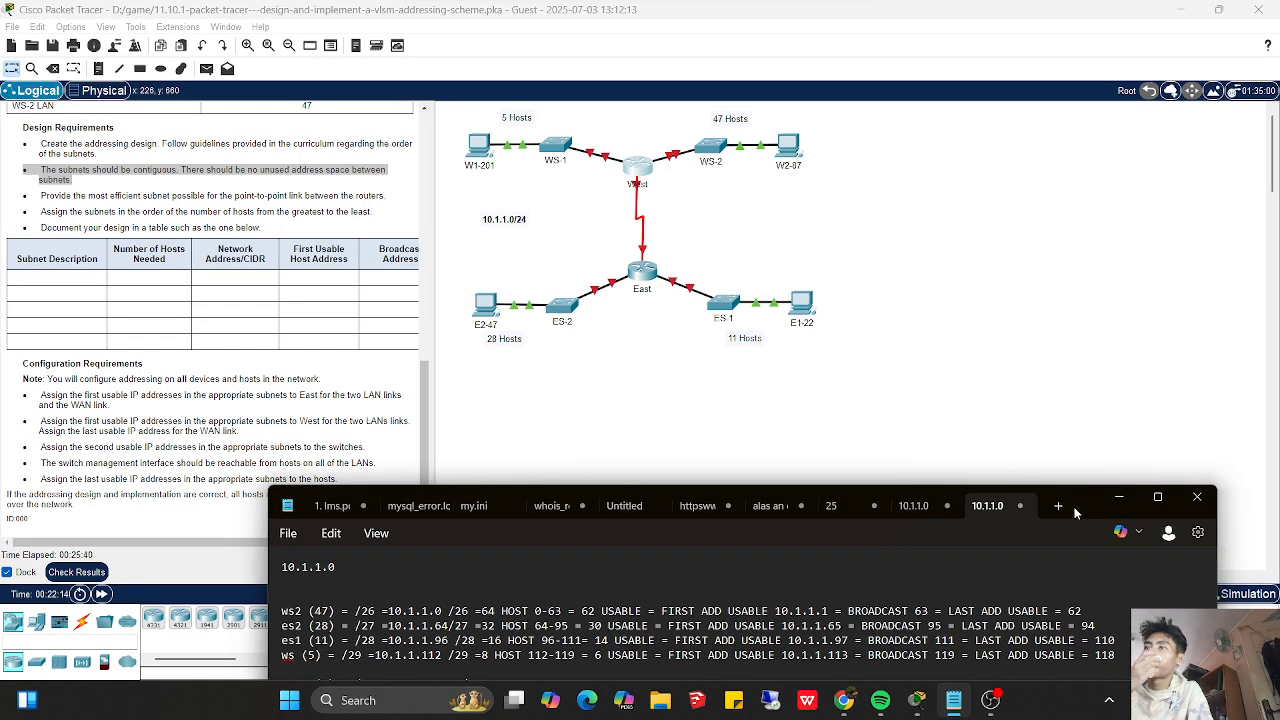
{"action": "left_click", "coordinate": [1118, 497]}
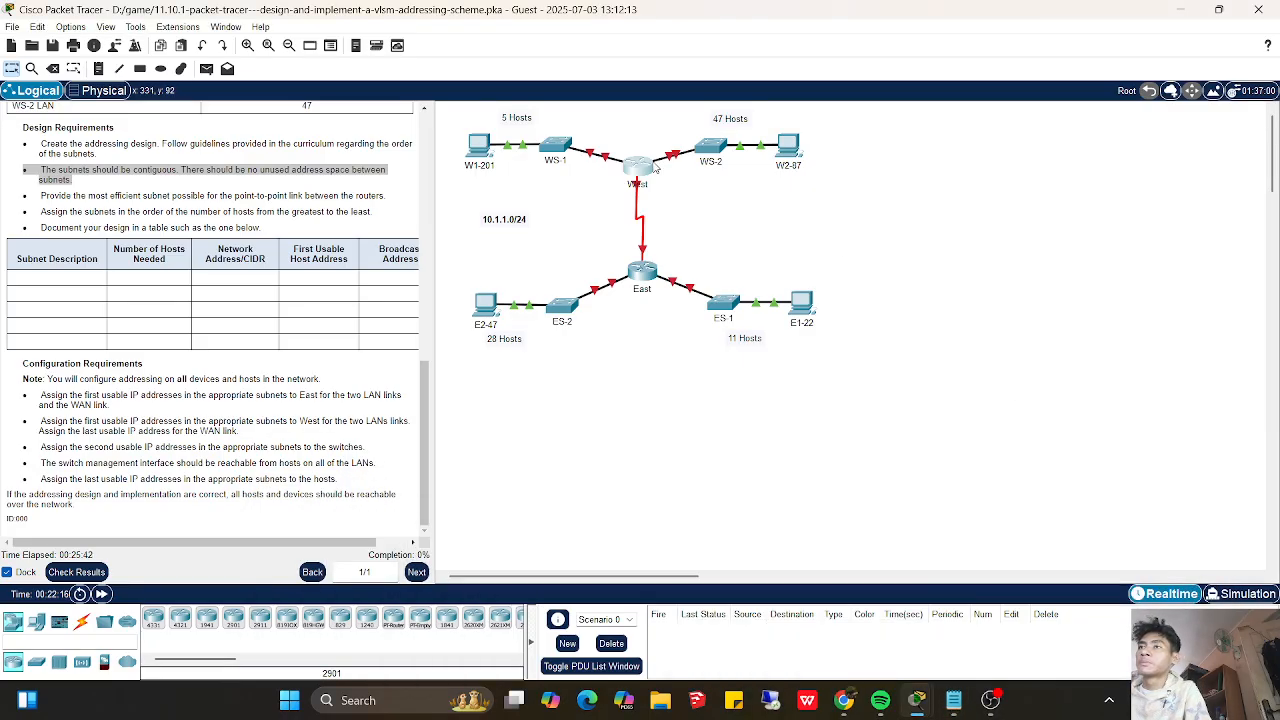
- Open the command line of switch WS-1 and enter privileged mode with enable
{"action": "left_click", "coordinate": [570, 149]}
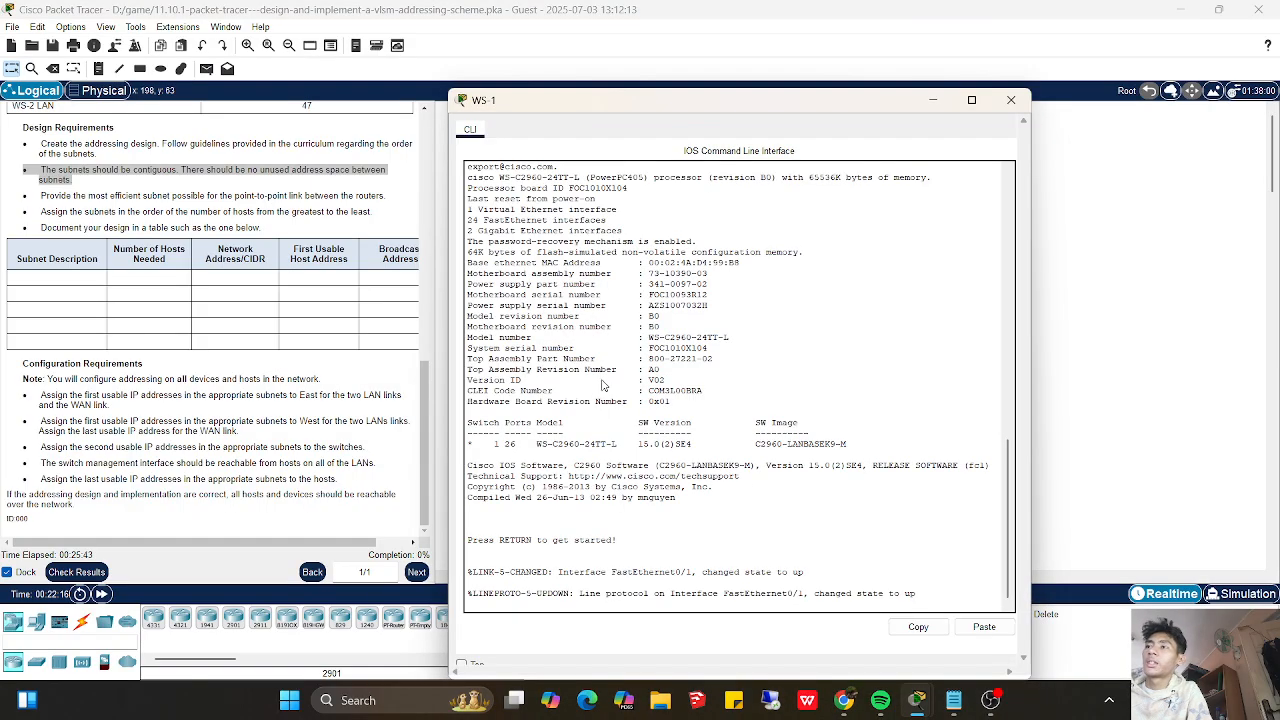
{"action": "left_click", "coordinate": [557, 606]}
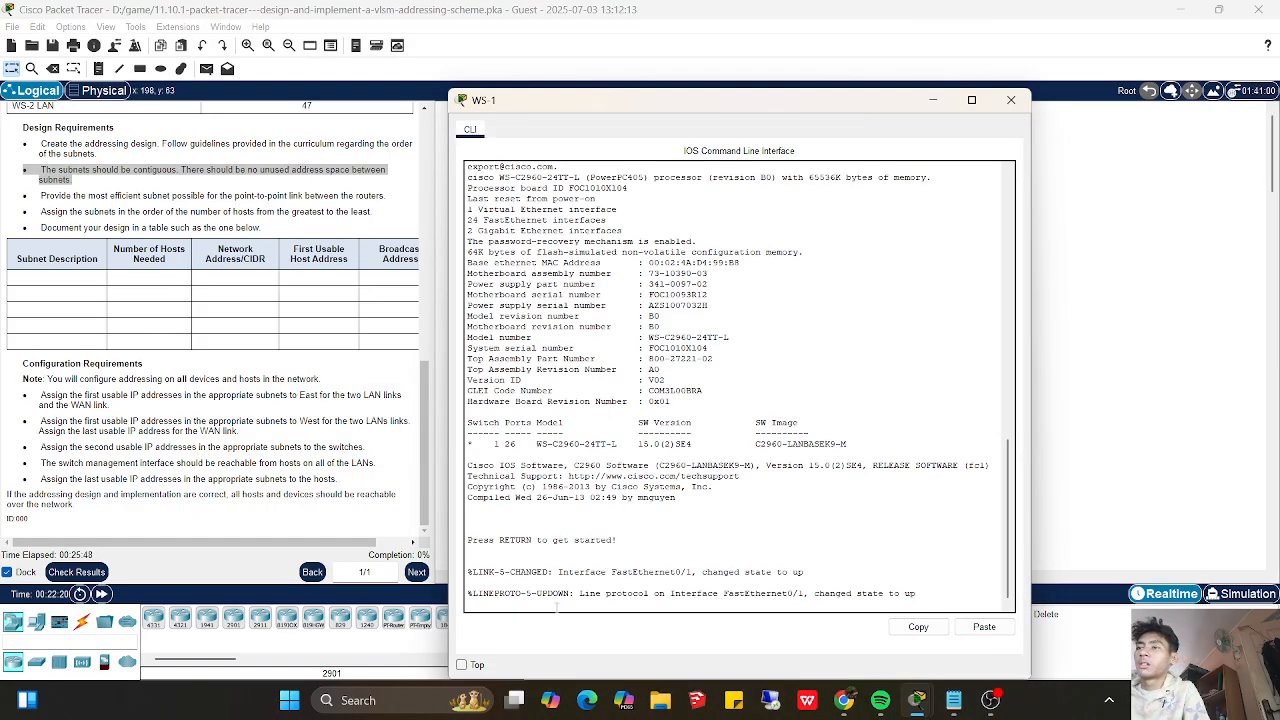
{"action": "key", "text": "Return"}
{"action": "key", "text": "Return"}
{"action": "key", "text": "Return"}
{"action": "key", "text": "Return"}
{"action": "type", "text": "enable"}
{"action": "key", "text": "Return"}
{"action": "key", "text": "Return"}
- Try the ip address command in WS-1's privileged mode, and enter global configuration mode with config t
{"action": "type", "text": "ip ad"}
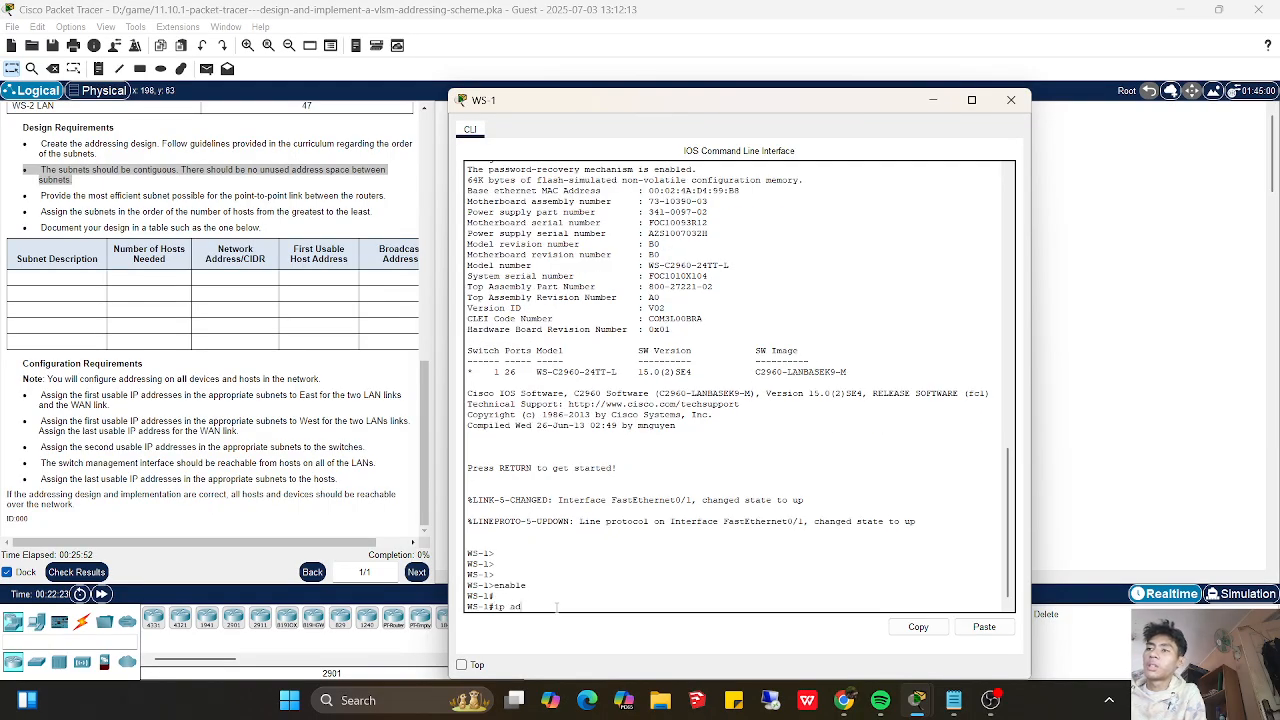
{"action": "type", "text": "dress"}
{"action": "key", "text": "Return"}
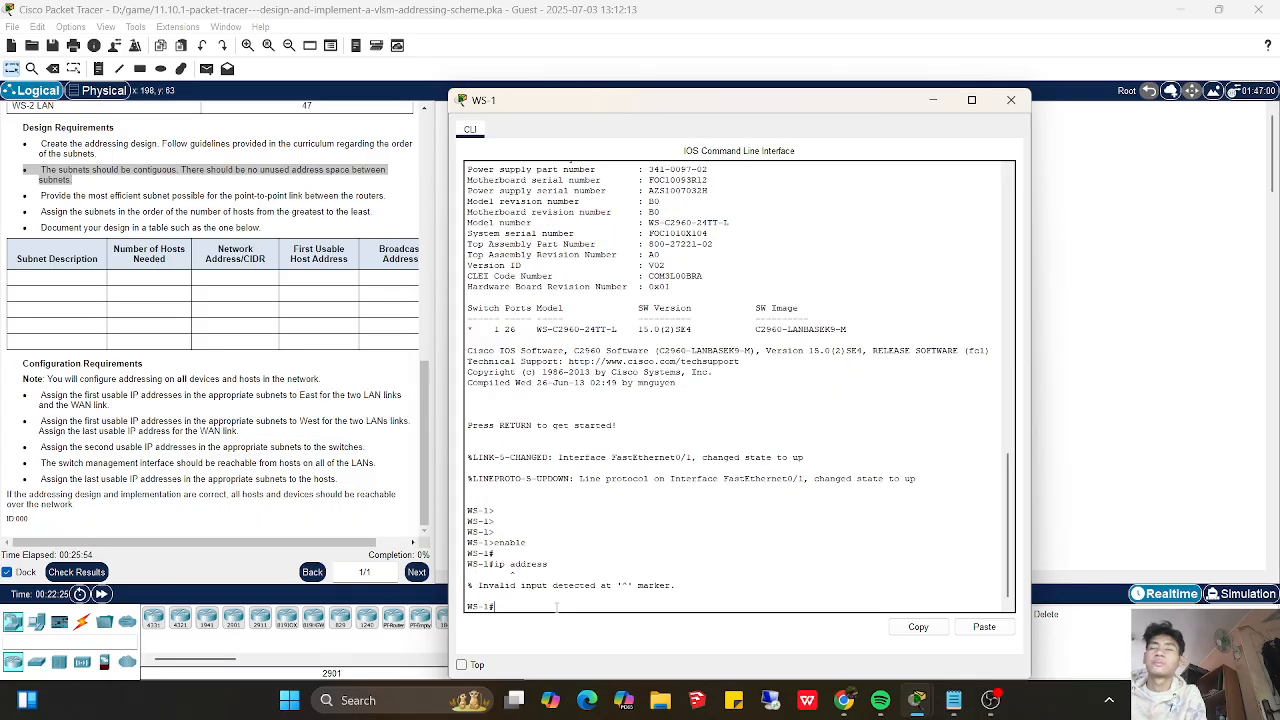
{"action": "type", "text": "config t"}
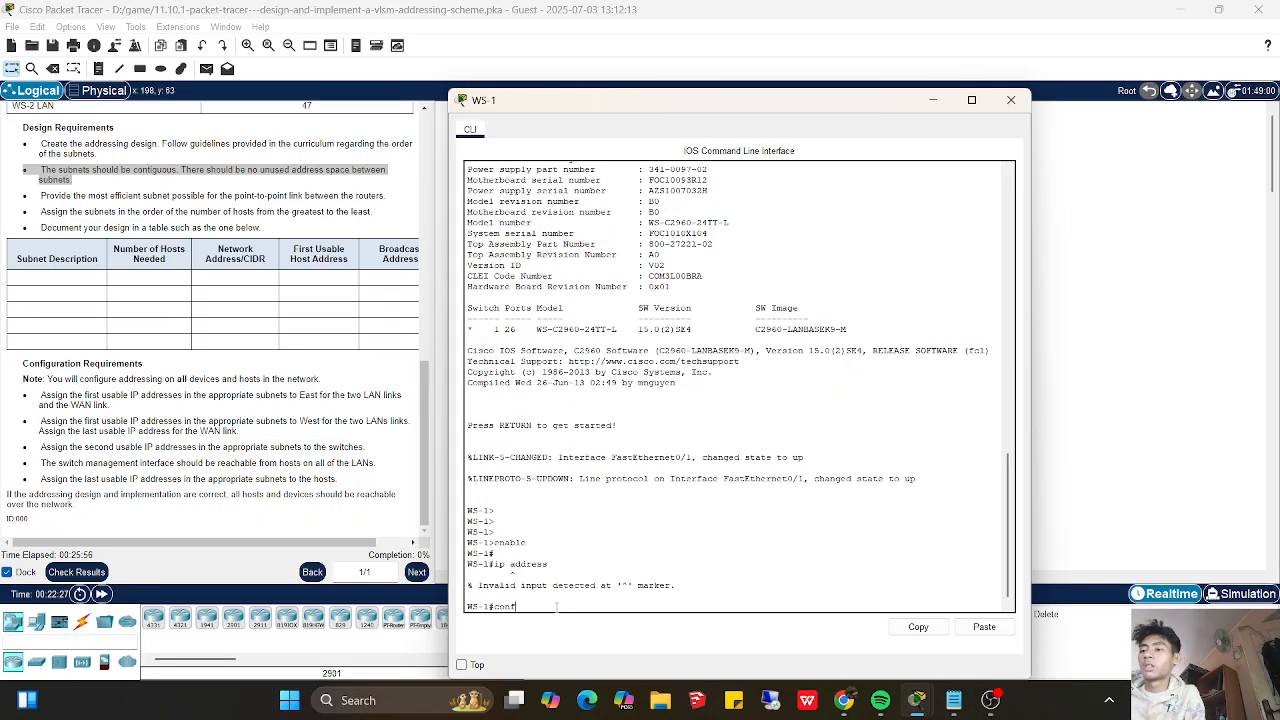
{"action": "key", "text": "Return"}
- Begin an ip address command for 10.1.1.114 at WS-1's global configuration prompt, up to mask octets 255.255.255
{"action": "type", "text": "ip address 10.1.1.114"}
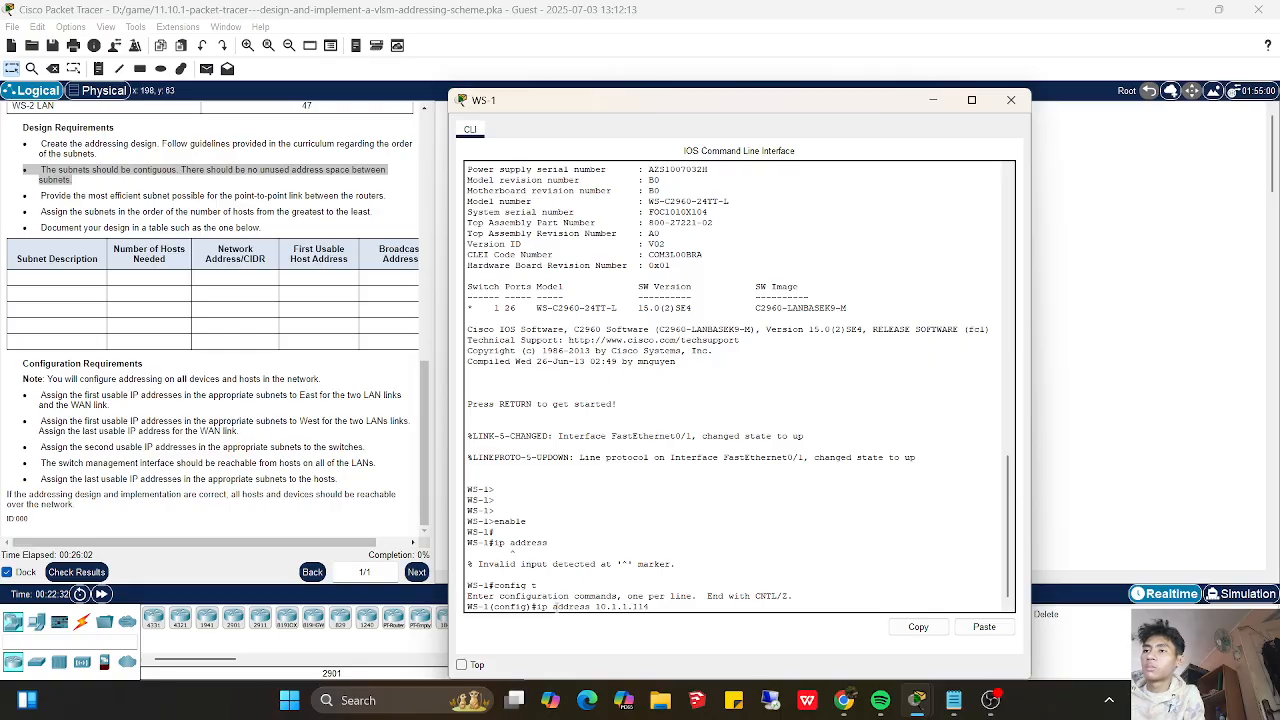
{"action": "type", "text": " 255.255.255"}
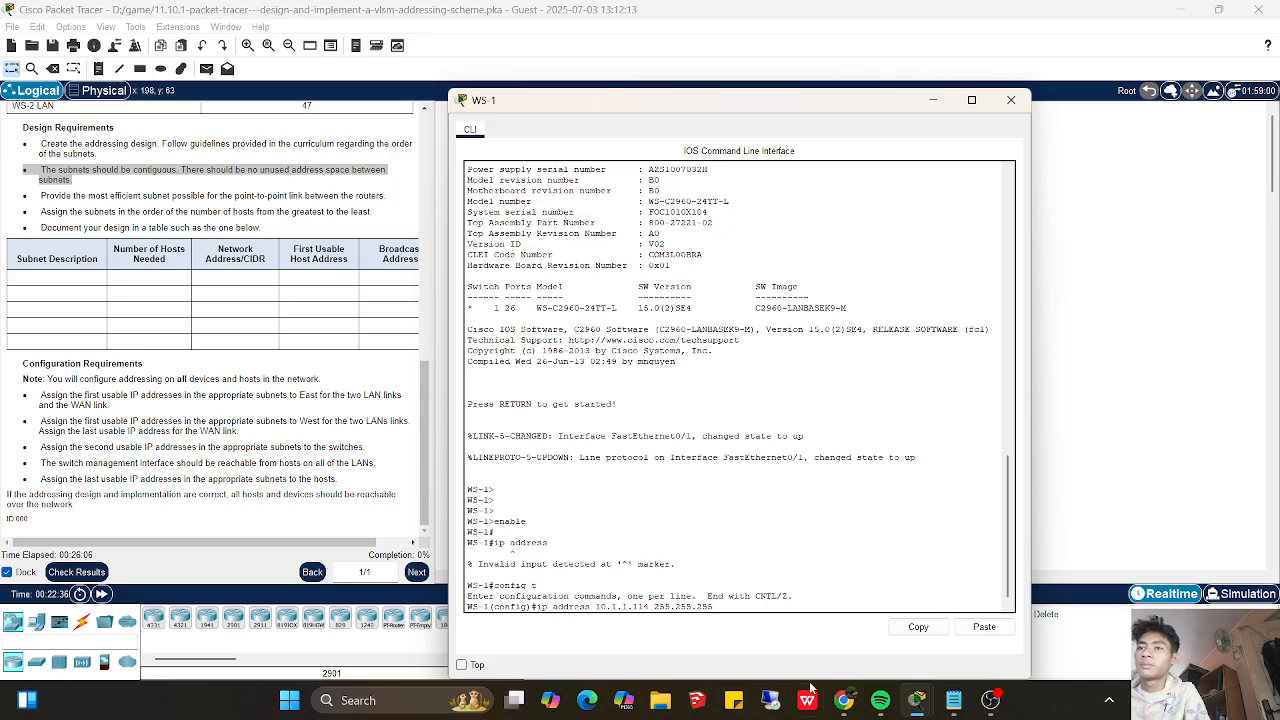
- In the subnet notes, add the last mask octet 248 after /29 for ws and 240 after /28 for es1
{"action": "left_click", "coordinate": [953, 700]}
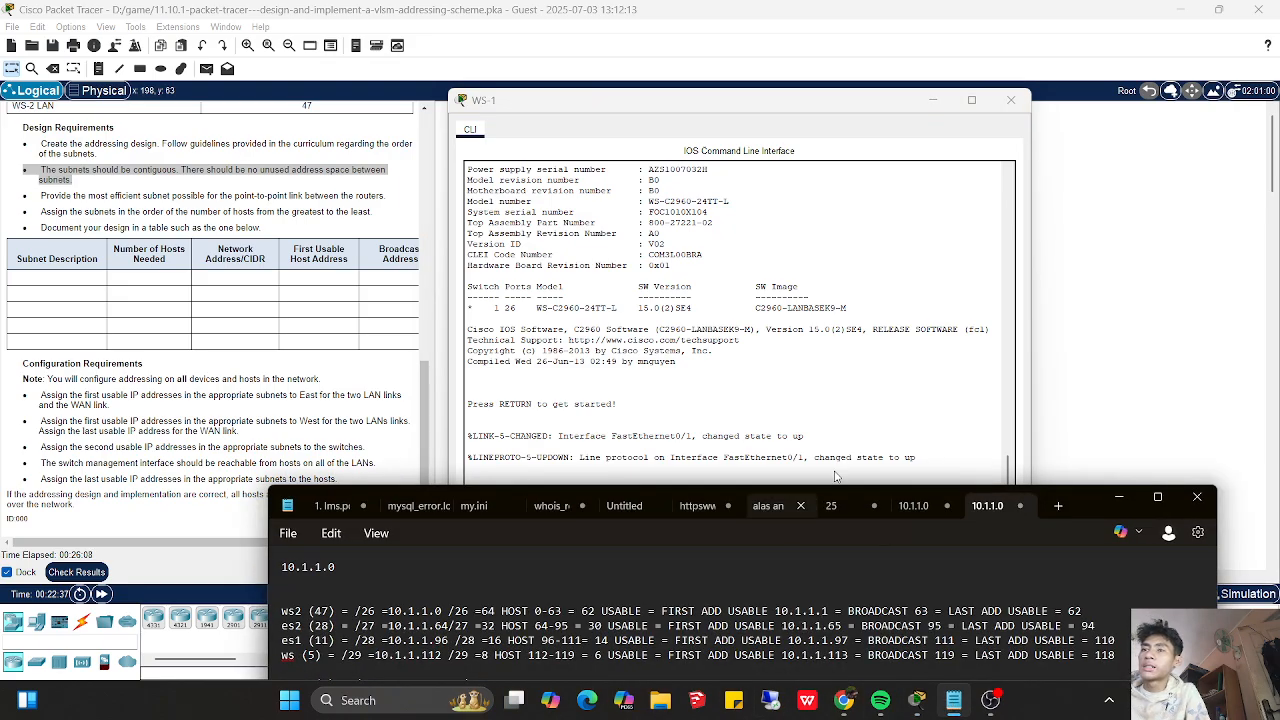
{"action": "left_click_drag", "start_coordinate": [1090, 493], "coordinate": [1062, 380]}
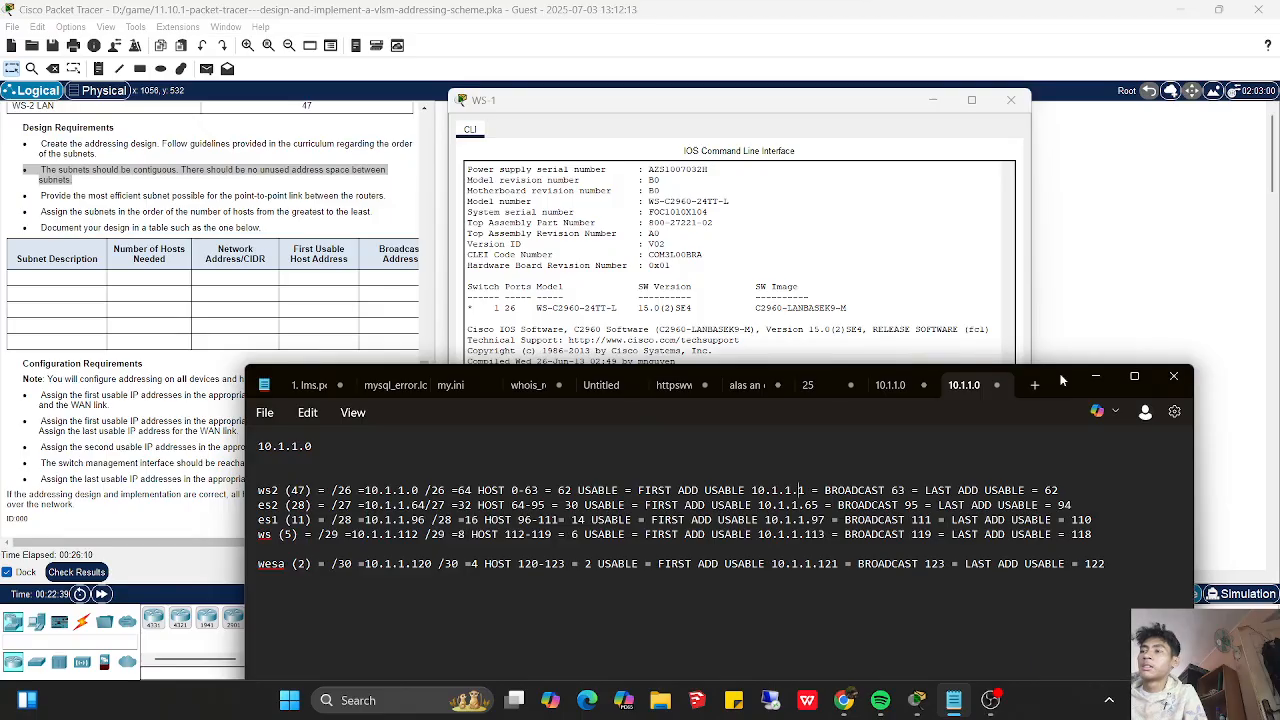
{"action": "left_click", "coordinate": [447, 537]}
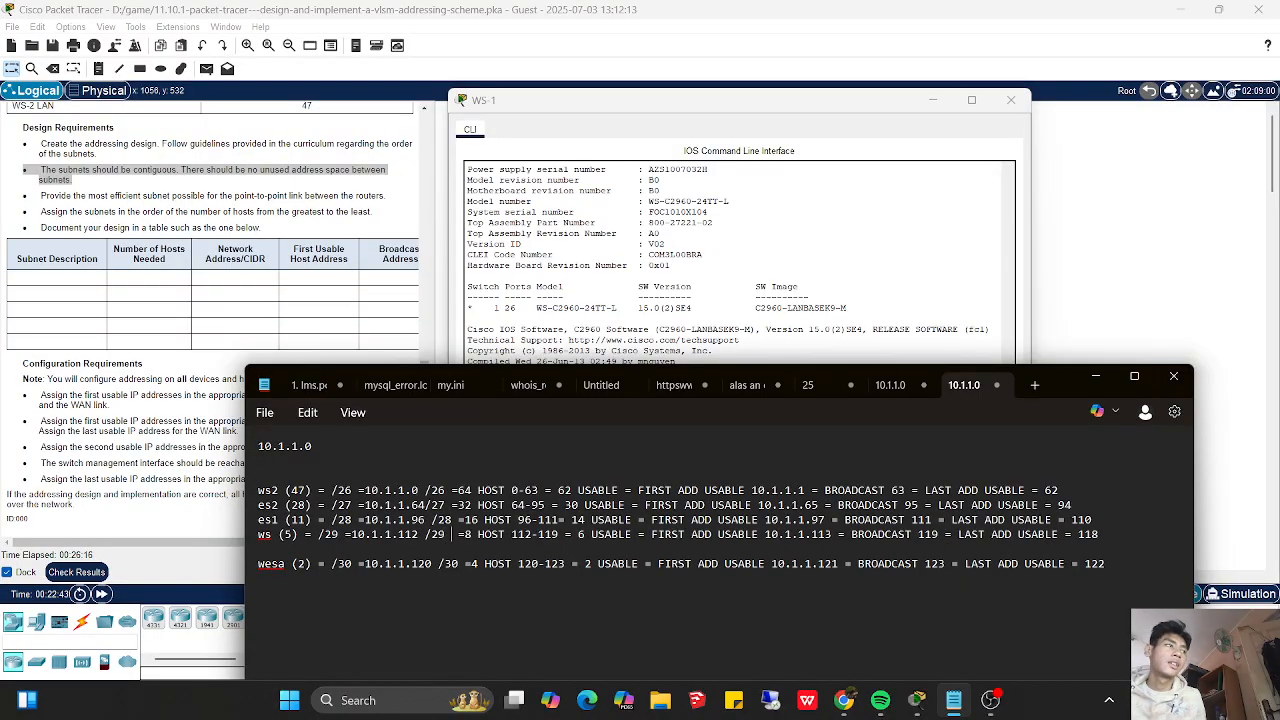
{"action": "type", "text": "24"}
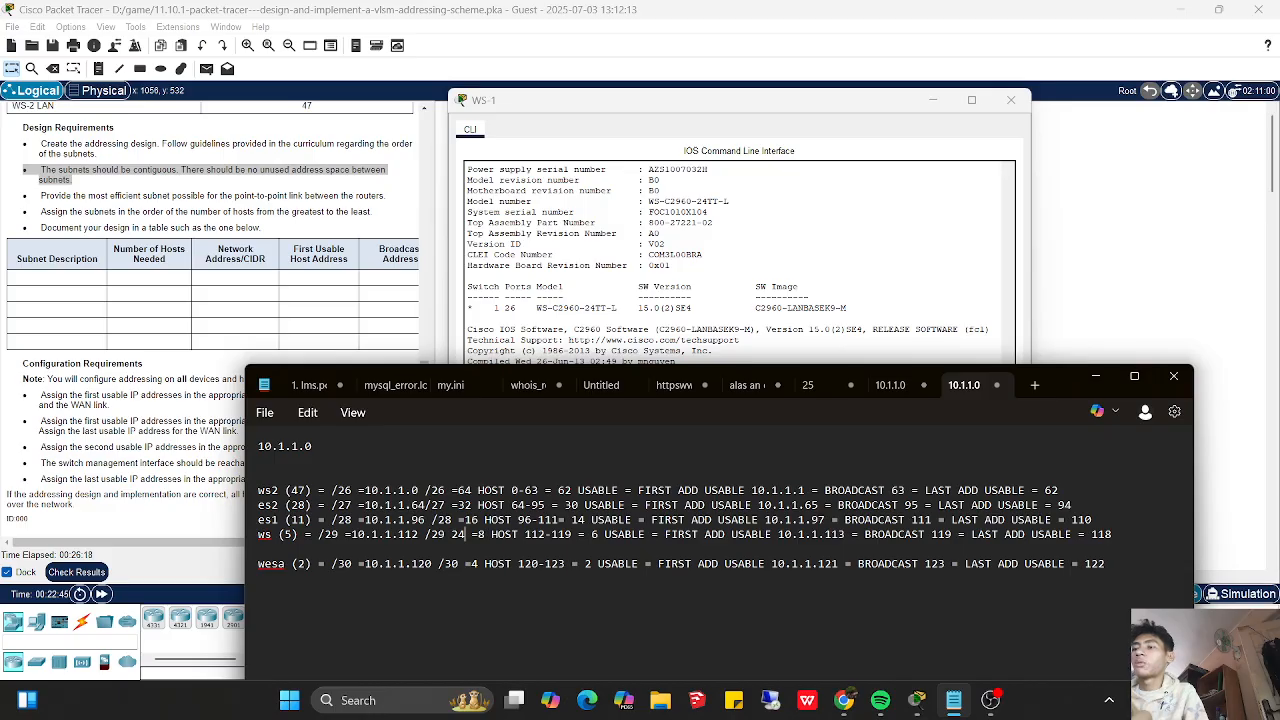
{"action": "type", "text": "8"}
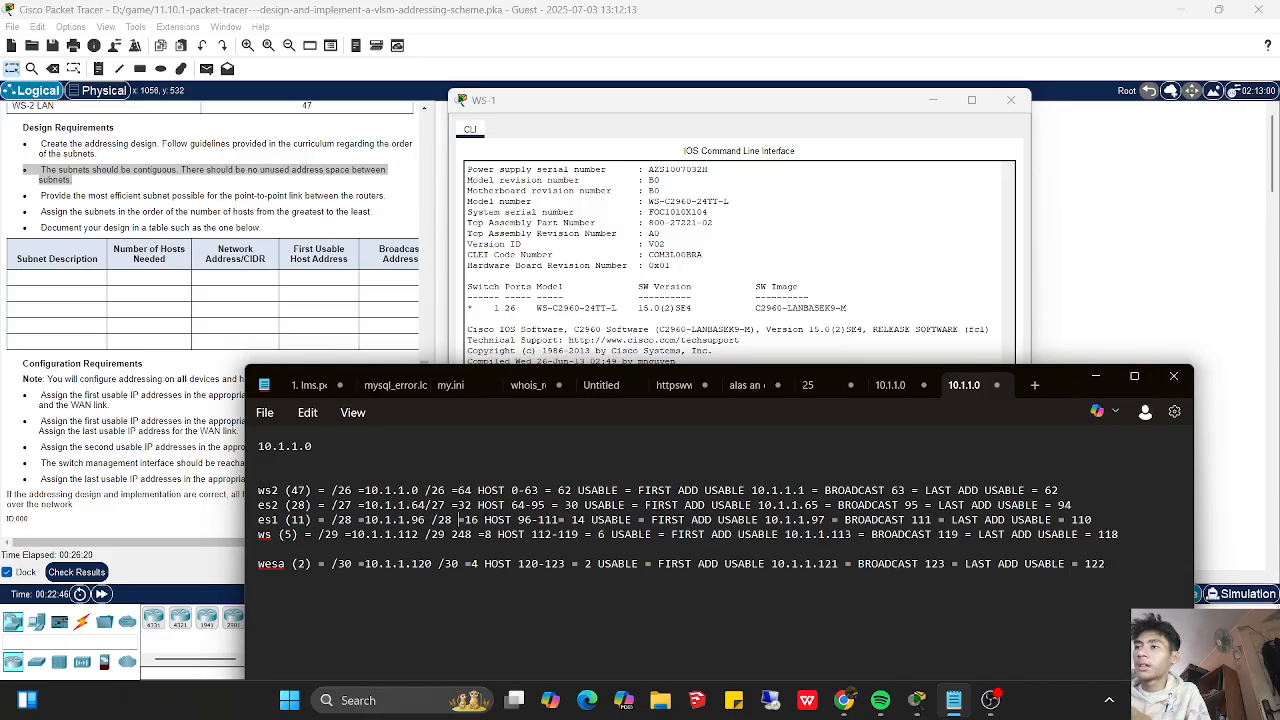
{"action": "type", "text": " 240"}
- Add the last mask octet 224 after /27 for es2 and 192 after /26 for ws2 in the subnet notes
{"action": "key", "text": "Up"}
{"action": "key", "text": "Left"}
{"action": "key", "text": "Left"}
{"action": "key", "text": "Left"}
{"action": "key", "text": "Left"}
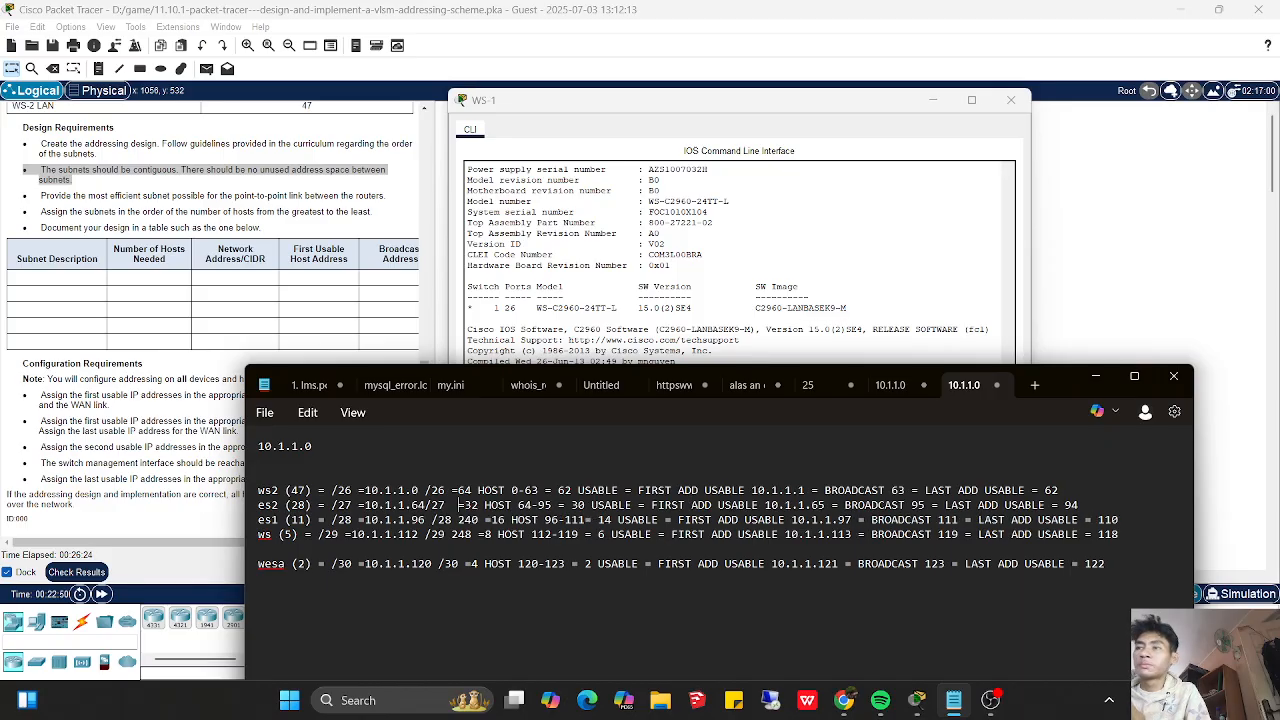
{"action": "type", "text": "224"}
{"action": "key", "text": "Up"}
{"action": "key", "text": "Left"}
{"action": "key", "text": "Left"}
{"action": "key", "text": "Left"}
{"action": "key", "text": "Left"}
{"action": "type", "text": "192"}
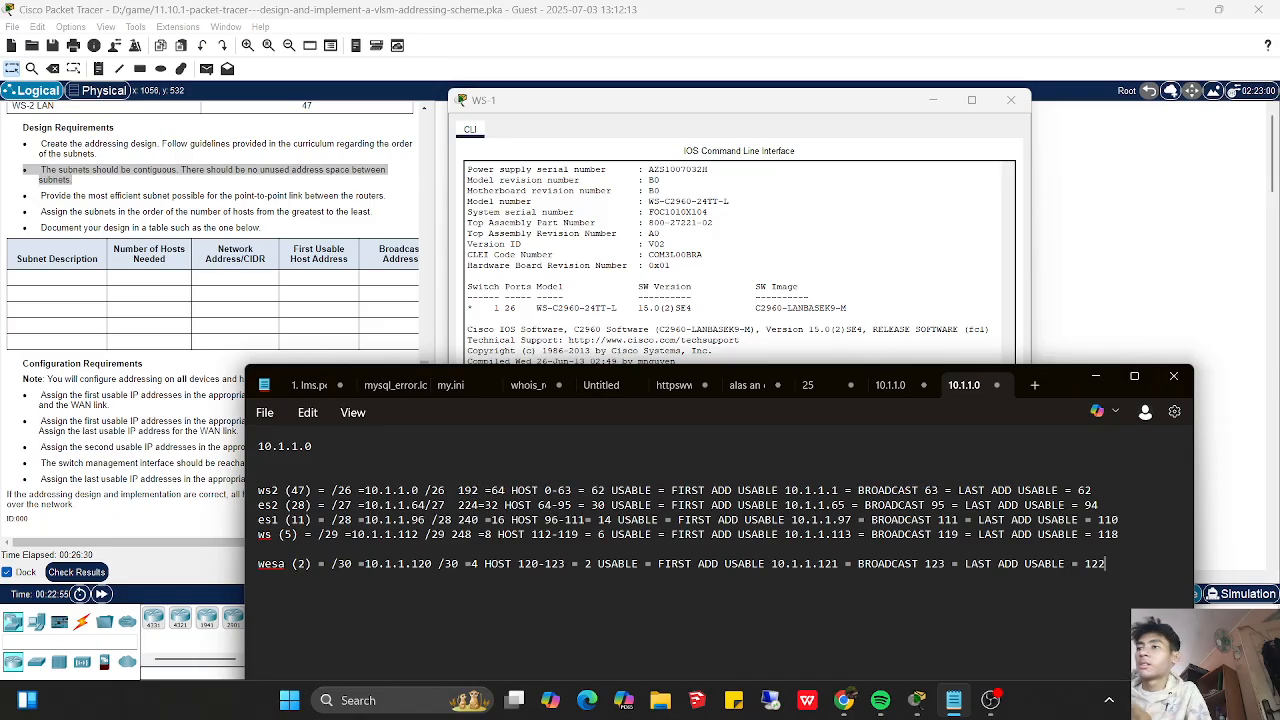
- Add the last mask octet 252 after /30 for the wesa link in the subnet notes
{"action": "left_click", "coordinate": [464, 564]}
{"action": "type", "text": "252"}
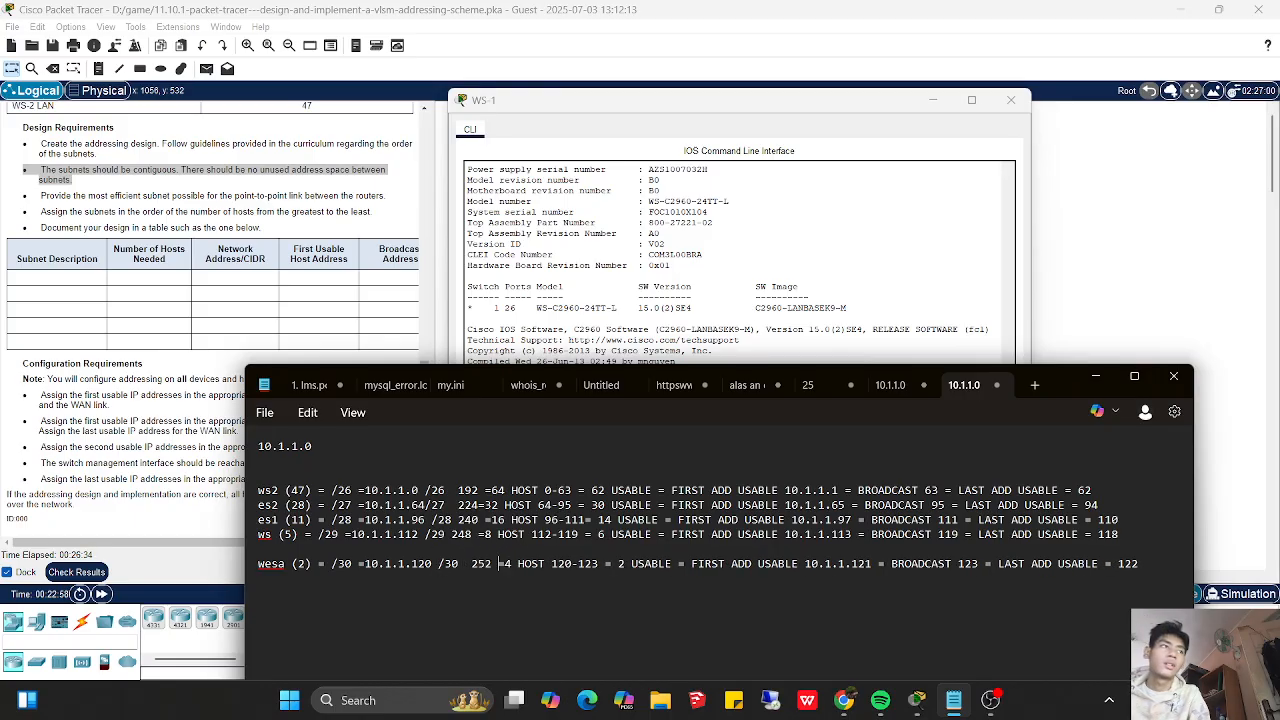
- Try to assign 10.1.1.114 with mask 255.255.255.248 in WS-1's global configuration mode, finishing the pending command
{"action": "left_click", "coordinate": [554, 330]}
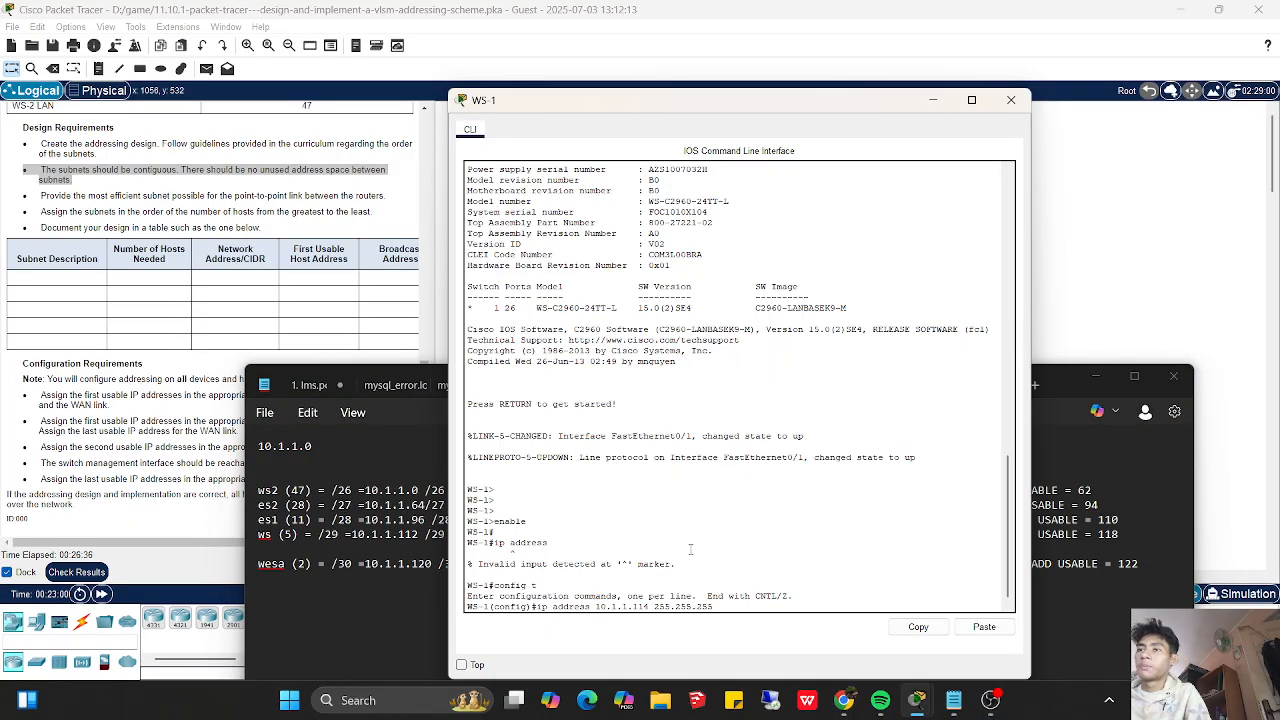
{"action": "left_click", "coordinate": [1092, 378]}
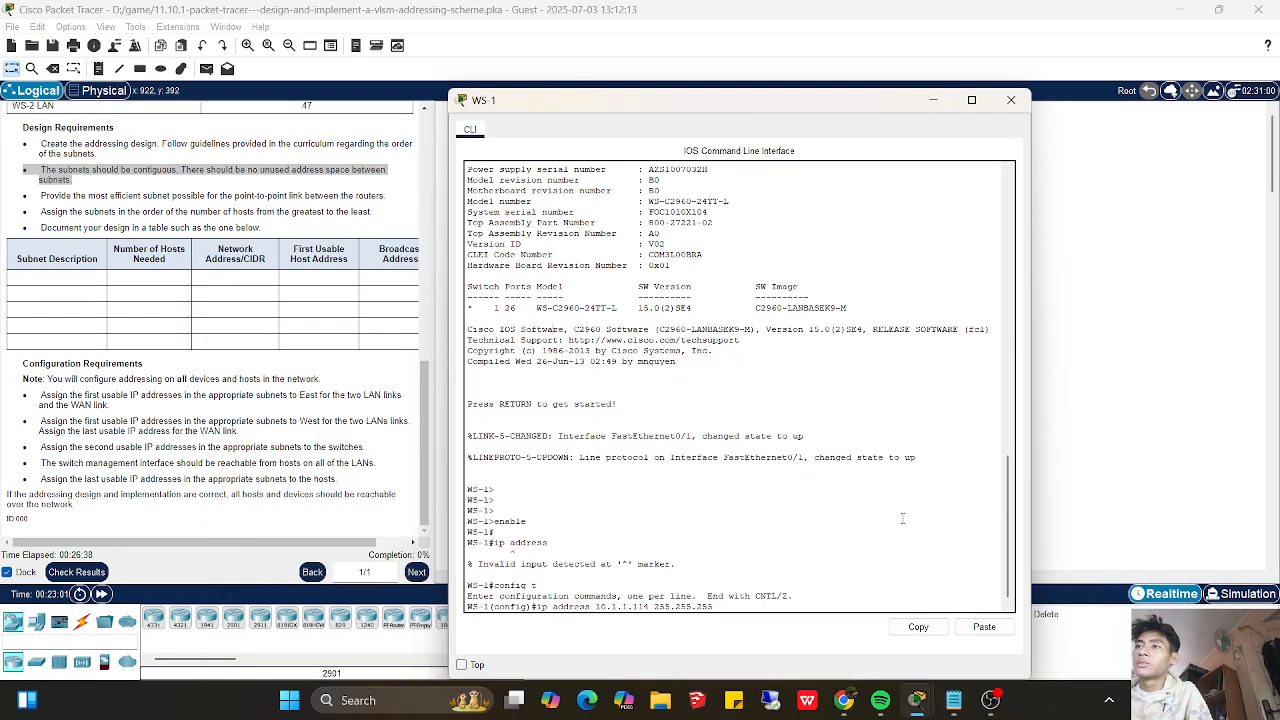
{"action": "left_click", "coordinate": [952, 697]}
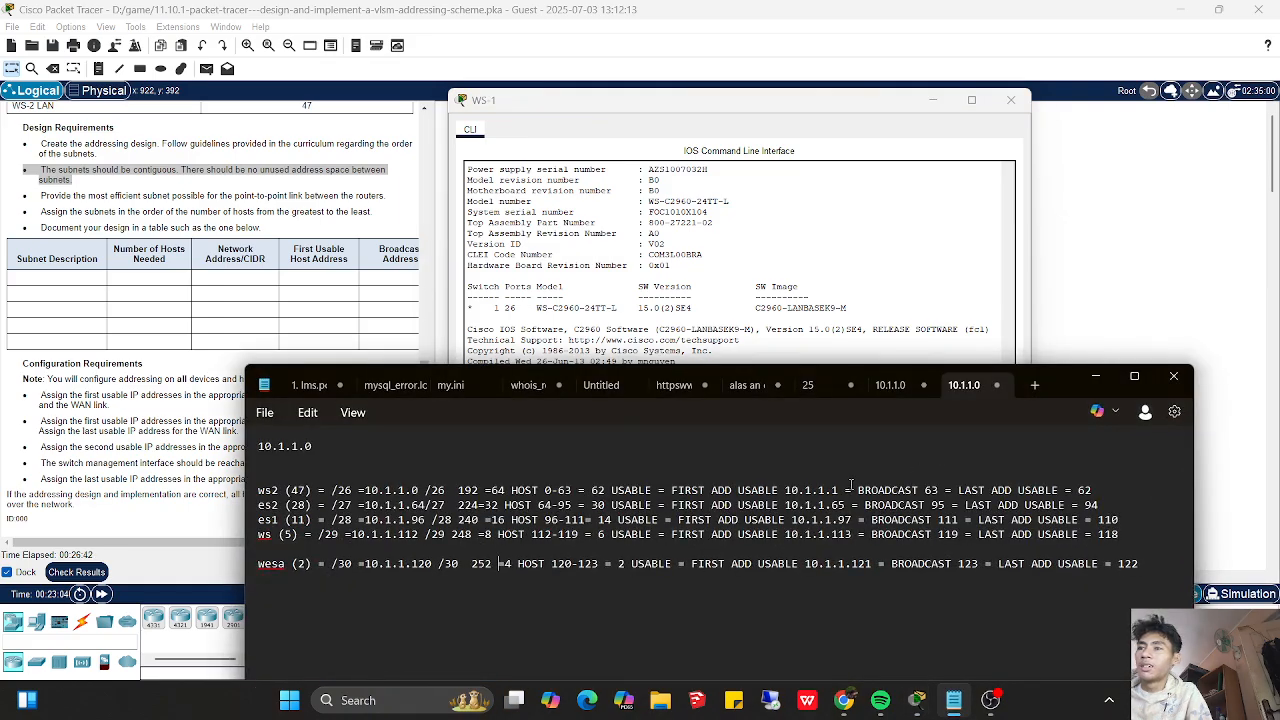
{"action": "left_click", "coordinate": [828, 322]}
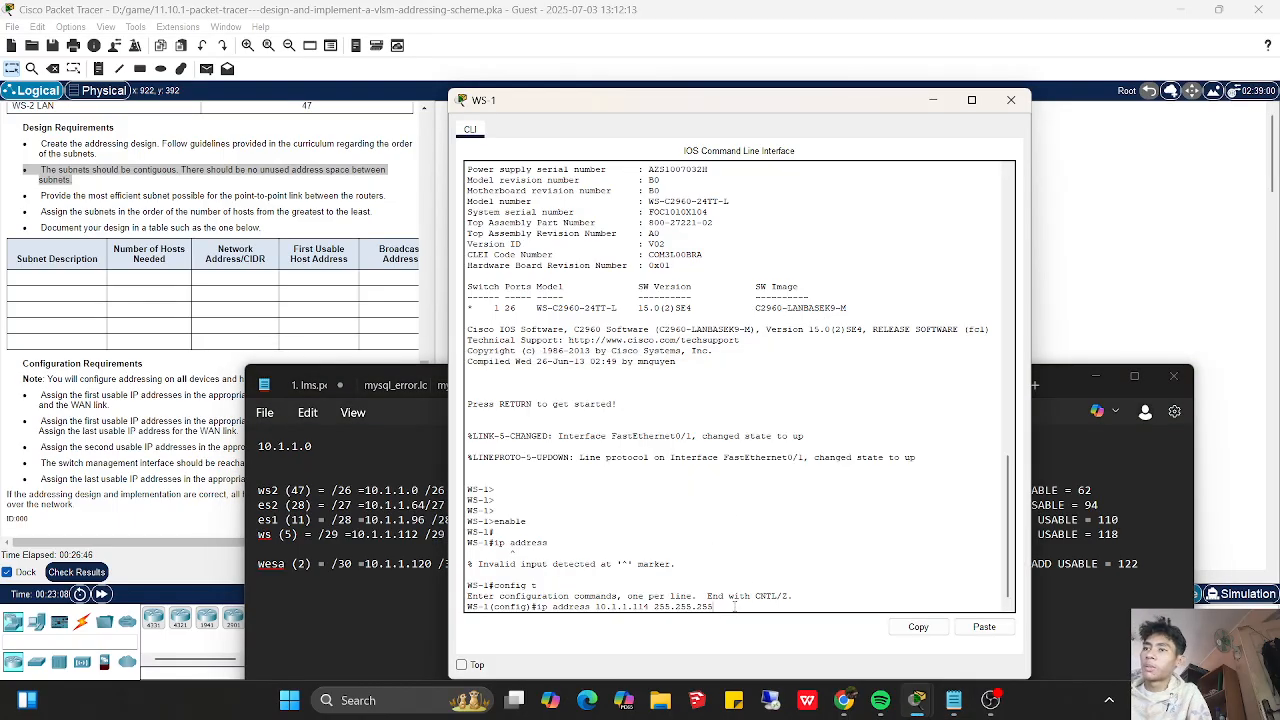
{"action": "type", "text": ".248"}
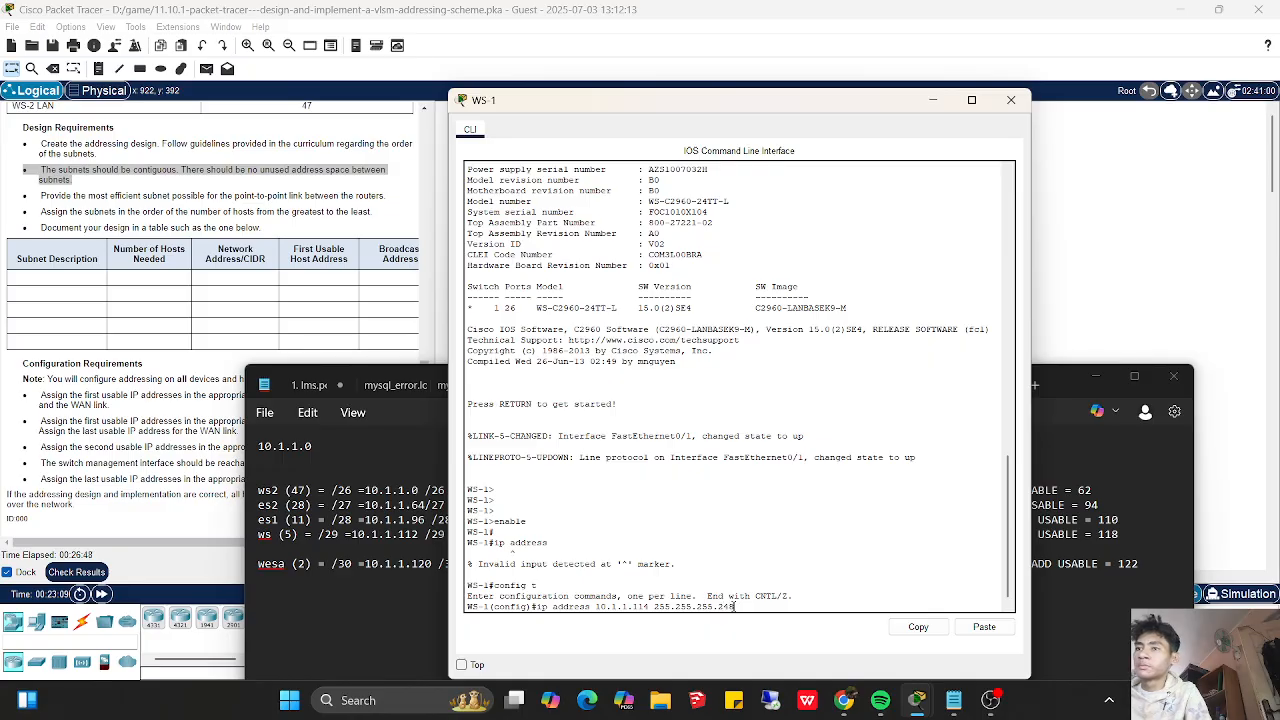
{"action": "key", "text": "Return"}
{"action": "key", "text": "Up"}
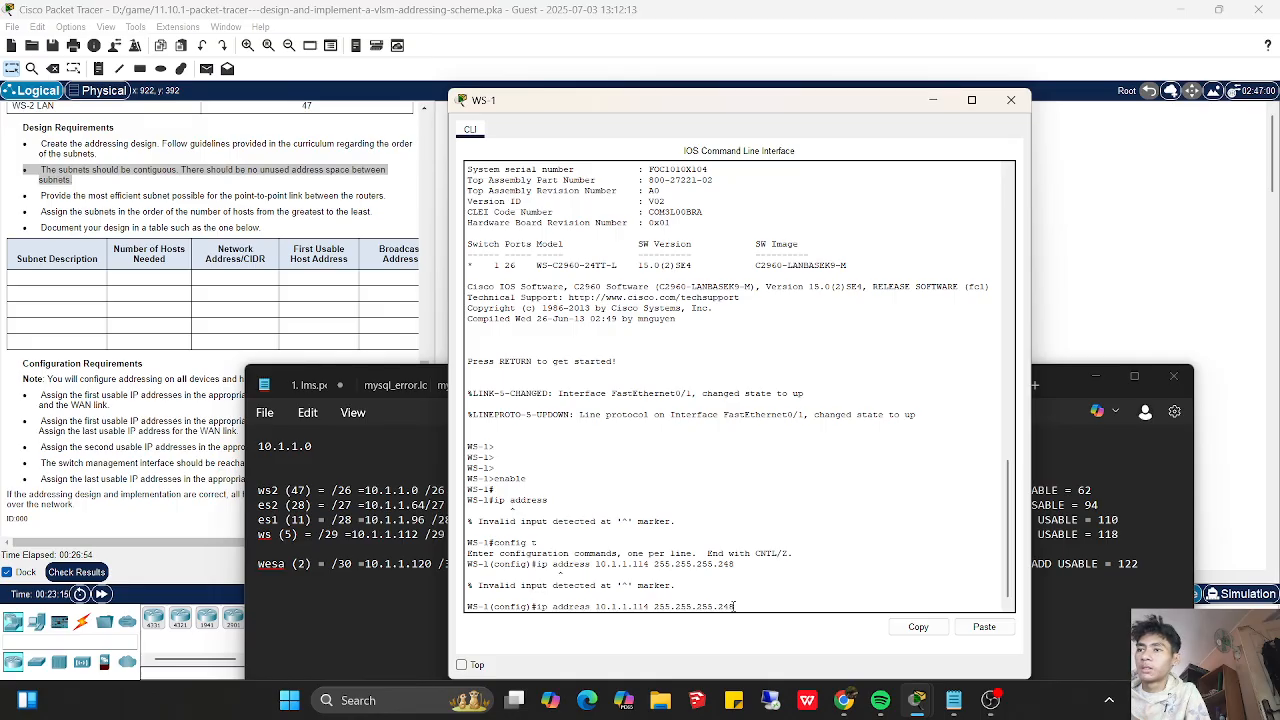
{"action": "key", "text": "Down"}
- Enter interface vlan 1 on WS-1 and assign it ip address 10.1.1.114 255.255.255.248
{"action": "type", "text": "int vlan"}
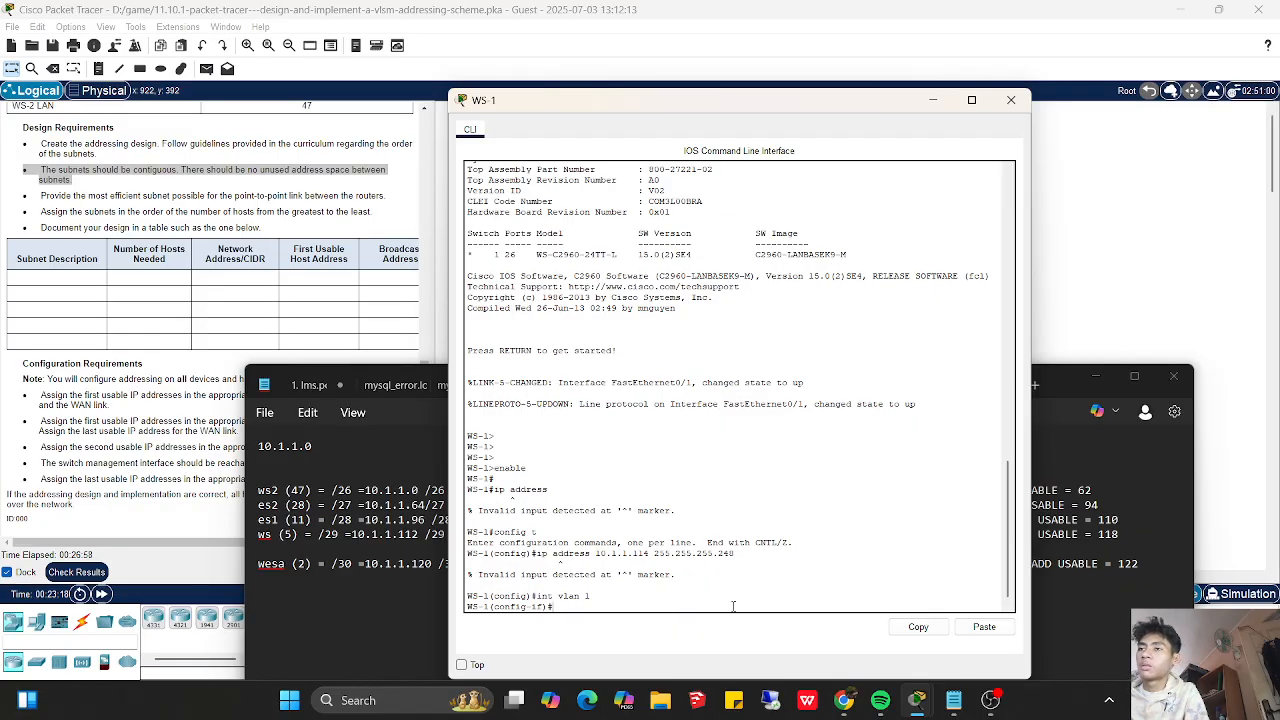
{"action": "type", "text": "ip address 10"}
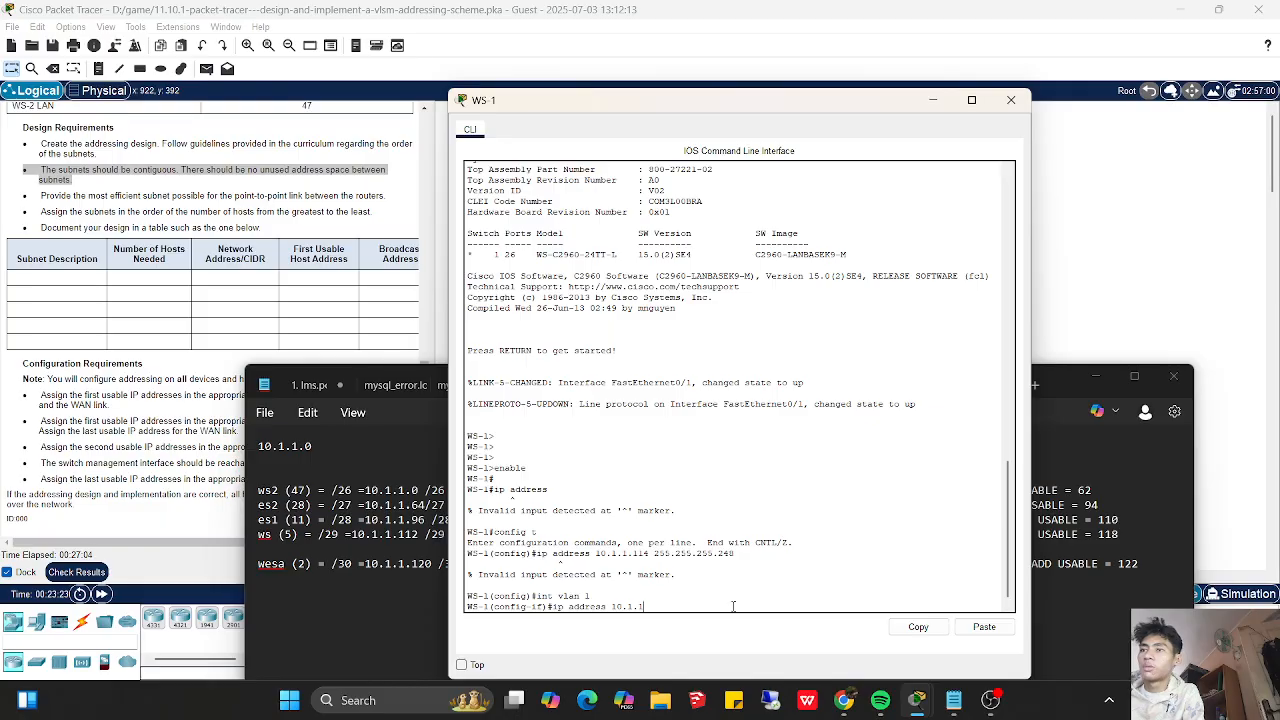
{"action": "type", "text": ".1.1.114 255.255.255.248"}
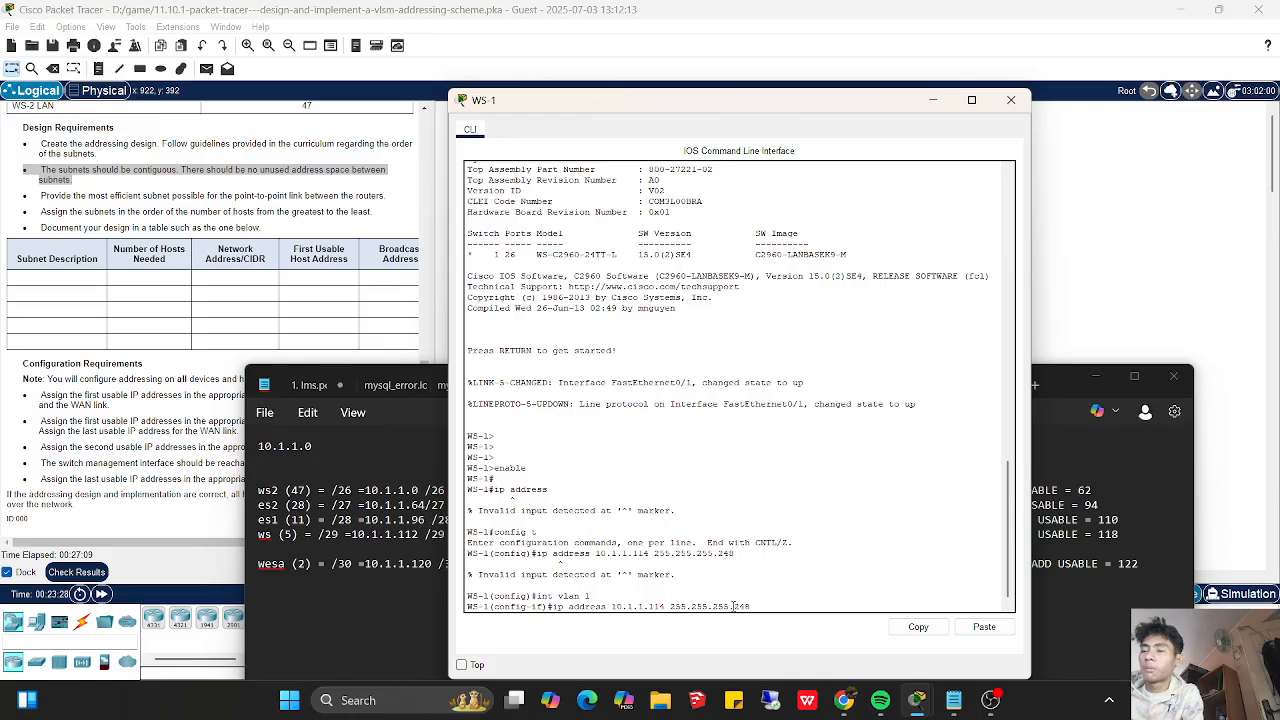
{"action": "key", "text": "Return"}
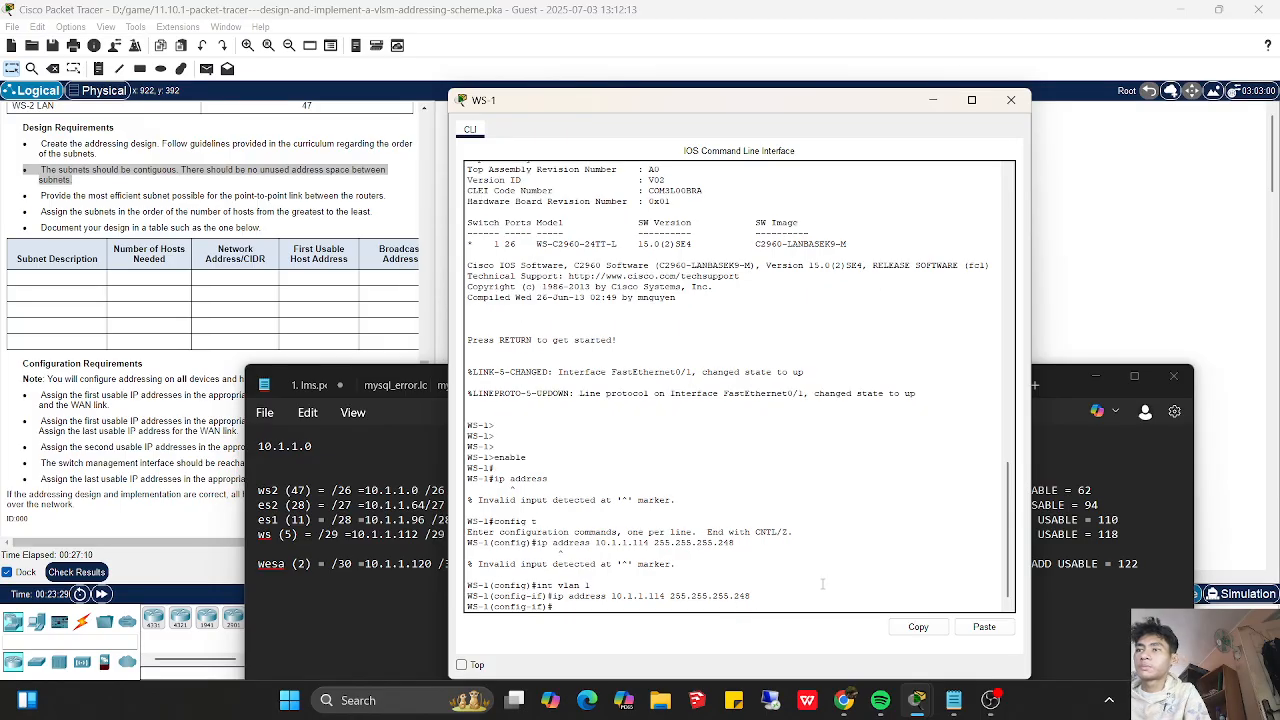
- Enable WS-1's vlan 1 interface with no shutdown and return to the topology
{"action": "type", "text": "no shutdown"}
{"action": "key", "text": "Return"}
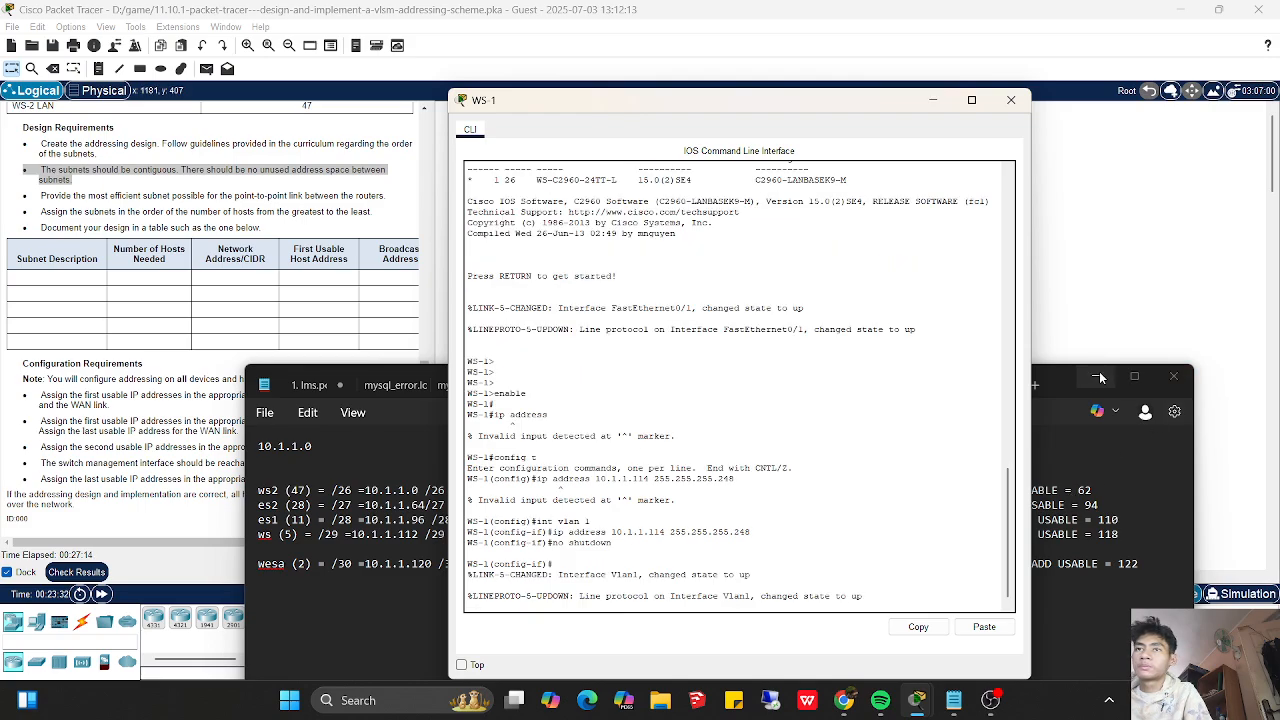
{"action": "left_click", "coordinate": [1069, 377]}
{"action": "left_click", "coordinate": [1108, 280]}
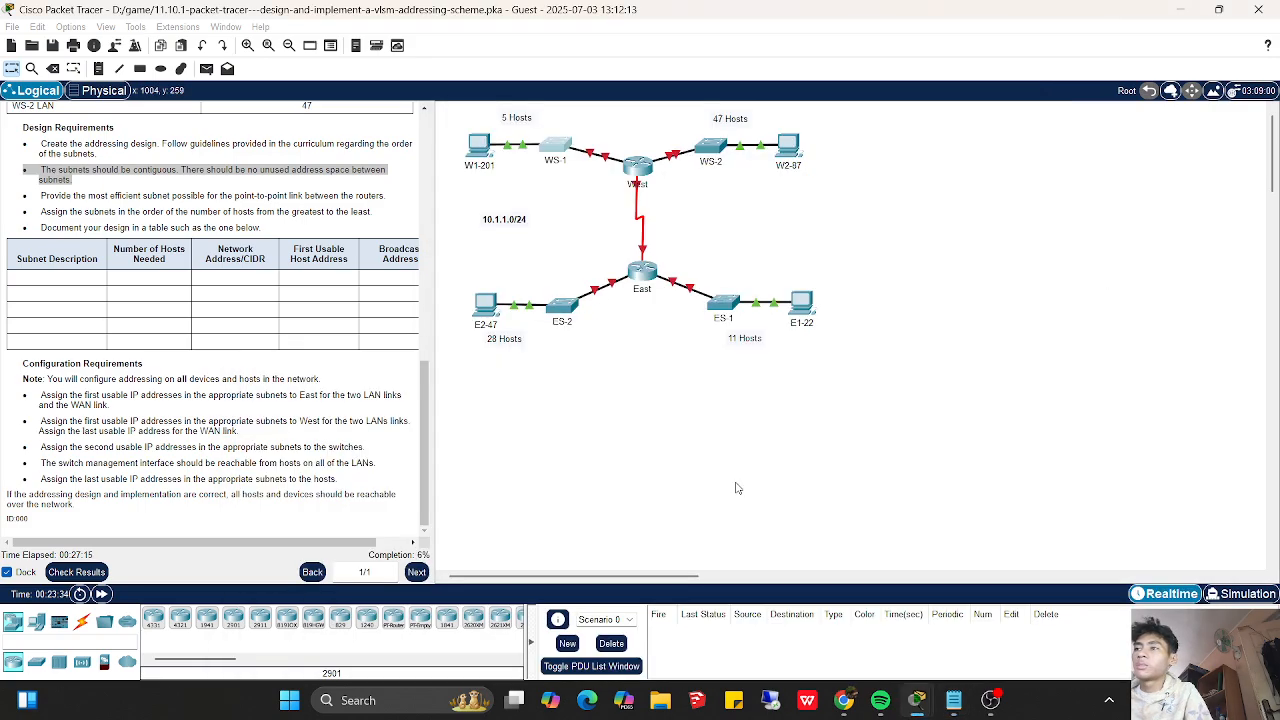
- Check the activity results and examine the assessment items for WS-1 at the end of the list
{"action": "left_click", "coordinate": [99, 573]}
{"action": "left_click", "coordinate": [133, 108]}
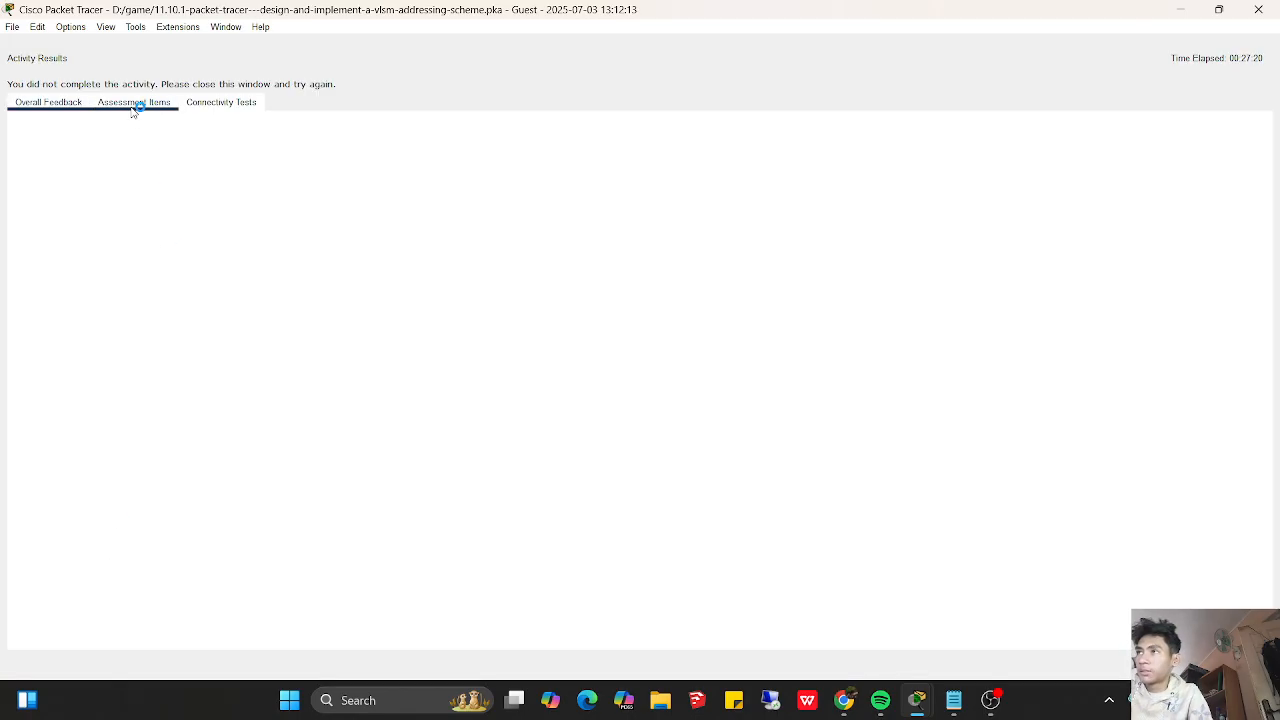
{"action": "left_click_drag", "start_coordinate": [1015, 371], "coordinate": [1007, 640]}
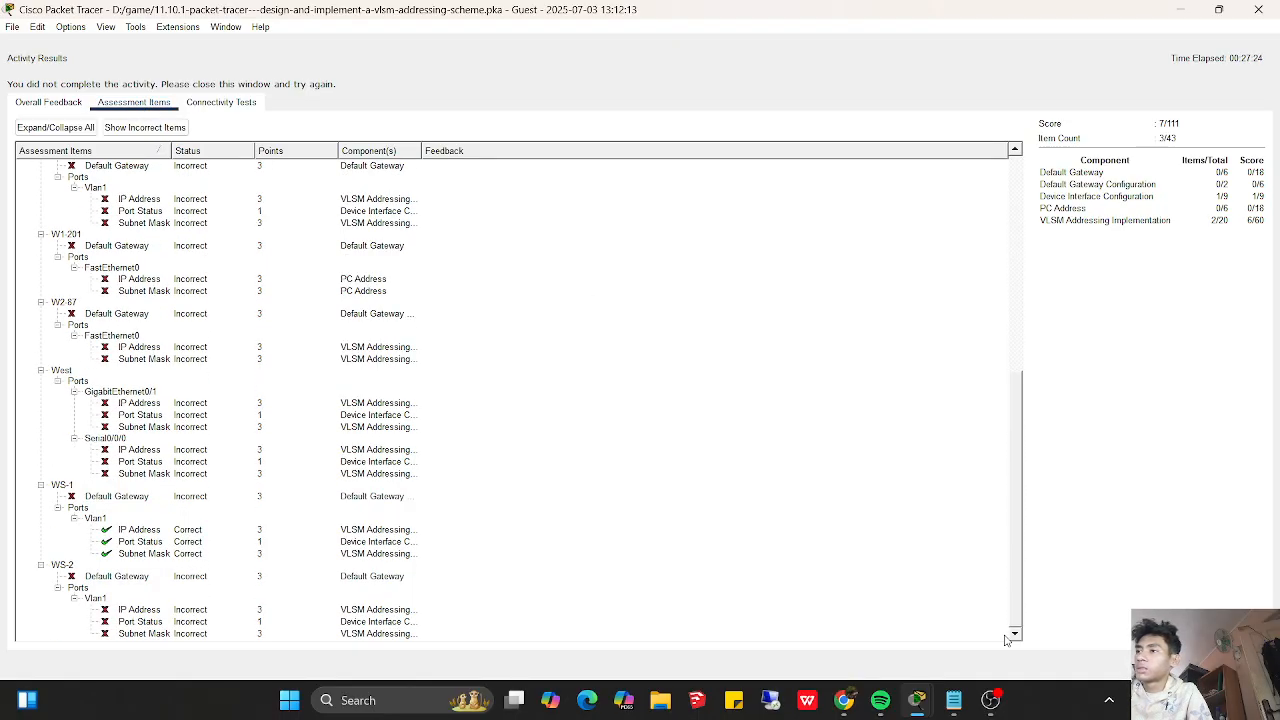
{"action": "left_click", "coordinate": [958, 708]}
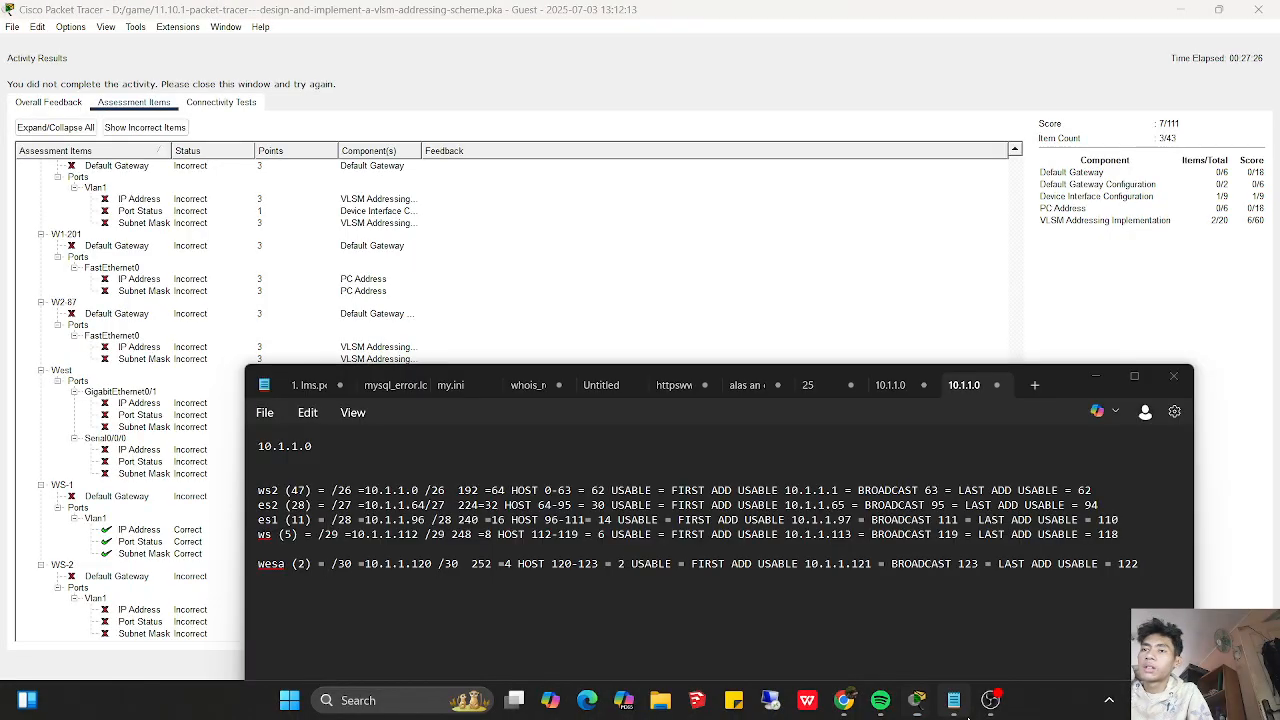
{"action": "left_click", "coordinate": [990, 705]}
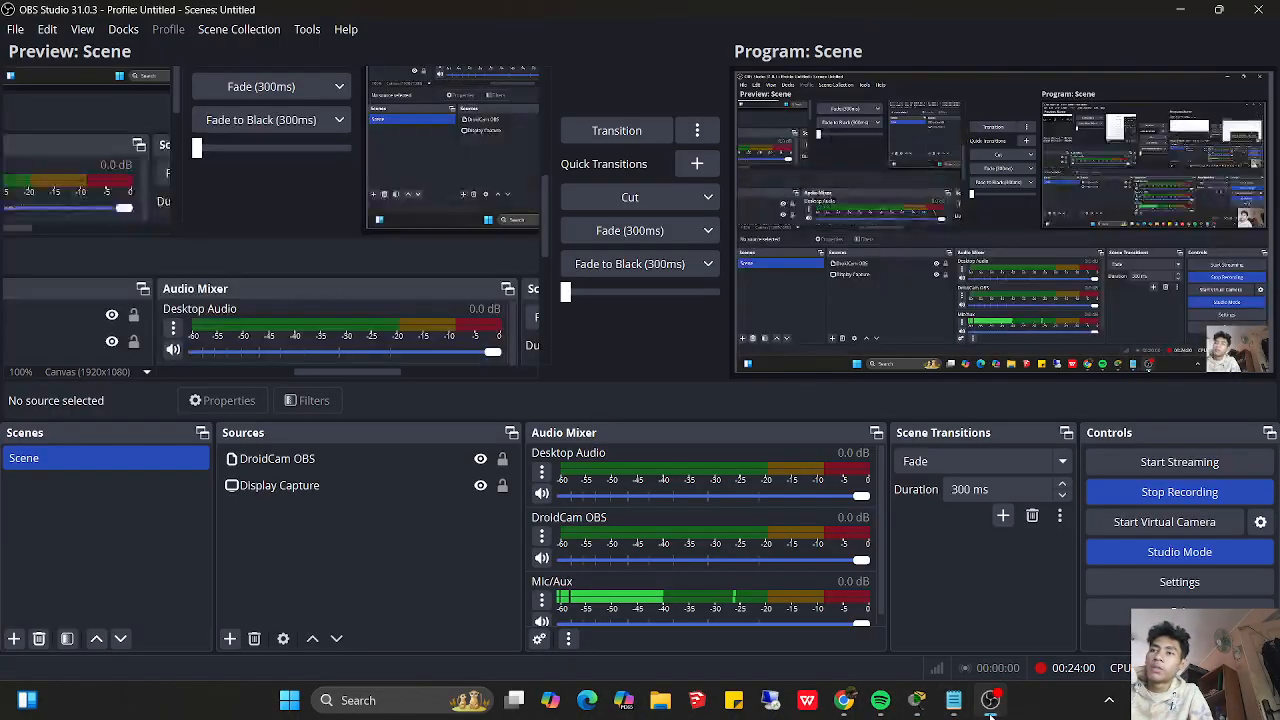
- Review the VLSM subnet notes in Notepad, switch back to Packet Tracer and close the activity results
{"action": "left_click", "coordinate": [954, 702]}
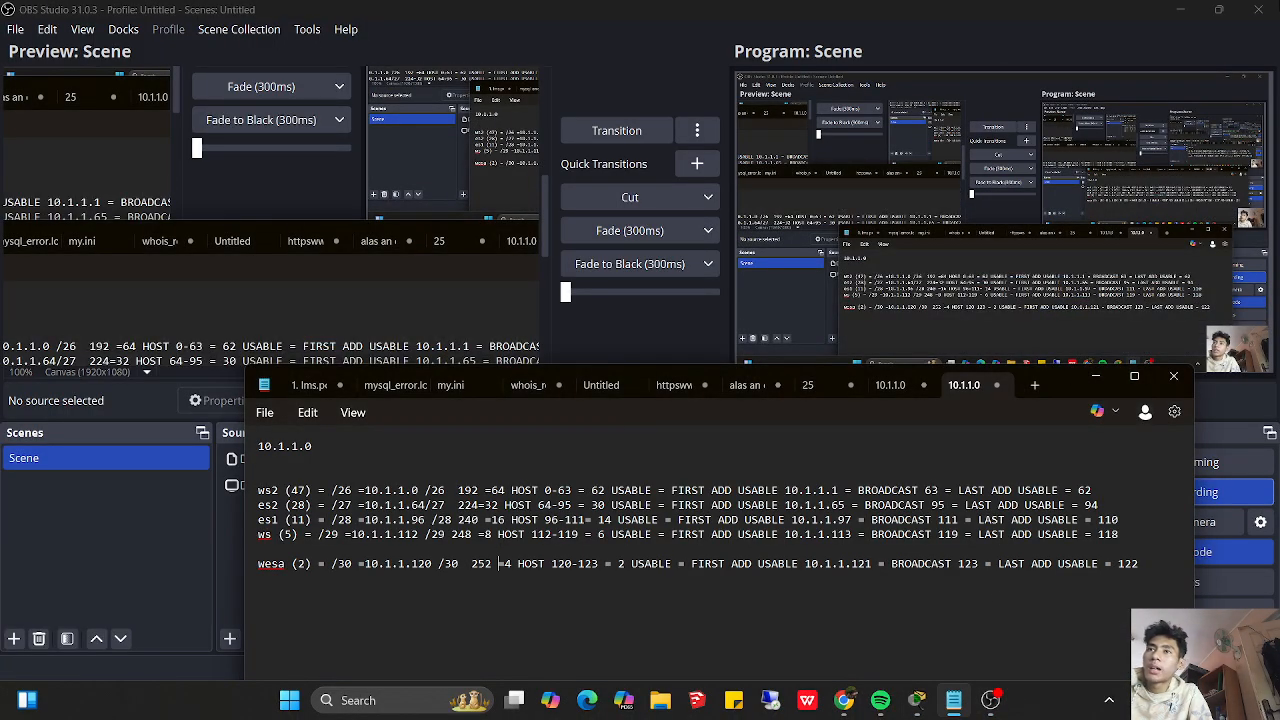
{"action": "left_click", "coordinate": [1188, 6]}
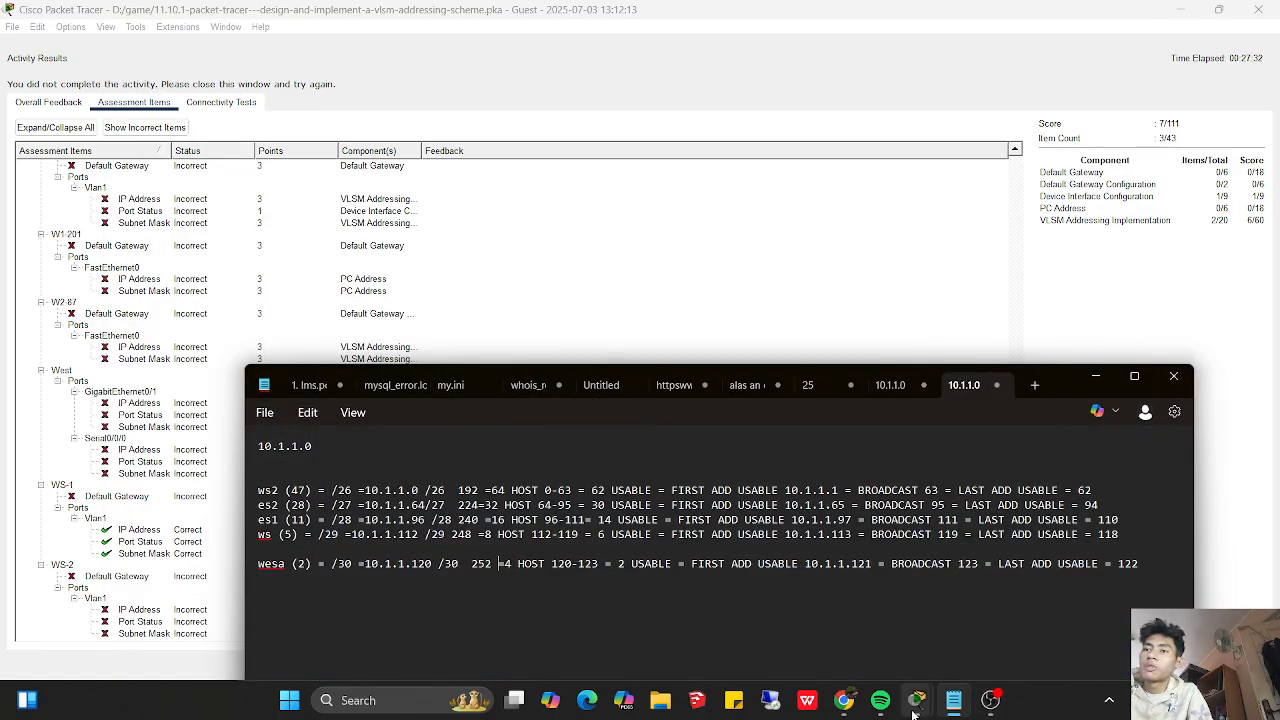
{"action": "mouse_move", "coordinate": [915, 706]}
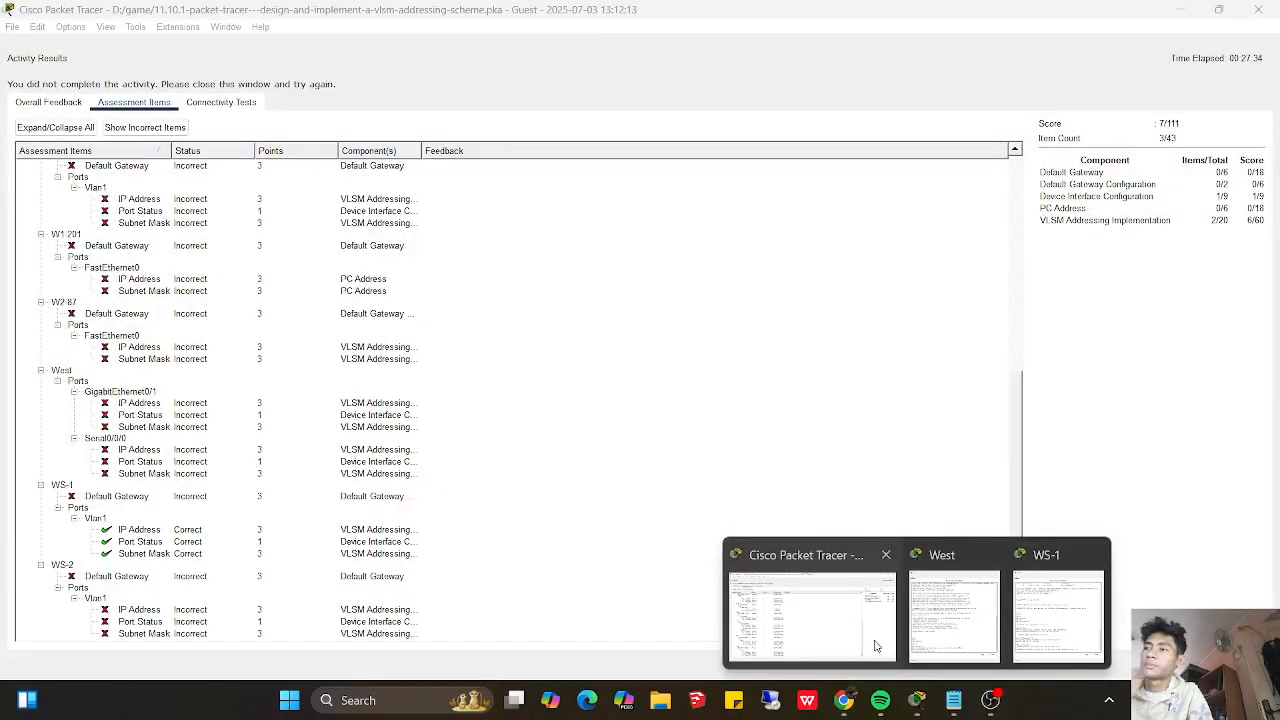
{"action": "left_click", "coordinate": [876, 646]}
{"action": "left_click", "coordinate": [1232, 662]}
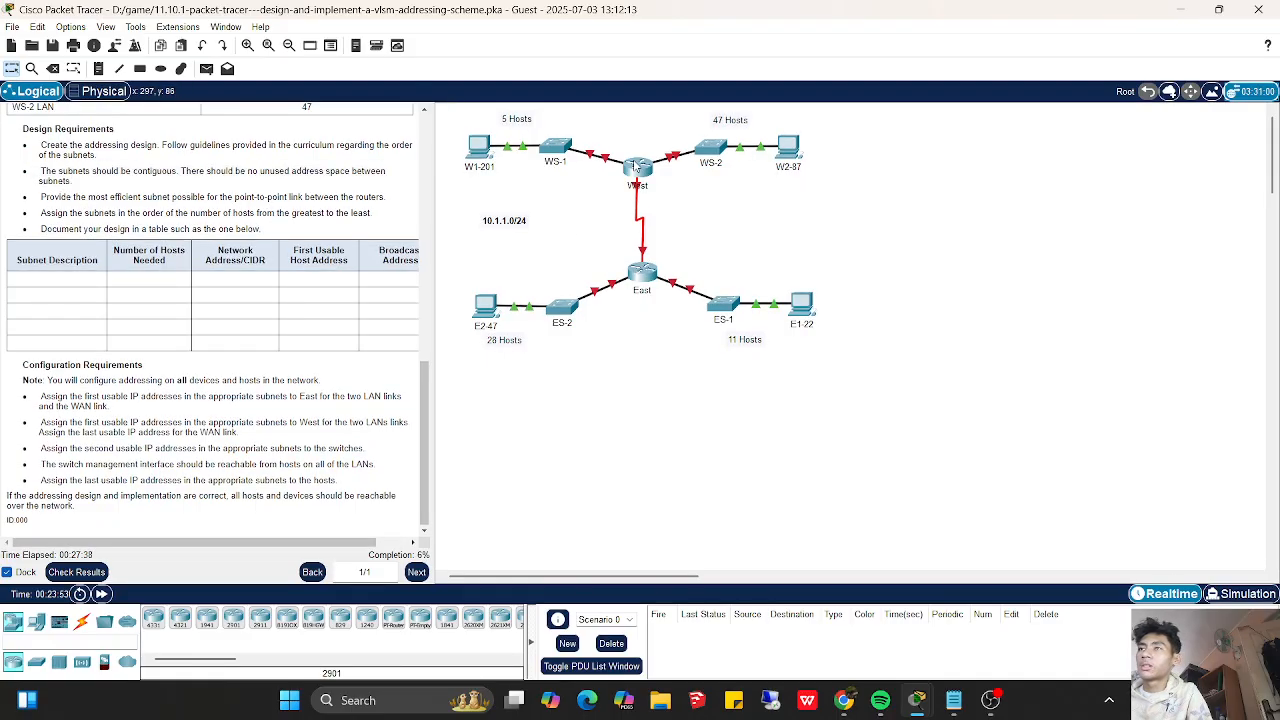
- Reopen WS-1's command line and exit the vlan 1 interface mode to global configuration
{"action": "left_click", "coordinate": [557, 147]}
{"action": "left_click_drag", "start_coordinate": [653, 102], "coordinate": [627, 130]}
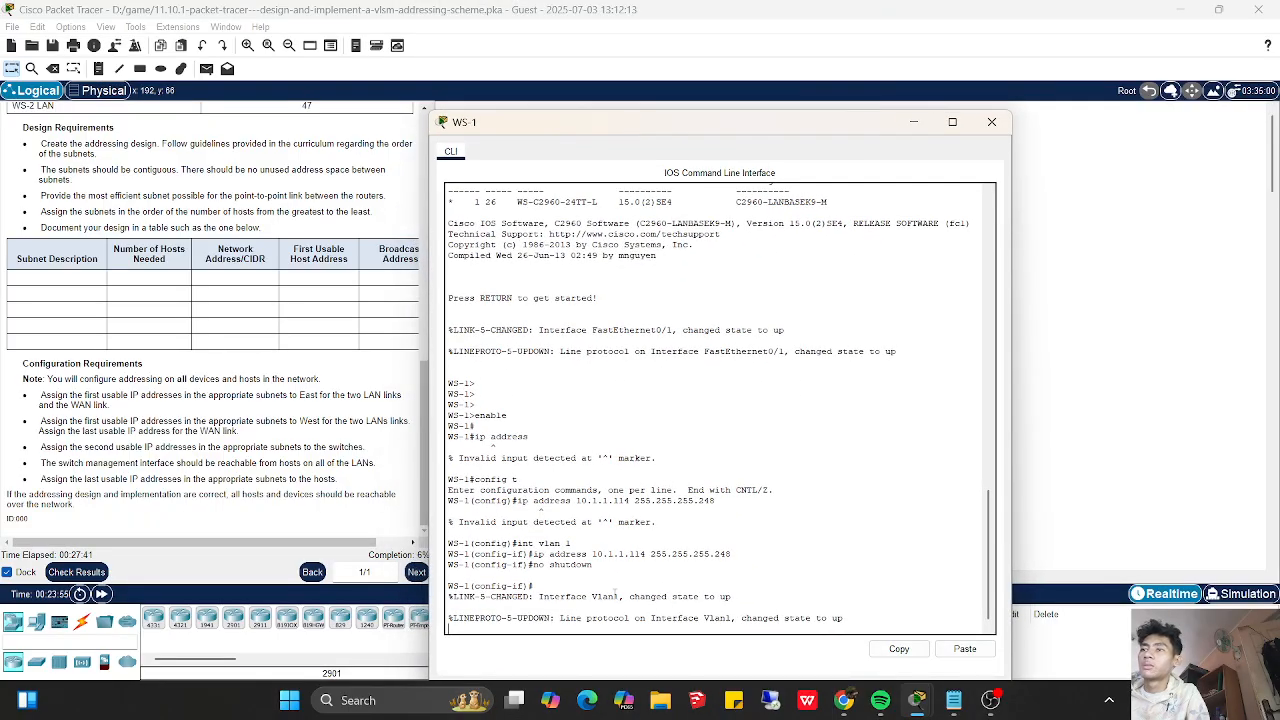
{"action": "key", "text": "Return"}
{"action": "key", "text": "Return"}
{"action": "key", "text": "Return"}
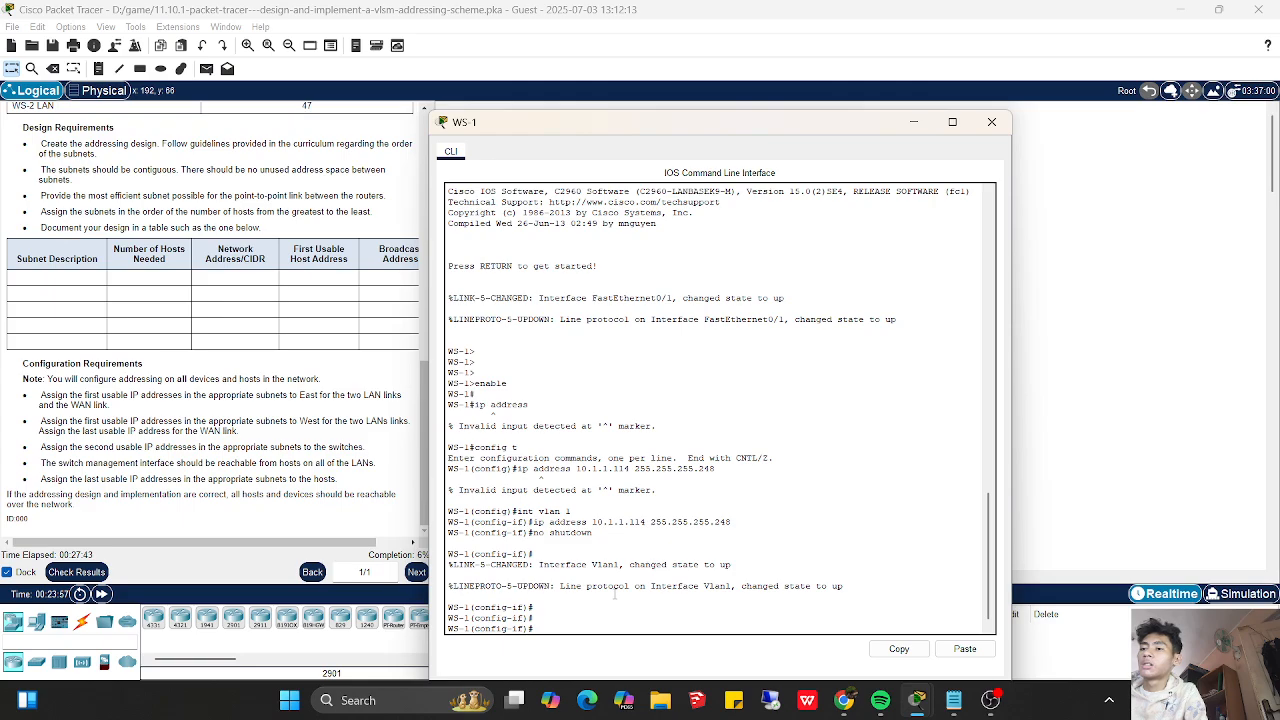
{"action": "type", "text": "exi"}
{"action": "key", "text": "Return"}
{"action": "type", "text": "t"}
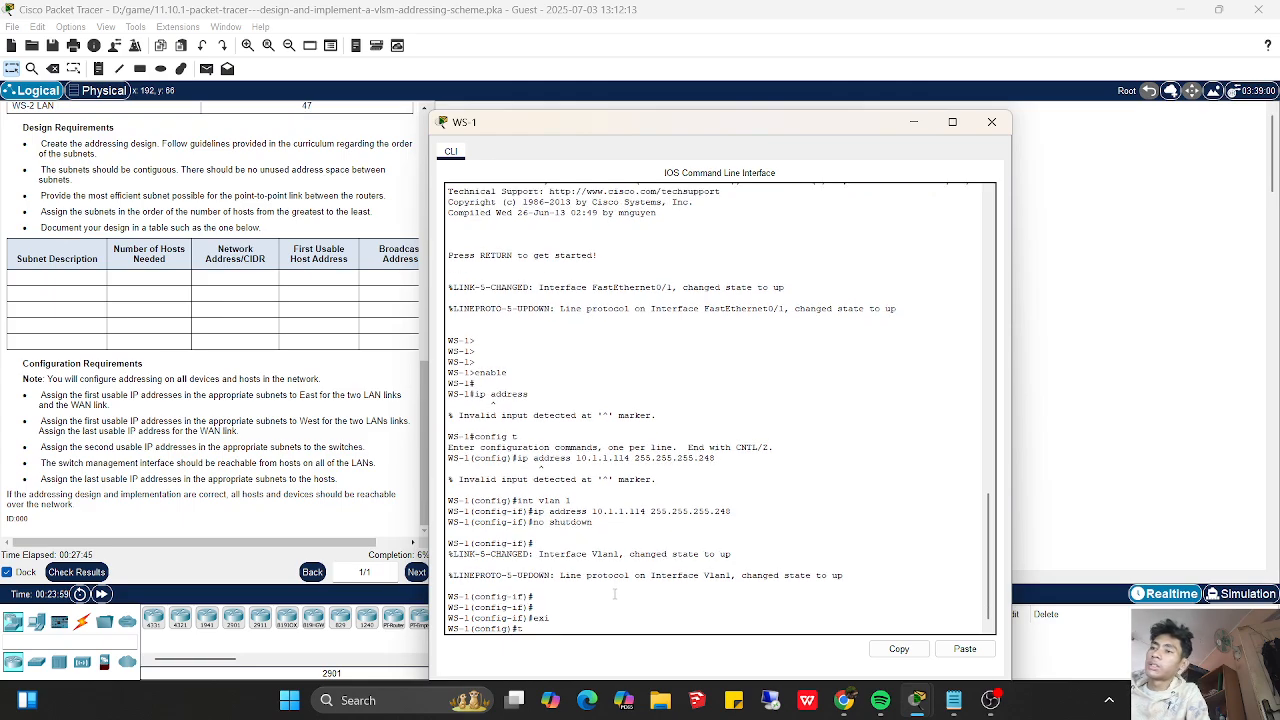
{"action": "key", "text": "BackSpace"}
- Set WS-1's default gateway with ip default-gateway 10.1.1.121 and return to the topology
{"action": "type", "text": "ip default-gateway 10.1.1"}
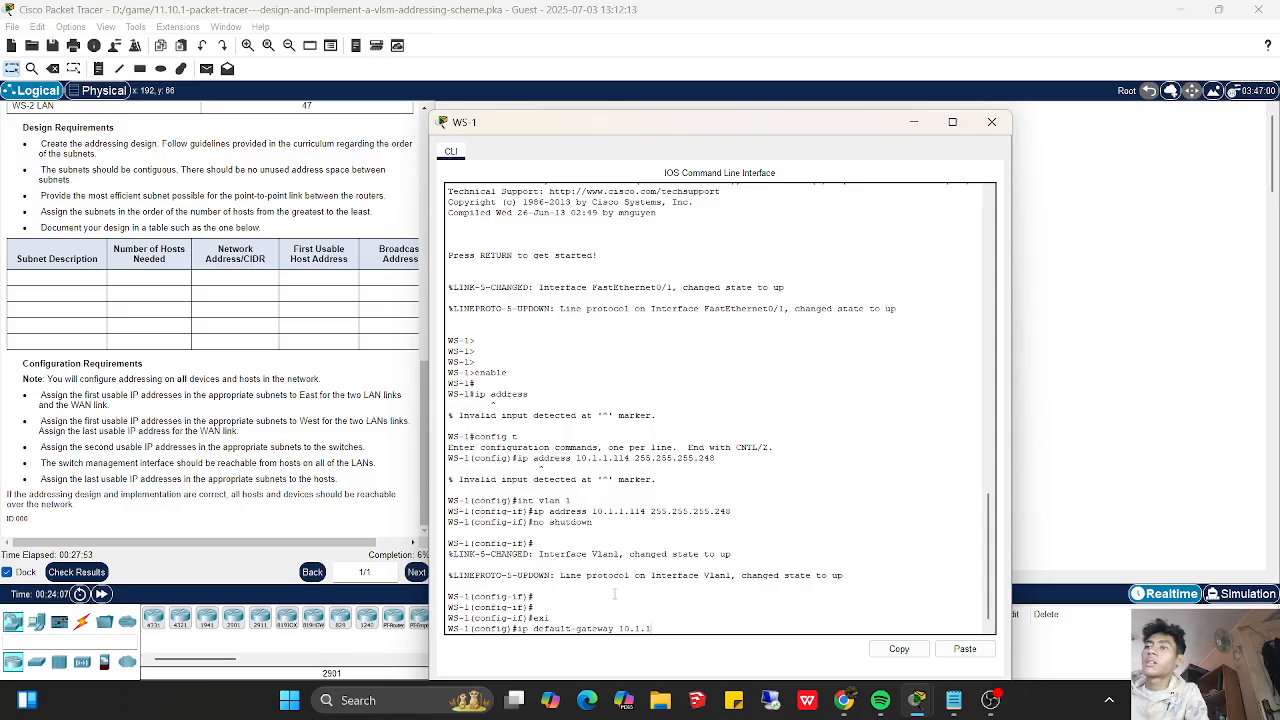
{"action": "type", "text": ".121"}
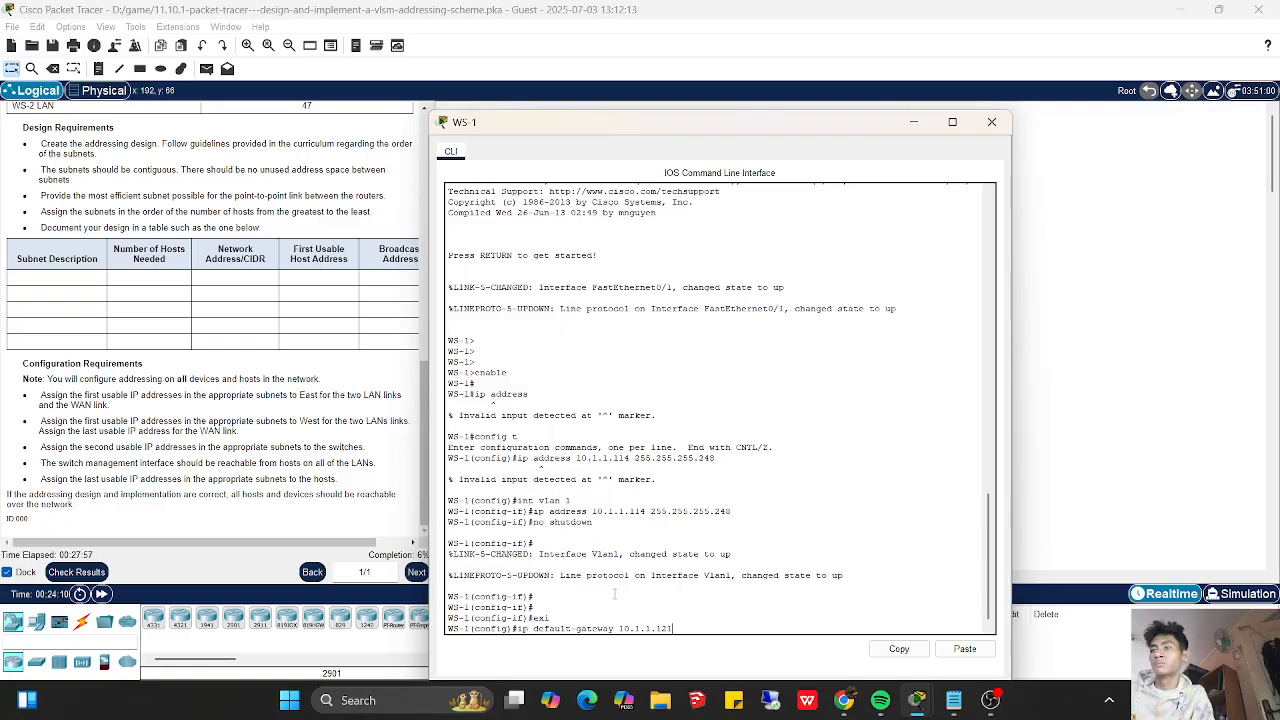
{"action": "key", "text": "Return"}
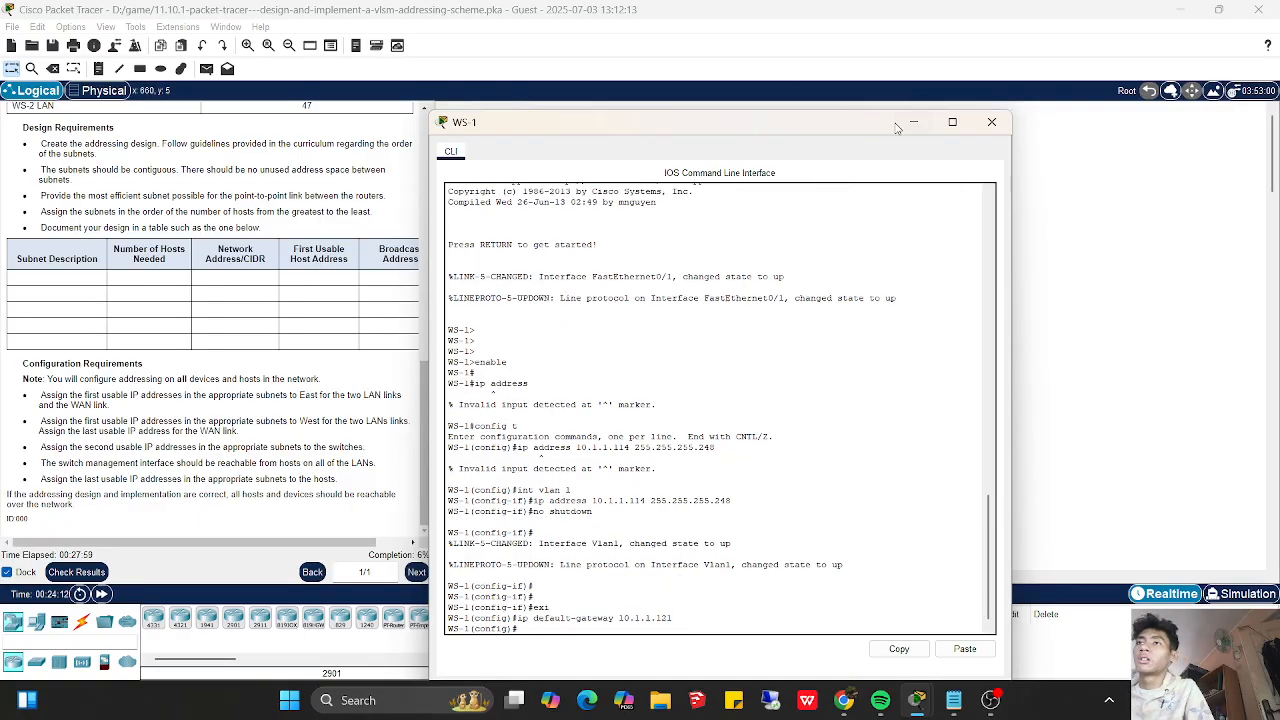
{"action": "left_click", "coordinate": [913, 122]}
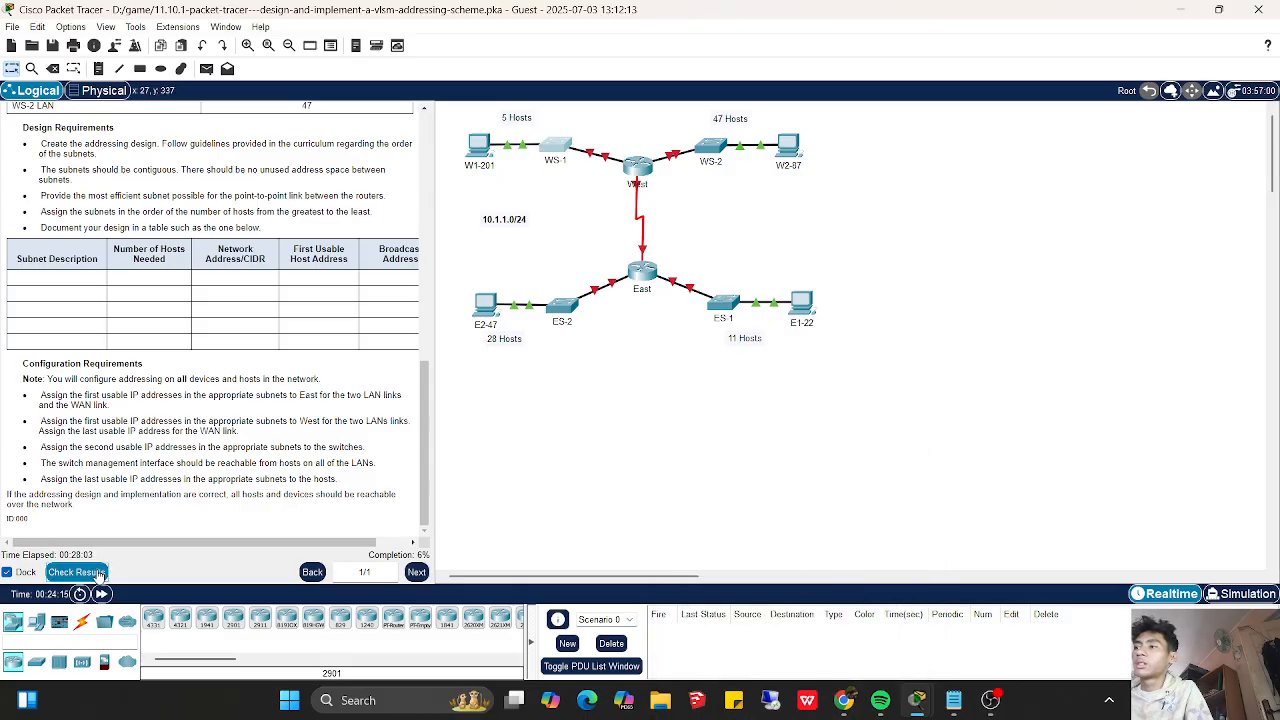
- Check WS-1's default gateway in the assessment items against the subnet notes and close the activity results
{"action": "left_click", "coordinate": [100, 576]}
{"action": "left_click", "coordinate": [134, 102]}
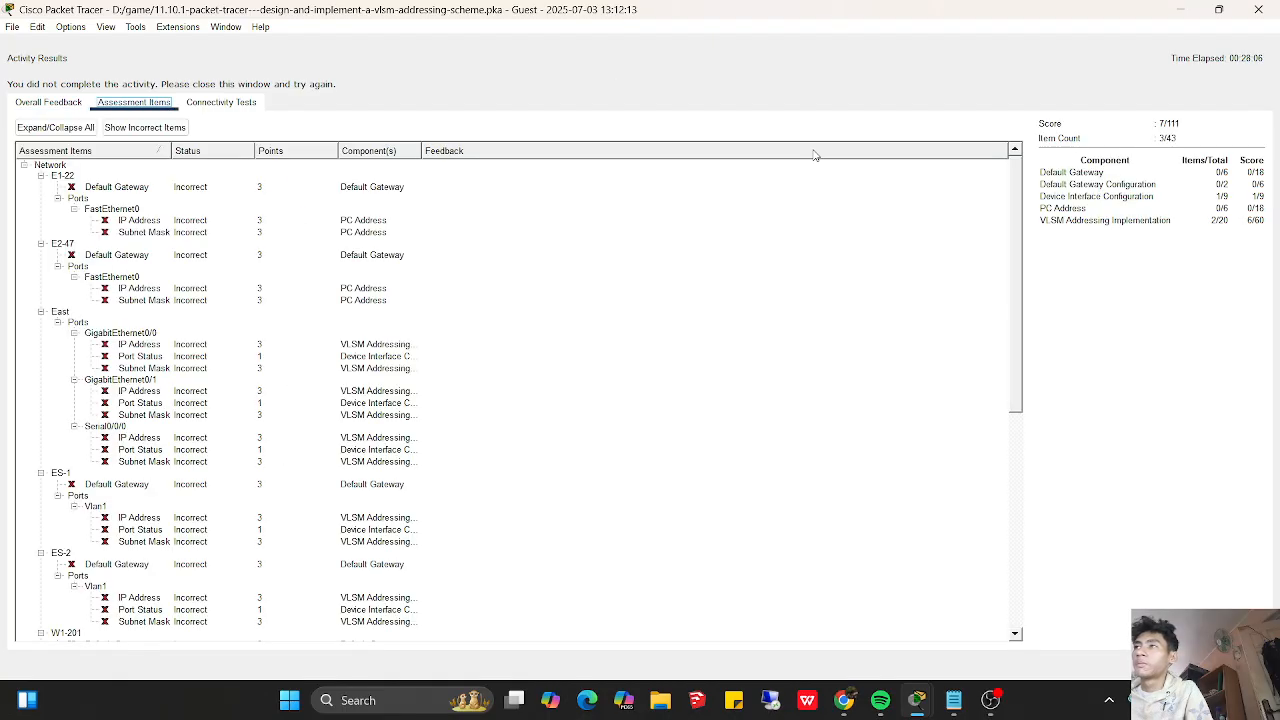
{"action": "left_click_drag", "start_coordinate": [1020, 358], "coordinate": [1048, 590]}
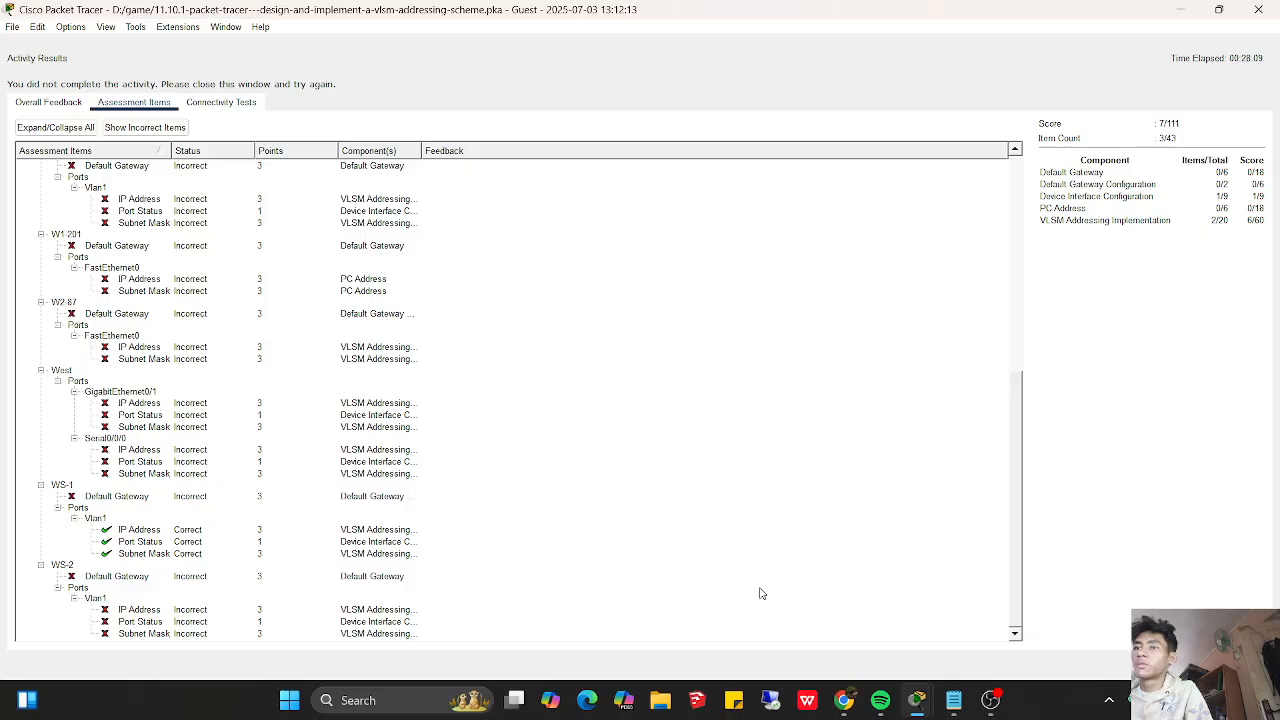
{"action": "left_click", "coordinate": [952, 699]}
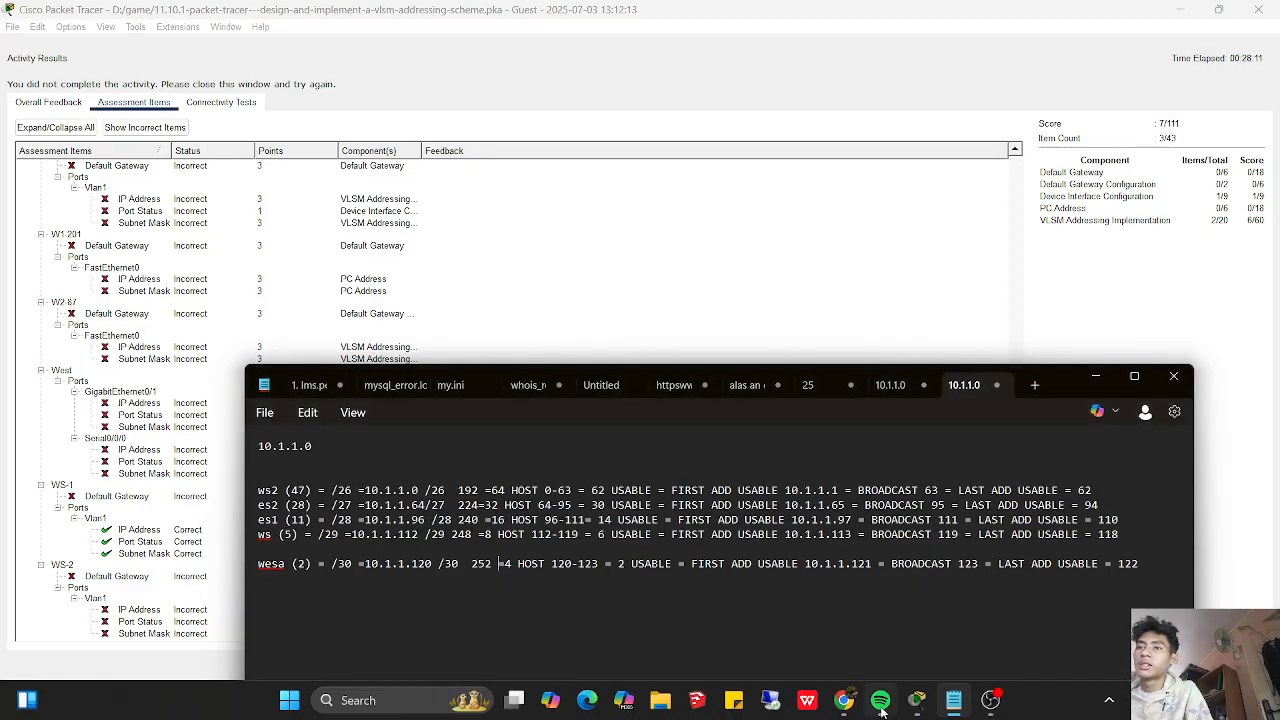
{"action": "left_click", "coordinate": [1238, 661]}
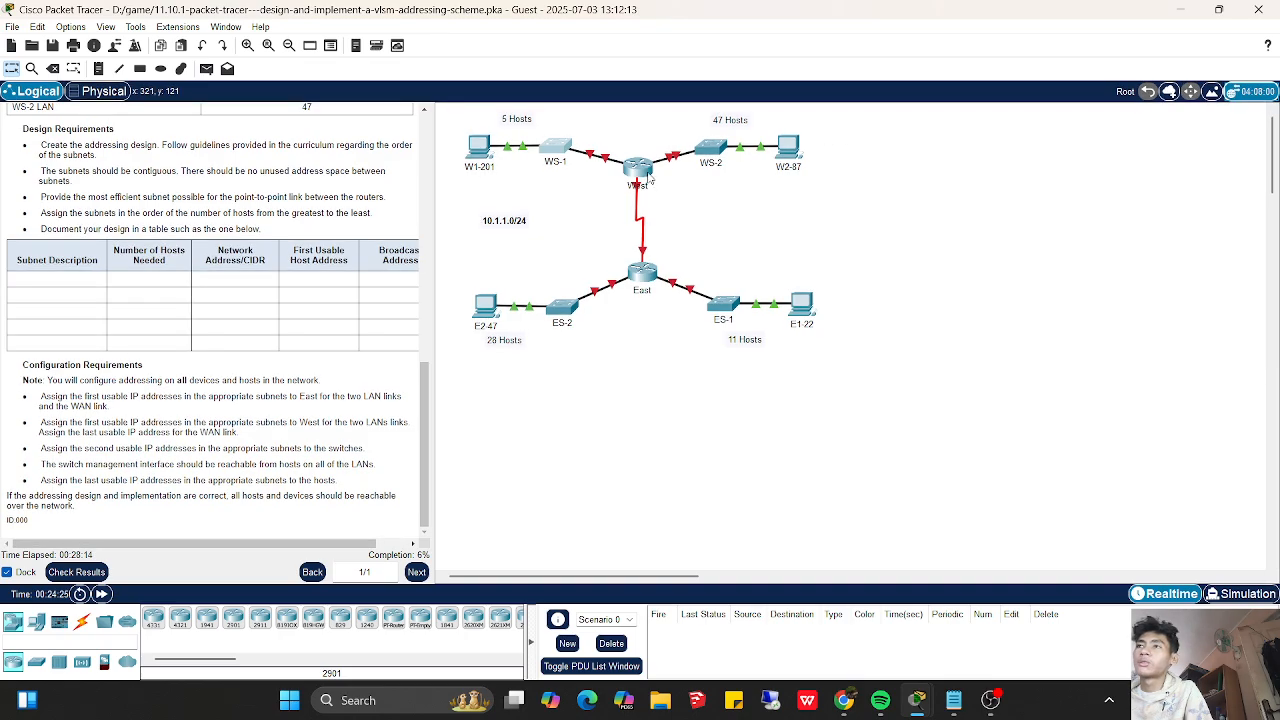
- Open router West's command line at the pending ip address command for interface g0/0
{"action": "left_click", "coordinate": [645, 172]}
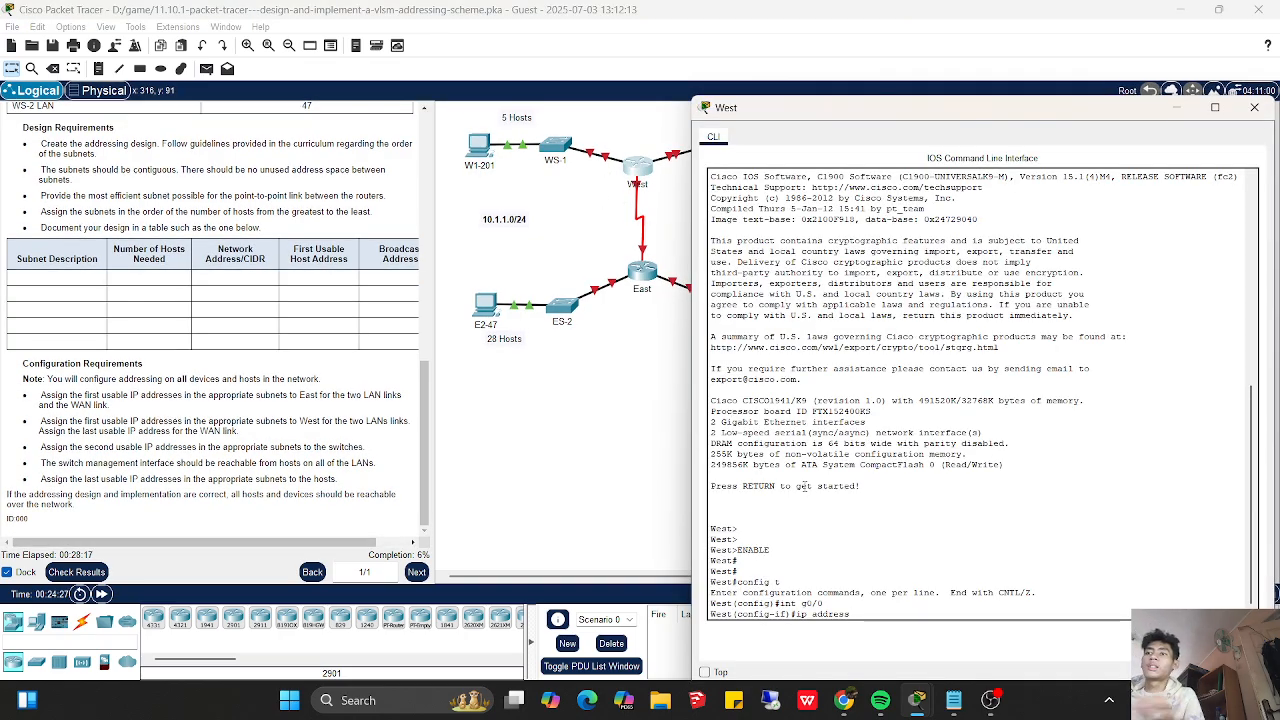
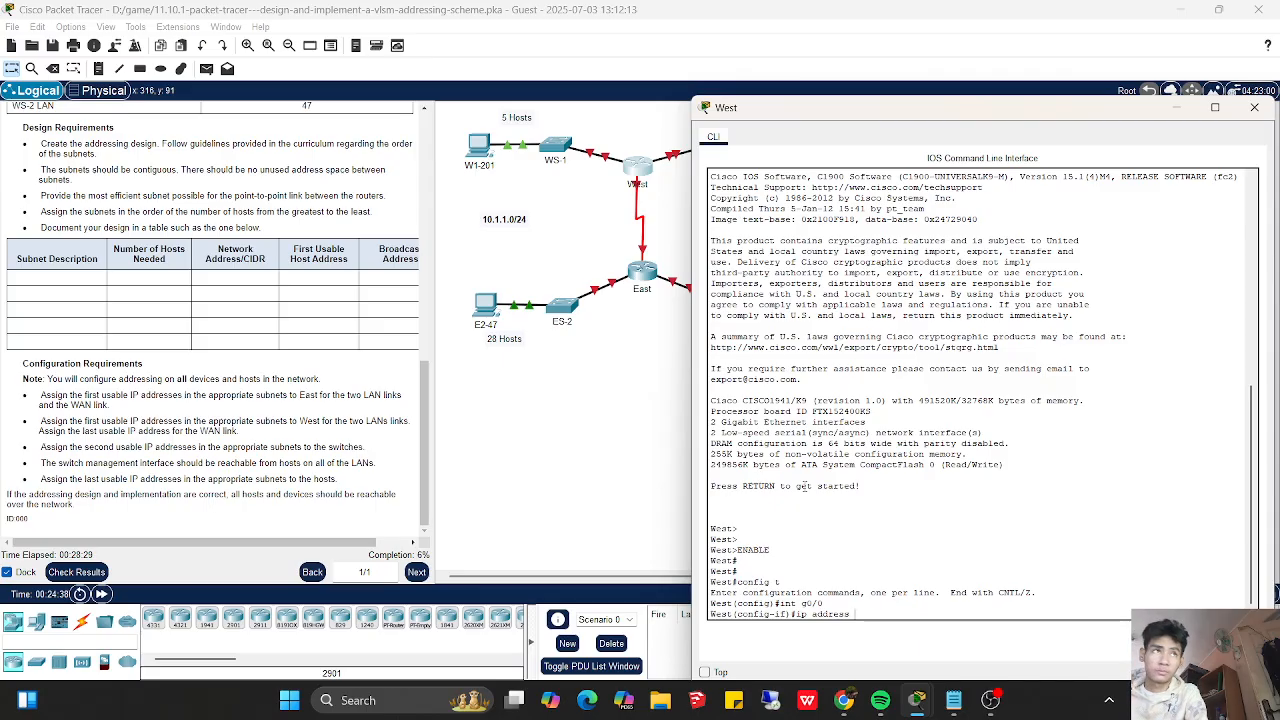
- Check the WS-1 LAN's first usable address in the subnet notes and assign 10.1.1.113 255.255.255.248 to West's g0/0 interface
{"action": "type", "text": "10.1.1"}
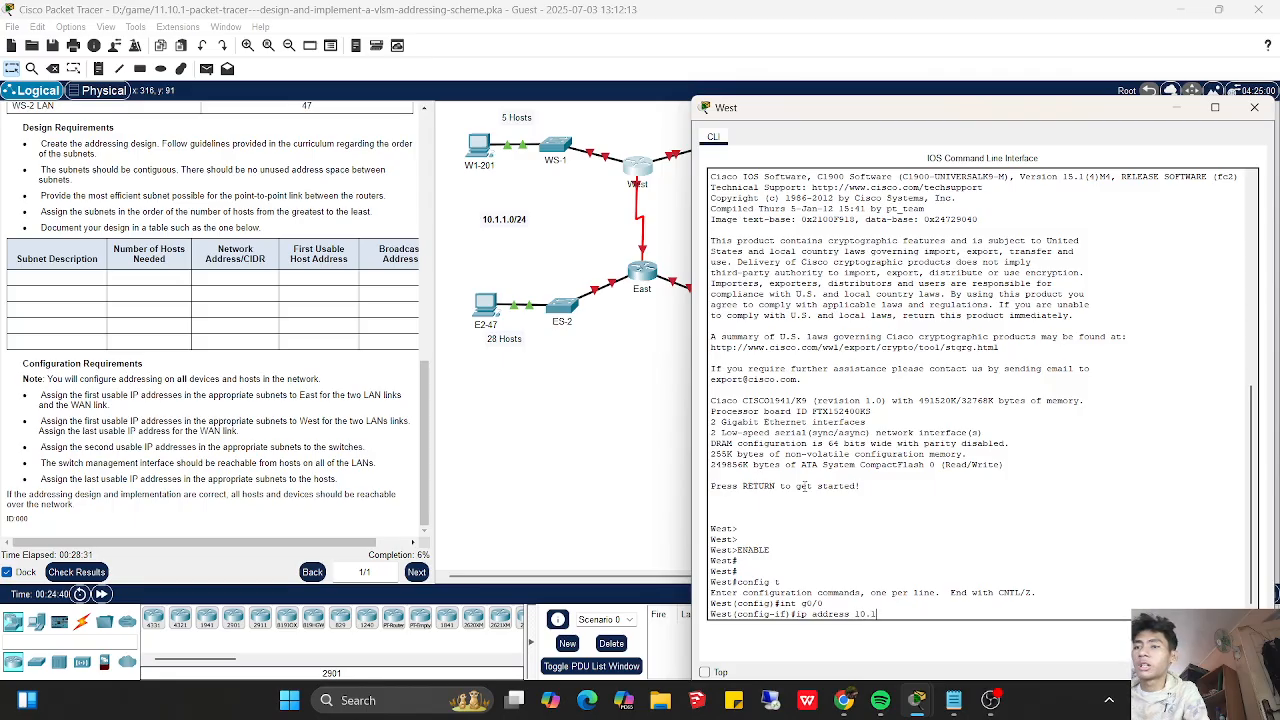
{"action": "left_click", "coordinate": [953, 700]}
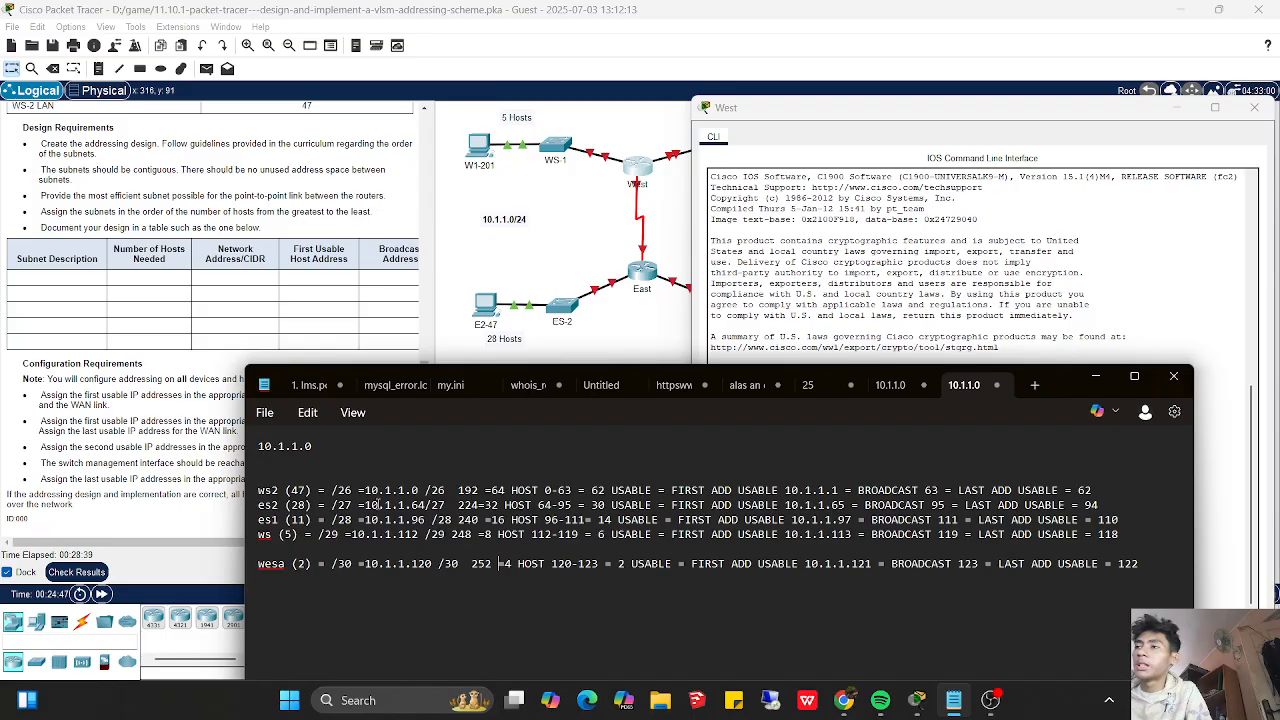
{"action": "left_click_drag", "start_coordinate": [757, 534], "coordinate": [1124, 534]}
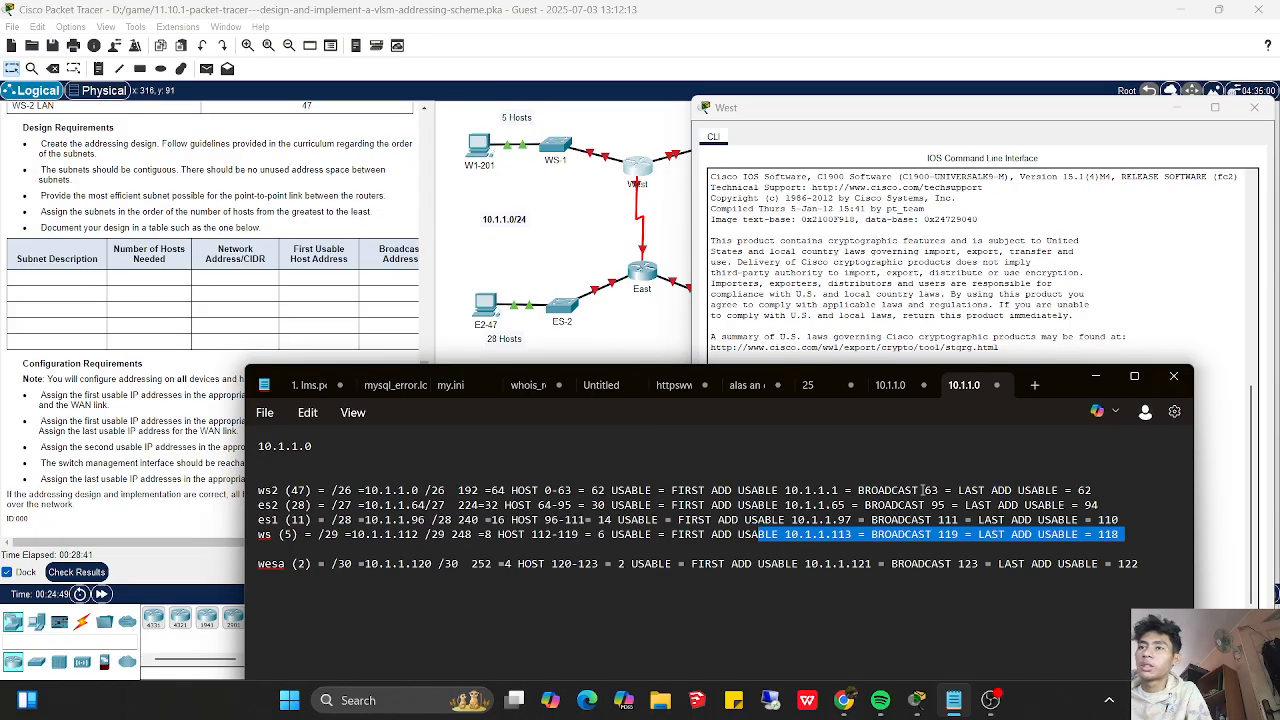
{"action": "left_click_drag", "start_coordinate": [1050, 402], "coordinate": [683, 420]}
{"action": "left_click", "coordinate": [895, 613]}
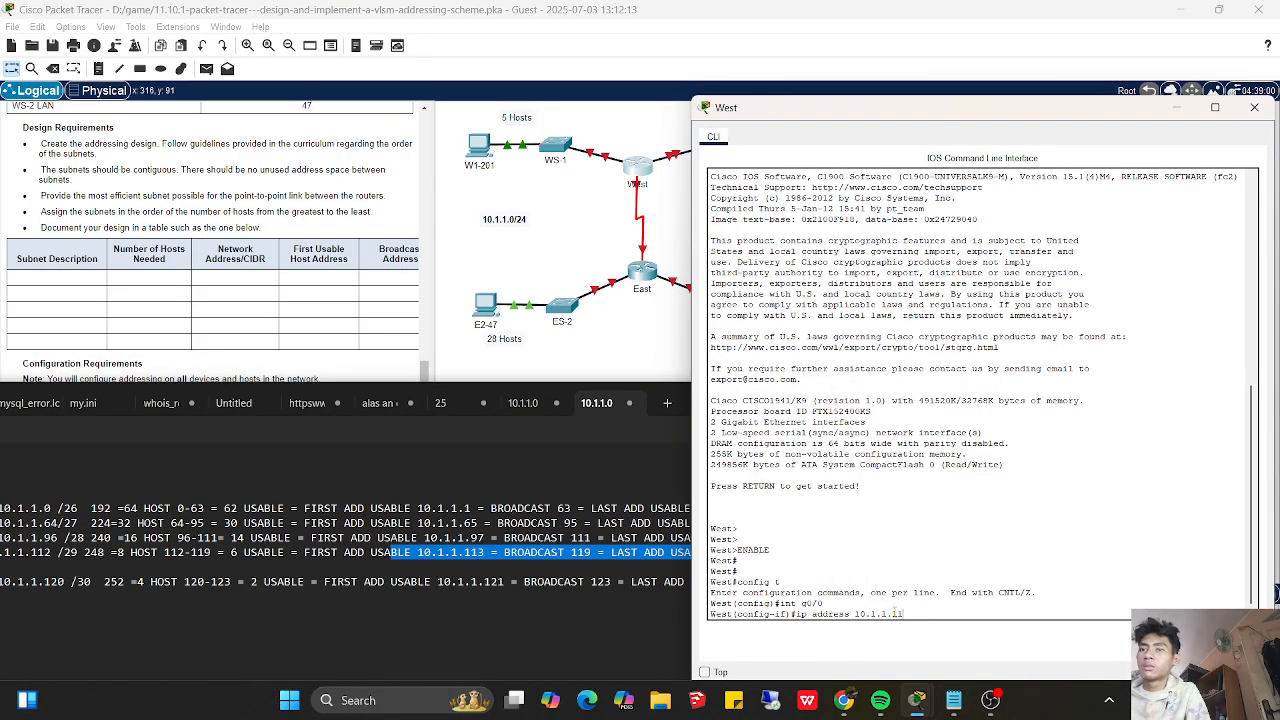
{"action": "type", "text": "13"}
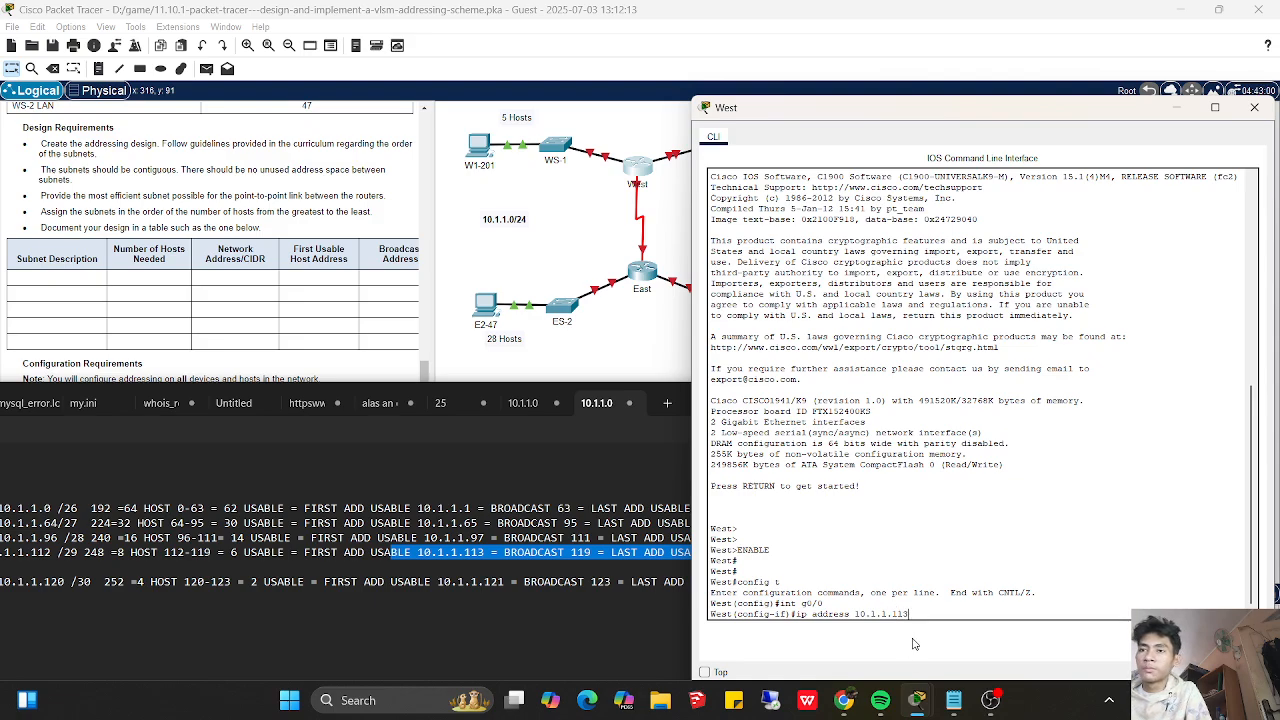
{"action": "type", "text": " 255."}
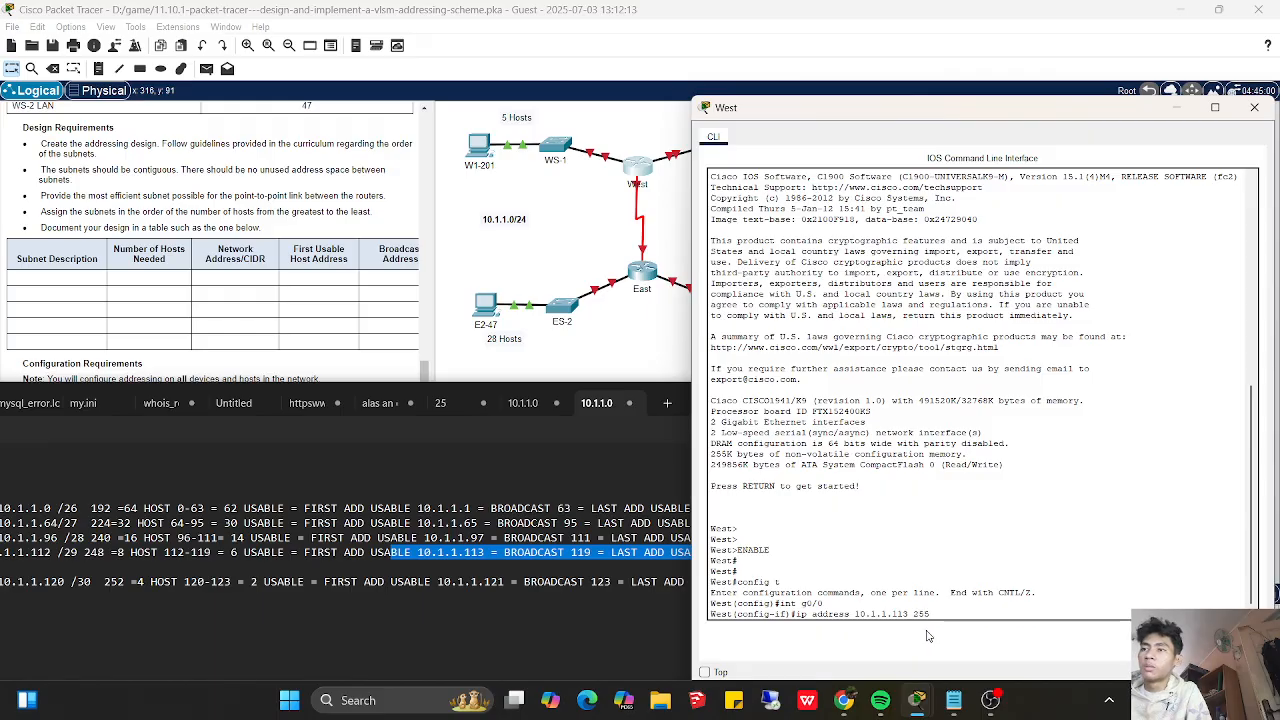
{"action": "type", "text": "255.255.2"}
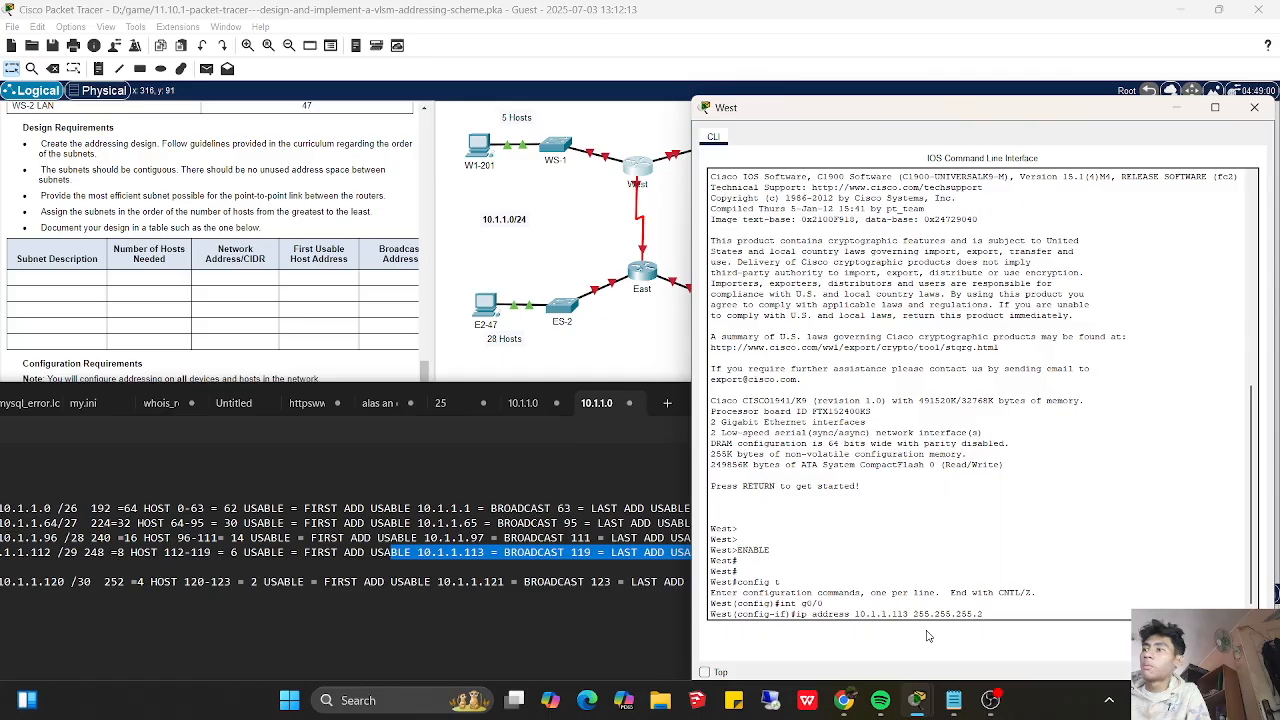
{"action": "type", "text": "48"}
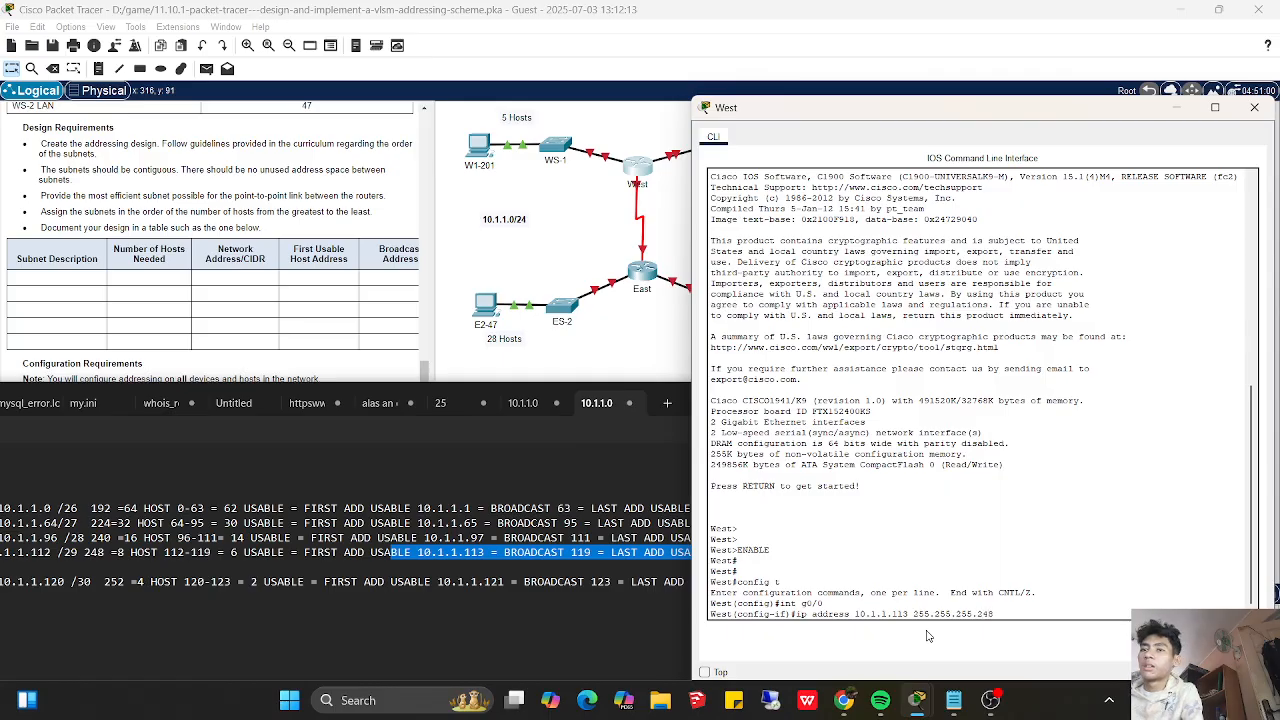
{"action": "key", "text": "Return"}
- Enable West's g0/0 interface with no shutdown and exit to global configuration mode
{"action": "type", "text": "no shutdown"}
{"action": "key", "text": "Return"}
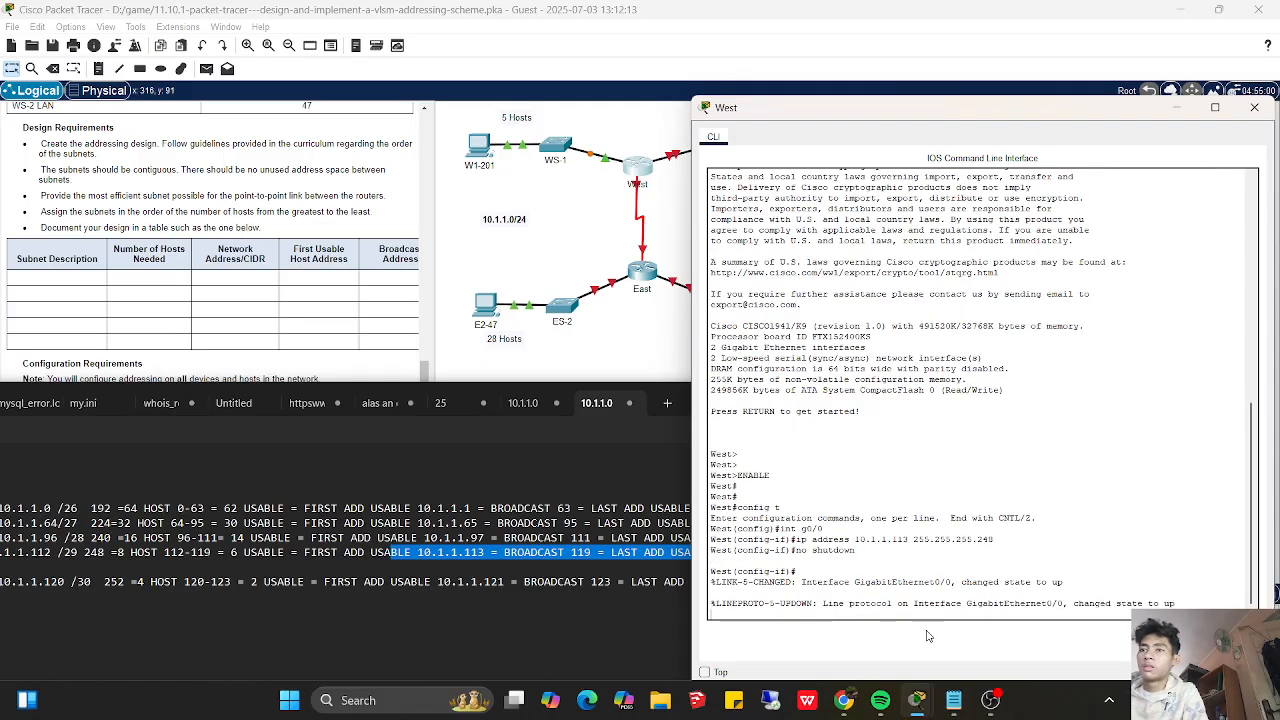
{"action": "type", "text": "exit"}
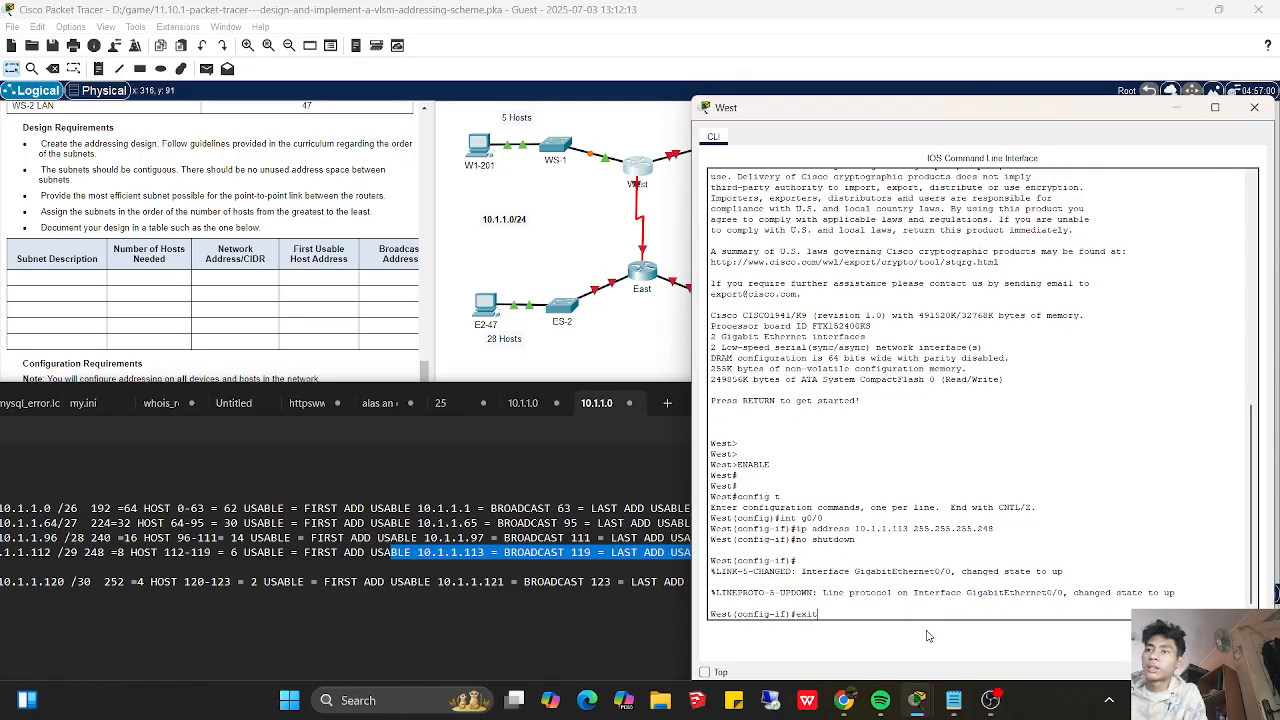
{"action": "key", "text": "Return"}
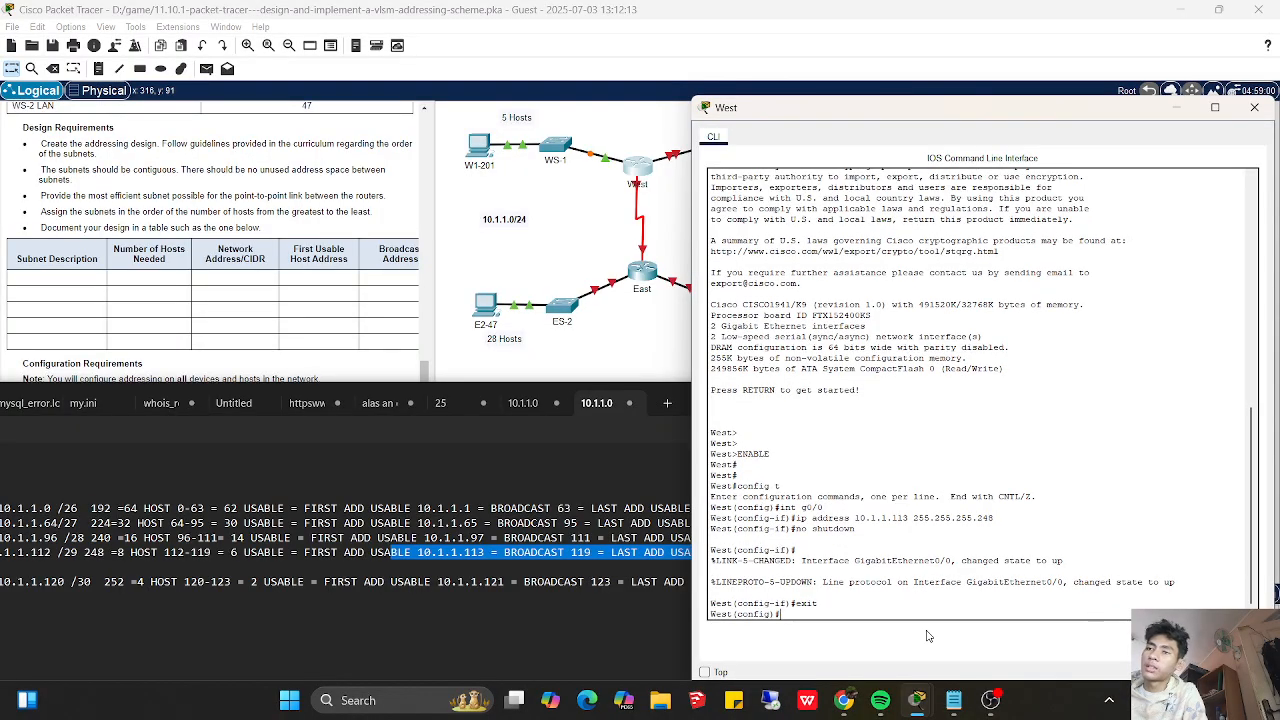
- Put away the subnet notes and the West window, and open switch WS-2's command line
{"action": "left_click", "coordinate": [651, 485]}
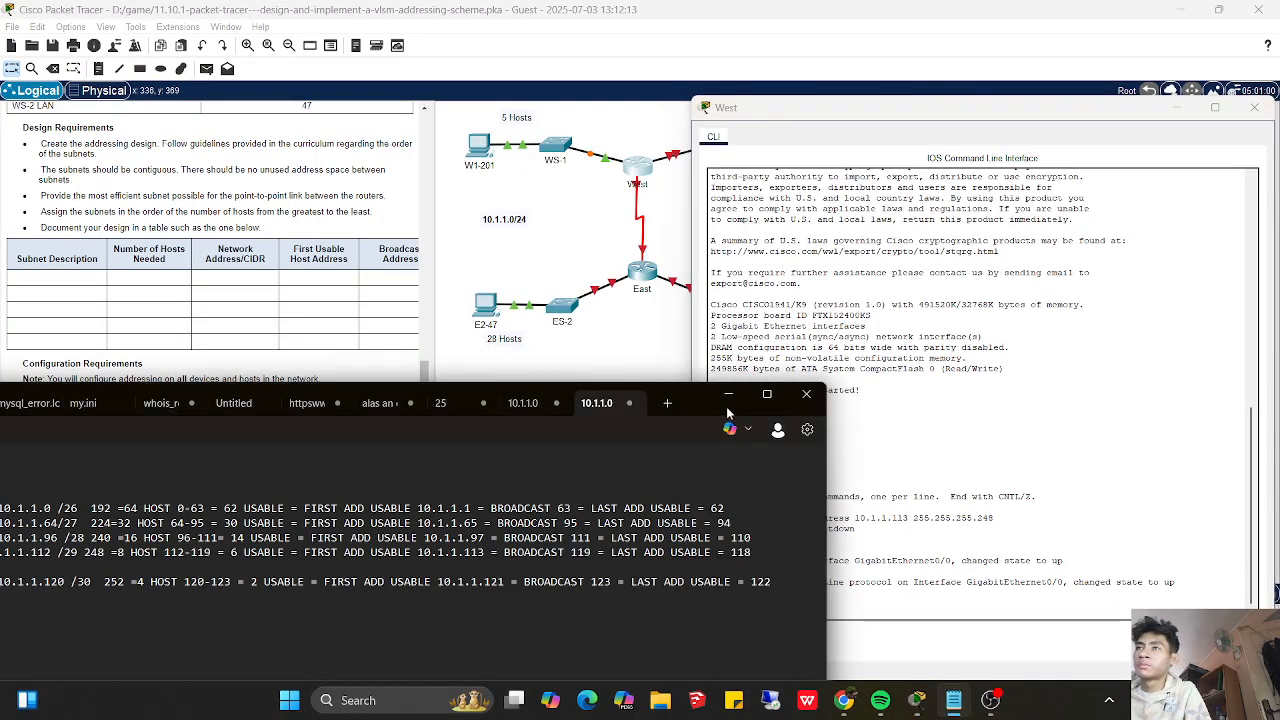
{"action": "left_click", "coordinate": [728, 395]}
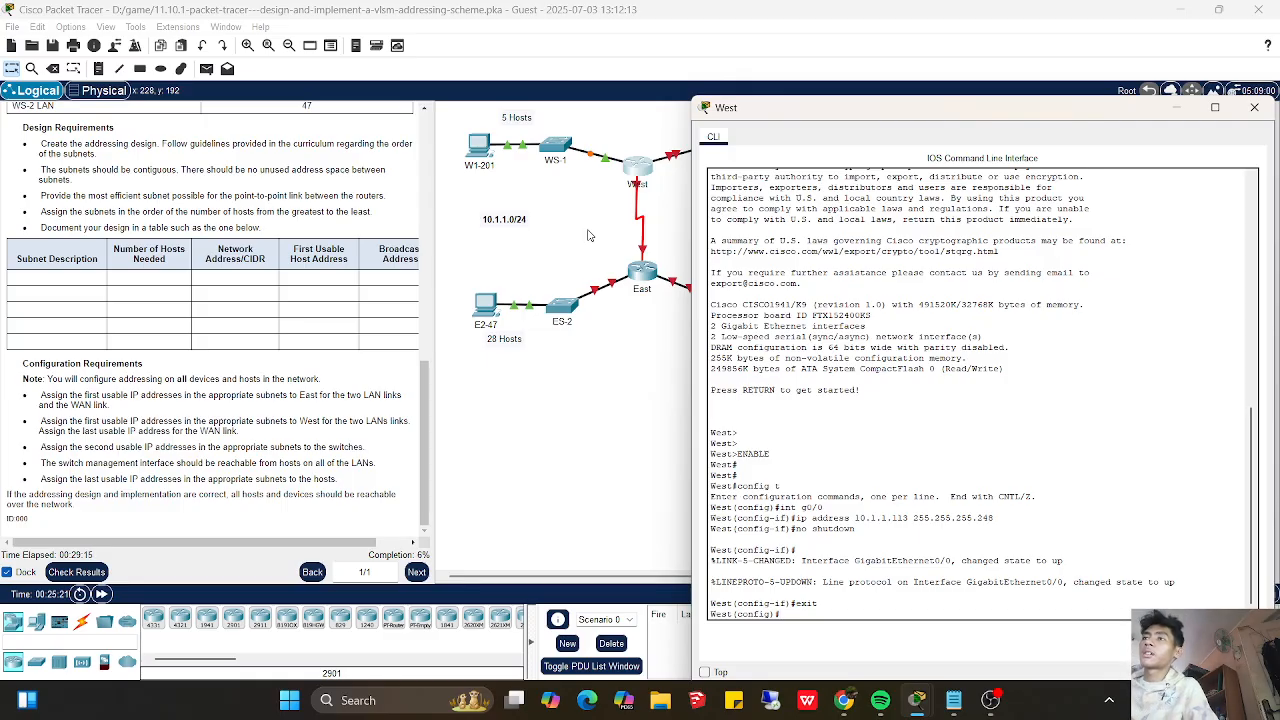
{"action": "left_click_drag", "start_coordinate": [831, 116], "coordinate": [674, 244]}
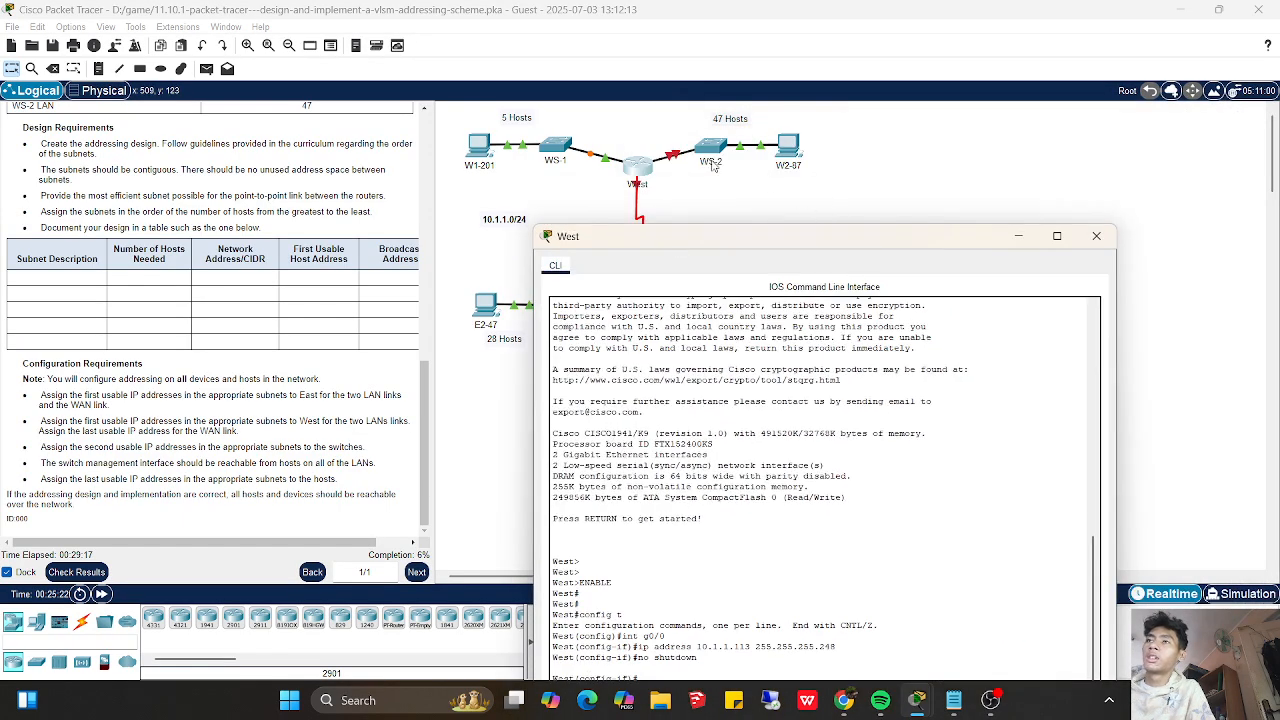
{"action": "left_click", "coordinate": [1018, 236]}
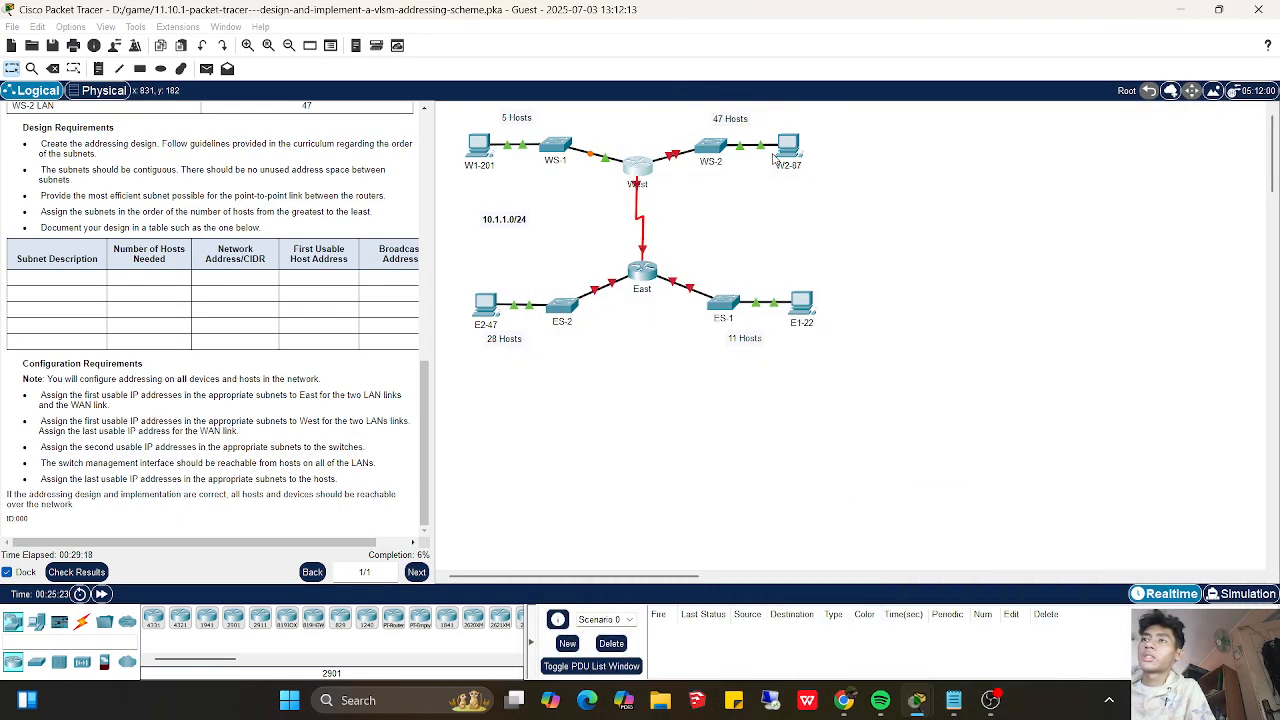
{"action": "left_click", "coordinate": [717, 160]}
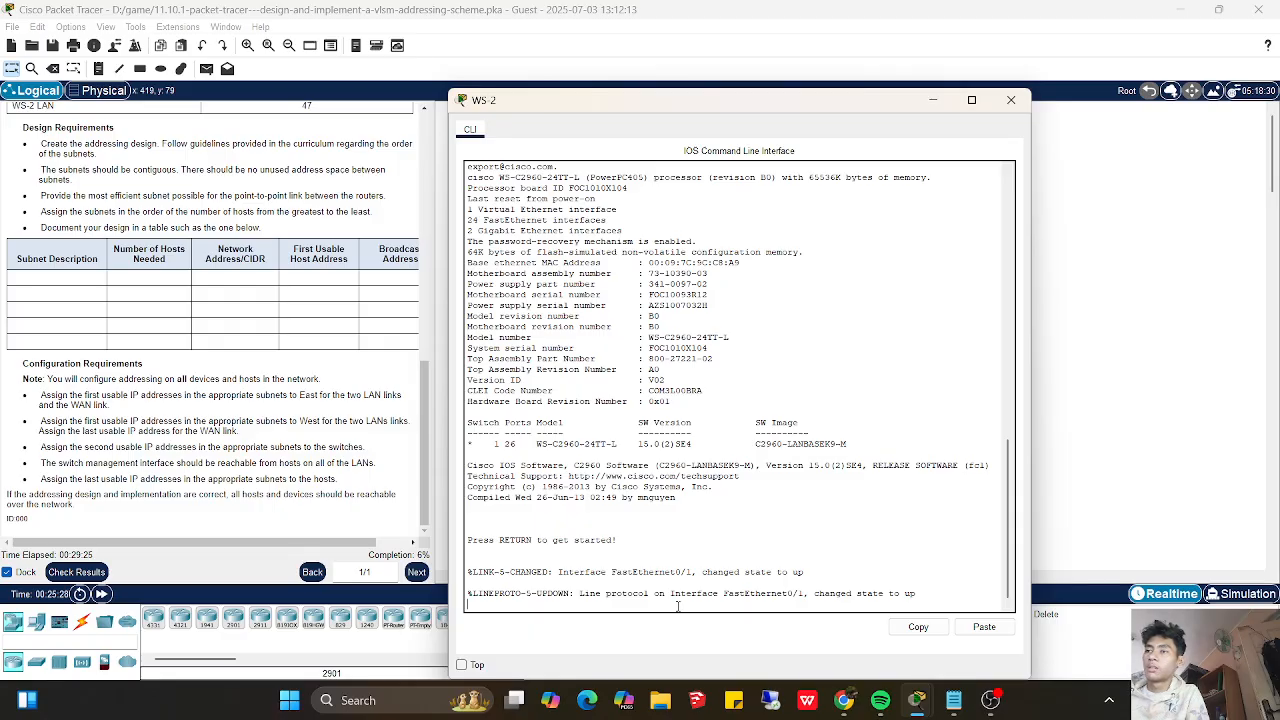
- Enter privileged mode and global configuration on WS-2, and open the vlan 1 interface configuration
{"action": "key", "text": "Return"}
{"action": "type", "text": "enable"}
{"action": "key", "text": "Return"}
{"action": "key", "text": "Return"}
{"action": "type", "text": "config t"}
{"action": "key", "text": "Return"}
{"action": "type", "text": "int vlan 1"}
{"action": "key", "text": "Return"}
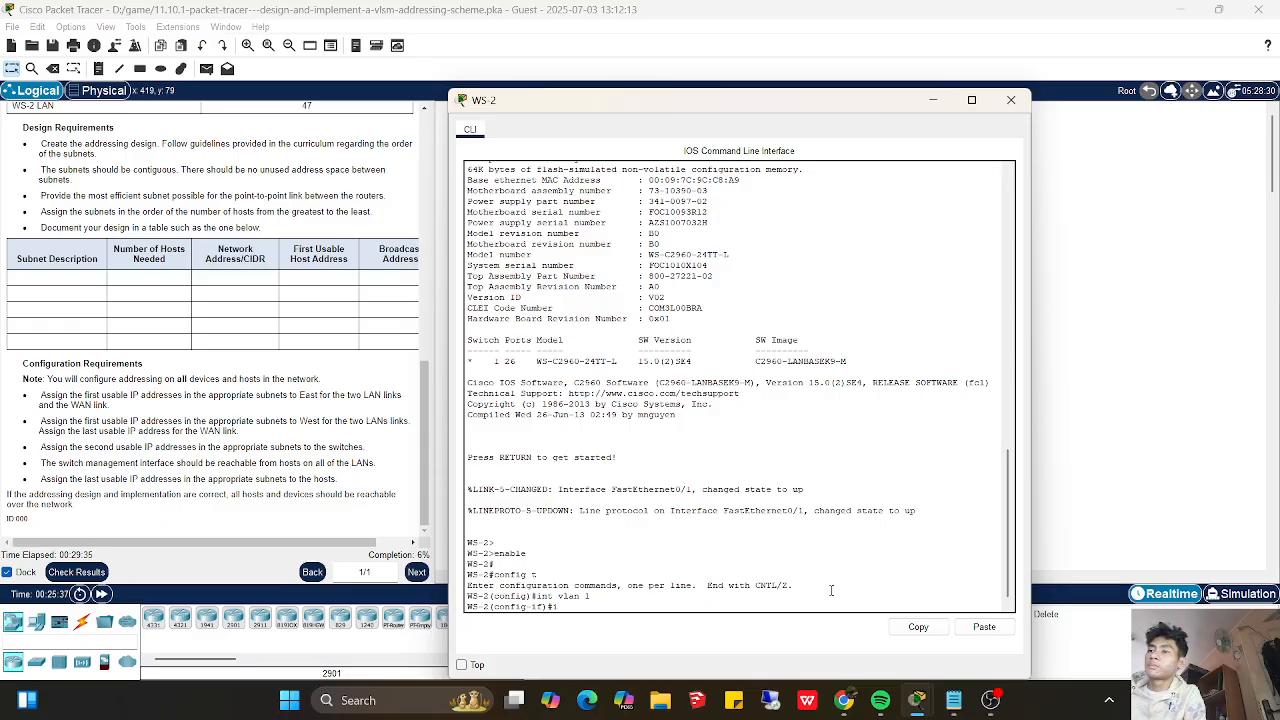
- Assign 10.1.1.2 255.255.255.192 to WS-2's vlan 1 interface, checking the mask against the subnet notes
{"action": "type", "text": "ip address 10"}
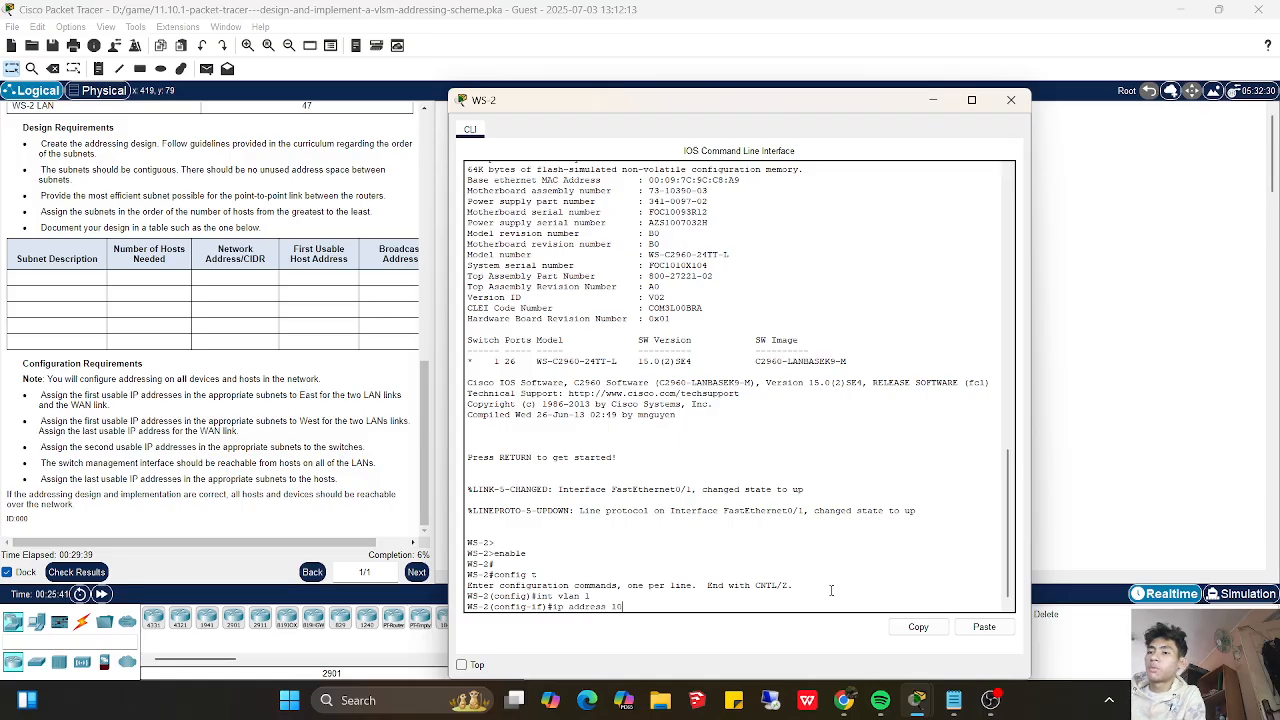
{"action": "key", "text": "BackSpace"}
{"action": "key", "text": "BackSpace"}
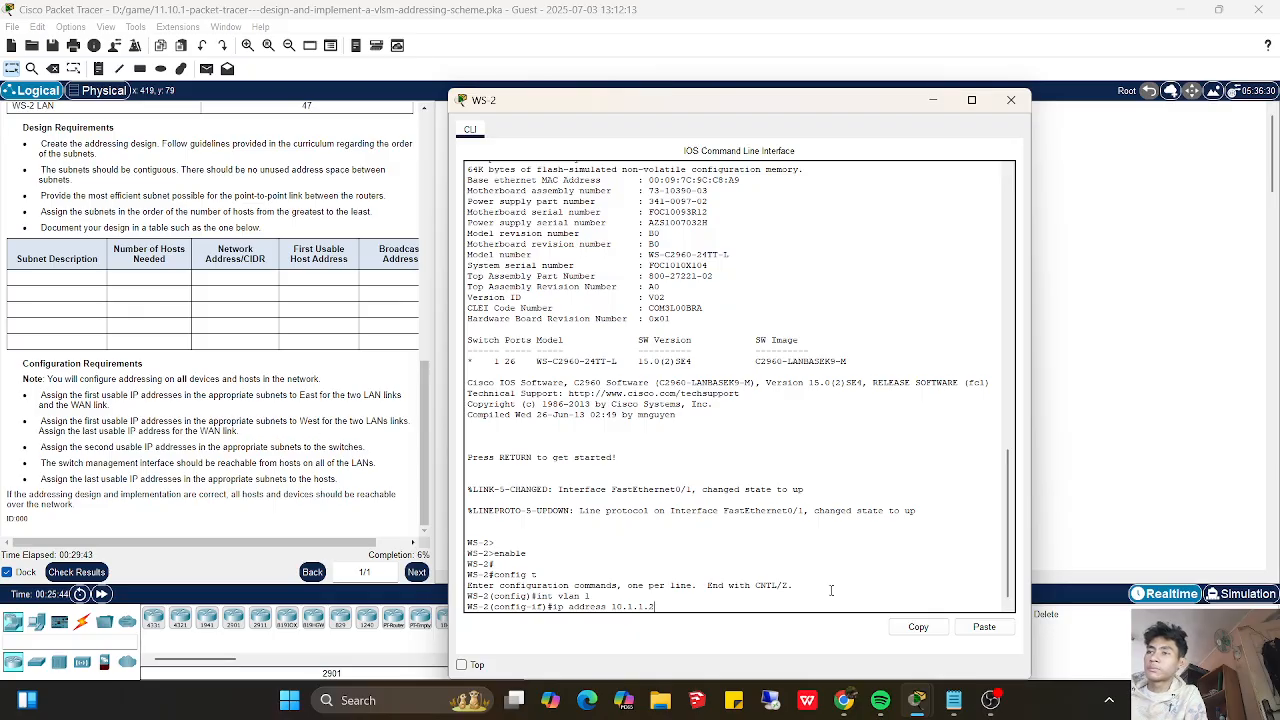
{"action": "left_click", "coordinate": [950, 703]}
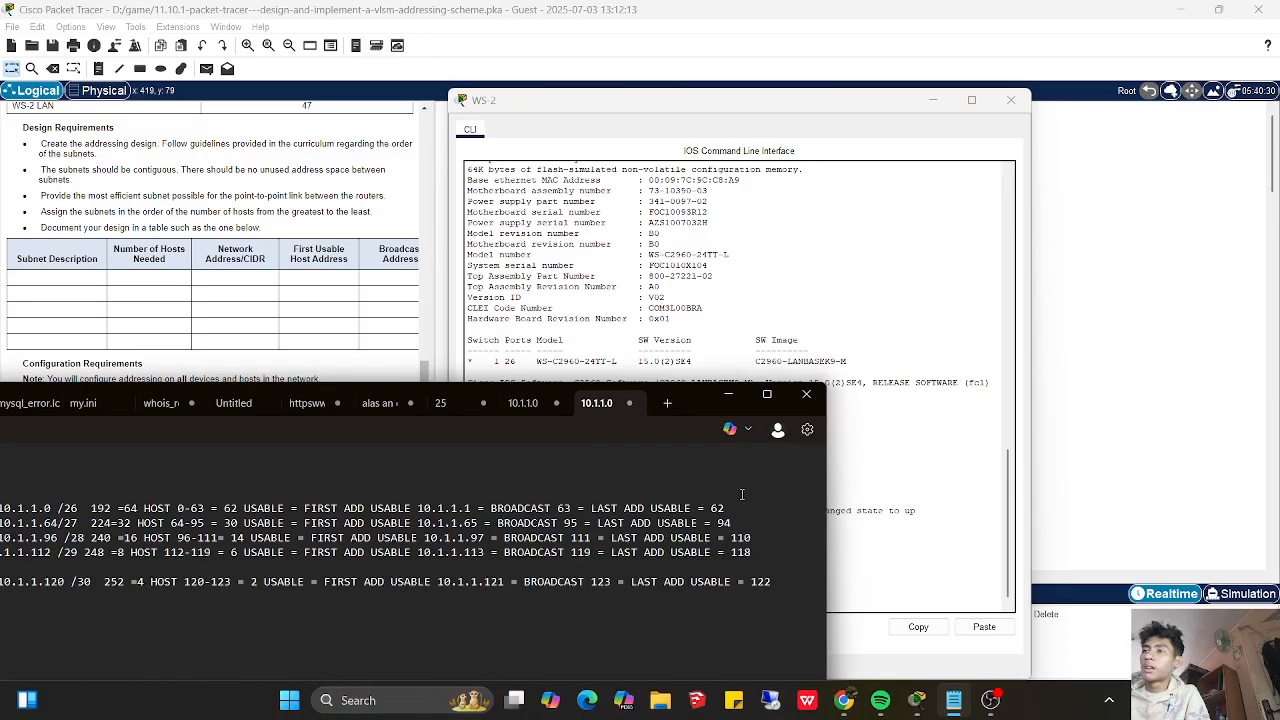
{"action": "left_click", "coordinate": [866, 563]}
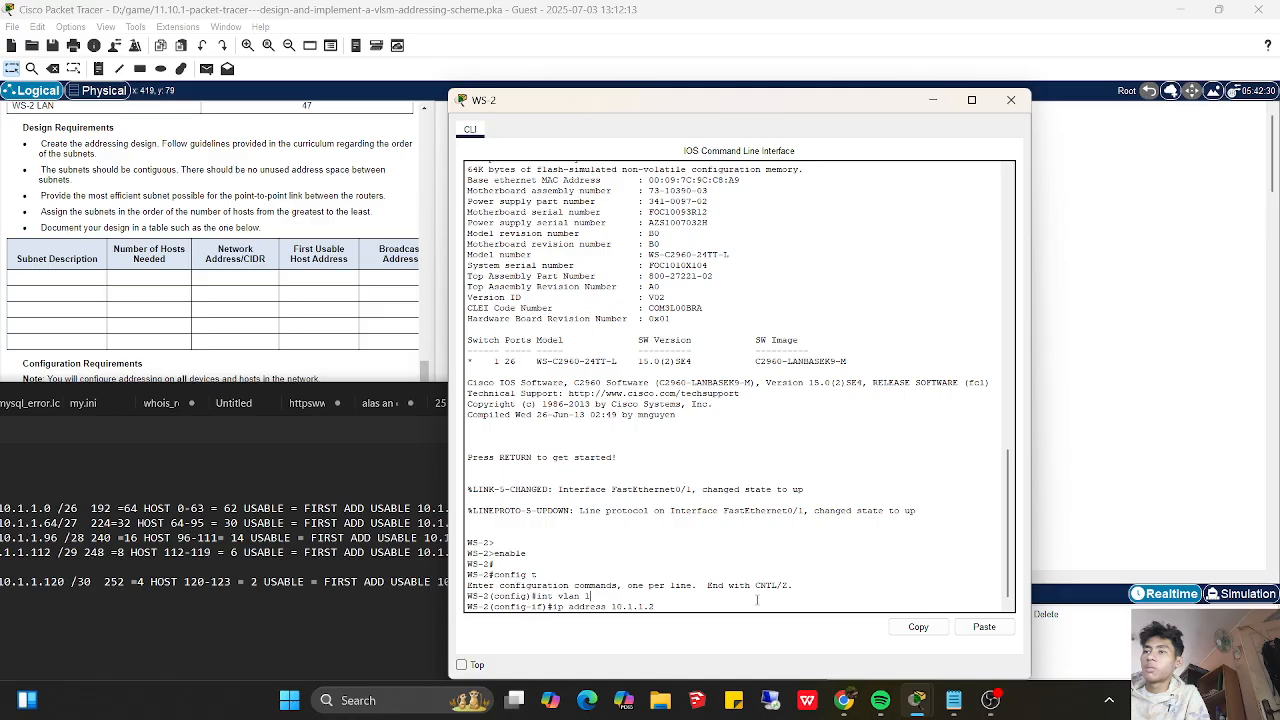
{"action": "type", "text": "255"}
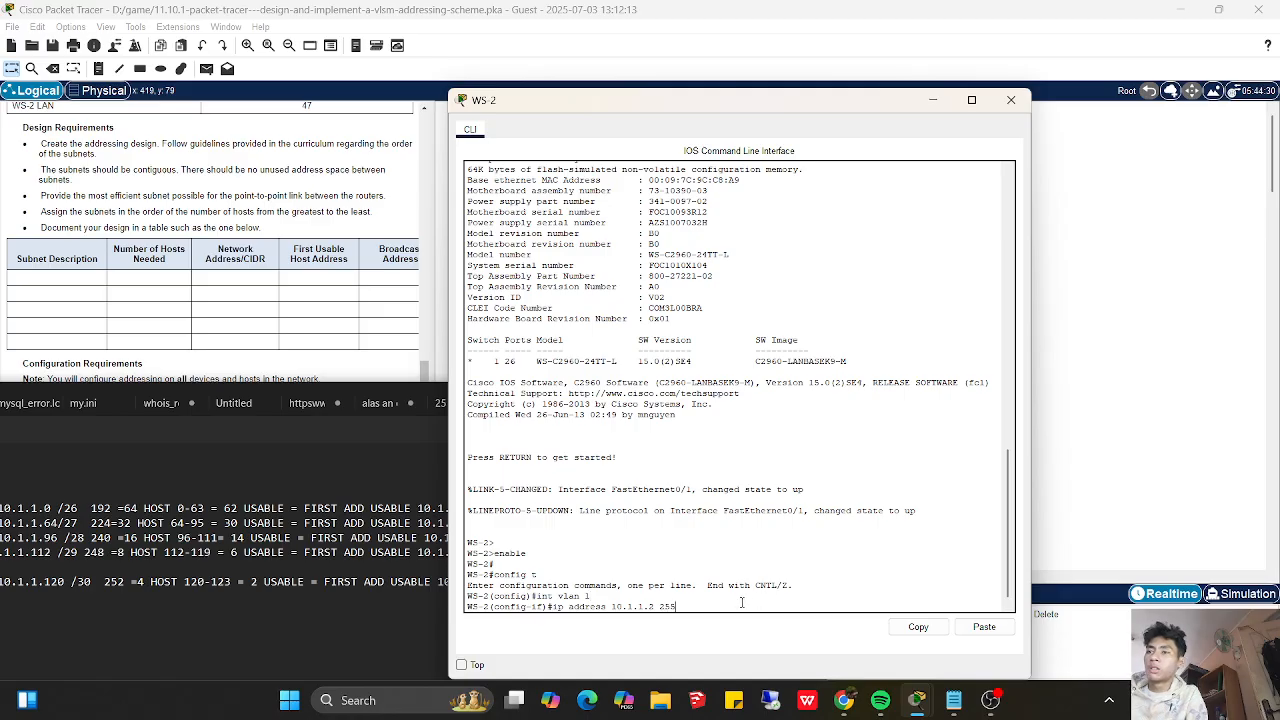
{"action": "type", "text": ".255.255"}
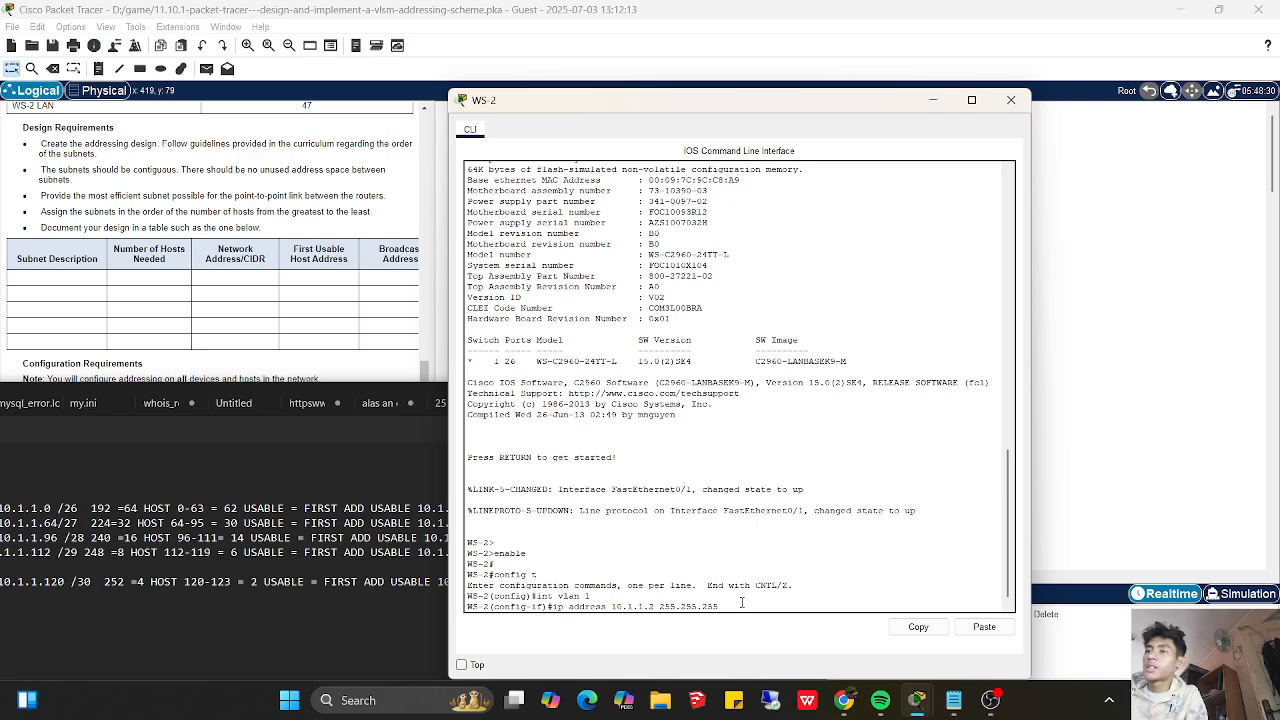
{"action": "type", "text": ".192"}
{"action": "key", "text": "Return"}
- Enable WS-2's vlan 1 interface with no shutdown and exit to global configuration mode
{"action": "type", "text": "no shutdown"}
{"action": "key", "text": "Return"}
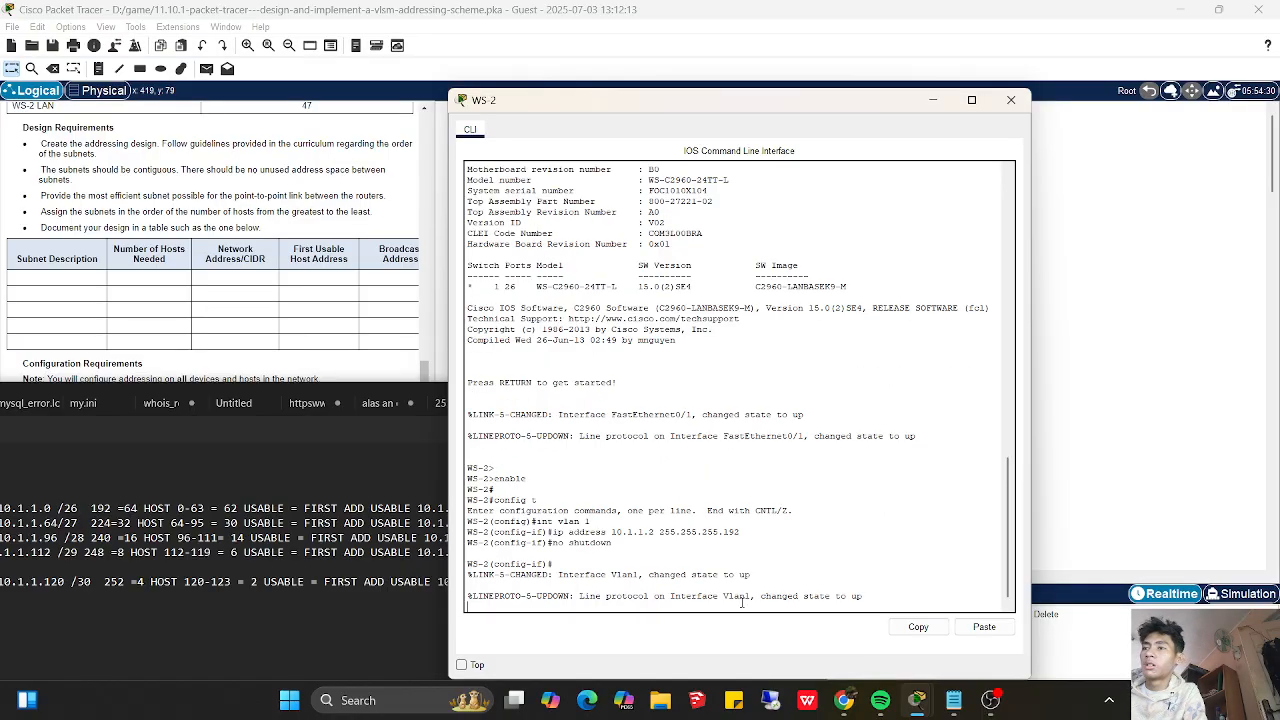
{"action": "key", "text": "Return"}
{"action": "key", "text": "Return"}
{"action": "key", "text": "Return"}
{"action": "key", "text": "Return"}
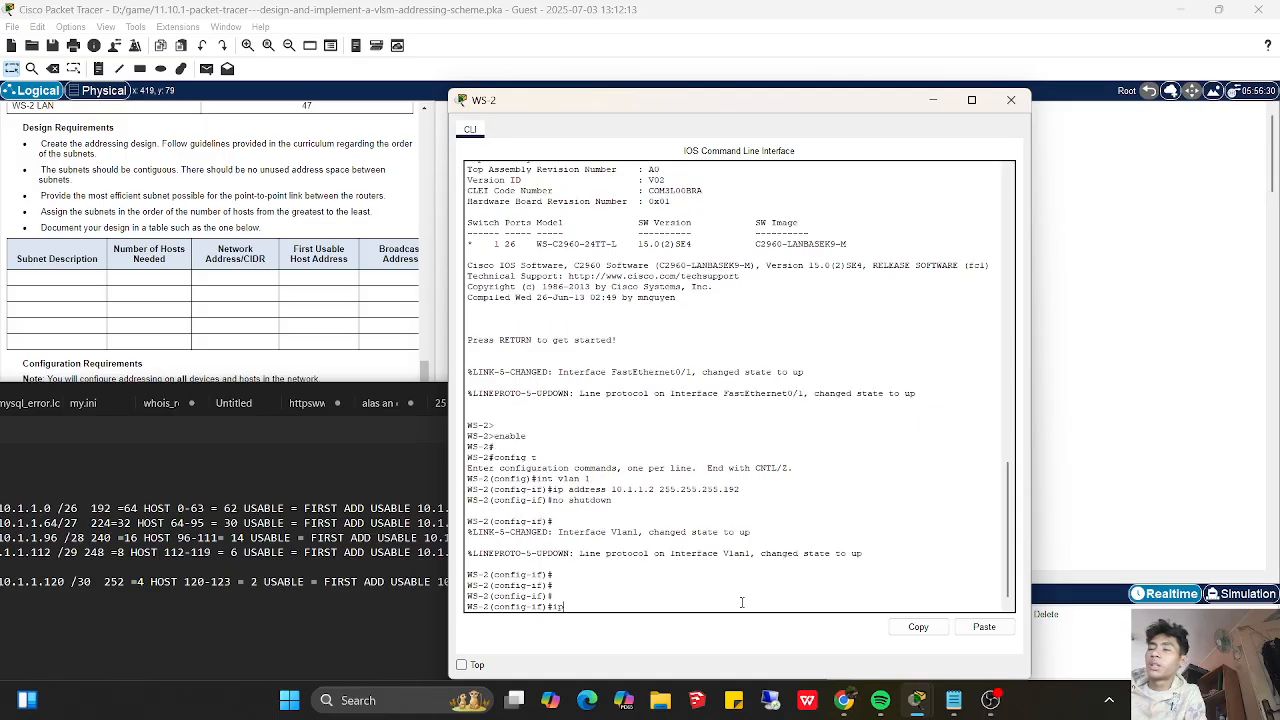
{"action": "type", "text": "exit"}
{"action": "key", "text": "Return"}
{"action": "key", "text": "Return"}
- Set WS-2's default gateway to 10.1.1.21 with ip default-gateway
{"action": "type", "text": "ip defaultgateway"}
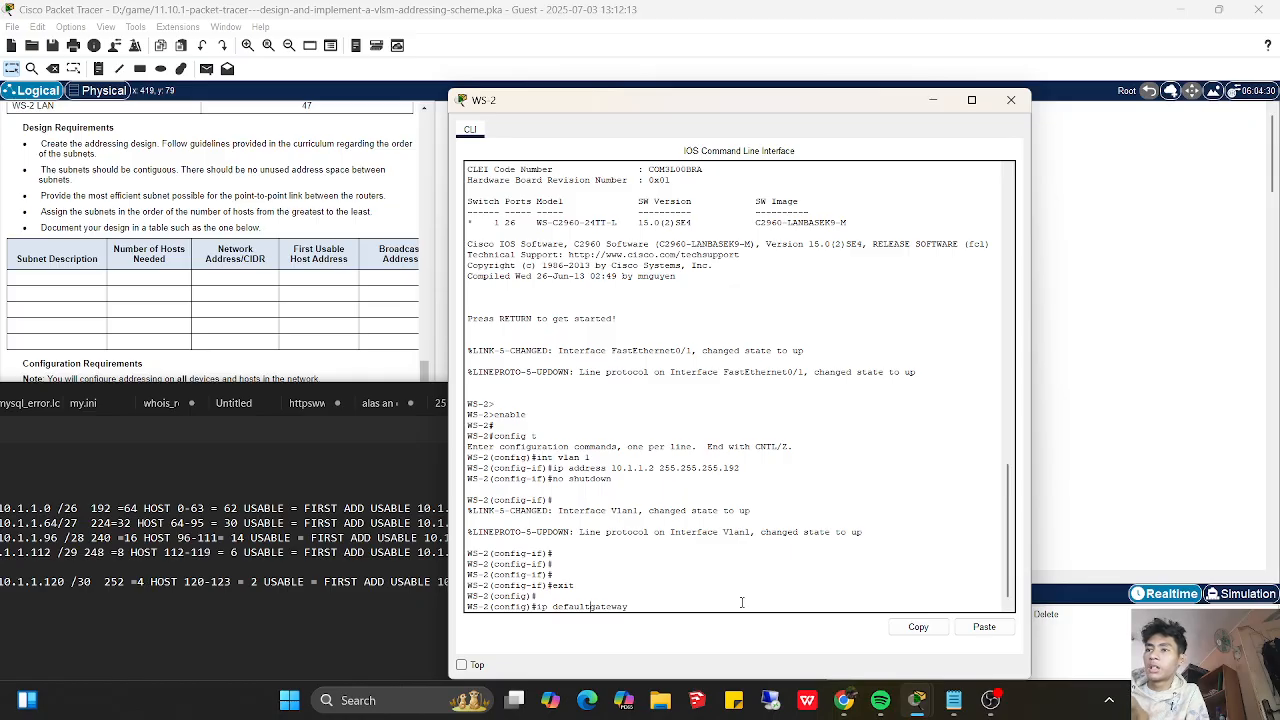
{"action": "type", "text": "-"}
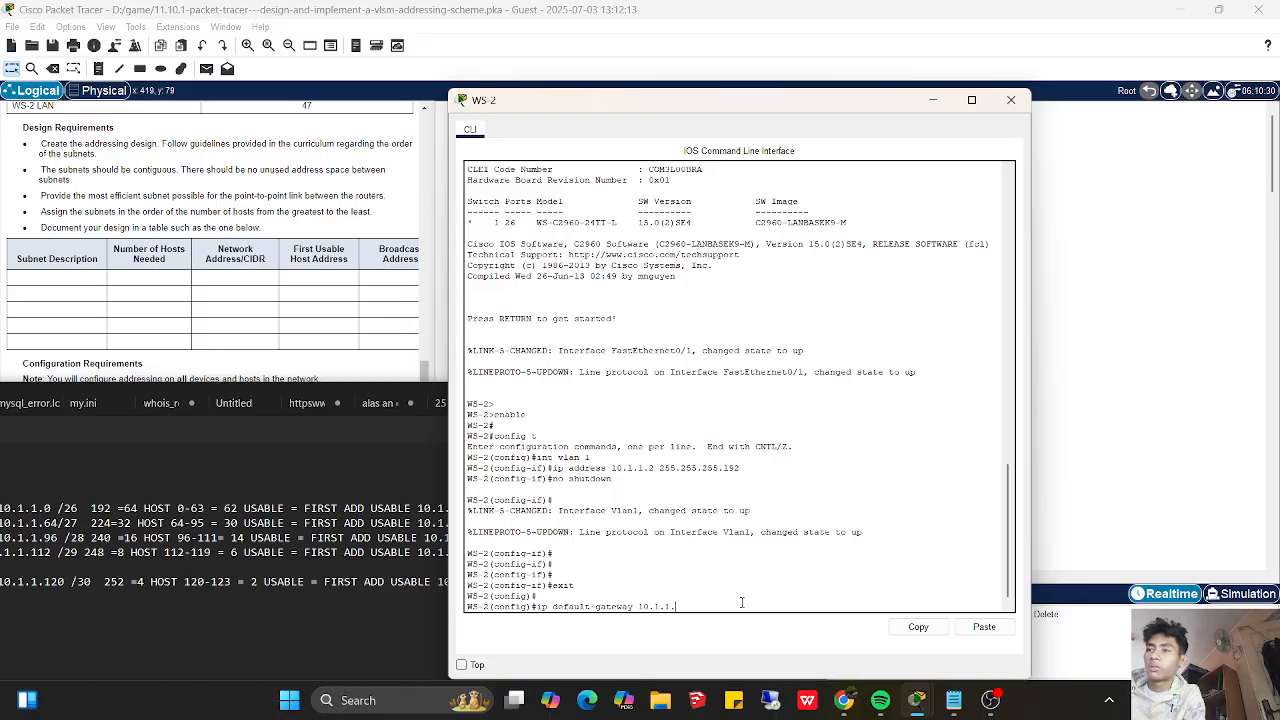
{"action": "key", "text": "Return"}
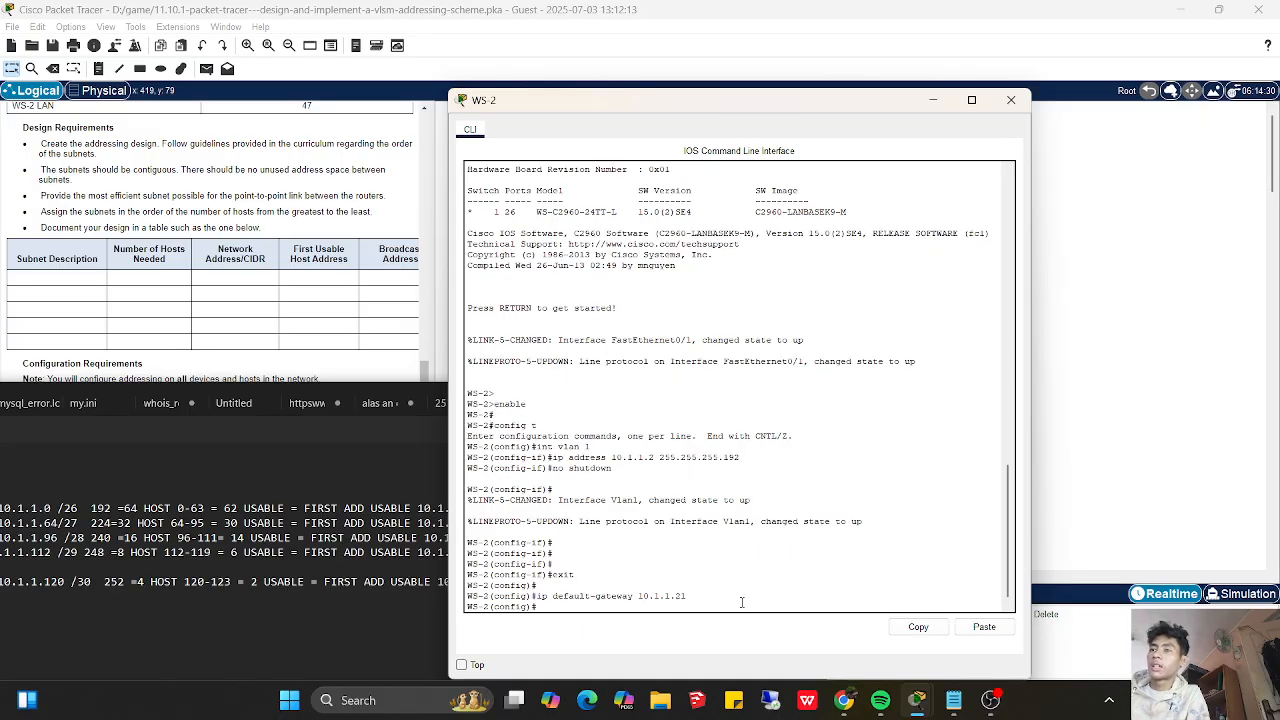
- Set WS-2's default gateway to 10.1.1.121
{"action": "type", "text": "ip d"}
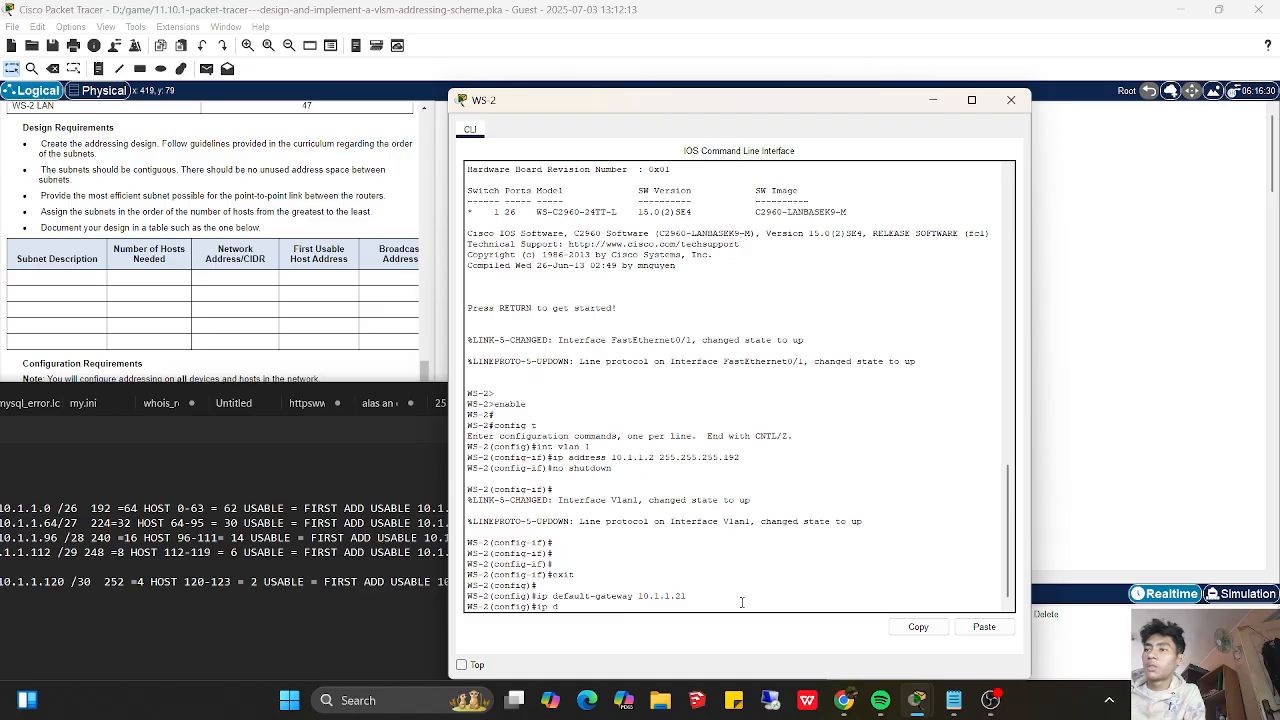
{"action": "type", "text": "efault-g"}
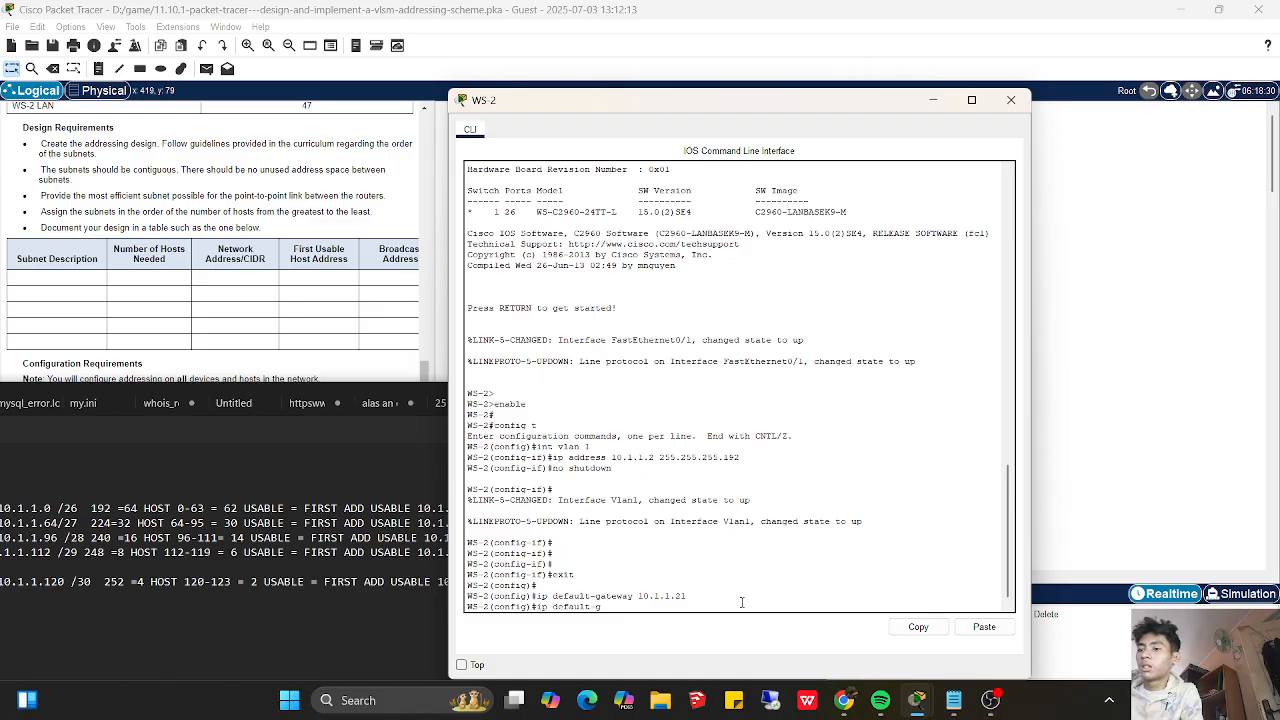
{"action": "type", "text": "ateway 10"}
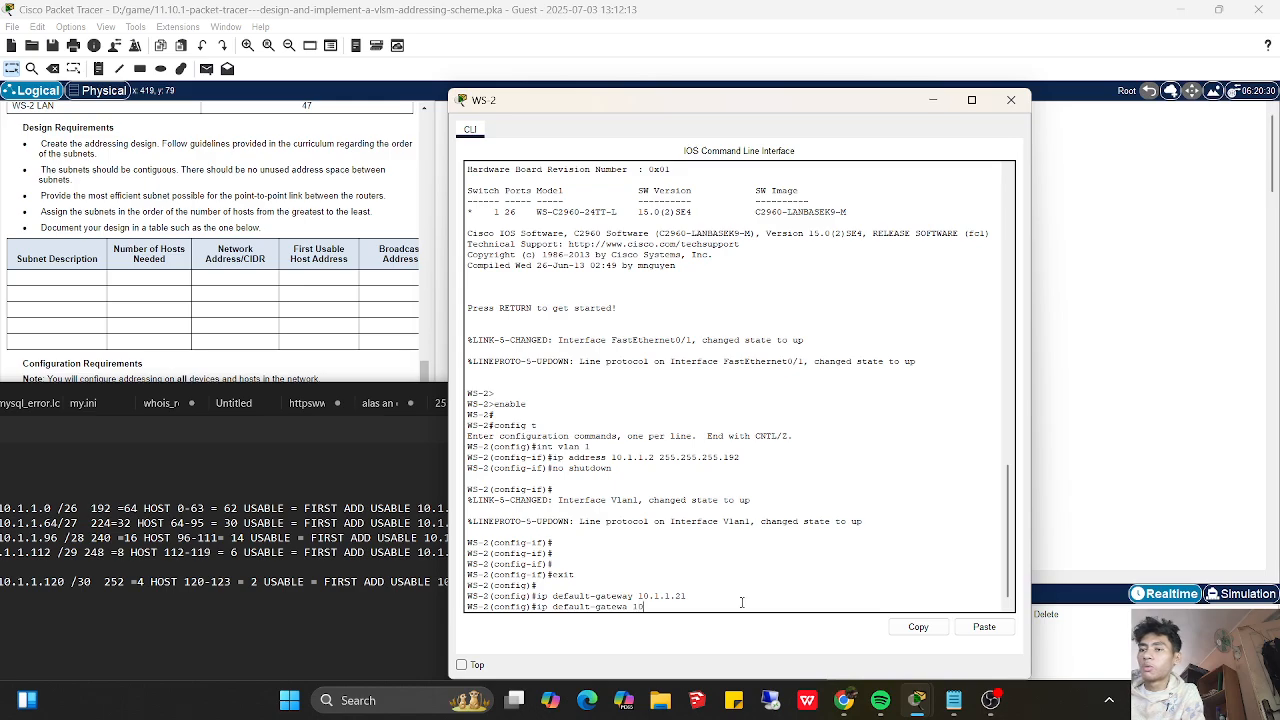
{"action": "type", "text": "121"}
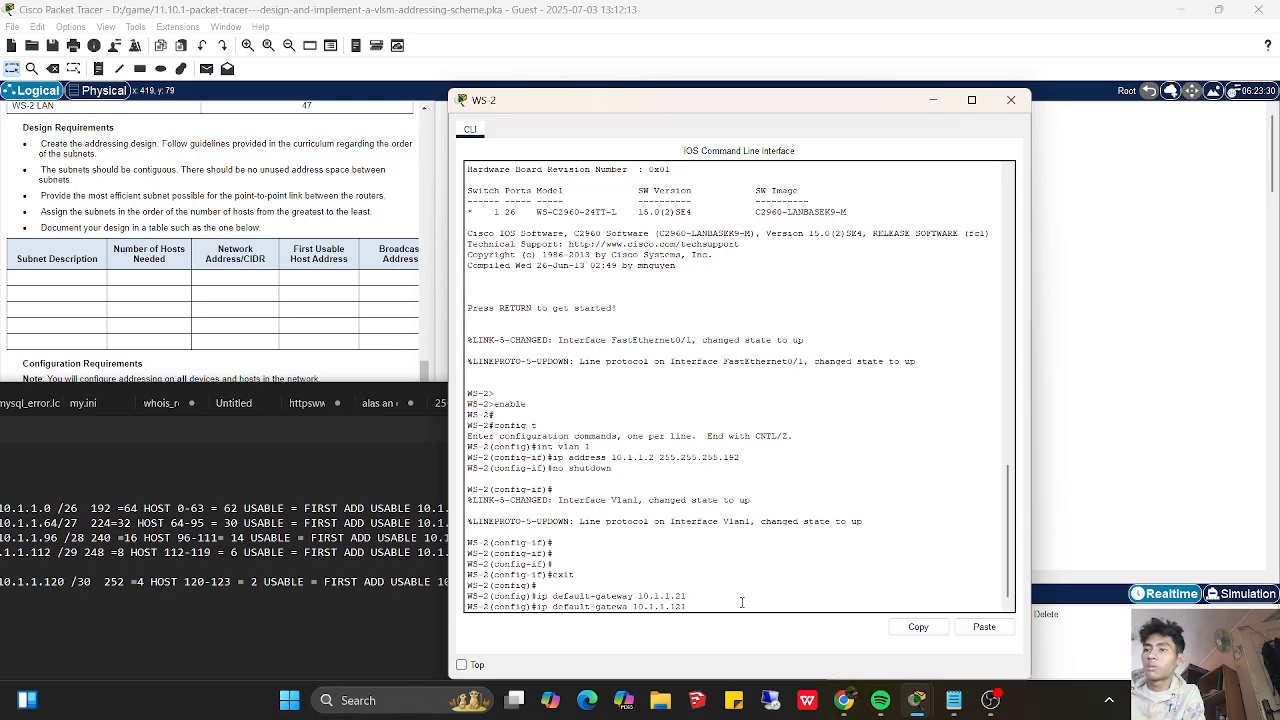
{"action": "key", "text": "Return"}
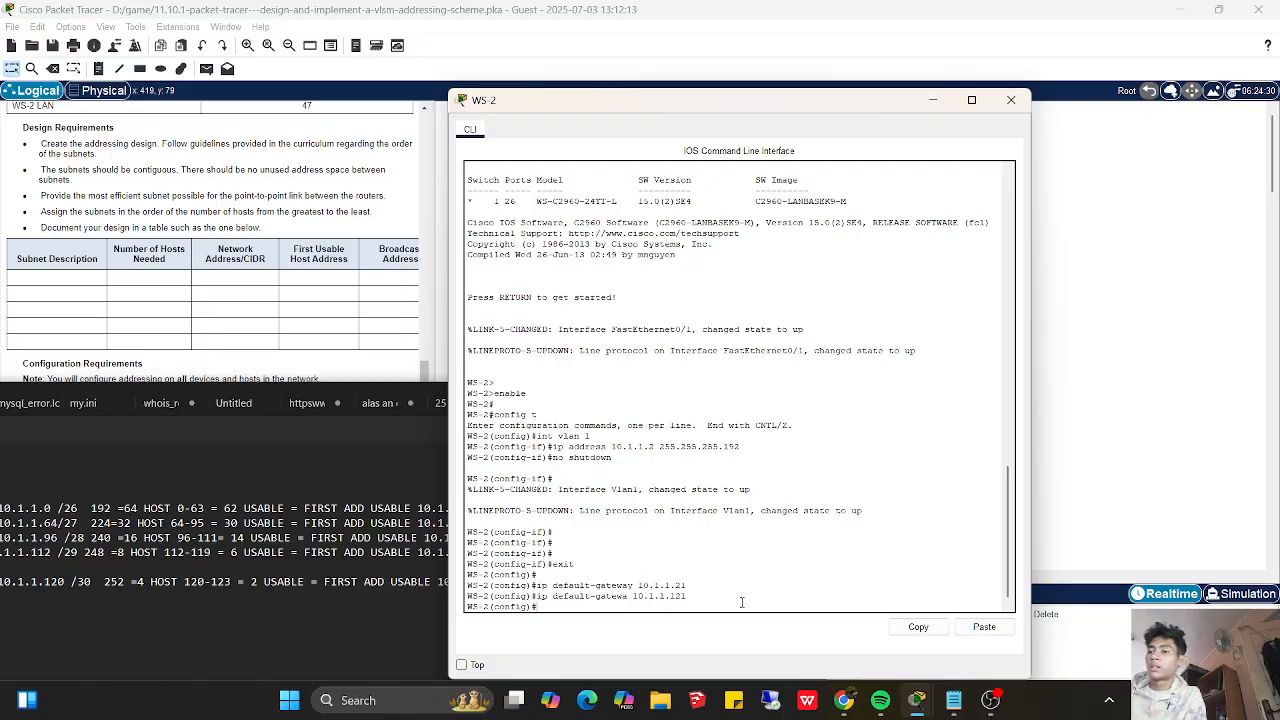
- Exit global configuration on WS-2 and display the running configuration to review its settings
{"action": "type", "text": "exit"}
{"action": "key", "text": "Return"}
{"action": "type", "text": "show running-config"}
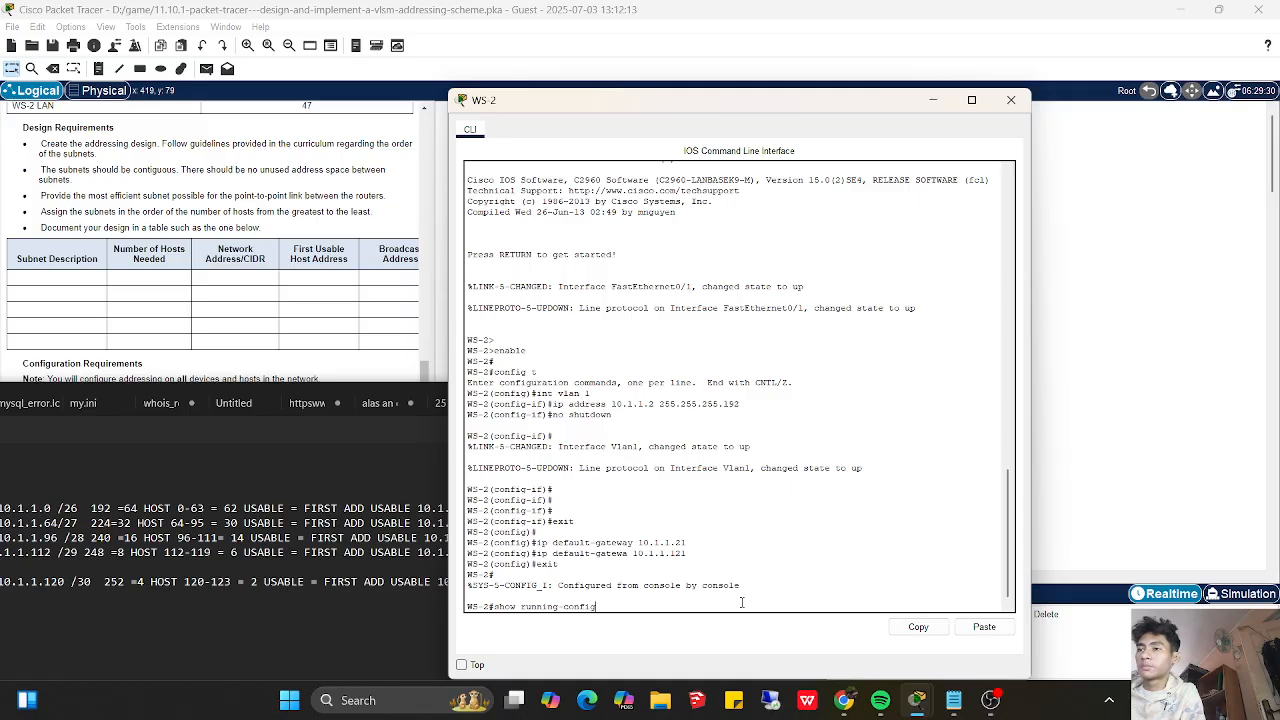
{"action": "key", "text": "Return"}
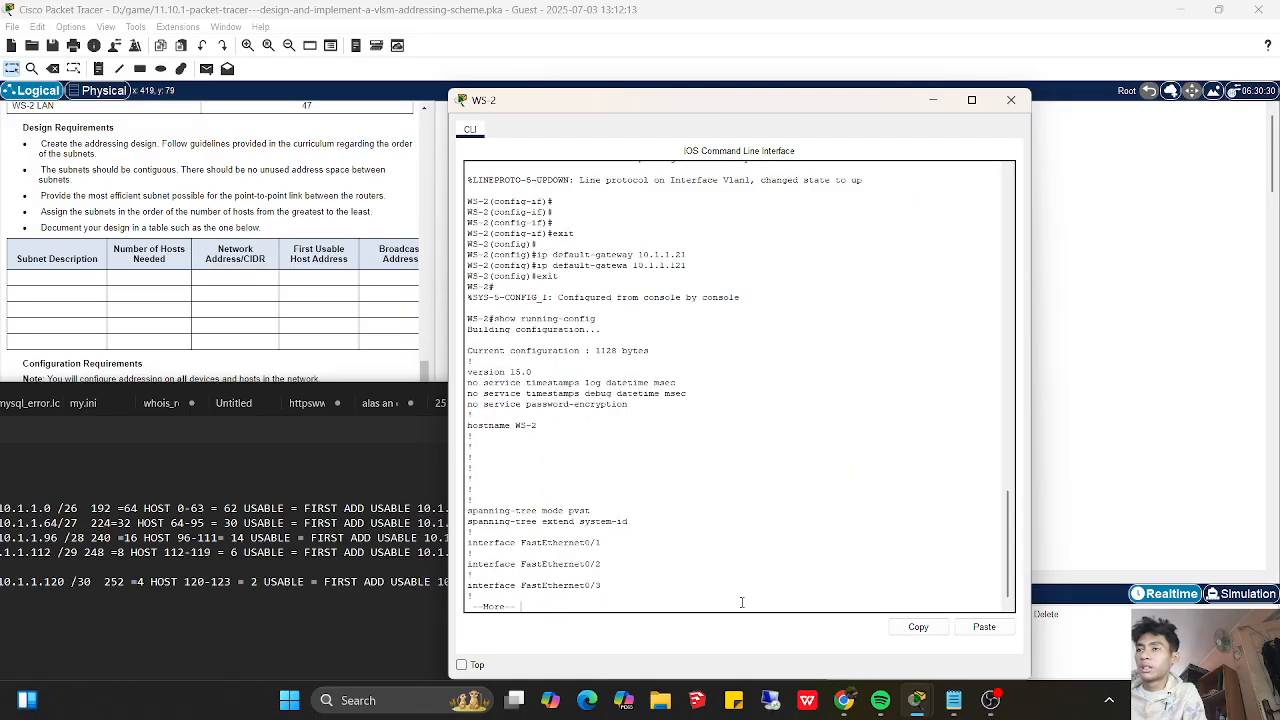
- Page through the rest of WS-2's running configuration to check the vlan 1 address and default gateway
{"action": "key", "text": "space"}
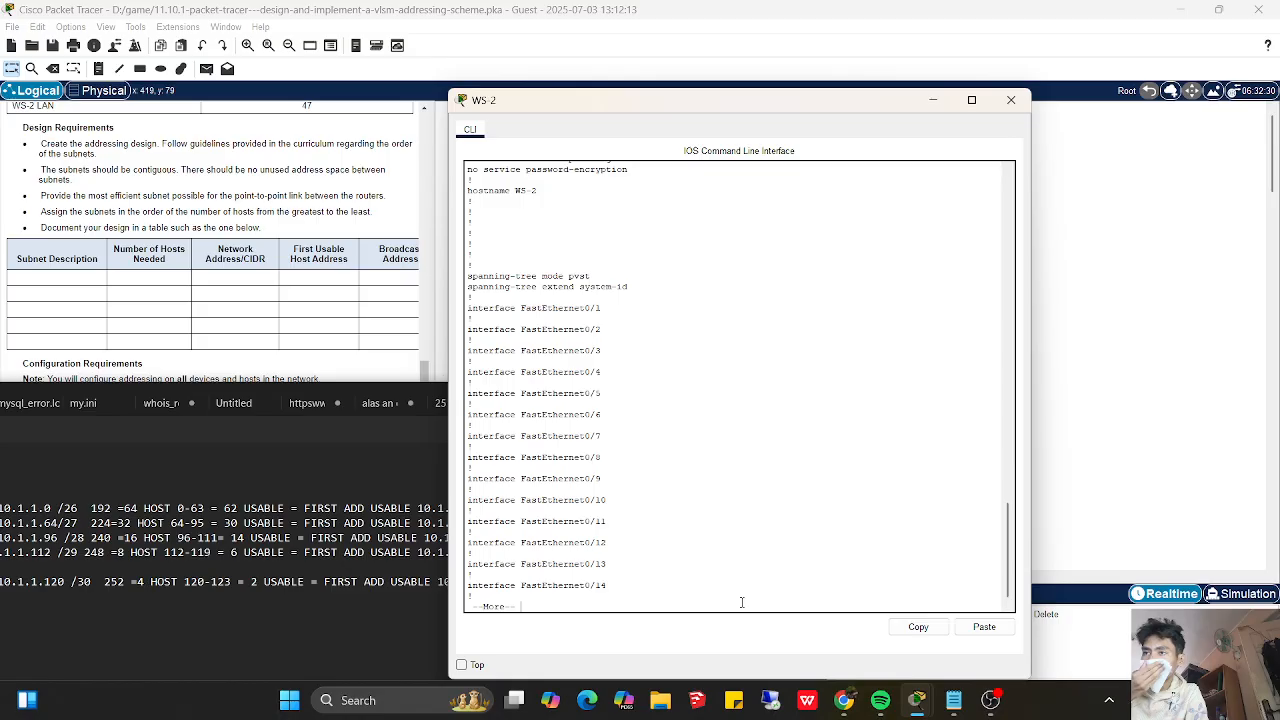
{"action": "key", "text": "space"}
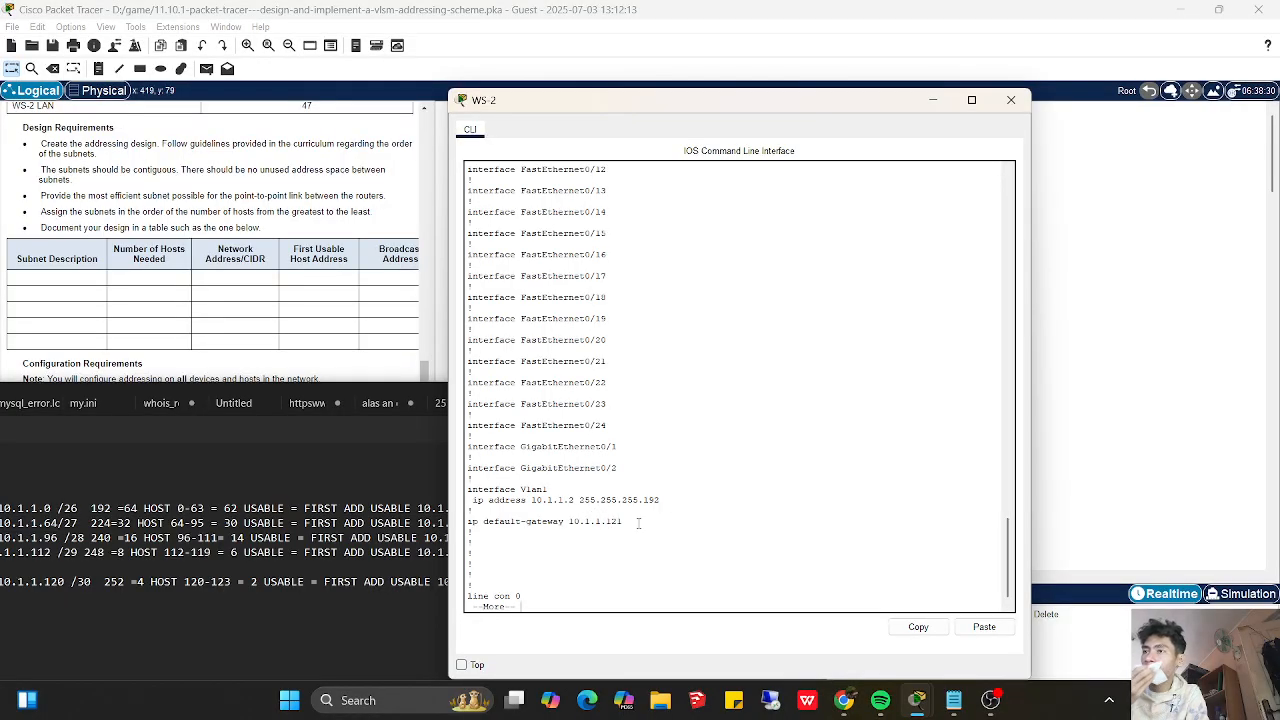
{"action": "left_click", "coordinate": [932, 105]}
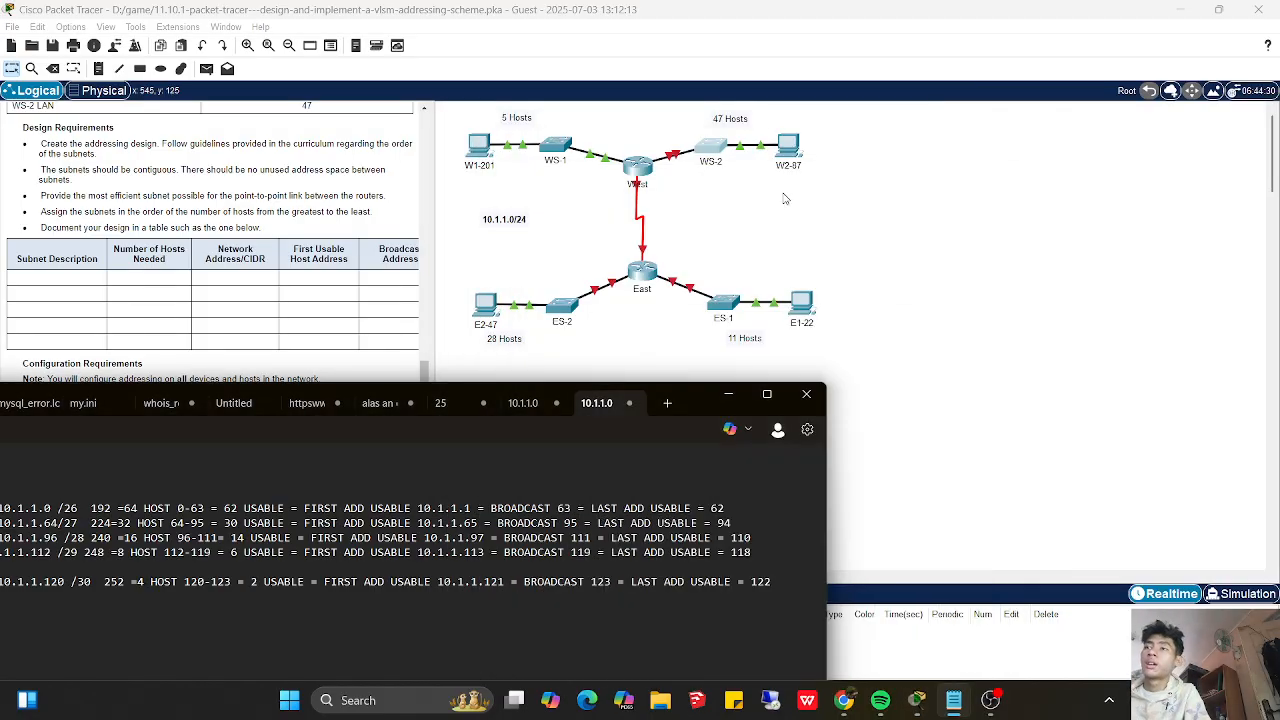
- Open router West's CLI and enter configuration mode for interface g0/1
{"action": "left_click", "coordinate": [723, 395]}
{"action": "left_click", "coordinate": [642, 175]}
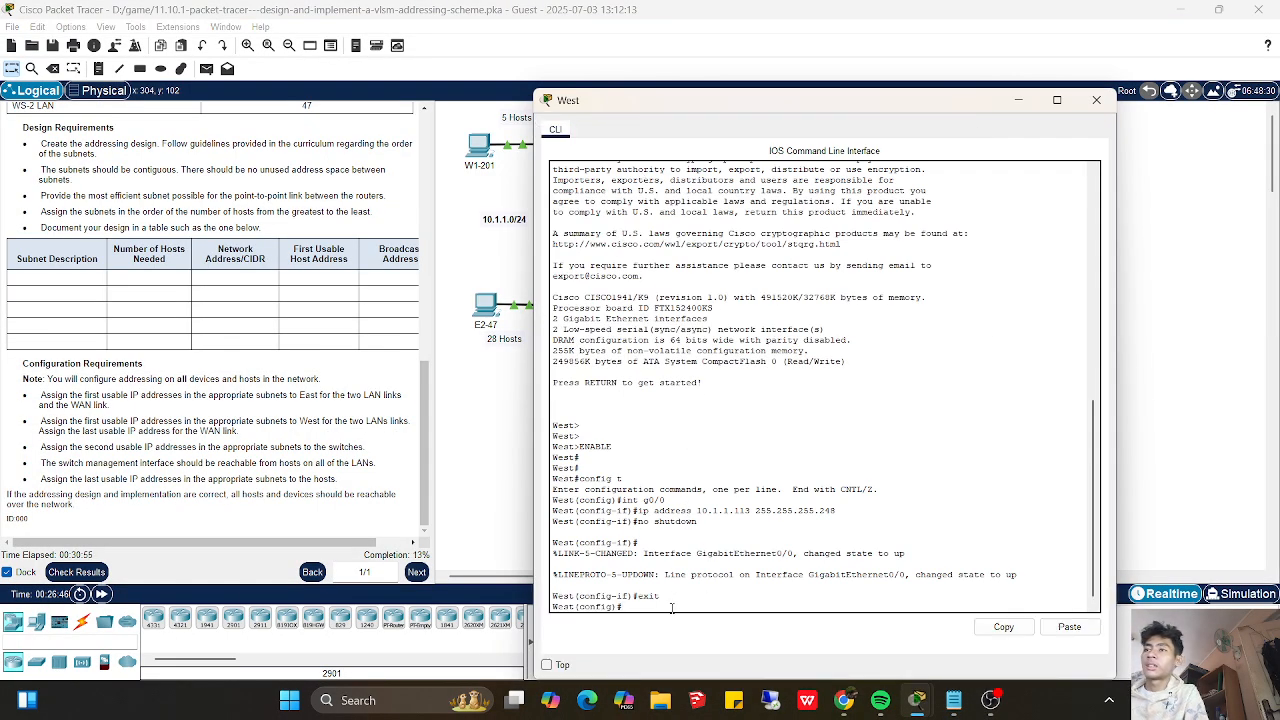
{"action": "key", "text": "Return"}
{"action": "type", "text": "int g0/1"}
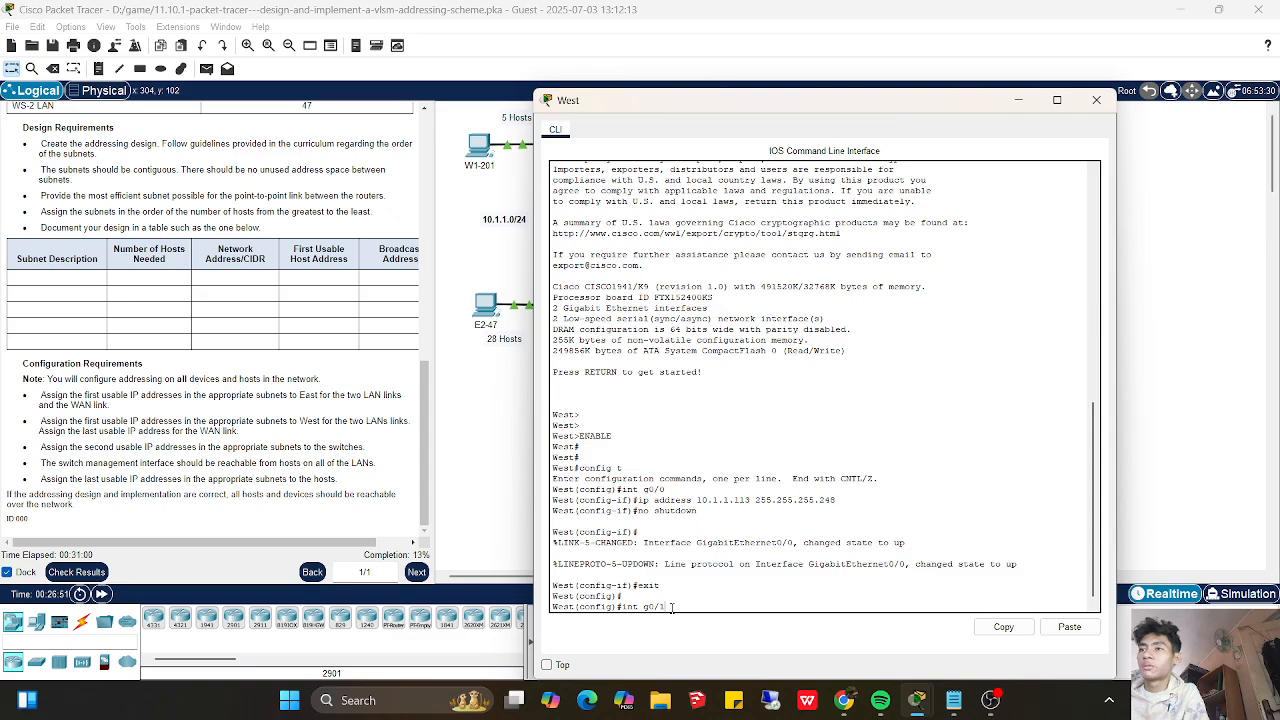
{"action": "key", "text": "Return"}
- Assign IP address 10.1.1.1 with mask 255.255.255.192 to West's g0/1, checking the mask against the subnet notes
{"action": "type", "text": "ip address"}
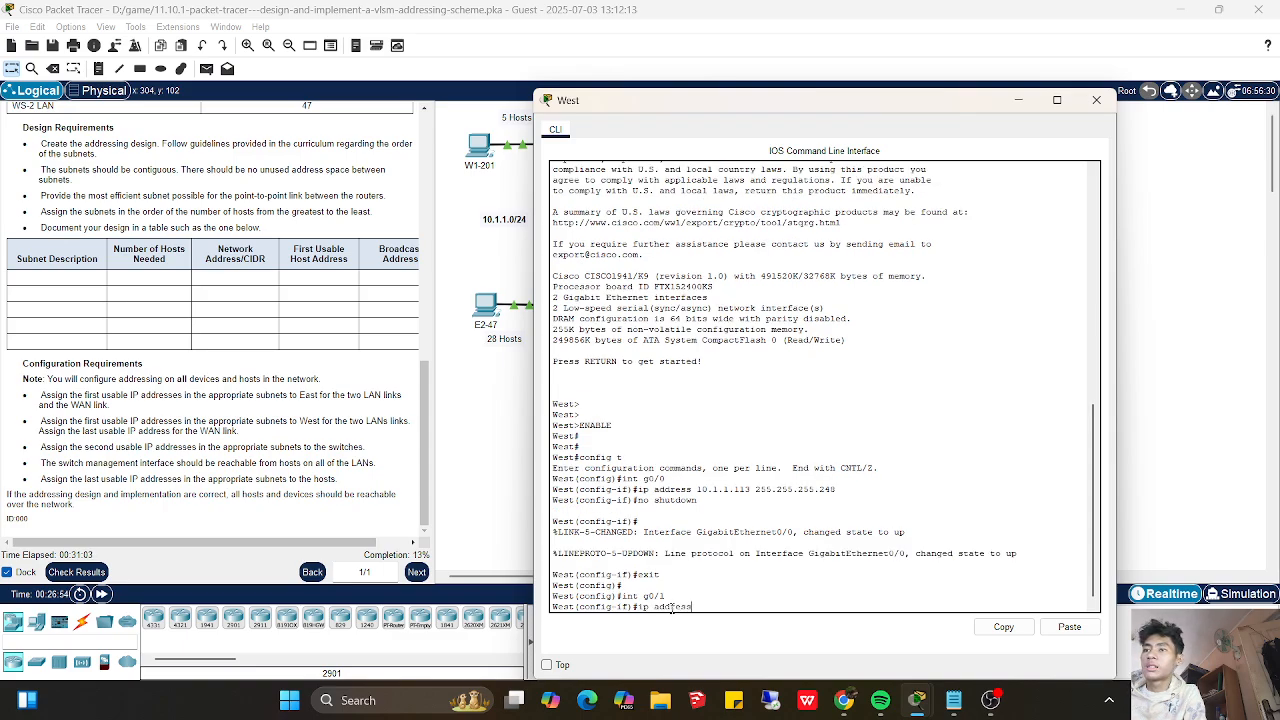
{"action": "type", "text": " 10.1.1.1"}
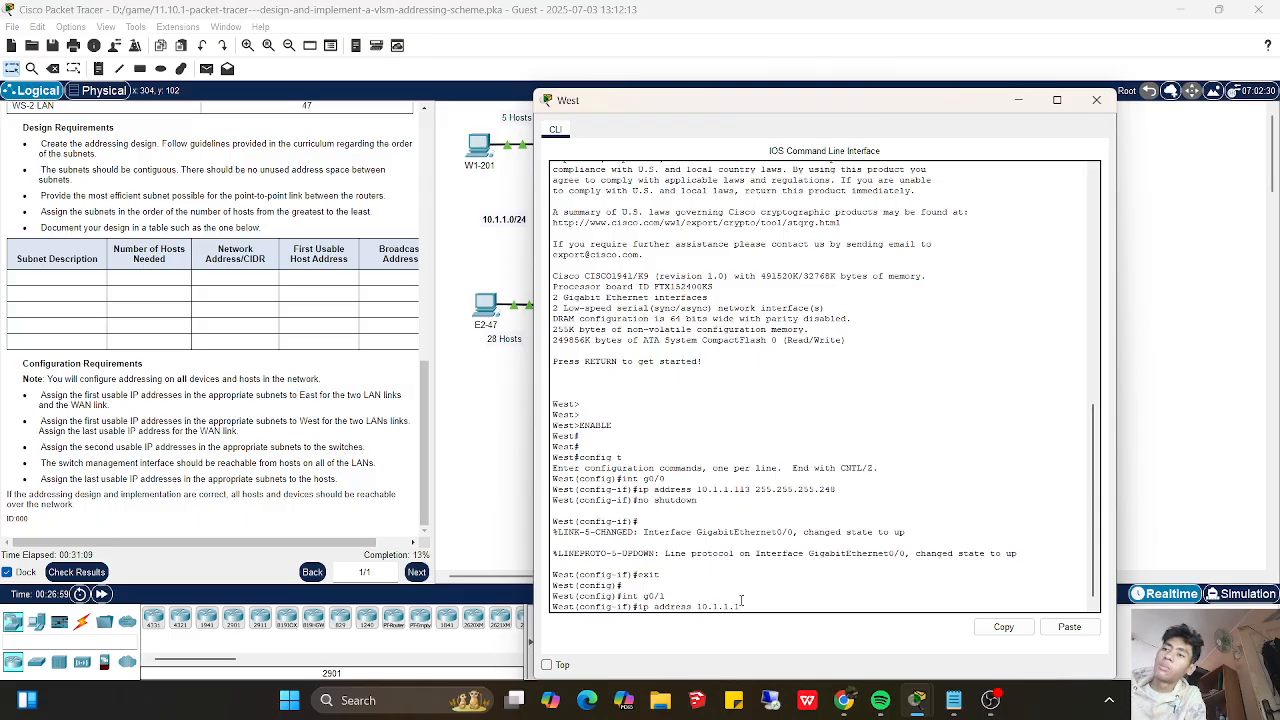
{"action": "type", "text": "255"}
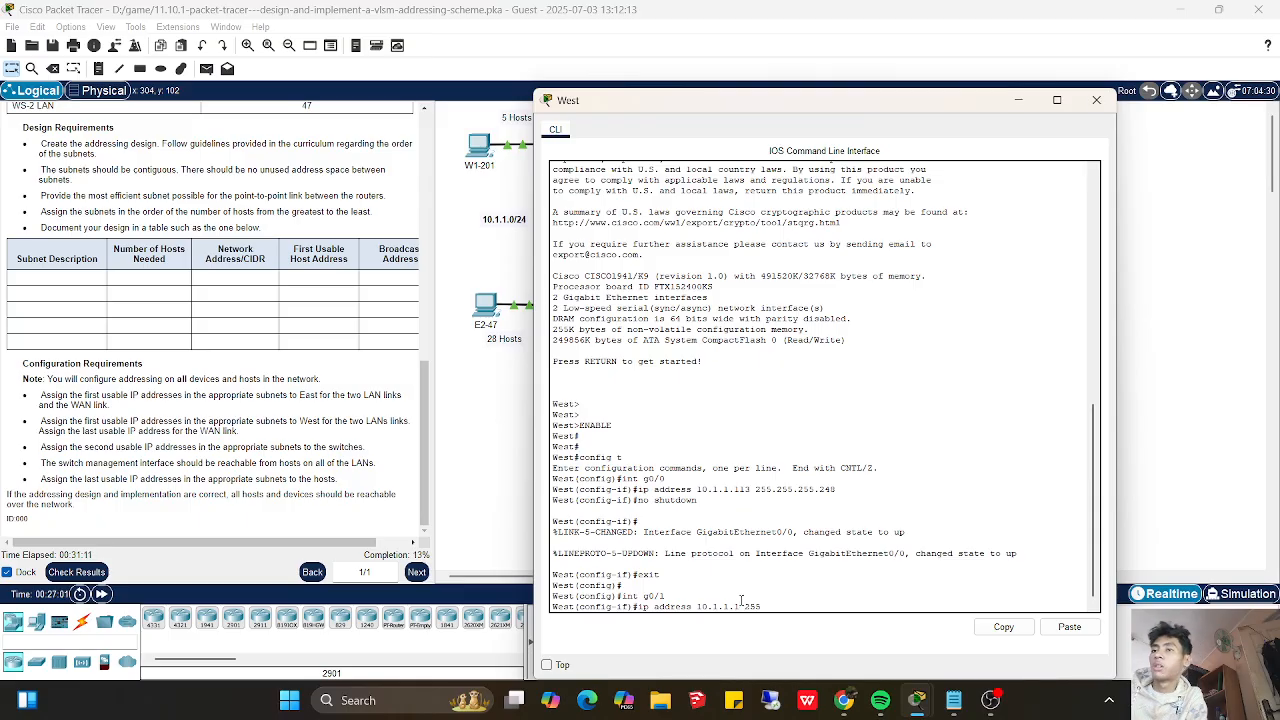
{"action": "type", "text": " 255.255.25"}
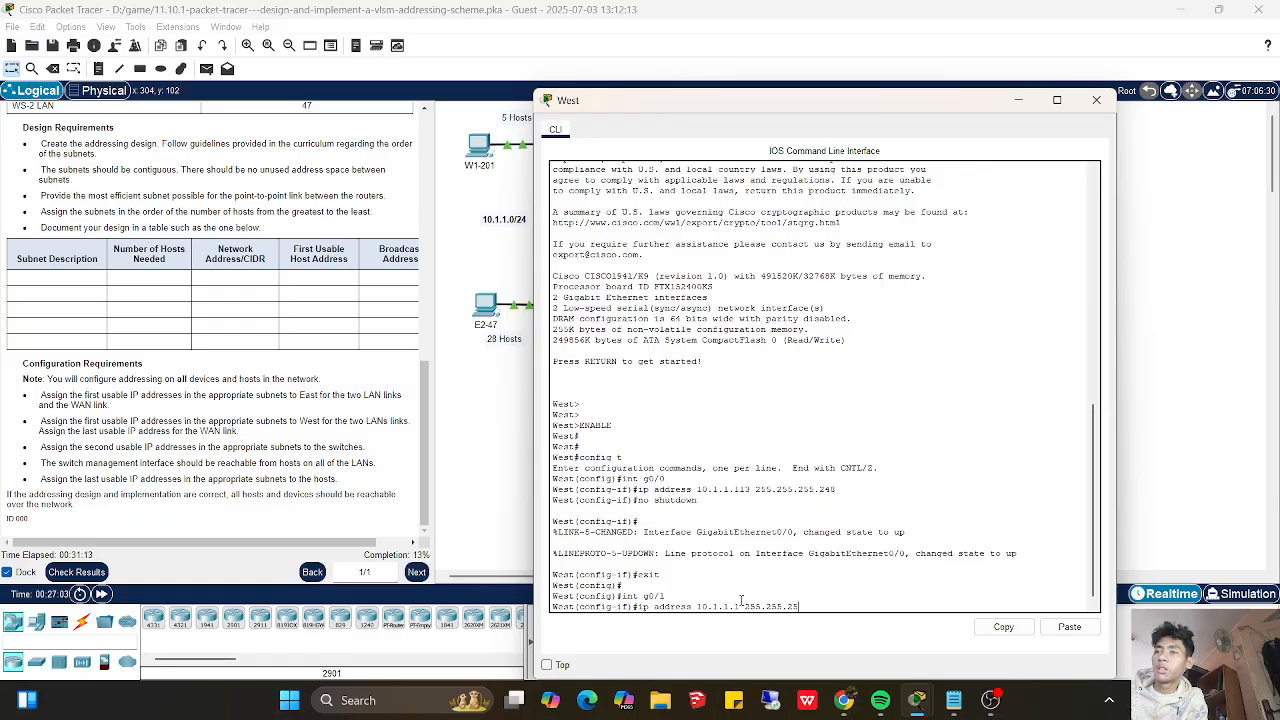
{"action": "type", "text": "5.192"}
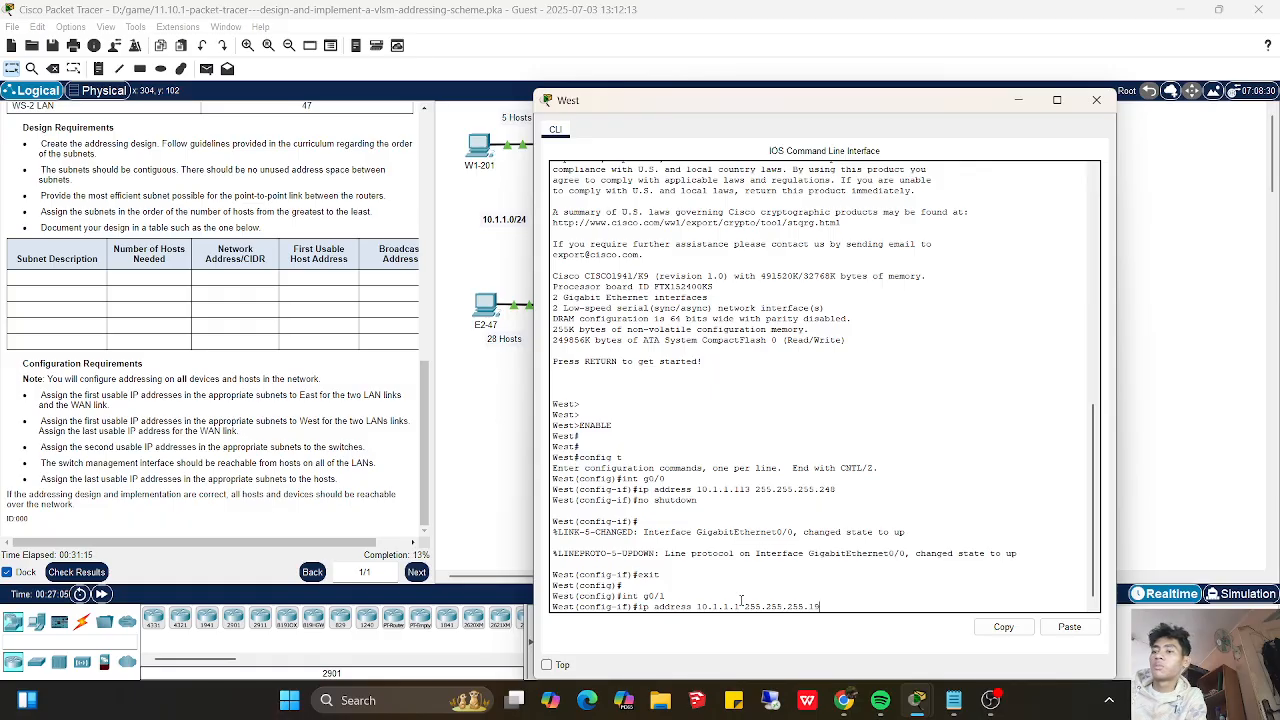
{"action": "left_click", "coordinate": [951, 700]}
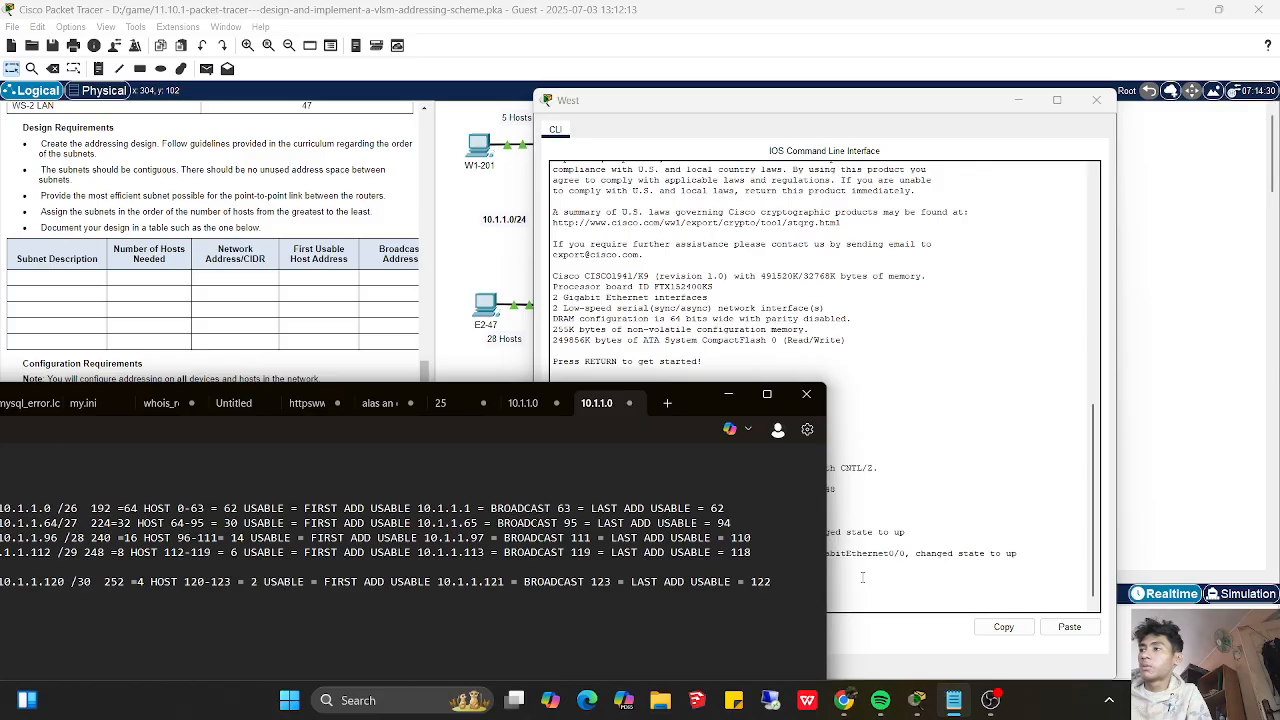
{"action": "left_click", "coordinate": [860, 578]}
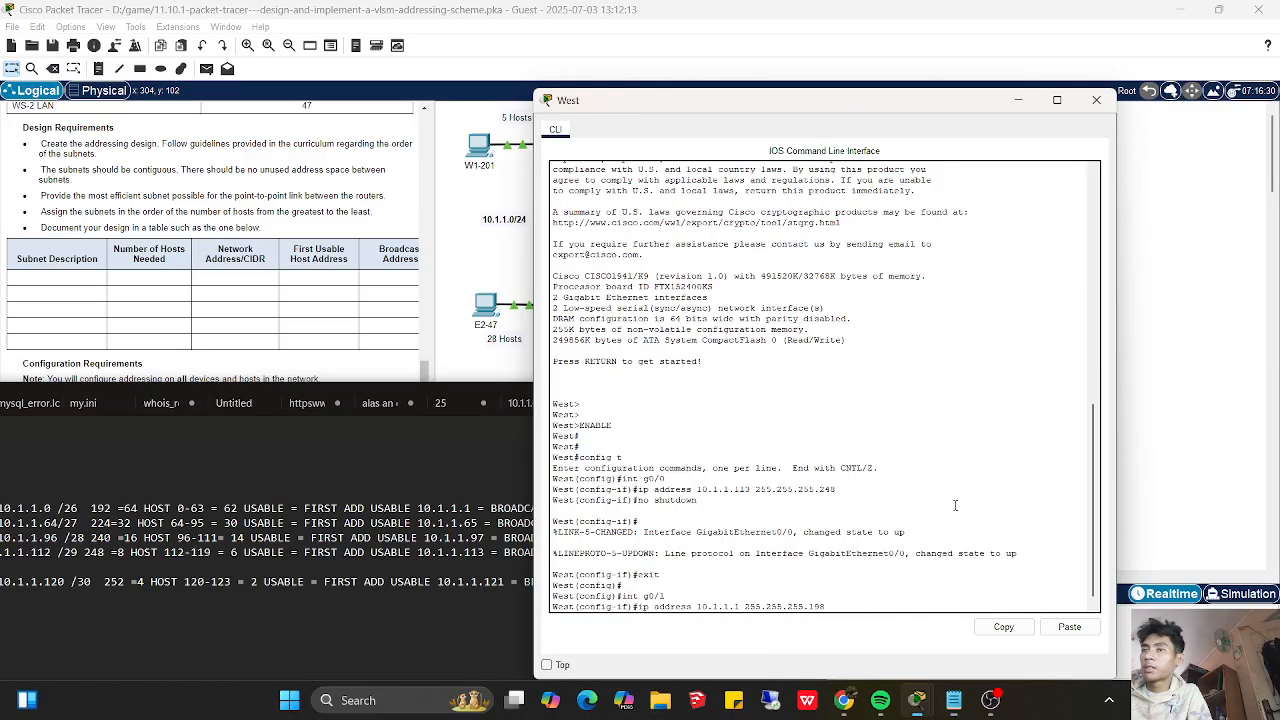
{"action": "key", "text": "BackSpace"}
{"action": "type", "text": "2"}
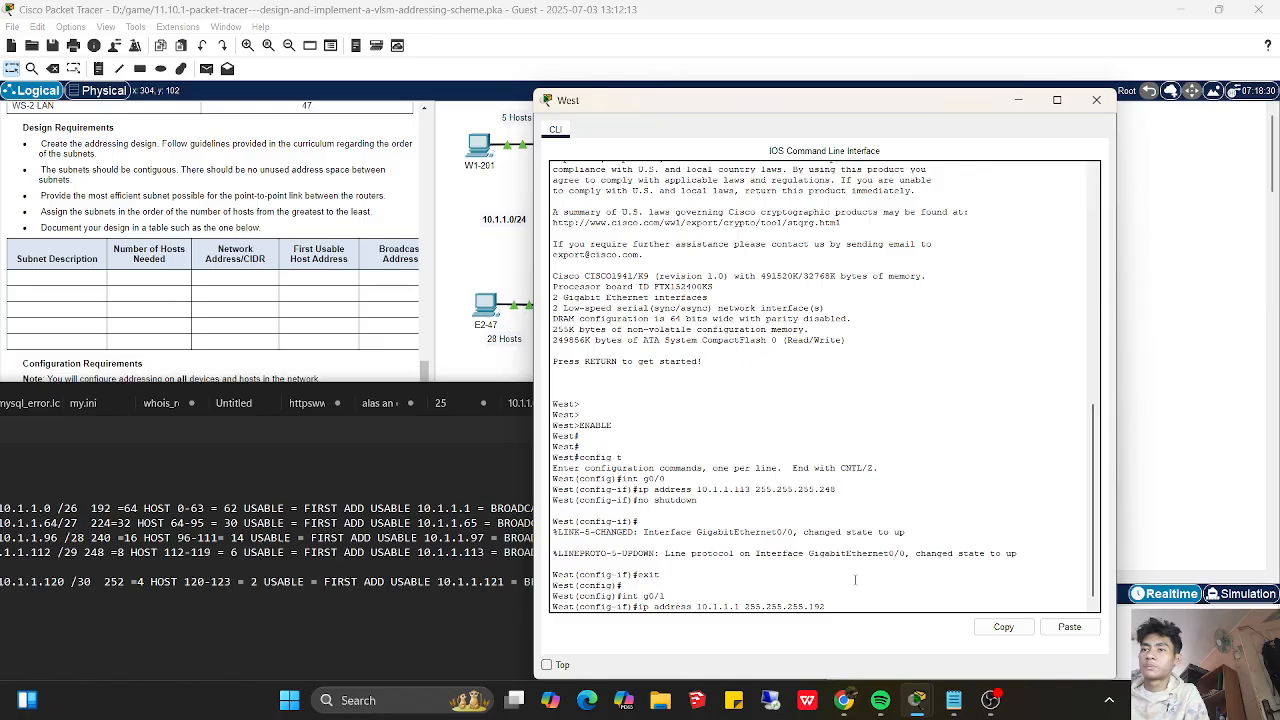
{"action": "key", "text": "Return"}
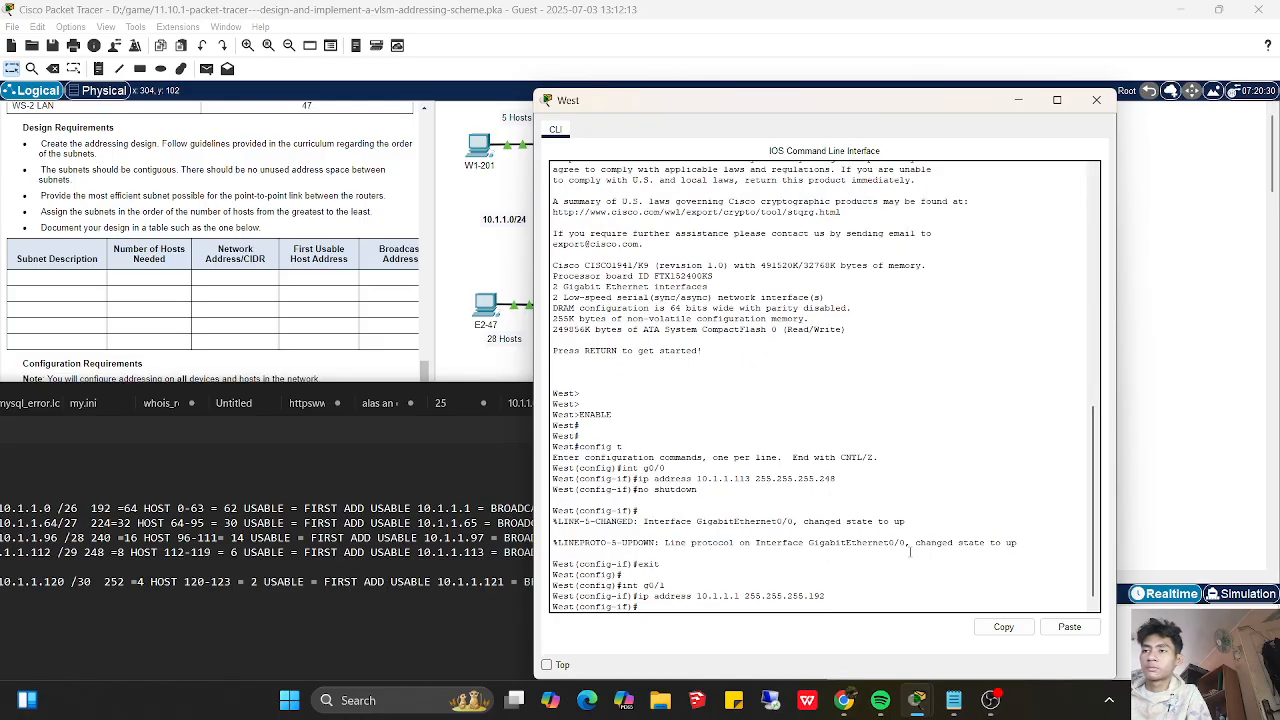
- Enable West's g0/1 interface with no shutdown
{"action": "type", "text": "no shutdow"}
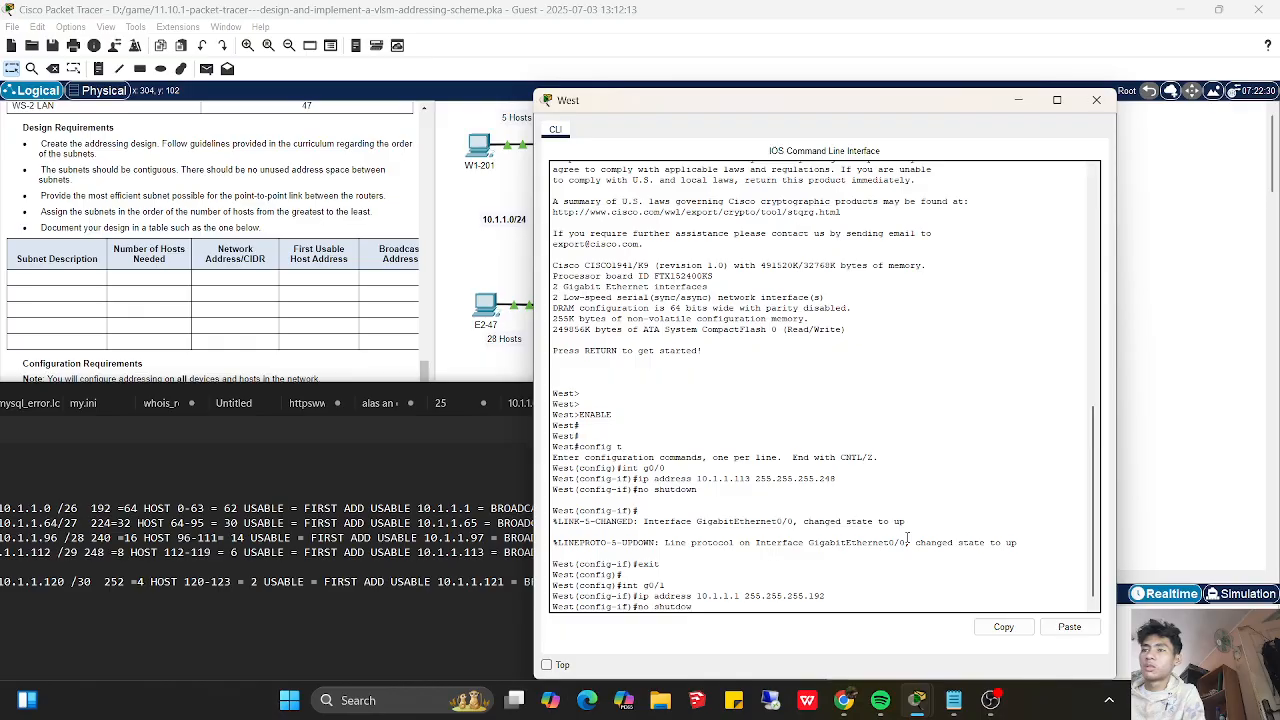
{"action": "type", "text": "n"}
{"action": "key", "text": "Return"}
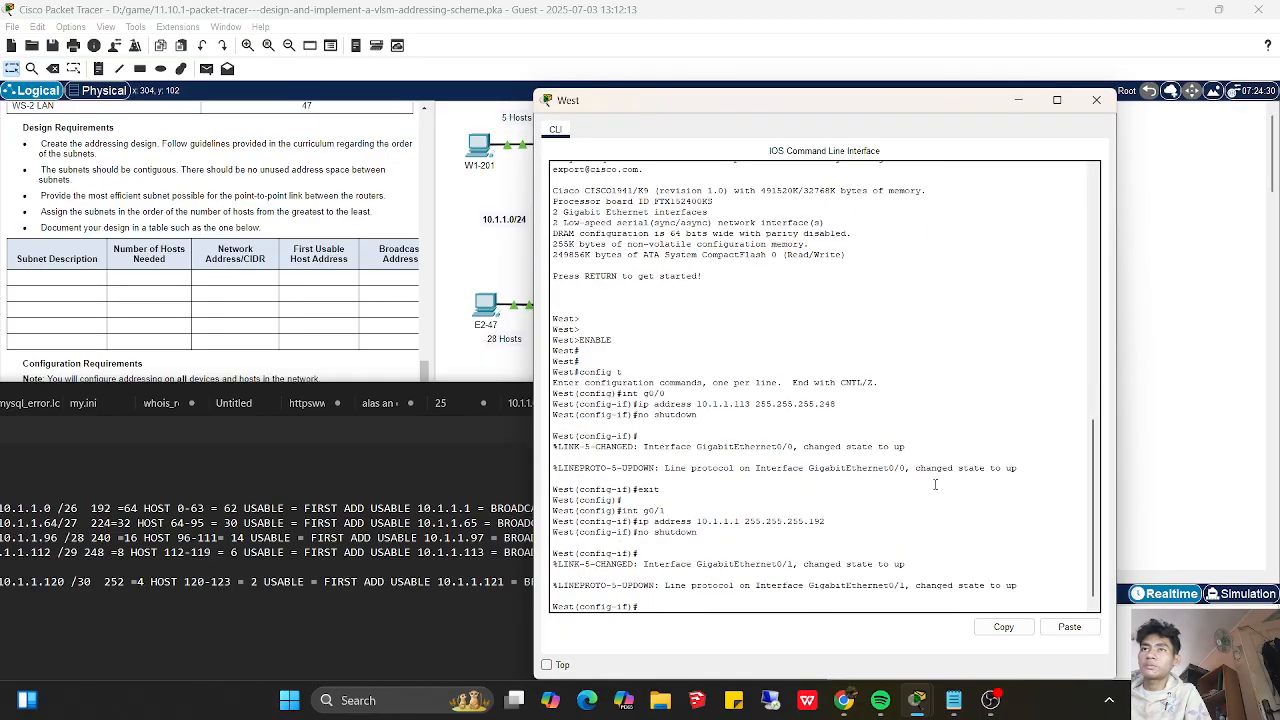
- Review the vlan 1 address and default gateway in switch WS-2's CLI
{"action": "left_click", "coordinate": [1019, 100]}
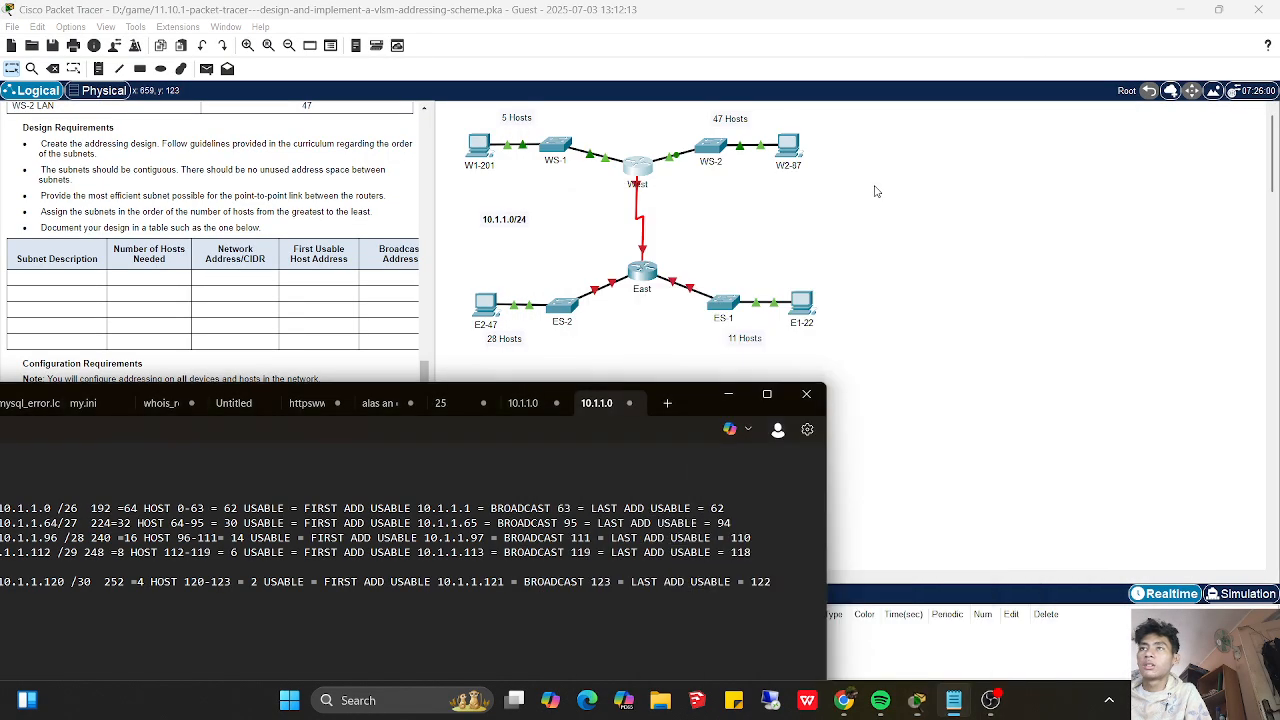
{"action": "left_click", "coordinate": [717, 149]}
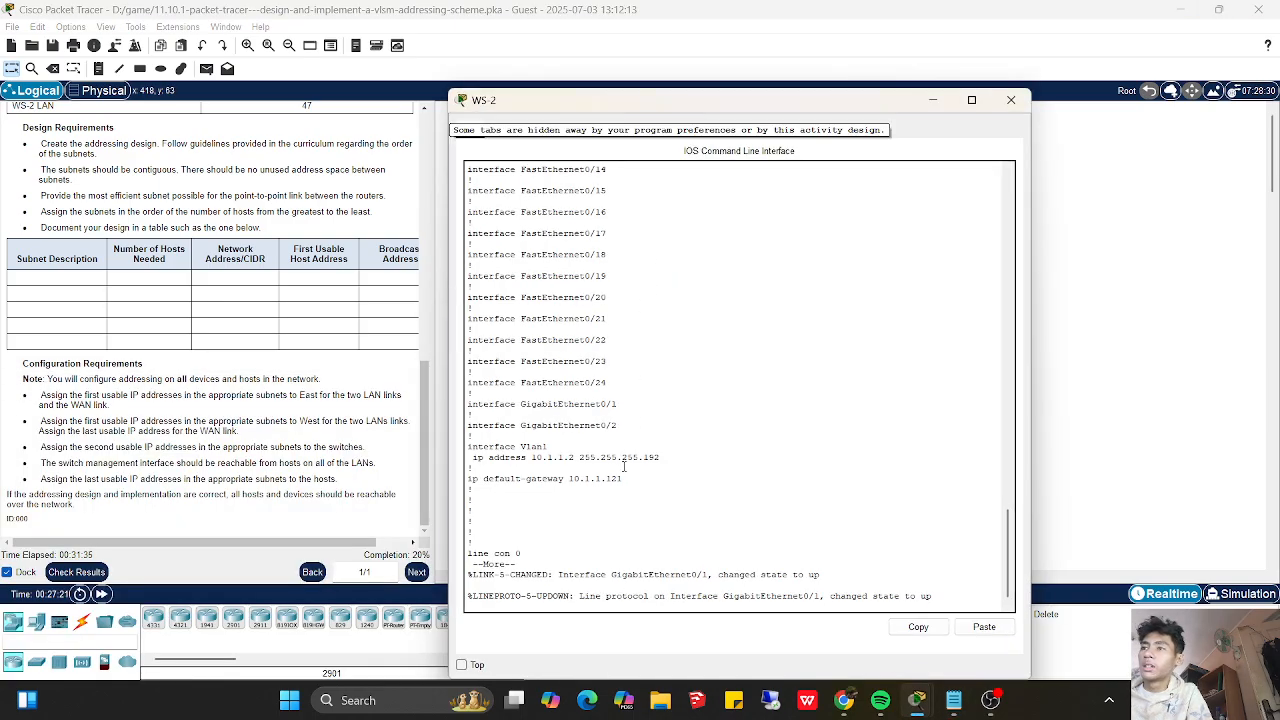
{"action": "left_click", "coordinate": [932, 100]}
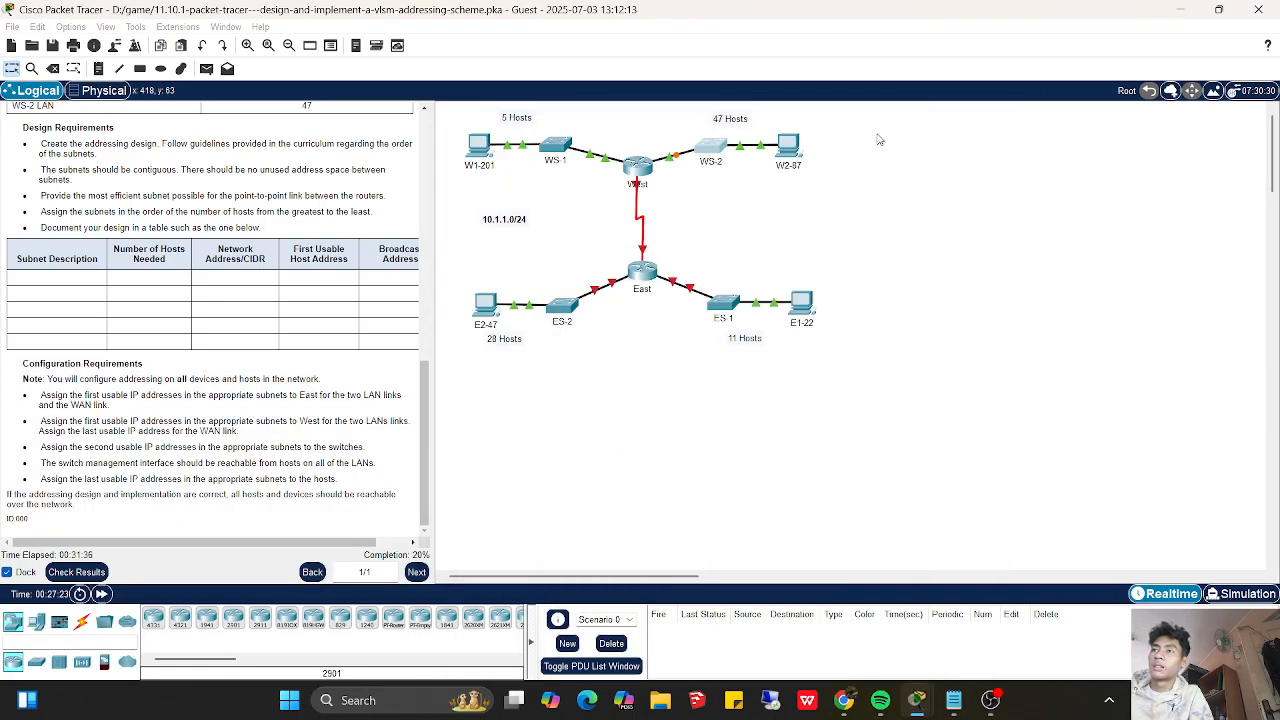
- Exit the g0/1 configuration on router West and enter interface s0/0/0
{"action": "left_click", "coordinate": [644, 172]}
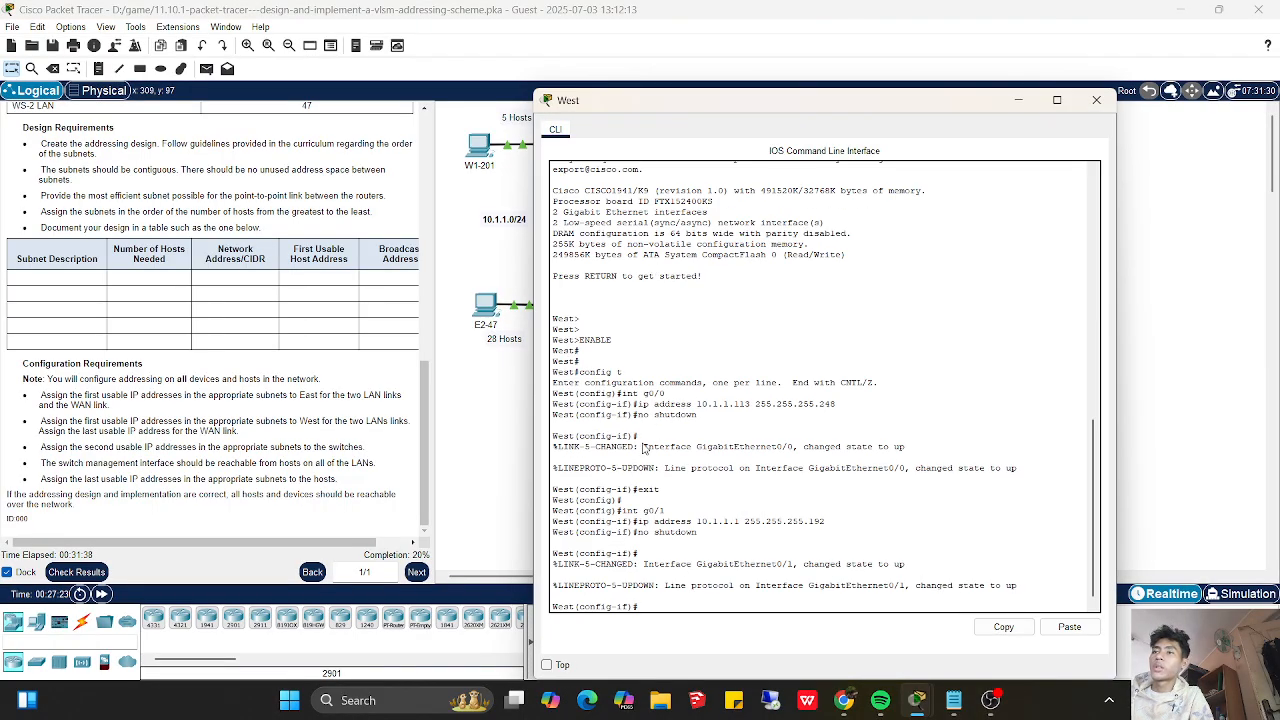
{"action": "mouse_move", "coordinate": [688, 100]}
{"action": "left_mouse_down"}
{"action": "mouse_move", "coordinate": [883, 114]}
{"action": "mouse_move", "coordinate": [707, 93]}
{"action": "left_mouse_up"}
{"action": "left_click", "coordinate": [683, 595]}
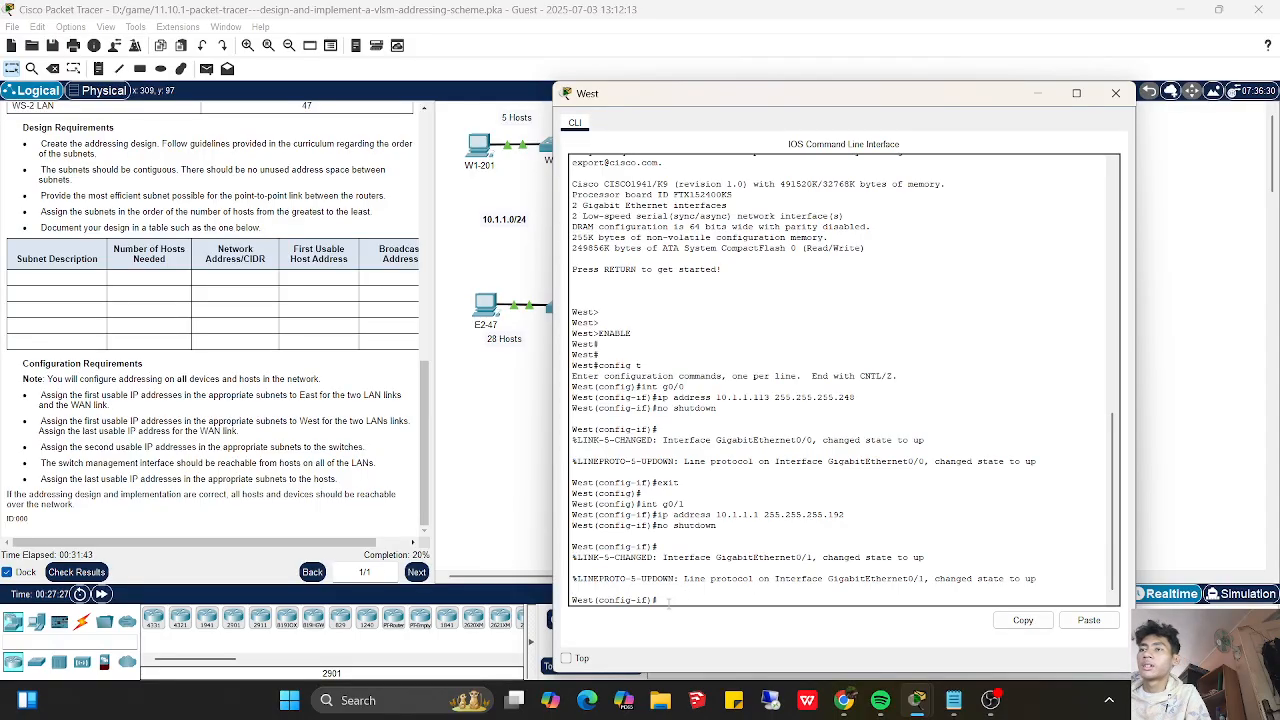
{"action": "key", "text": "Return"}
{"action": "key", "text": "Return"}
{"action": "type", "text": "exit"}
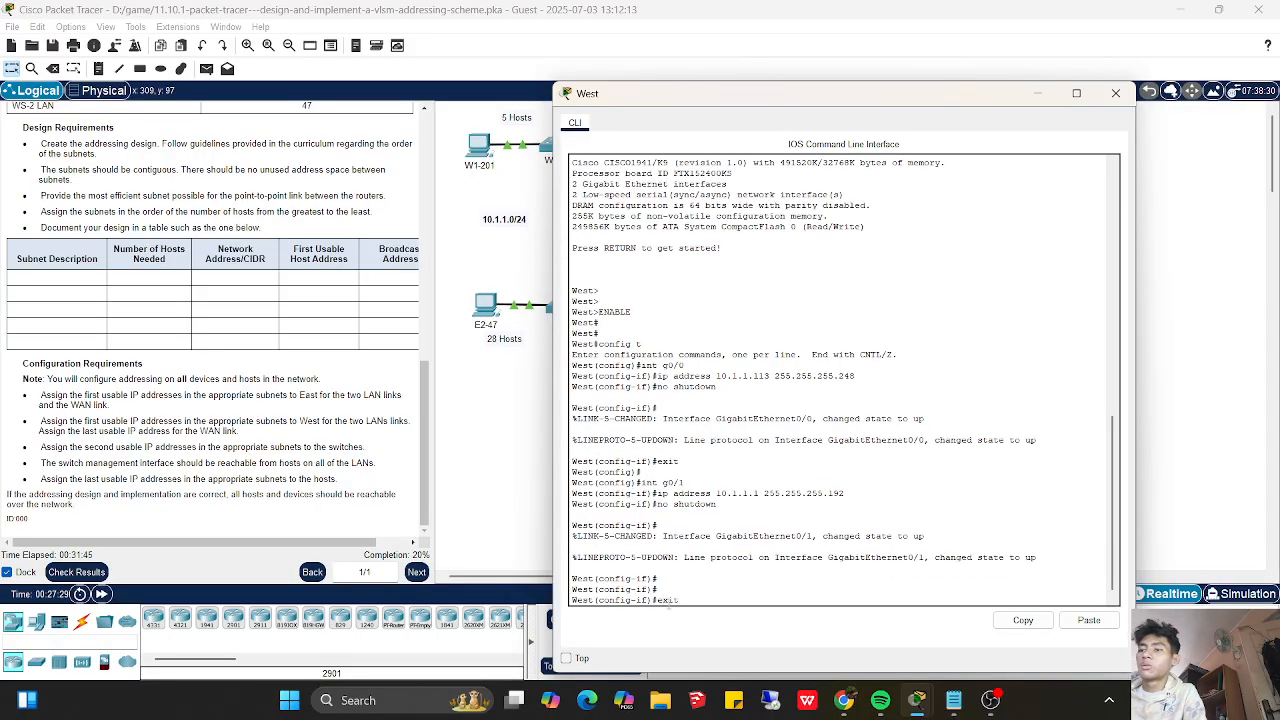
{"action": "key", "text": "Return"}
{"action": "key", "text": "Return"}
{"action": "key", "text": "Return"}
{"action": "type", "text": "int s0"}
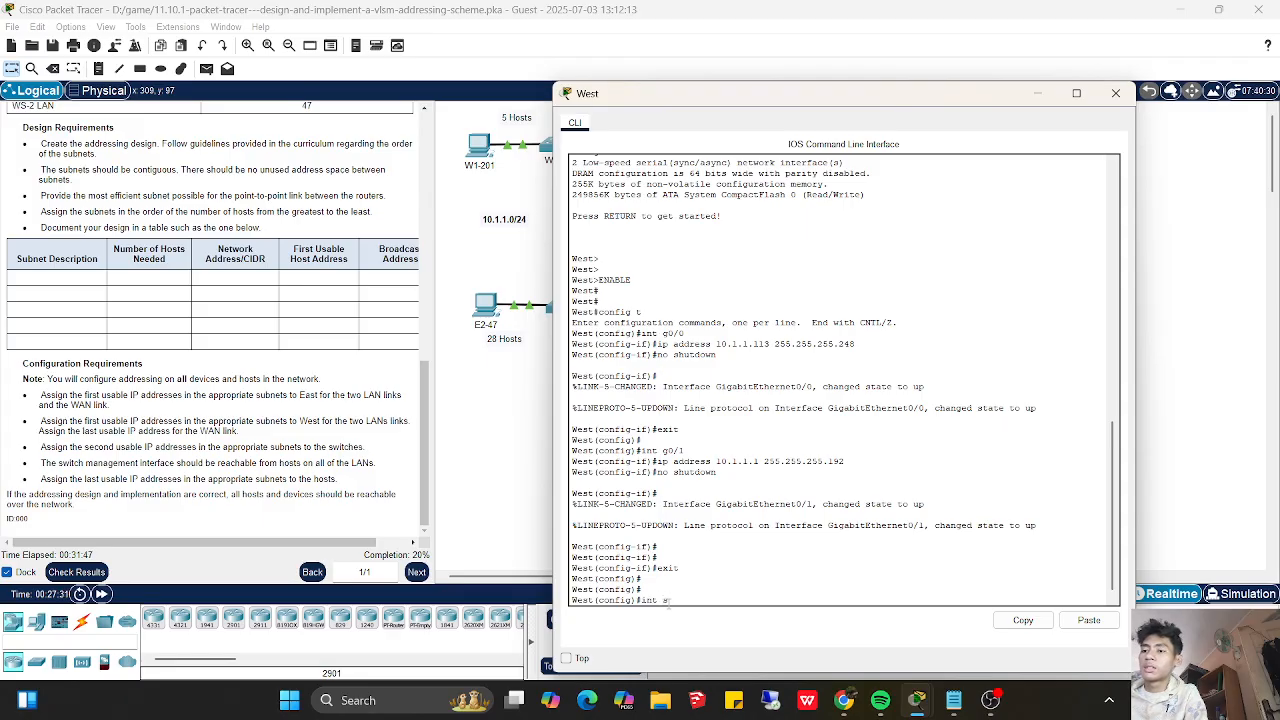
{"action": "type", "text": "/0/0"}
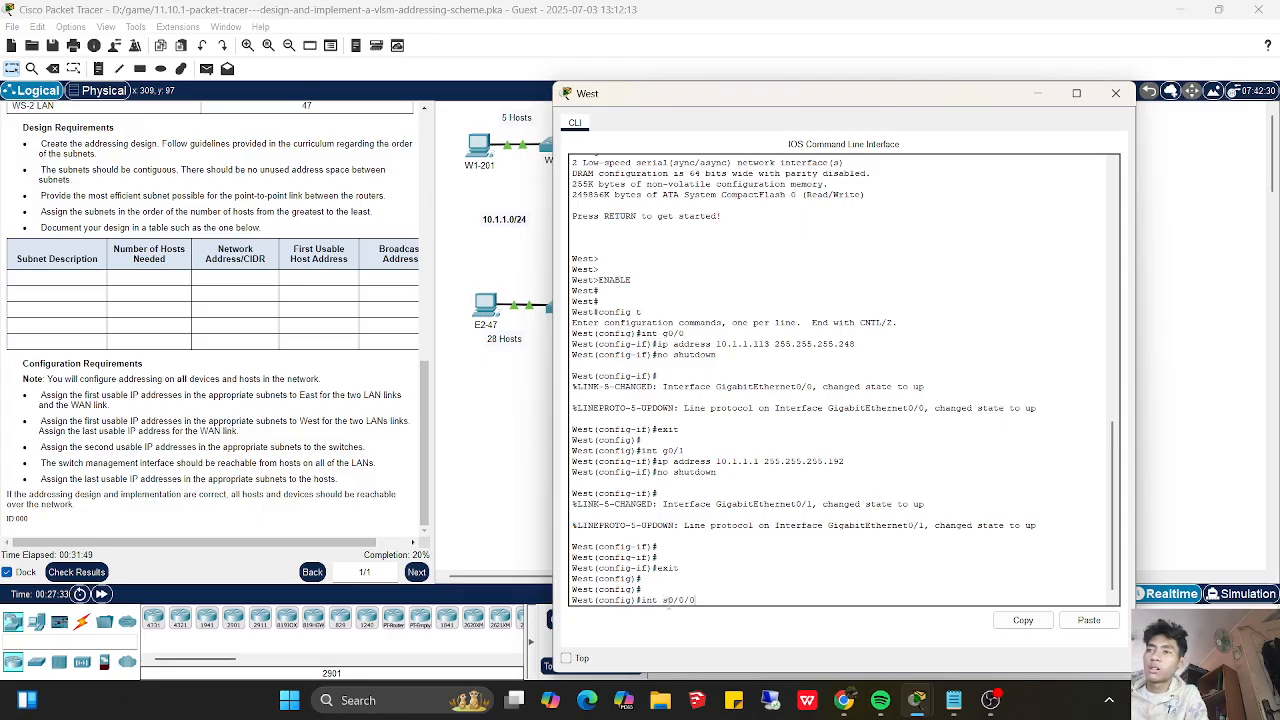
{"action": "key", "text": "Return"}
- Write the ip address command for West's s0/0/0 with 10.1.1.122 and mask 255.255.255.252, consulting the topology
{"action": "type", "text": "ip add"}
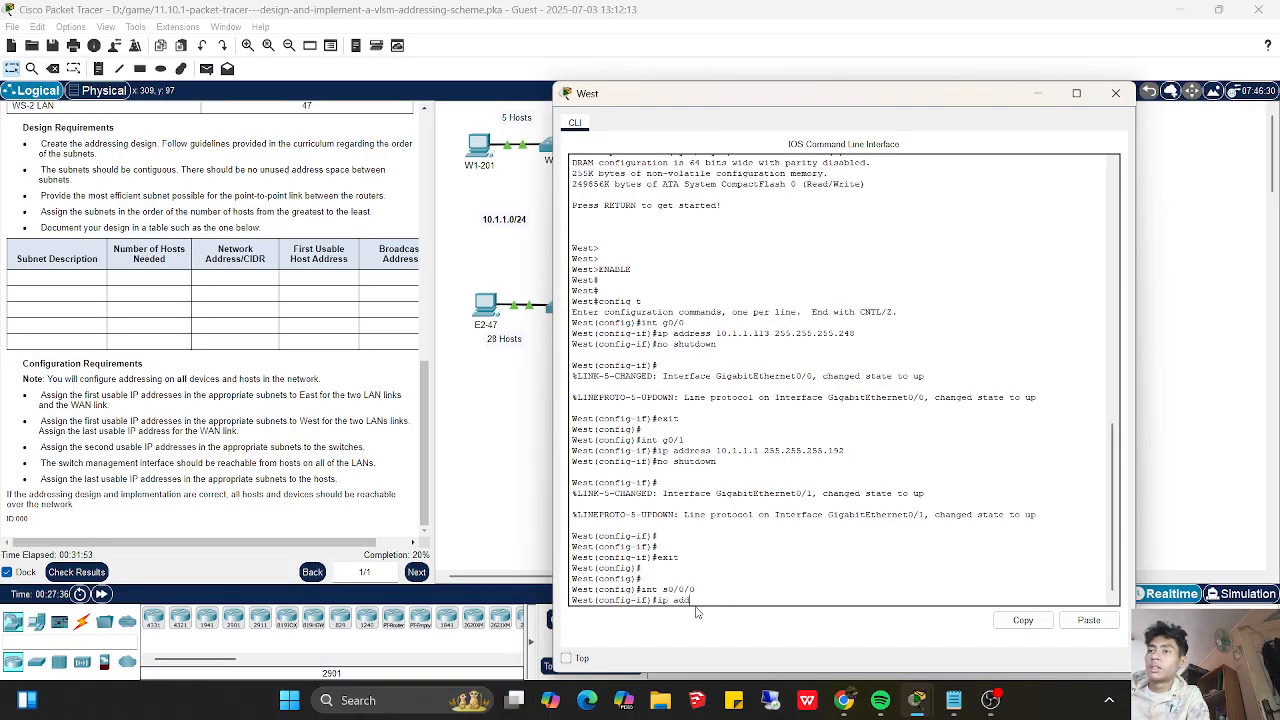
{"action": "type", "text": "ress 10"}
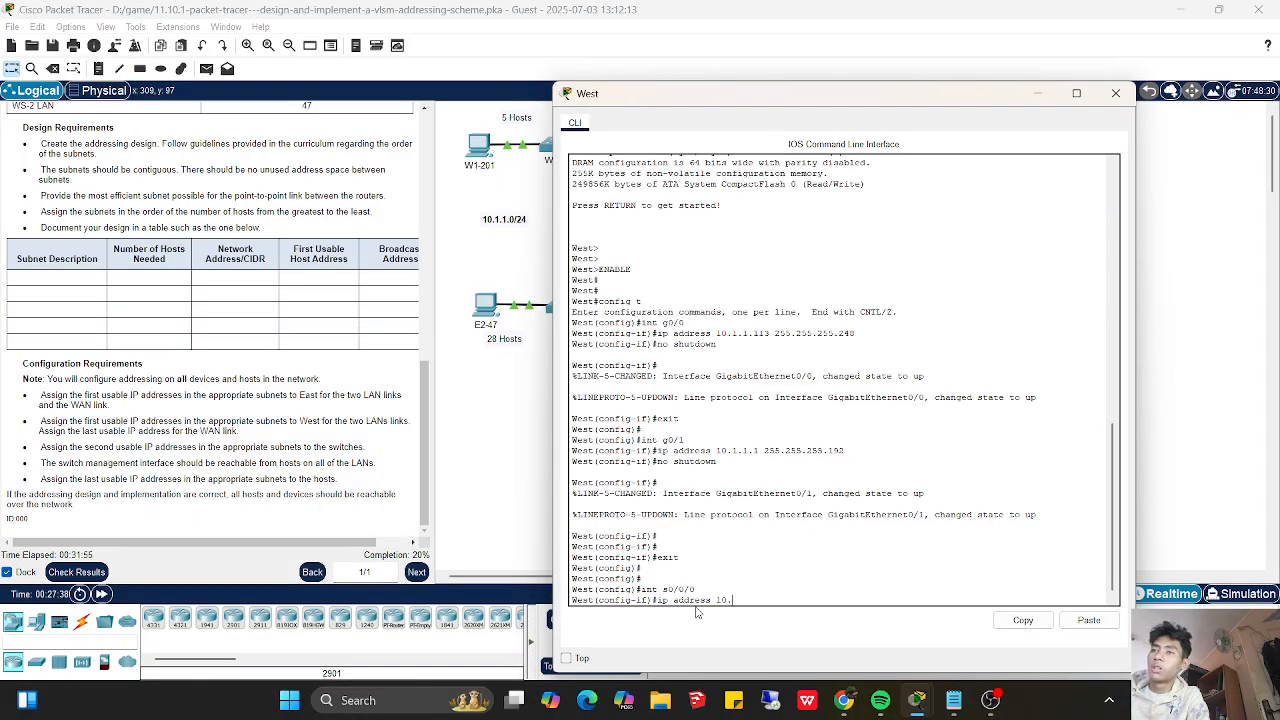
{"action": "type", "text": ".1.1.122"}
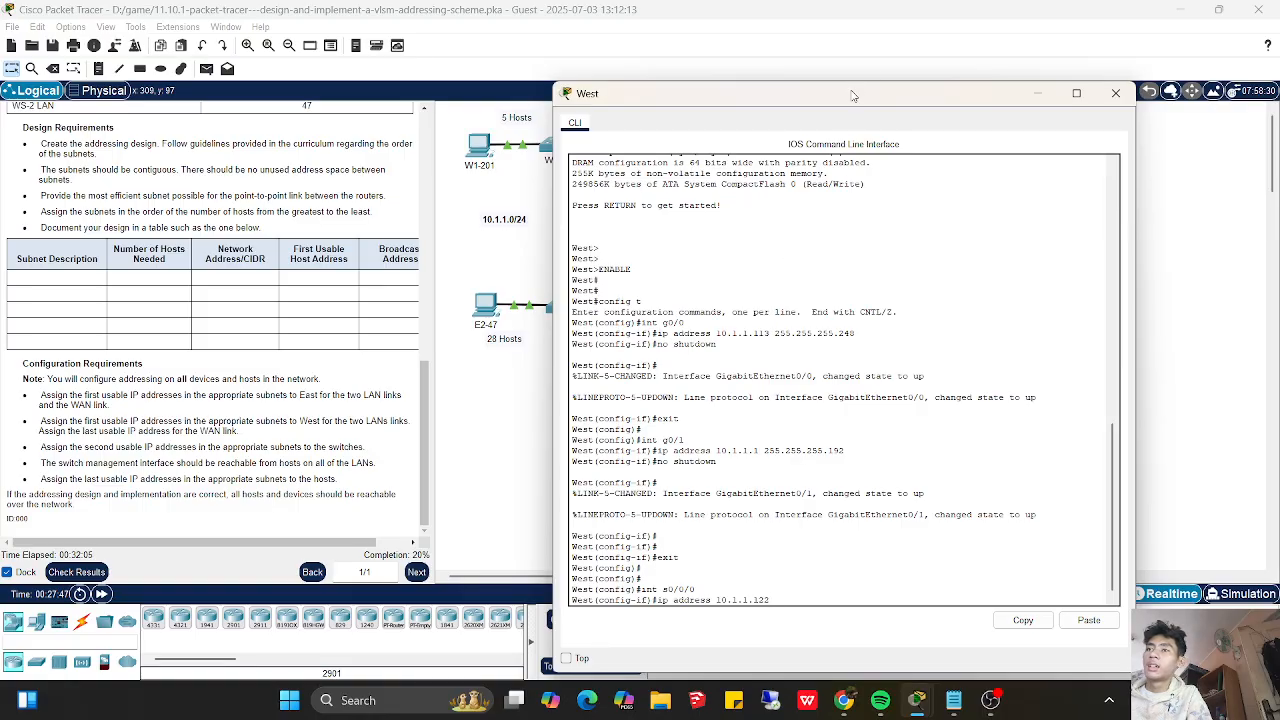
{"action": "left_click_drag", "start_coordinate": [852, 95], "coordinate": [752, 397]}
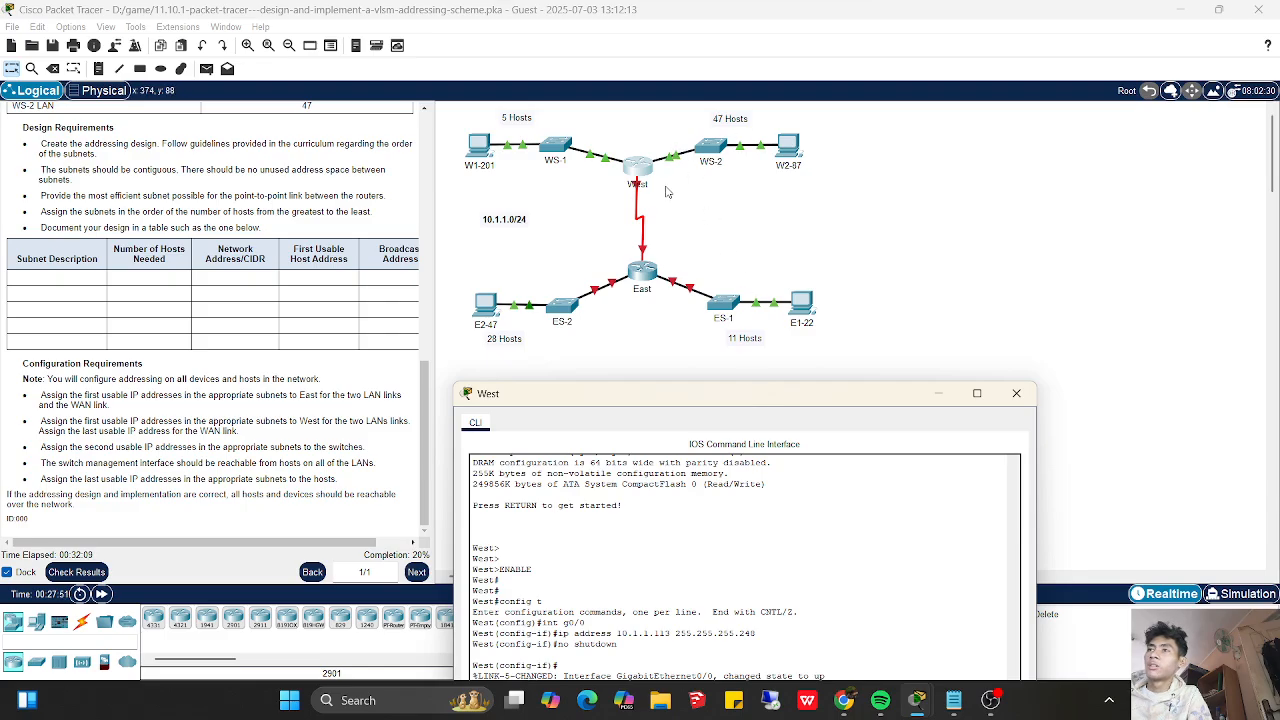
{"action": "left_click_drag", "start_coordinate": [651, 400], "coordinate": [770, 350]}
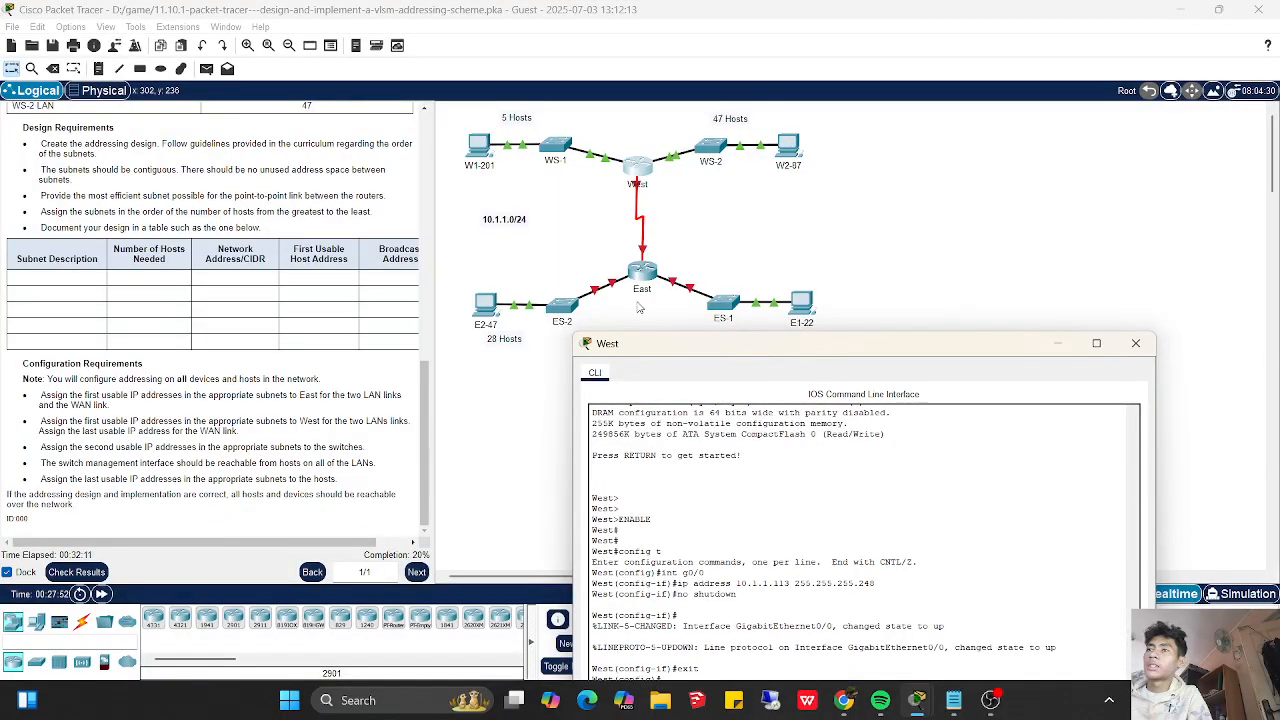
{"action": "left_click_drag", "start_coordinate": [687, 350], "coordinate": [704, 136]}
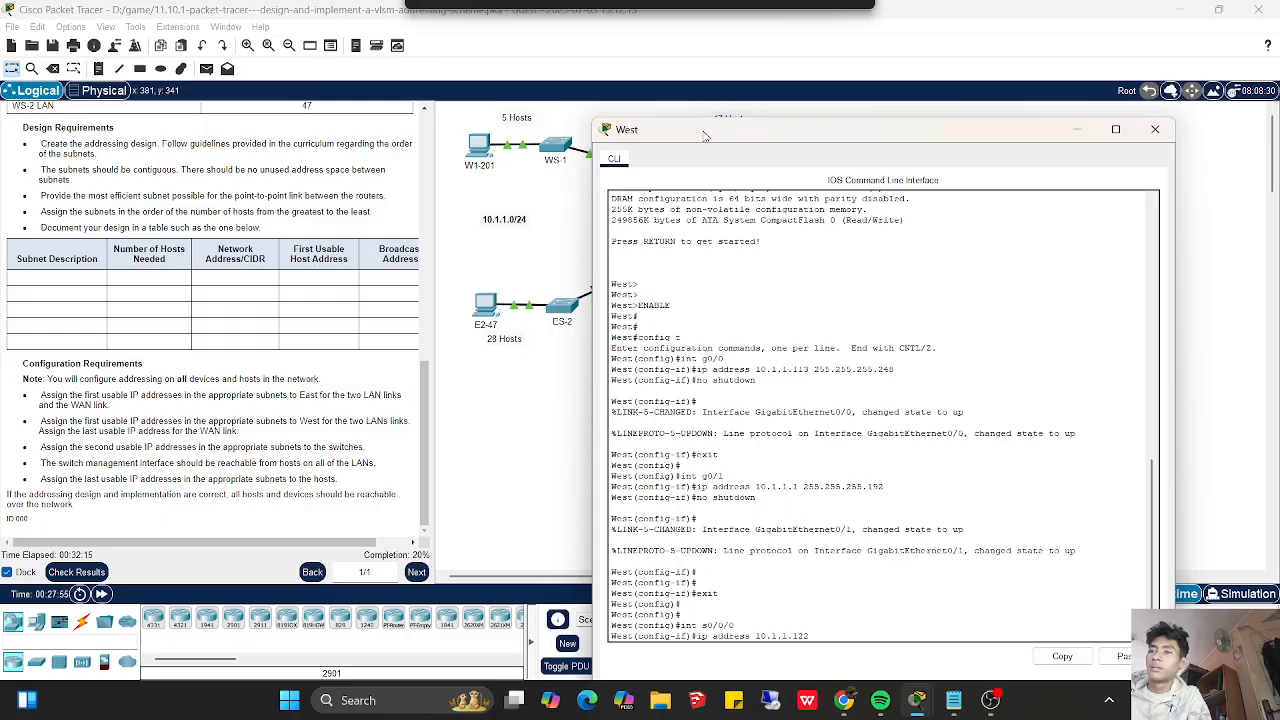
{"action": "left_click_drag", "start_coordinate": [704, 136], "coordinate": [731, 151]}
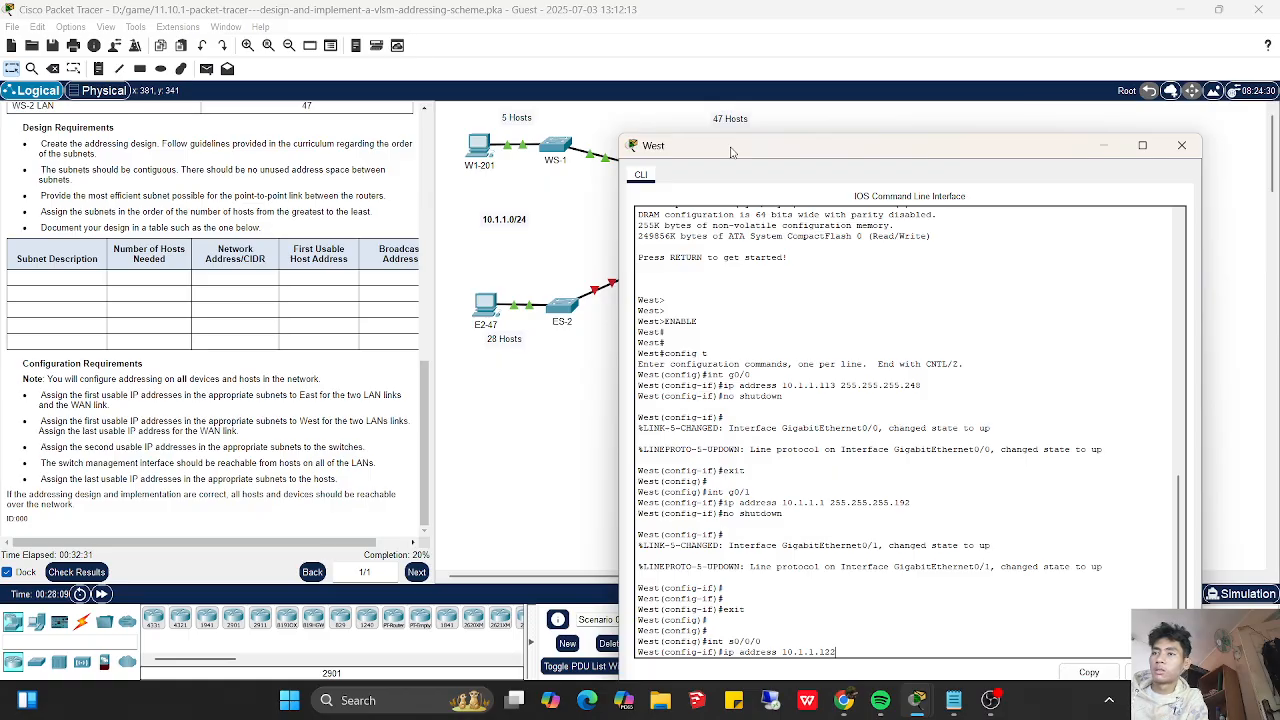
{"action": "type", "text": "255.2"}
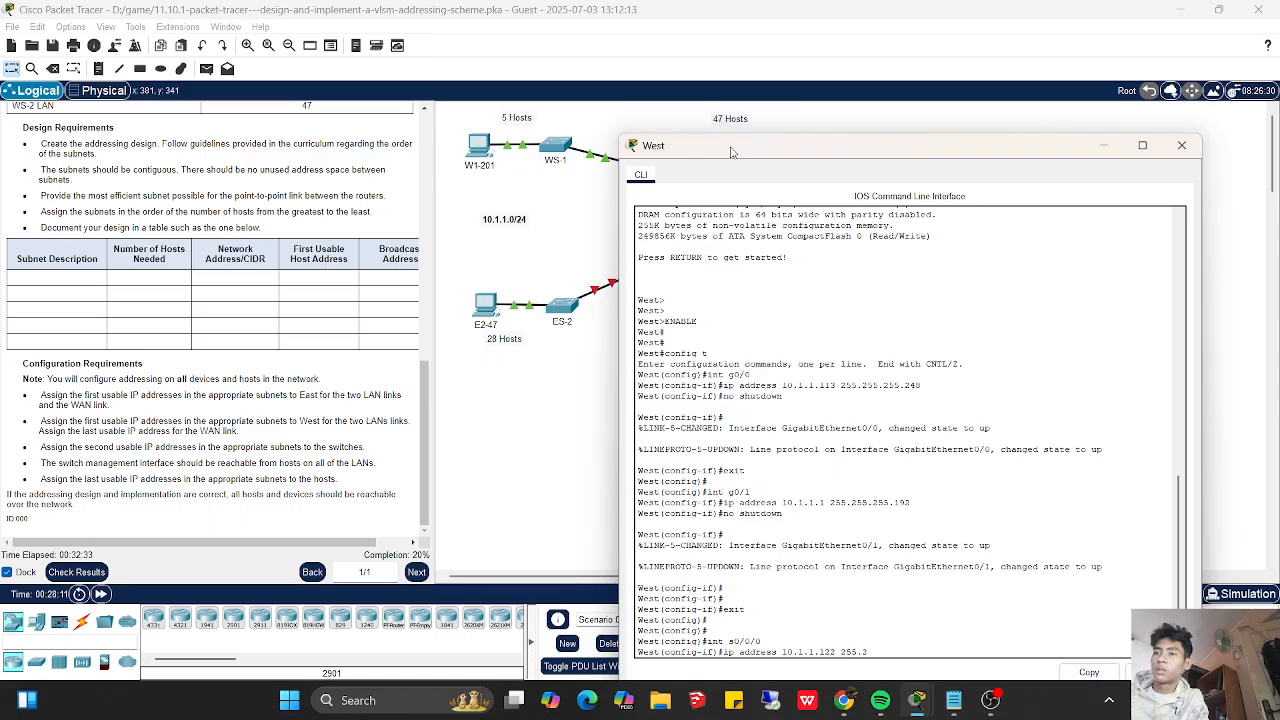
{"action": "type", "text": "55.255.255"}
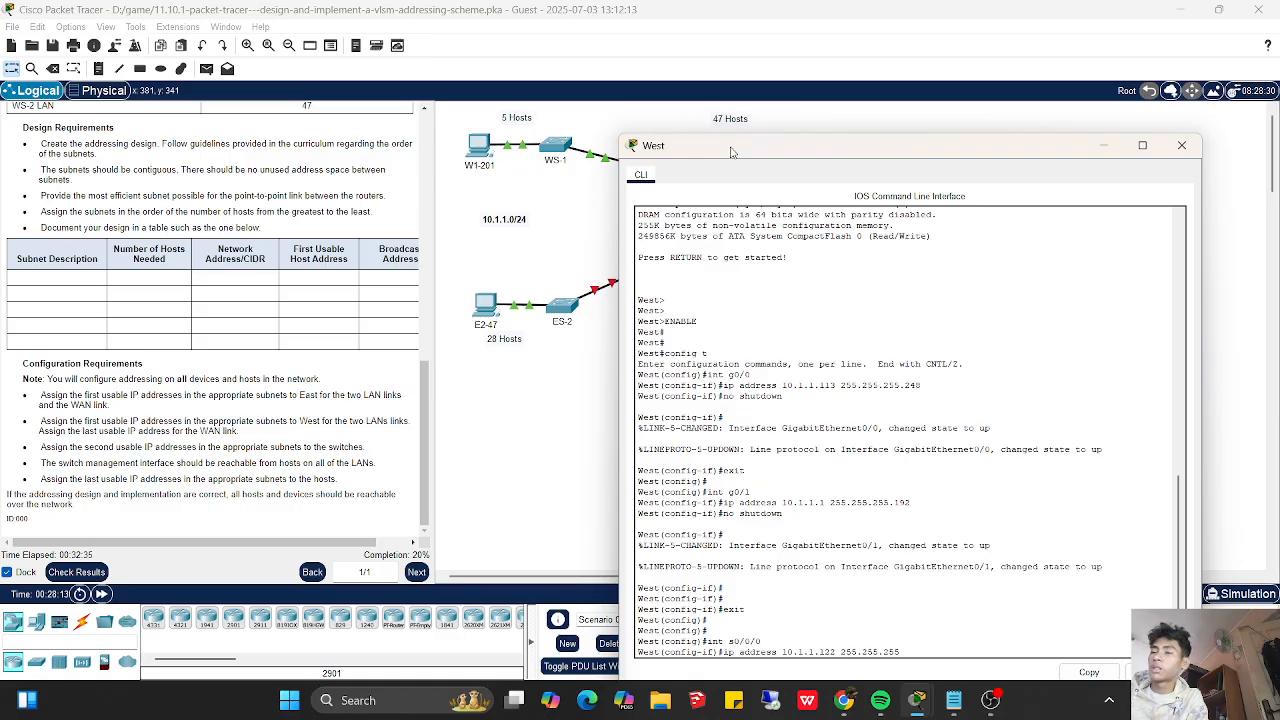
{"action": "key", "text": "BackSpace"}
{"action": "type", "text": "2"}
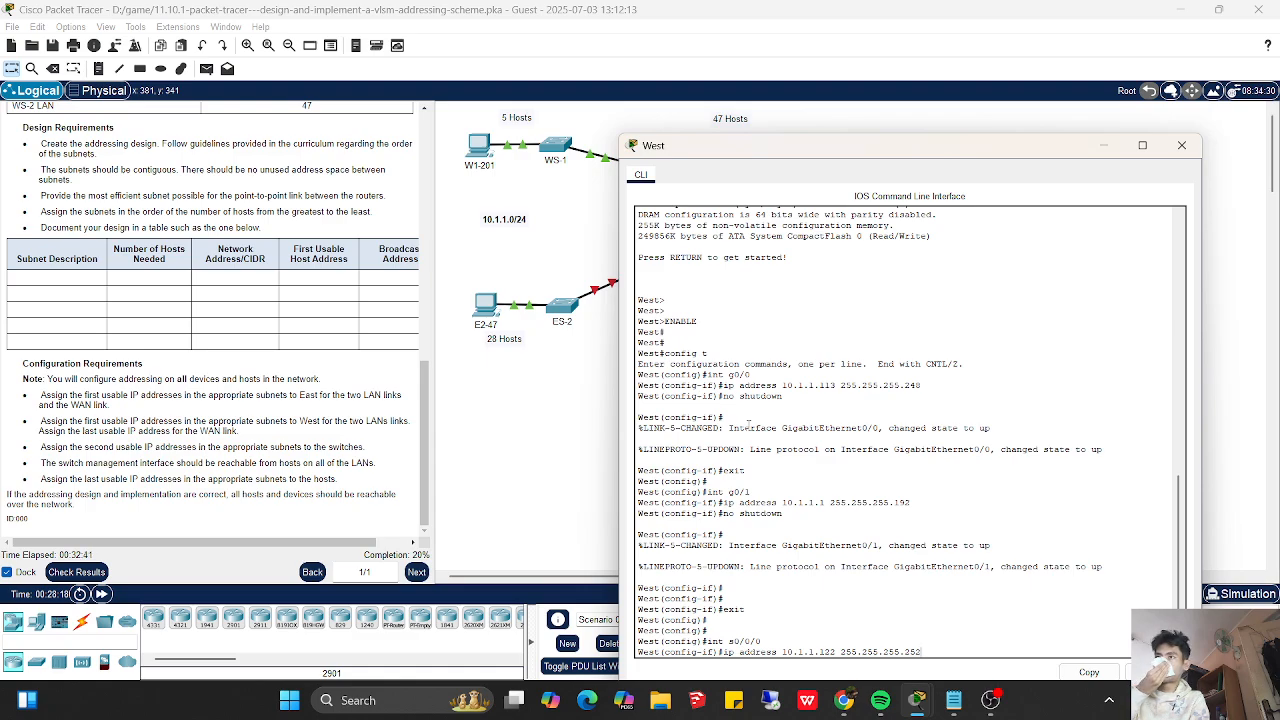
- Check WS-1's CLI, correct West's pending s0/0/0 address to 10.1.1.121 with mask 255.255.255.252, and apply it
{"action": "left_click", "coordinate": [557, 150]}
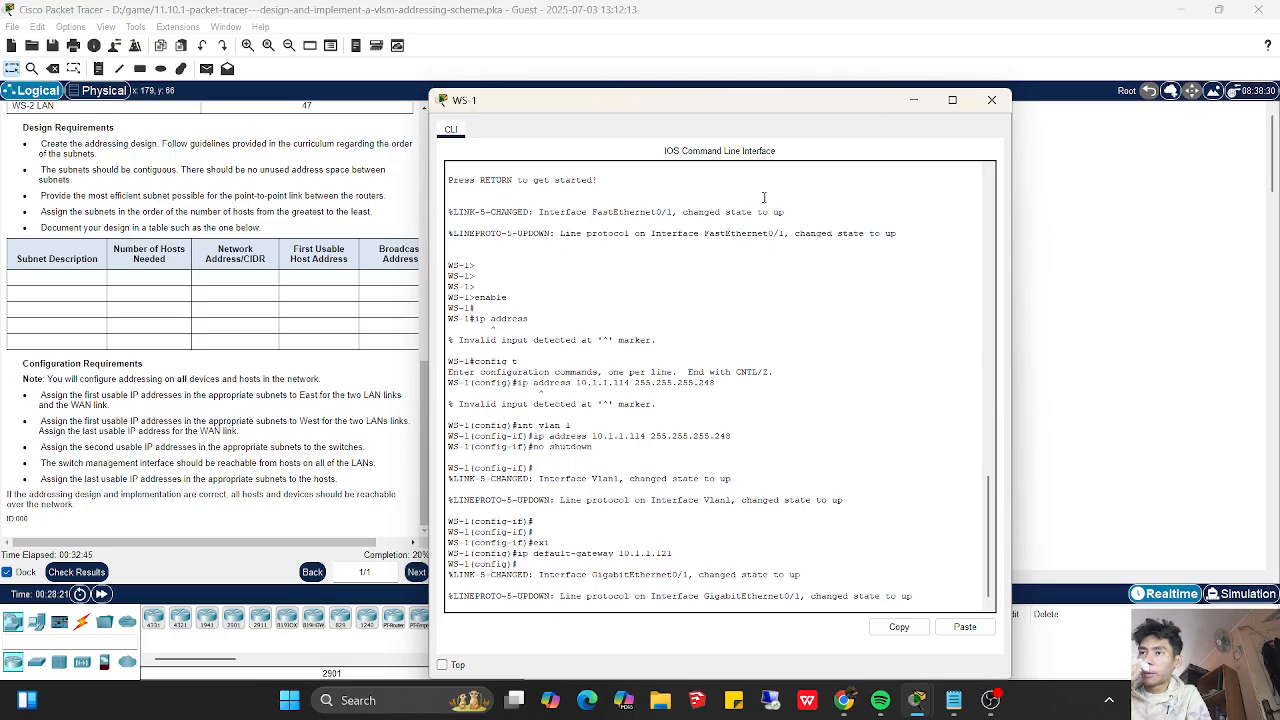
{"action": "left_click", "coordinate": [910, 99]}
{"action": "left_click", "coordinate": [645, 186]}
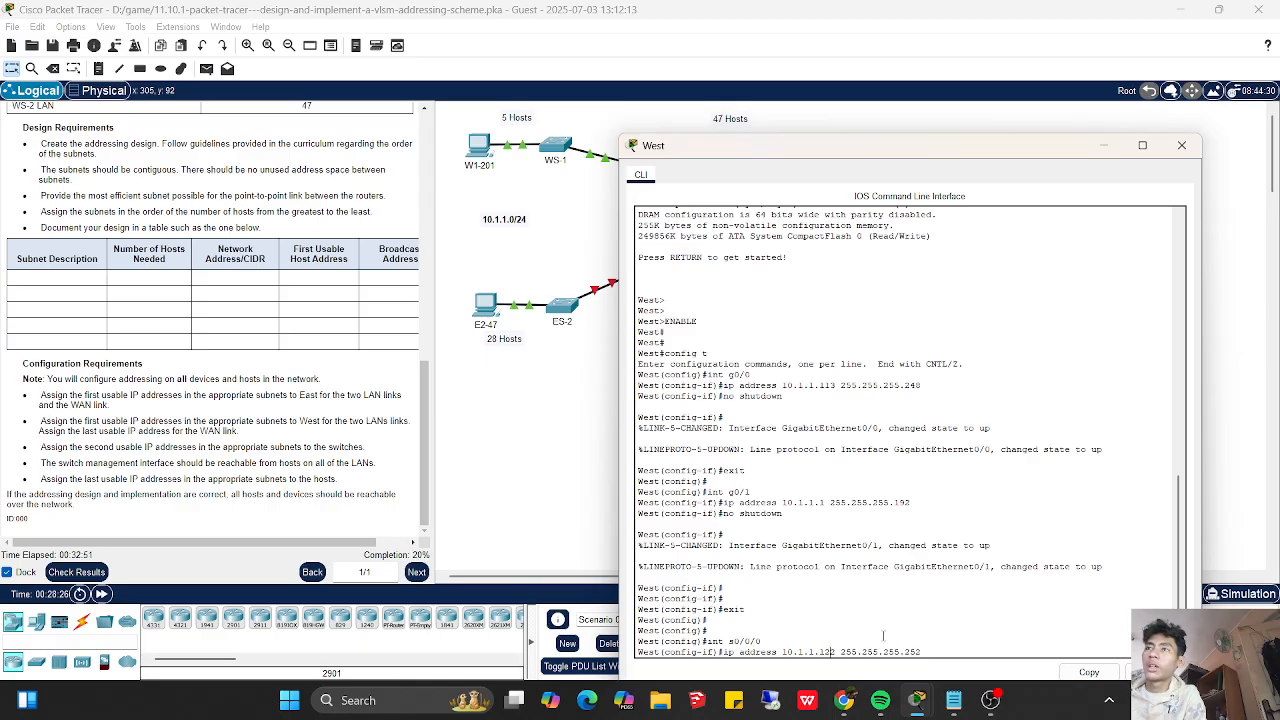
{"action": "key", "text": "BackSpace"}
{"action": "type", "text": "1"}
{"action": "key", "text": "Return"}
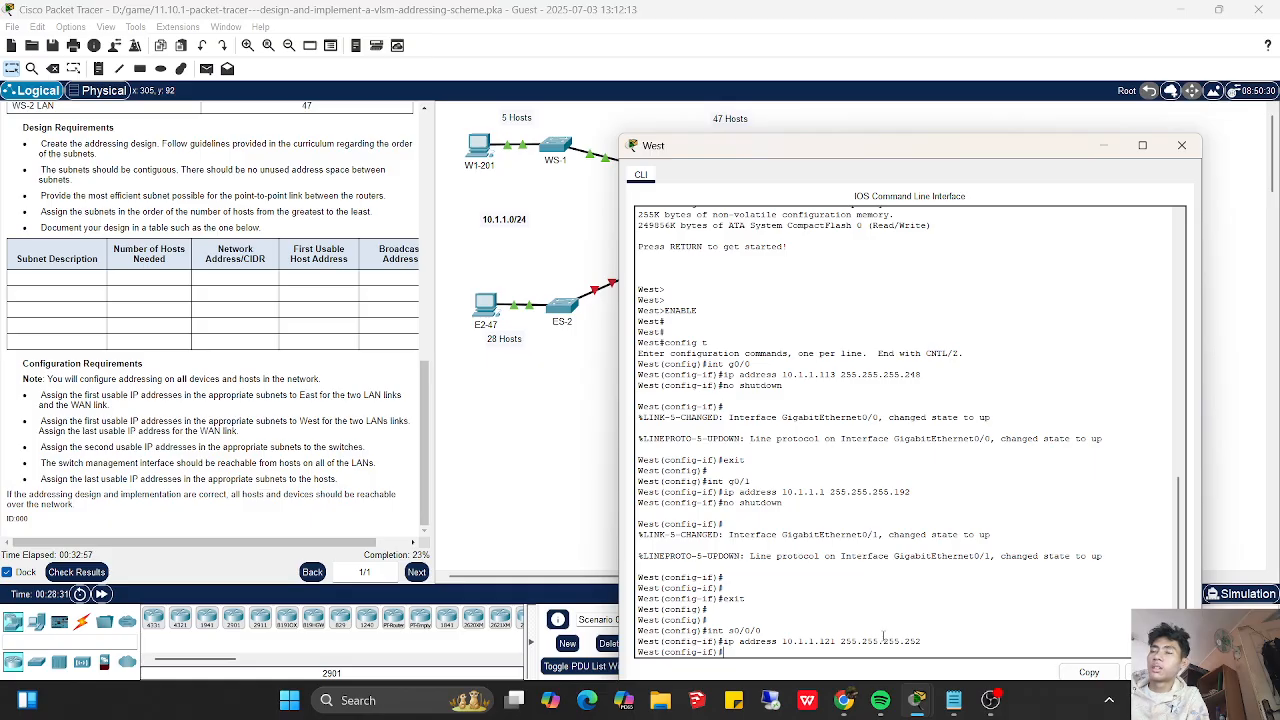
- Exit interface s0/0/0 and global configuration mode on router West
{"action": "type", "text": "exit"}
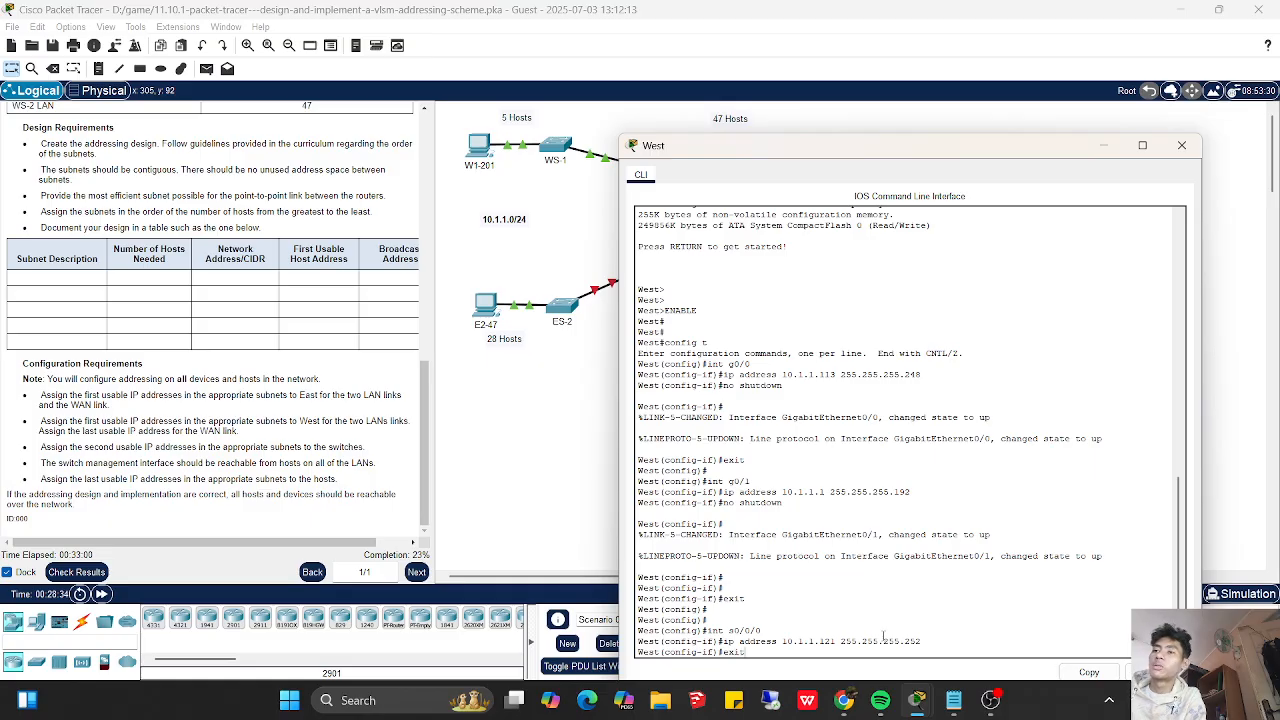
{"action": "key", "text": "Return"}
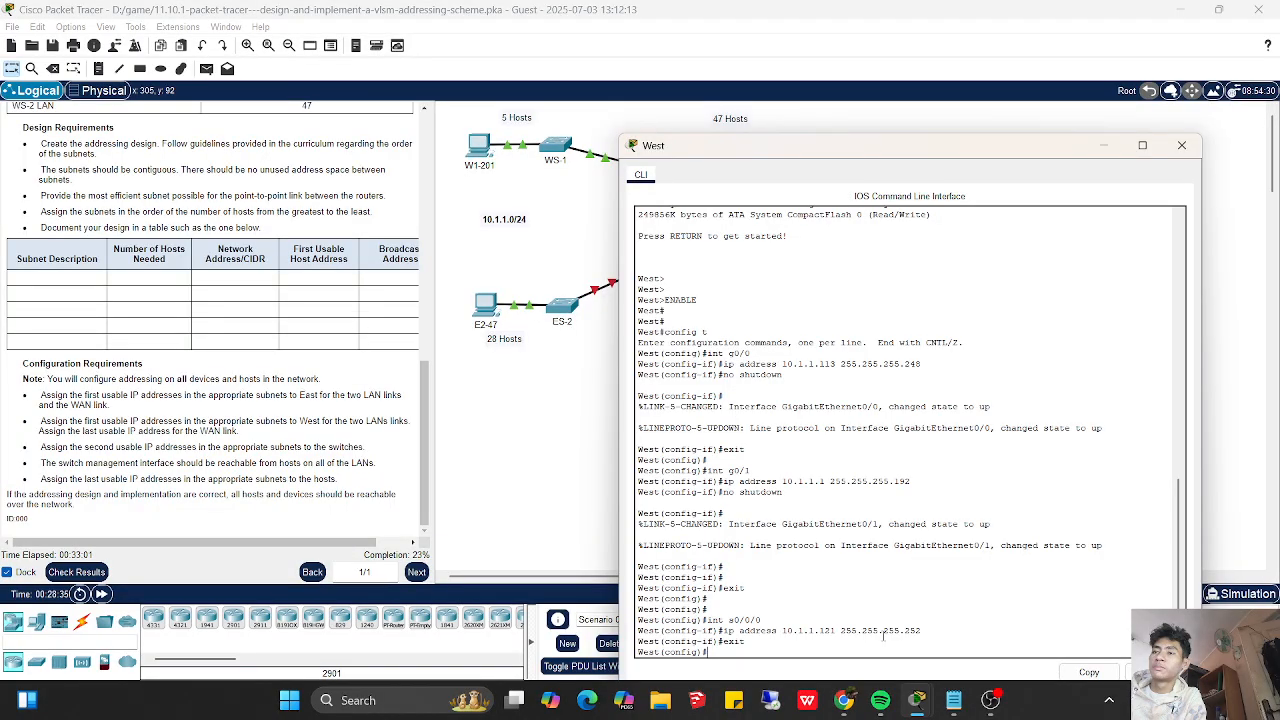
{"action": "type", "text": "exit"}
{"action": "key", "text": "Return"}
{"action": "key", "text": "Return"}
{"action": "key", "text": "Return"}
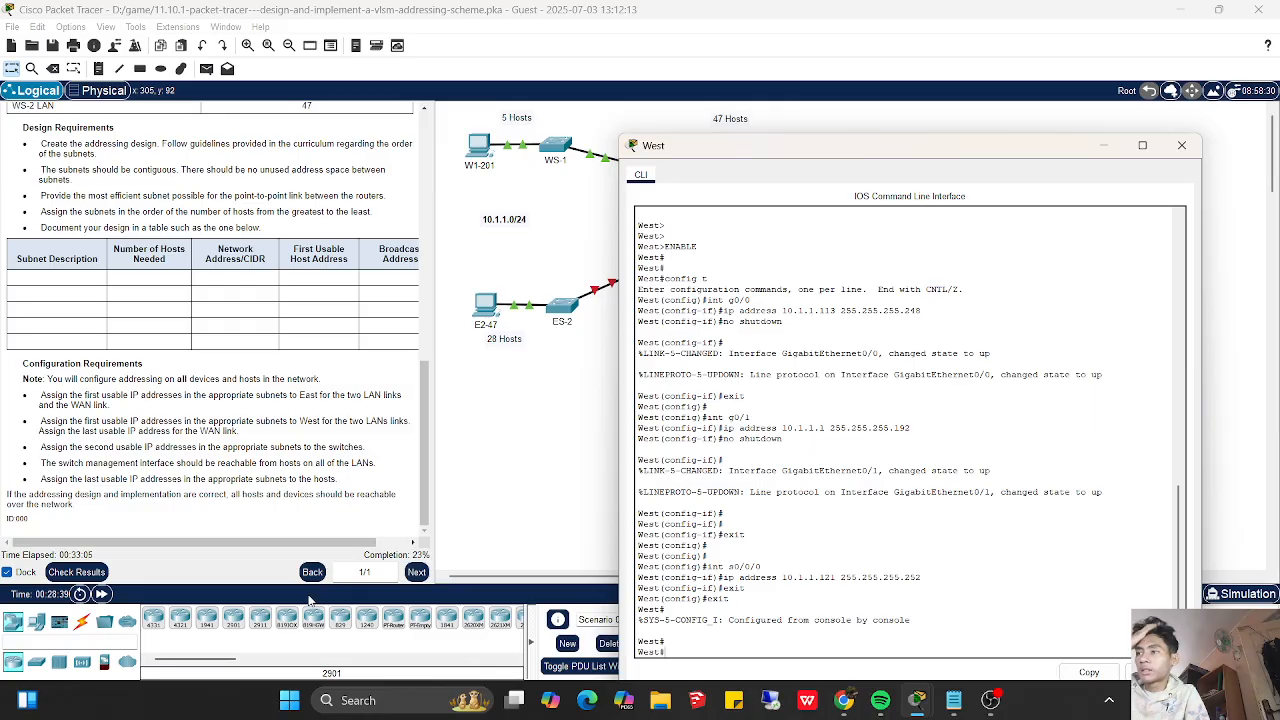
- Check the activity results and review the assessment items for West, WS-1 and WS-2, then return to the topology
{"action": "left_click", "coordinate": [97, 578]}
{"action": "left_click", "coordinate": [97, 575]}
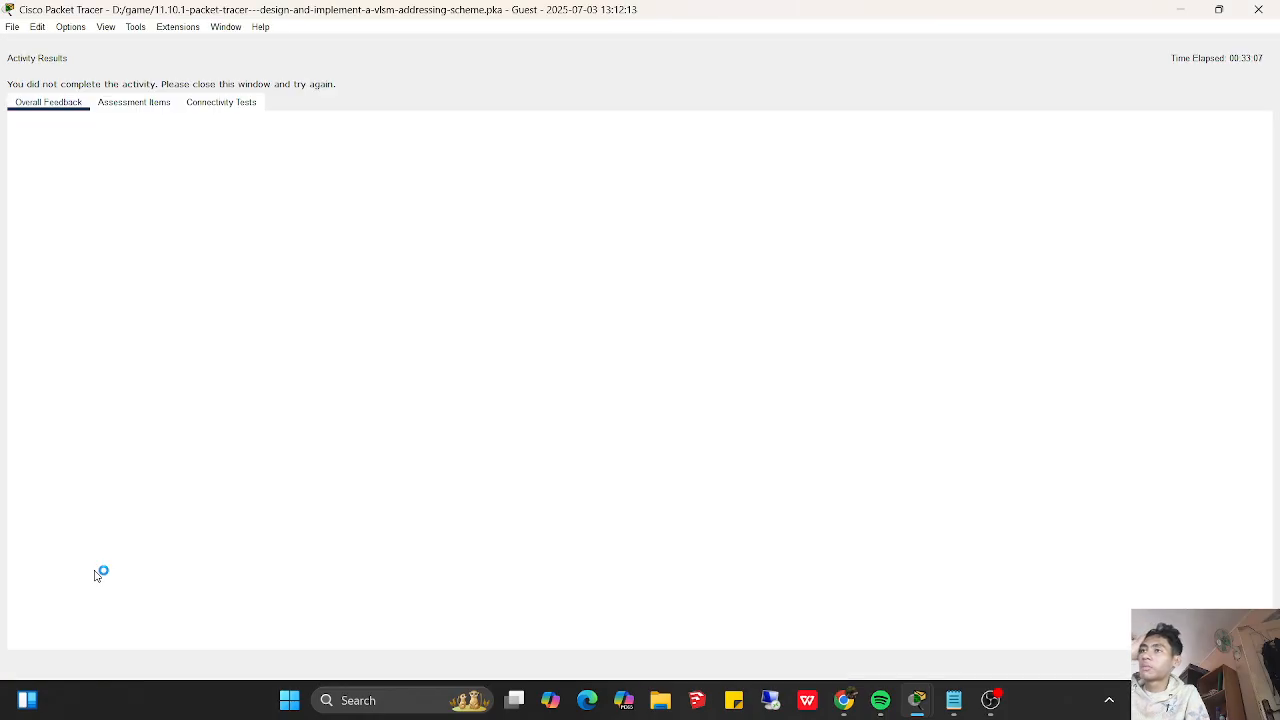
{"action": "left_click", "coordinate": [170, 105]}
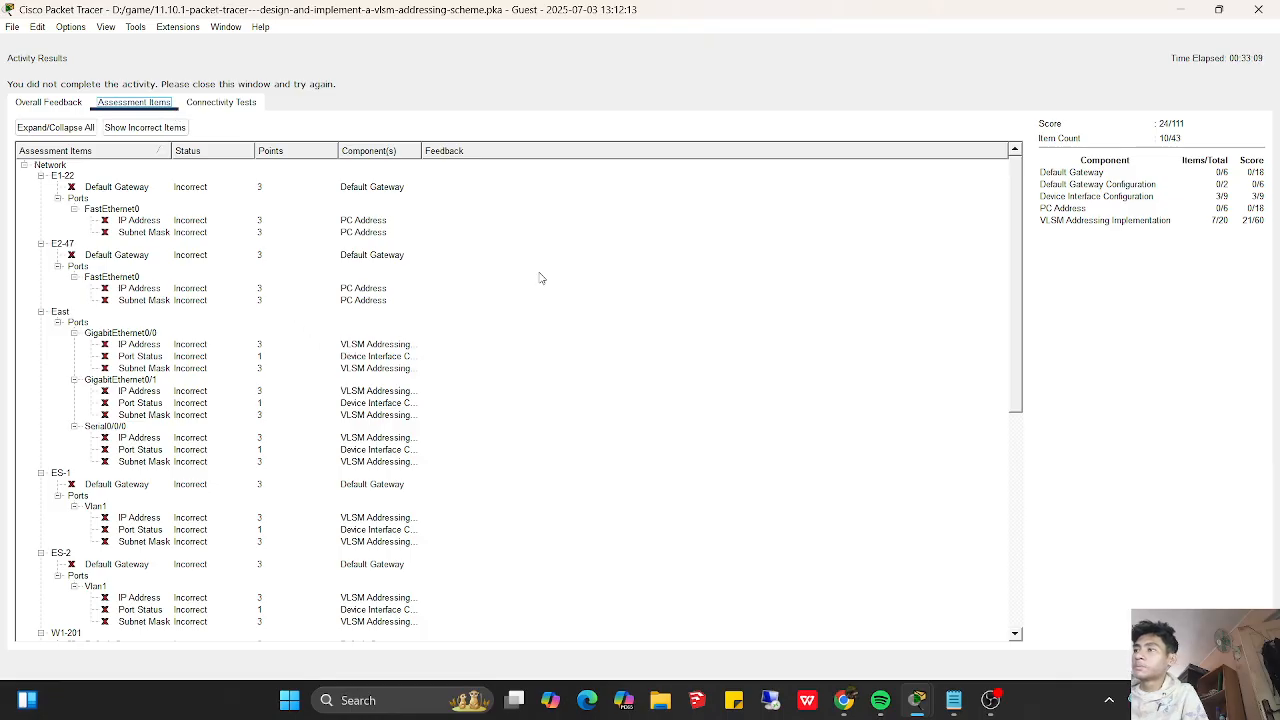
{"action": "left_click_drag", "start_coordinate": [1014, 358], "coordinate": [997, 589]}
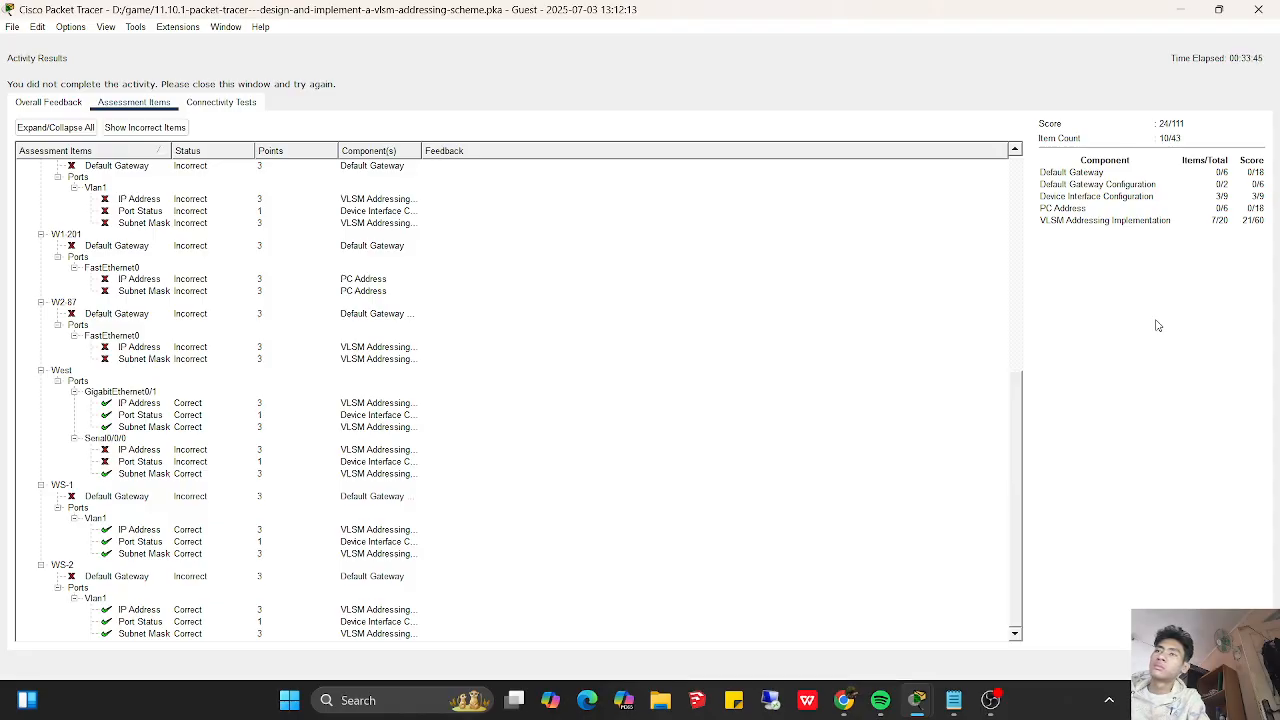
{"action": "left_click", "coordinate": [1181, 10]}
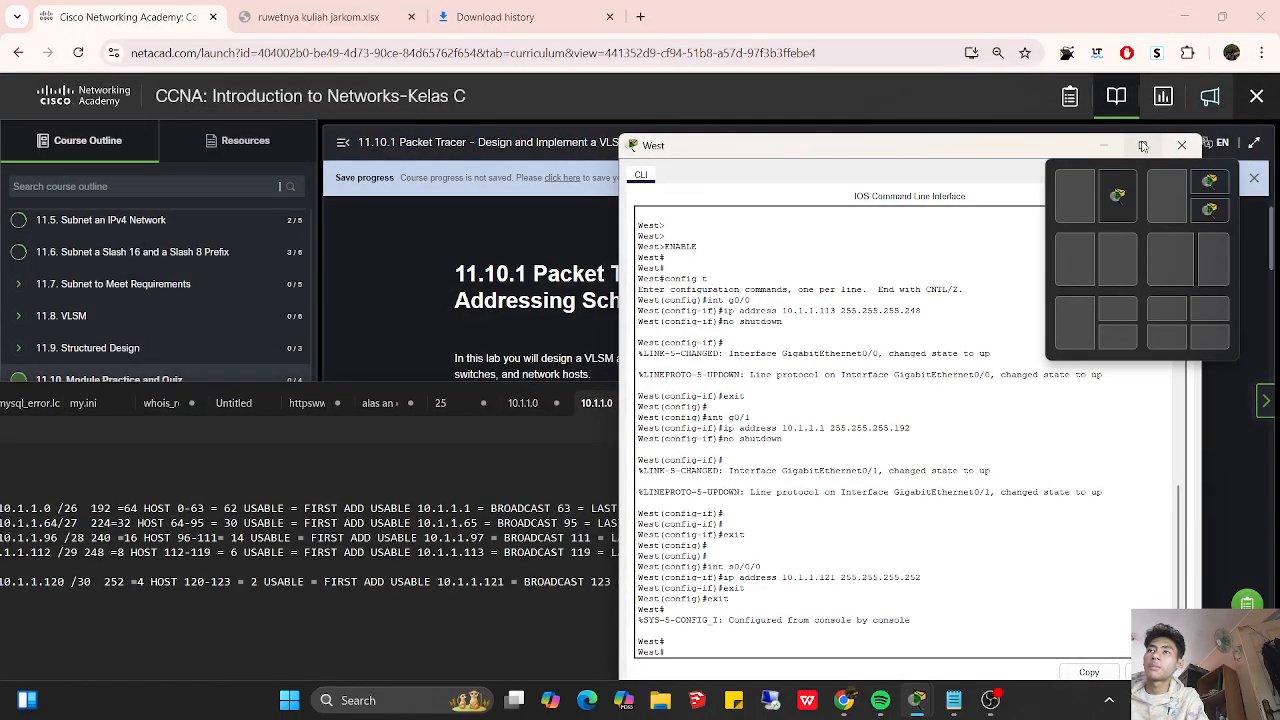
{"action": "mouse_move", "coordinate": [916, 700]}
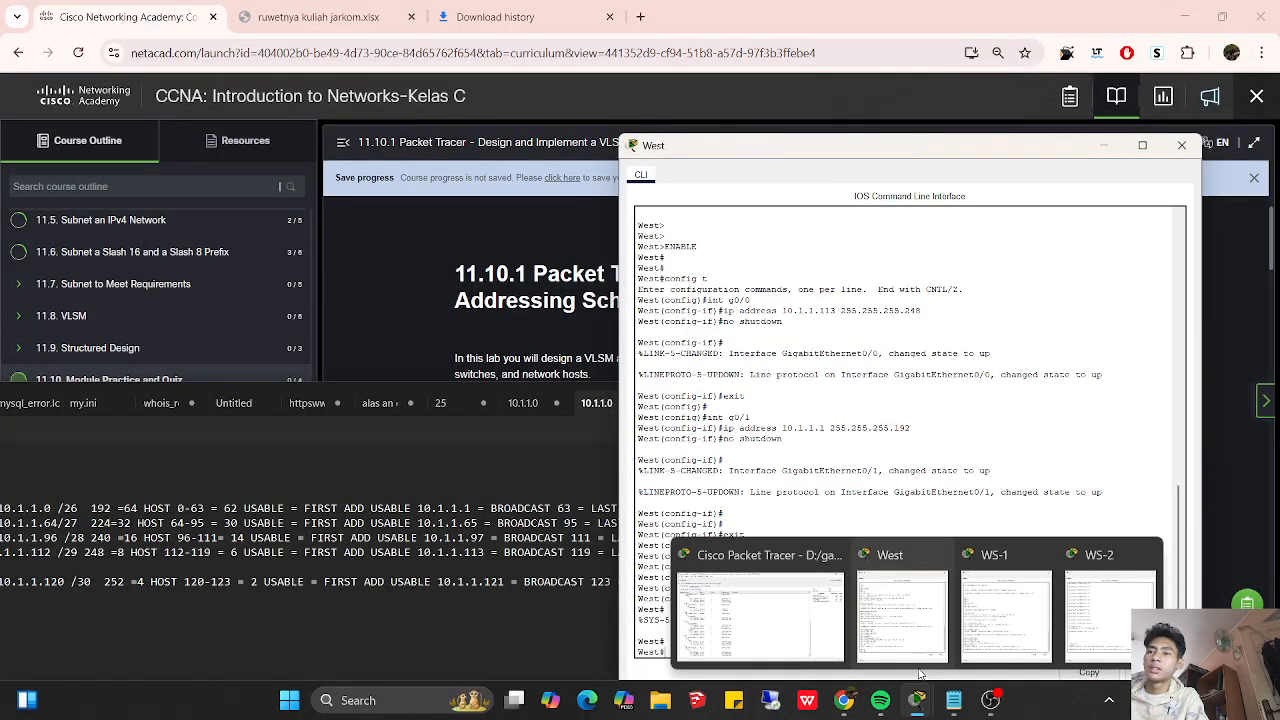
{"action": "left_click", "coordinate": [795, 647]}
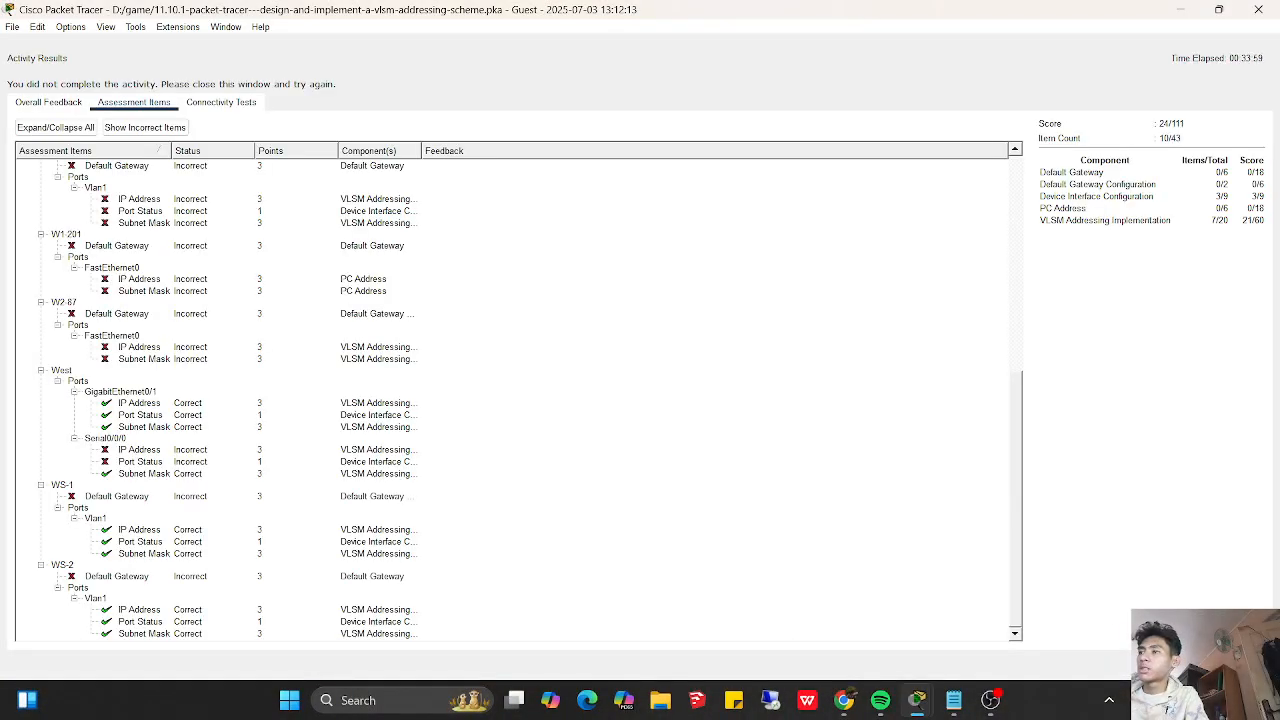
{"action": "left_click", "coordinate": [916, 700]}
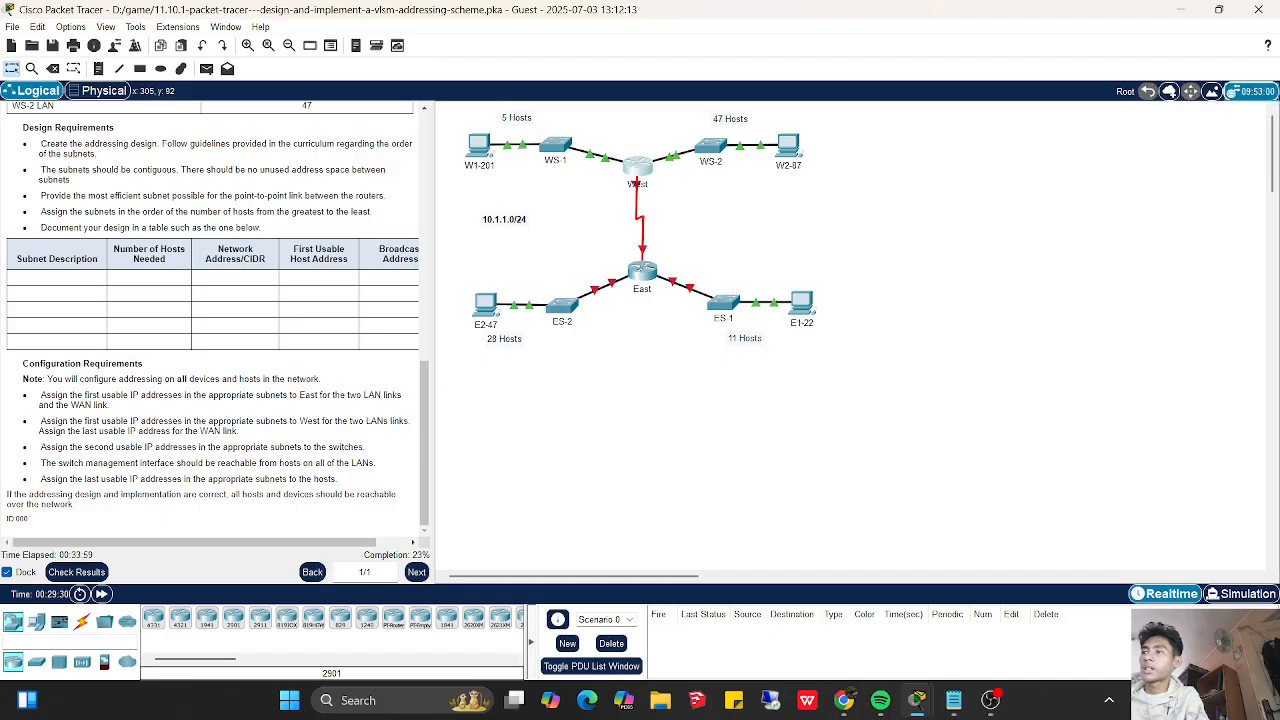
- Open switch WS-2's CLI and page through the rest of the running configuration to return to the privileged prompt
{"action": "left_click", "coordinate": [726, 152]}
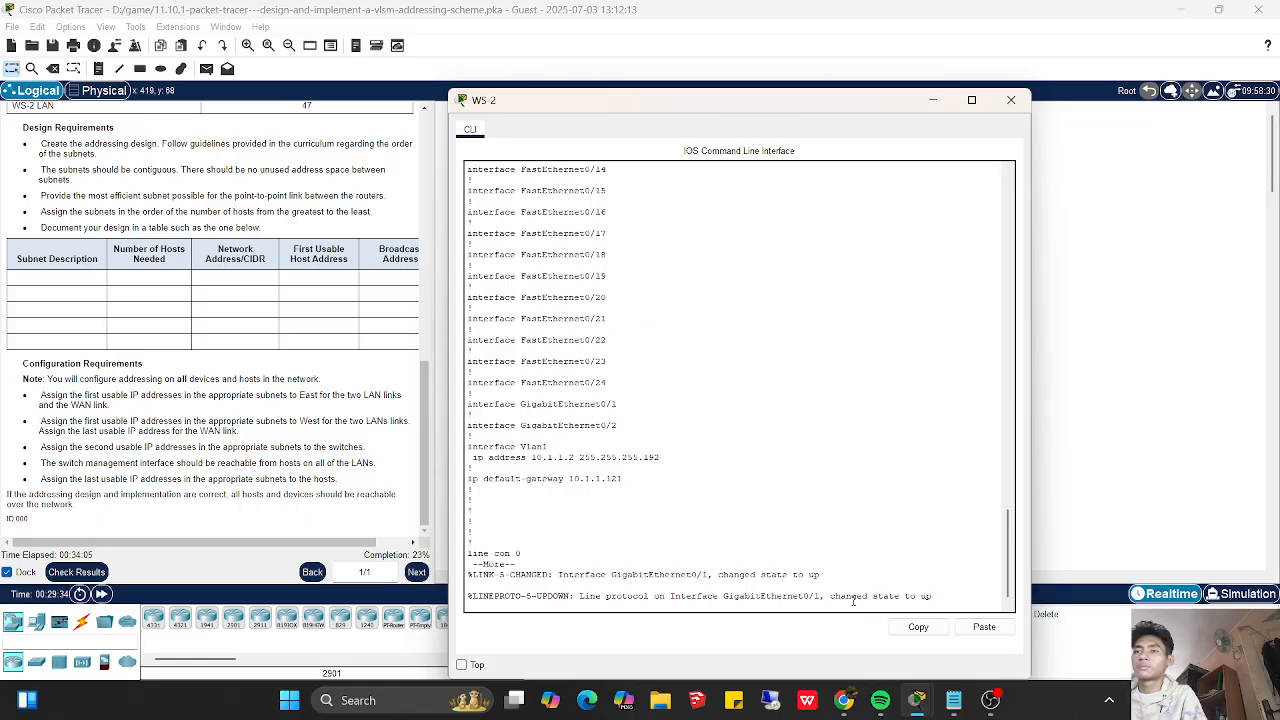
{"action": "key", "text": "Return"}
{"action": "key", "text": "Return"}
{"action": "key", "text": "Return"}
{"action": "key", "text": "Return"}
{"action": "key", "text": "Return"}
{"action": "key", "text": "Return"}
{"action": "key", "text": "Return"}
{"action": "key", "text": "Return"}
{"action": "key", "text": "Return"}
{"action": "key", "text": "Return"}
{"action": "key", "text": "Return"}
{"action": "key", "text": "Return"}
{"action": "key", "text": "Return"}
{"action": "key", "text": "Return"}
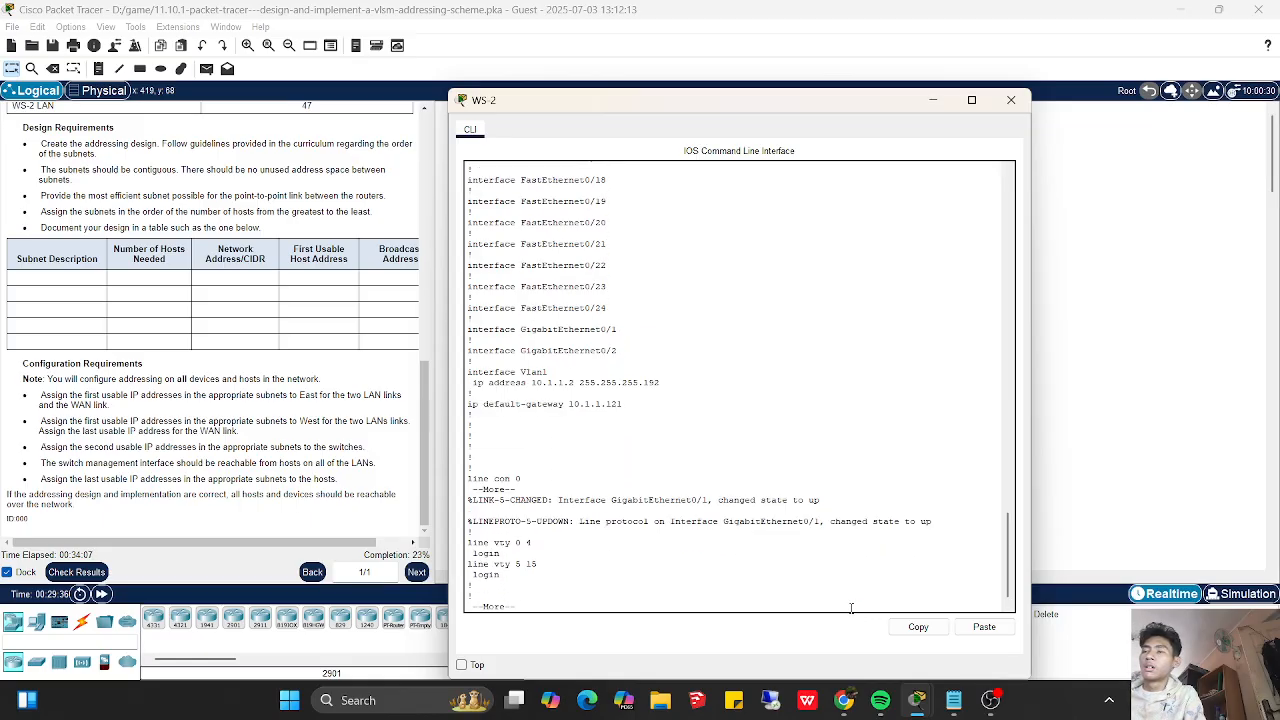
{"action": "key", "text": "Return"}
{"action": "key", "text": "Return"}
{"action": "key", "text": "Return"}
{"action": "key", "text": "Return"}
{"action": "key", "text": "Return"}
{"action": "key", "text": "Return"}
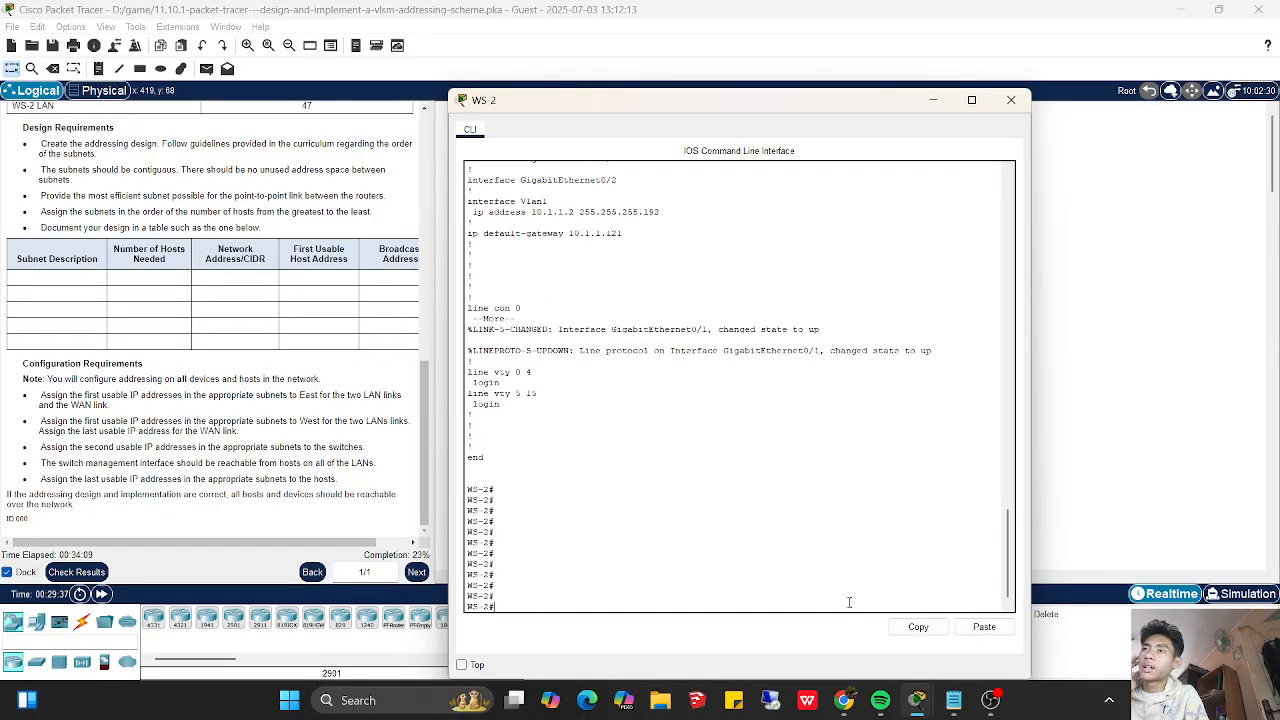
- Try to set WS-2's default gateway to 10.1.1.1 from privileged EXEC mode
{"action": "left_click_drag", "start_coordinate": [682, 100], "coordinate": [720, 103]}
{"action": "type", "text": "con"}
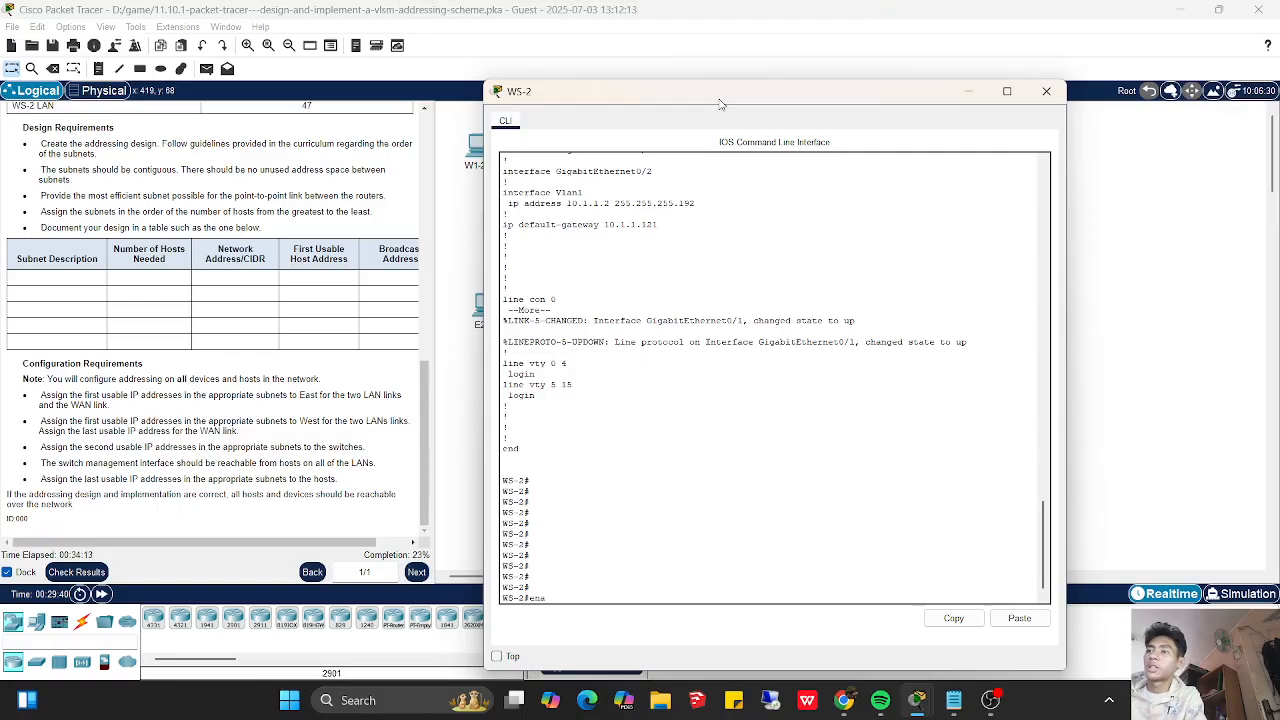
{"action": "key", "text": "BackSpace"}
{"action": "key", "text": "BackSpace"}
{"action": "key", "text": "BackSpace"}
{"action": "type", "text": "ip defaul"}
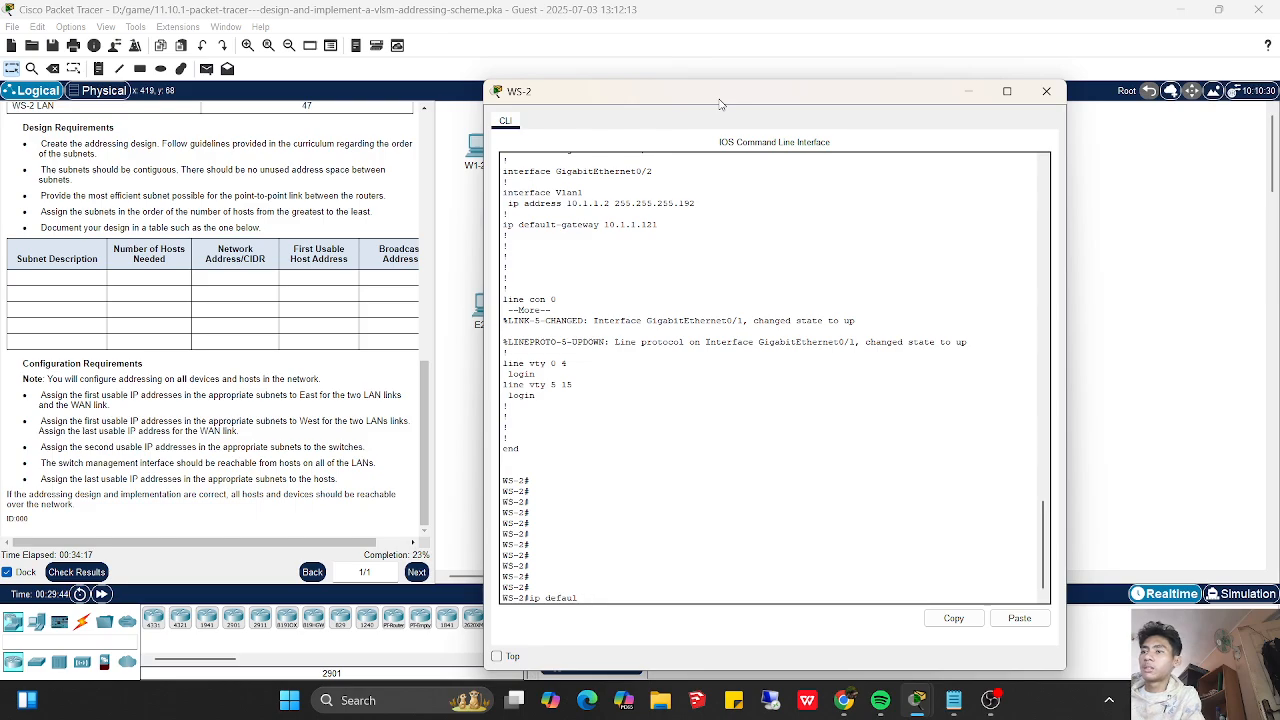
{"action": "type", "text": "t-gatew"}
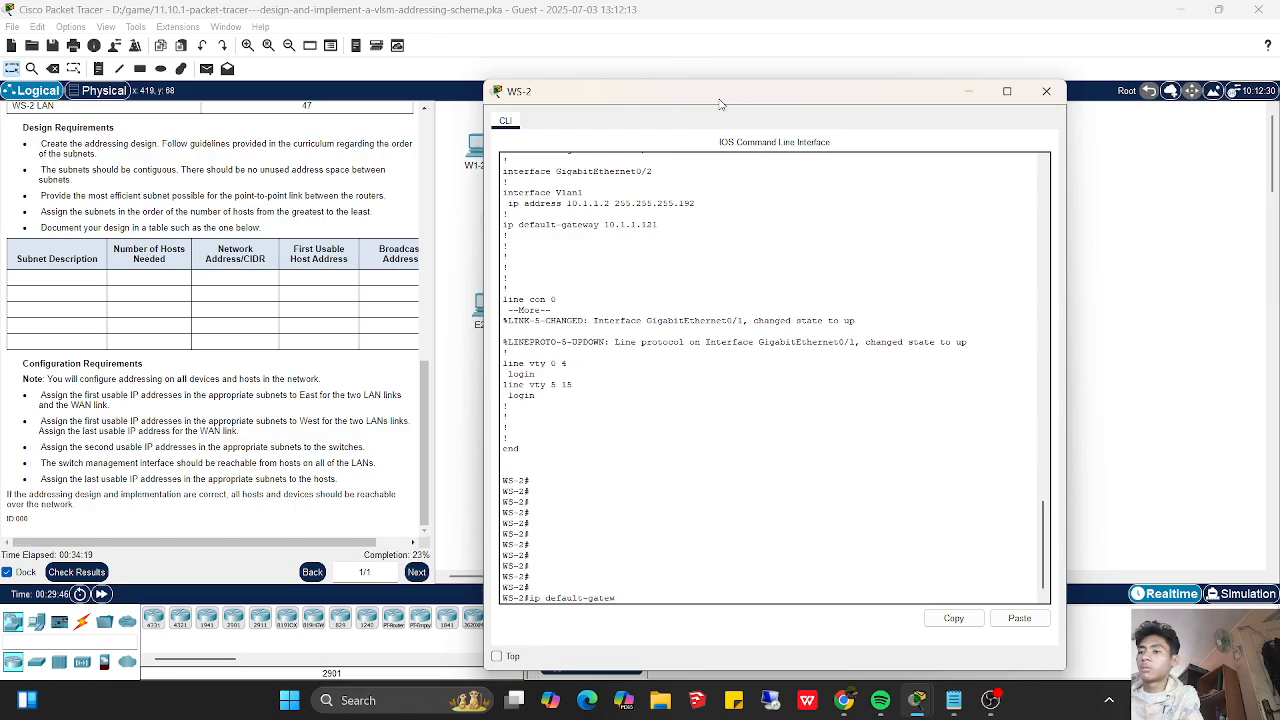
{"action": "type", "text": "ay 10.1.1.1"}
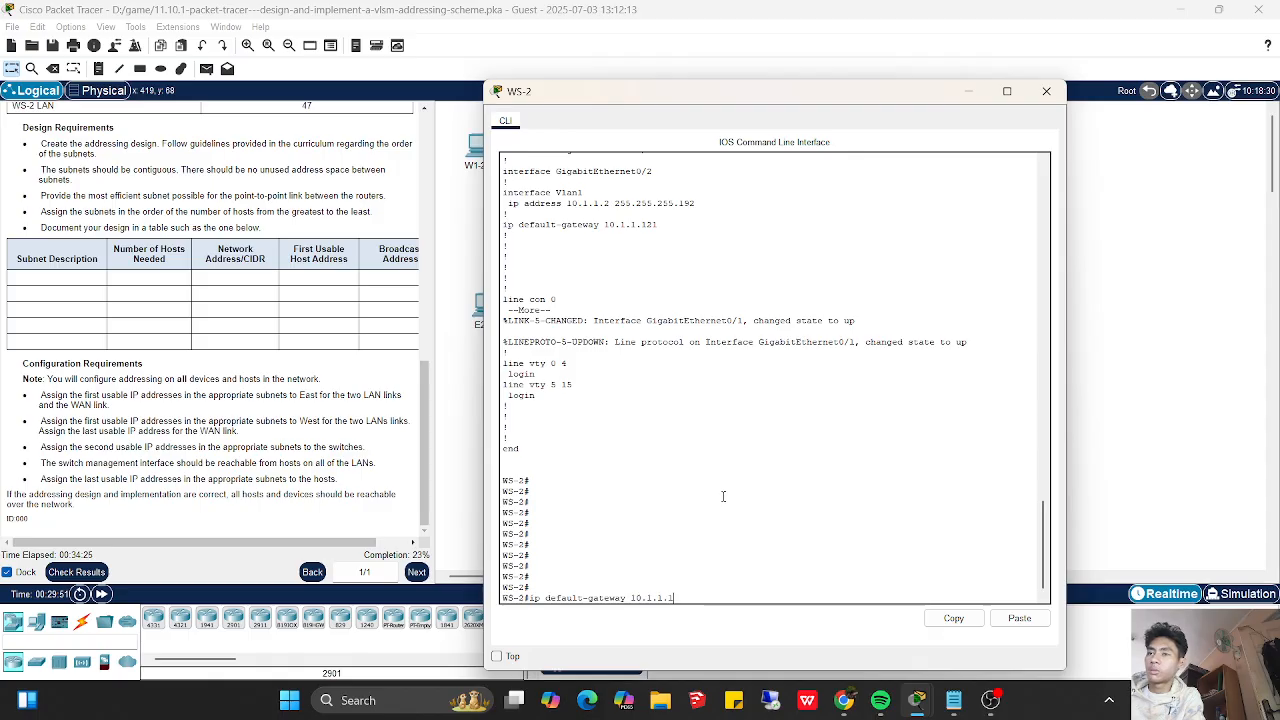
{"action": "left_click_drag", "start_coordinate": [663, 96], "coordinate": [762, 112]}
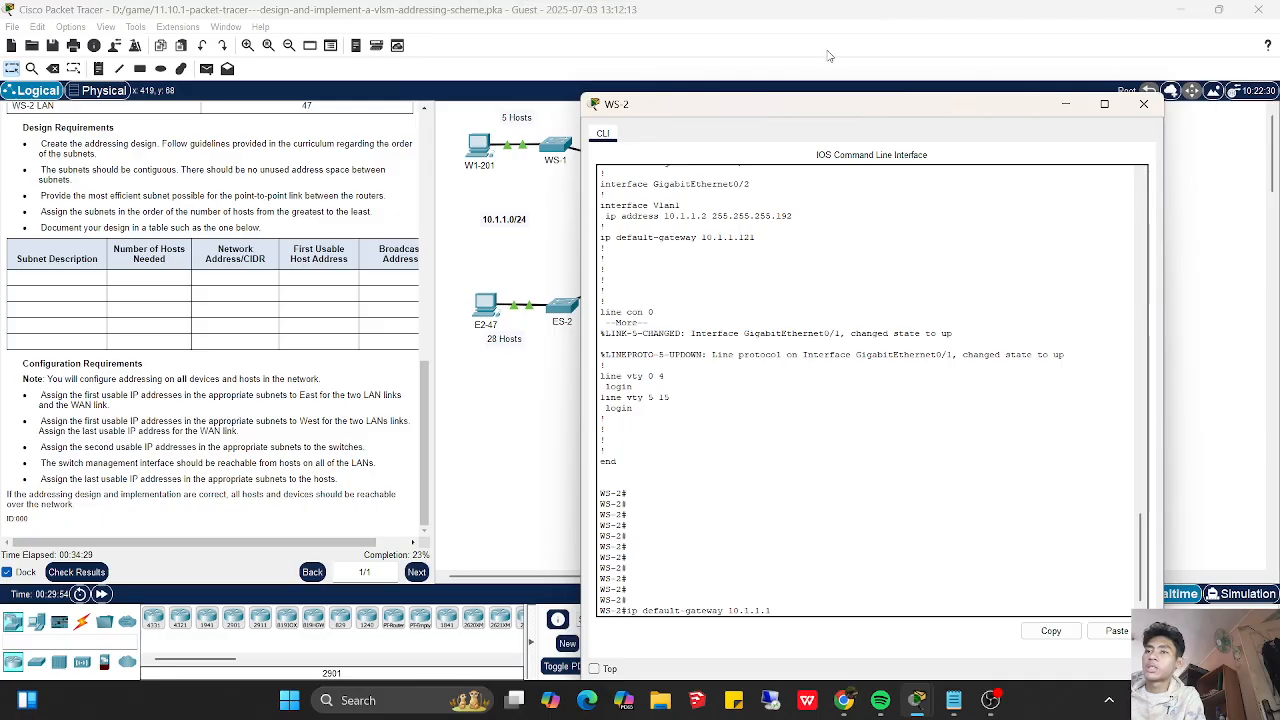
{"action": "key", "text": "Return"}
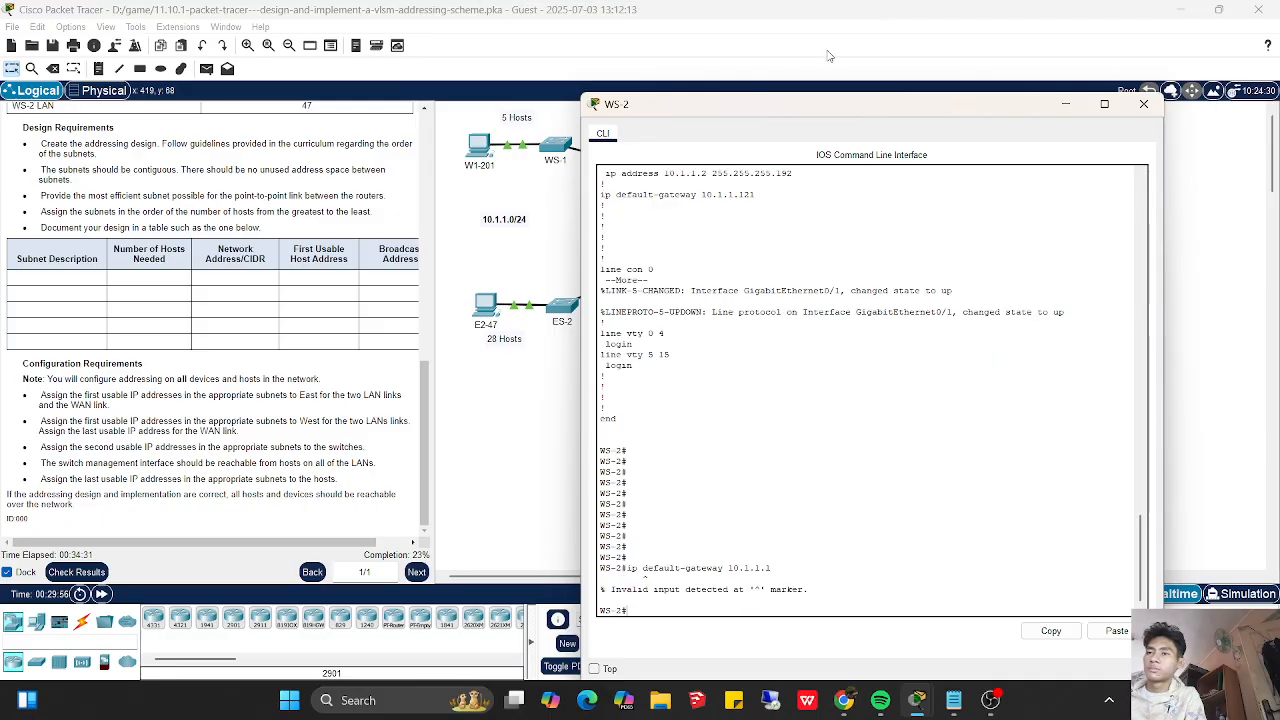
- Try the ip config command at WS-2's privileged prompt and clear the unfinished commands
{"action": "type", "text": "ip c"}
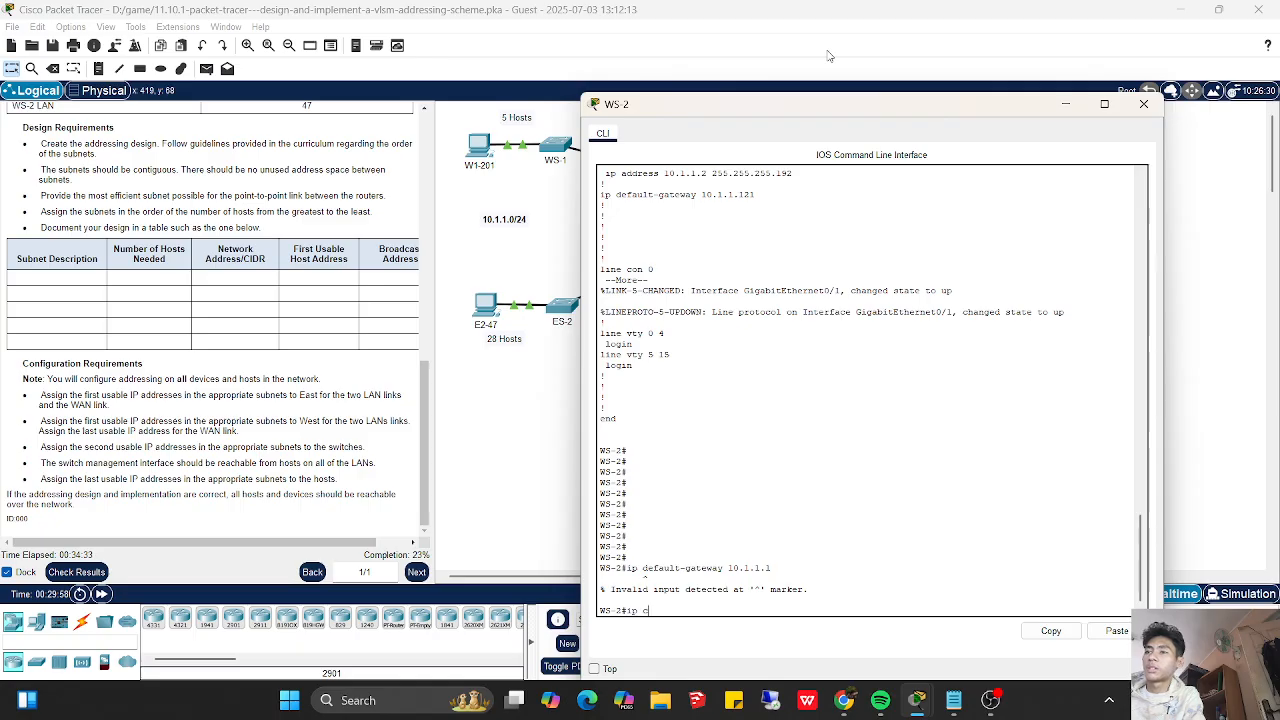
{"action": "type", "text": "onfig"}
{"action": "key", "text": "Return"}
{"action": "key", "text": "Return"}
{"action": "type", "text": "ip d"}
{"action": "key", "text": "BackSpace"}
{"action": "key", "text": "BackSpace"}
{"action": "key", "text": "BackSpace"}
{"action": "key", "text": "BackSpace"}
{"action": "type", "text": "c"}
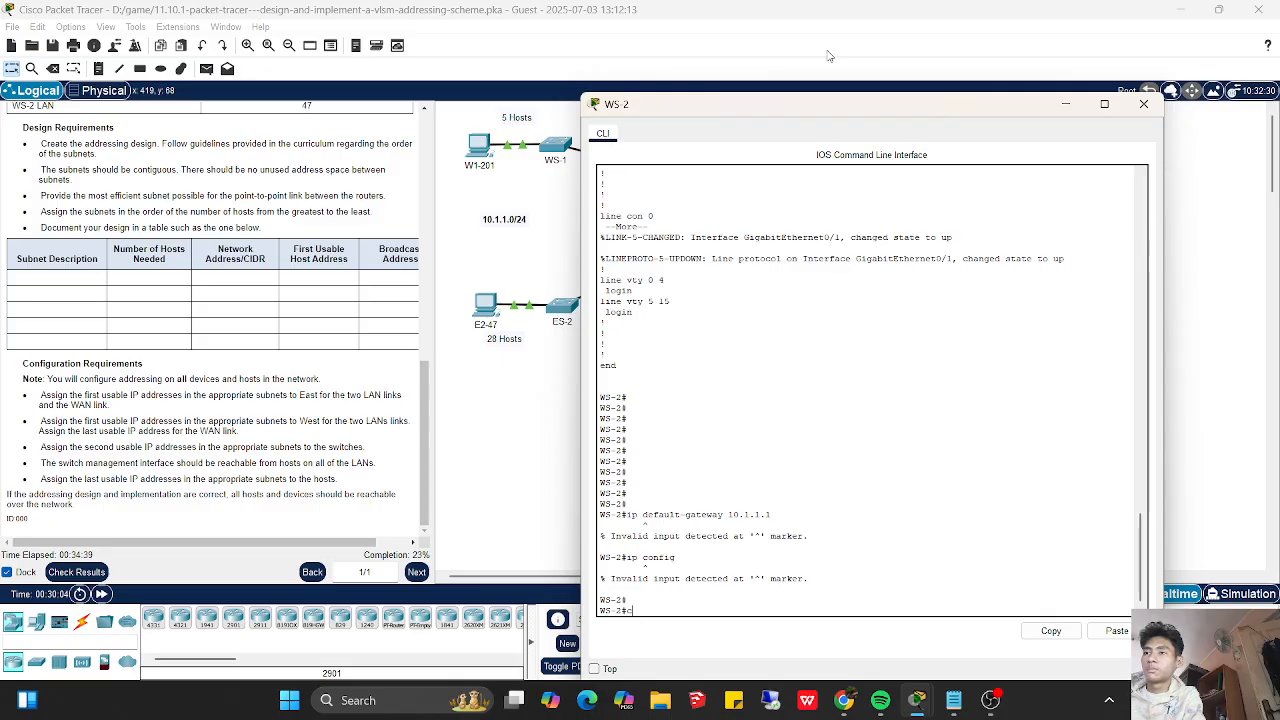
{"action": "type", "text": "enabl"}
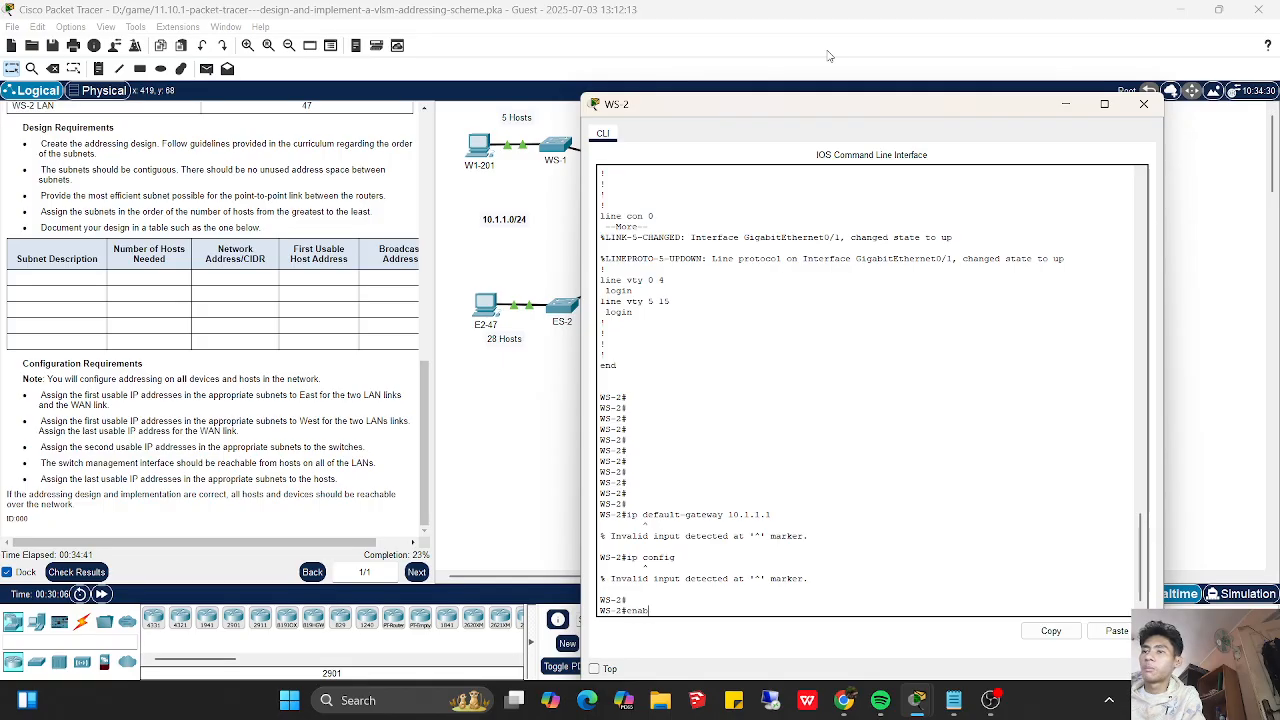
{"action": "key", "text": "BackSpace"}
{"action": "key", "text": "BackSpace"}
{"action": "key", "text": "BackSpace"}
{"action": "key", "text": "BackSpace"}
{"action": "key", "text": "BackSpace"}
- Enter global configuration mode on WS-2 and set its default gateway to 10.1.1.1
{"action": "type", "text": "config t"}
{"action": "key", "text": "Return"}
{"action": "key", "text": "Return"}
{"action": "type", "text": "ip"}
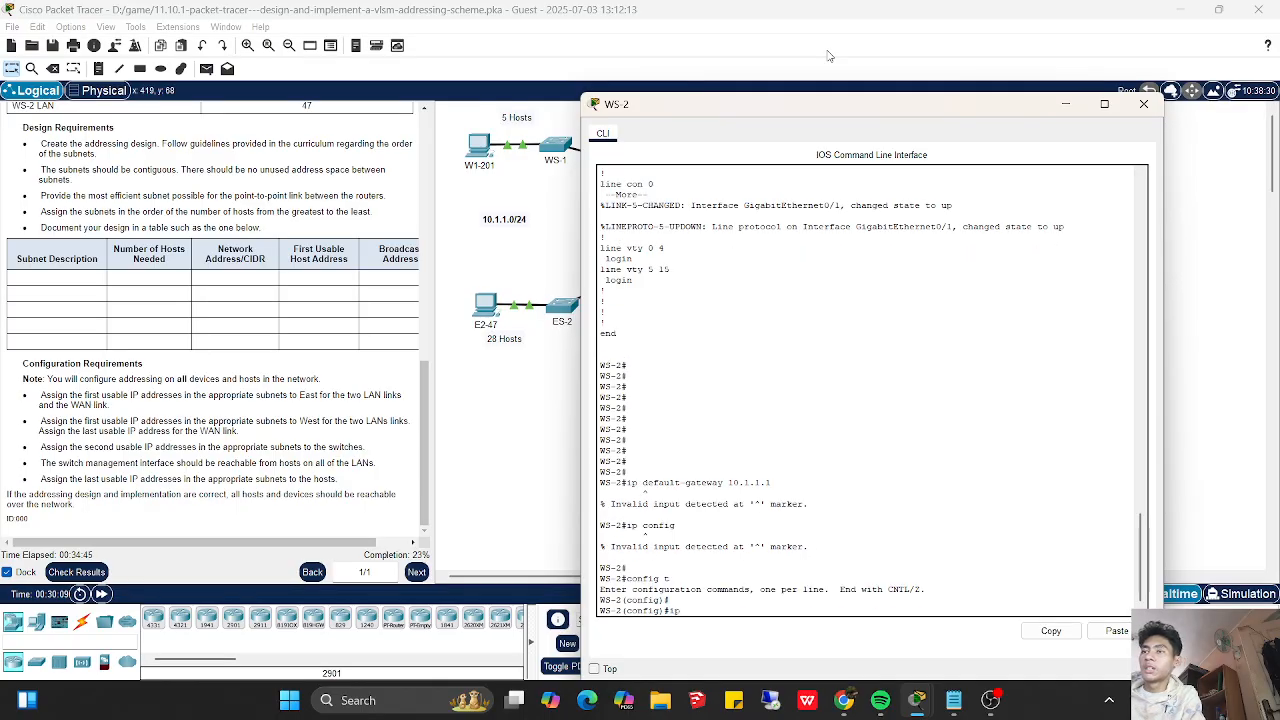
{"action": "type", "text": " default"}
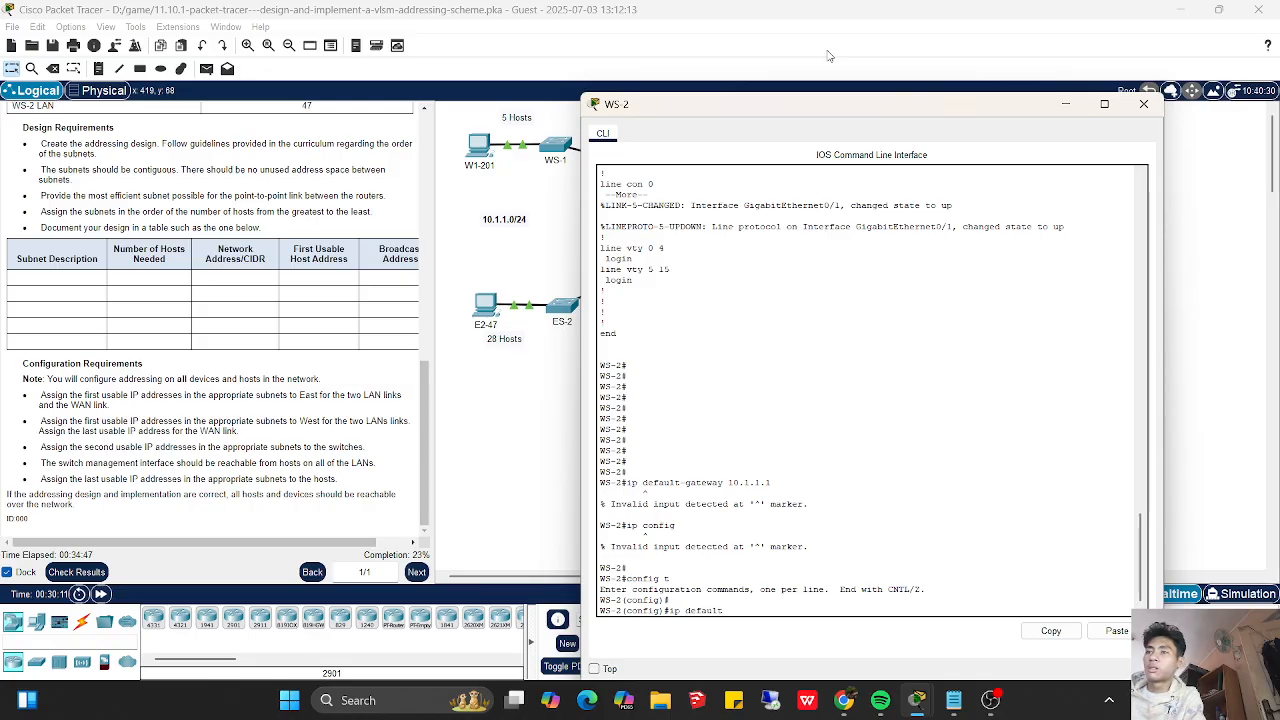
{"action": "type", "text": "-gateway 10.1.1"}
{"action": "key", "text": "Return"}
{"action": "key", "text": "Return"}
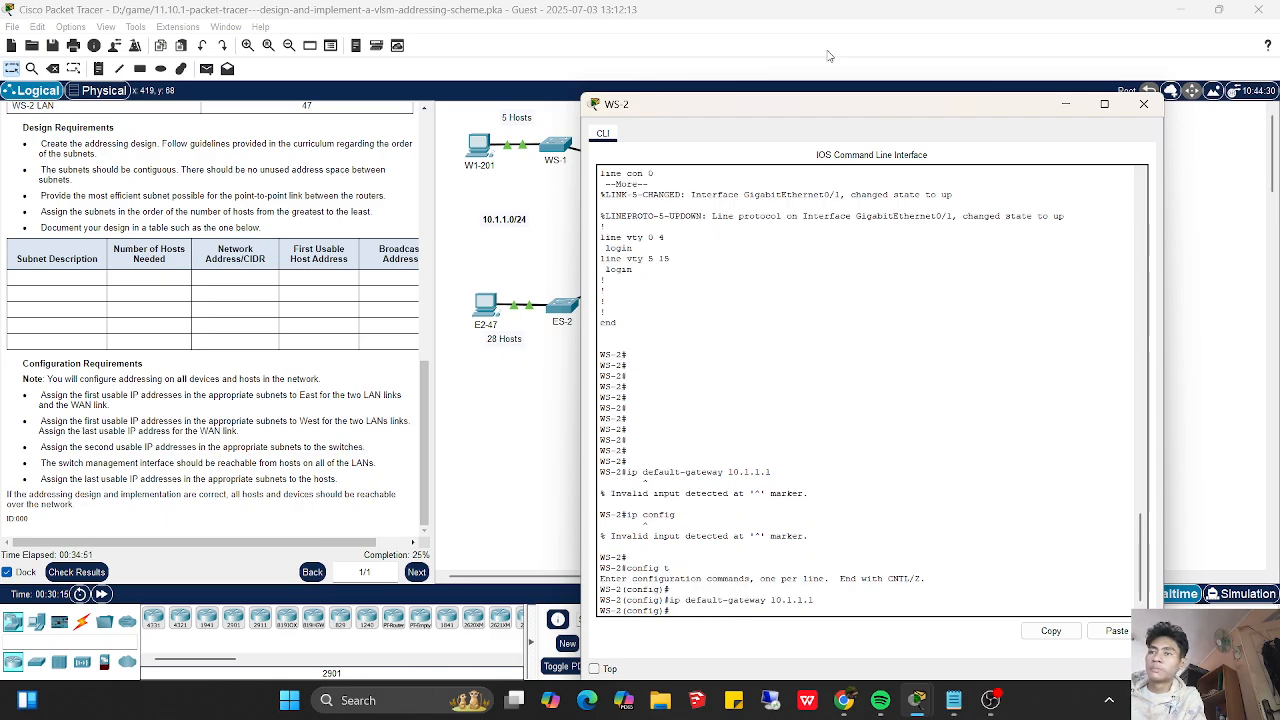
- Leave global configuration mode on switch WS-2
{"action": "type", "text": "no"}
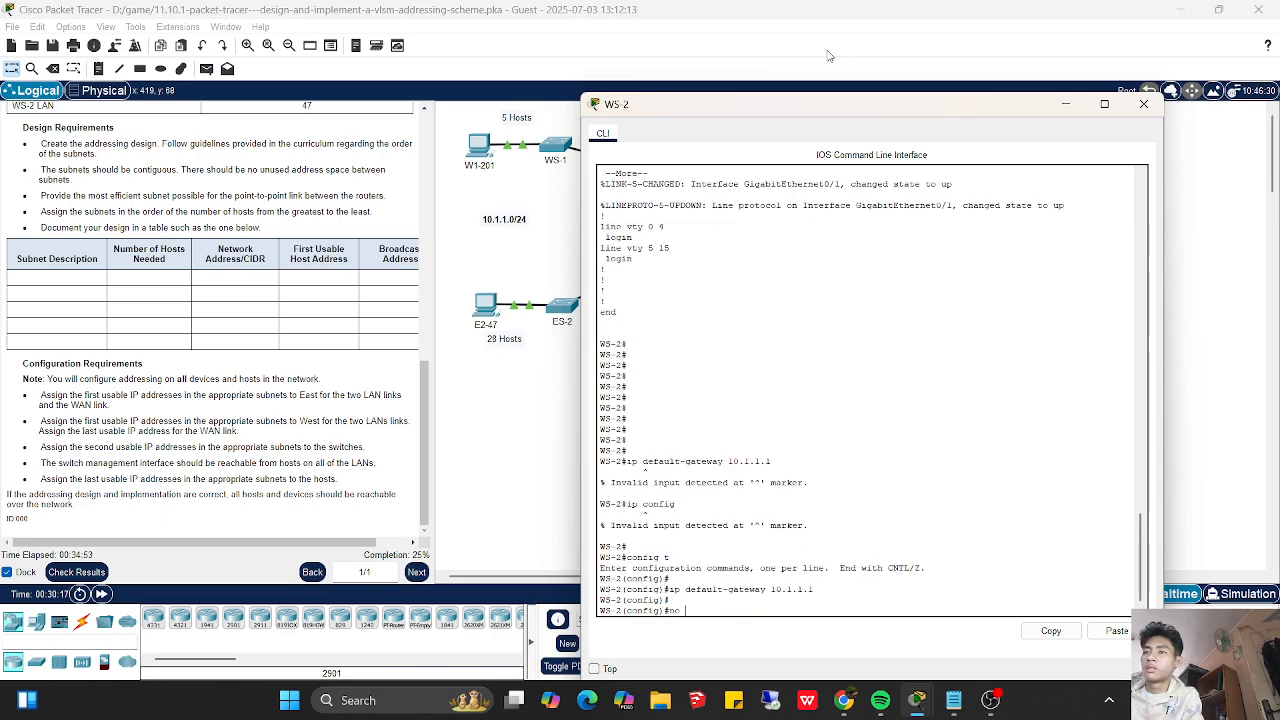
{"action": "key", "text": "BackSpace"}
{"action": "key", "text": "BackSpace"}
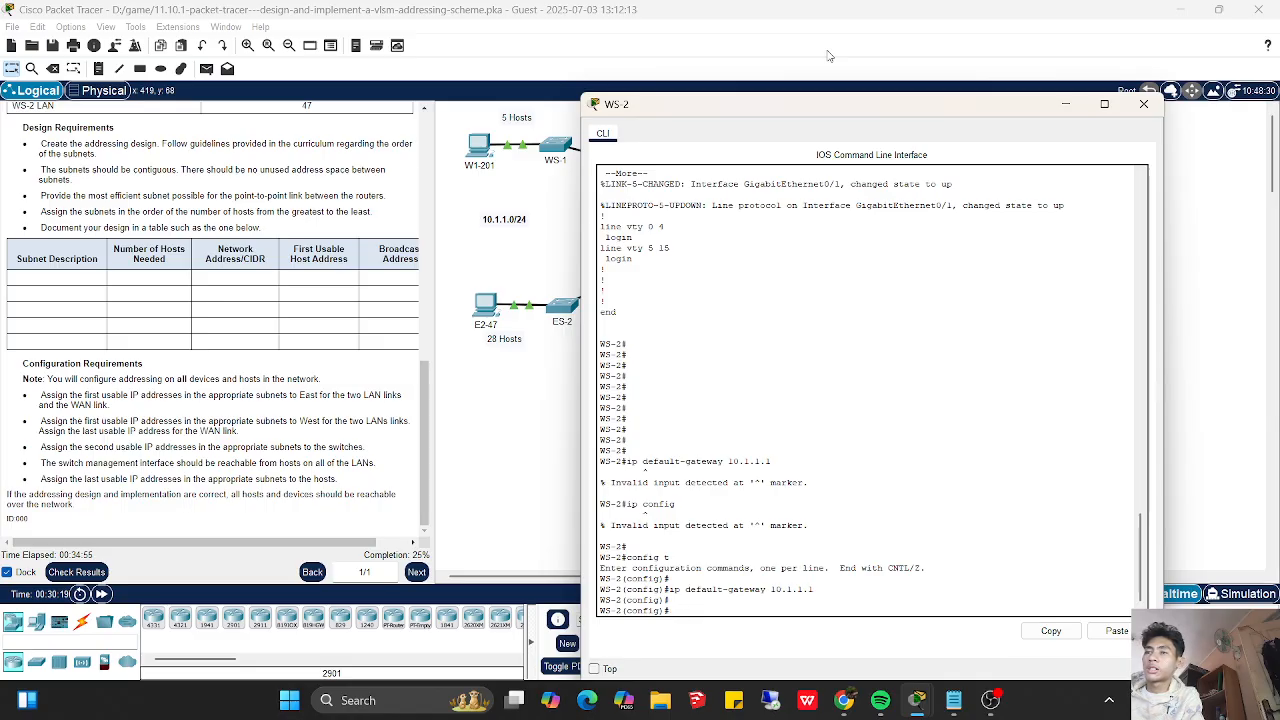
{"action": "type", "text": "exit"}
{"action": "key", "text": "Return"}
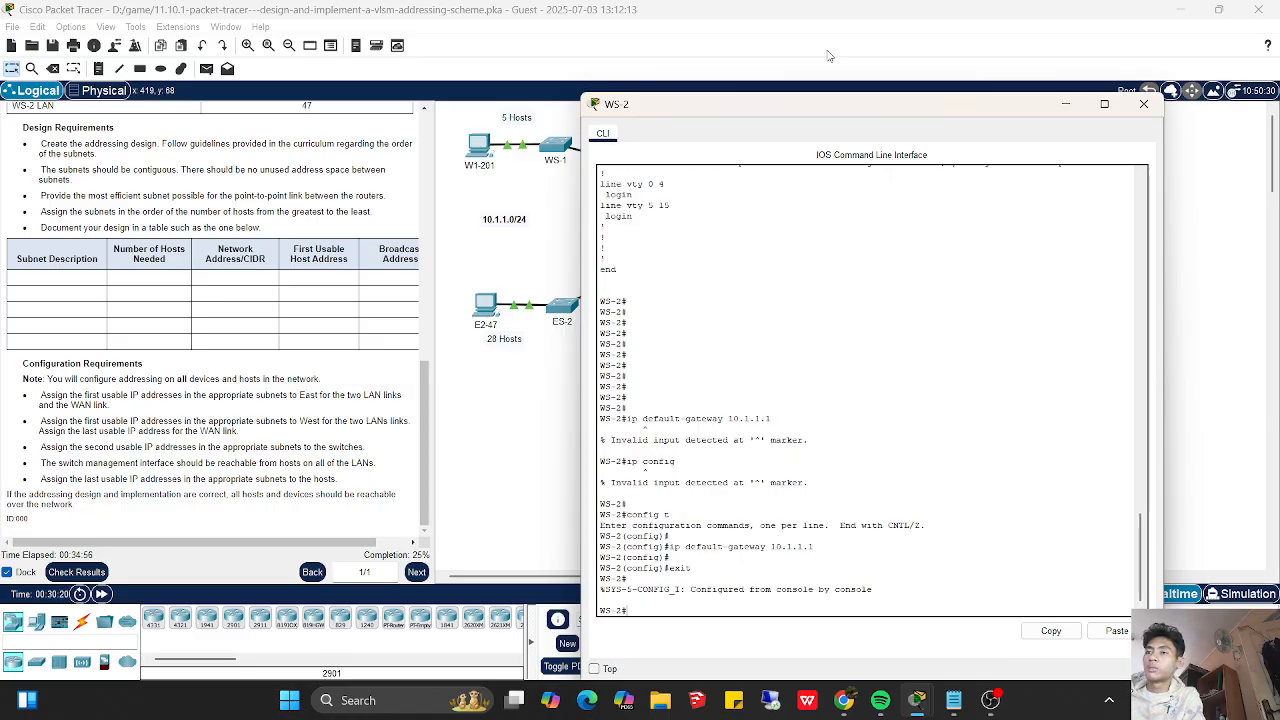
- Set switch WS-1's default gateway to 10.1.1.113, taking the first usable address of its LAN from the subnet notes
{"action": "left_click", "coordinate": [553, 158]}
{"action": "left_click", "coordinate": [553, 158]}
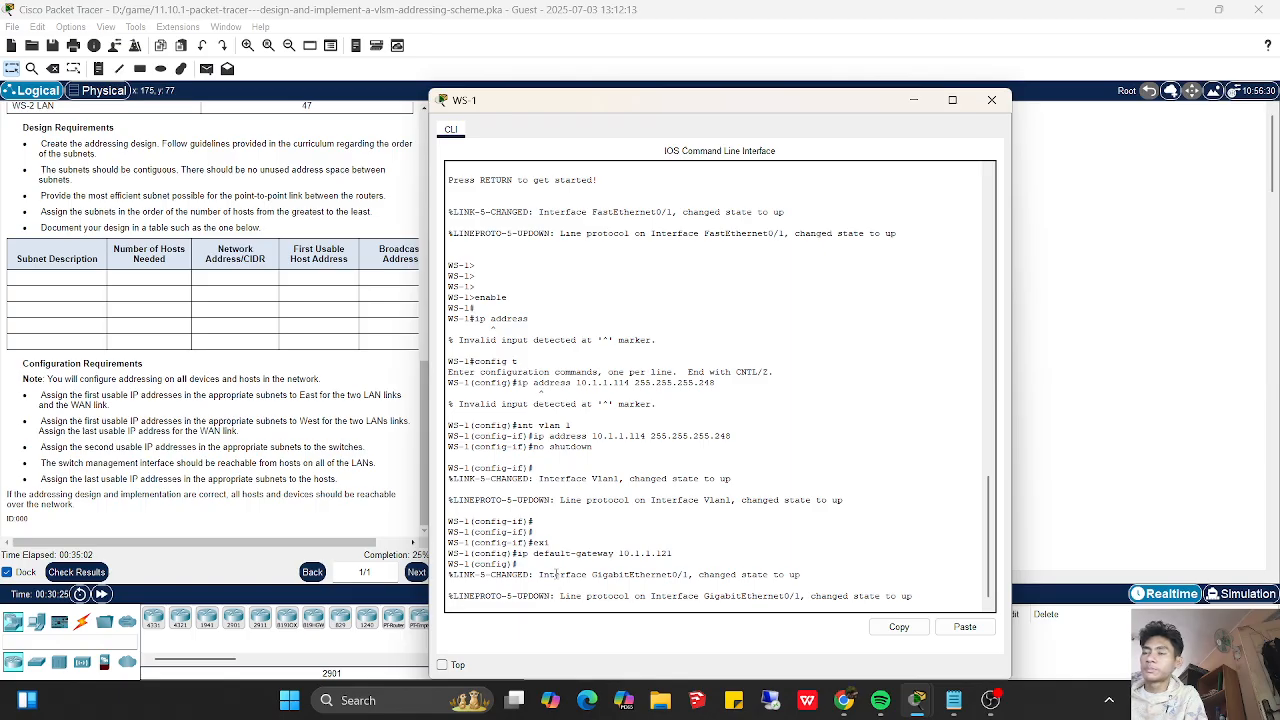
{"action": "key", "text": "Return"}
{"action": "key", "text": "Return"}
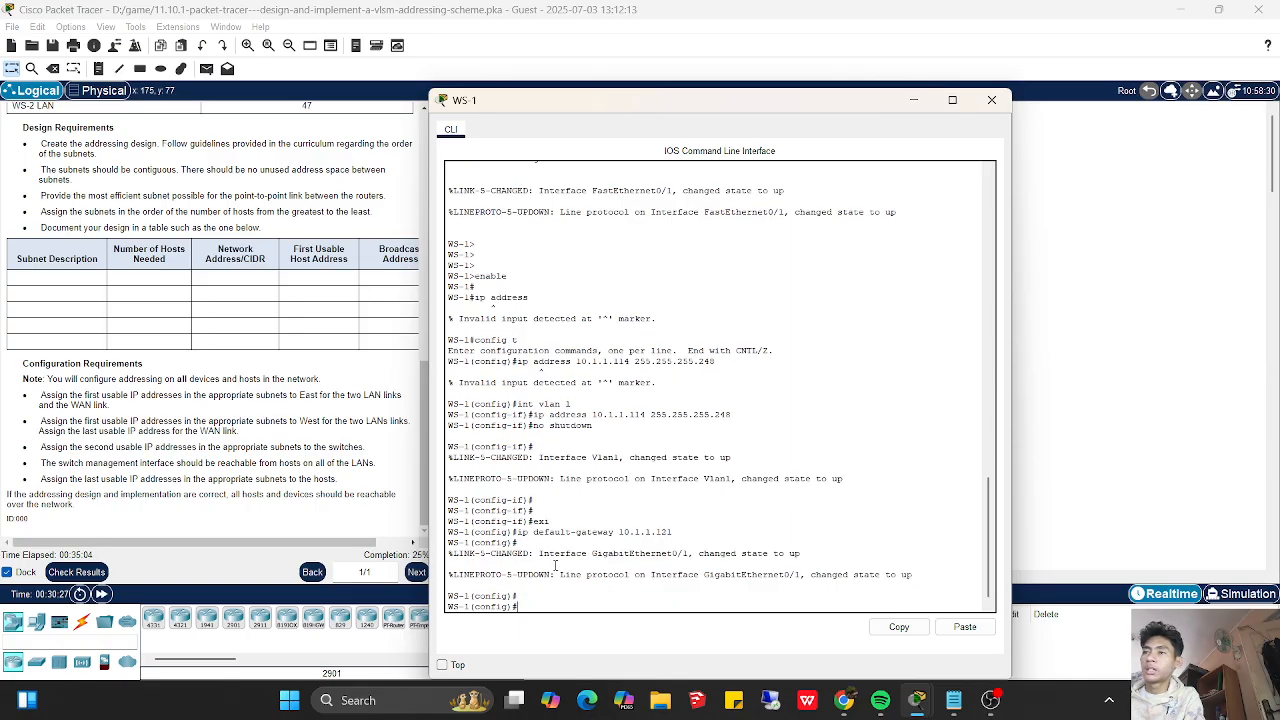
{"action": "key", "text": "Up"}
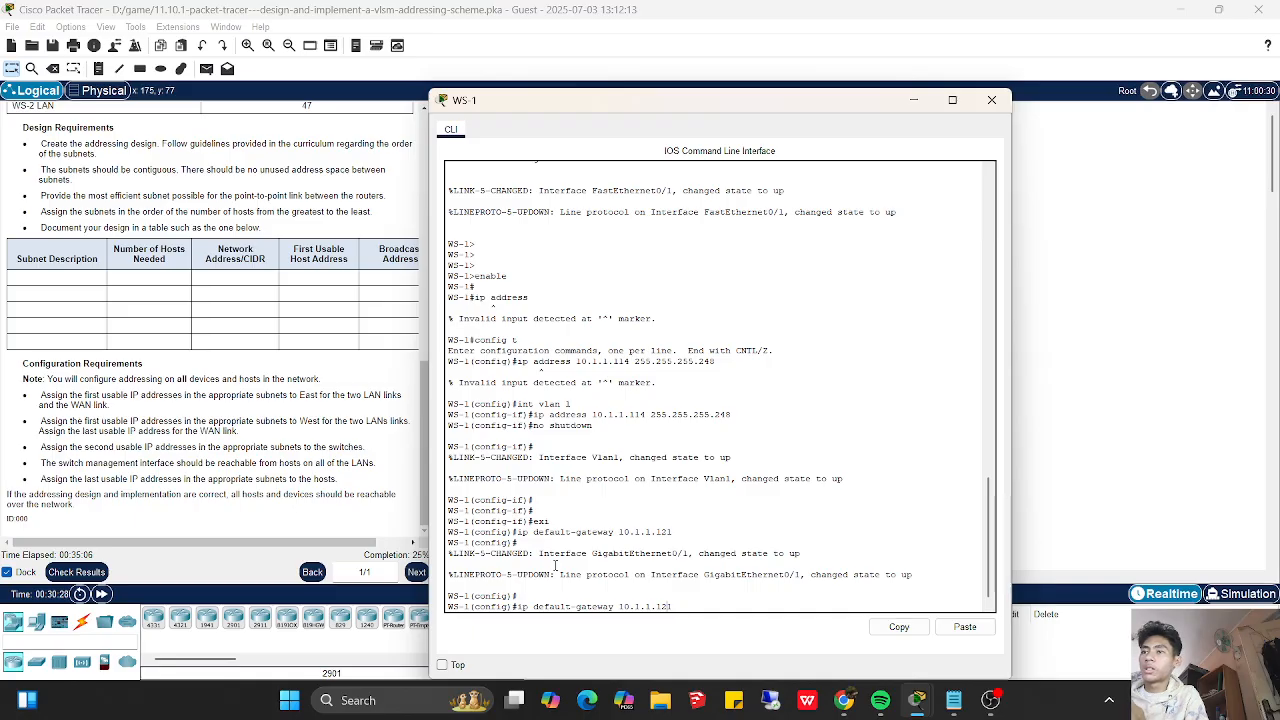
{"action": "key", "text": "BackSpace"}
{"action": "key", "text": "BackSpace"}
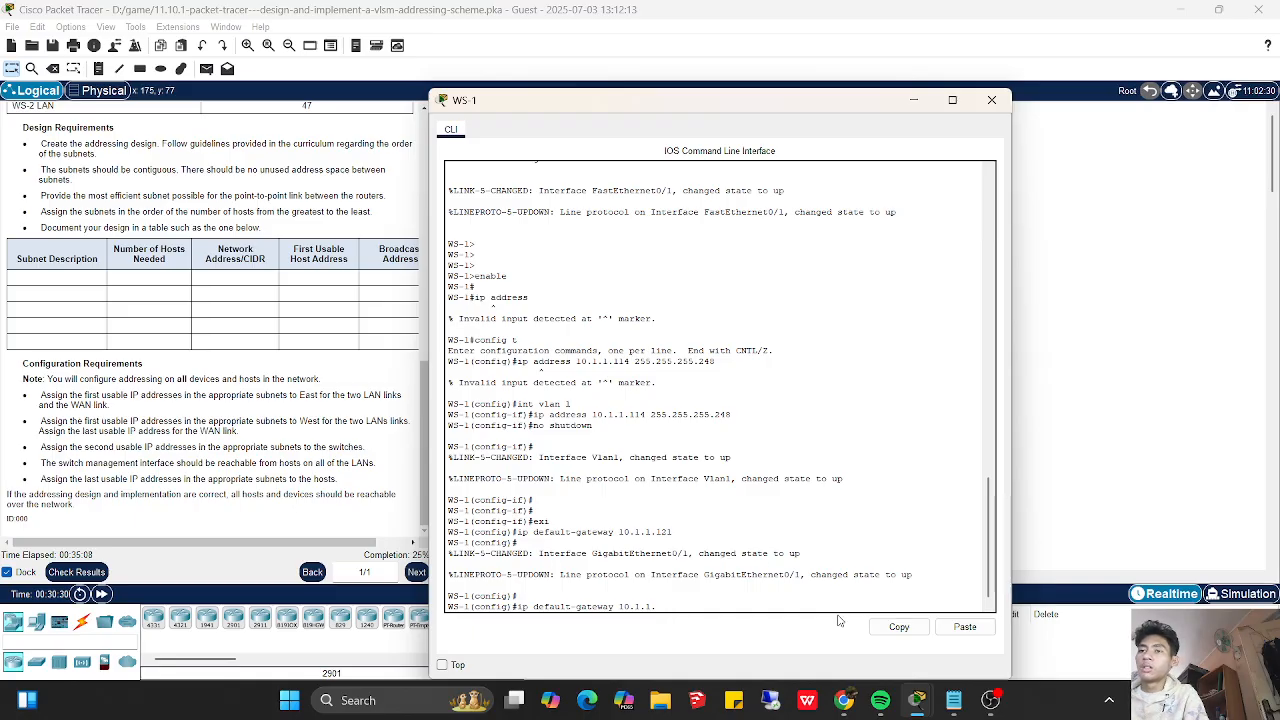
{"action": "left_click", "coordinate": [953, 700]}
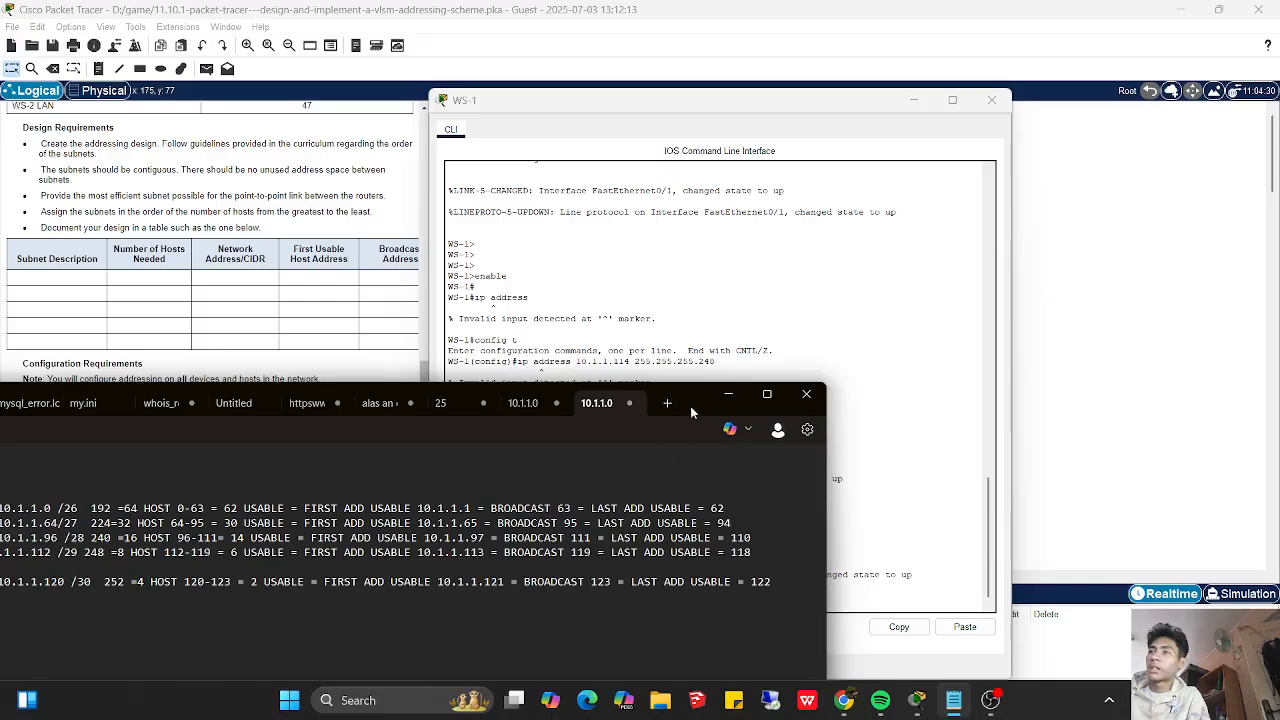
{"action": "left_click_drag", "start_coordinate": [690, 406], "coordinate": [991, 317]}
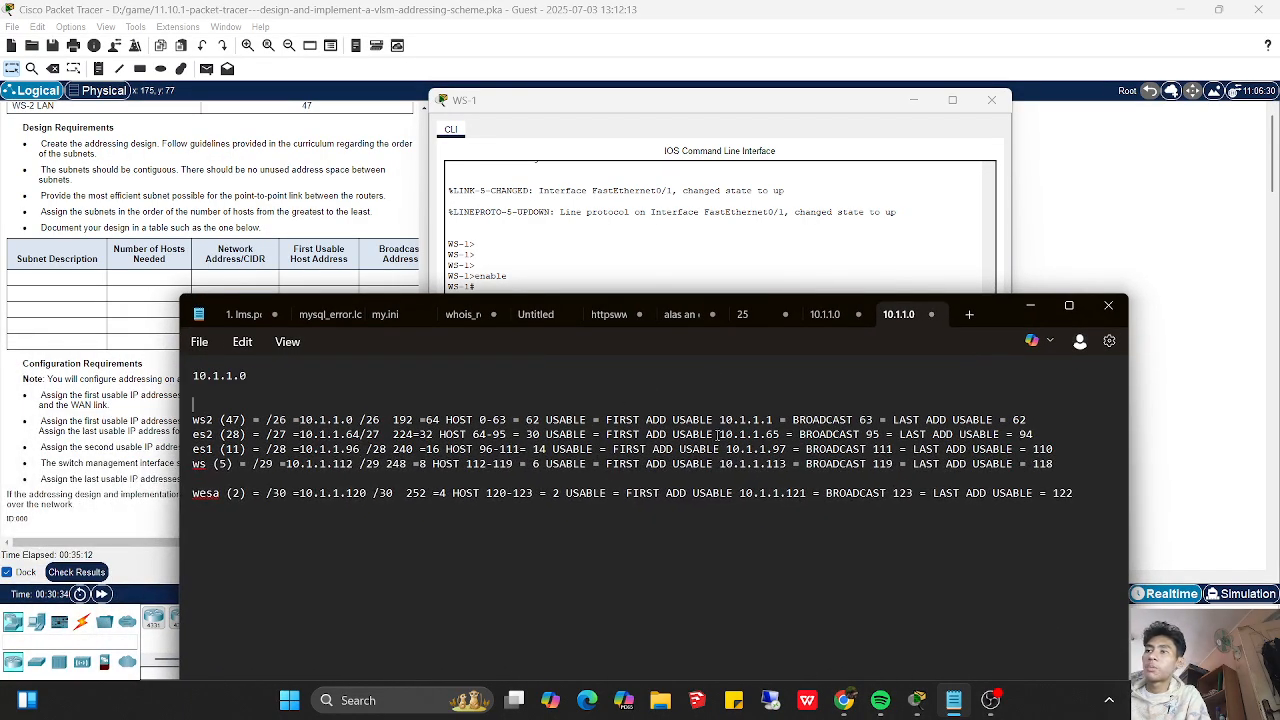
{"action": "left_click", "coordinate": [917, 218]}
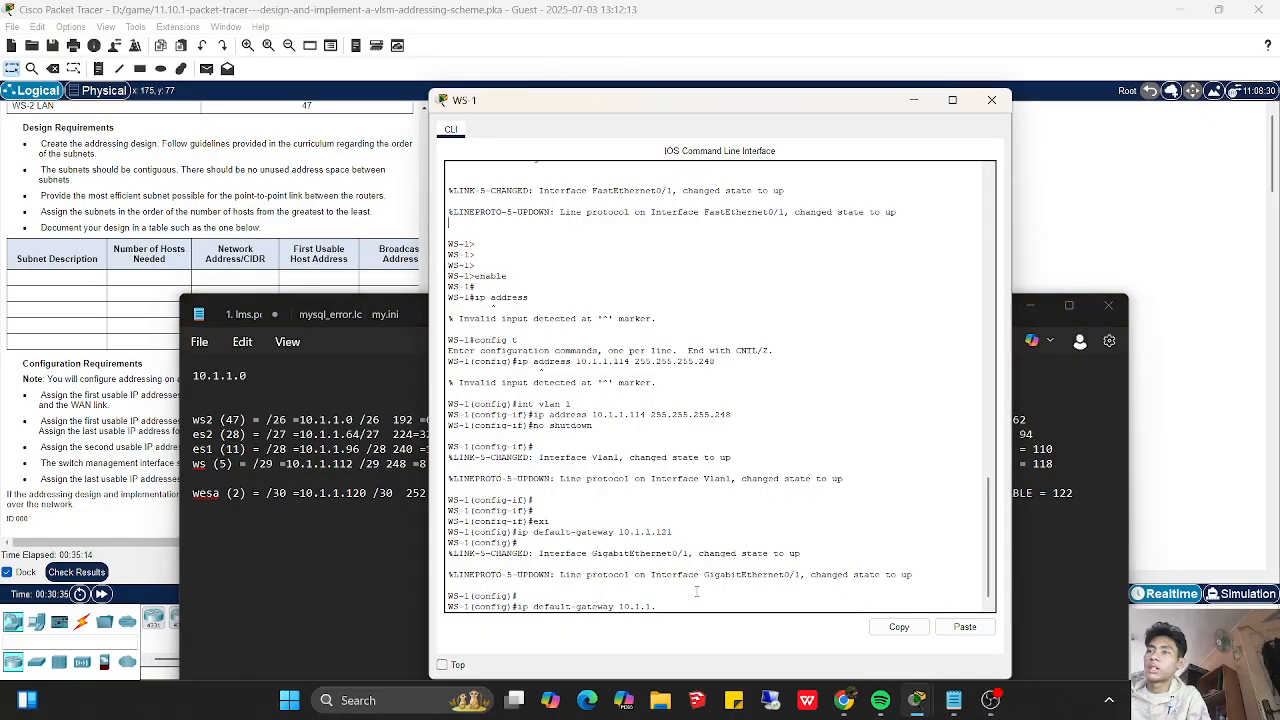
{"action": "type", "text": "113"}
{"action": "key", "text": "Return"}
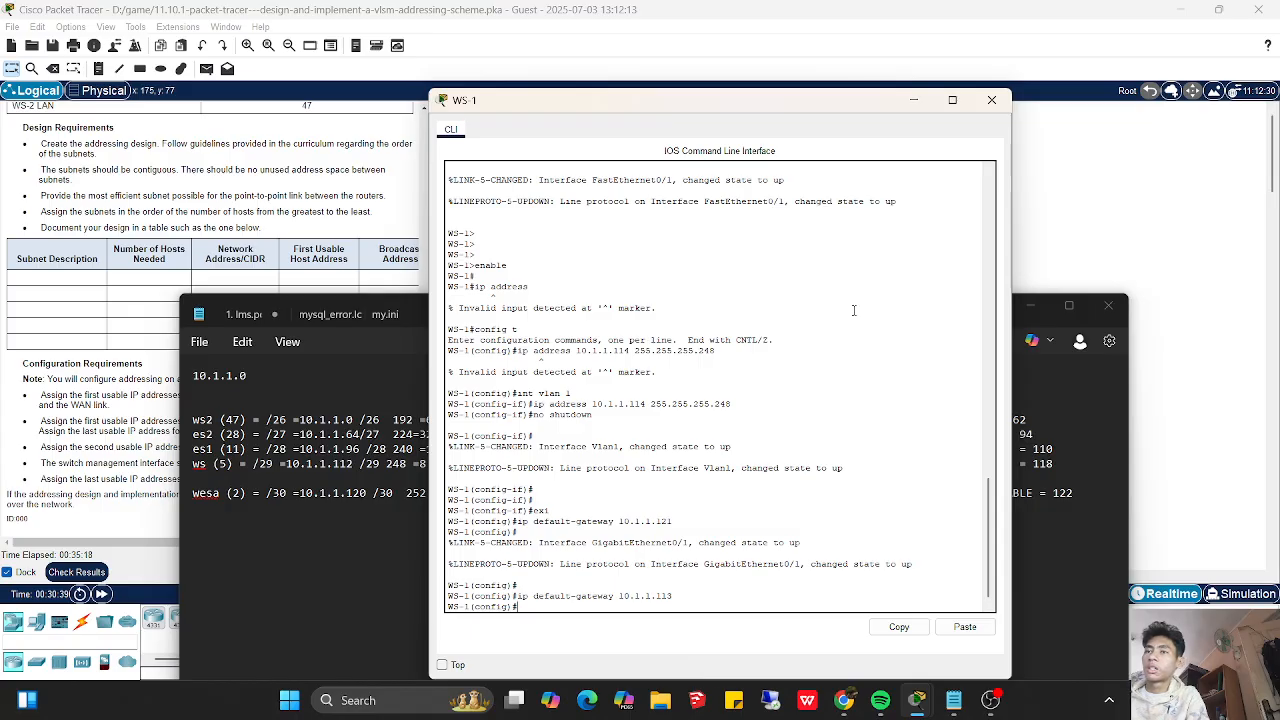
{"action": "left_click", "coordinate": [1031, 306]}
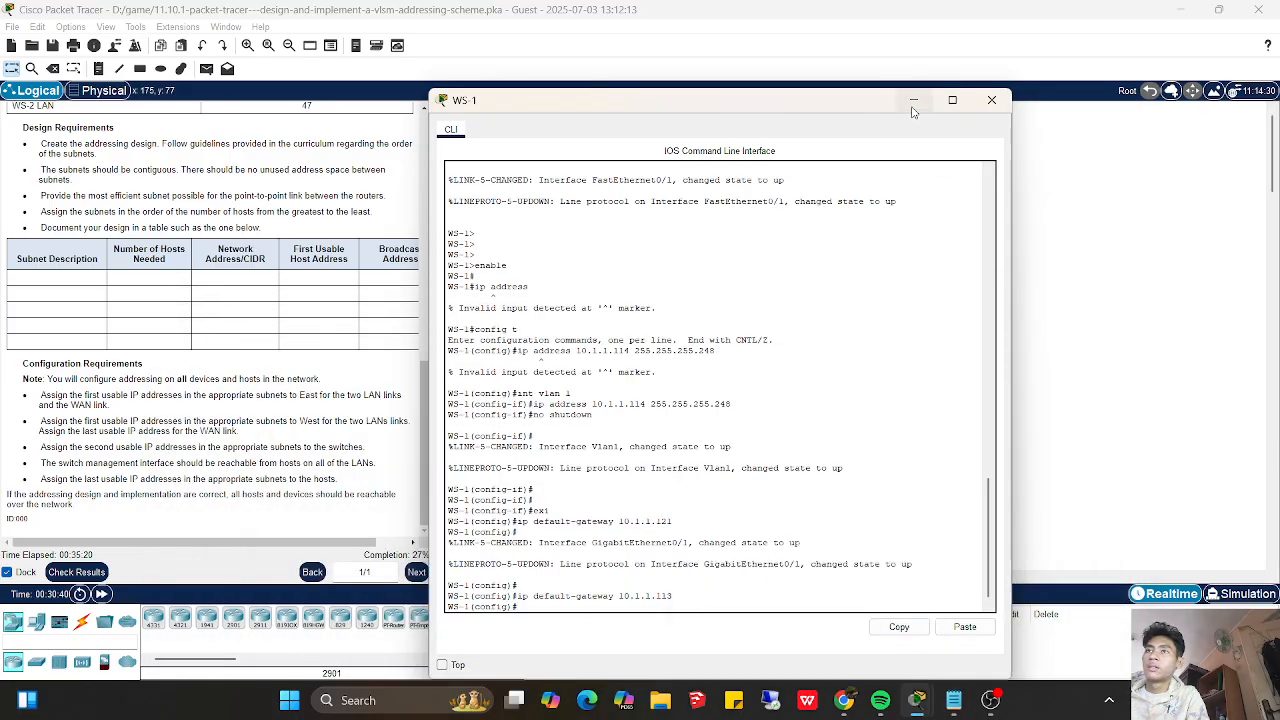
{"action": "left_click", "coordinate": [913, 100]}
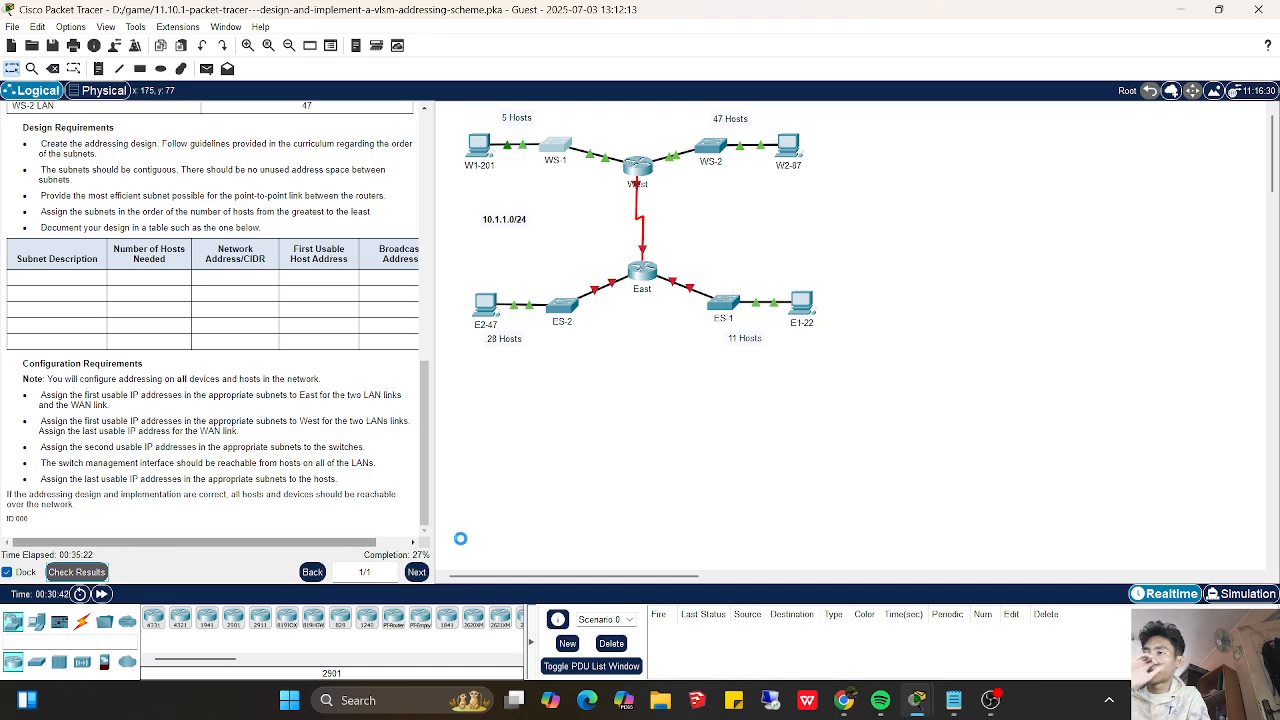
- Check the activity results and review the assessment items for West, WS-1 and WS-2
{"action": "left_click", "coordinate": [100, 576]}
{"action": "left_click", "coordinate": [107, 106]}
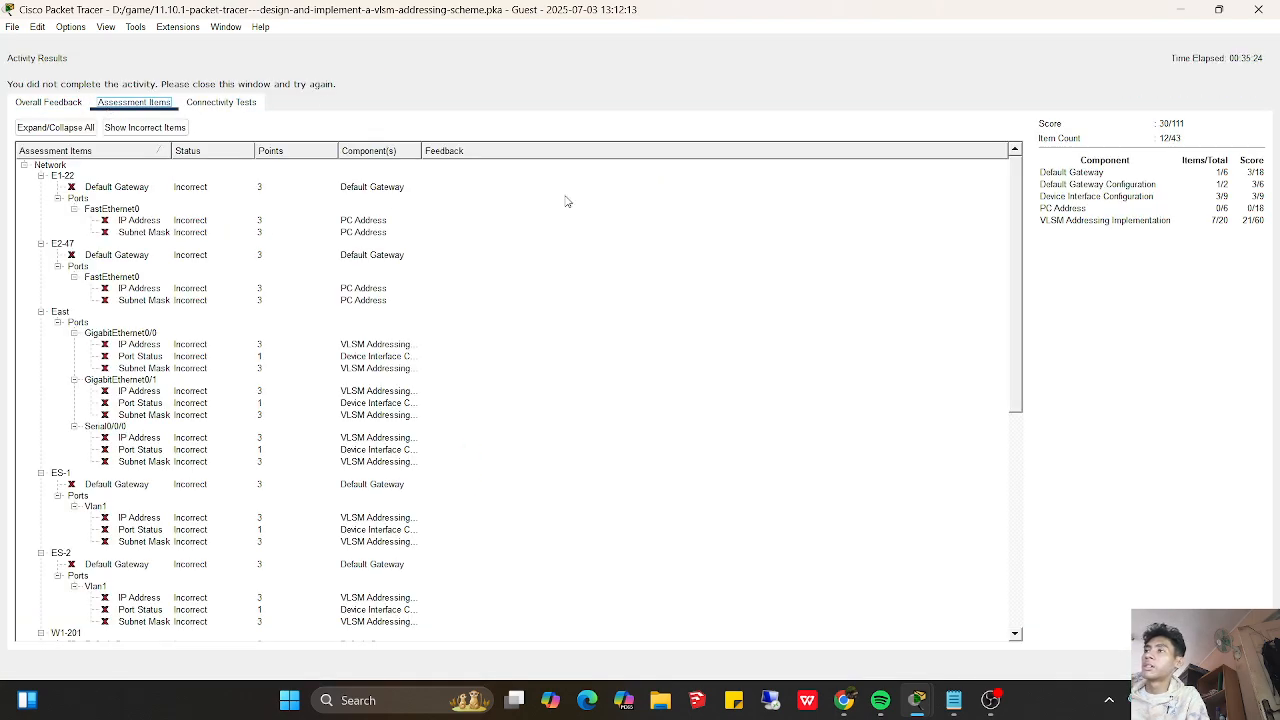
{"action": "left_click_drag", "start_coordinate": [1005, 348], "coordinate": [985, 635]}
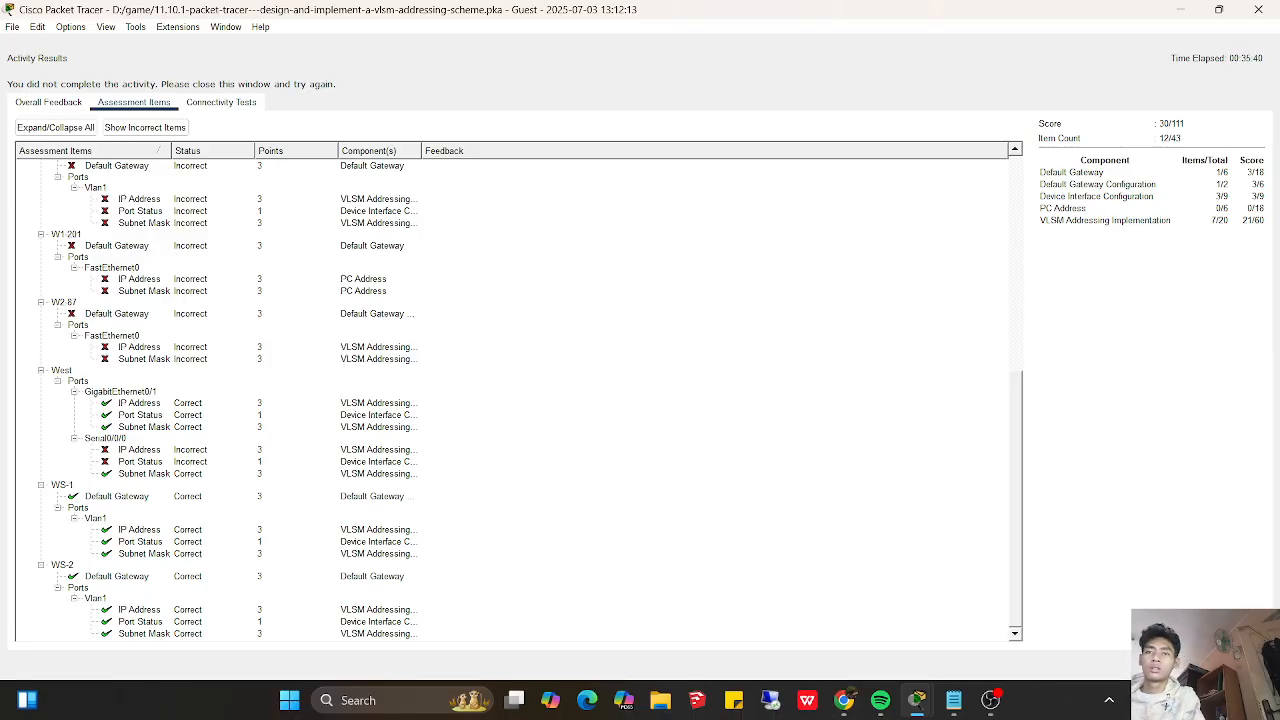
{"action": "left_click", "coordinate": [1238, 665]}
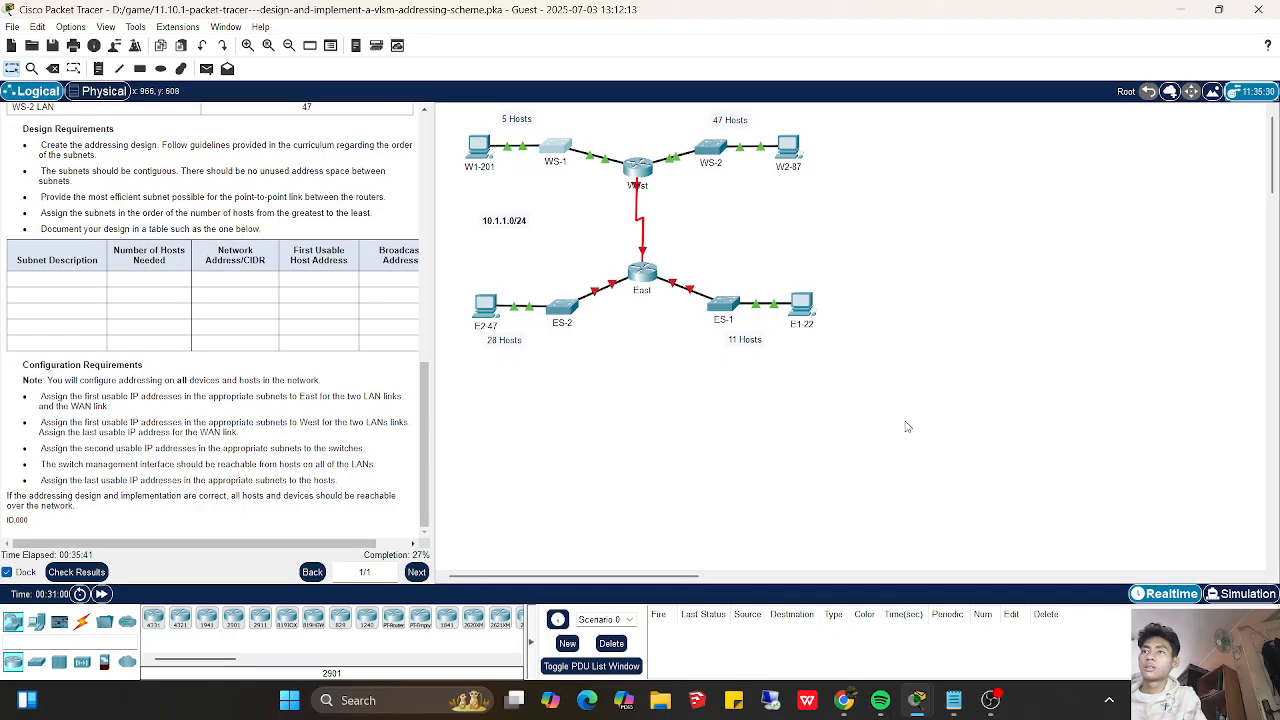
- Open router West's command line and try to select interface s0/0/0 from privileged EXEC mode
{"action": "left_click", "coordinate": [646, 167]}
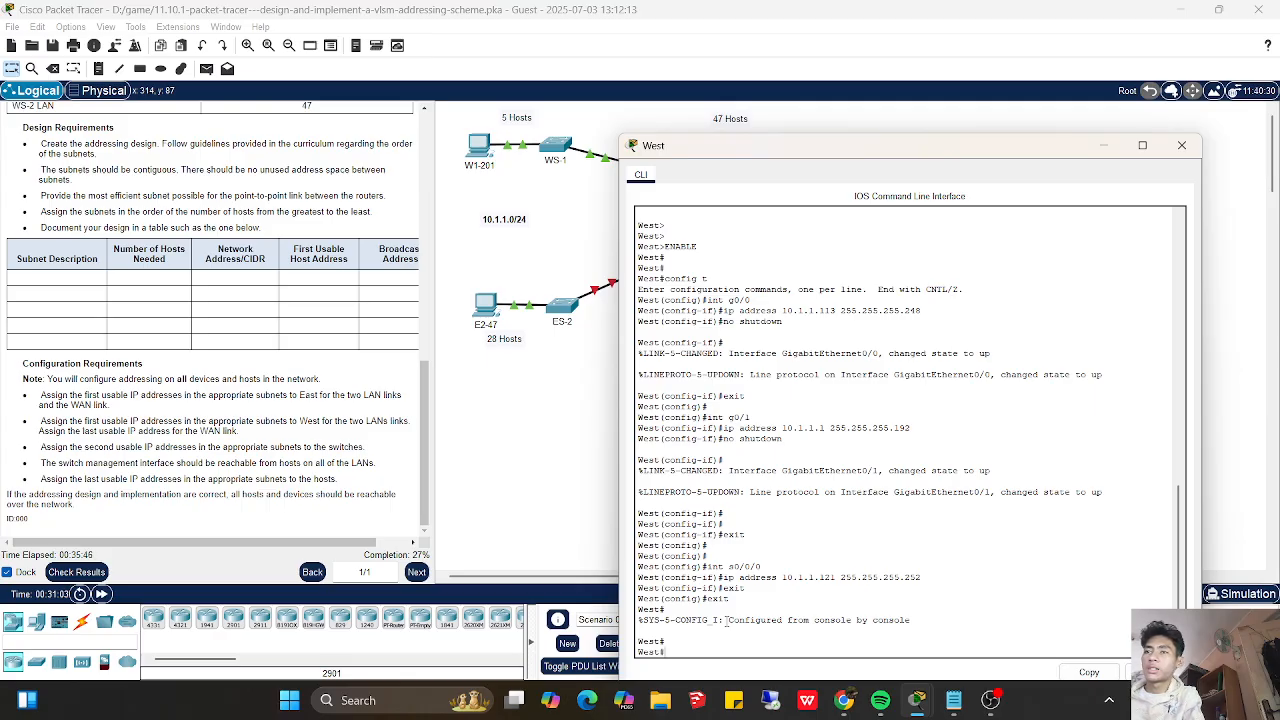
{"action": "type", "text": "int s0/"}
{"action": "type", "text": "/0/0"}
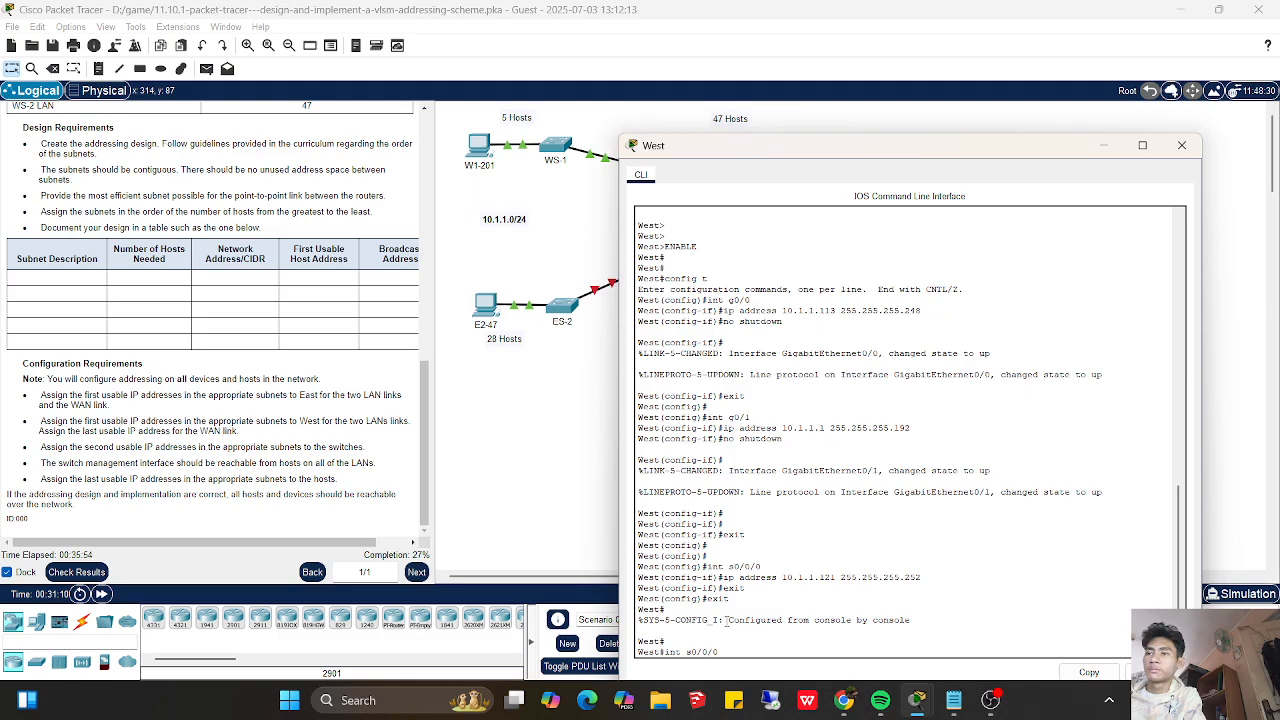
{"action": "key", "text": "Return"}
- Enter global configuration mode on West and select interface s0/0/0
{"action": "type", "text": "config t"}
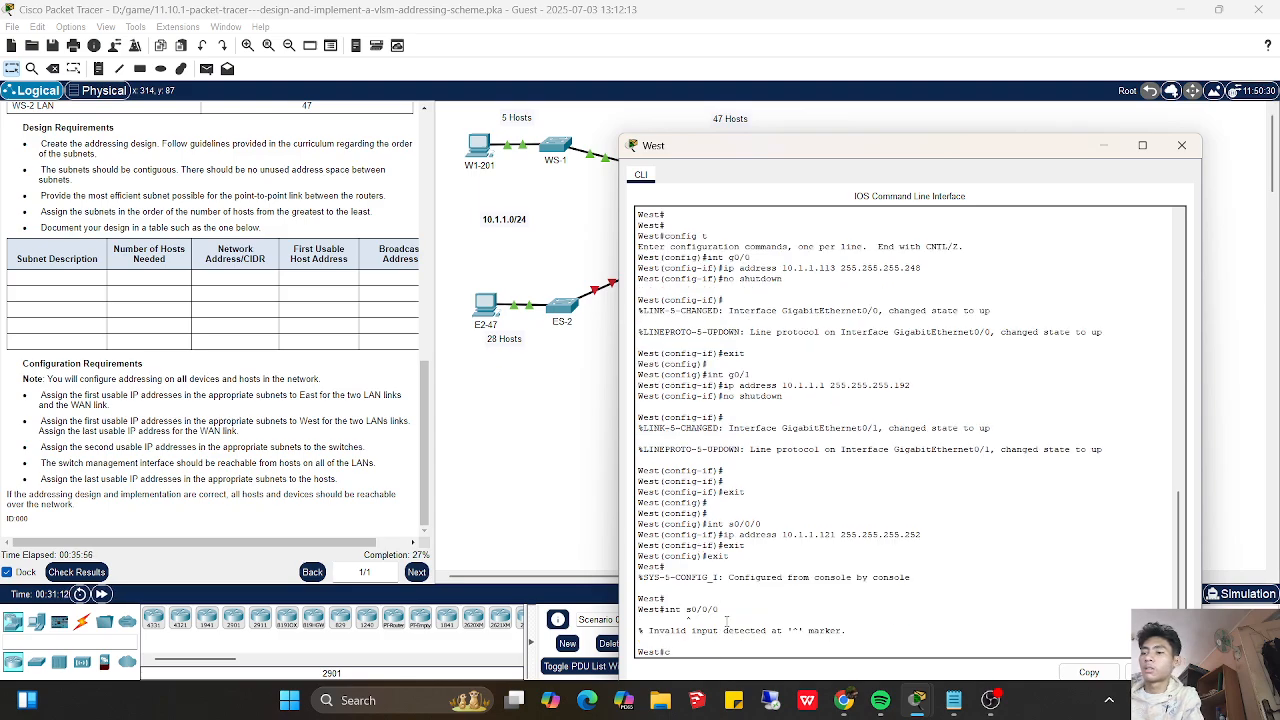
{"action": "key", "text": "Return"}
{"action": "type", "text": "ip address"}
{"action": "key", "text": "BackSpace"}
{"action": "key", "text": "BackSpace"}
{"action": "key", "text": "BackSpace"}
{"action": "key", "text": "BackSpace"}
{"action": "key", "text": "BackSpace"}
{"action": "key", "text": "BackSpace"}
{"action": "key", "text": "BackSpace"}
{"action": "key", "text": "BackSpace"}
{"action": "key", "text": "BackSpace"}
{"action": "type", "text": "nfig"}
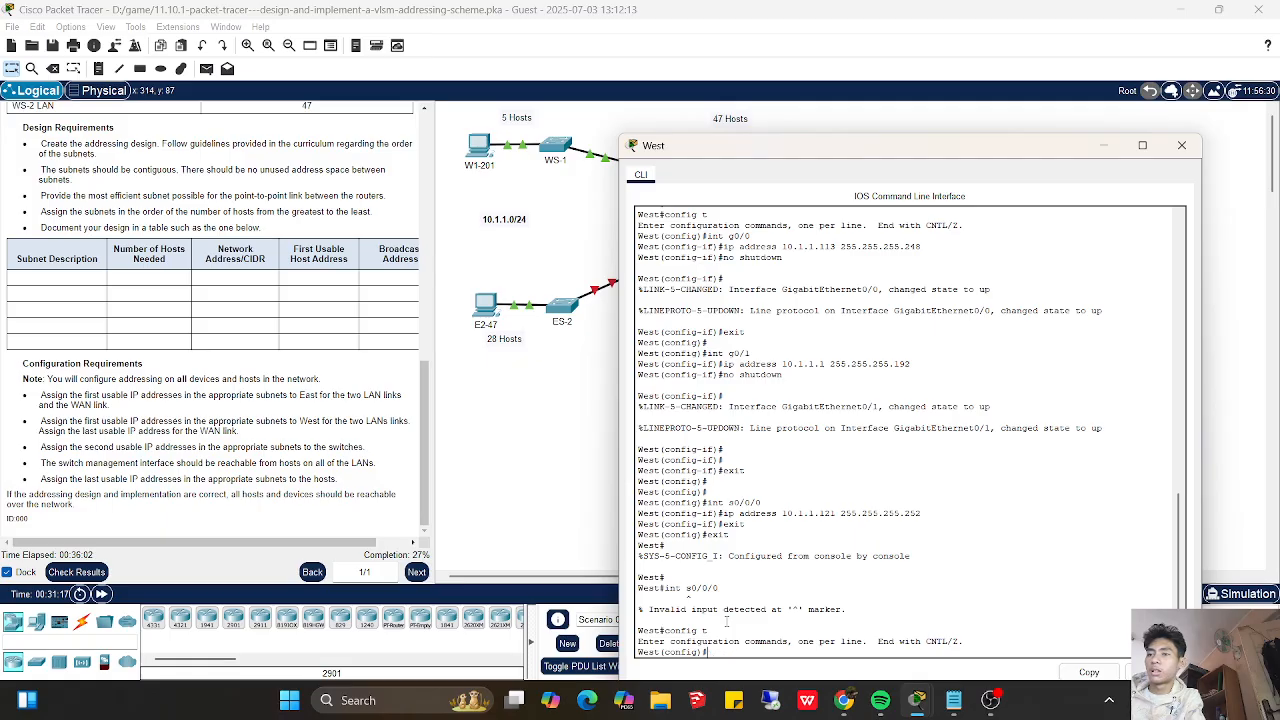
{"action": "type", "text": "t s0/0/0"}
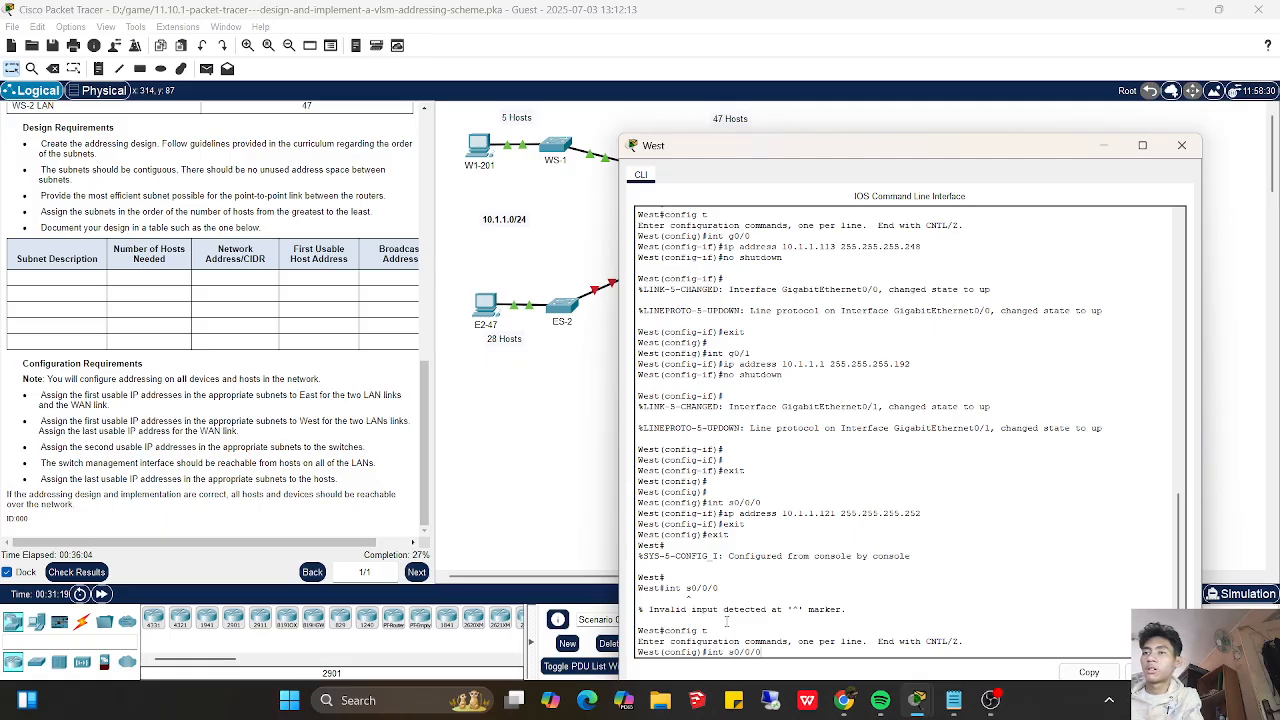
{"action": "key", "text": "Return"}
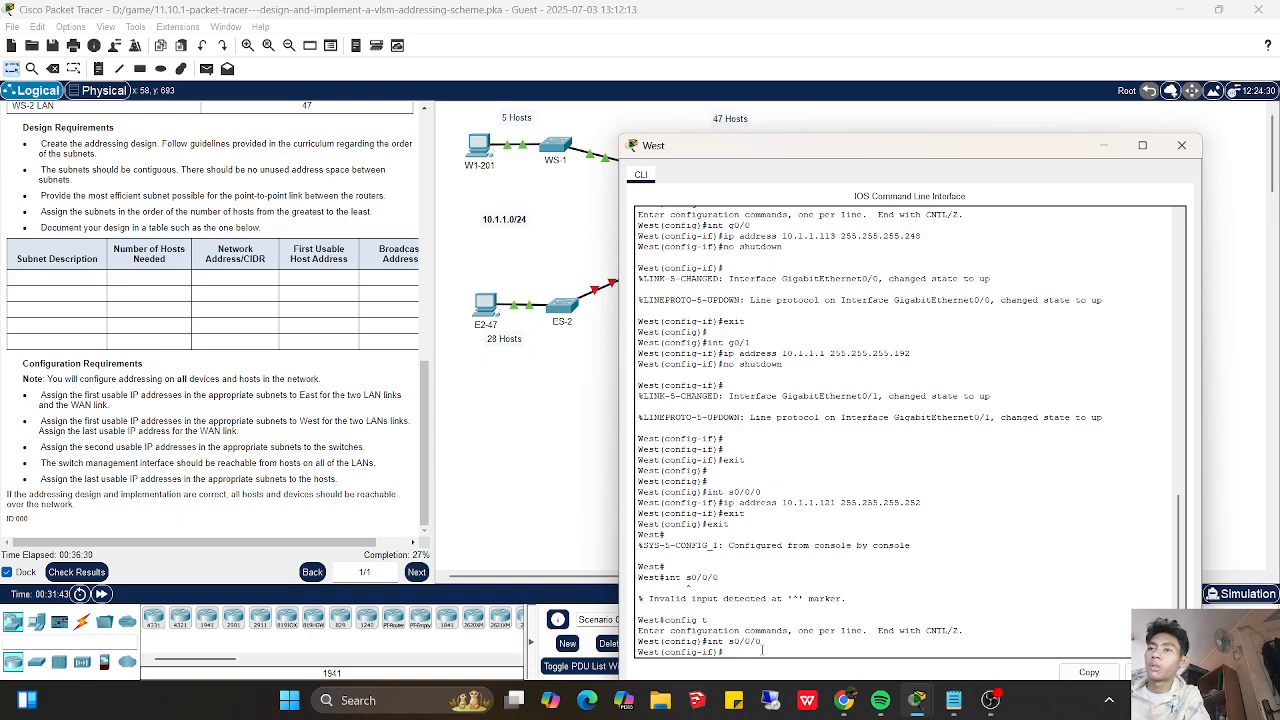
- Assign West's s0/0/0 interface the IP address 10.1.1.122 with subnet mask 255.255.255.252
{"action": "type", "text": "if)#"}
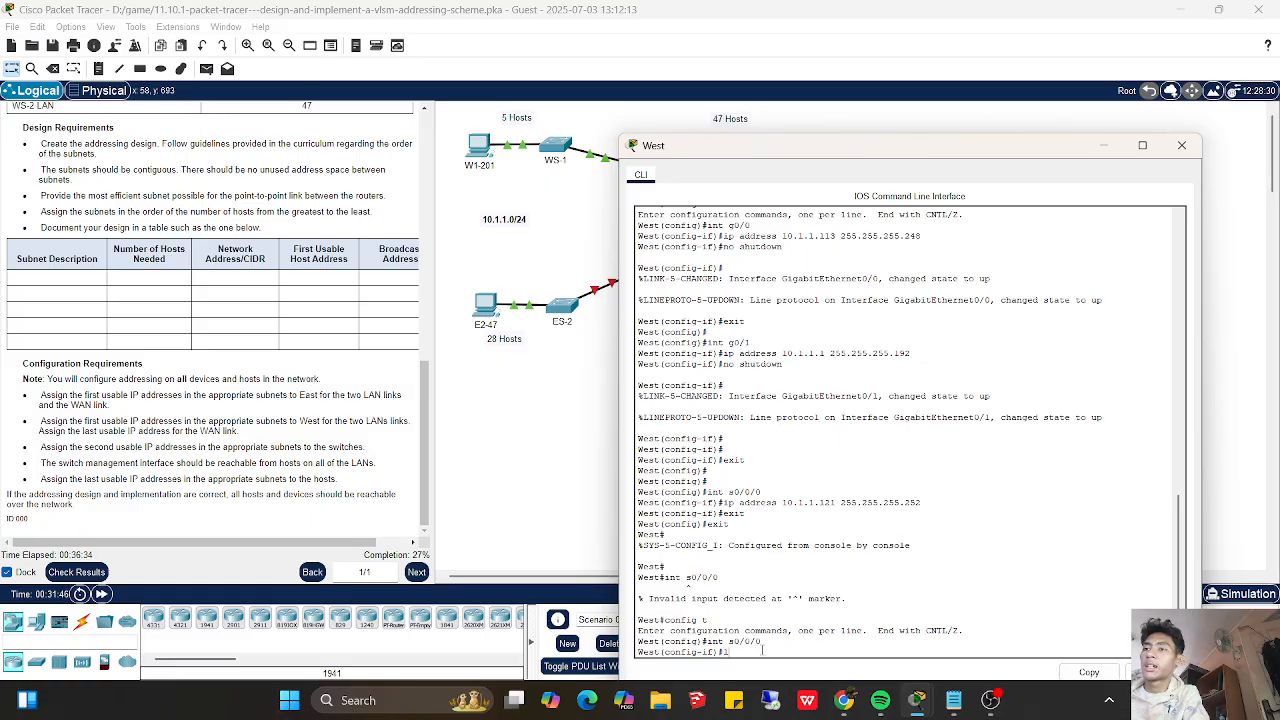
{"action": "type", "text": "ip addre"}
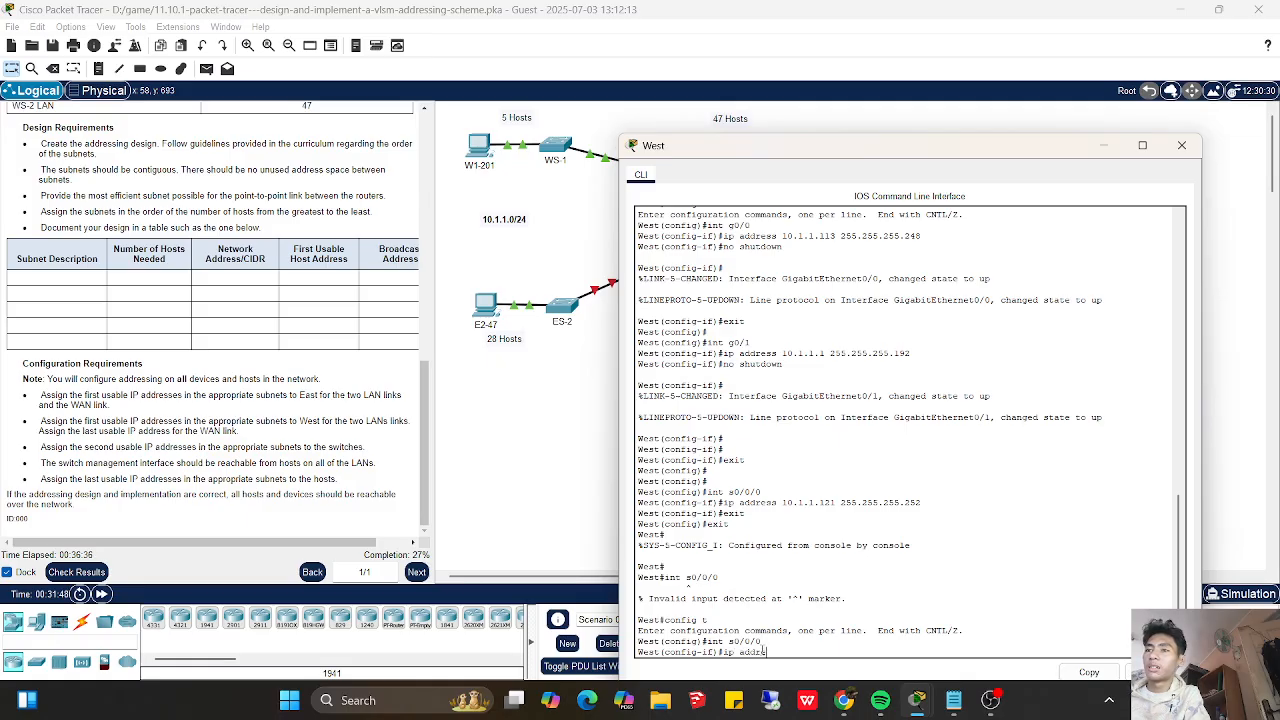
{"action": "type", "text": "ss 10"}
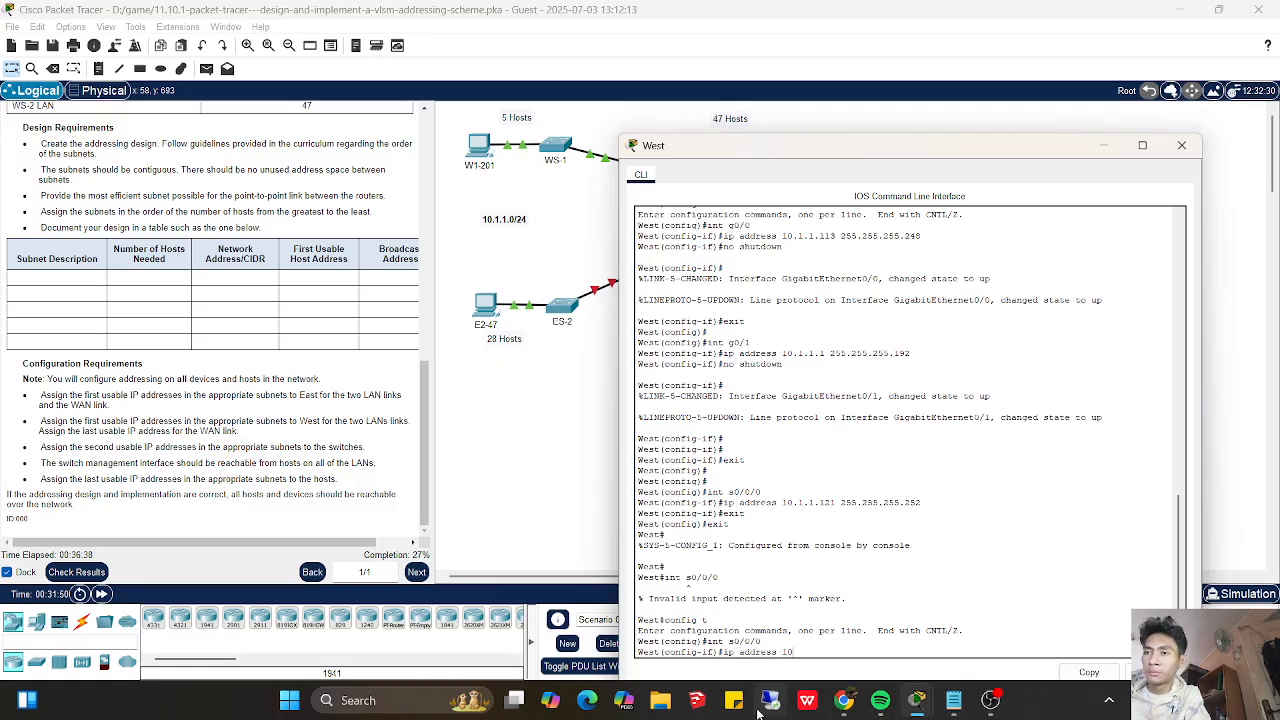
{"action": "type", "text": ".1.1"}
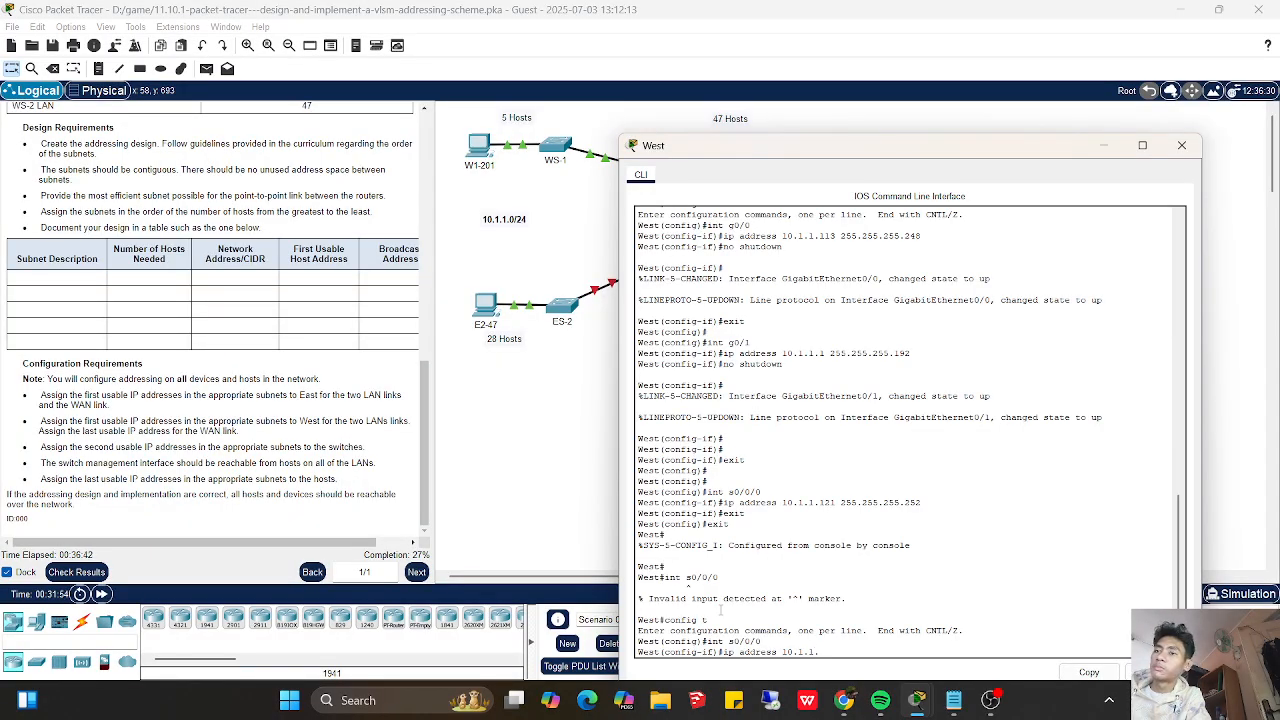
{"action": "type", "text": ".122 255.255.255"}
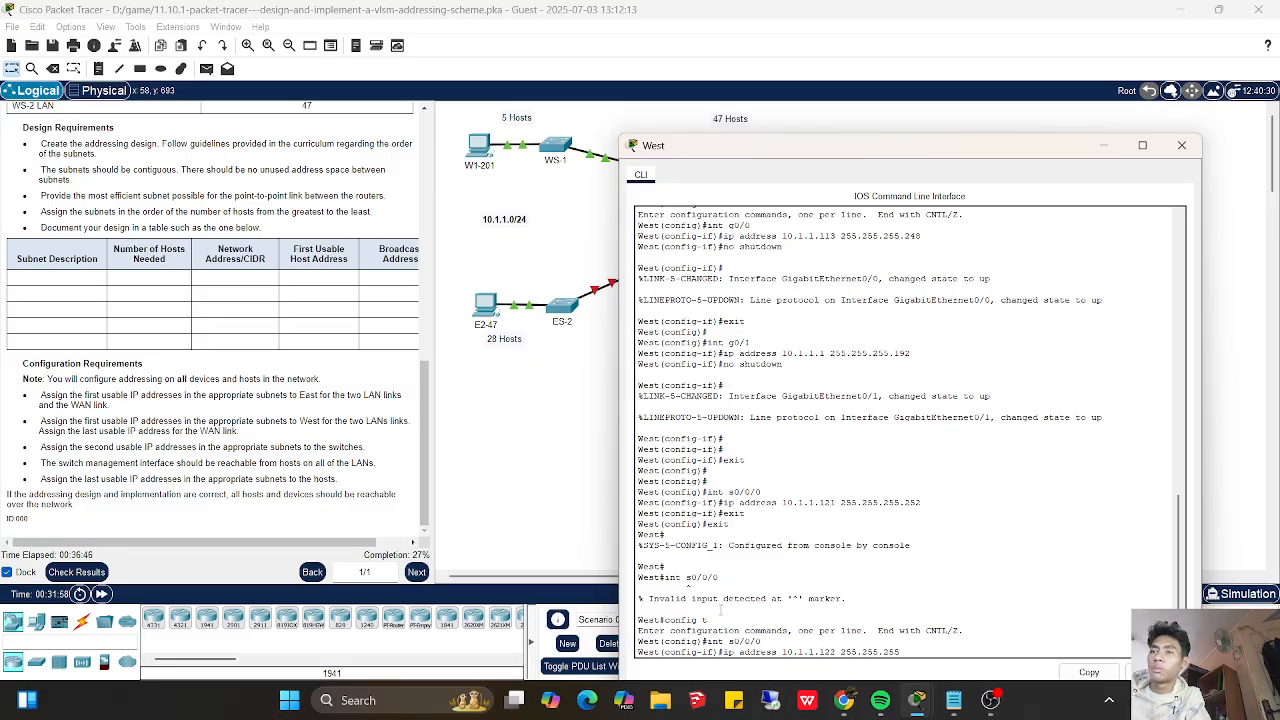
{"action": "type", "text": ".252"}
{"action": "key", "text": "Return"}
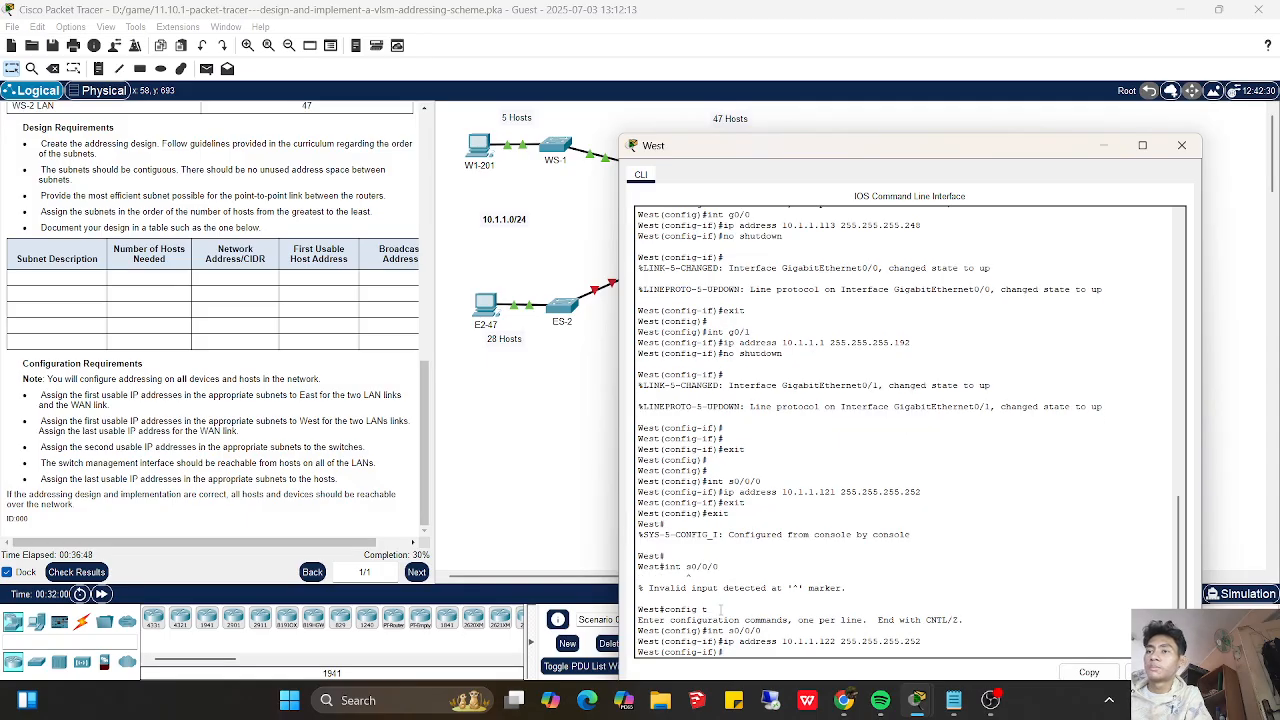
- Enable West's s0/0/0 interface with no shutdown and leave interface configuration mode
{"action": "type", "text": "no shutdown"}
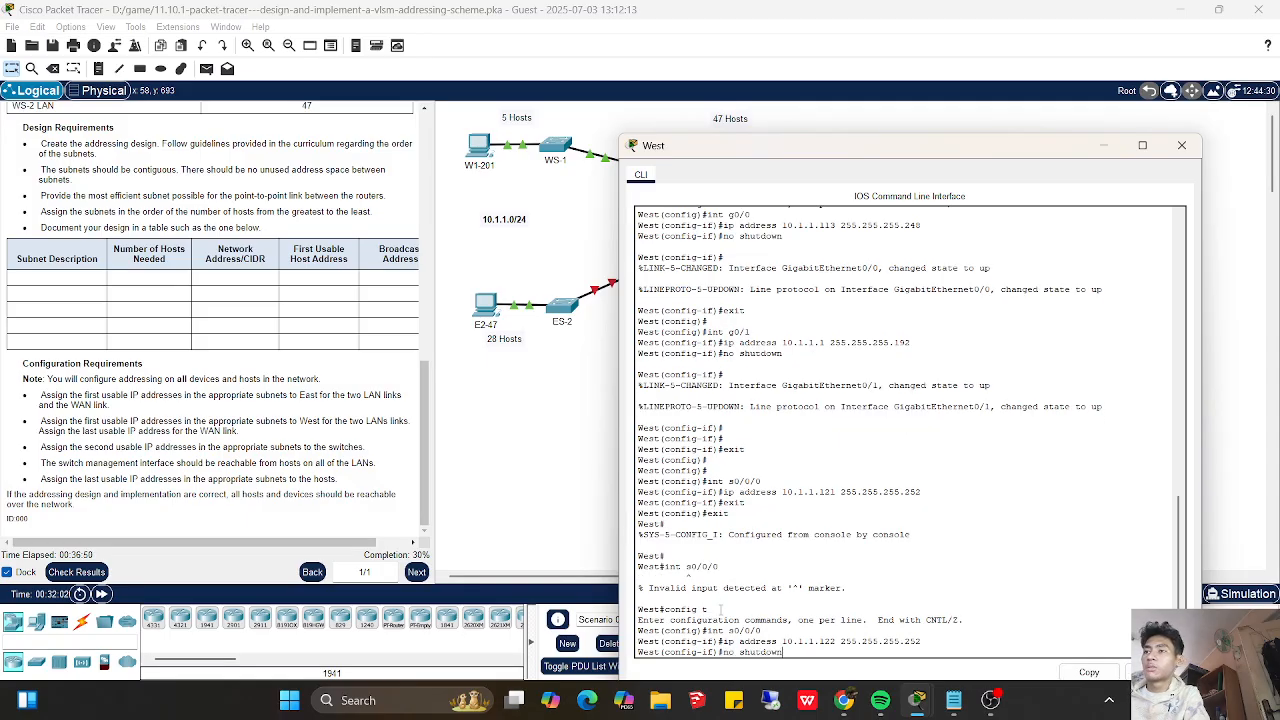
{"action": "key", "text": "Return"}
{"action": "key", "text": "Return"}
{"action": "key", "text": "Return"}
{"action": "type", "text": "exit"}
{"action": "key", "text": "Return"}
{"action": "key", "text": "Return"}
{"action": "key", "text": "Return"}
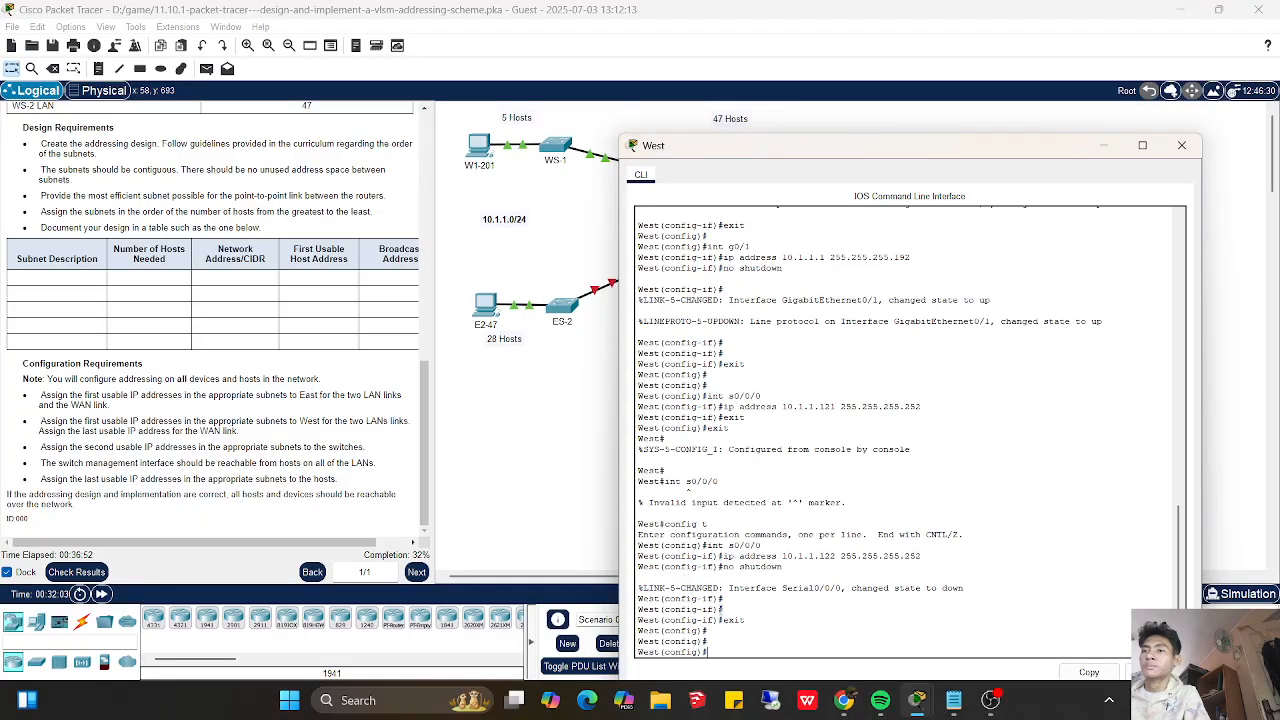
- Check the activity results again, reviewing West's Serial0/0/0 items and the items for the other devices
{"action": "left_click", "coordinate": [82, 573]}
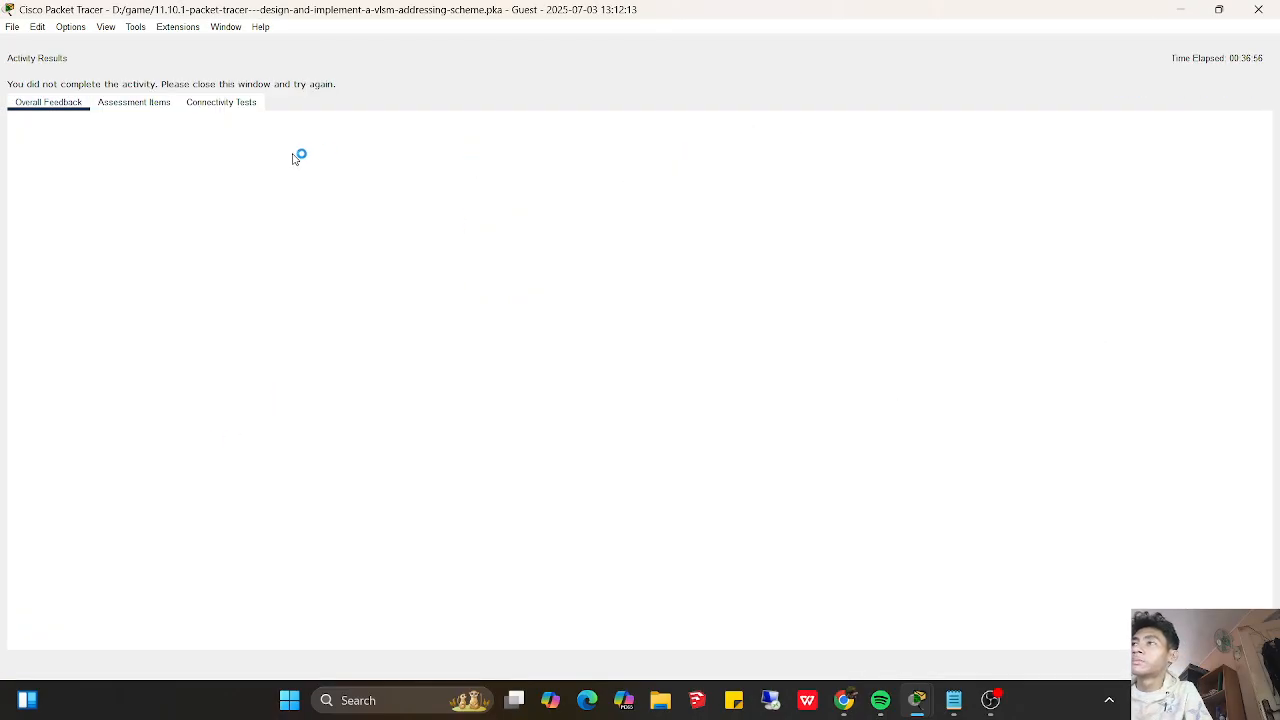
{"action": "left_click", "coordinate": [145, 104]}
{"action": "left_click_drag", "start_coordinate": [1023, 392], "coordinate": [1018, 640]}
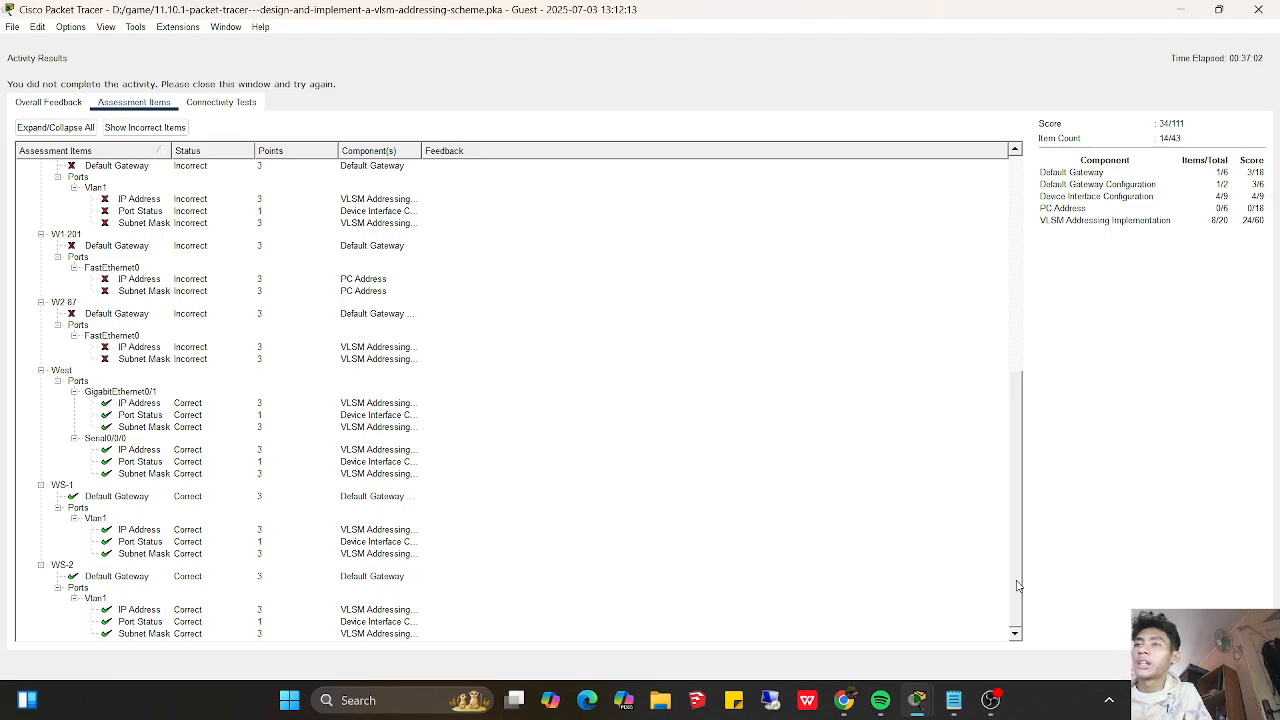
{"action": "left_click_drag", "start_coordinate": [1020, 584], "coordinate": [998, 500]}
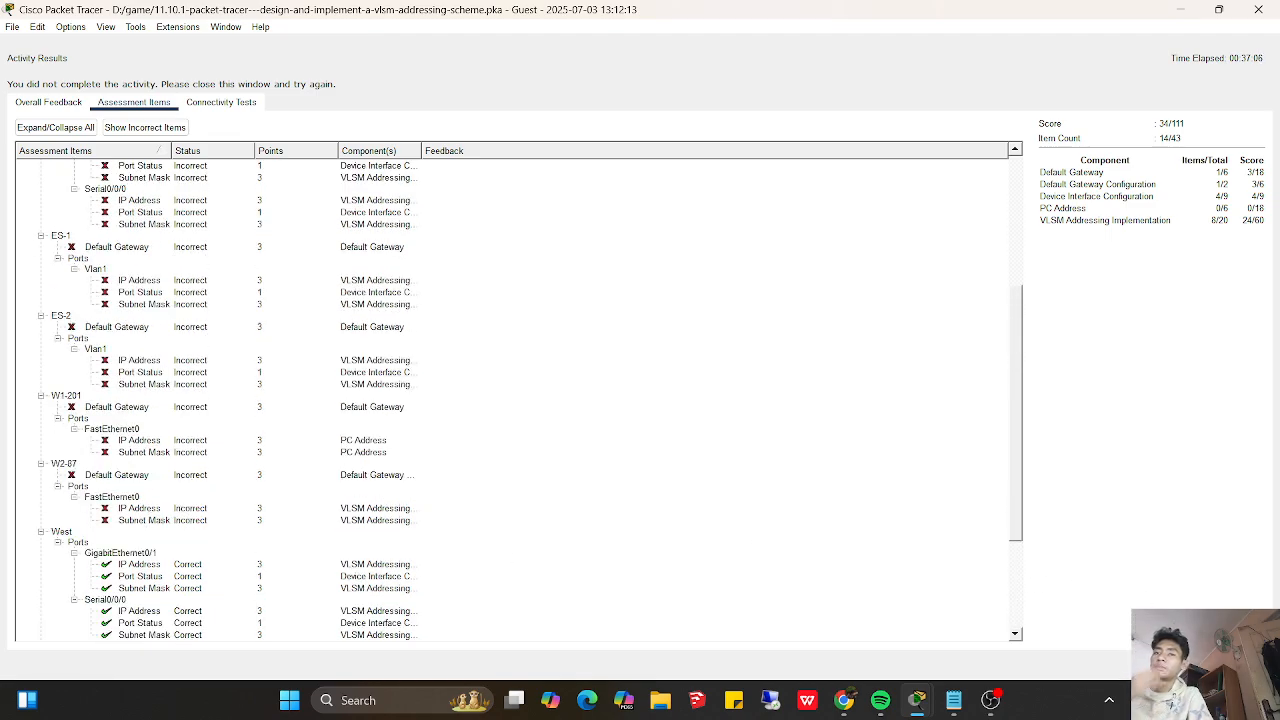
{"action": "left_click", "coordinate": [1240, 665]}
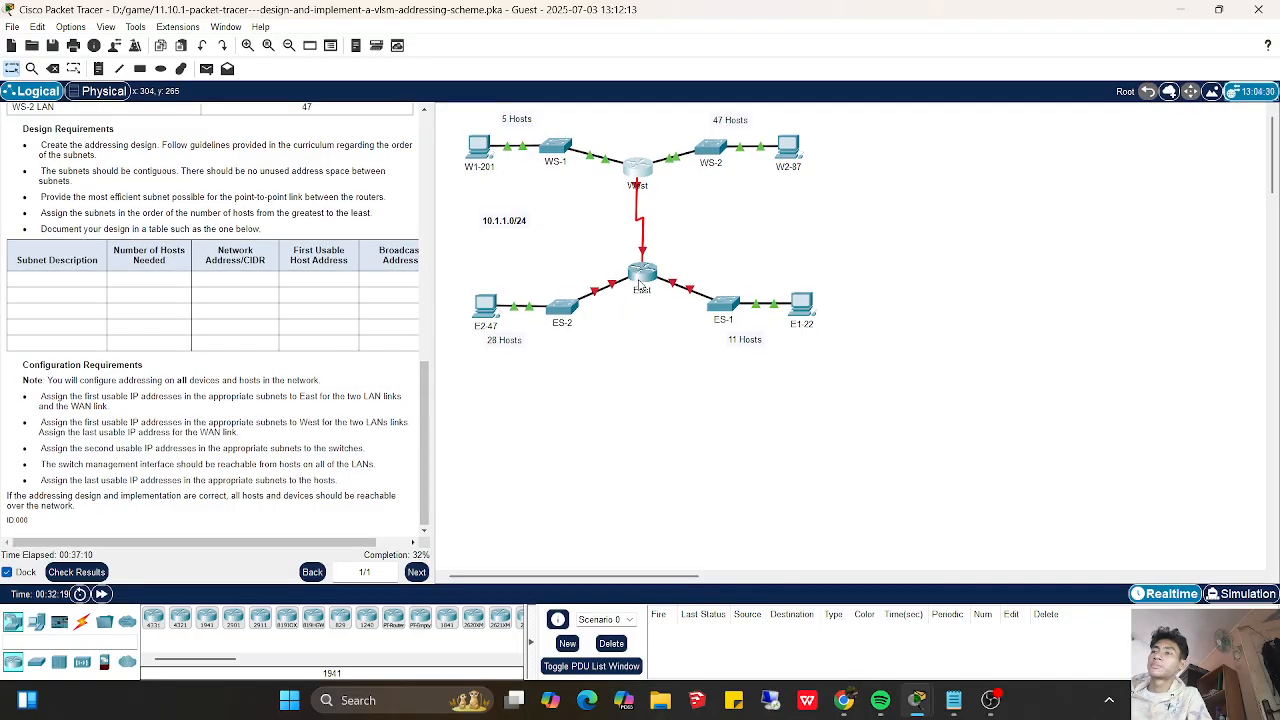
- Inspect the command-line consoles of ES-2, WS-1, West, WS-2 and East for their current configuration state
{"action": "left_click", "coordinate": [557, 312]}
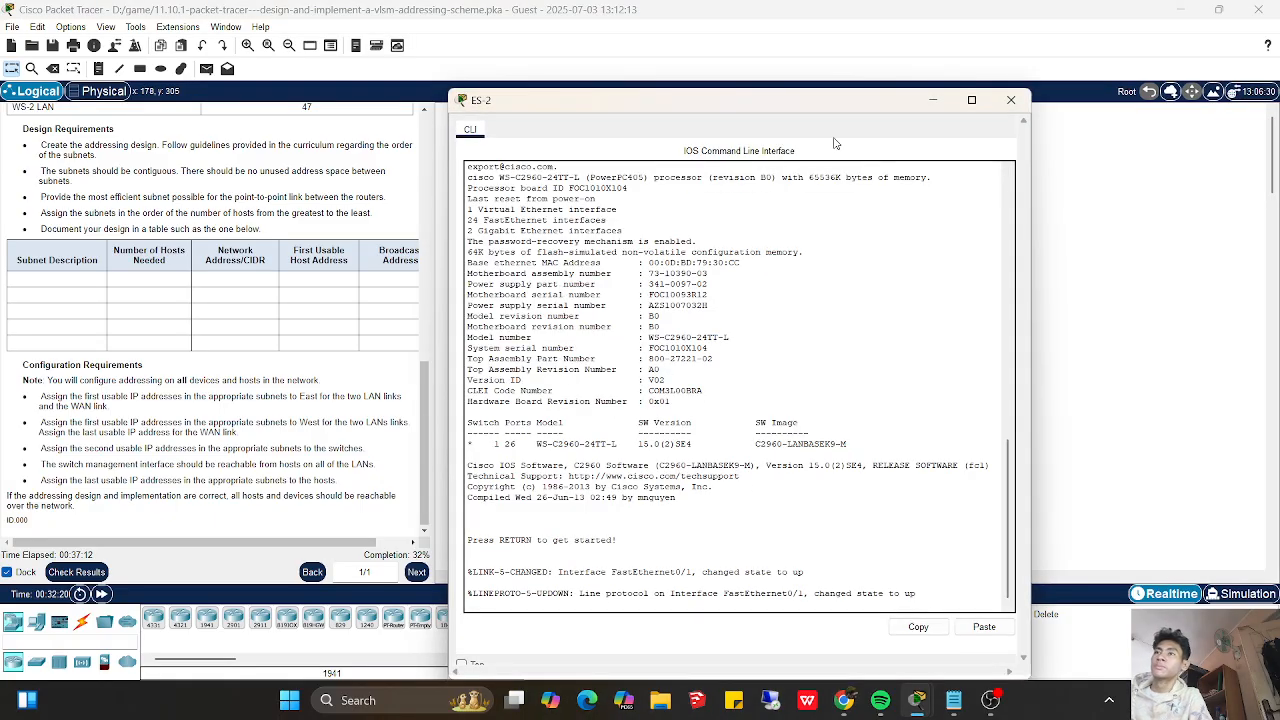
{"action": "left_click", "coordinate": [1011, 100]}
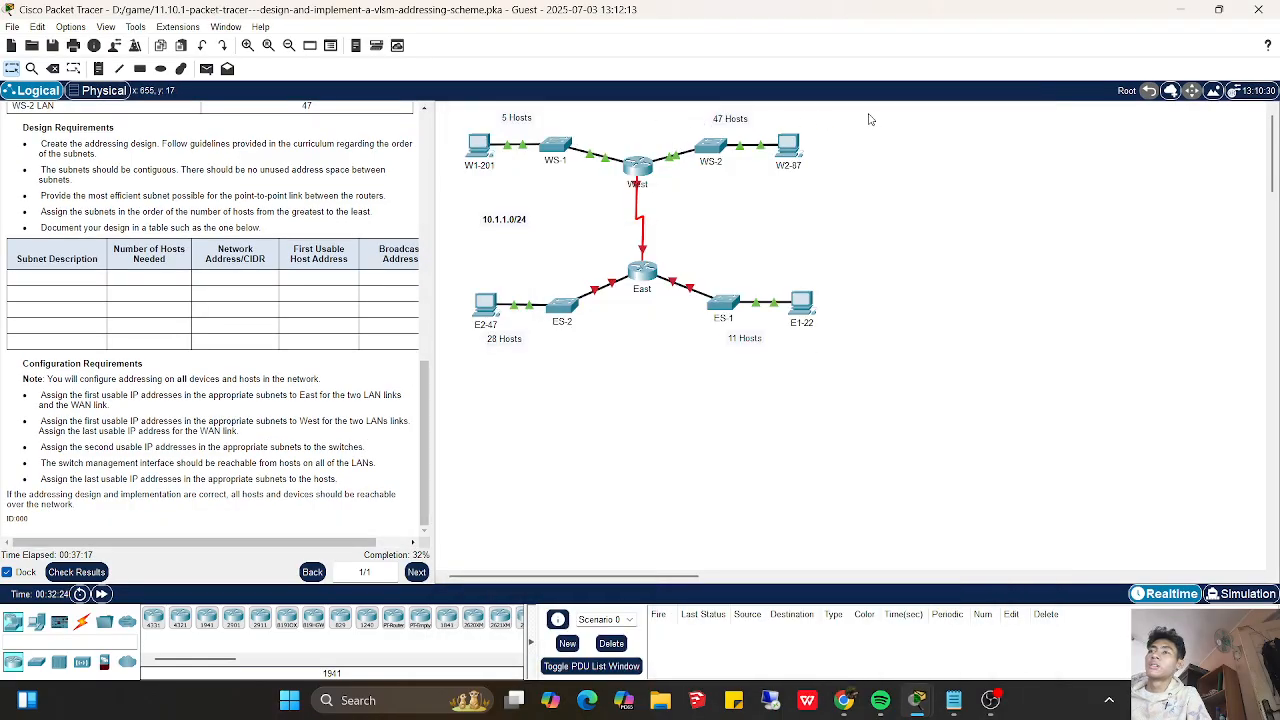
{"action": "left_click", "coordinate": [557, 148]}
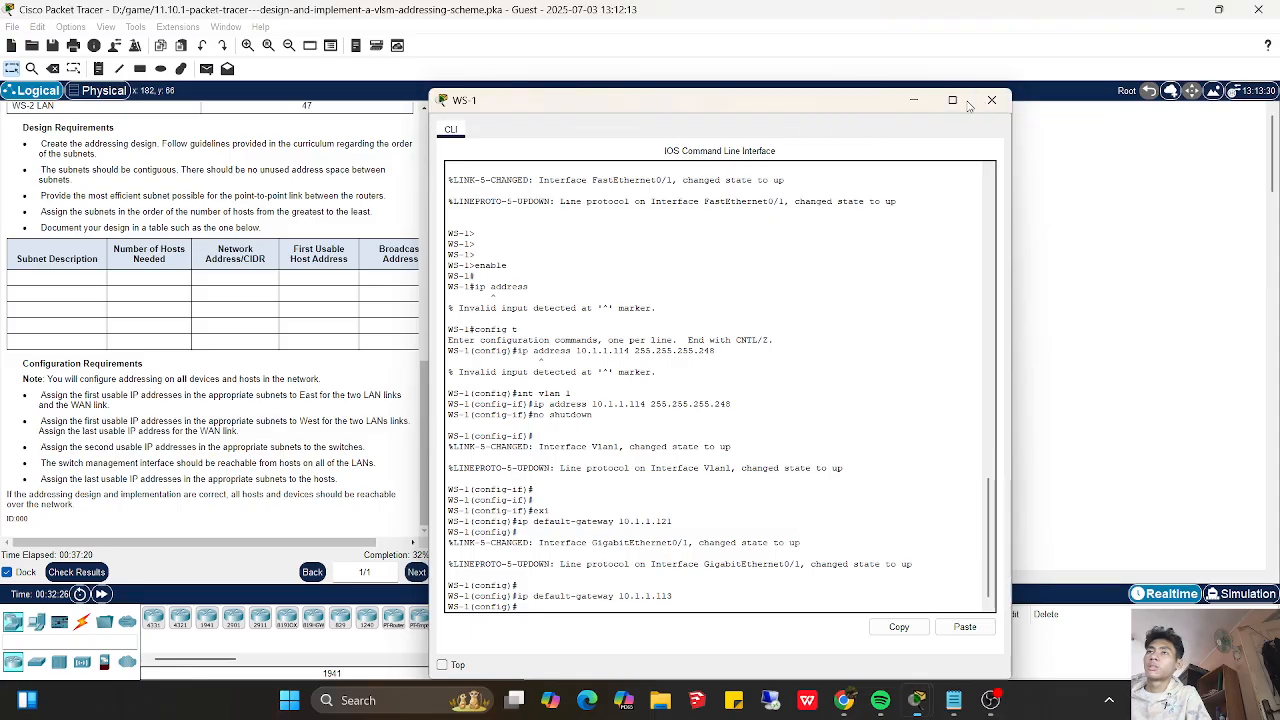
{"action": "left_click", "coordinate": [991, 100]}
{"action": "left_click", "coordinate": [640, 168]}
{"action": "left_click", "coordinate": [1181, 145]}
{"action": "left_click", "coordinate": [709, 147]}
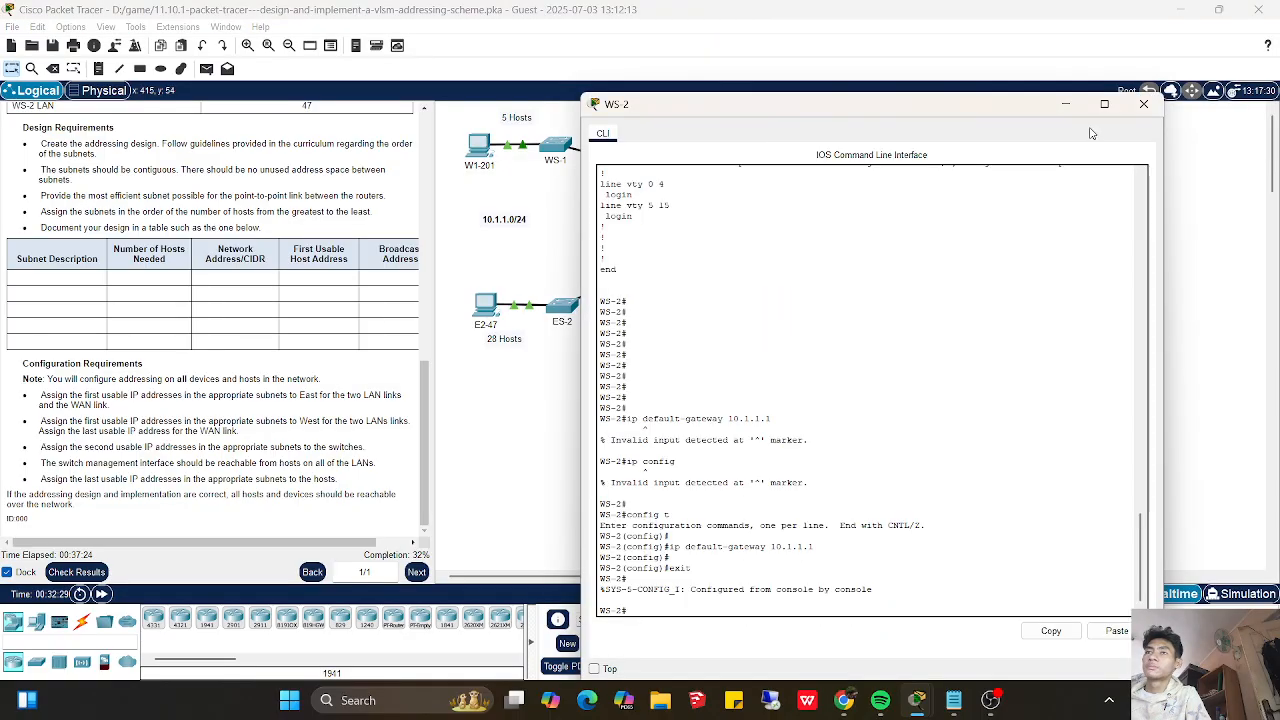
{"action": "left_click", "coordinate": [1158, 101]}
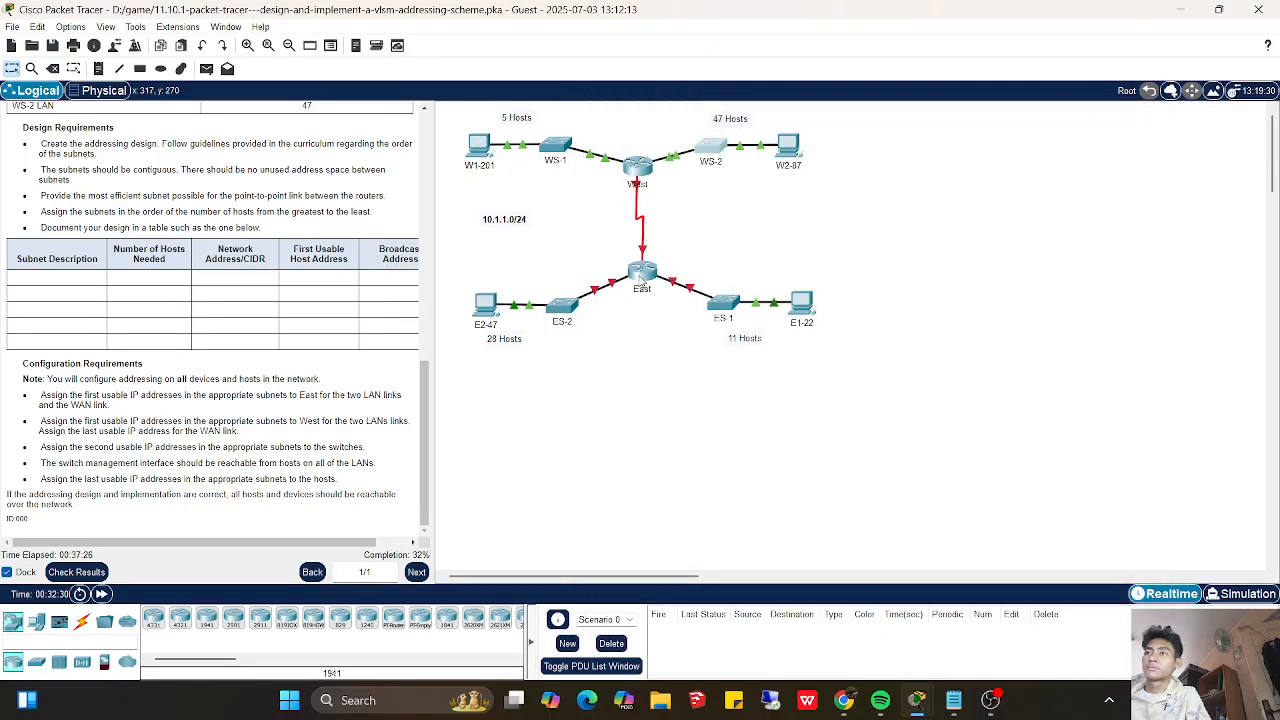
{"action": "mouse_move", "coordinate": [916, 700]}
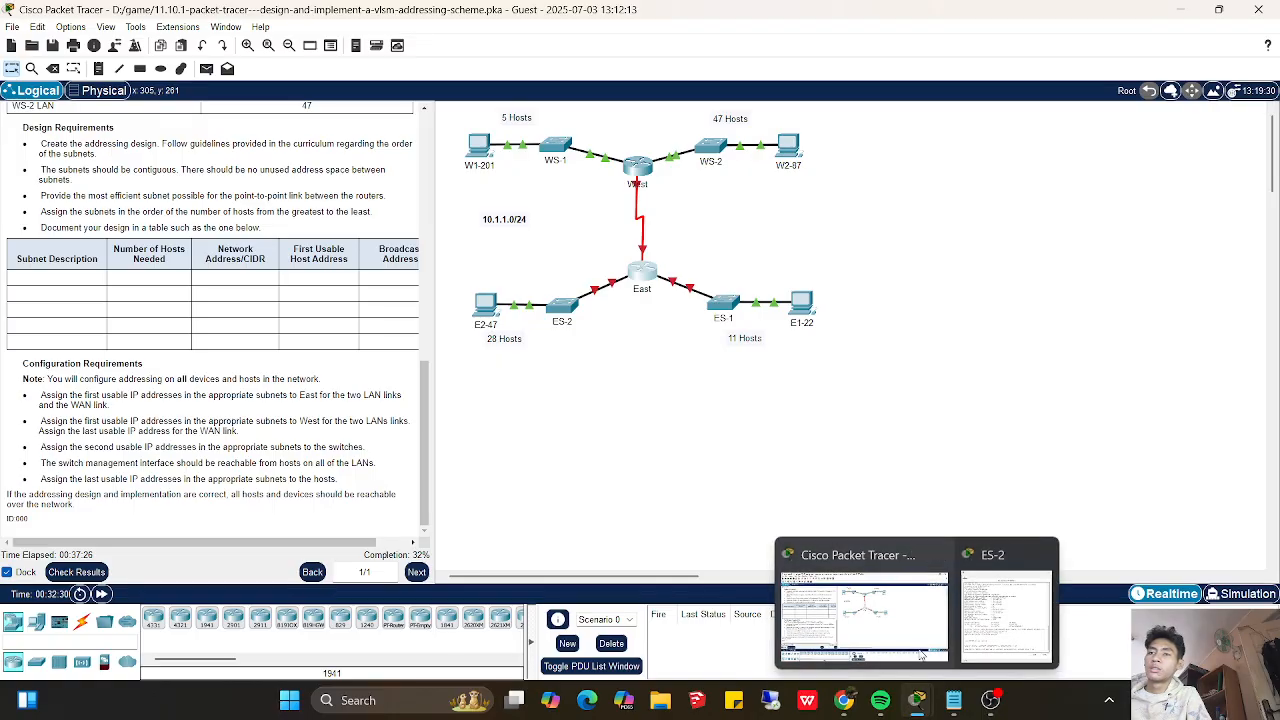
{"action": "left_click", "coordinate": [1058, 610]}
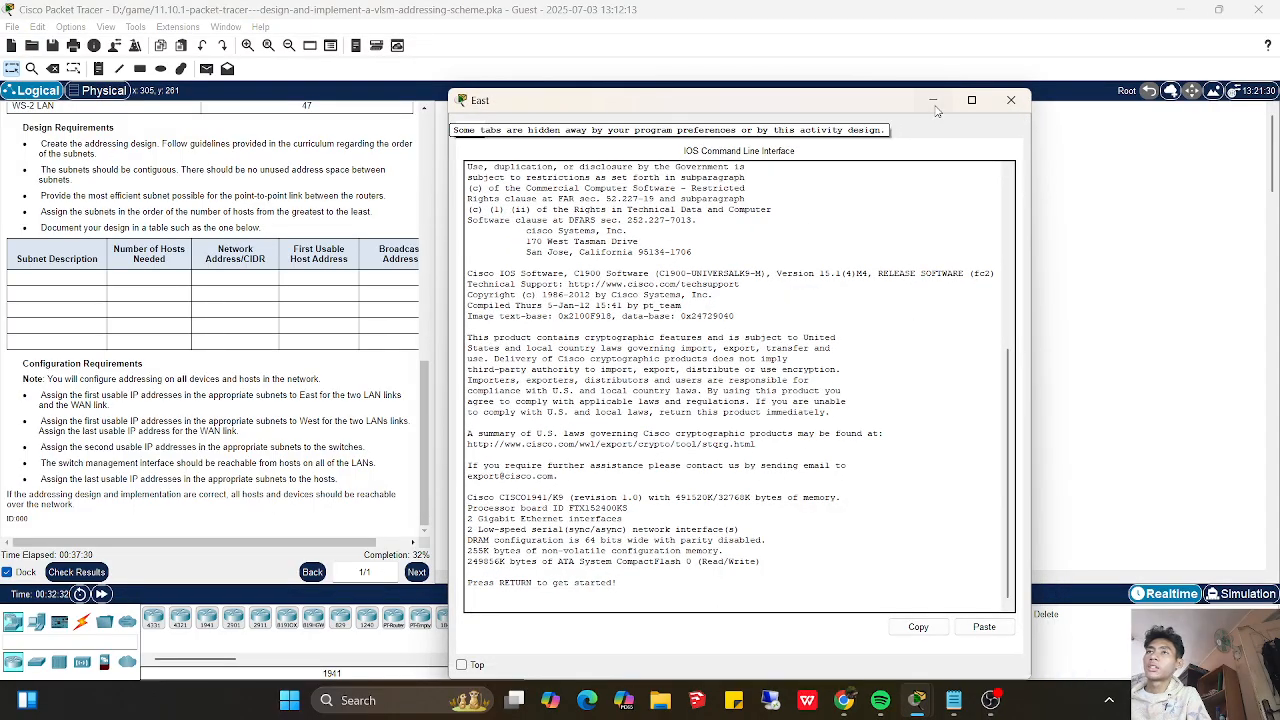
{"action": "left_click", "coordinate": [934, 101]}
- Open ES-2's console, enter privileged and global configuration mode, and select interface VLAN 1
{"action": "left_click", "coordinate": [562, 304]}
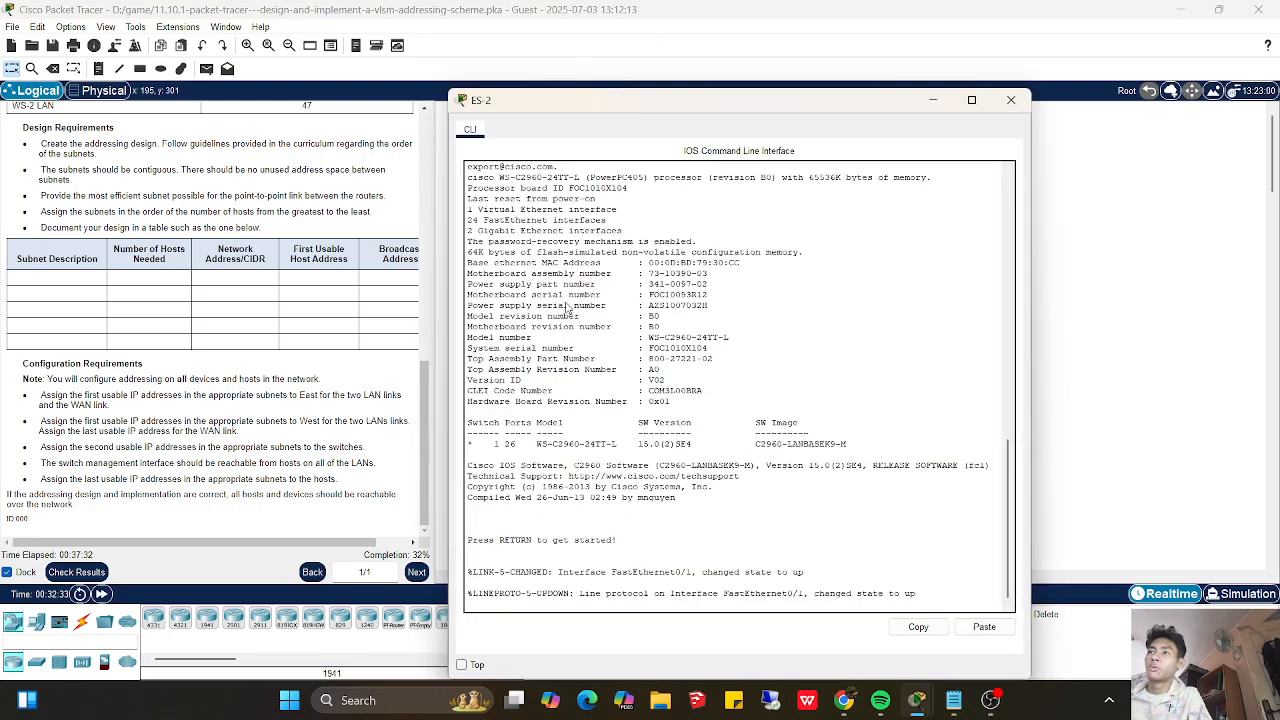
{"action": "key", "text": "Return"}
{"action": "key", "text": "Return"}
{"action": "type", "text": "enable"}
{"action": "key", "text": "Return"}
{"action": "key", "text": "Return"}
{"action": "key", "text": "Return"}
{"action": "key", "text": "Return"}
{"action": "type", "text": "config t"}
{"action": "key", "text": "Return"}
{"action": "type", "text": "int vlan 1"}
{"action": "key", "text": "Return"}
- Start the ip address command on ES-2's VLAN 1 and arrange the Notepad addressing notes beside the console
{"action": "type", "text": "ip address"}
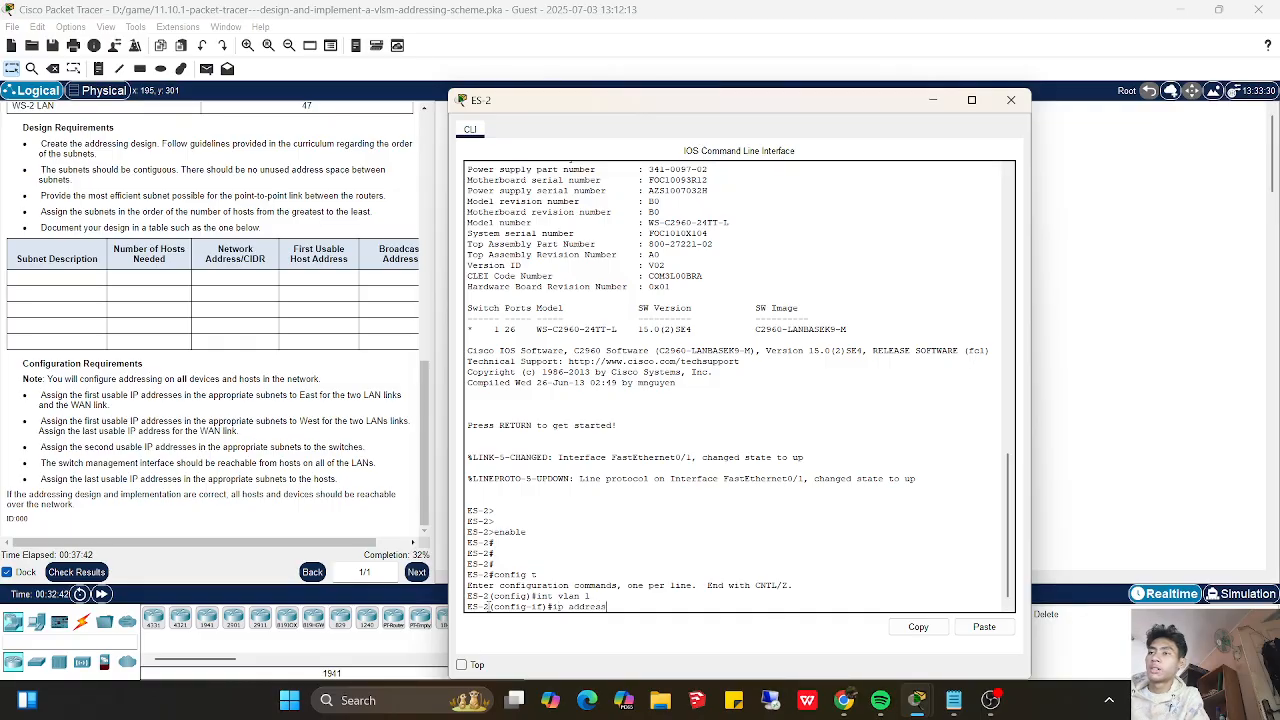
{"action": "left_click", "coordinate": [953, 700]}
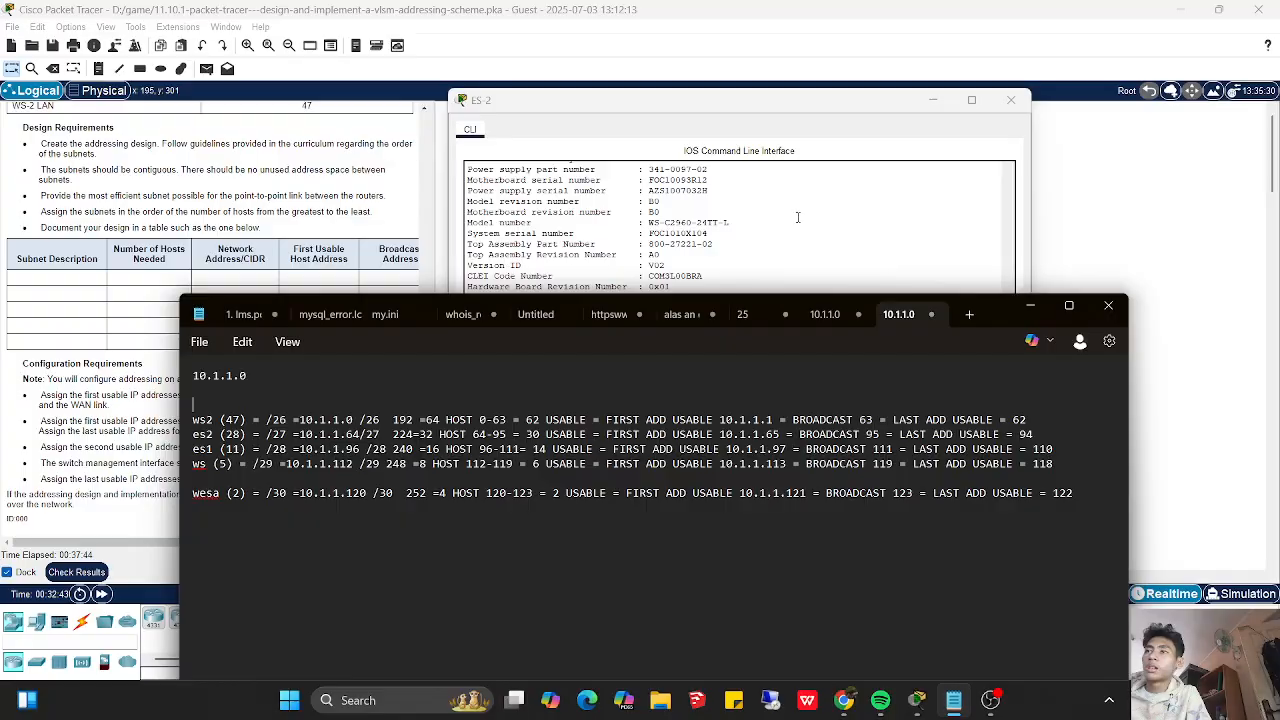
{"action": "left_click", "coordinate": [723, 116]}
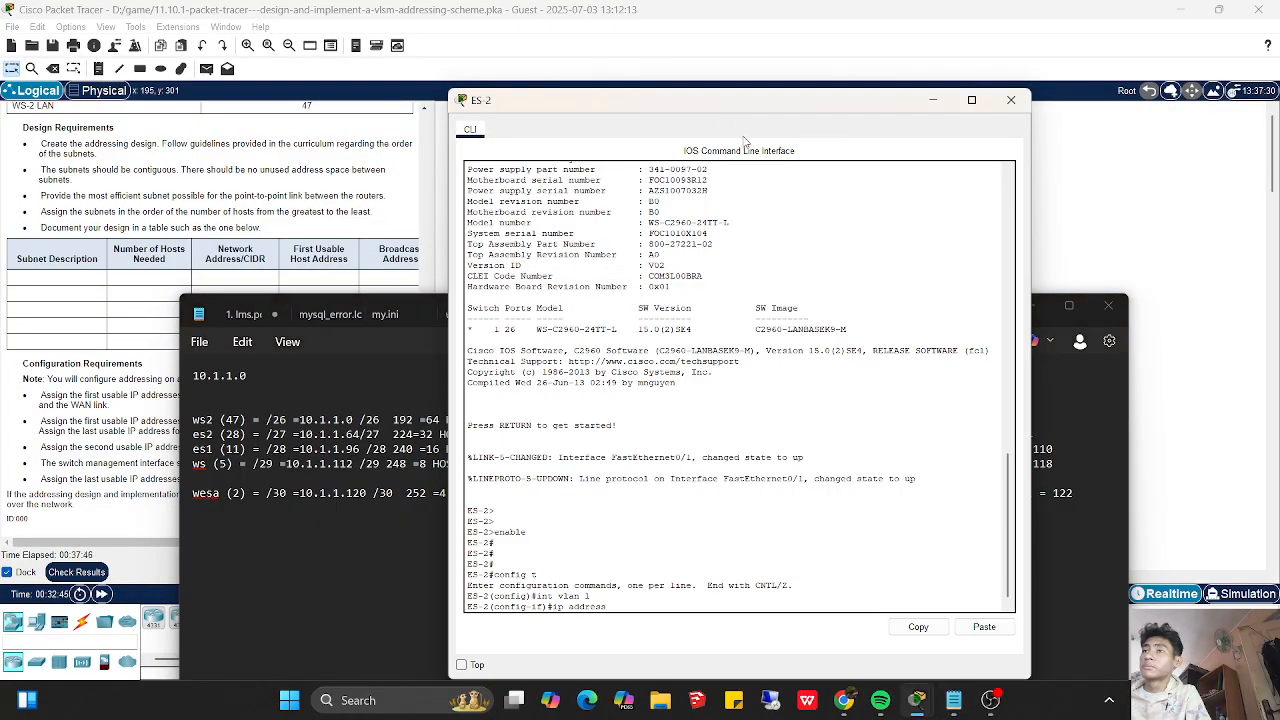
{"action": "left_click_drag", "start_coordinate": [717, 105], "coordinate": [930, 187]}
{"action": "left_click", "coordinate": [556, 591]}
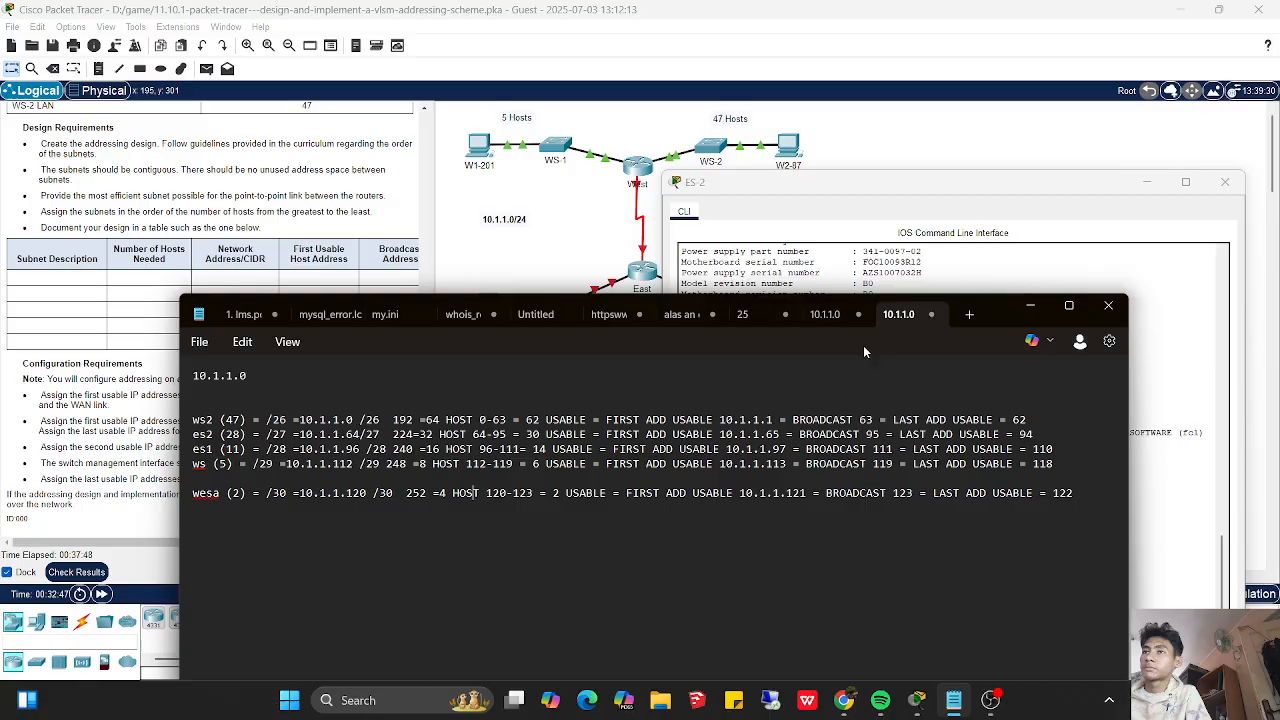
{"action": "left_click_drag", "start_coordinate": [997, 310], "coordinate": [843, 255]}
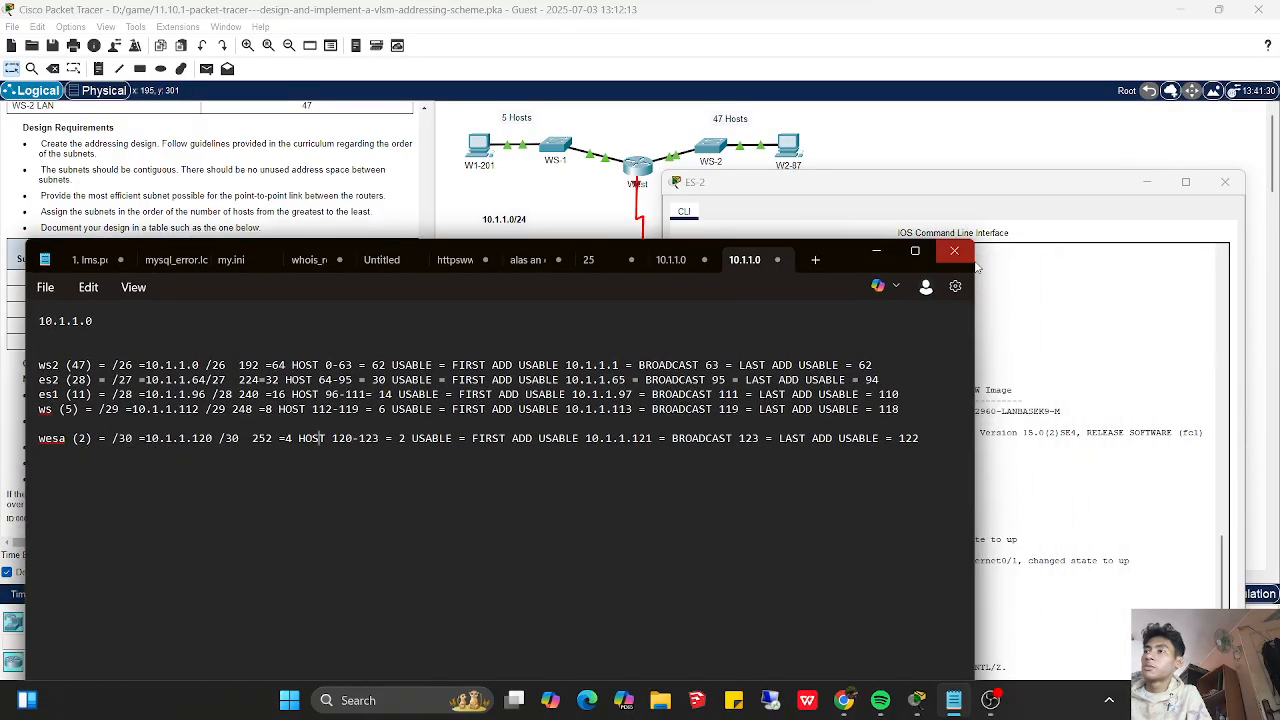
{"action": "left_click", "coordinate": [1077, 190]}
{"action": "left_click_drag", "start_coordinate": [1077, 190], "coordinate": [1064, 120]}
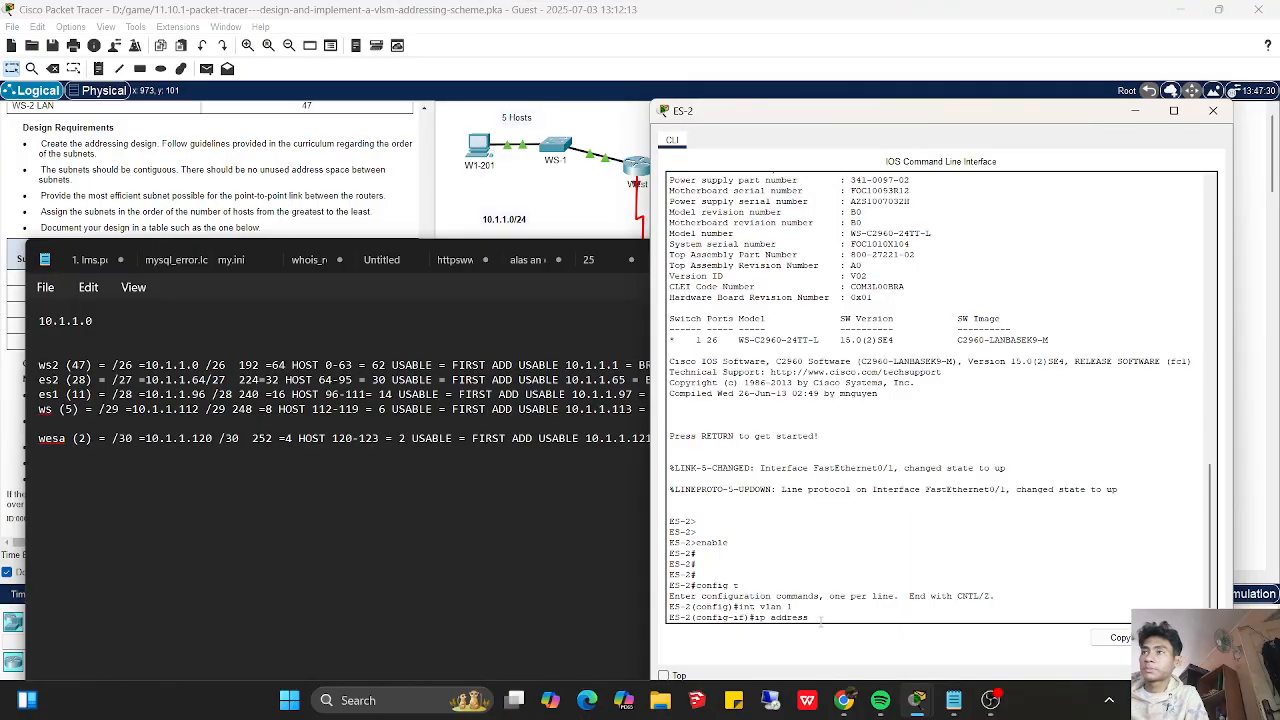
- Assign ES-2's VLAN 1 interface the IP address 10.1.1.66 with subnet mask 255.255.255.224
{"action": "type", "text": "10.1.1.65"}
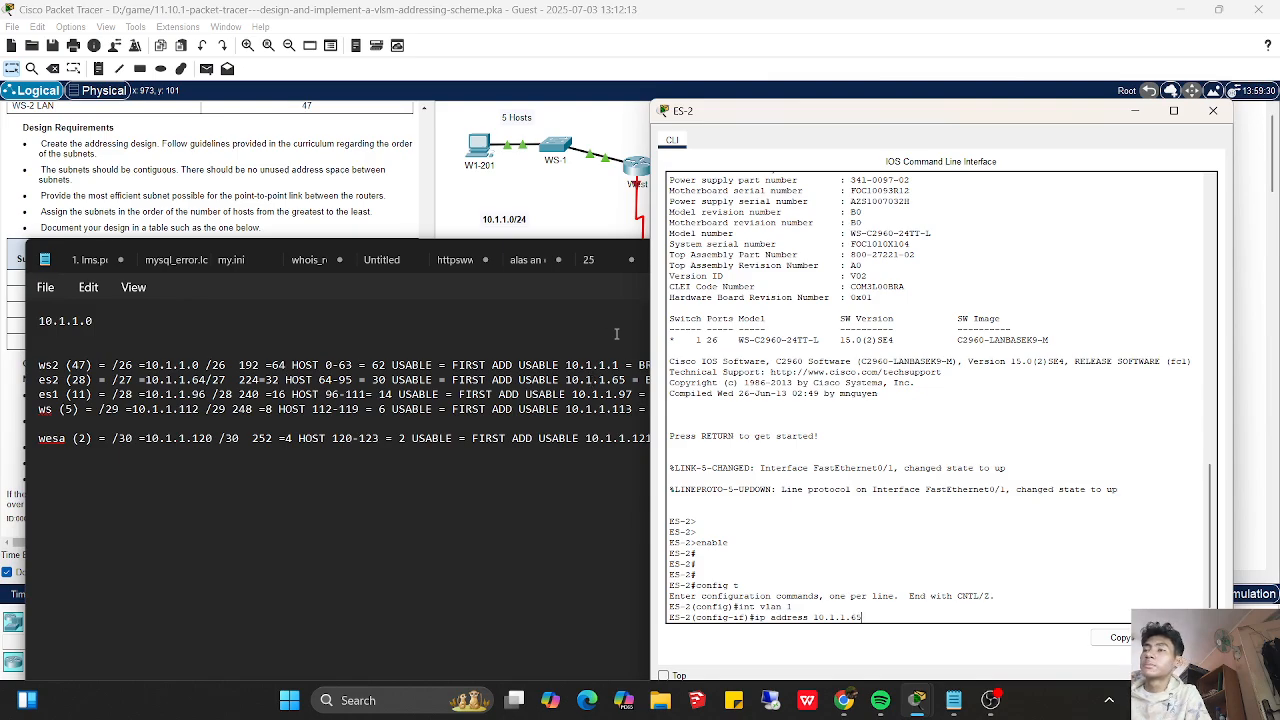
{"action": "key", "text": "BackSpace"}
{"action": "key", "text": "BackSpace"}
{"action": "type", "text": "66"}
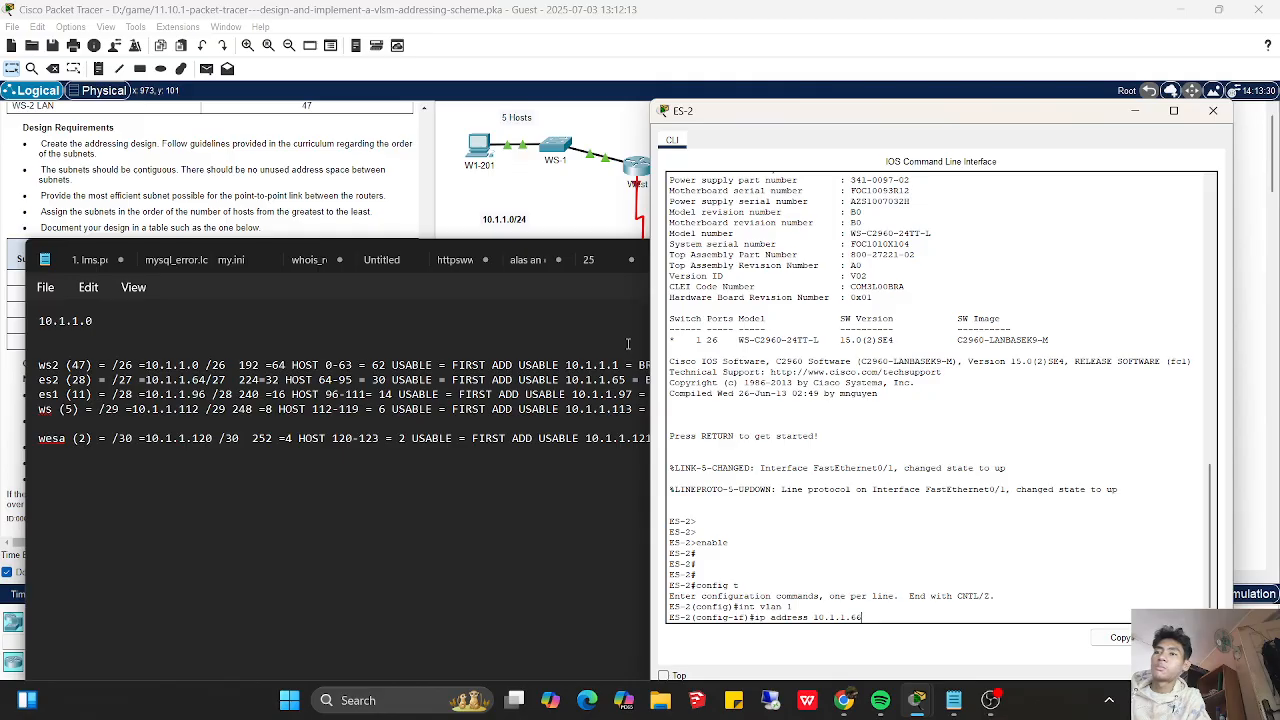
{"action": "type", "text": "255.255.255"}
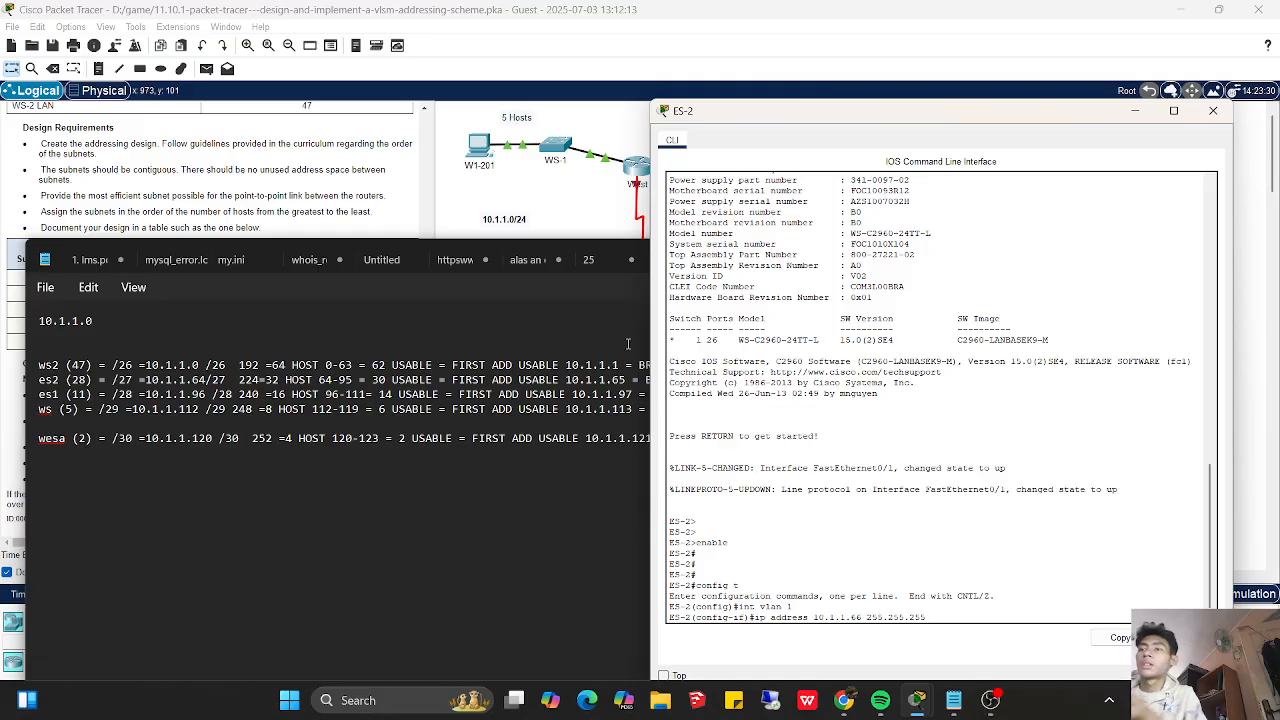
{"action": "type", "text": ".224"}
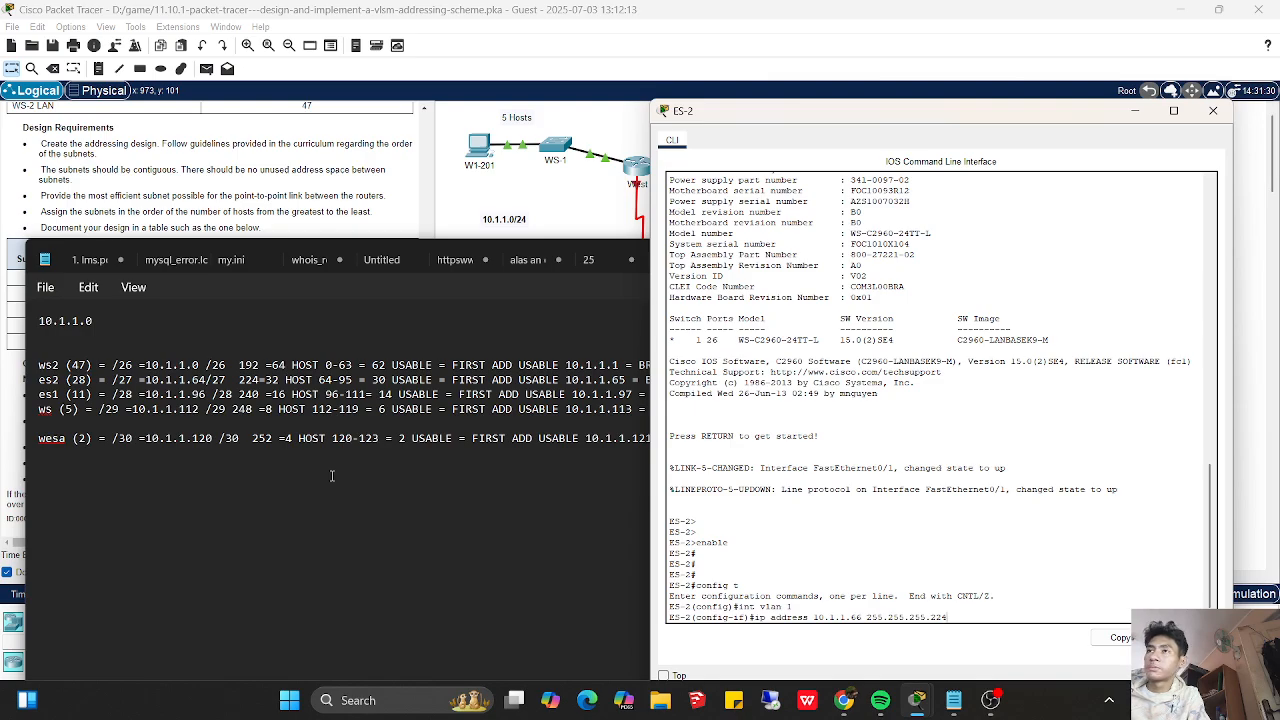
{"action": "key", "text": "Return"}
- Enable ES-2's VLAN 1 interface with no shutdown and leave interface configuration mode
{"action": "type", "text": "no shutdow"}
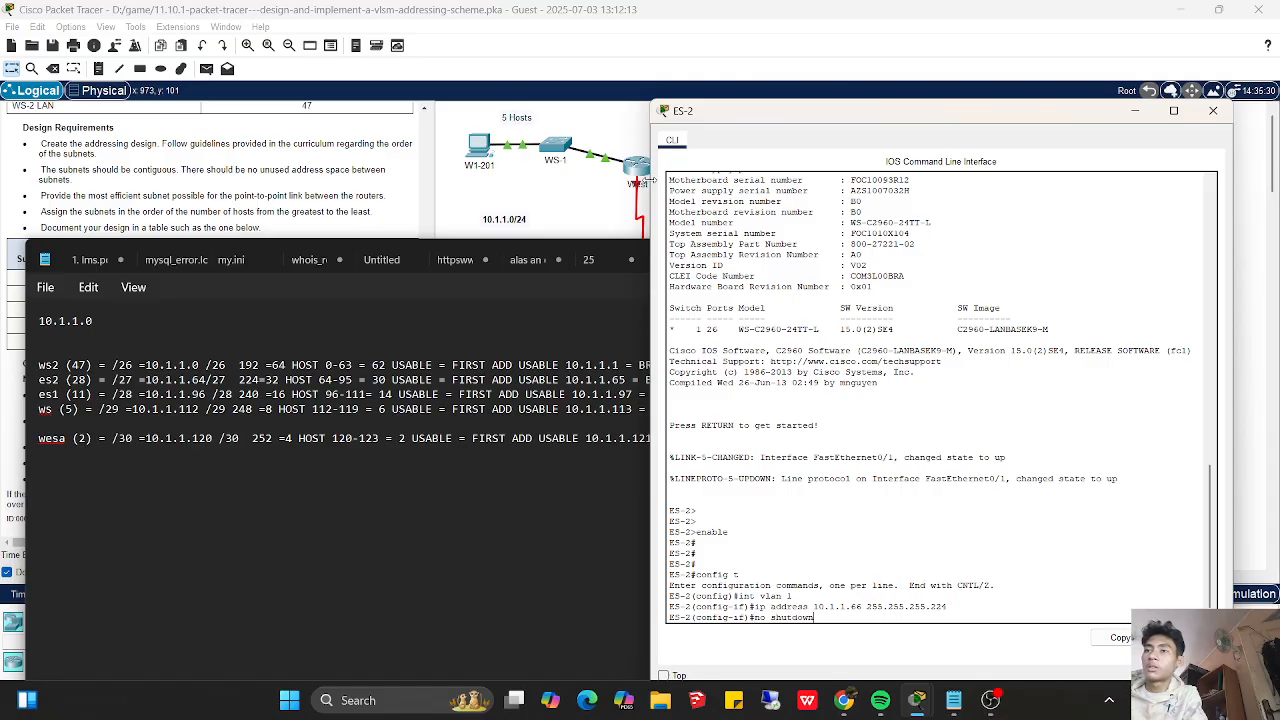
{"action": "type", "text": "n"}
{"action": "key", "text": "Return"}
{"action": "key", "text": "Return"}
{"action": "key", "text": "Return"}
{"action": "key", "text": "Return"}
{"action": "key", "text": "Return"}
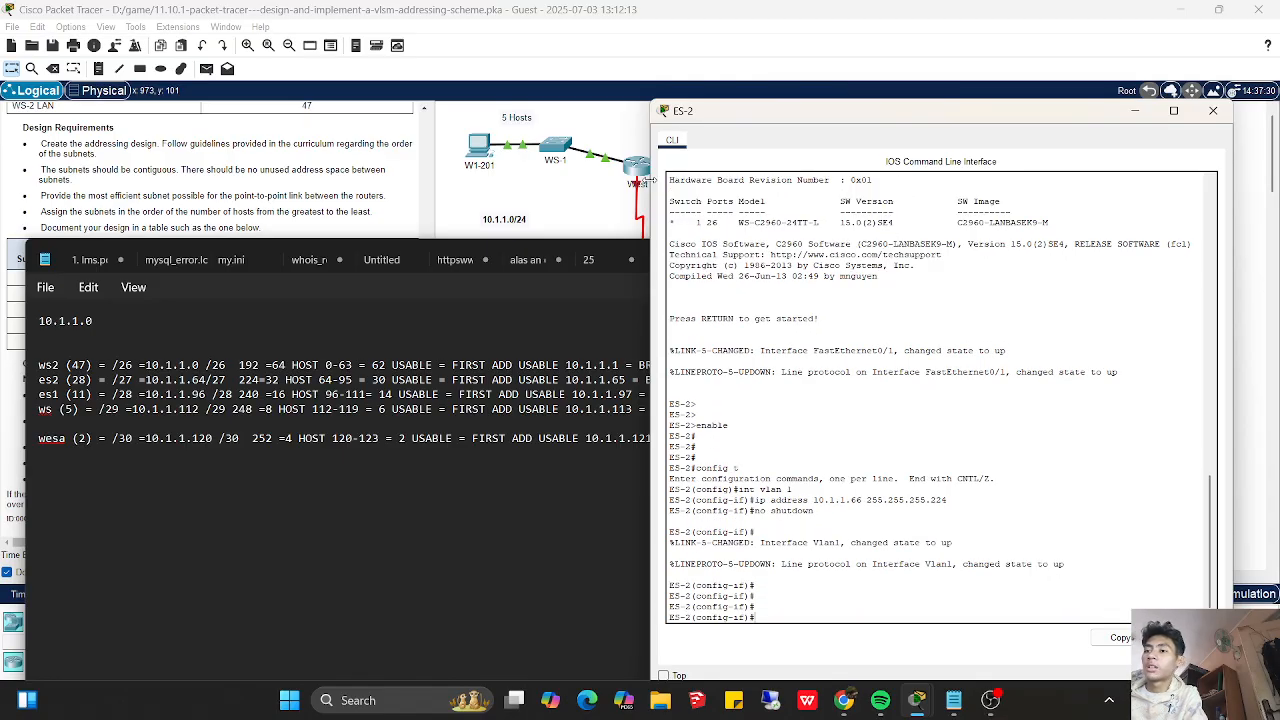
{"action": "type", "text": "exit"}
{"action": "key", "text": "Return"}
{"action": "key", "text": "Return"}
- Set ES-2's default gateway to 10.1.1.65
{"action": "type", "text": "ip default-gateway"}
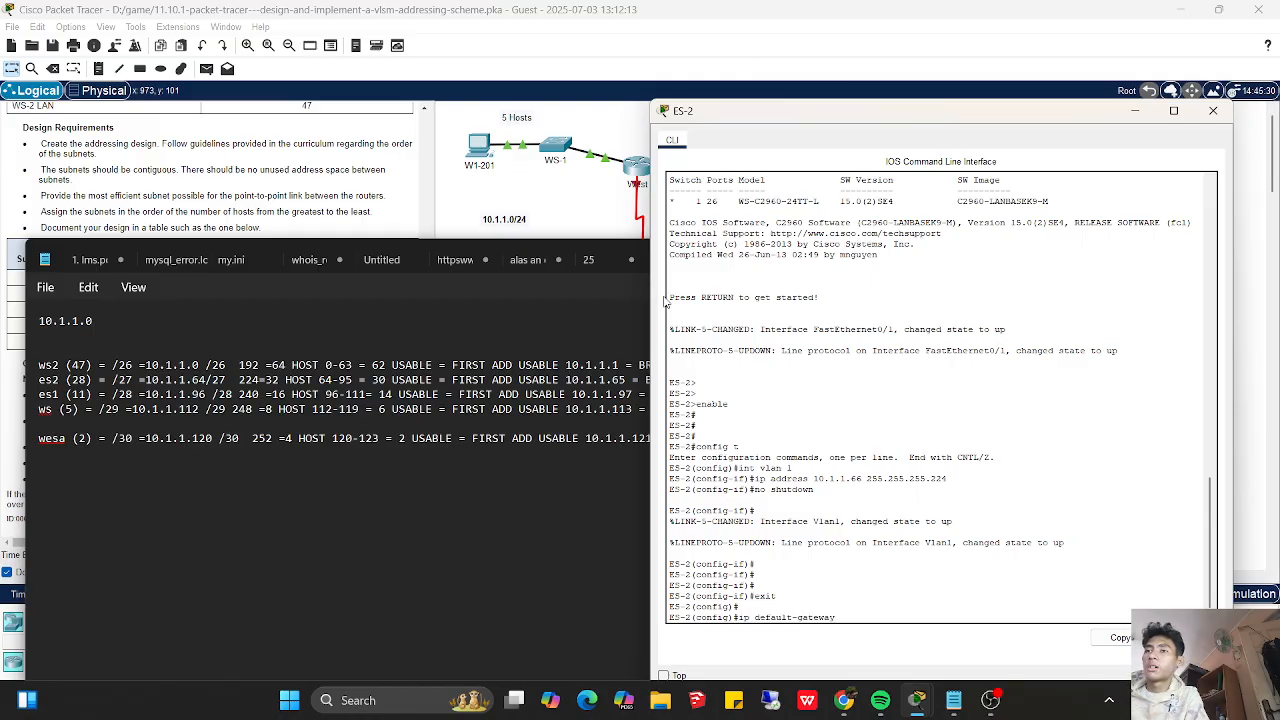
{"action": "type", "text": " 10.1.1.65"}
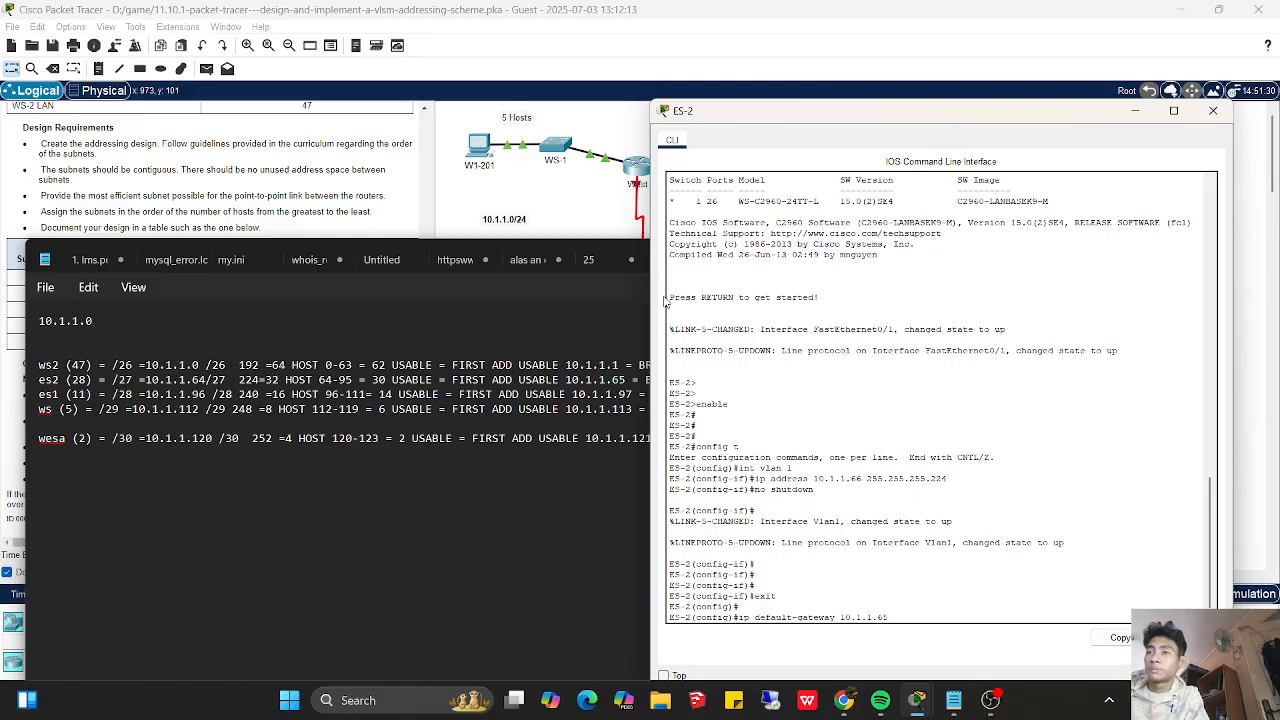
{"action": "key", "text": "Return"}
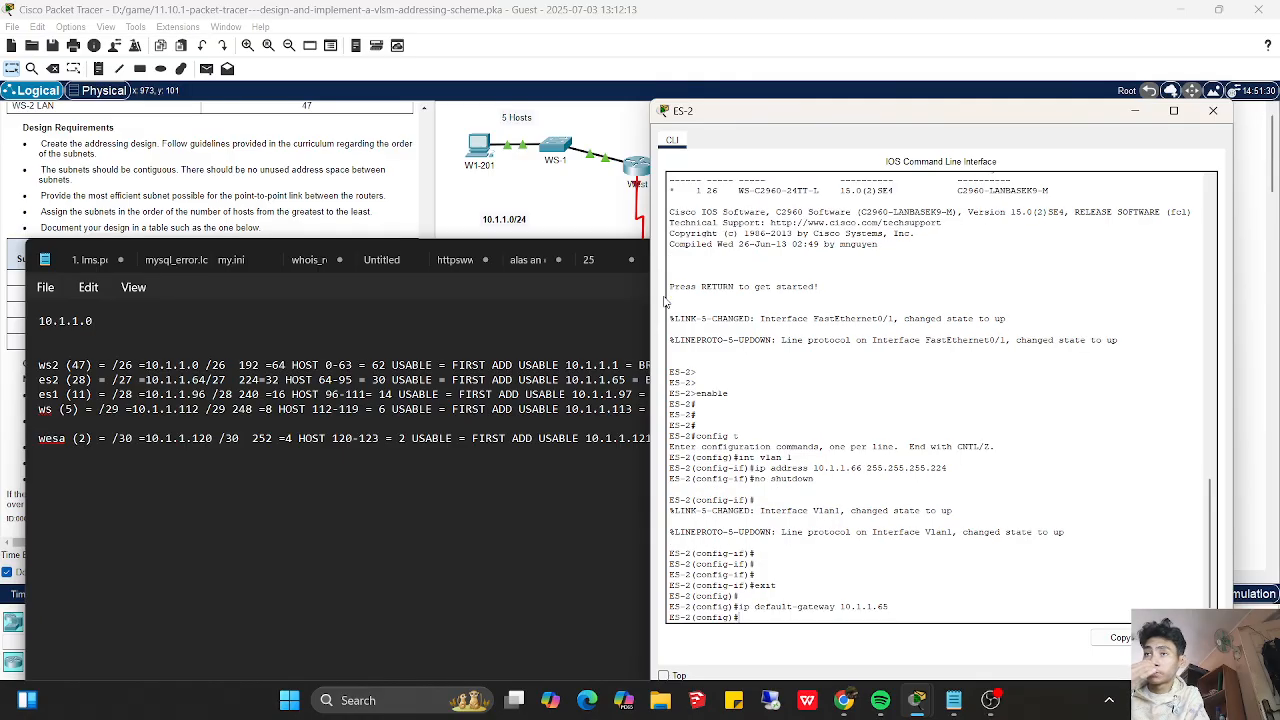
- Open switch ES-1's console and arrange it beside the addressing notes
{"action": "left_click", "coordinate": [595, 508]}
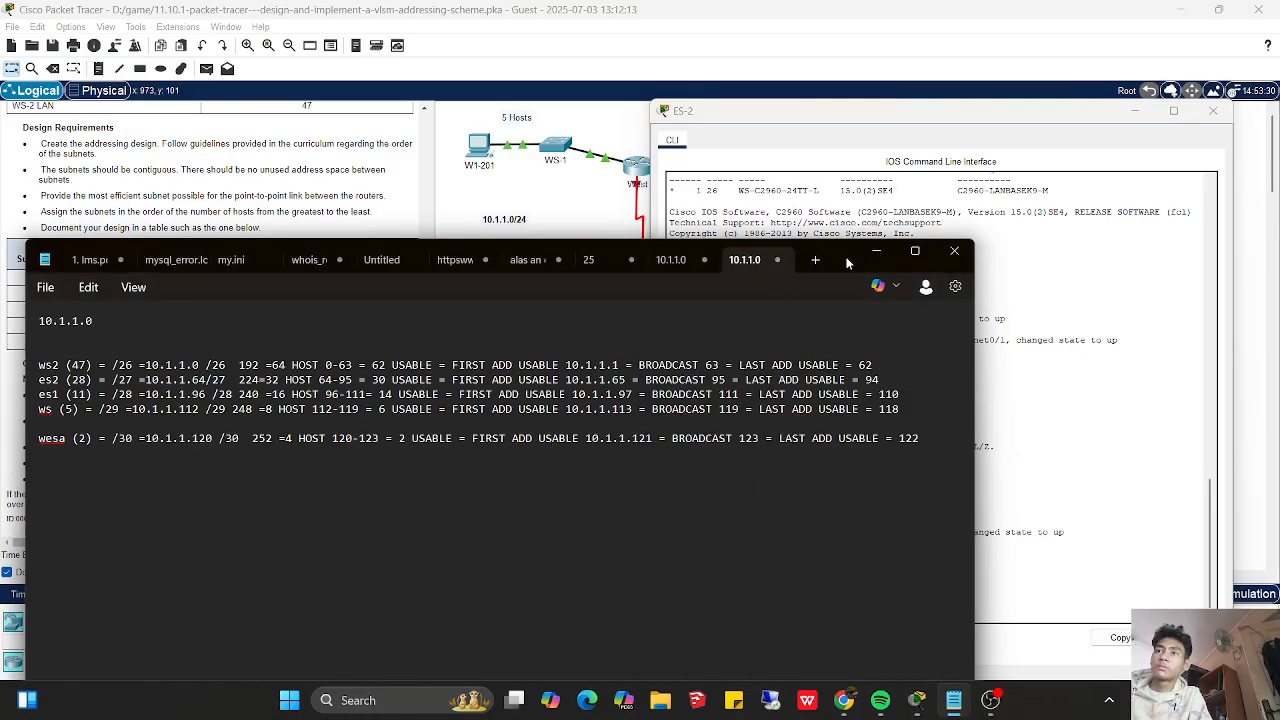
{"action": "left_click_drag", "start_coordinate": [841, 255], "coordinate": [801, 332]}
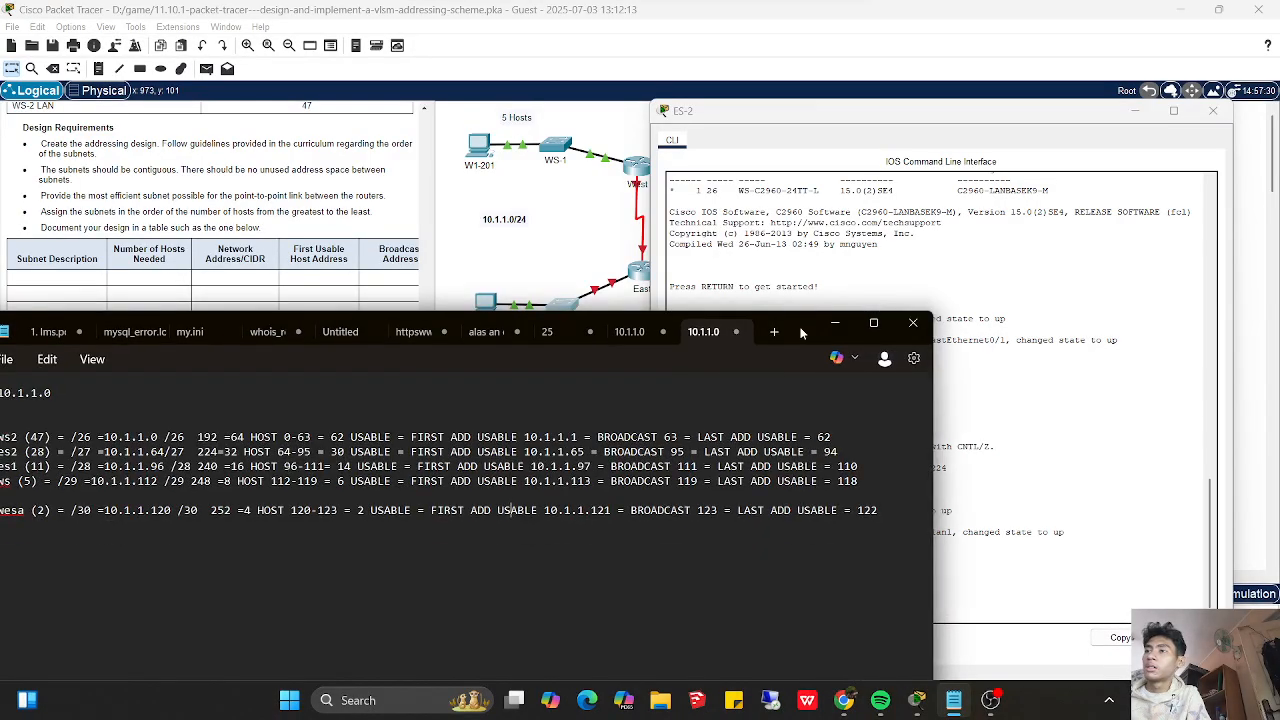
{"action": "left_click", "coordinate": [1017, 310]}
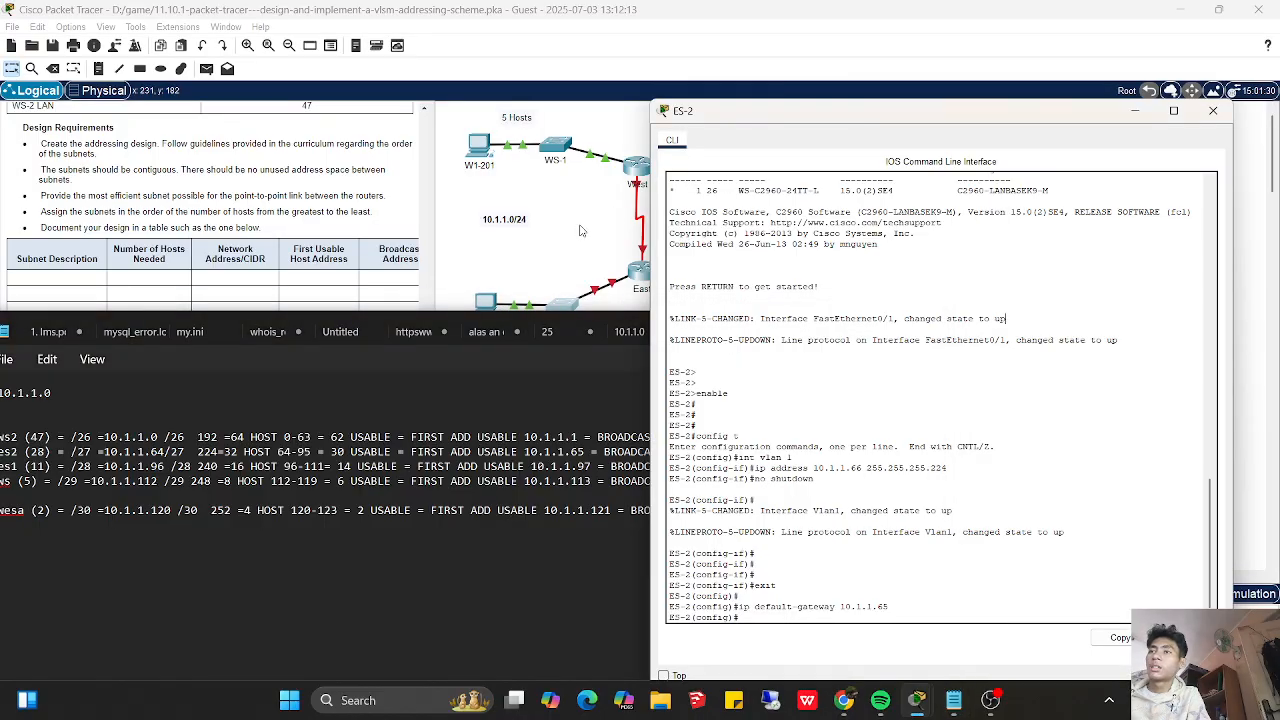
{"action": "left_click", "coordinate": [584, 234]}
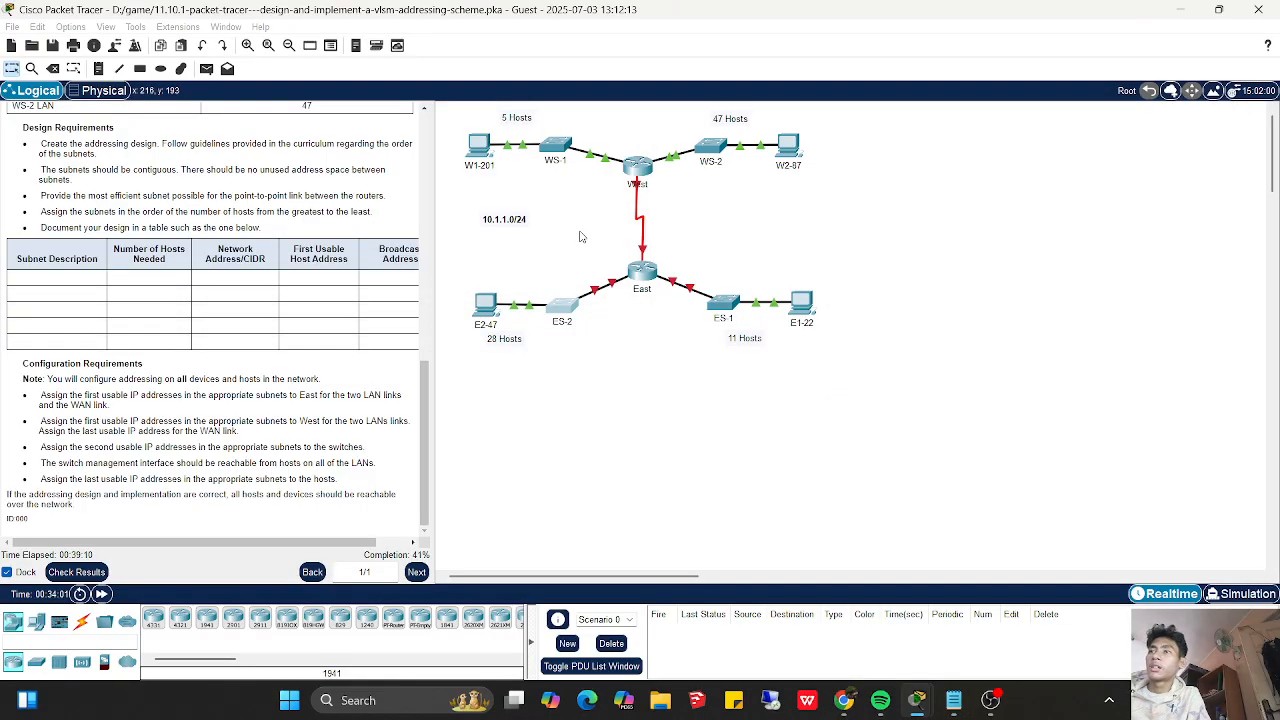
{"action": "left_click", "coordinate": [727, 307]}
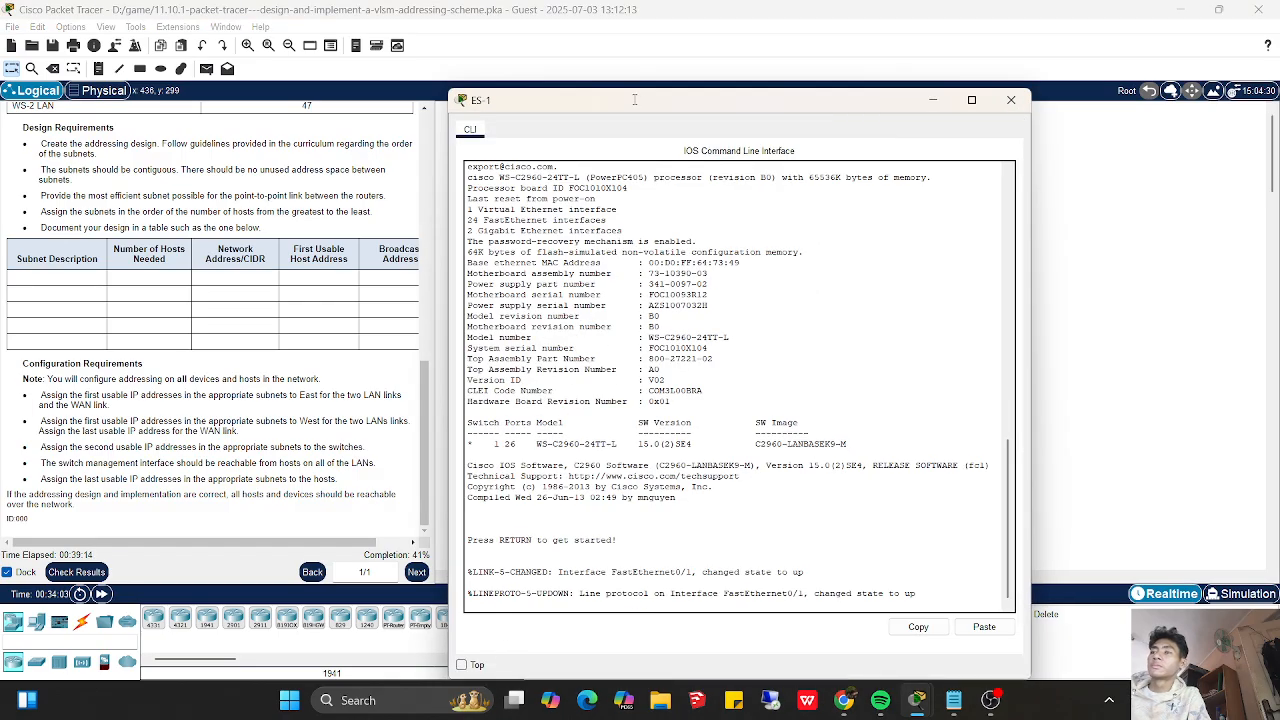
{"action": "left_click_drag", "start_coordinate": [630, 117], "coordinate": [864, 127]}
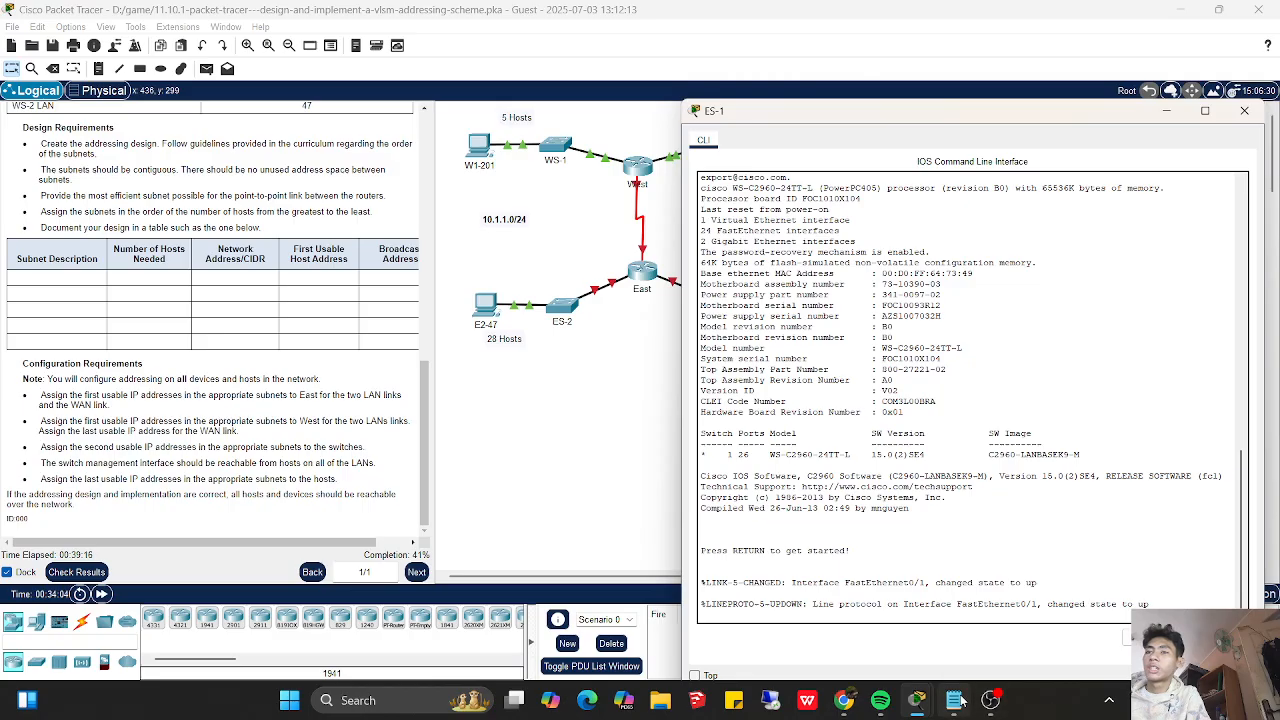
{"action": "left_click", "coordinate": [954, 695]}
{"action": "left_click", "coordinate": [957, 678]}
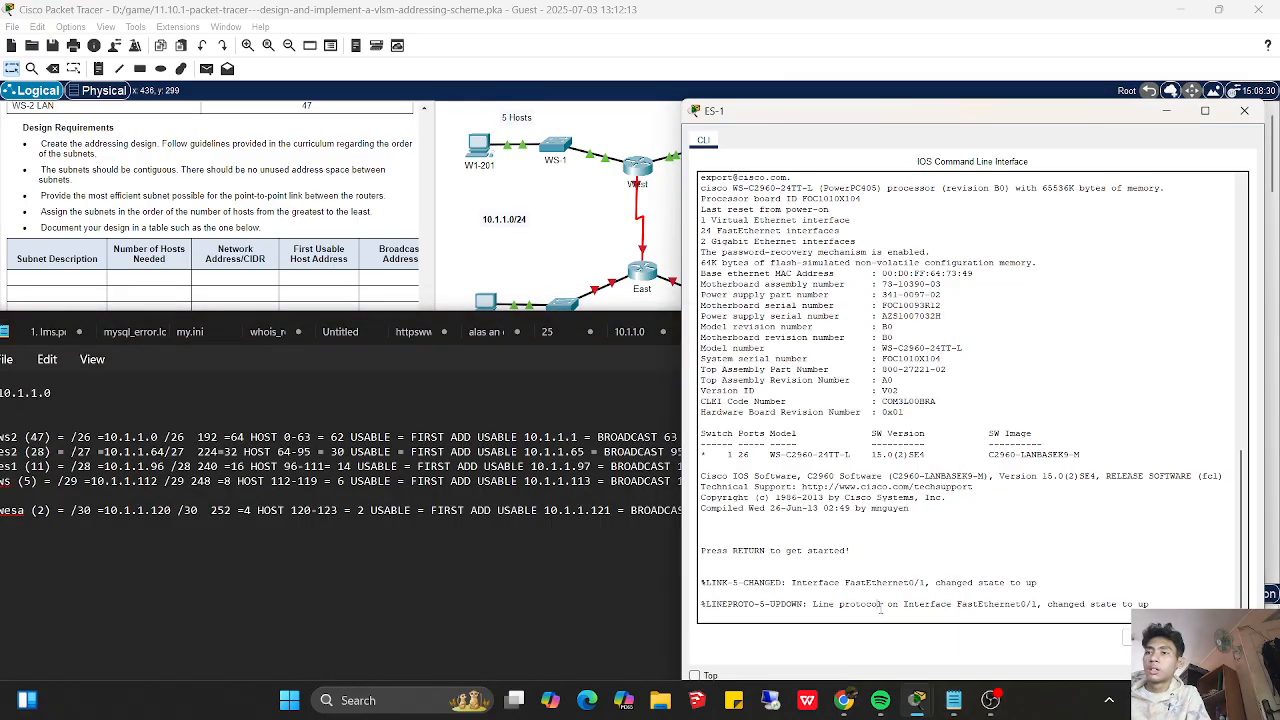
{"action": "key", "text": "Return"}
{"action": "key", "text": "Return"}
{"action": "type", "text": "exit"}
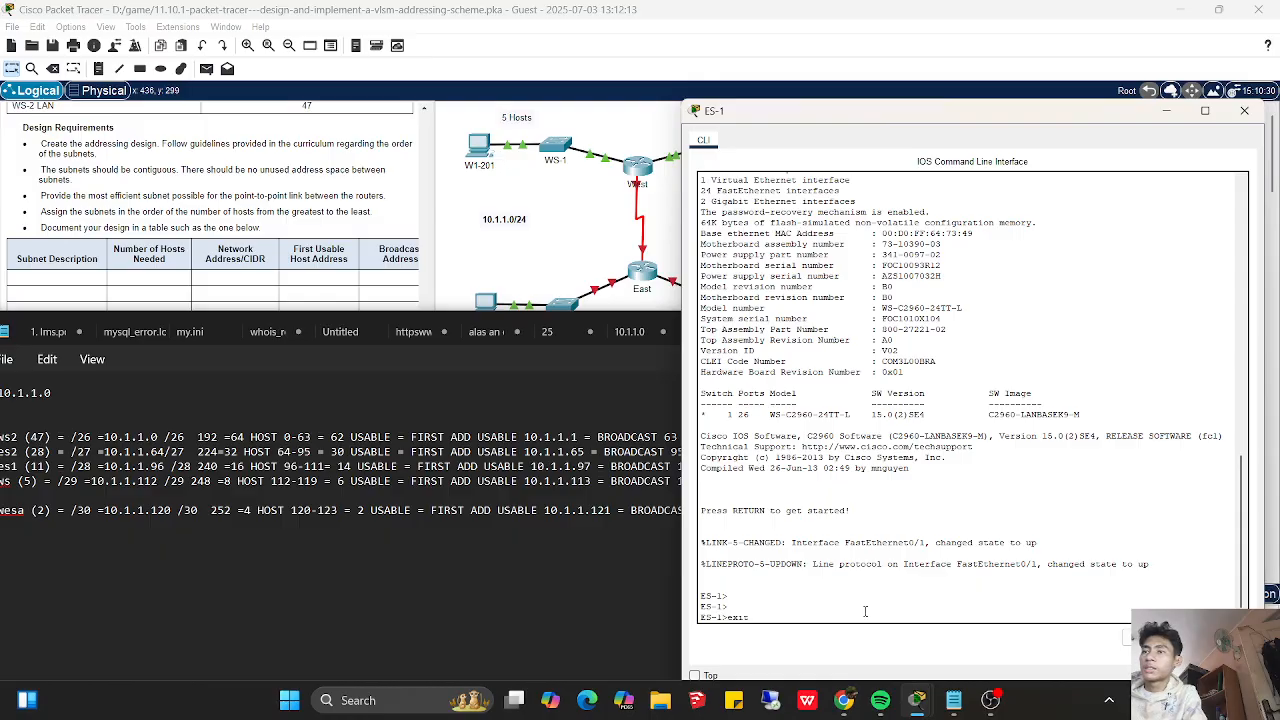
{"action": "key", "text": "Return"}
{"action": "key", "text": "Return"}
- Start a console session on ES-1 and enter privileged and global configuration mode
{"action": "key", "text": "Return"}
{"action": "key", "text": "Return"}
{"action": "type", "text": "enable"}
{"action": "key", "text": "Return"}
{"action": "key", "text": "Return"}
{"action": "key", "text": "Return"}
{"action": "key", "text": "Return"}
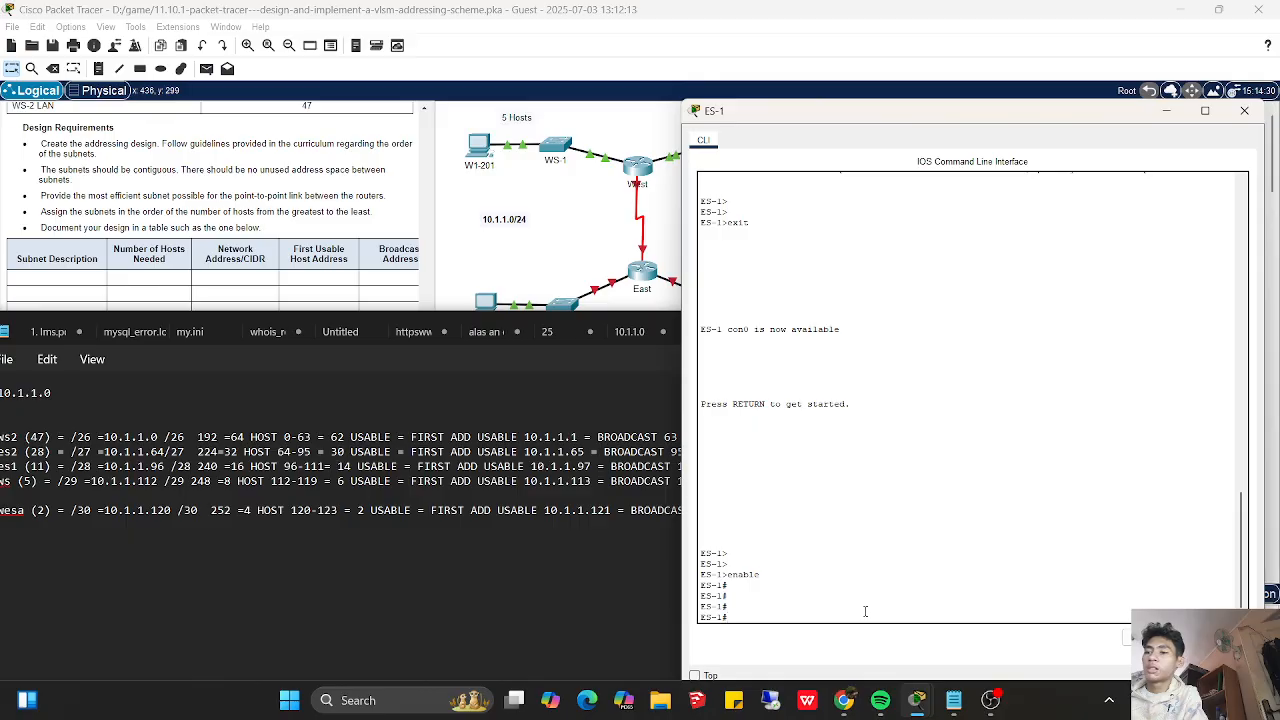
{"action": "type", "text": "config t"}
{"action": "key", "text": "Return"}
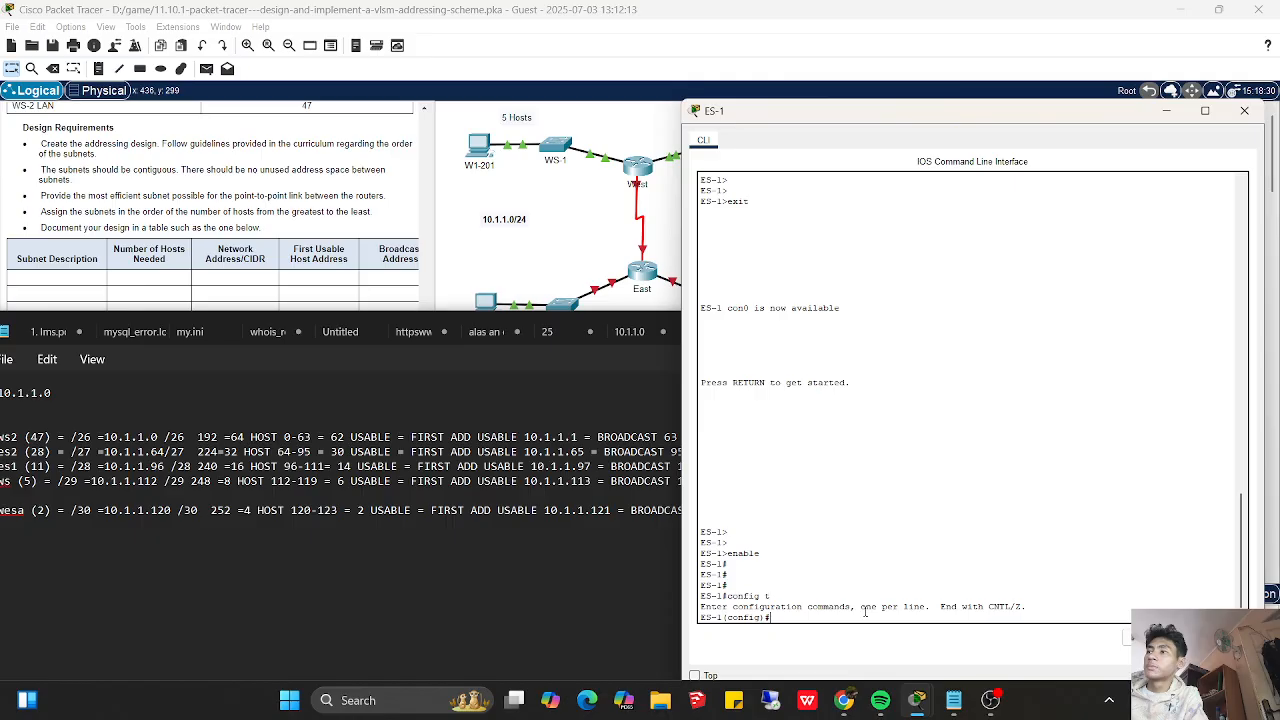
- Assign IP address 10.1.1.98 with mask 255.255.255.240 to ES-1's VLAN 1 interface
{"action": "type", "text": "int vlan 1"}
{"action": "key", "text": "Return"}
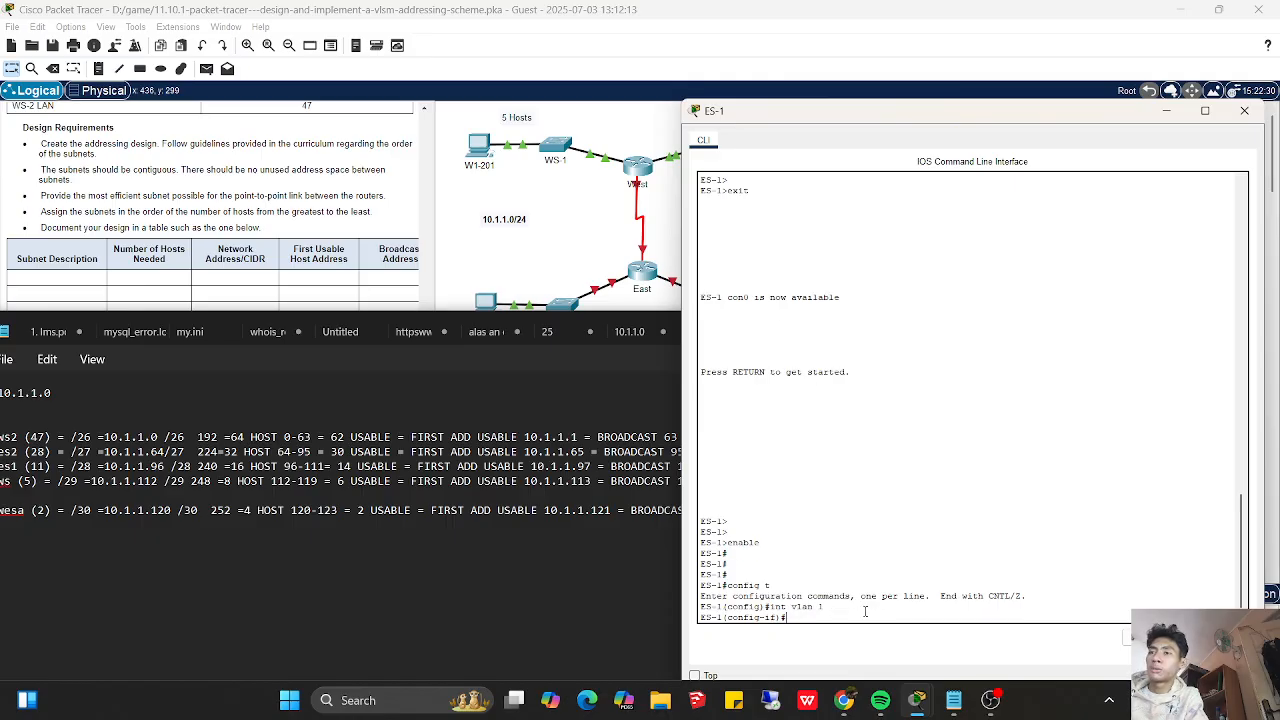
{"action": "type", "text": "ip address"}
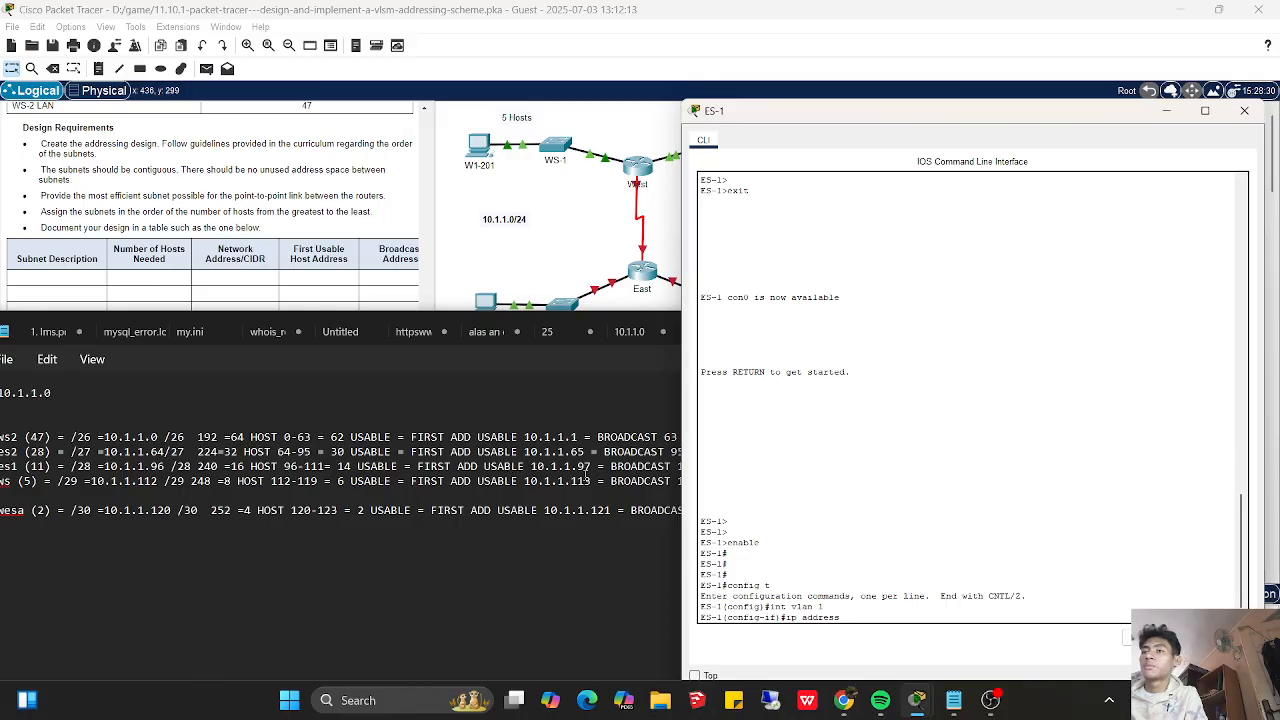
{"action": "type", "text": " 10.1"}
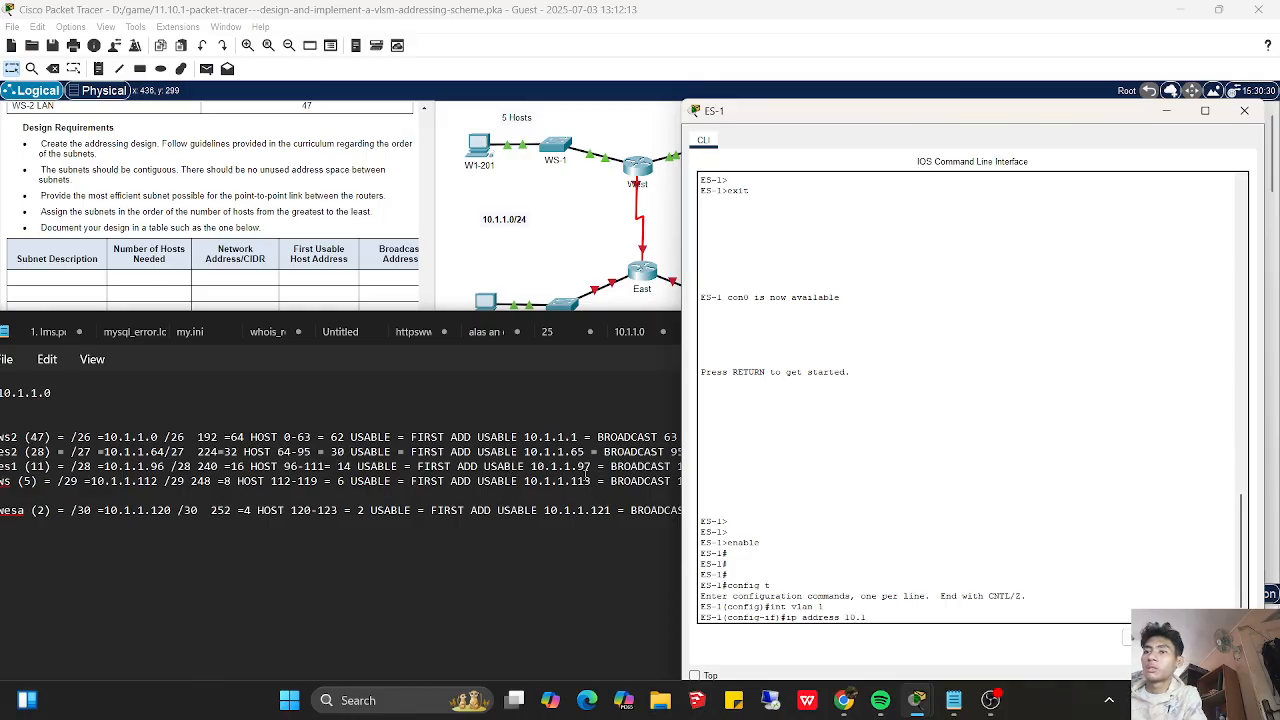
{"action": "type", "text": ".1.98"}
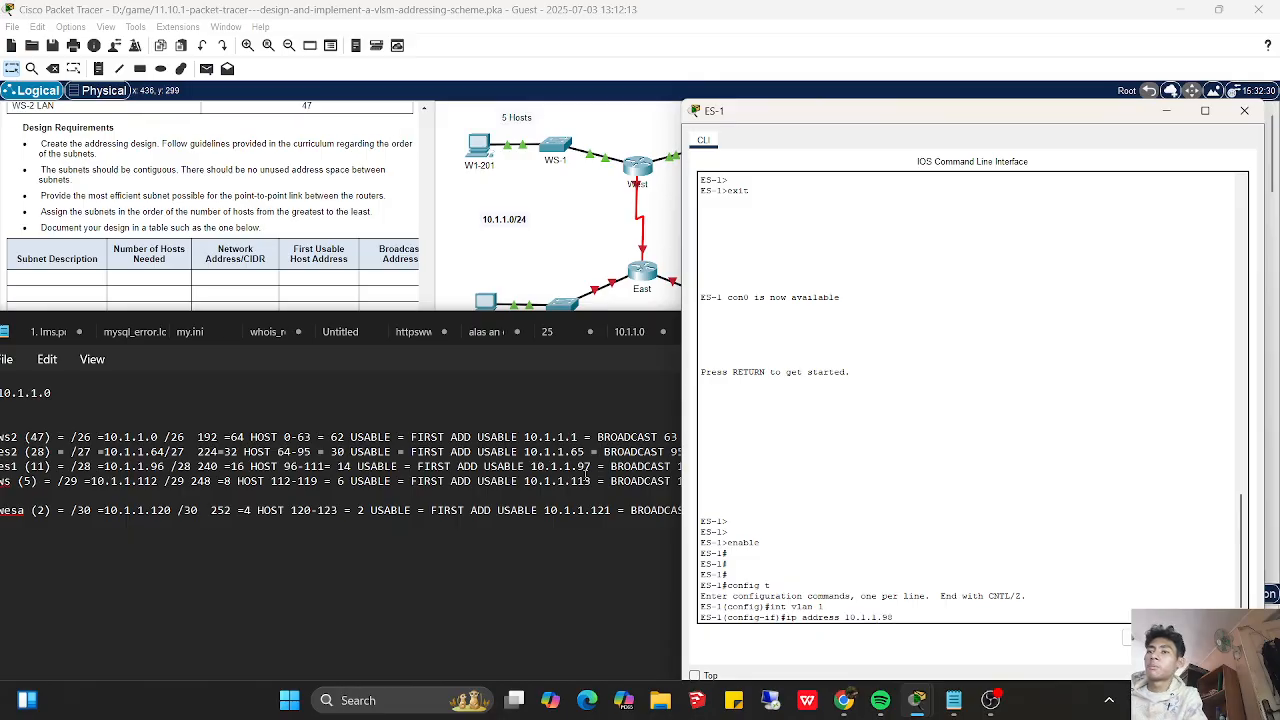
{"action": "type", "text": " 255.255."}
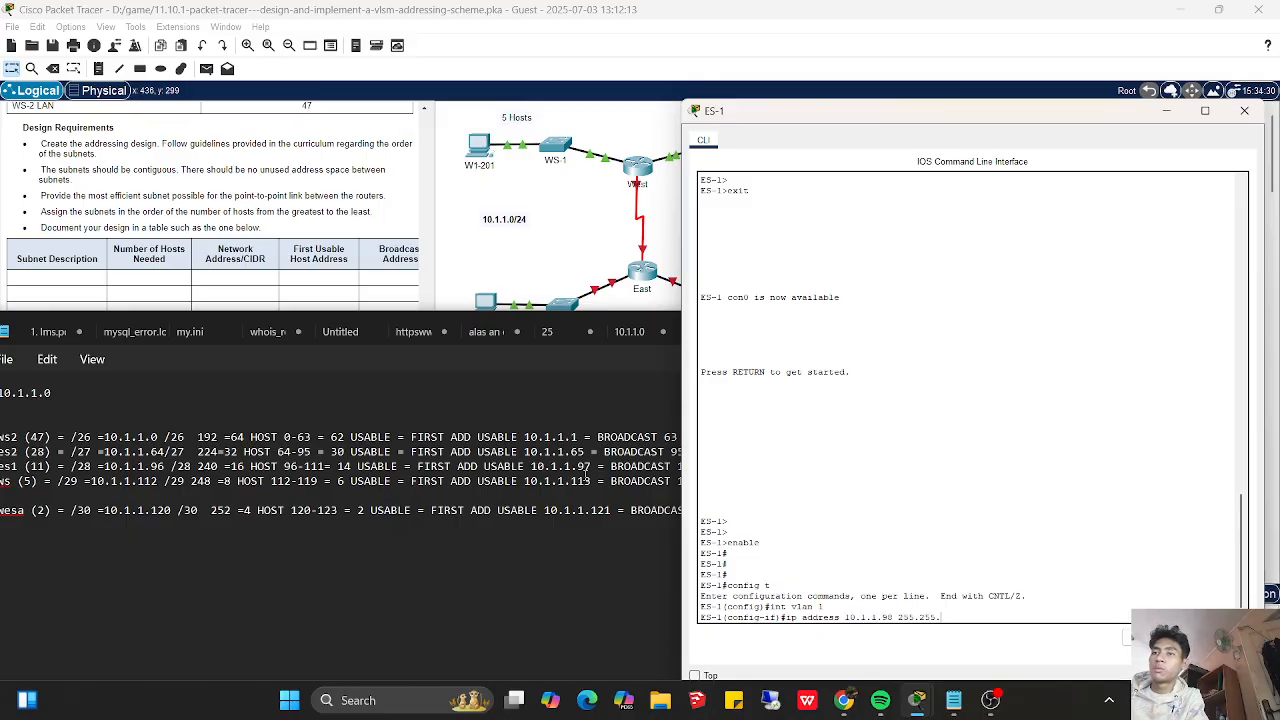
{"action": "type", "text": "255 2"}
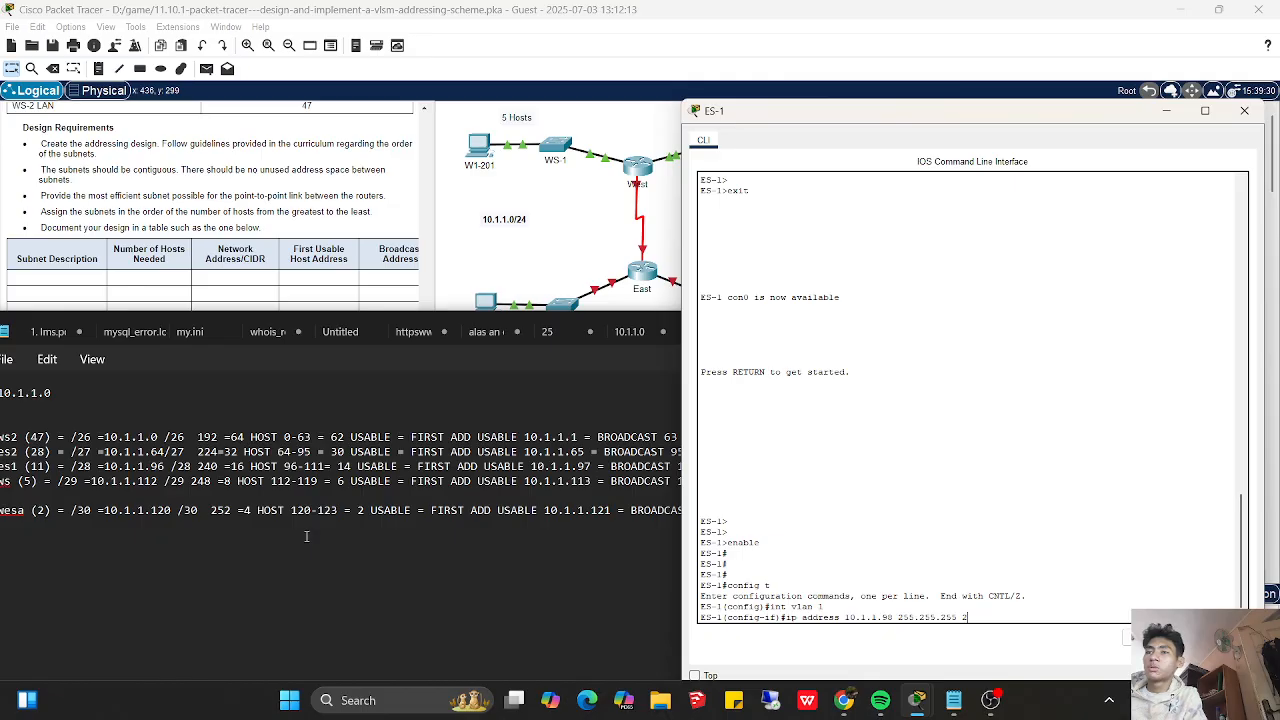
{"action": "key", "text": "BackSpace"}
{"action": "key", "text": "BackSpace"}
{"action": "type", "text": ".240"}
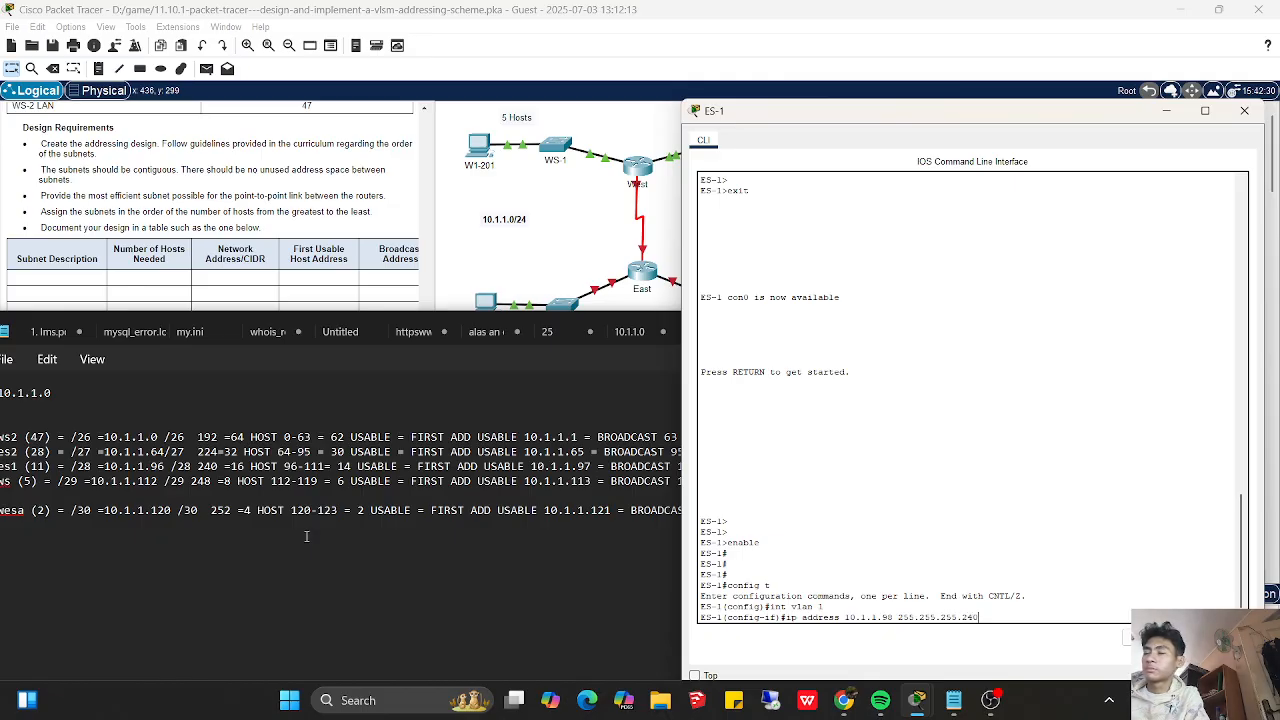
{"action": "key", "text": "Return"}
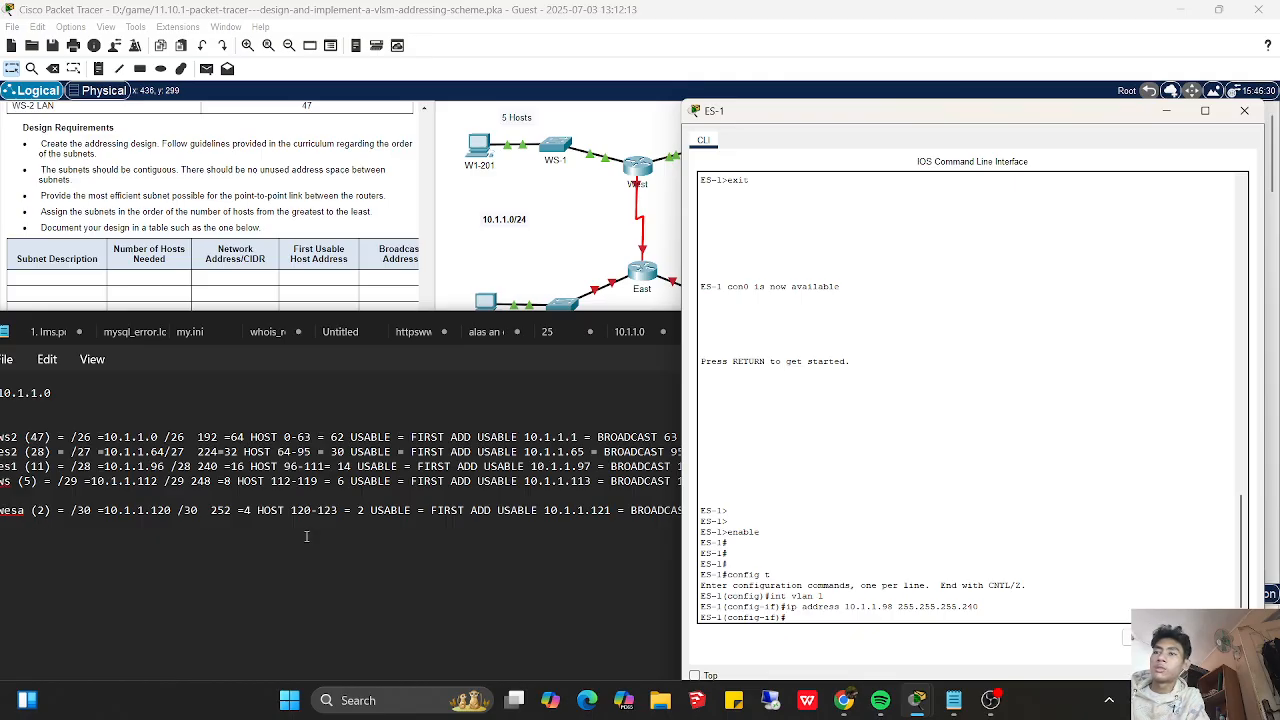
- Enable ES-1's VLAN 1 interface with no shutdown and leave interface configuration mode
{"action": "type", "text": "no shutdown"}
{"action": "key", "text": "Return"}
{"action": "type", "text": "exit"}
{"action": "key", "text": "Return"}
{"action": "key", "text": "Return"}
- Set ES-1's default gateway to 10.1.1.97 and put its console away
{"action": "type", "text": "ip default-gateway"}
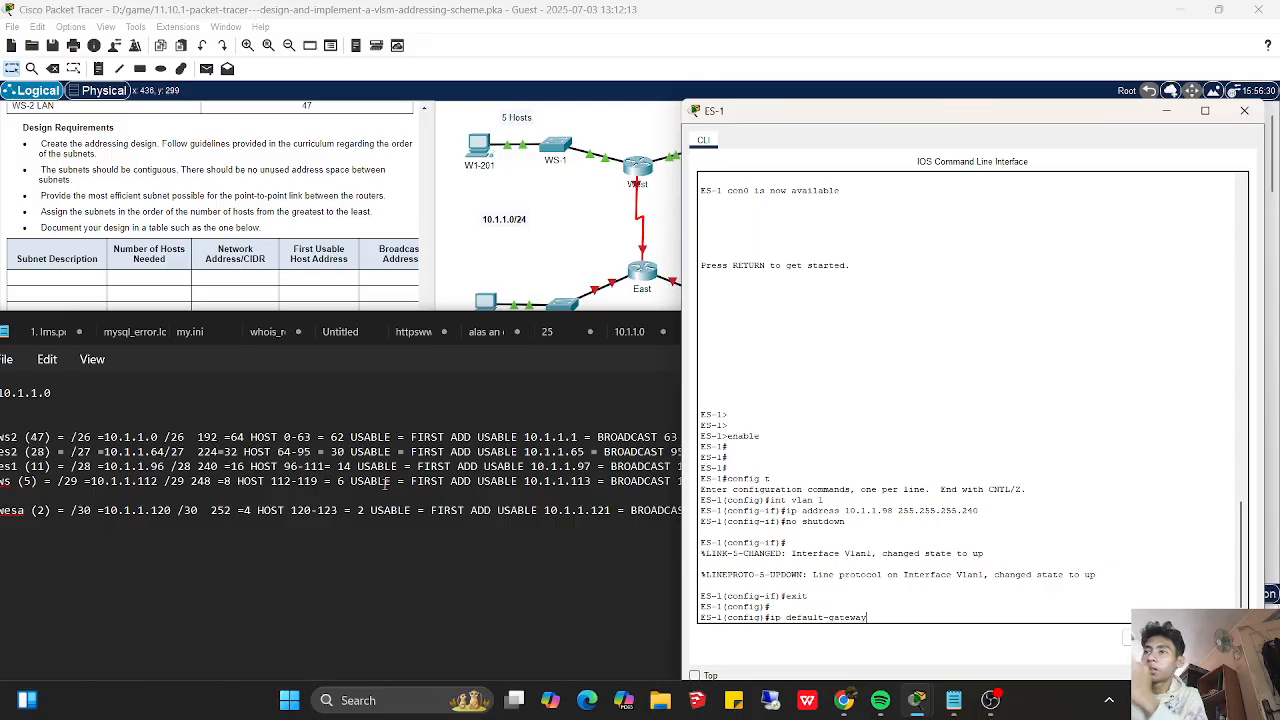
{"action": "type", "text": " 10.1.1"}
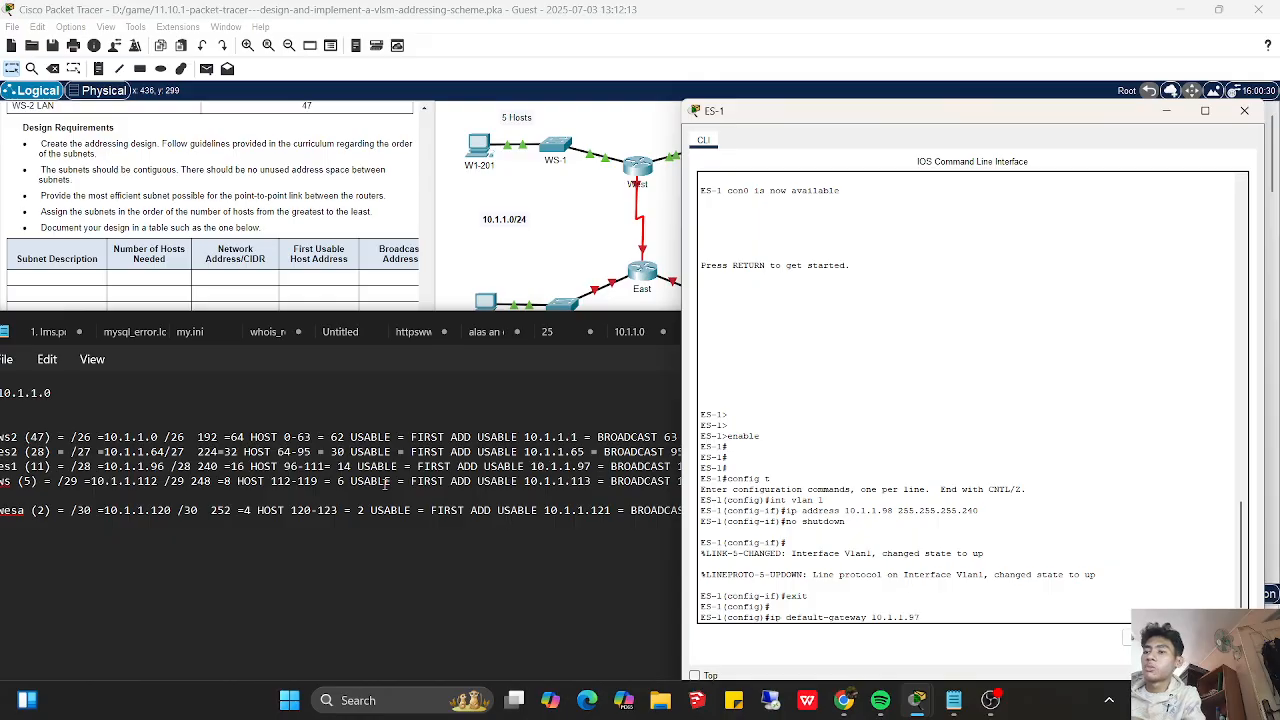
{"action": "type", "text": ".97"}
{"action": "key", "text": "Return"}
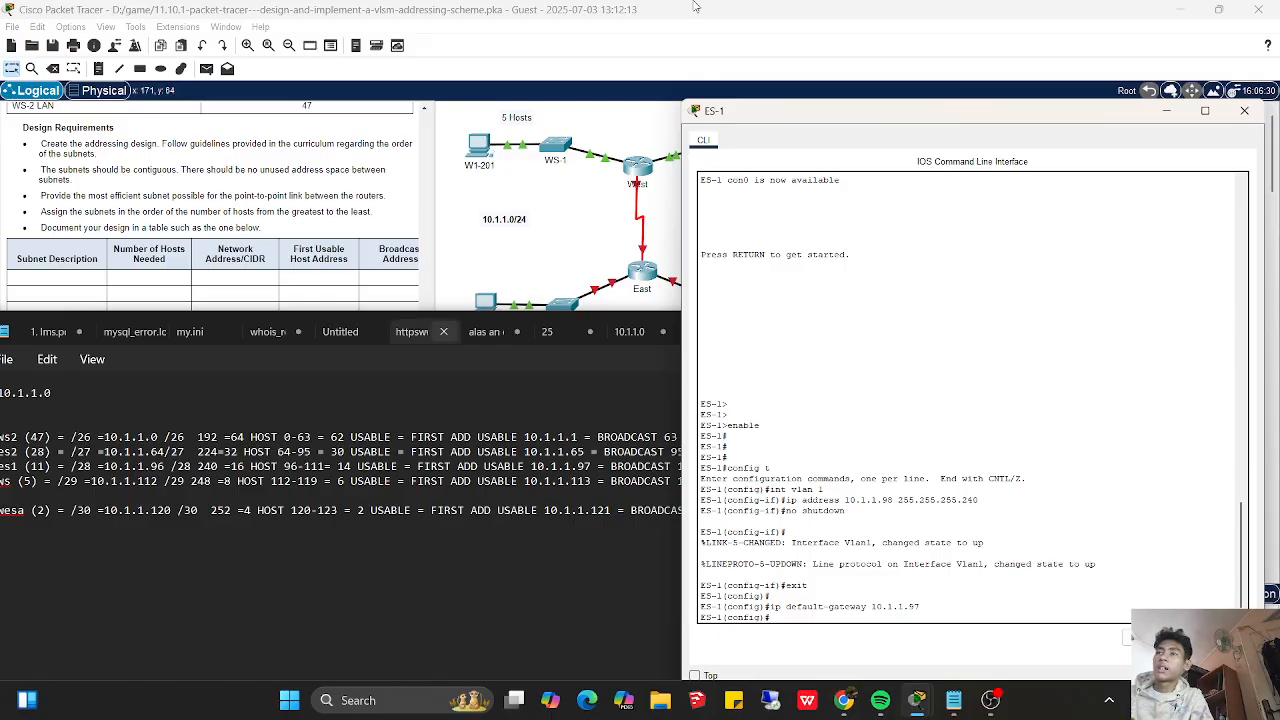
{"action": "left_click", "coordinate": [1165, 118]}
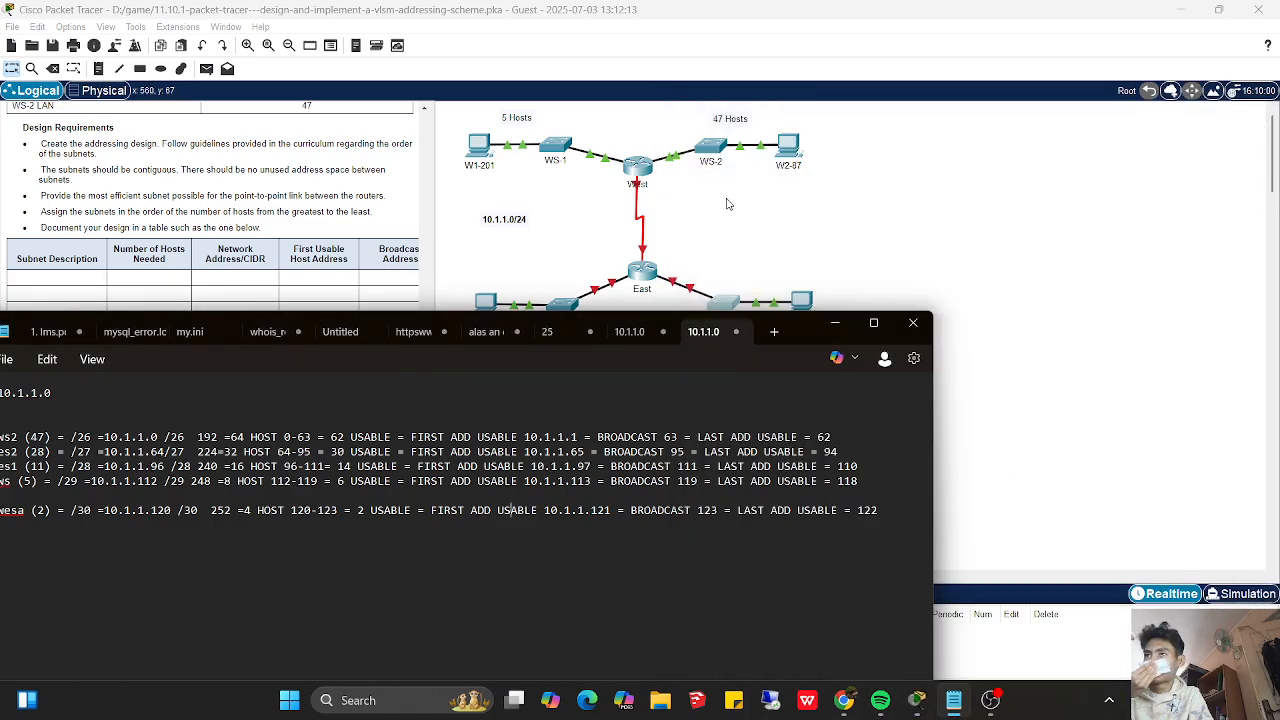
- Open the East router's console and enter privileged and global configuration mode
{"action": "left_click", "coordinate": [642, 277]}
{"action": "left_click", "coordinate": [642, 277]}
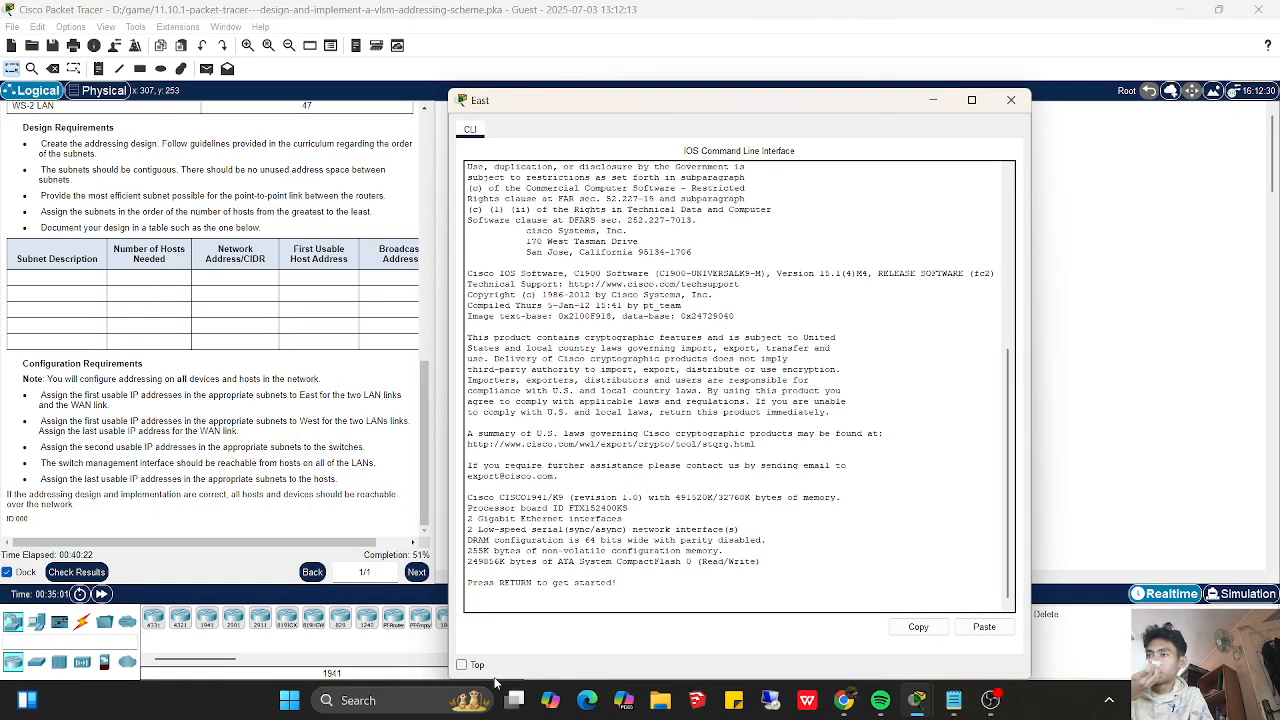
{"action": "key", "text": "Return"}
{"action": "key", "text": "Return"}
{"action": "key", "text": "Return"}
{"action": "key", "text": "Return"}
{"action": "type", "text": "enable"}
{"action": "key", "text": "Return"}
{"action": "type", "text": "config t"}
{"action": "key", "text": "Return"}
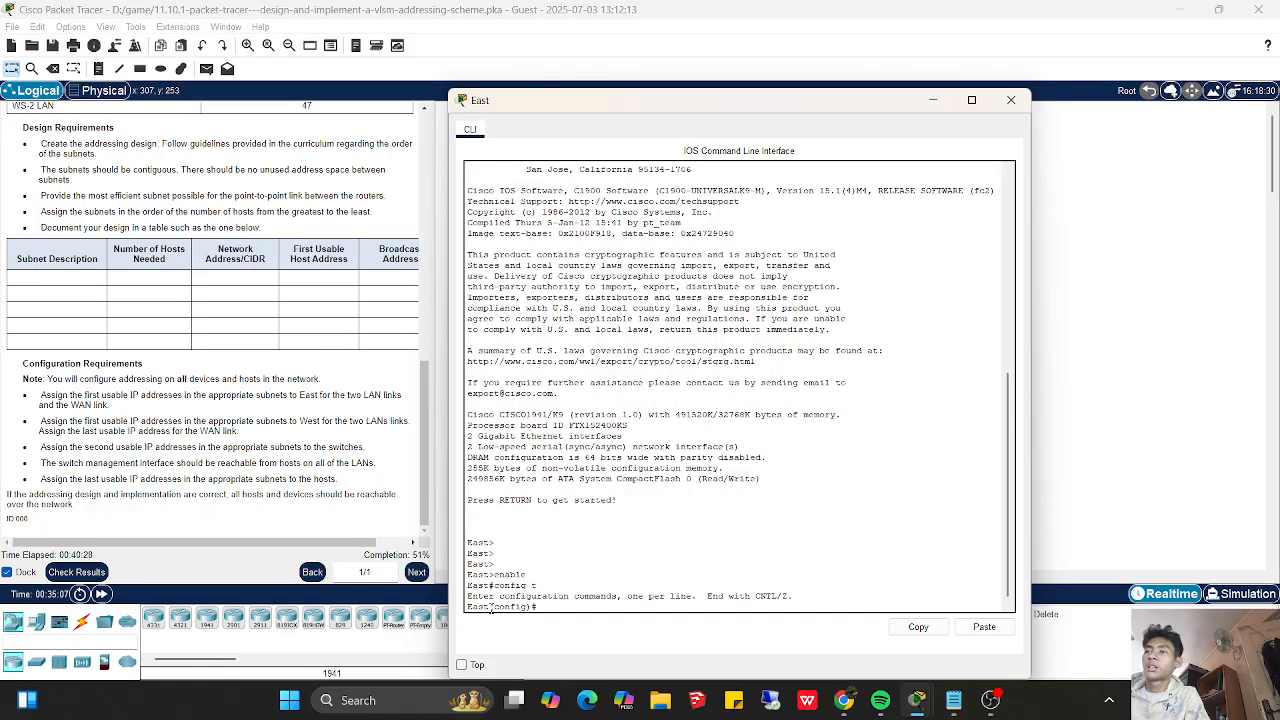
- Arrange East's console beside the addressing notes and enter interface configuration for s0/0/0
{"action": "left_click_drag", "start_coordinate": [714, 115], "coordinate": [930, 141]}
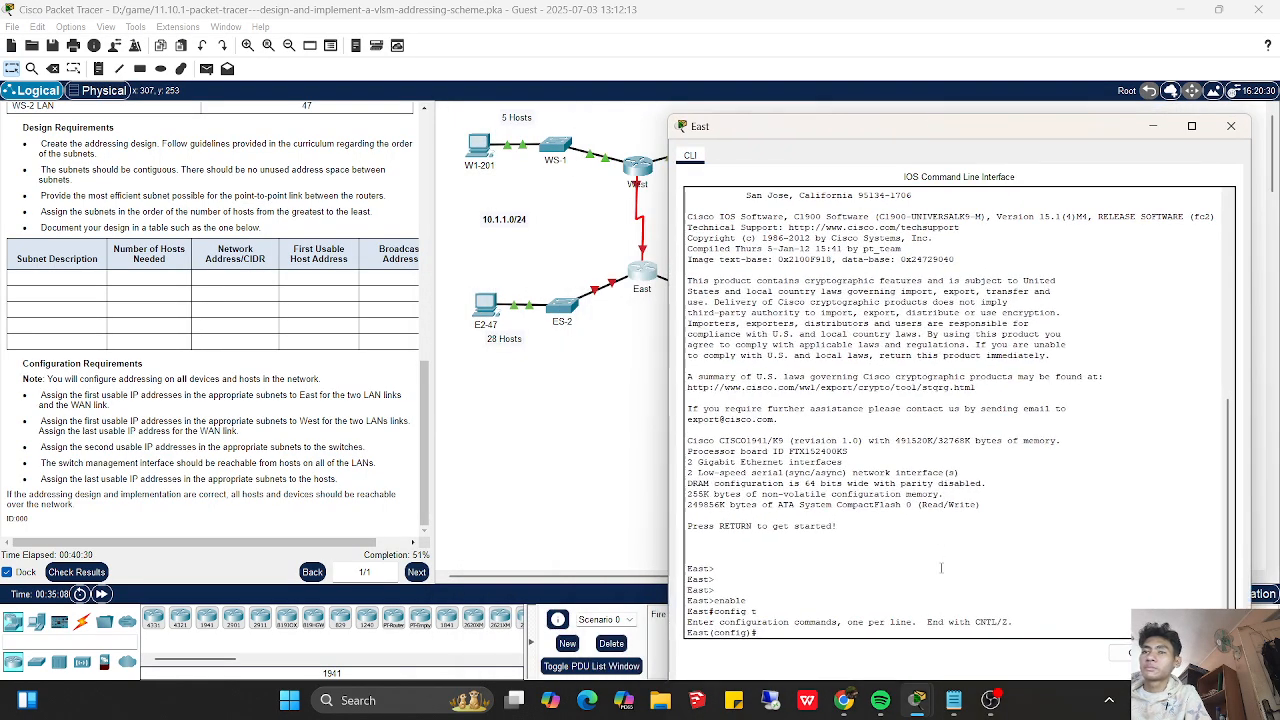
{"action": "left_click", "coordinate": [966, 709]}
{"action": "left_click_drag", "start_coordinate": [1019, 132], "coordinate": [1024, 75]}
{"action": "type", "text": "int"}
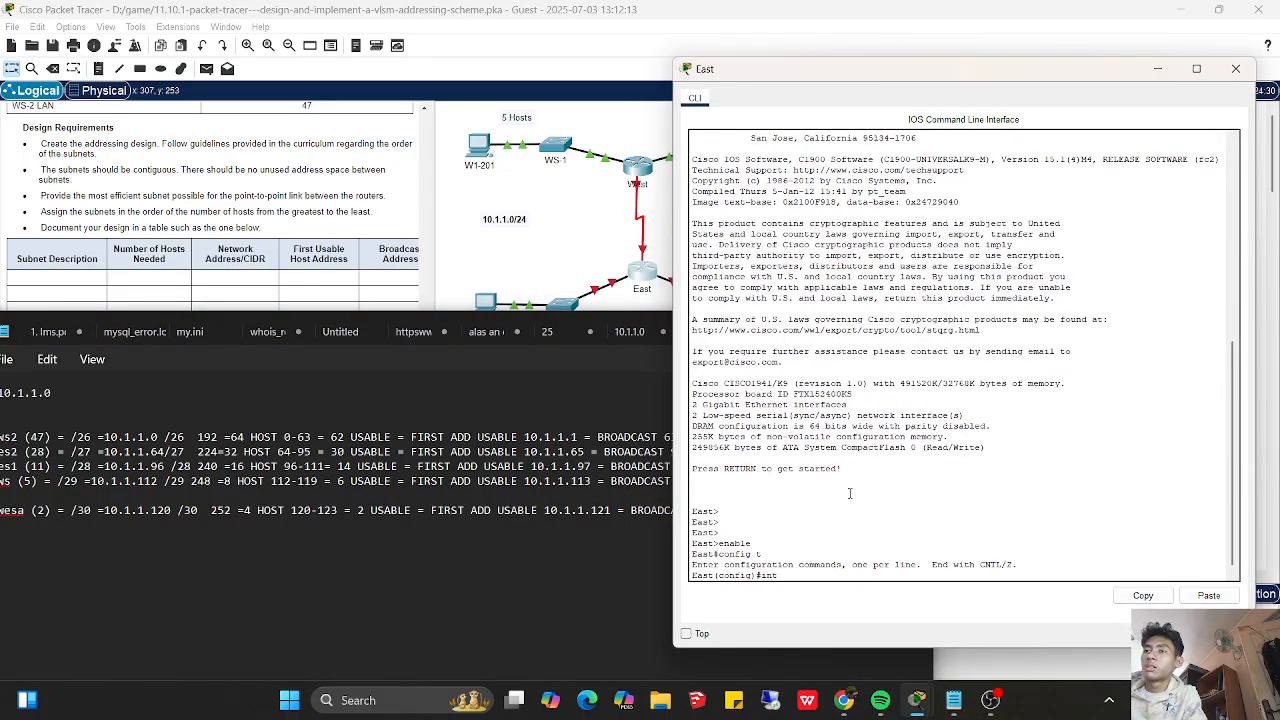
{"action": "type", "text": " s0/0"}
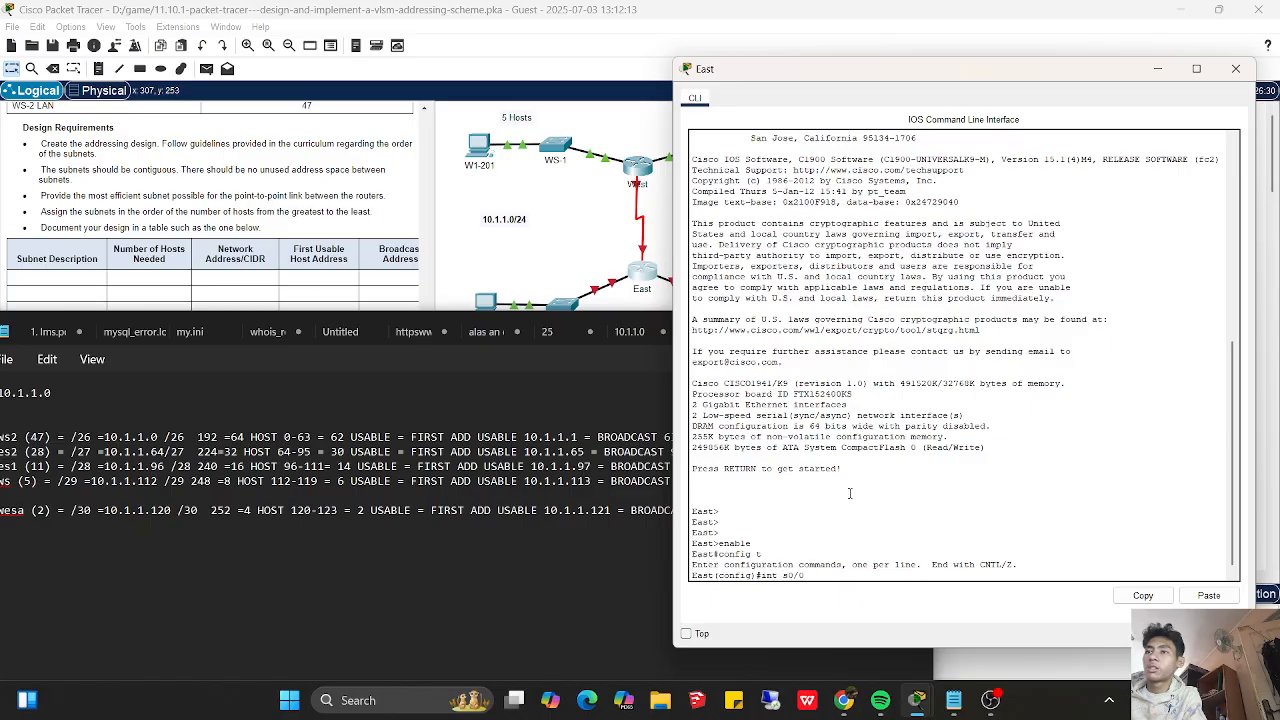
{"action": "type", "text": "/0"}
{"action": "key", "text": "Return"}
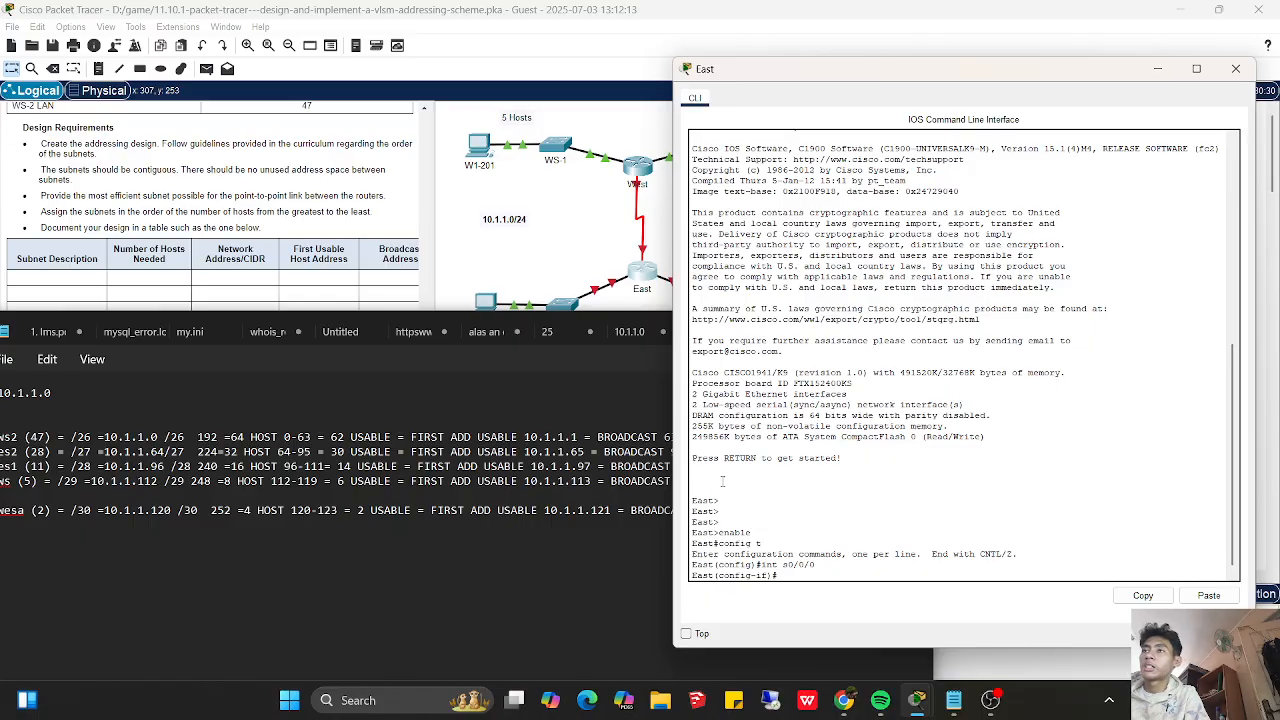
- Put the notes away and examine the assessment items in the activity results to see which interfaces on East are graded
{"action": "left_click", "coordinate": [597, 409]}
{"action": "left_click", "coordinate": [836, 334]}
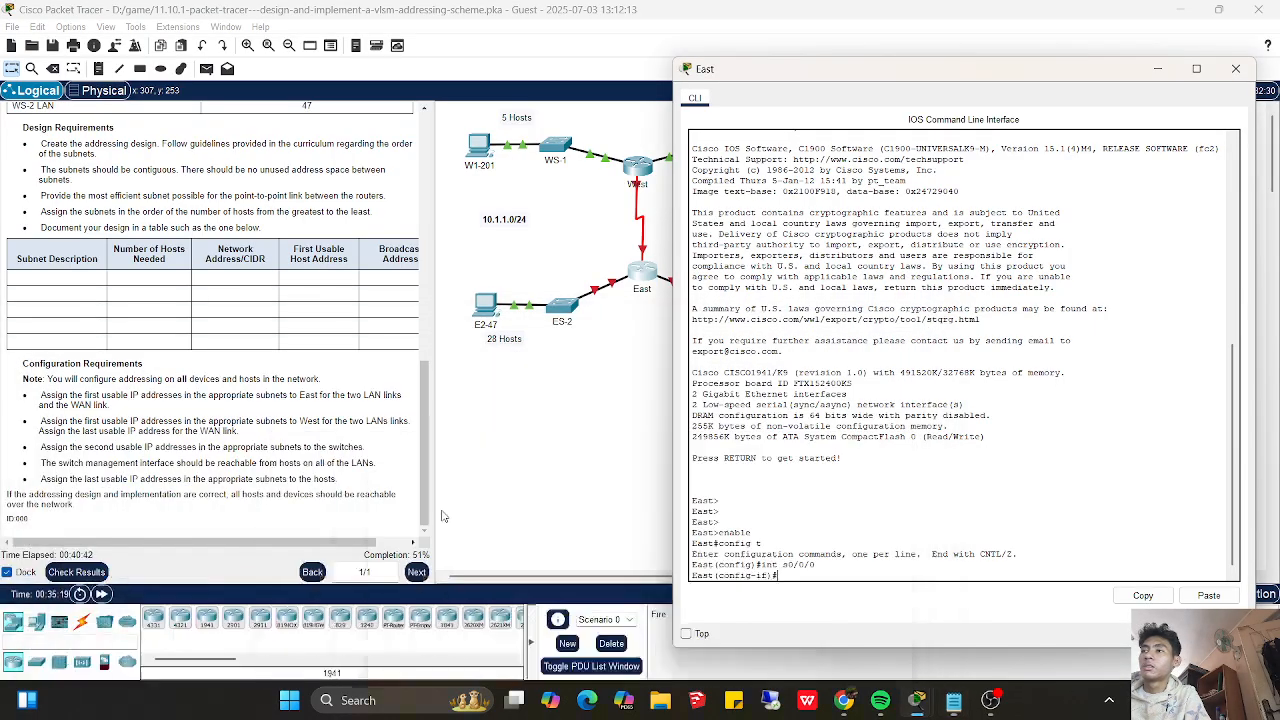
{"action": "left_click", "coordinate": [98, 576]}
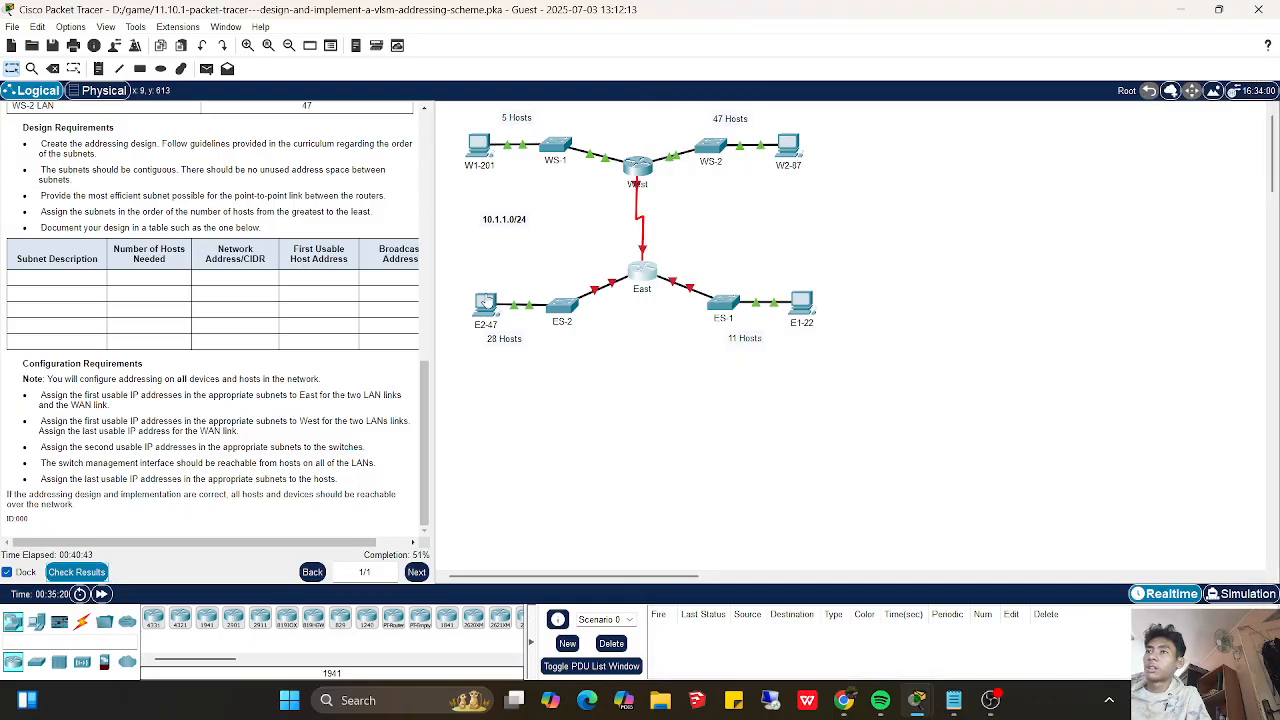
{"action": "left_click", "coordinate": [137, 108]}
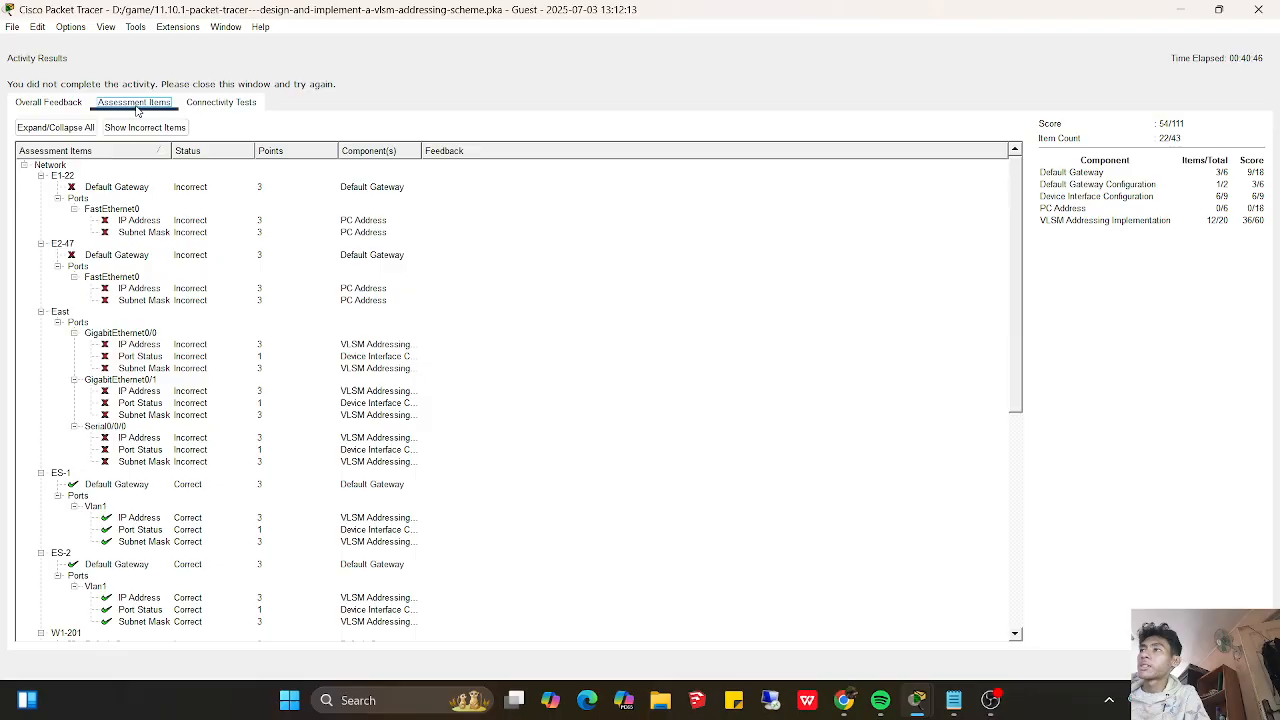
{"action": "left_click_drag", "start_coordinate": [1020, 354], "coordinate": [994, 403]}
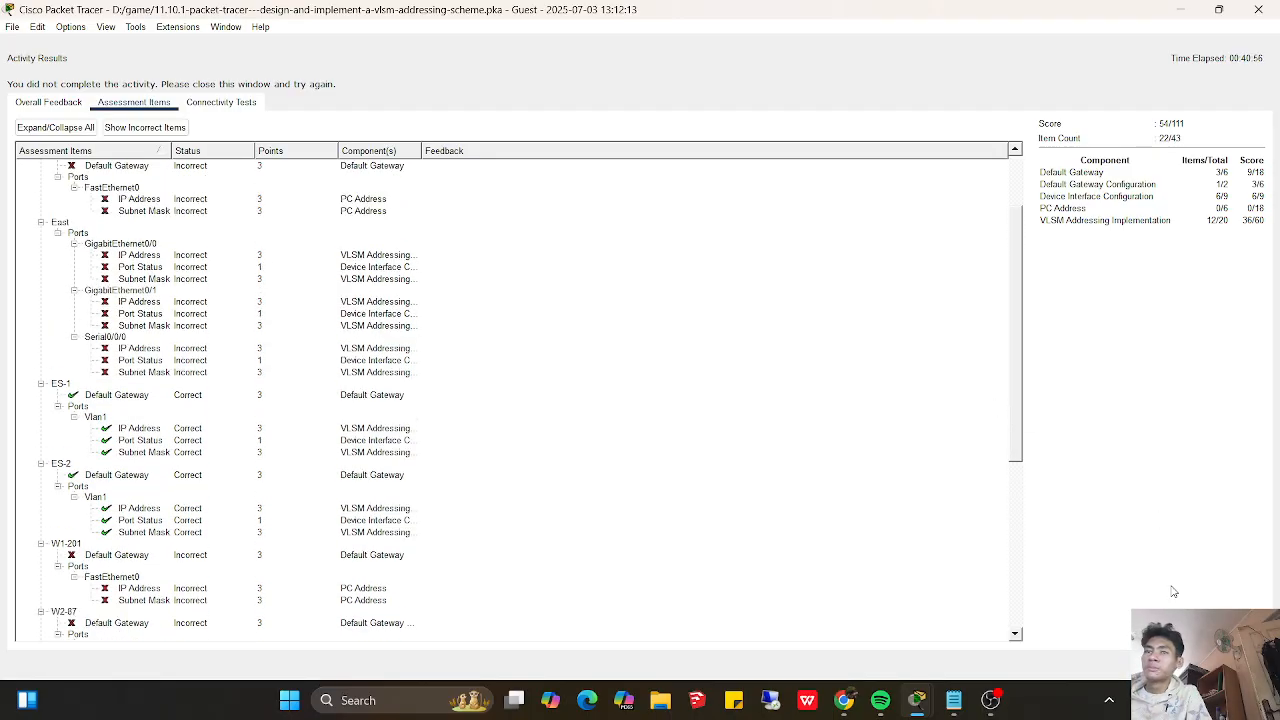
{"action": "left_click", "coordinate": [1238, 665]}
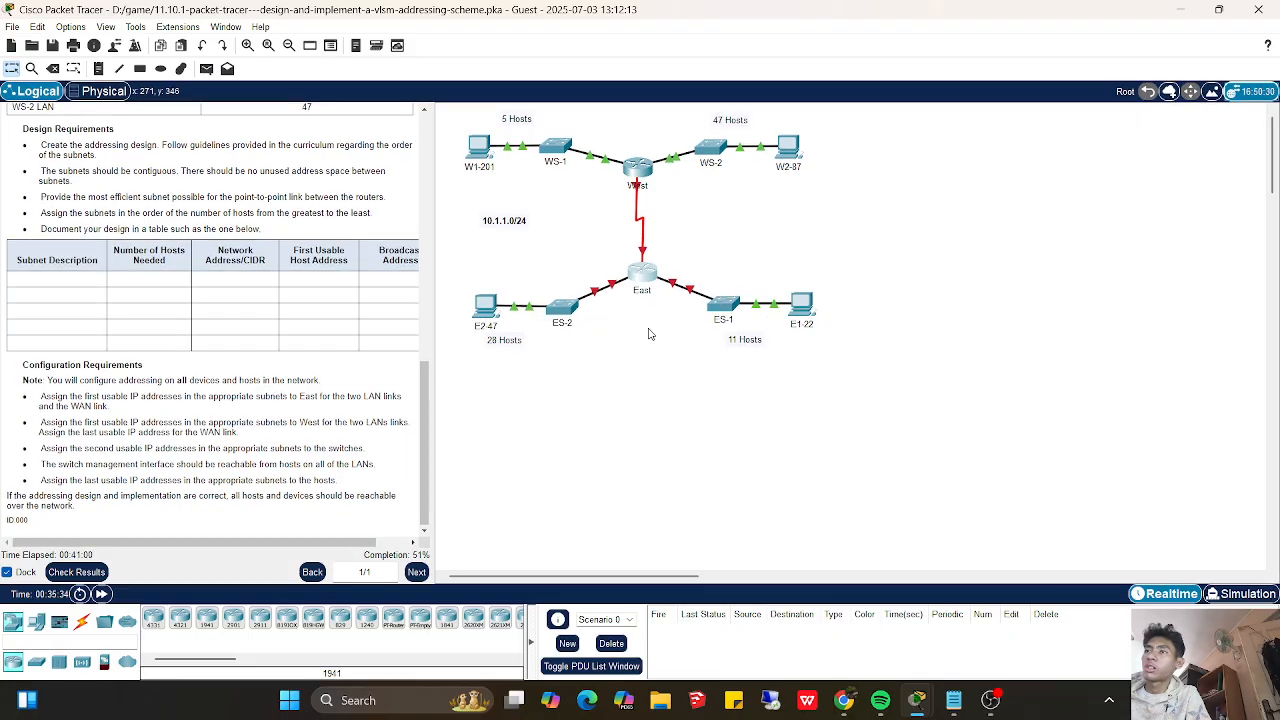
- Return to East's console and assign IP address 10.1.1.122 with mask 255.255.255.252 to interface s0/0/0
{"action": "left_click", "coordinate": [641, 285]}
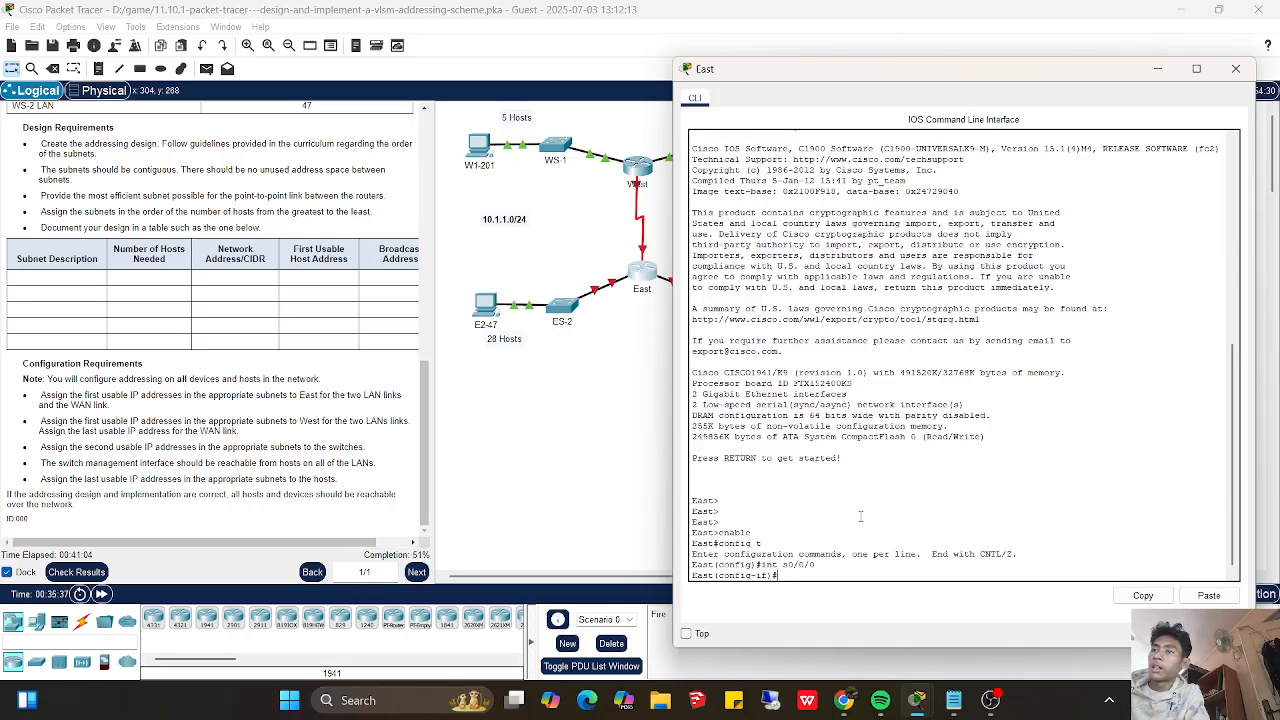
{"action": "type", "text": "ip add"}
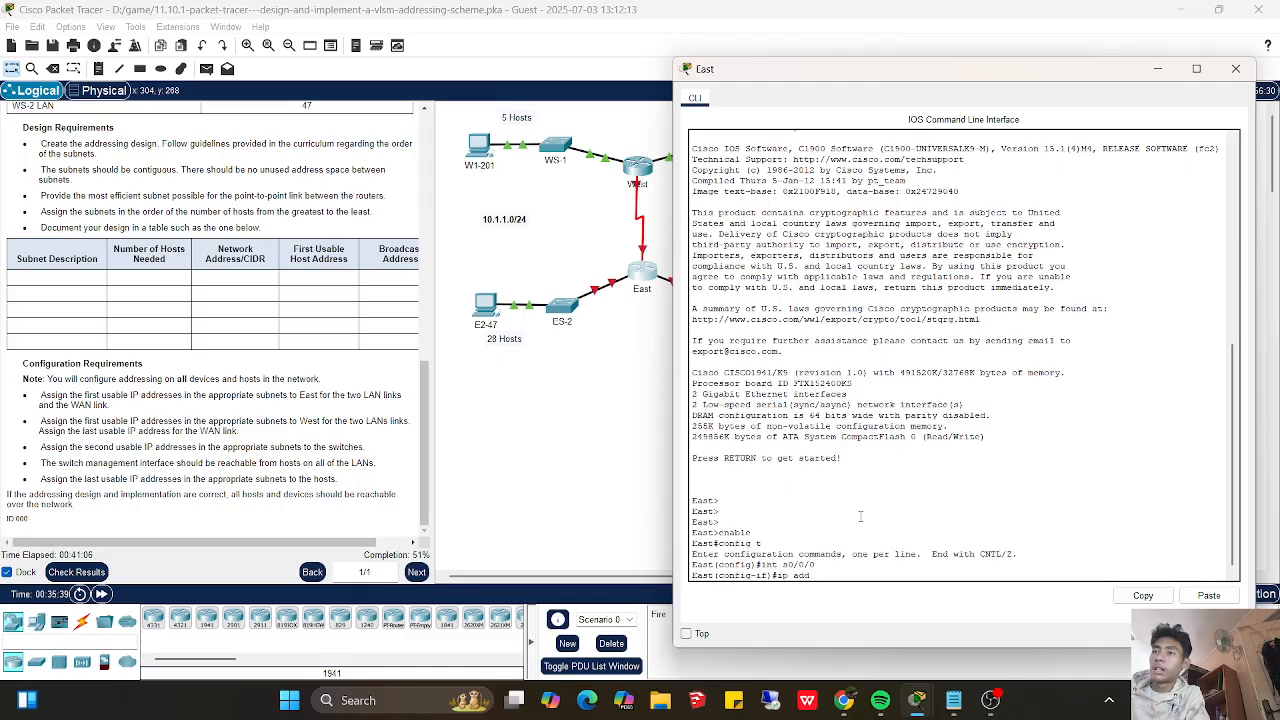
{"action": "type", "text": "ress 10.1"}
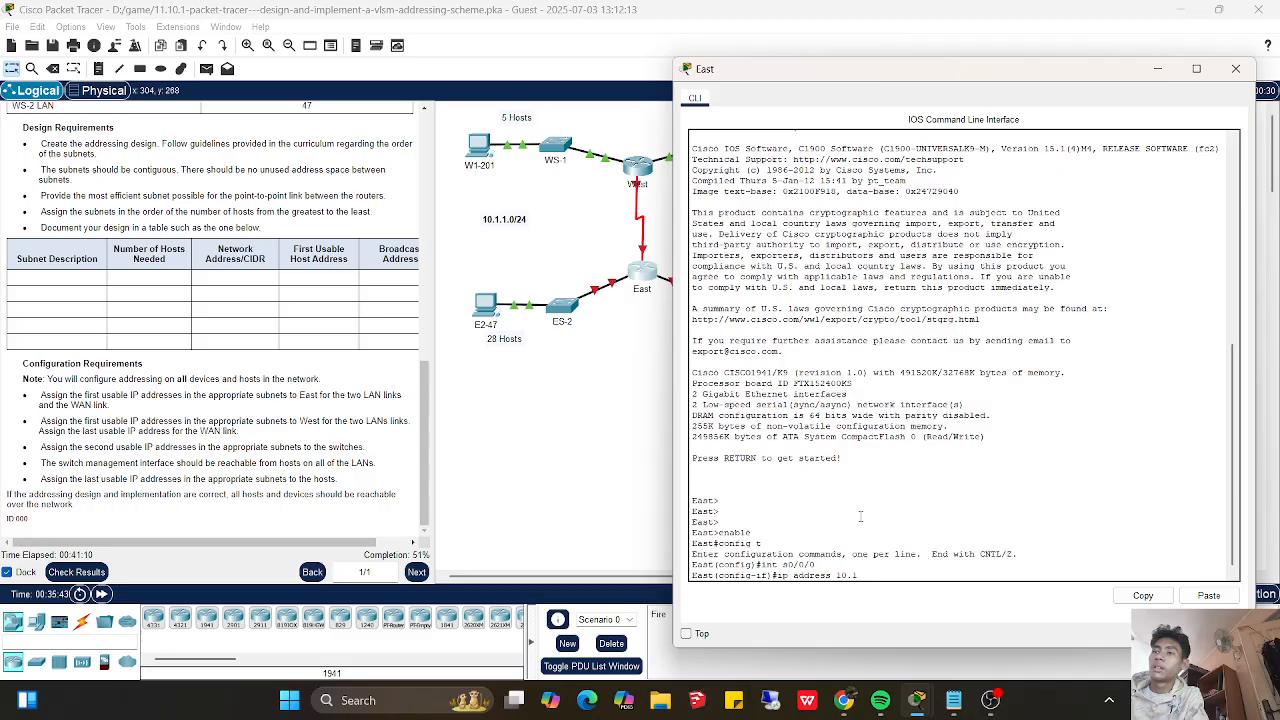
{"action": "type", "text": ".1.1"}
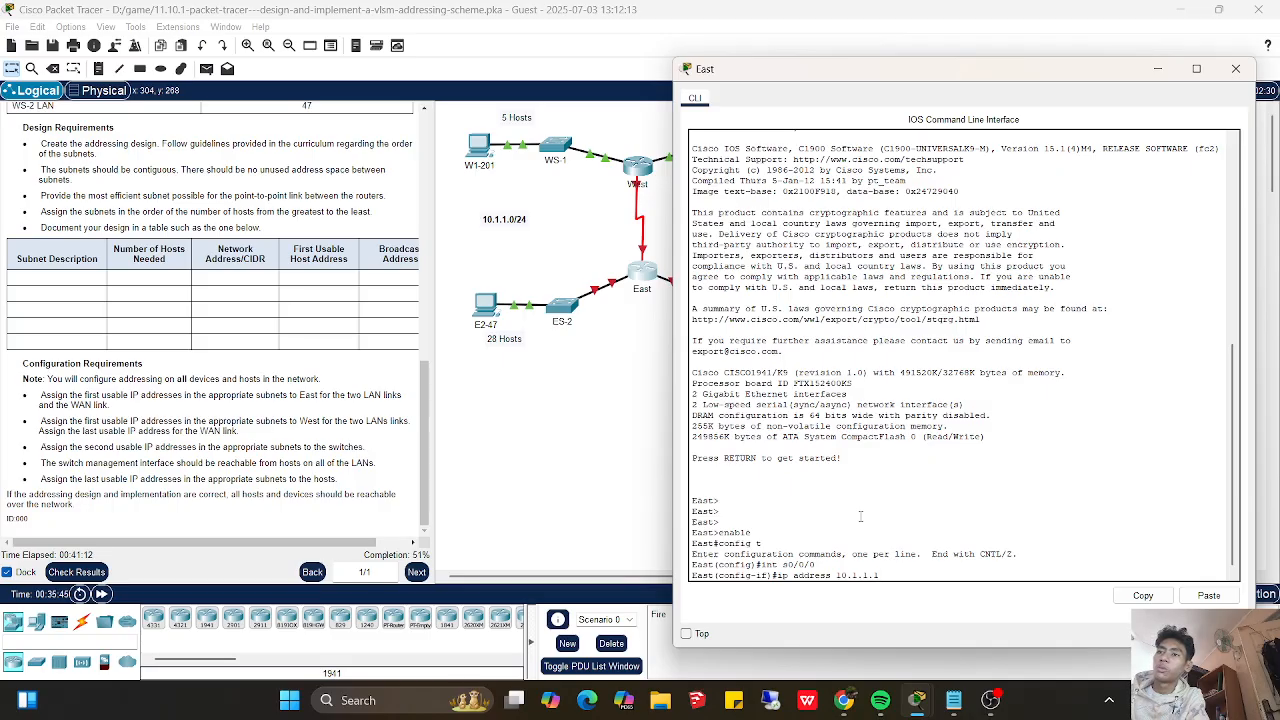
{"action": "type", "text": "22"}
{"action": "key", "text": "Return"}
{"action": "key", "text": "Up"}
{"action": "type", "text": "255.255.255.252"}
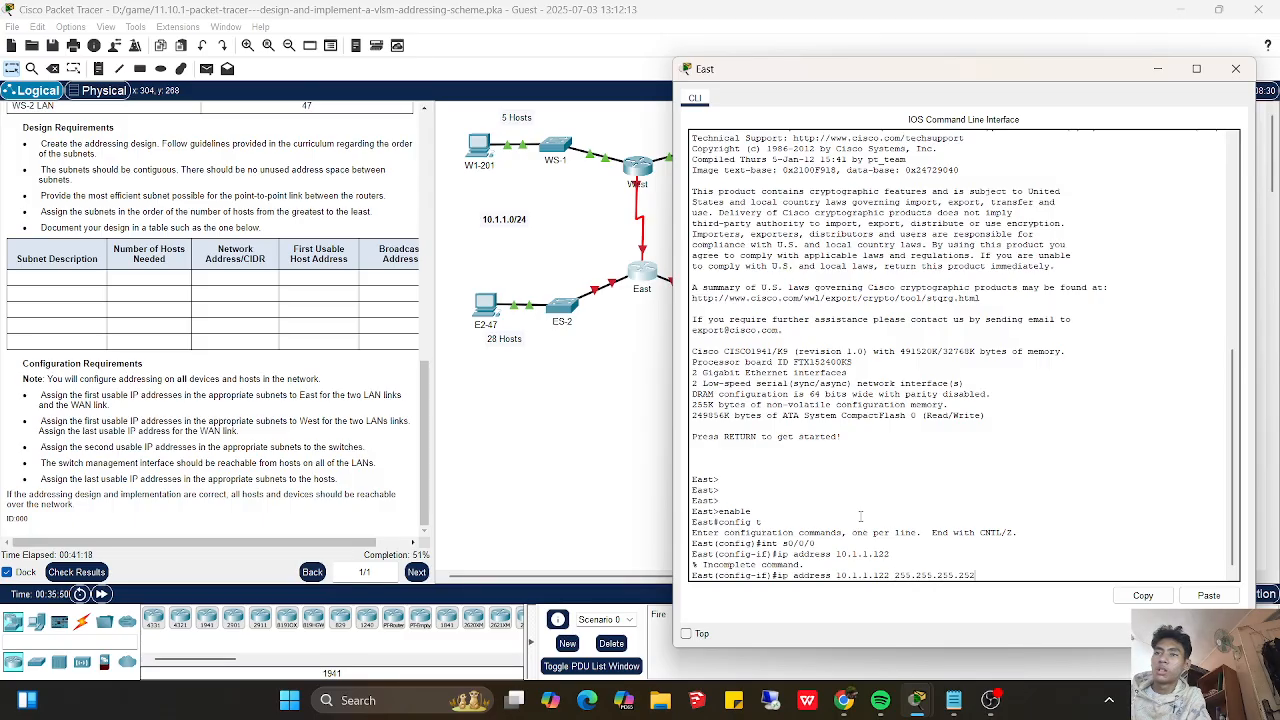
{"action": "key", "text": "Return"}
- Enable East's s0/0/0 interface with no shutdown and return to global configuration mode
{"action": "type", "text": "no shutdown"}
{"action": "key", "text": "Return"}
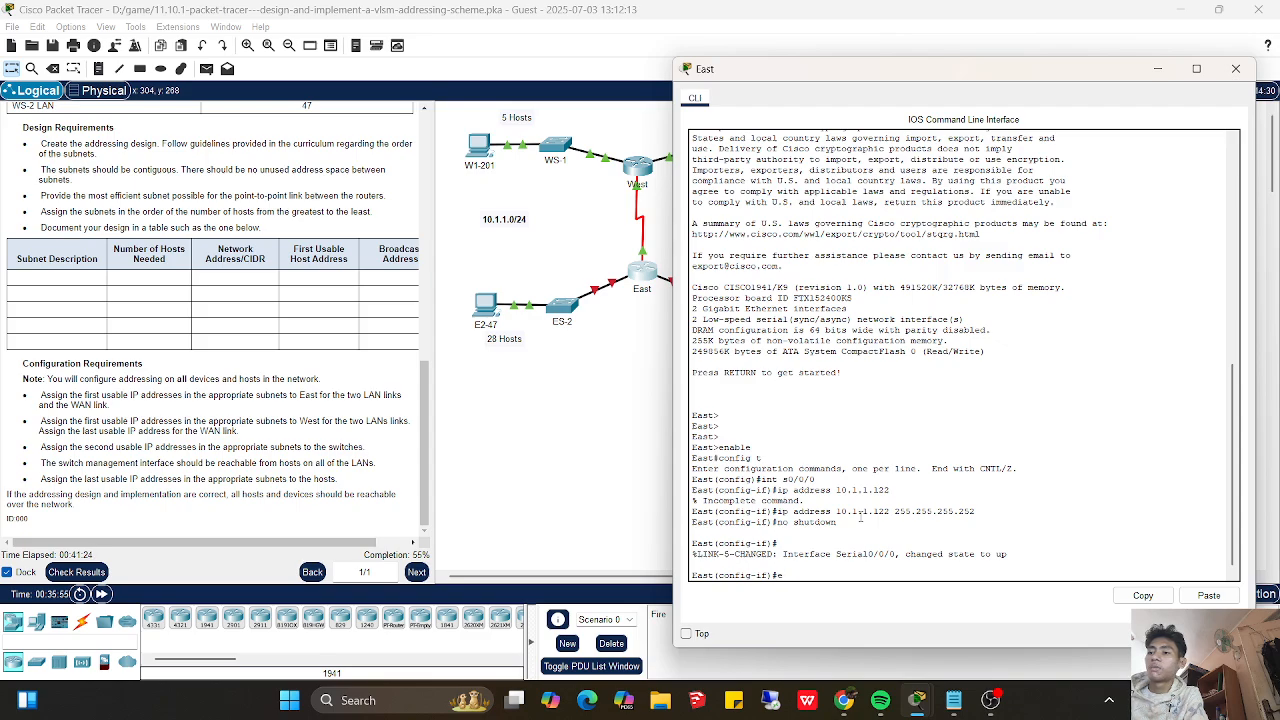
{"action": "type", "text": "exit"}
{"action": "key", "text": "Return"}
{"action": "key", "text": "Return"}
{"action": "key", "text": "Return"}
- Enter interface configuration for g0/0 on East and minimize the console to reveal the topology
{"action": "type", "text": "int"}
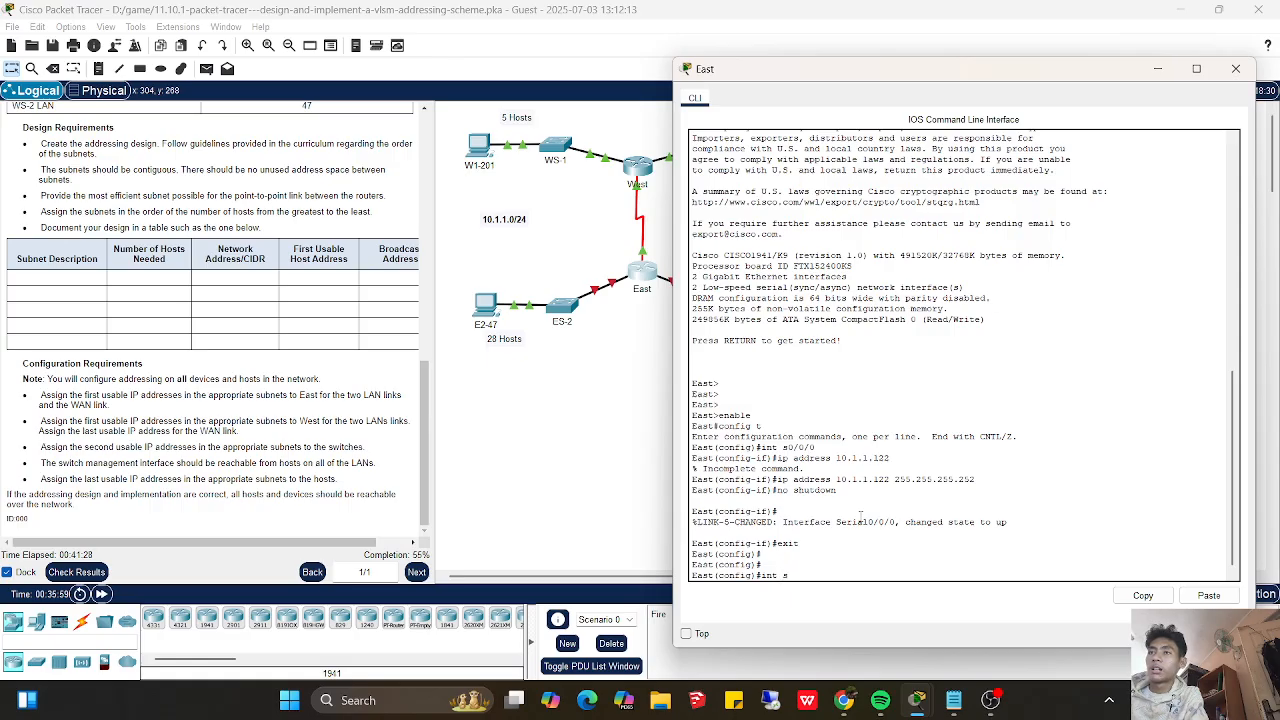
{"action": "type", "text": " g0/0"}
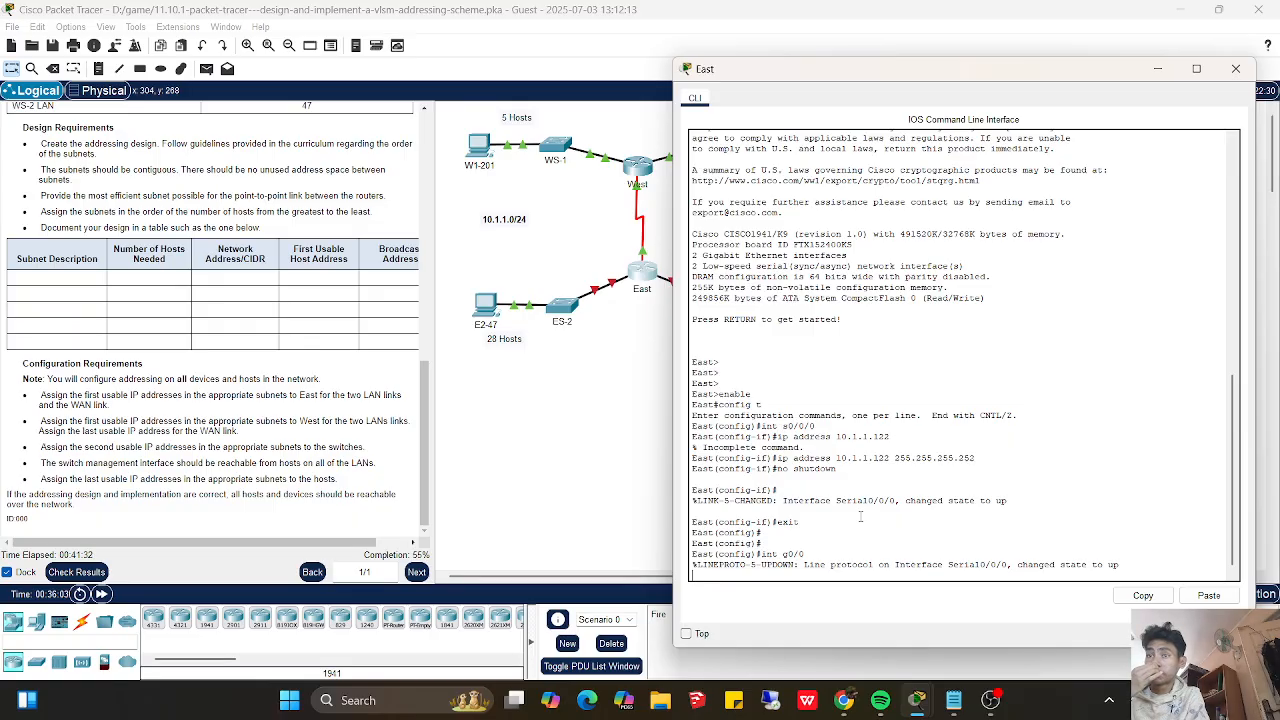
{"action": "key", "text": "Return"}
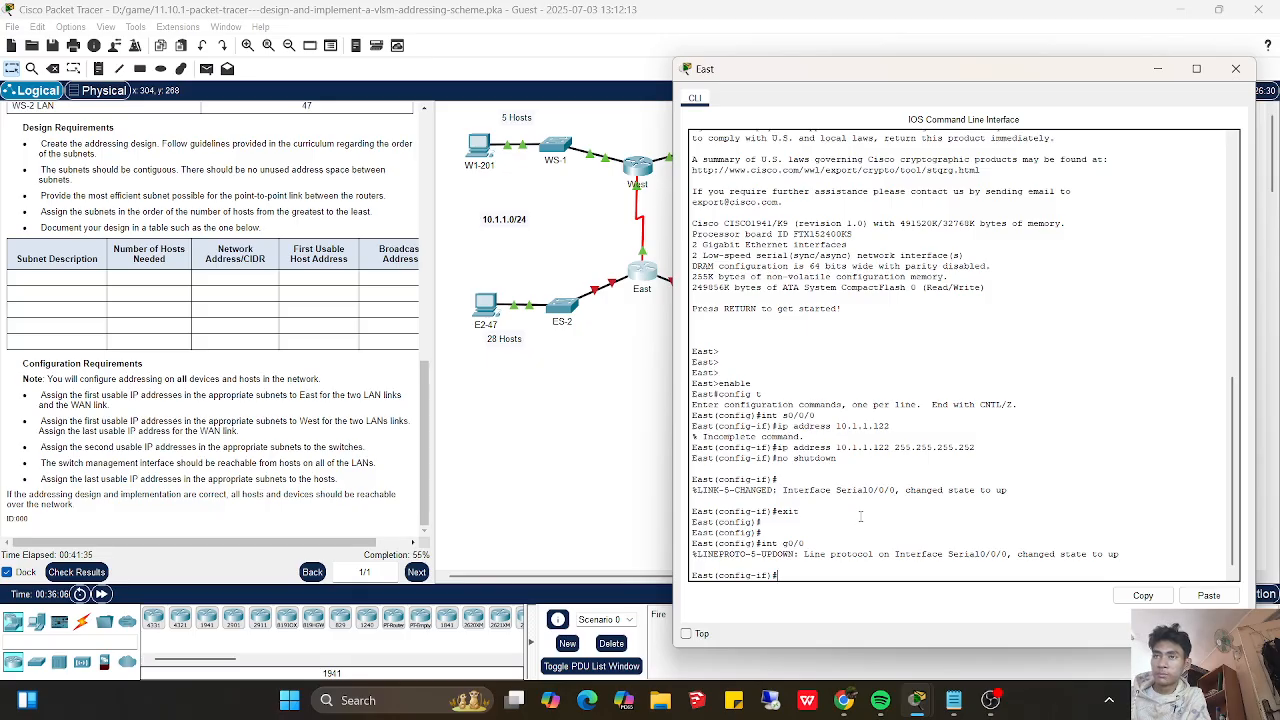
{"action": "key", "text": "Up"}
{"action": "key", "text": "Return"}
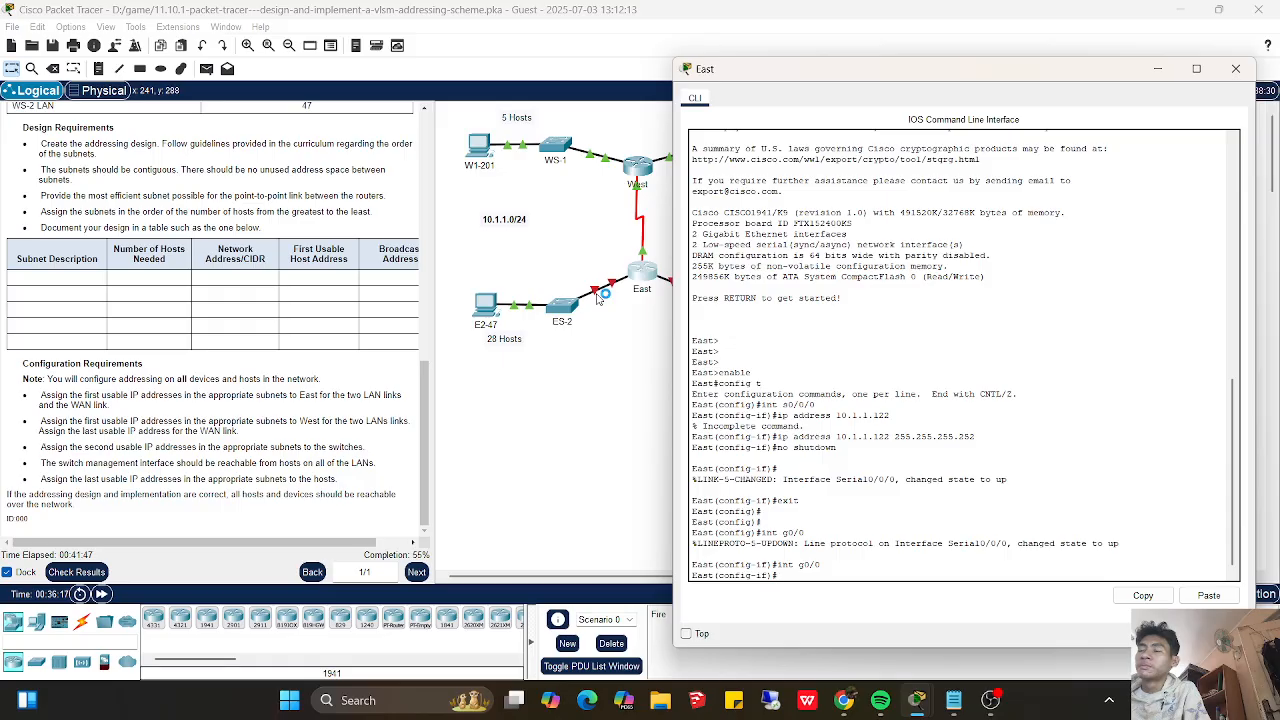
{"action": "left_click_drag", "start_coordinate": [1006, 84], "coordinate": [1010, 186]}
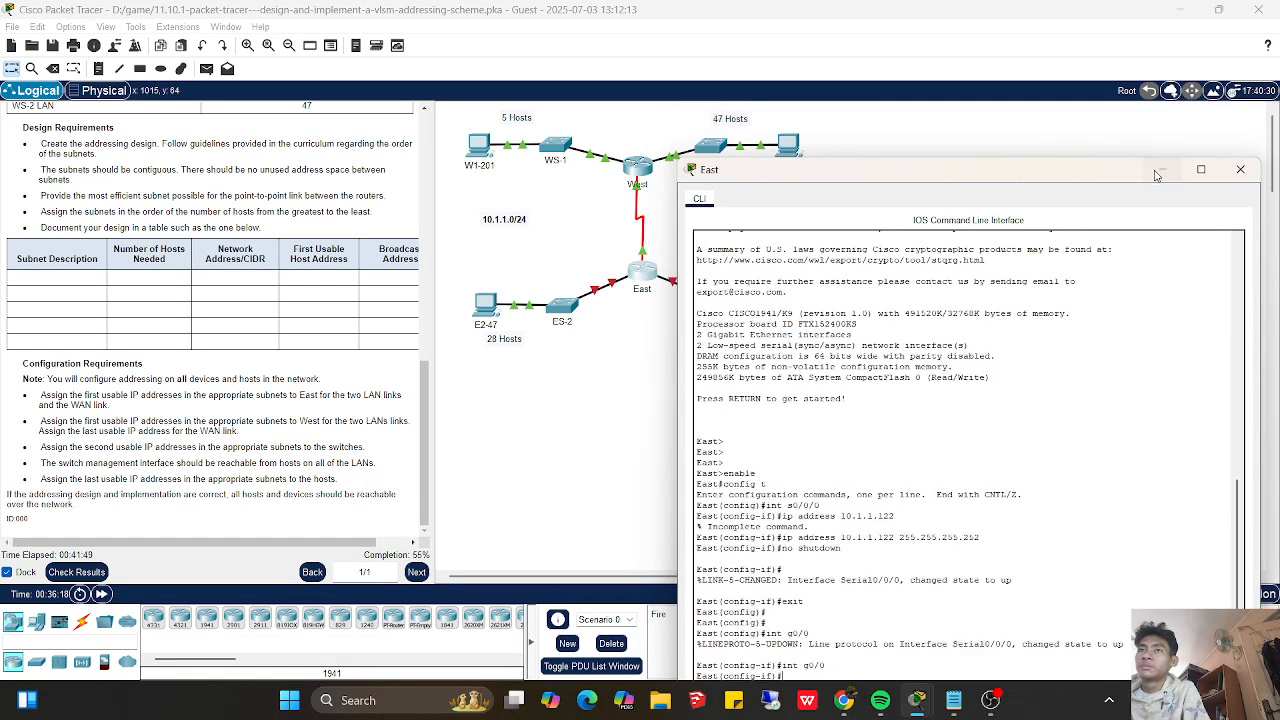
{"action": "left_click", "coordinate": [1157, 172]}
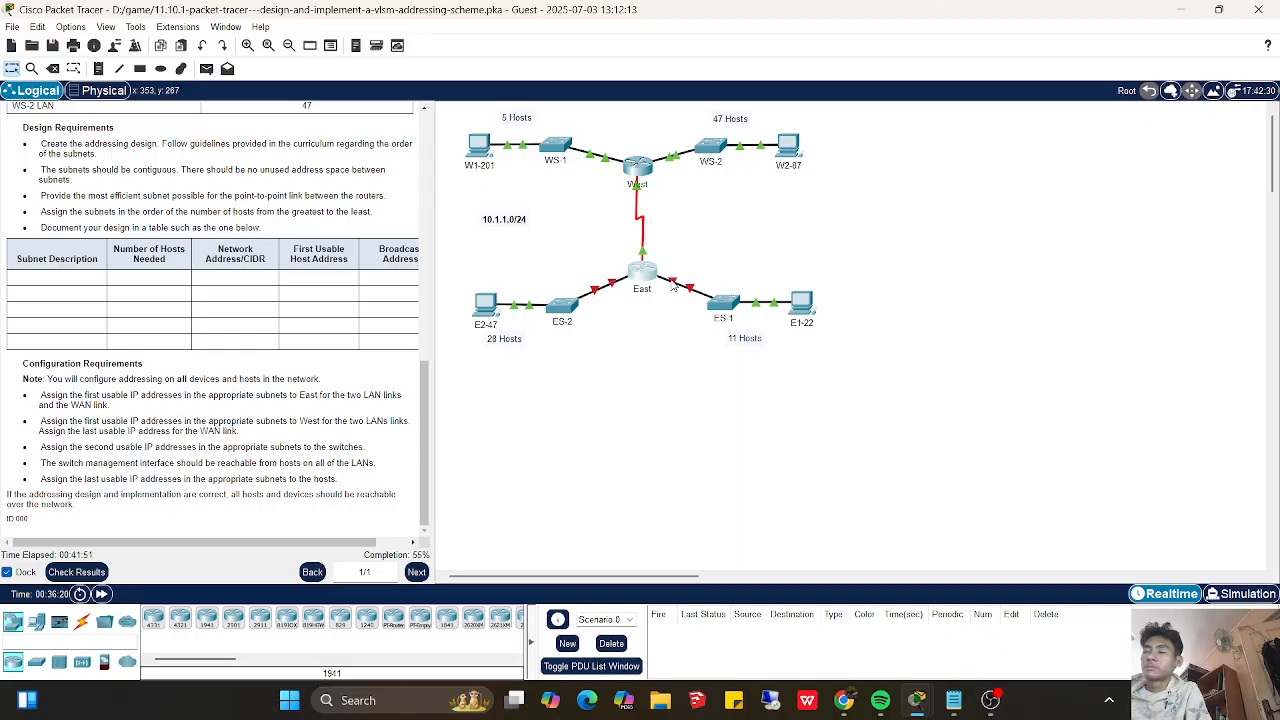
- Check the ports on East's two LAN links against the subnet notes and reopen East's console beside the notes
{"action": "mouse_move", "coordinate": [673, 287]}
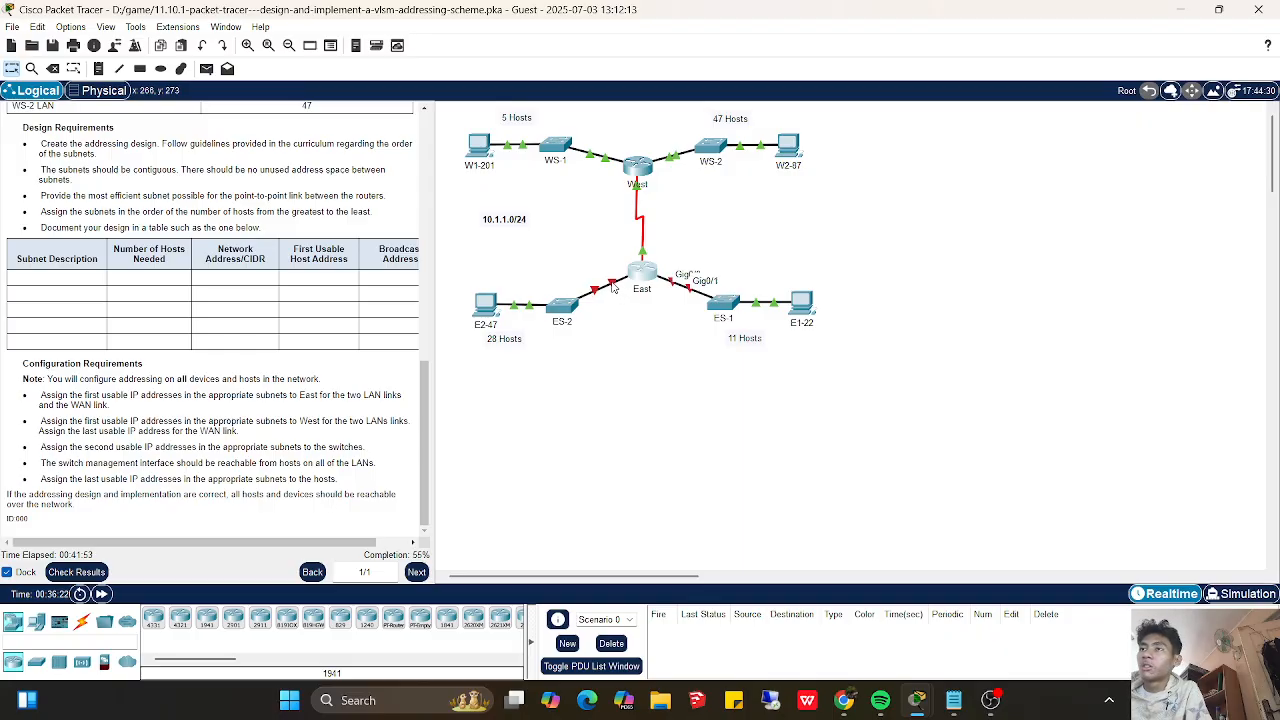
{"action": "mouse_move", "coordinate": [614, 288]}
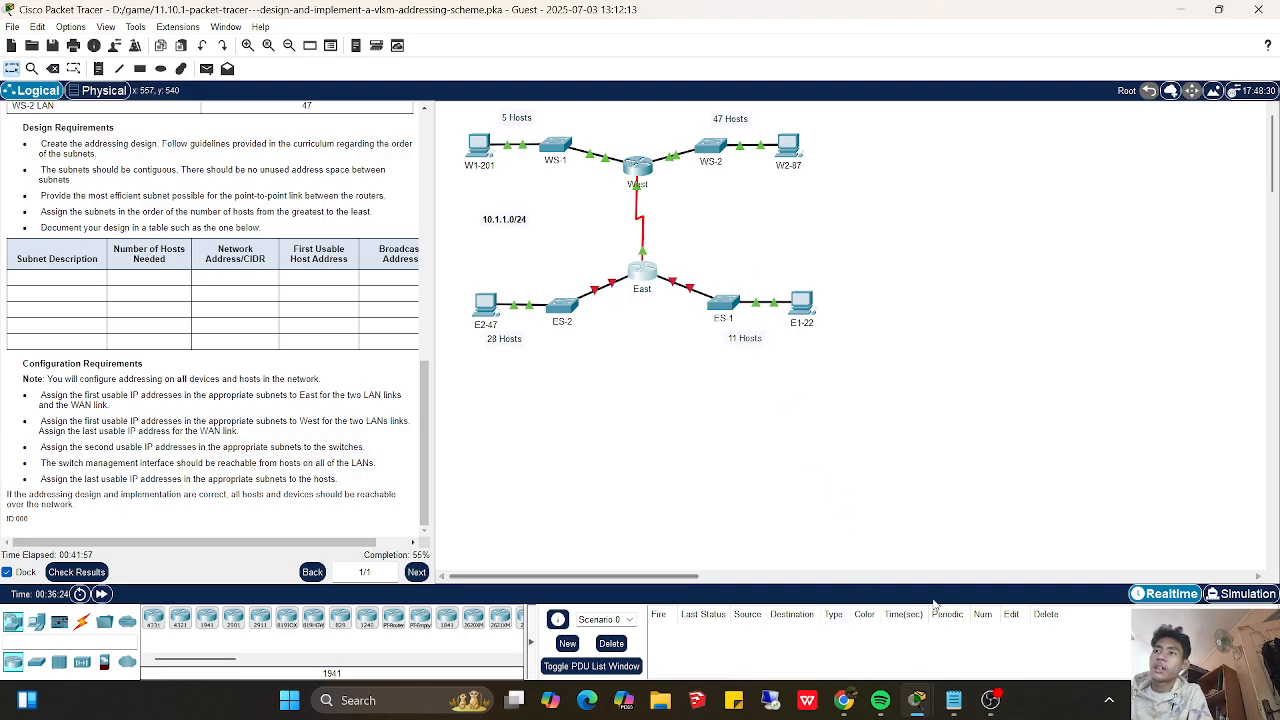
{"action": "left_click", "coordinate": [948, 700]}
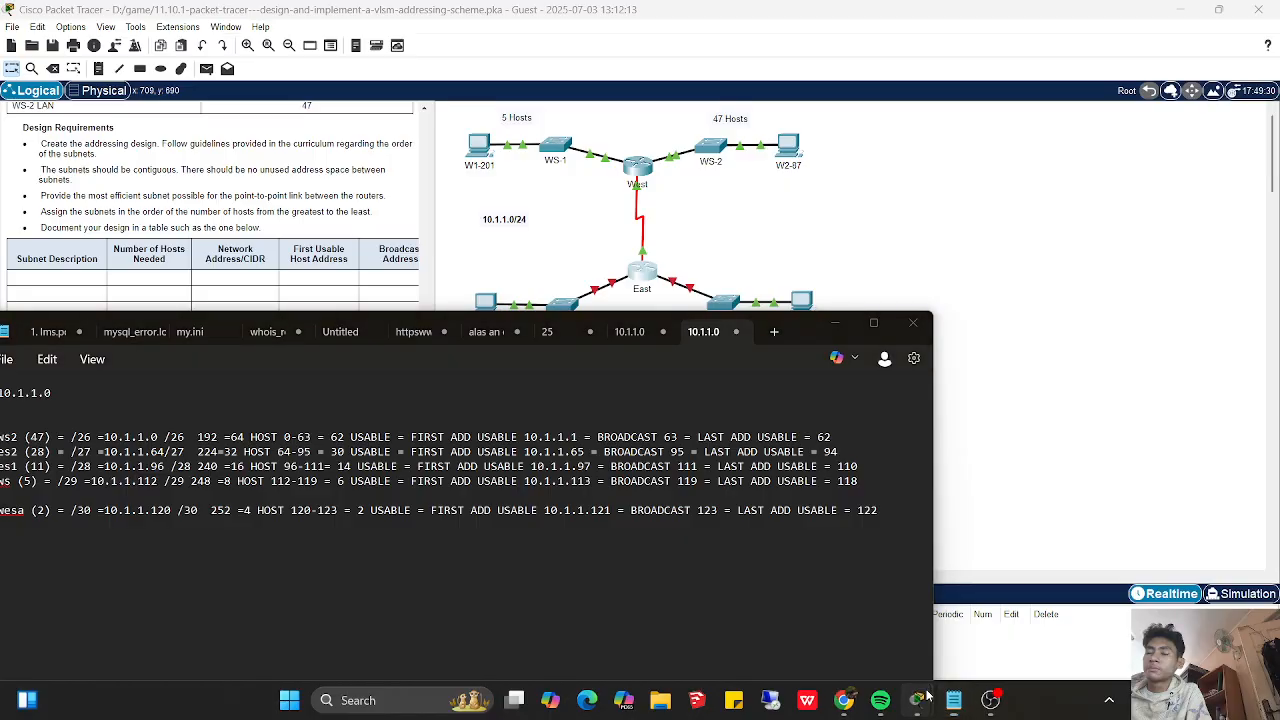
{"action": "mouse_move", "coordinate": [918, 699]}
{"action": "left_click", "coordinate": [806, 608]}
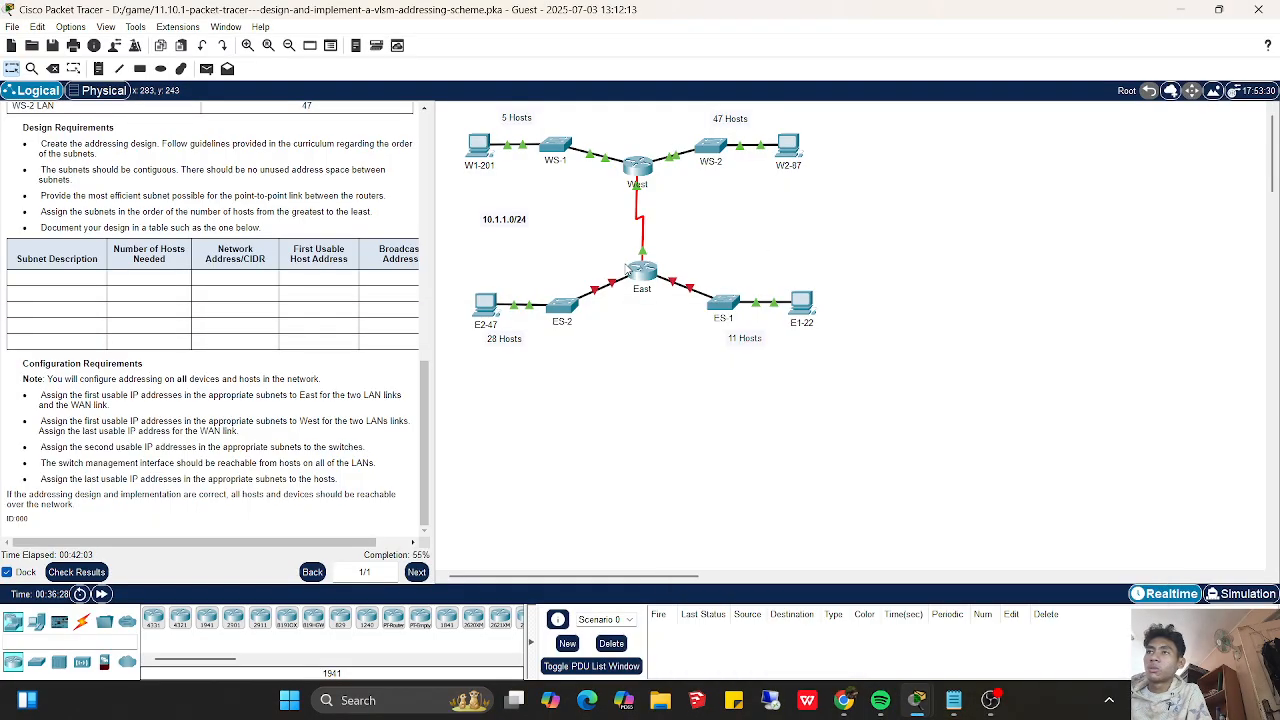
{"action": "left_click", "coordinate": [954, 700]}
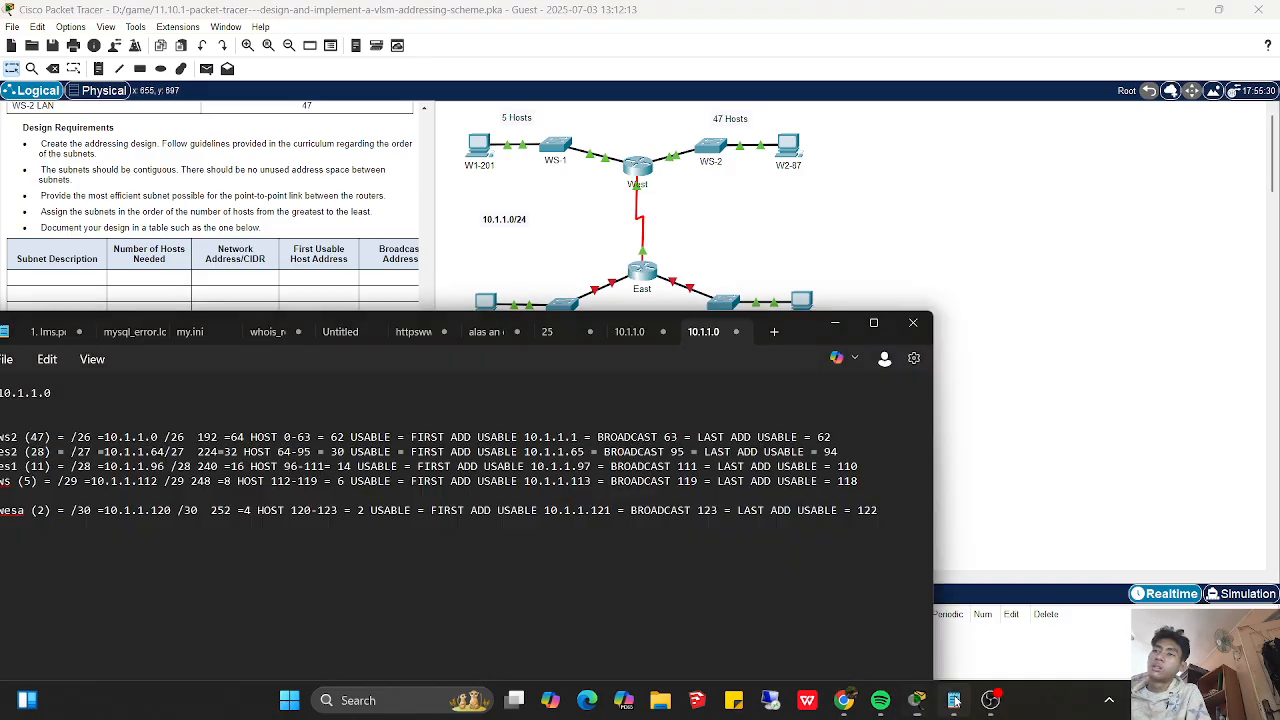
{"action": "mouse_move", "coordinate": [917, 700]}
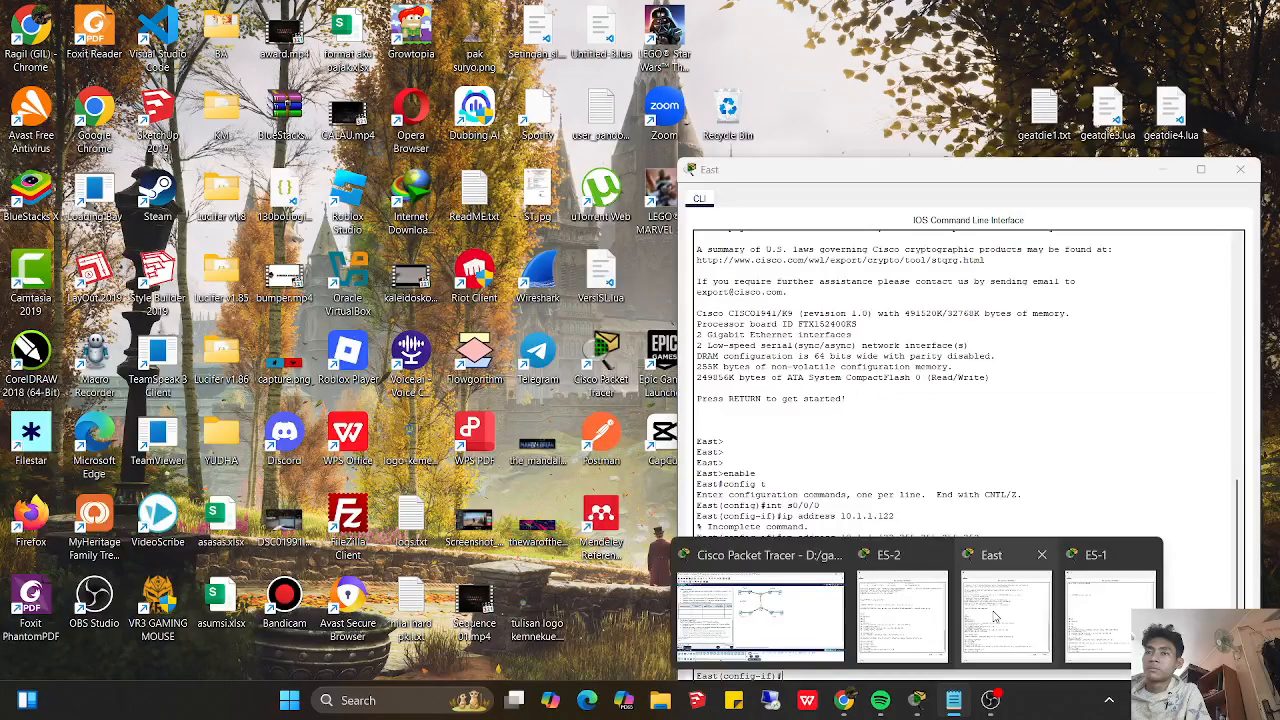
{"action": "left_click", "coordinate": [995, 615]}
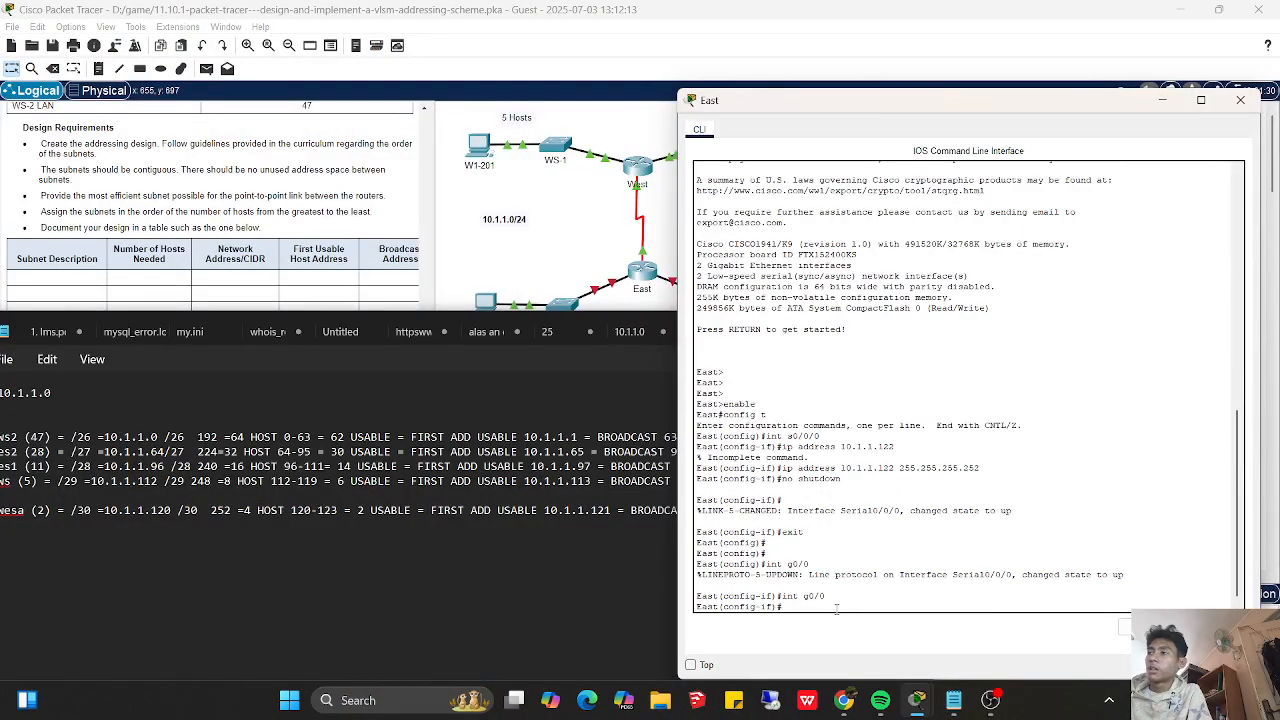
{"action": "left_click", "coordinate": [412, 480]}
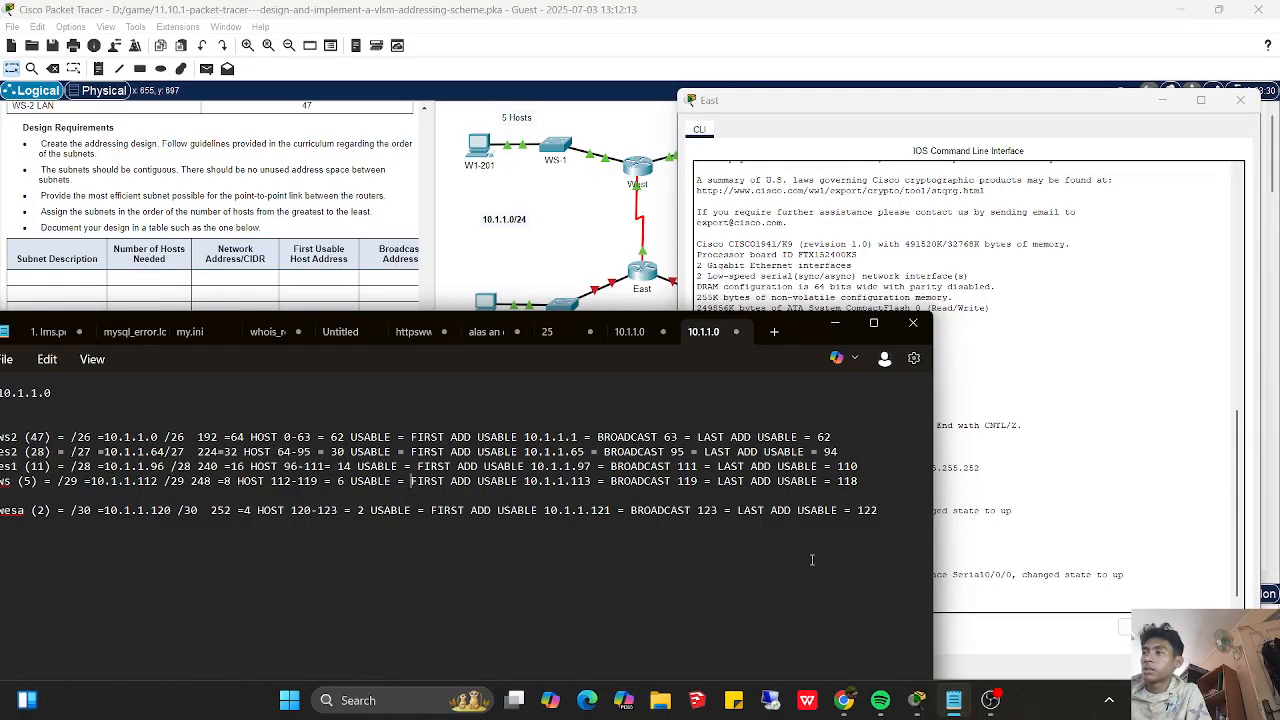
{"action": "left_click", "coordinate": [1050, 549]}
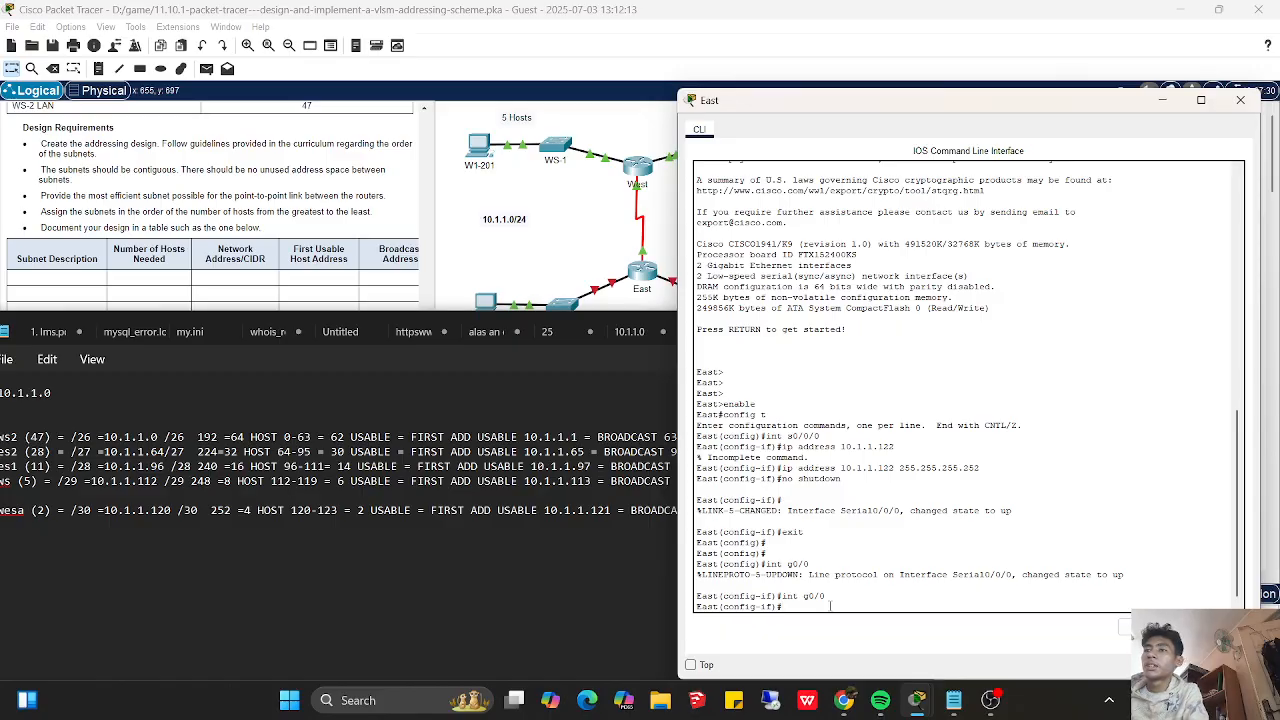
- Assign IP address 10.1.1.92 with mask 255.255.255.240 to East's g0/0 interface
{"action": "type", "text": "ip address 10.1.1."}
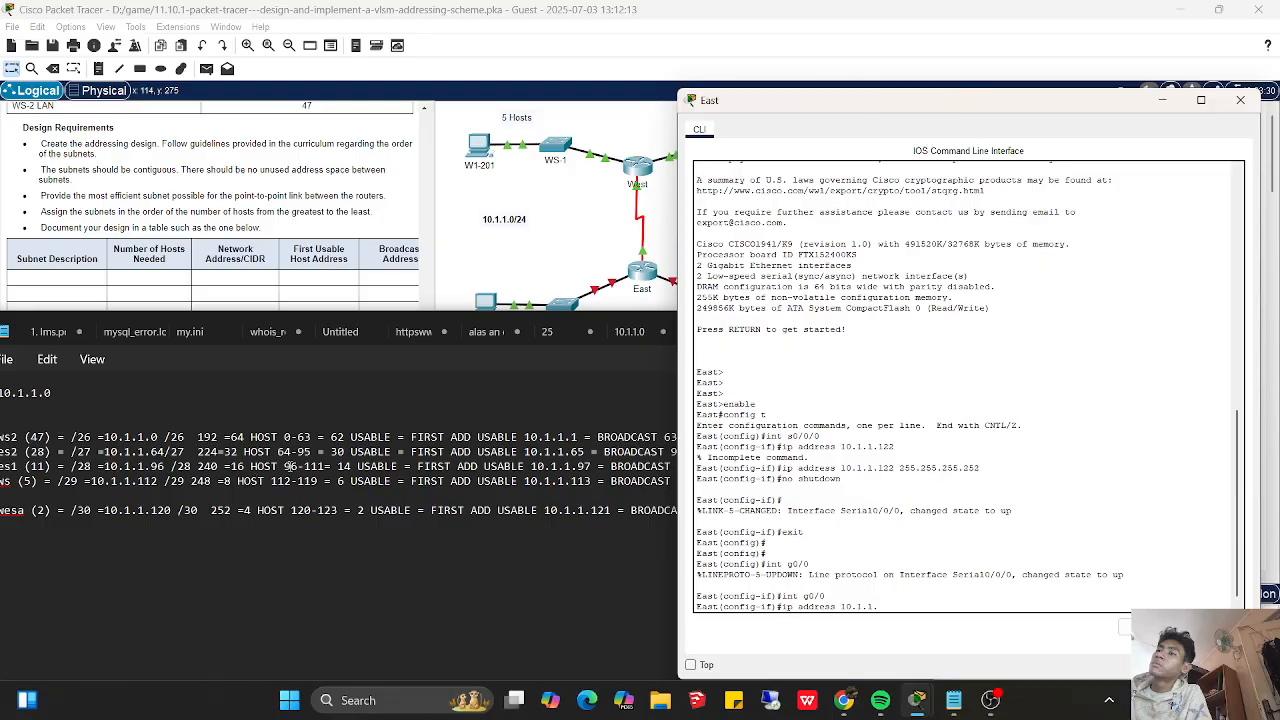
{"action": "type", "text": "92 255255.255."}
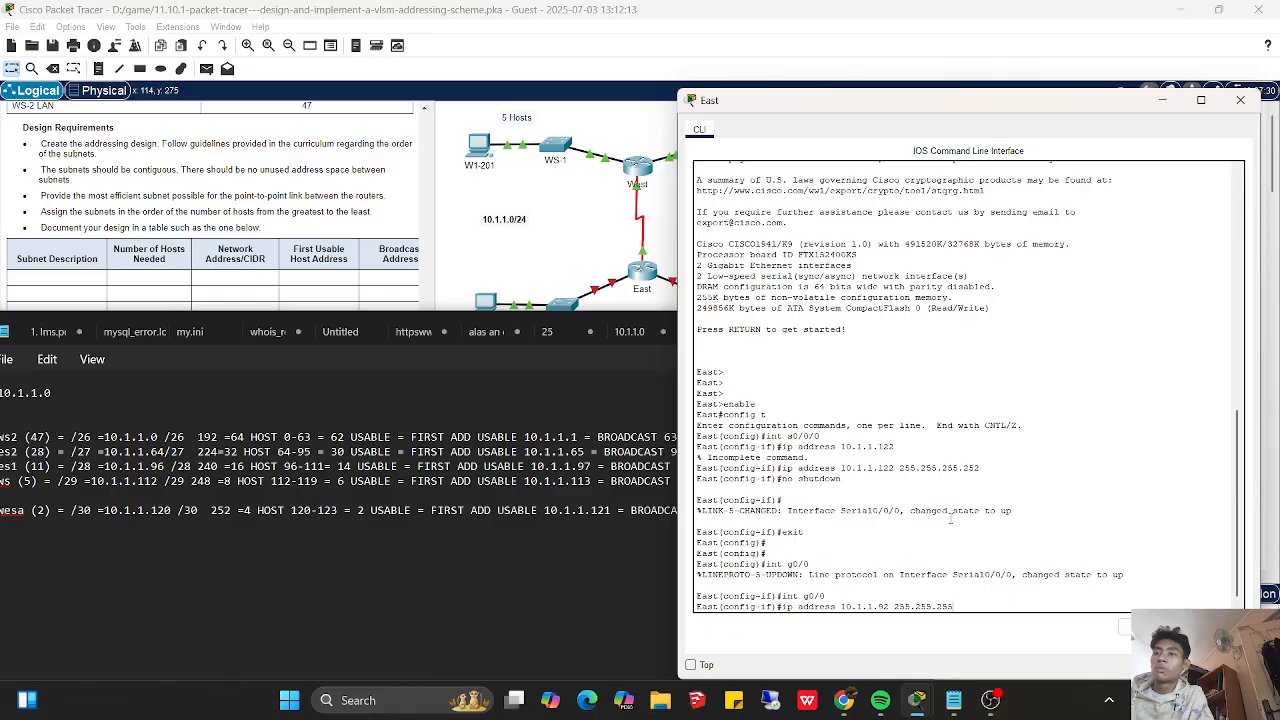
{"action": "type", "text": "40"}
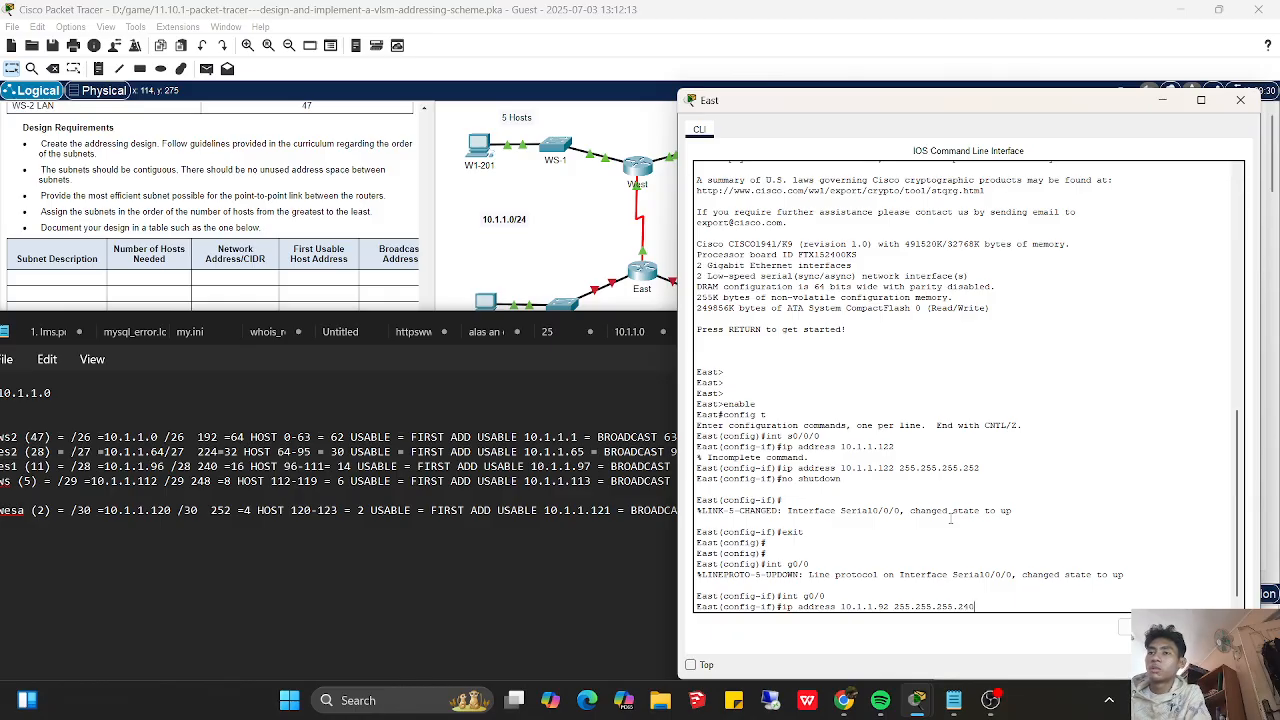
{"action": "key", "text": "Return"}
- Enable East's g0/0 interface with no shutdown and return to global configuration mode
{"action": "type", "text": "no shutdown"}
{"action": "key", "text": "Return"}
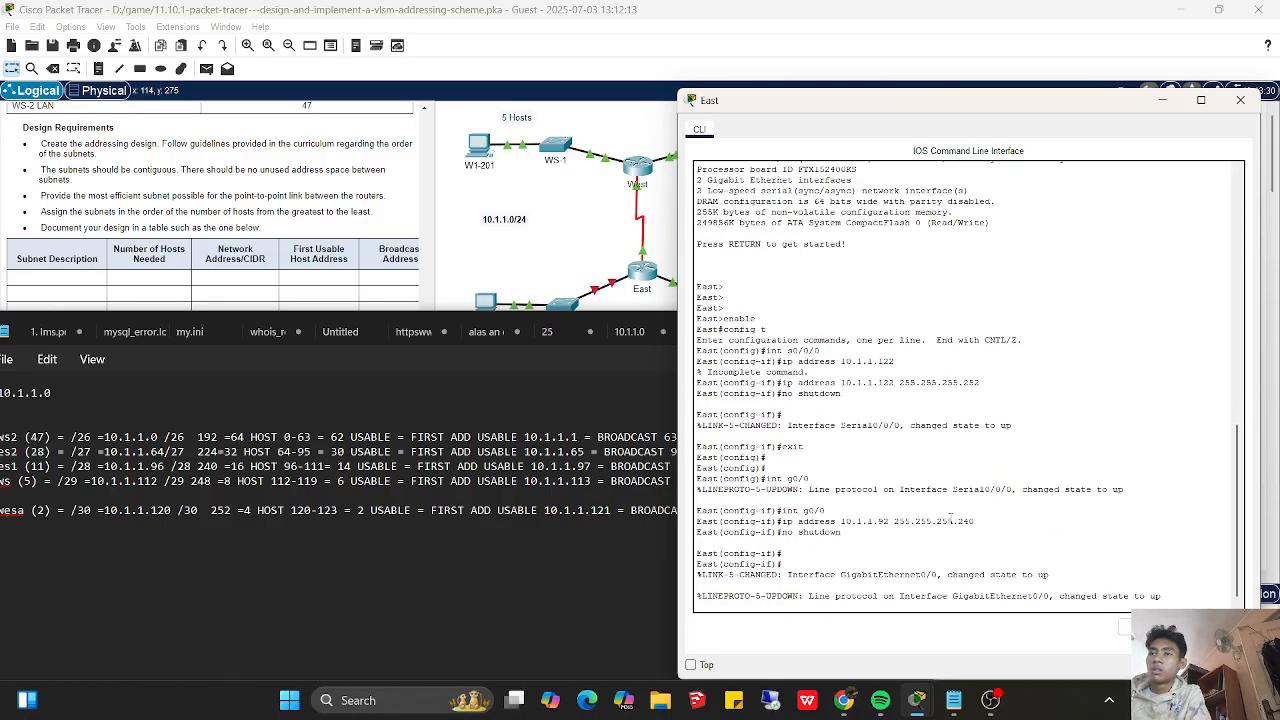
{"action": "key", "text": "Return"}
{"action": "key", "text": "Return"}
{"action": "type", "text": "exit"}
{"action": "key", "text": "Return"}
- Enter interface configuration for g0/1 on East and start its ip address command with 10.1.1., consulting the subnet notes
{"action": "type", "text": "ig)#int"}
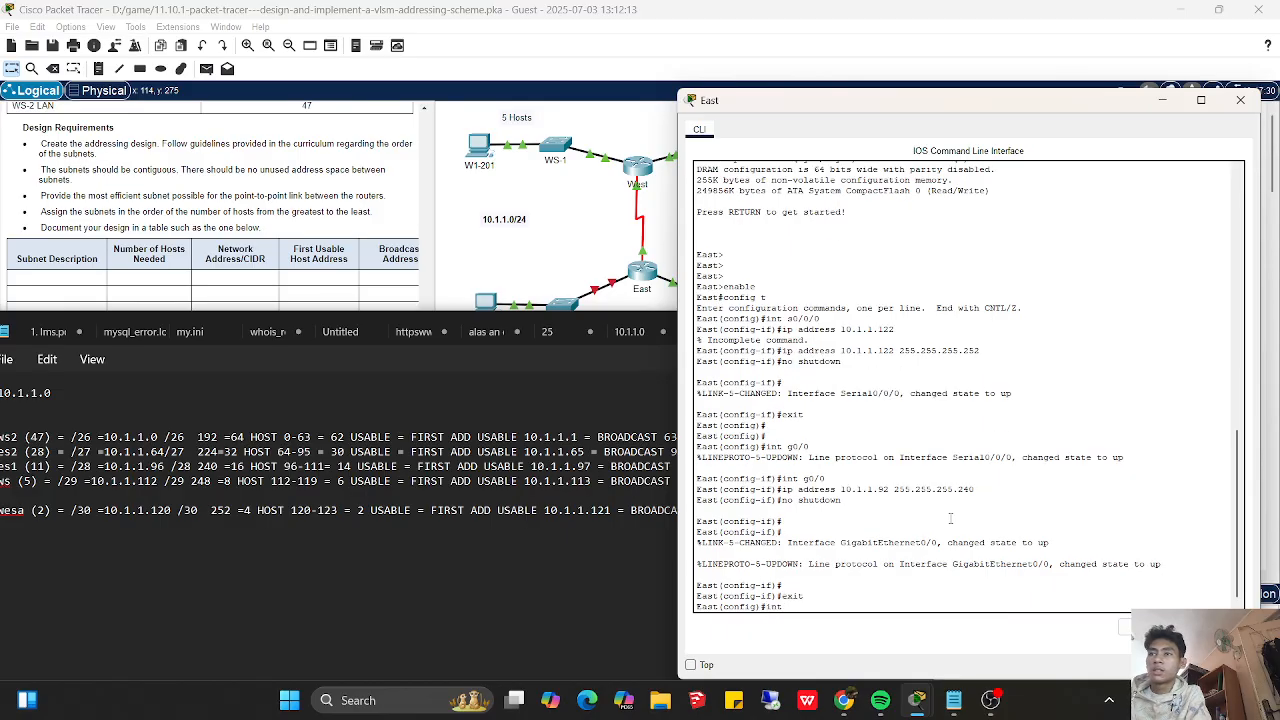
{"action": "type", "text": " g0/1"}
{"action": "key", "text": "Return"}
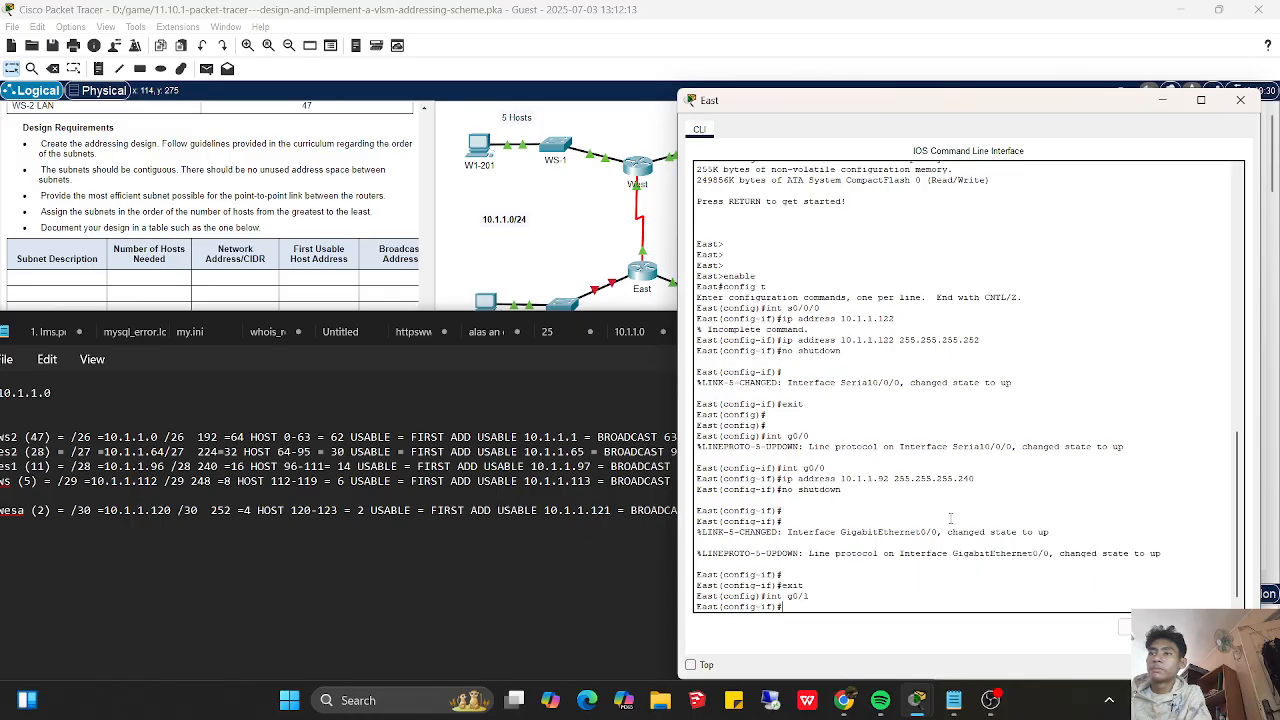
{"action": "type", "text": "ip add"}
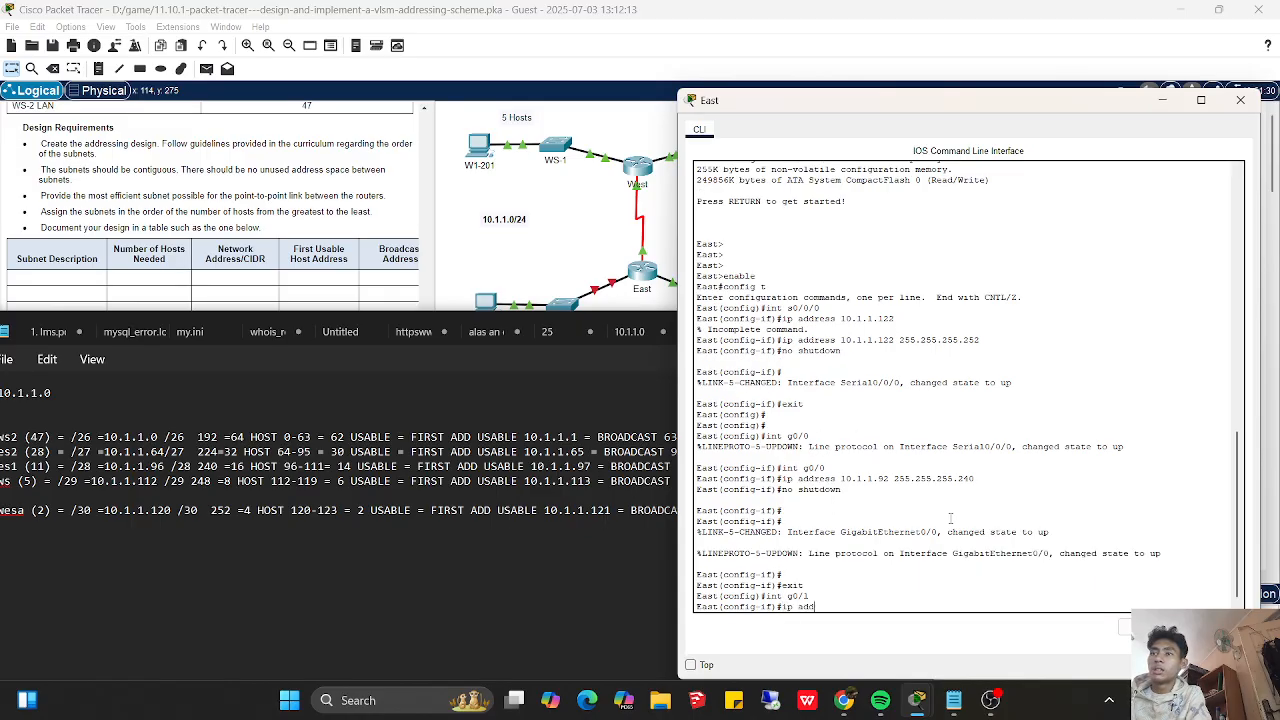
{"action": "type", "text": "ress 10.1.1"}
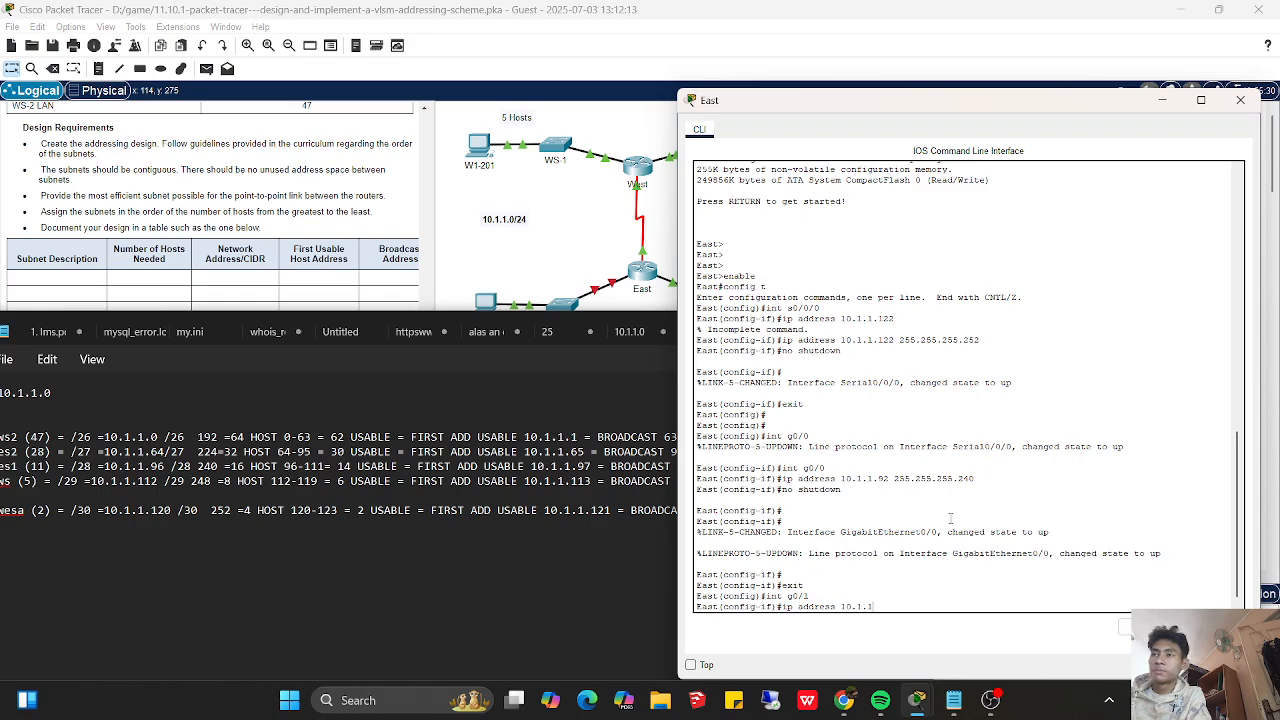
{"action": "left_click", "coordinate": [580, 481]}
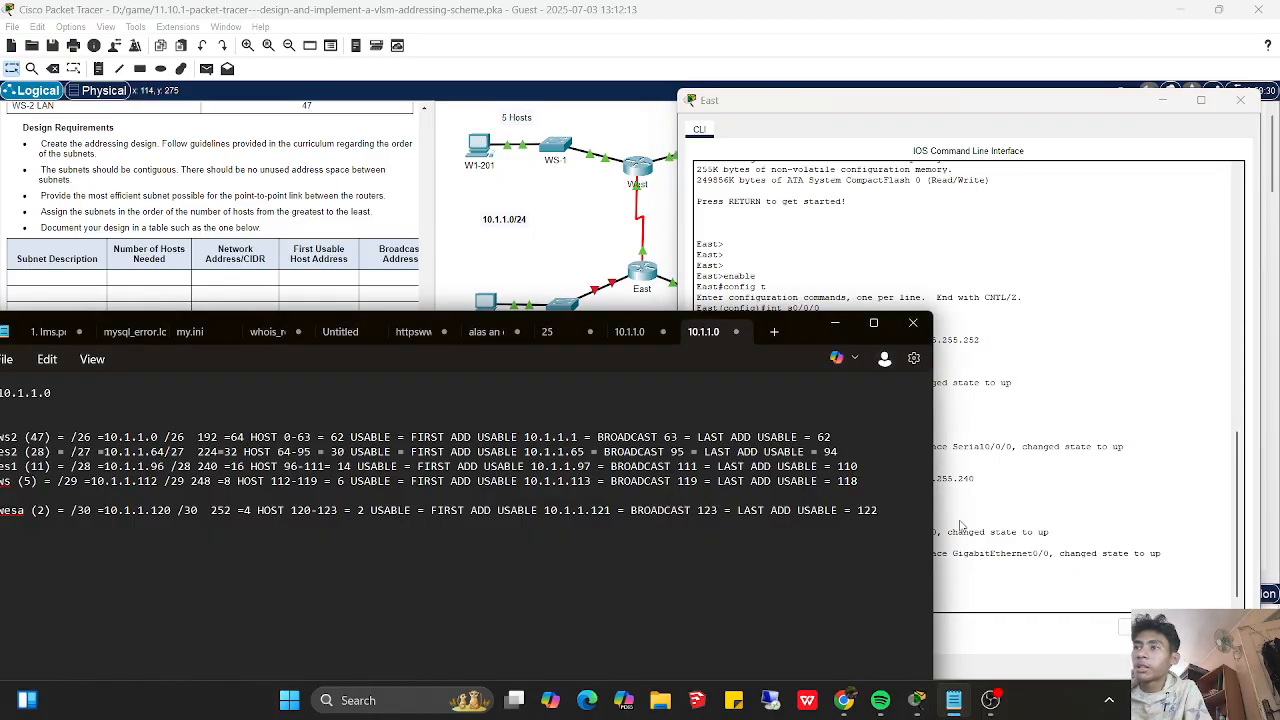
{"action": "left_click", "coordinate": [957, 564]}
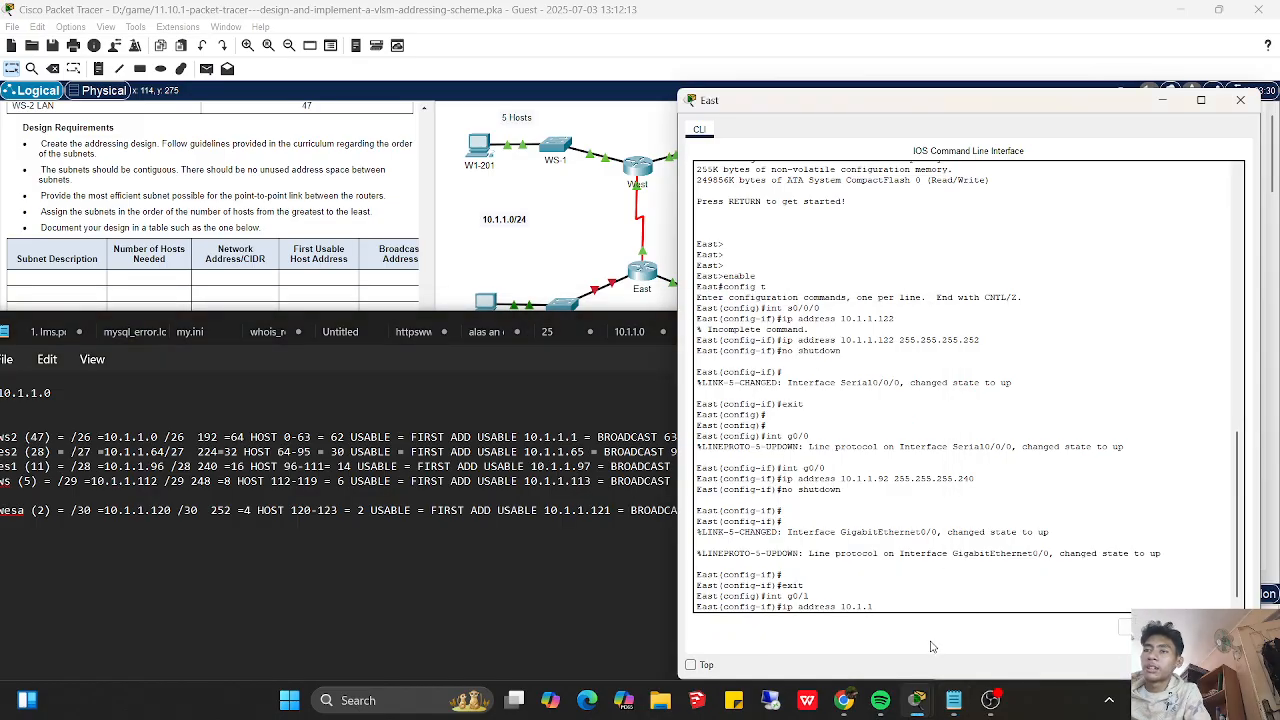
{"action": "type", "text": "."}
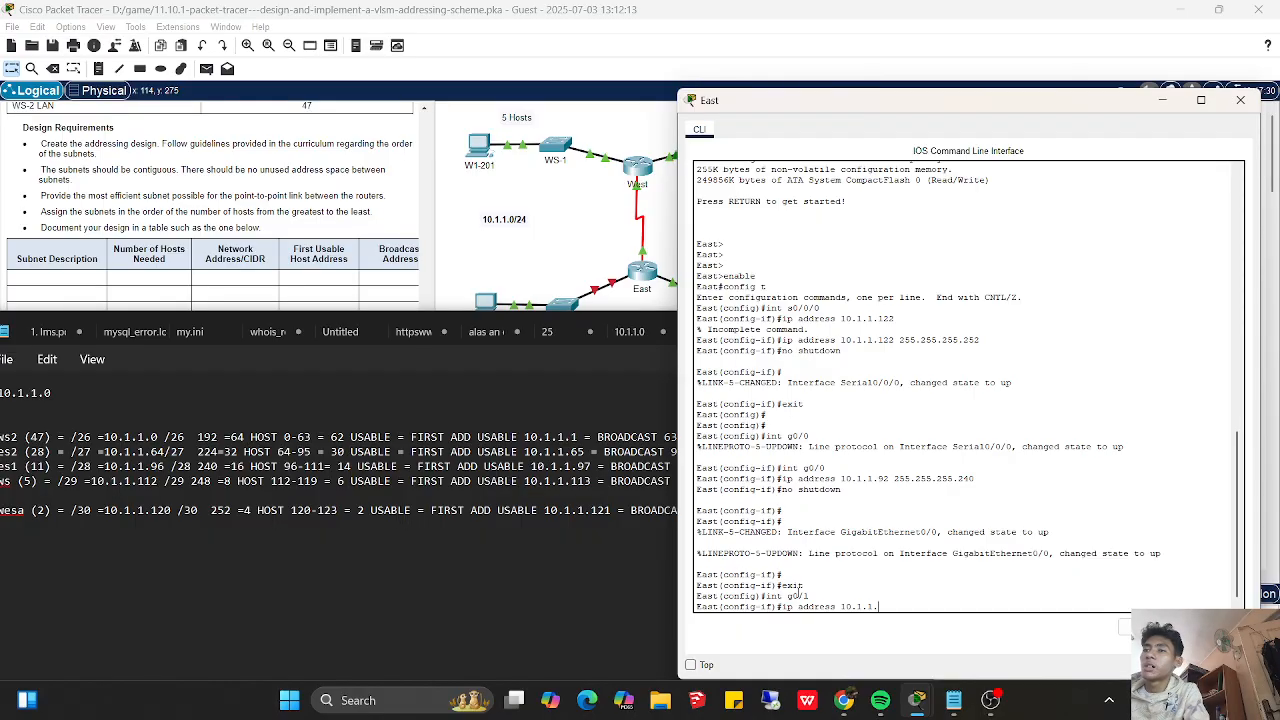
- Check the ES-2 LAN in the topology and try to assign 10.1.1.65 to East's g0/1 without a mask
{"action": "left_click", "coordinate": [583, 388]}
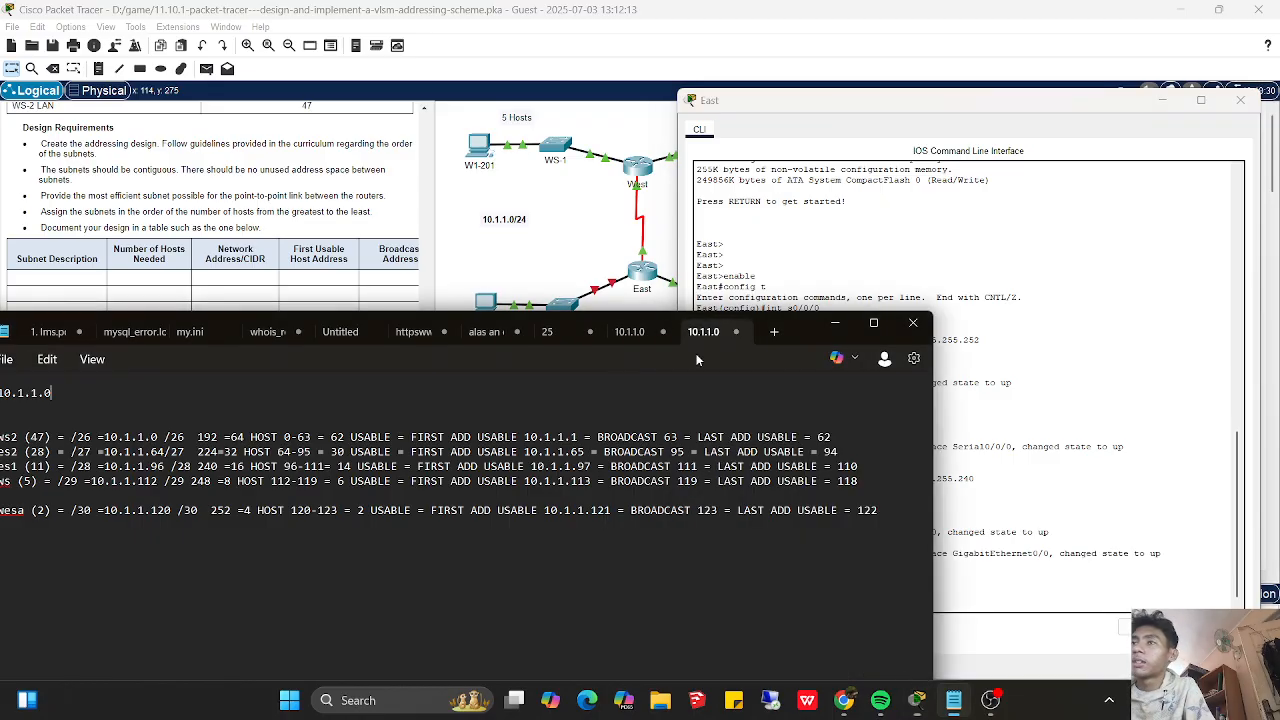
{"action": "left_click", "coordinate": [850, 328]}
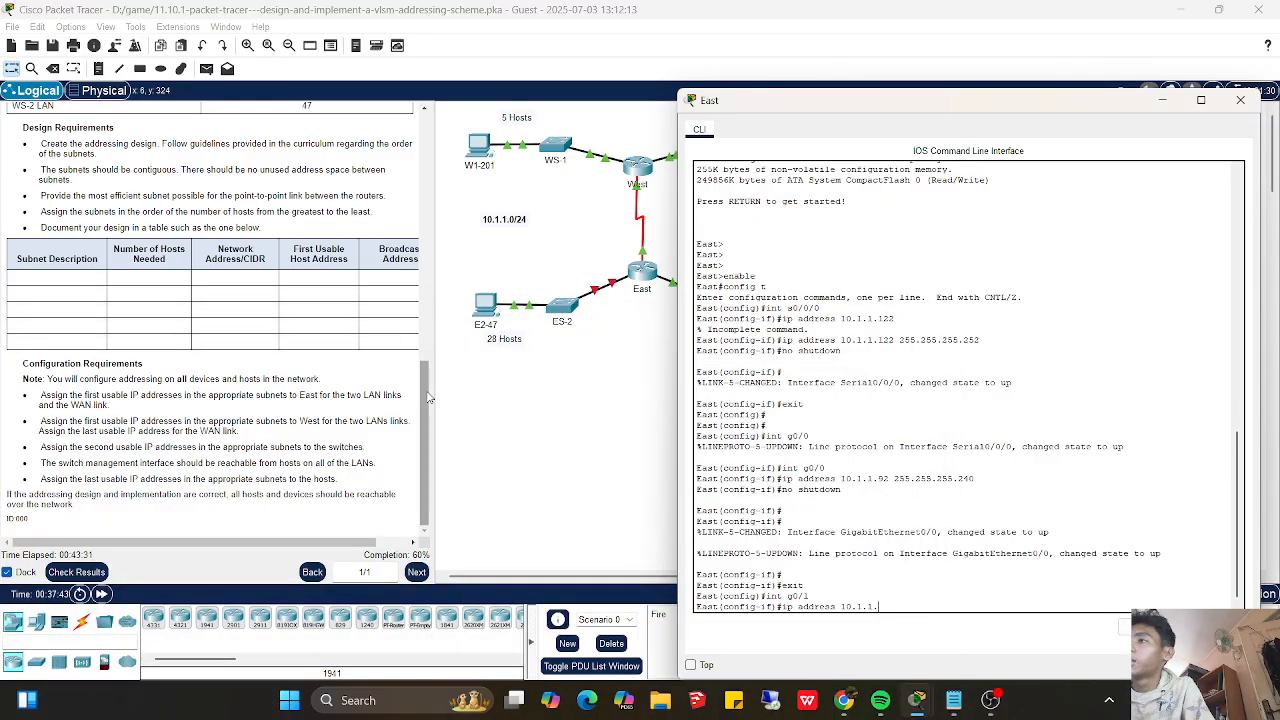
{"action": "left_click", "coordinate": [430, 400]}
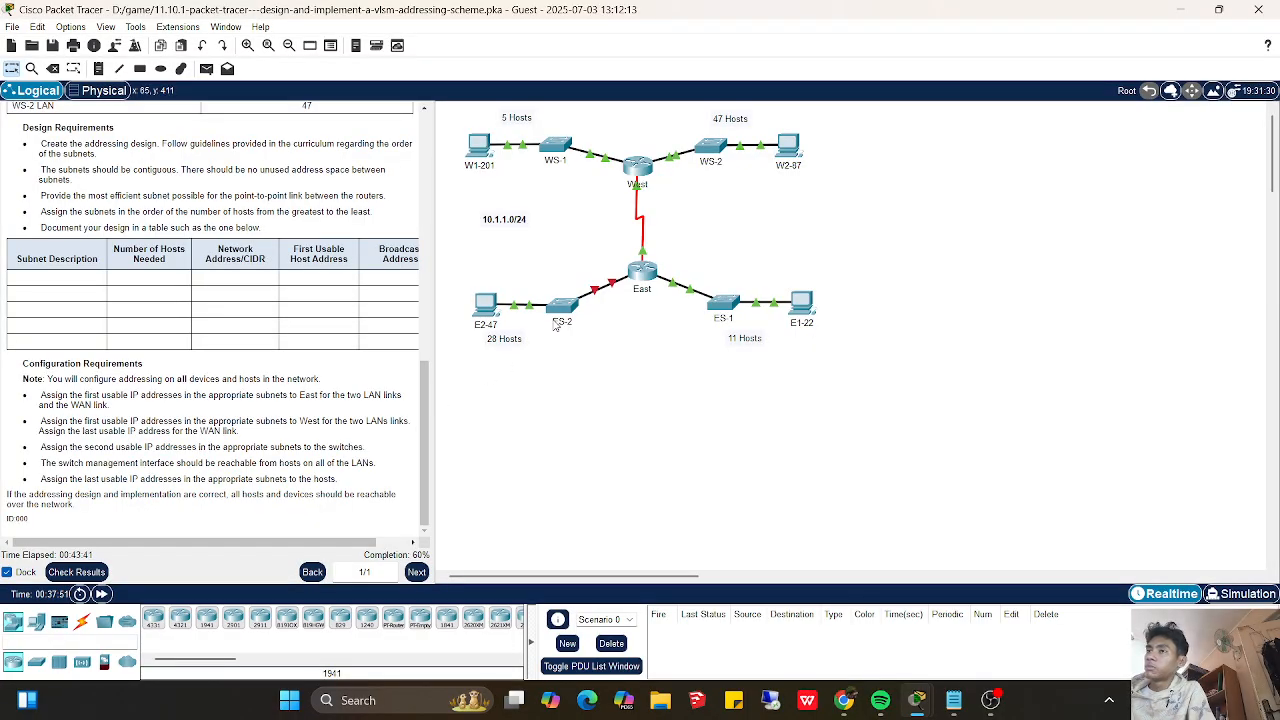
{"action": "left_click", "coordinate": [643, 263]}
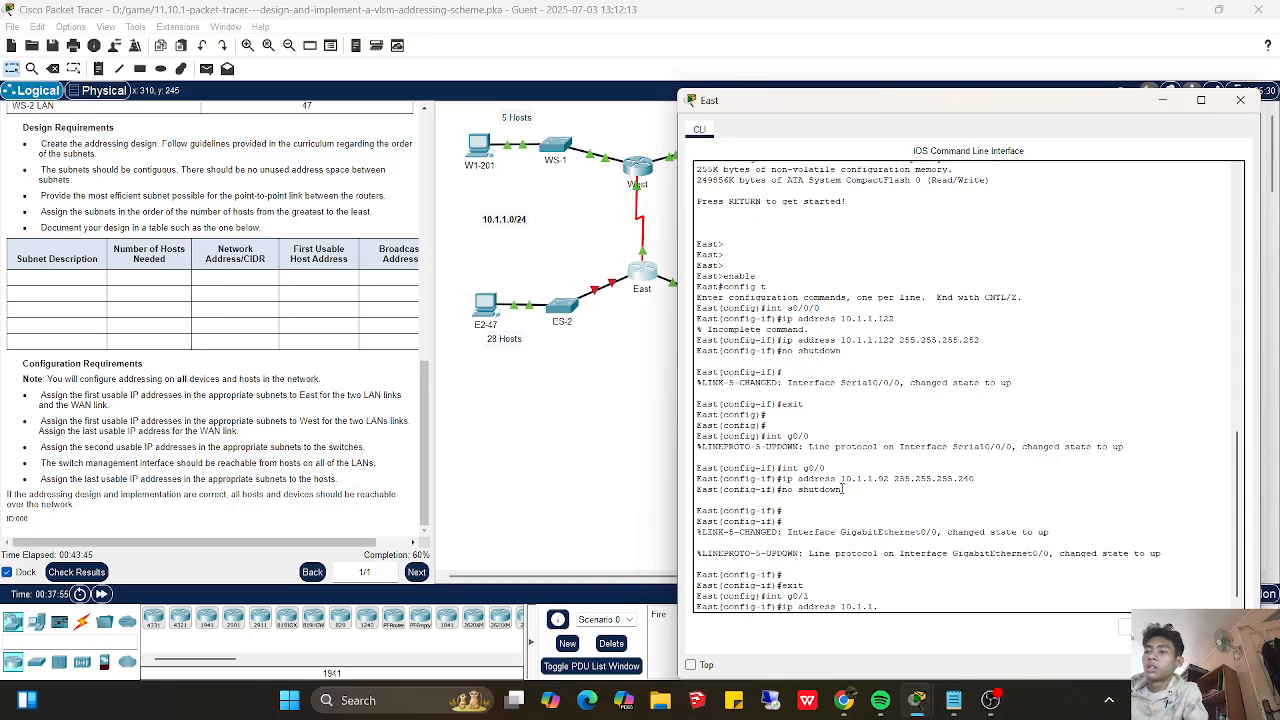
{"action": "key", "text": "Return"}
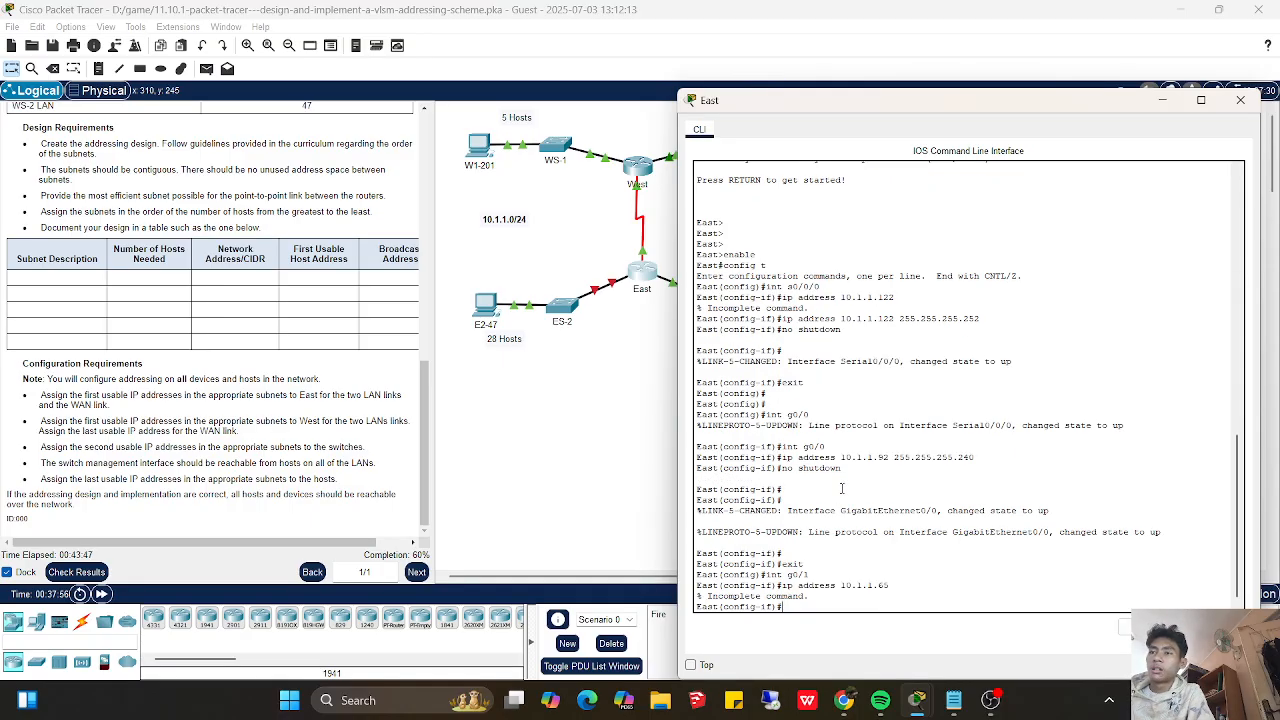
- Look up the ES-2 subnet in the notes and try to assign 10.1.1.65 with mask 255.255.224 to g0/1
{"action": "key", "text": "Up"}
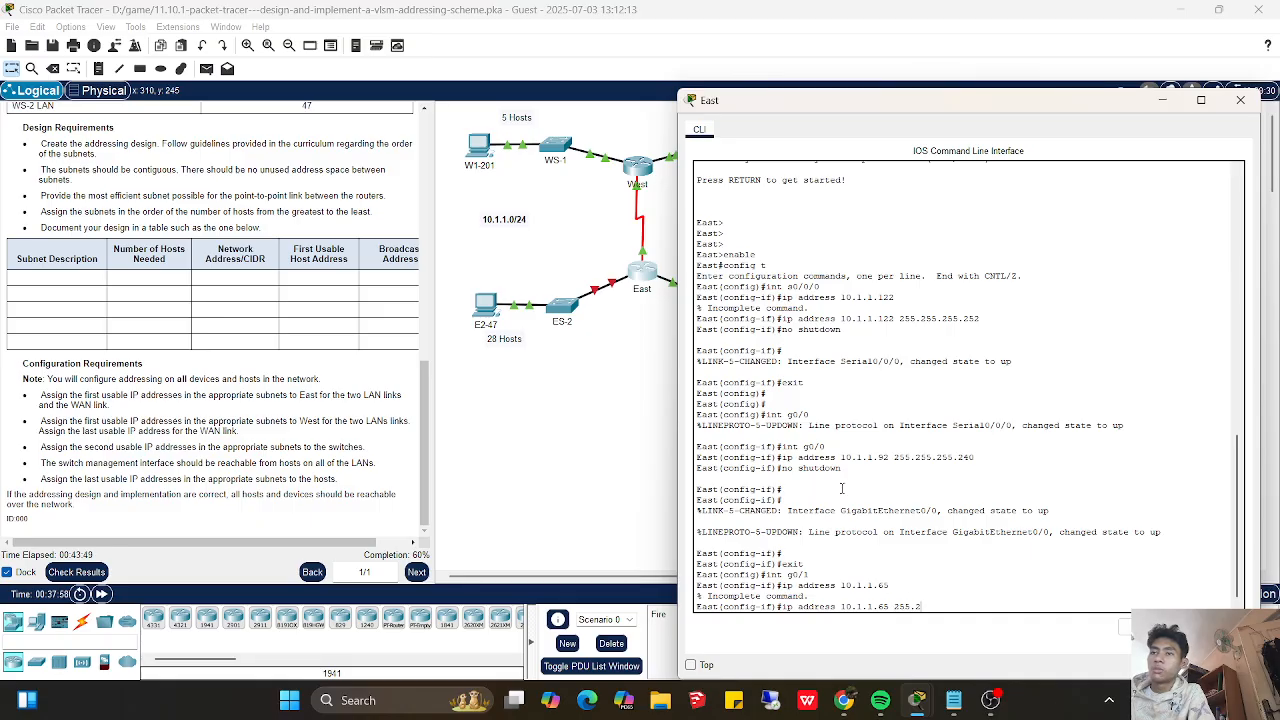
{"action": "type", "text": "255.255.25"}
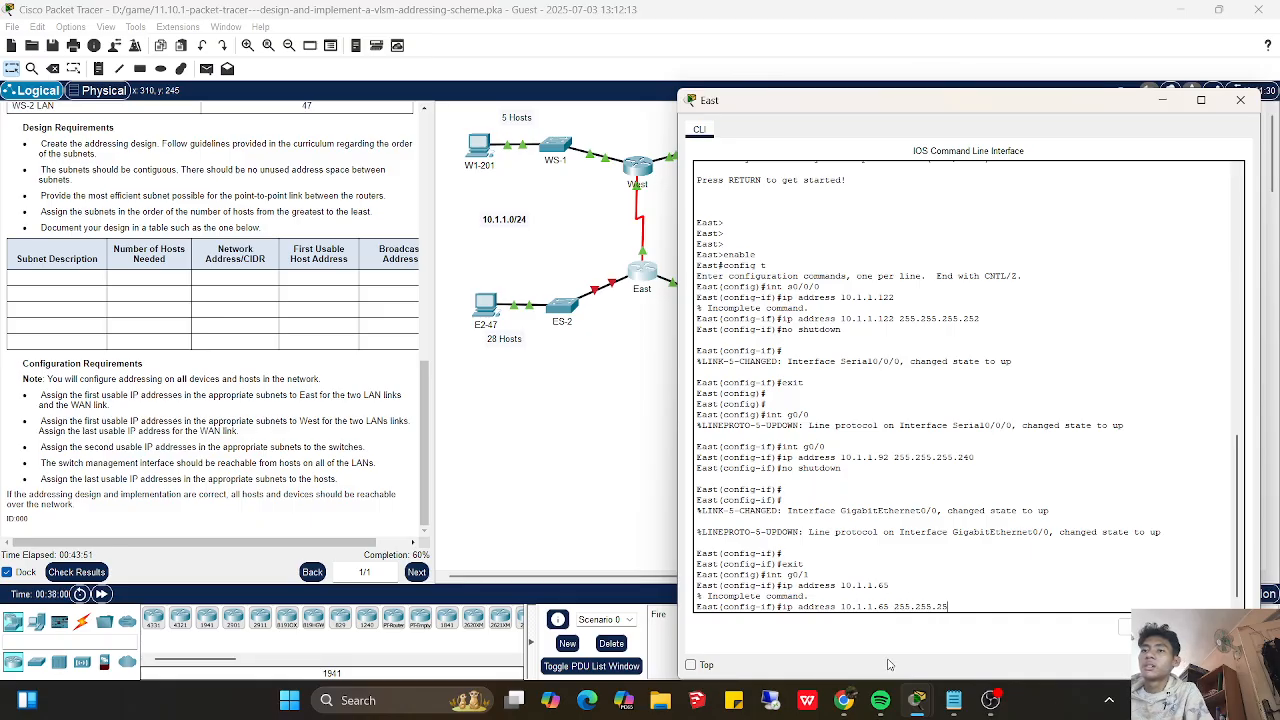
{"action": "left_click", "coordinate": [953, 700]}
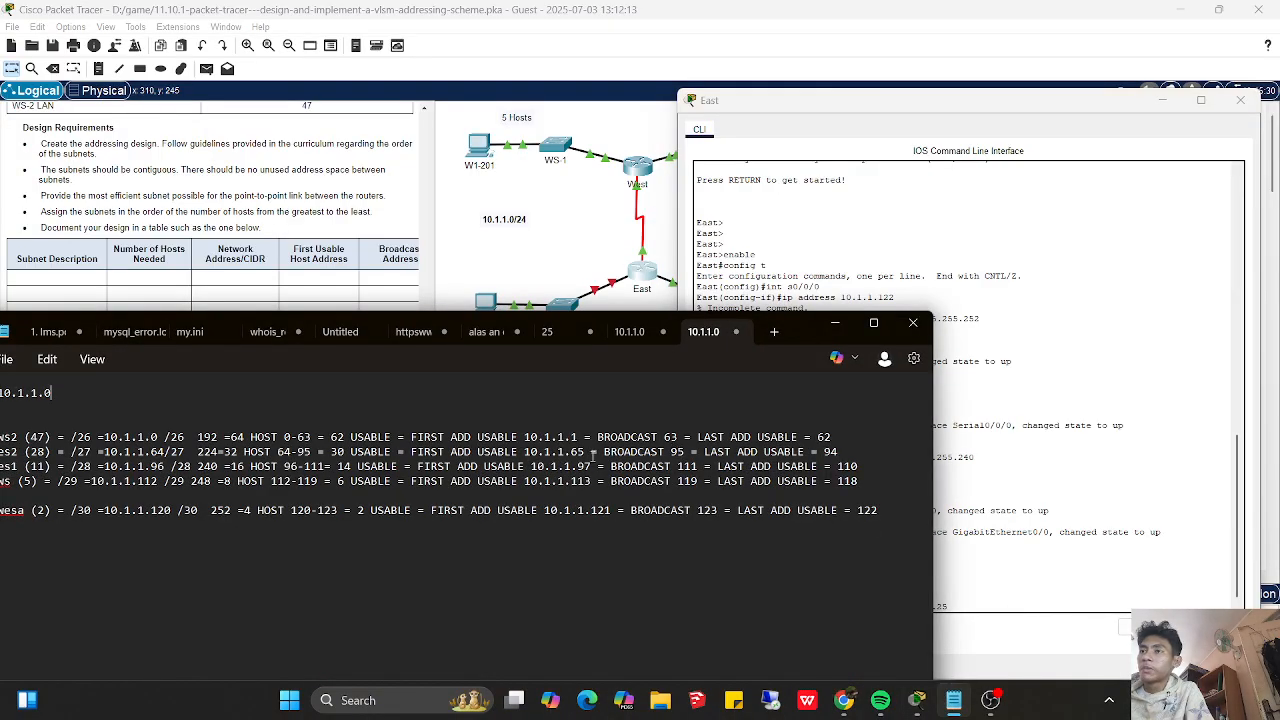
{"action": "left_click_drag", "start_coordinate": [590, 452], "coordinate": [544, 452]}
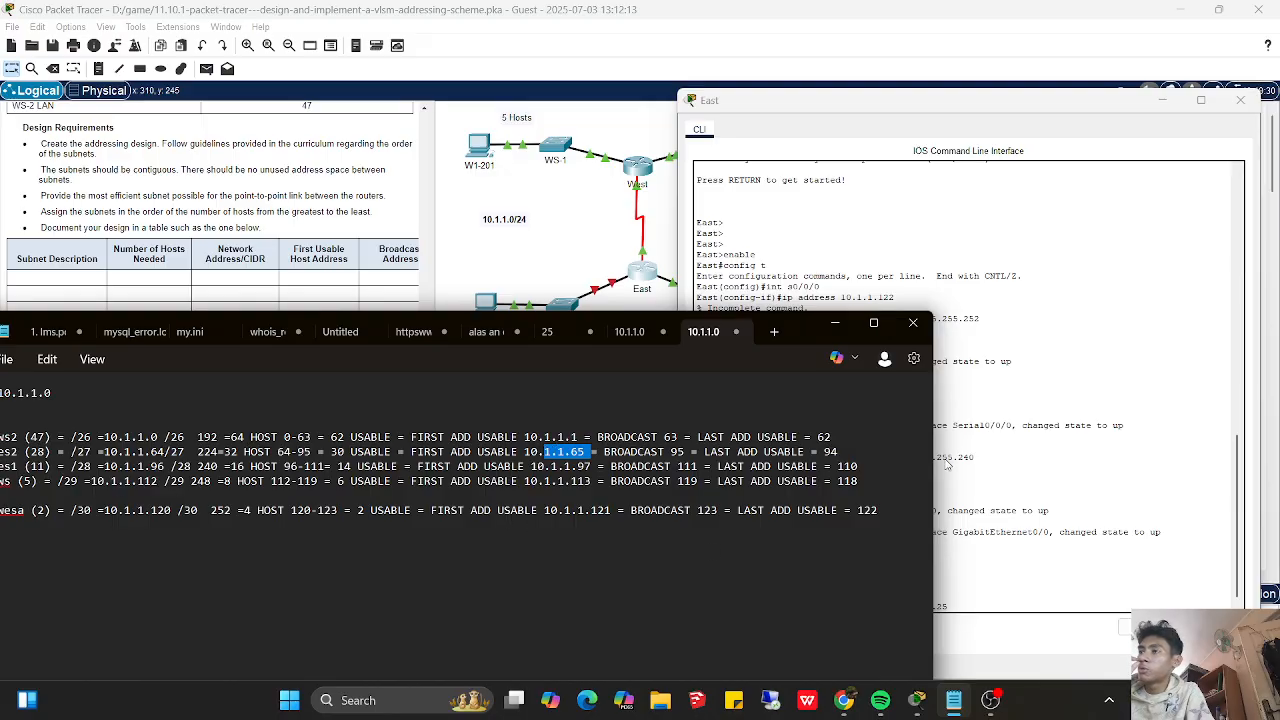
{"action": "left_click", "coordinate": [950, 466]}
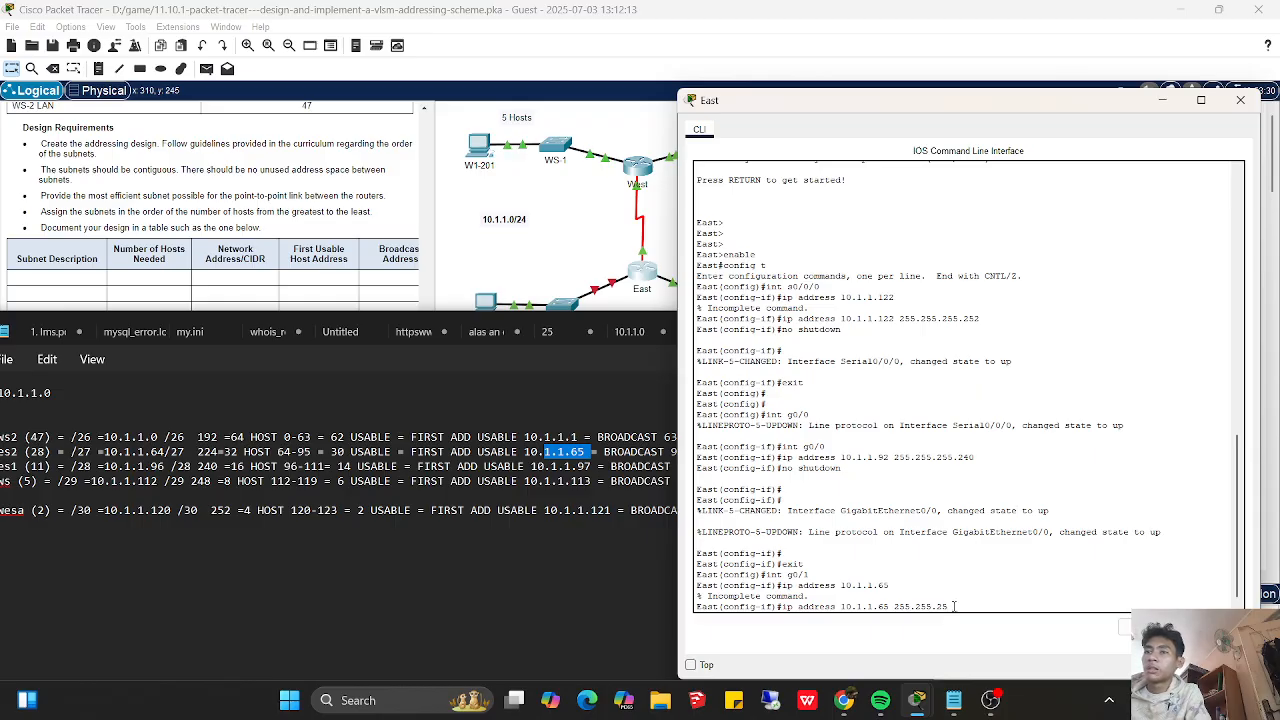
{"action": "key", "text": "BackSpace"}
{"action": "type", "text": "24"}
{"action": "key", "text": "Return"}
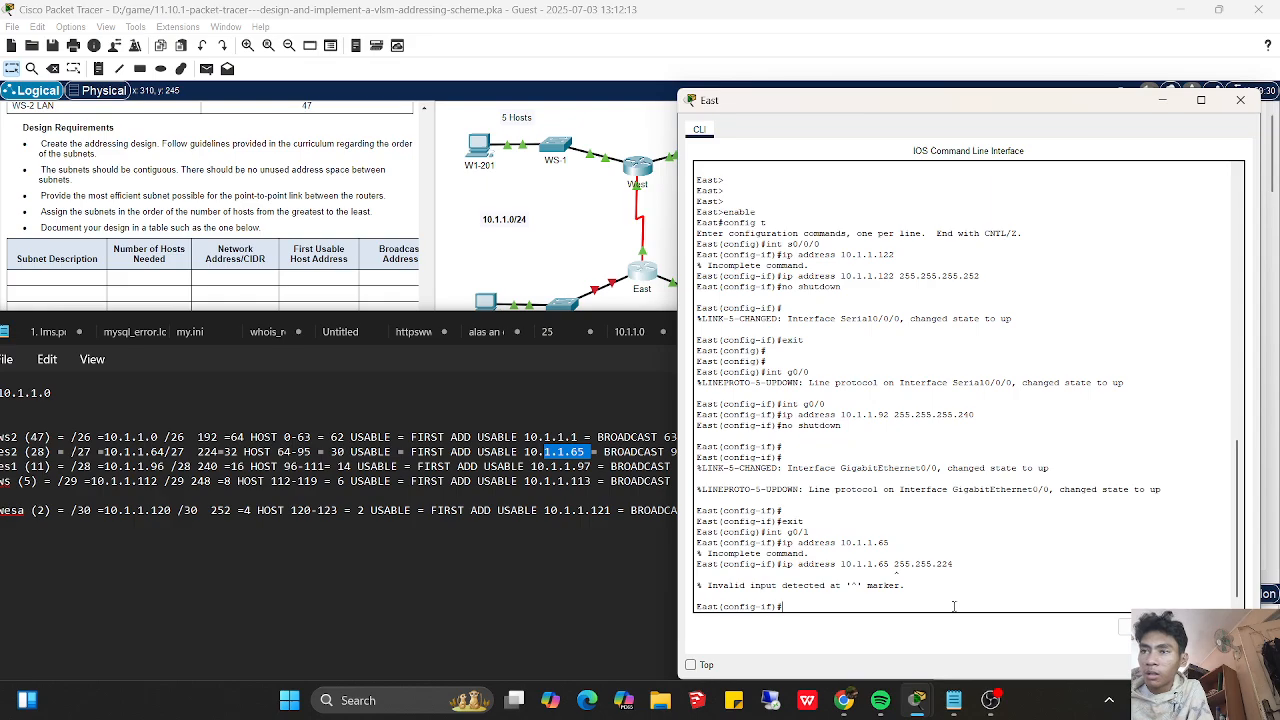
- Try to assign IP address 10.1.1.65 with mask 255.255.255.224 to East's g0/1 interface
{"action": "key", "text": "Up"}
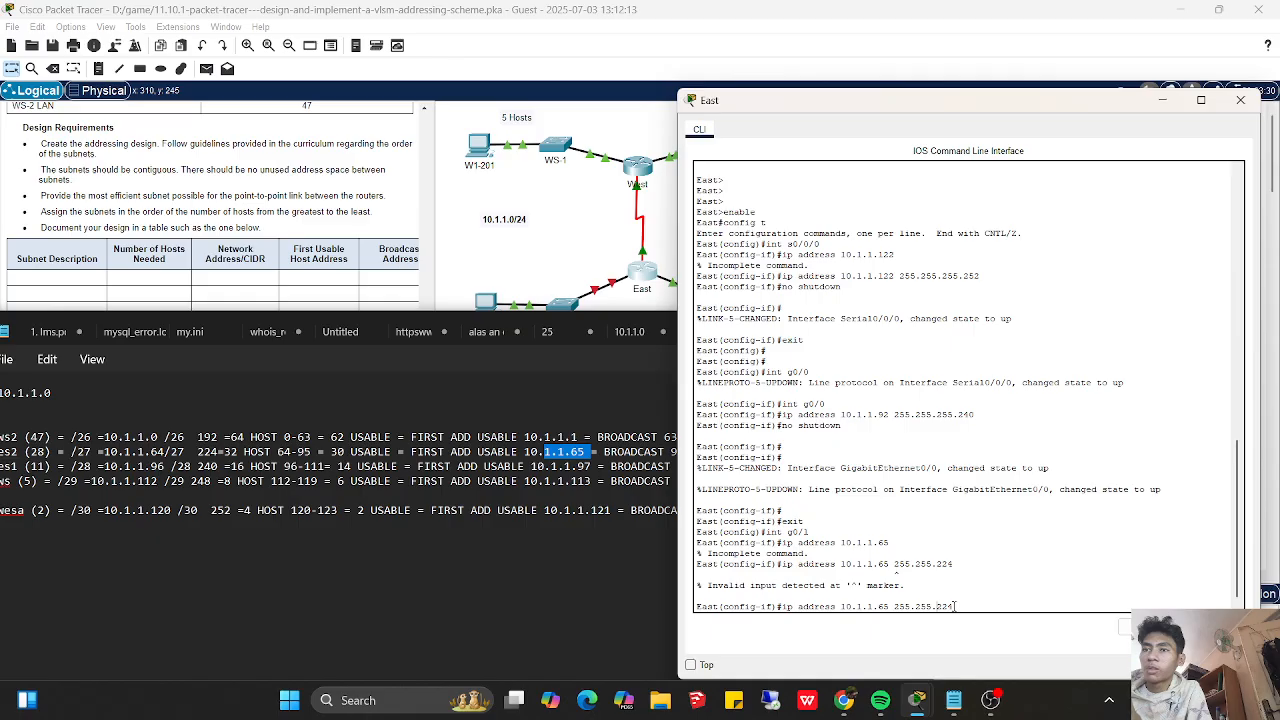
{"action": "type", "text": "255."}
{"action": "key", "text": "Return"}
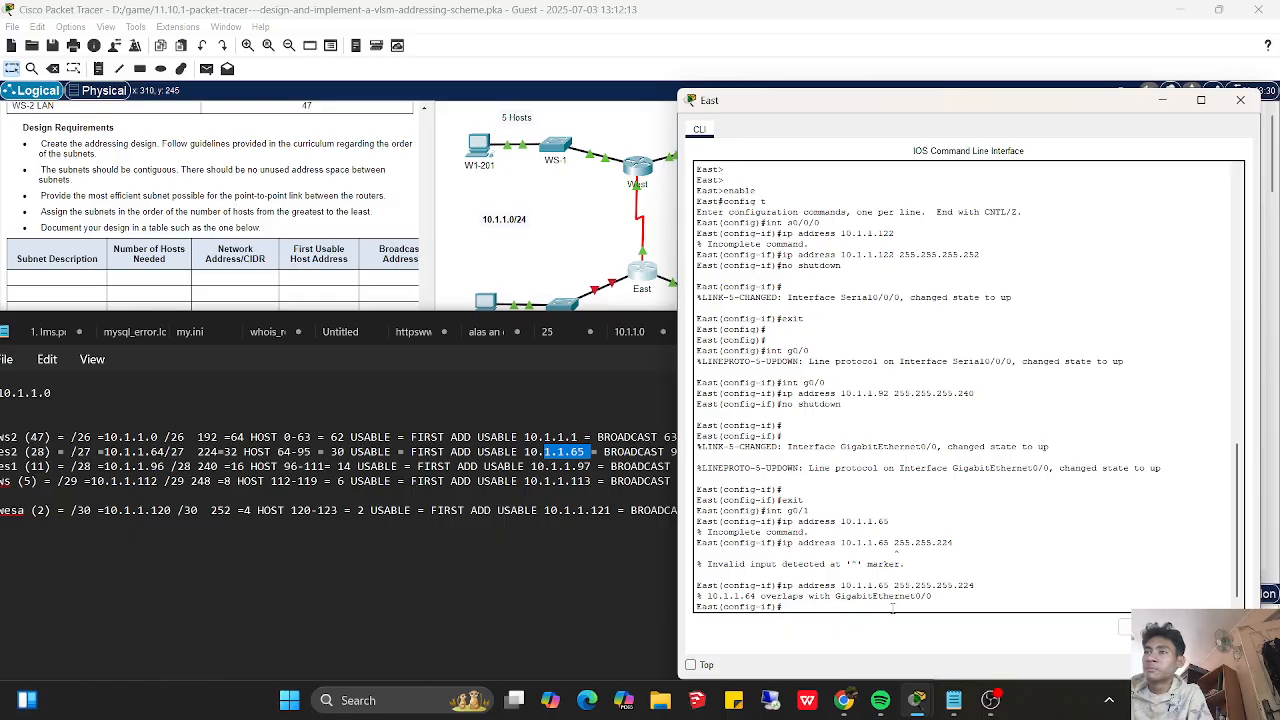
- Leave g0/1 interface configuration and return to global configuration mode on East
{"action": "key", "text": "Return"}
{"action": "key", "text": "Return"}
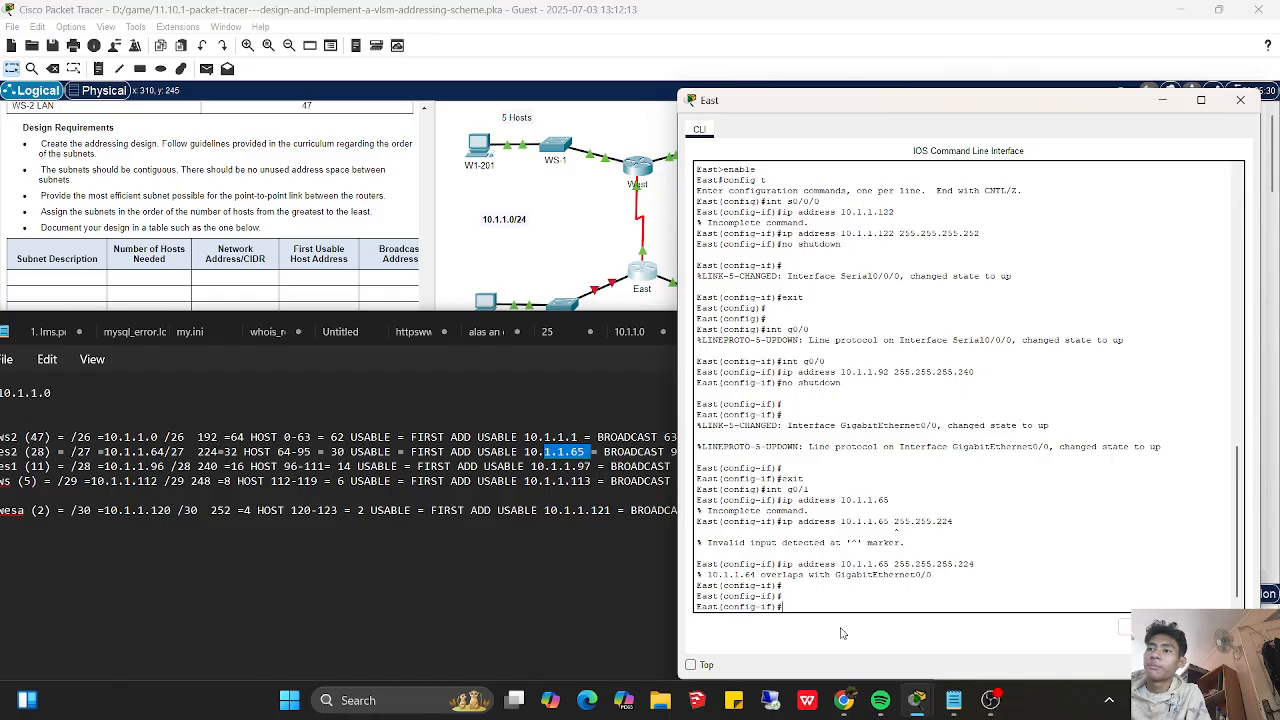
{"action": "type", "text": "xit"}
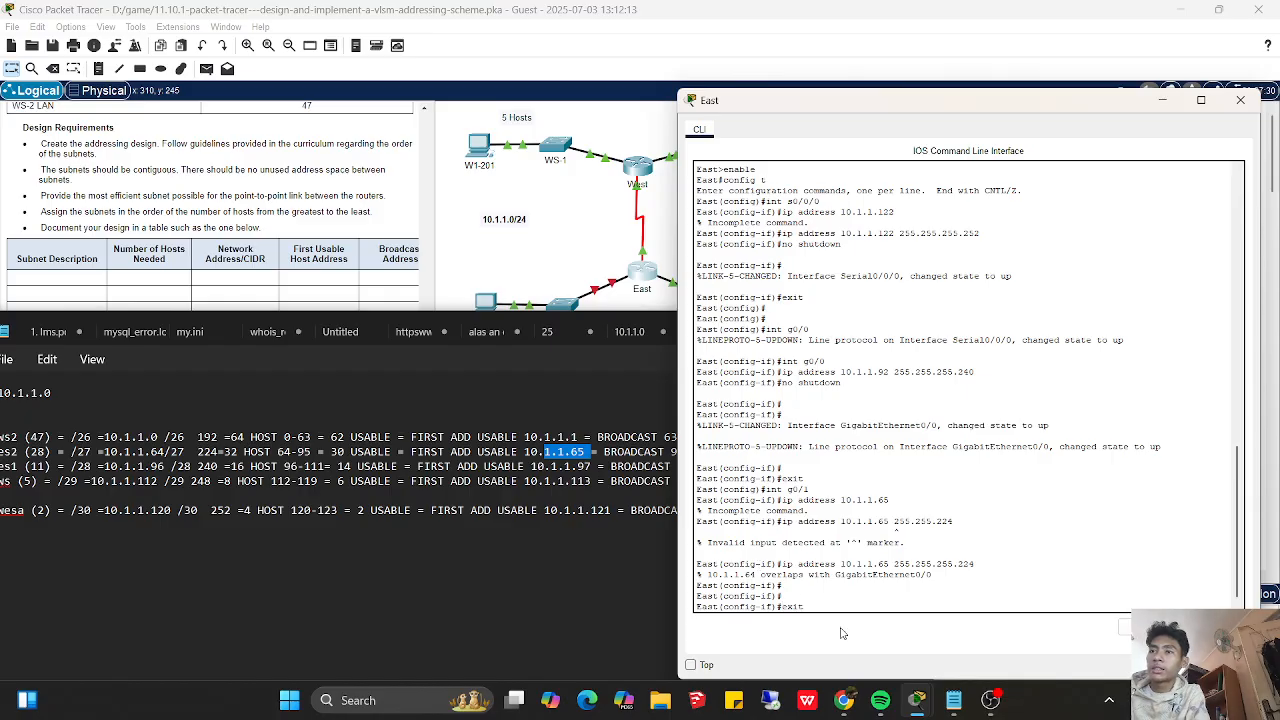
{"action": "key", "text": "Return"}
{"action": "key", "text": "Return"}
{"action": "key", "text": "Return"}
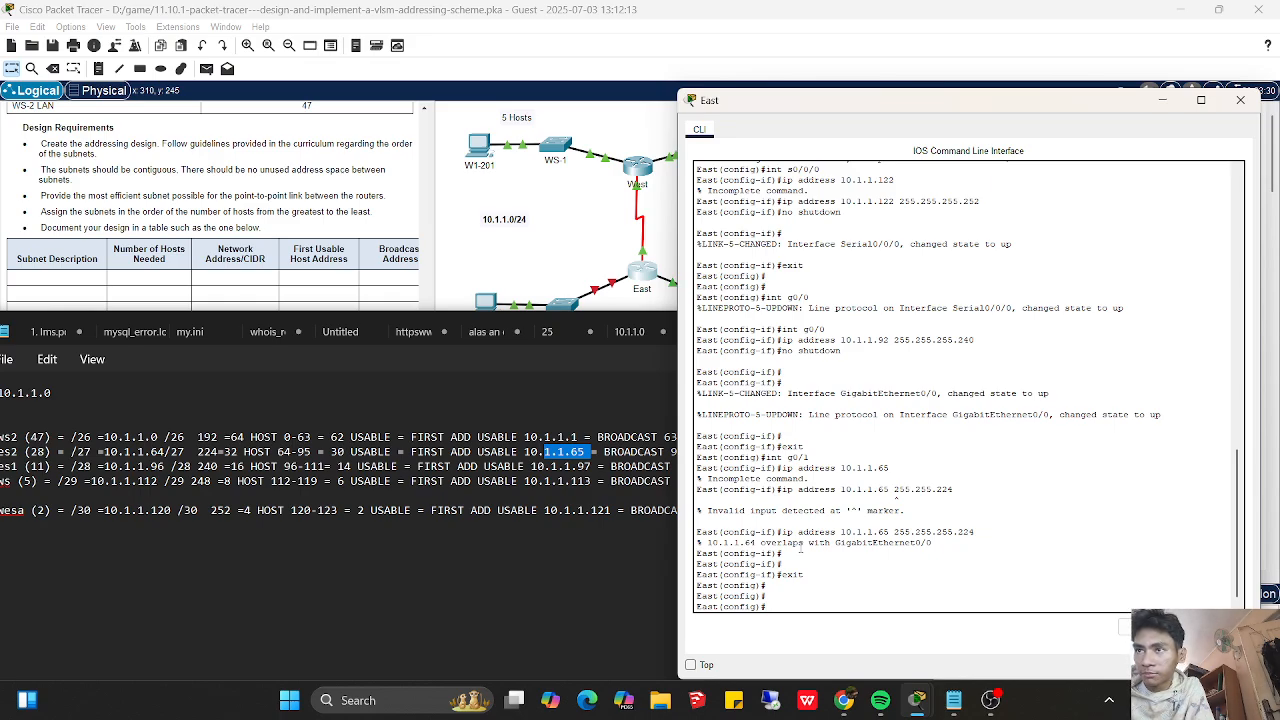
- Assign IP address 10.1.1.97 with mask 255.255.255.240 to East's g0/0 interface
{"action": "type", "text": "int g"}
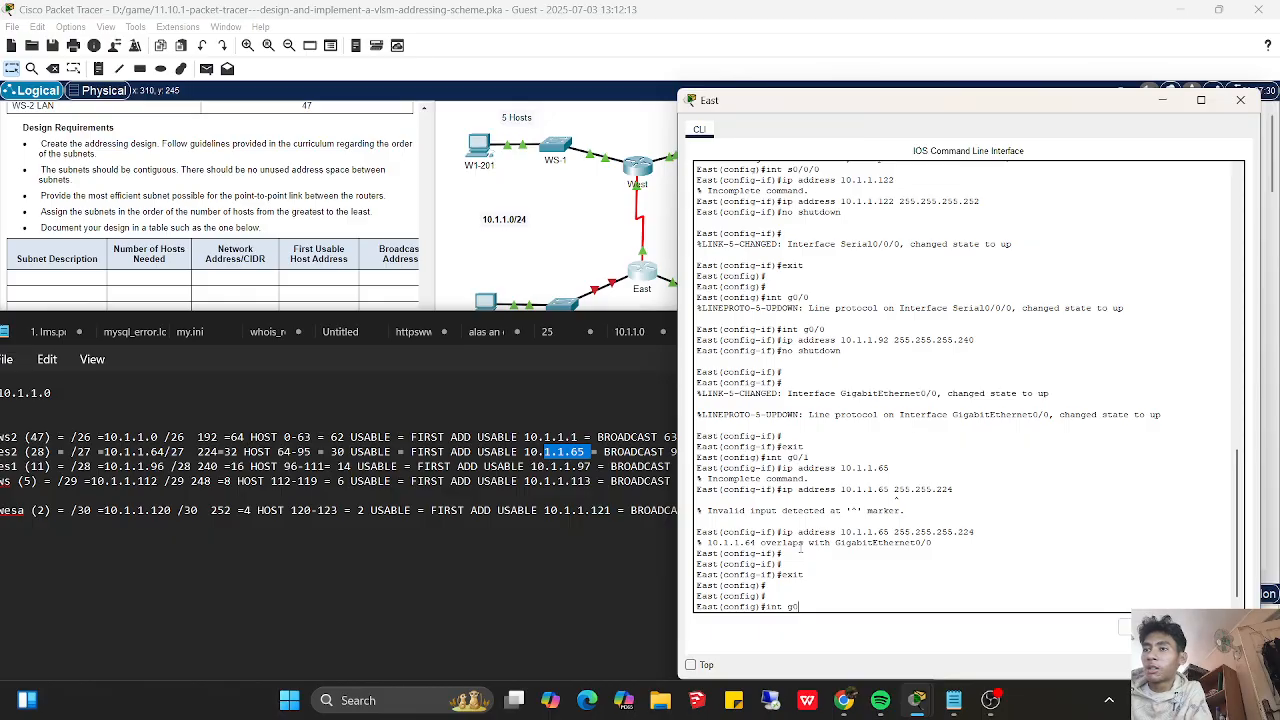
{"action": "type", "text": "0/0"}
{"action": "key", "text": "Return"}
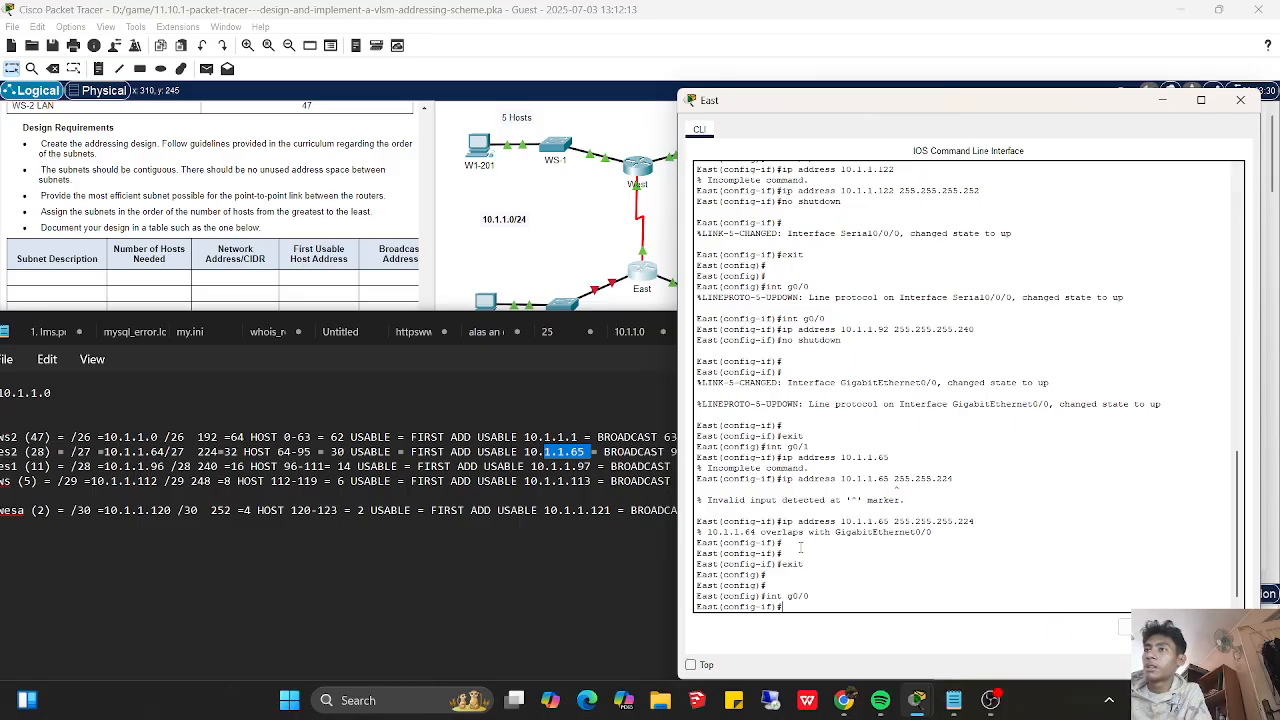
{"action": "type", "text": "ip address"}
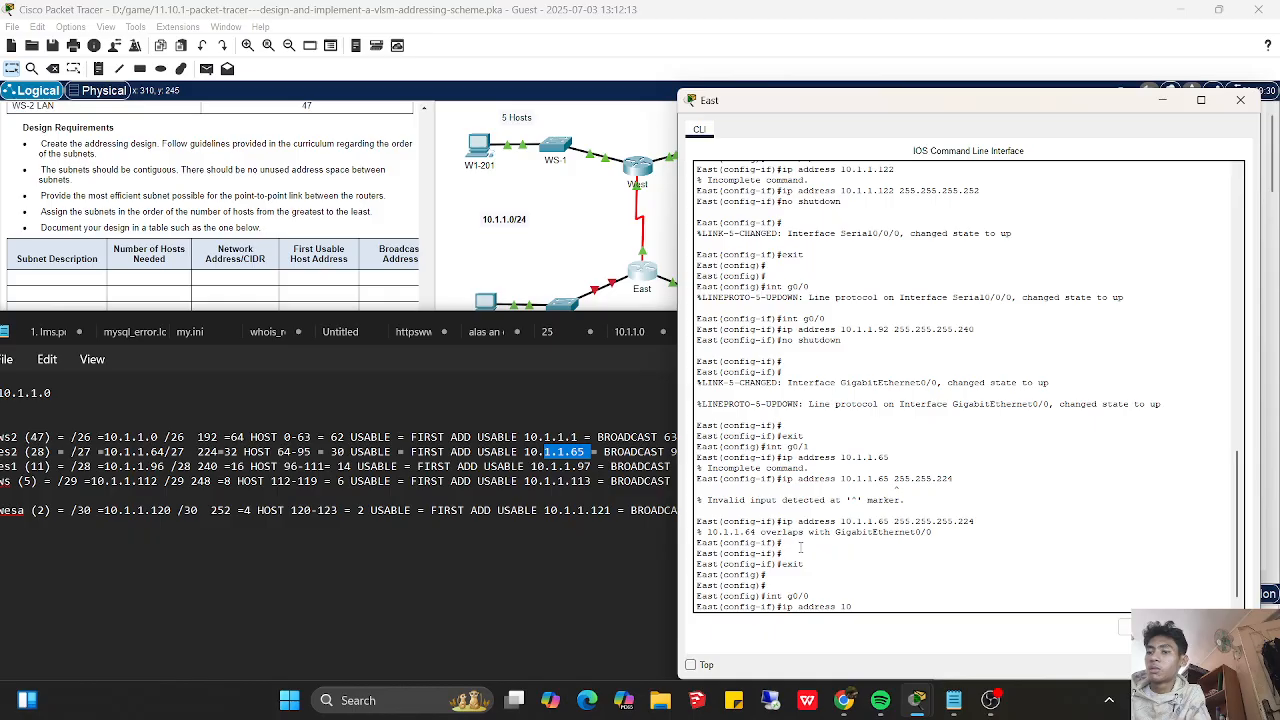
{"action": "type", "text": "10.1.1.97"}
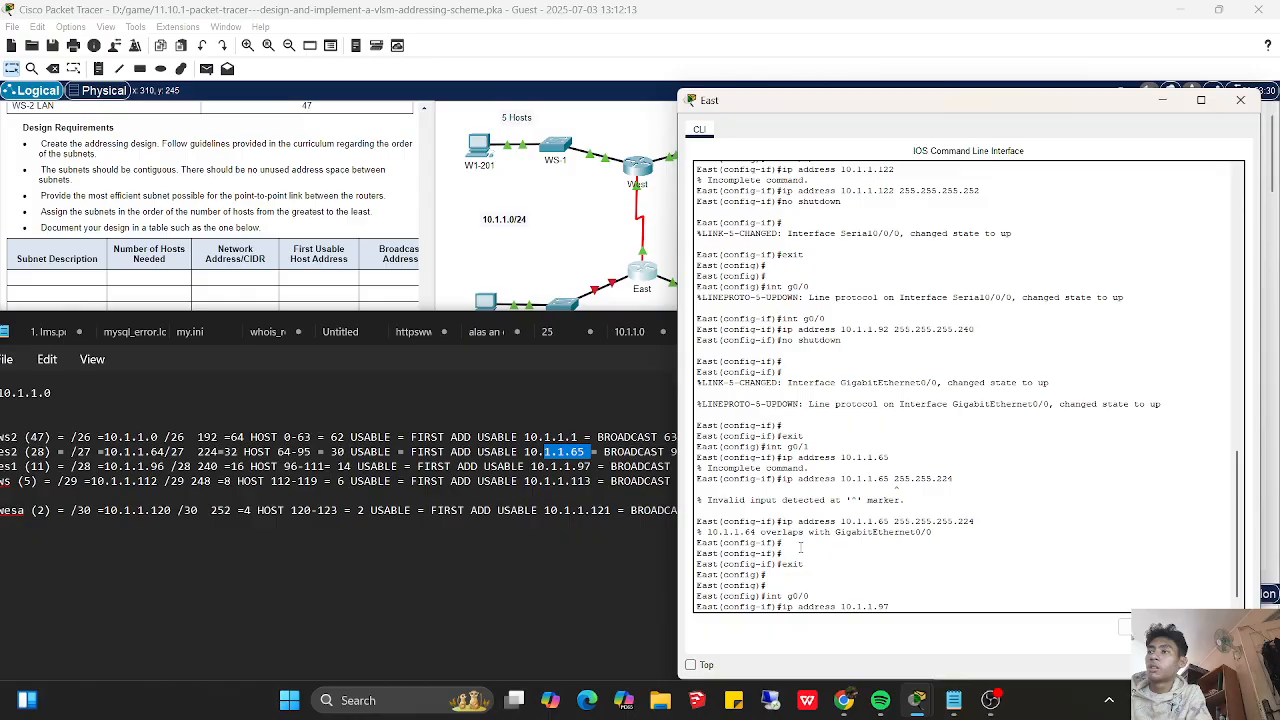
{"action": "type", "text": " 255.255.255.240"}
{"action": "key", "text": "Return"}
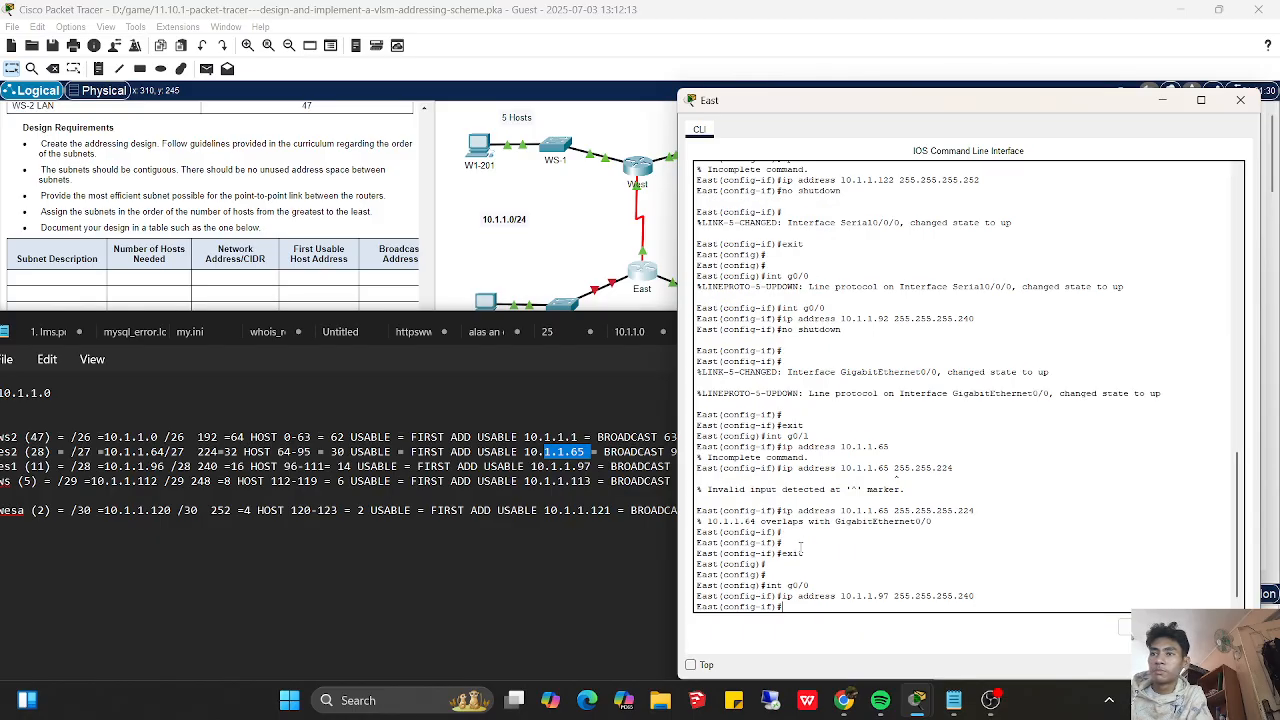
- Enable East's g0/0 interface with no shutdown and exit to privileged EXEC mode
{"action": "type", "text": "no shutdown"}
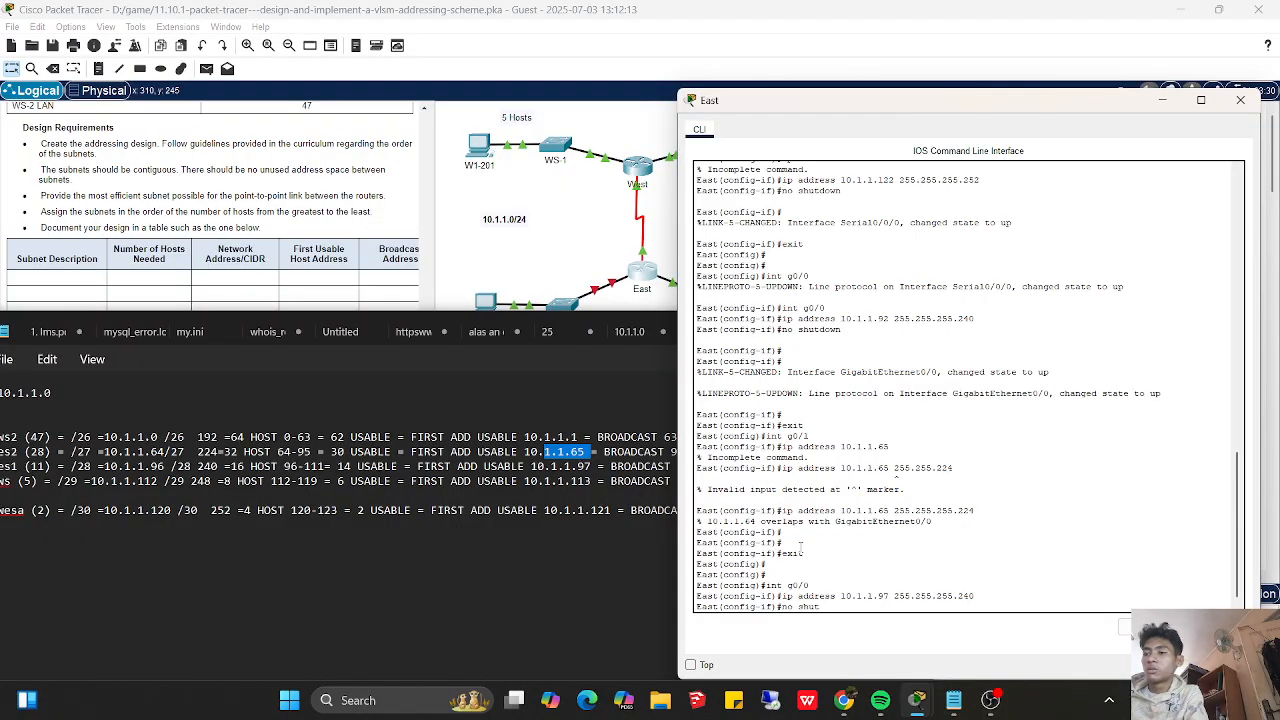
{"action": "key", "text": "Return"}
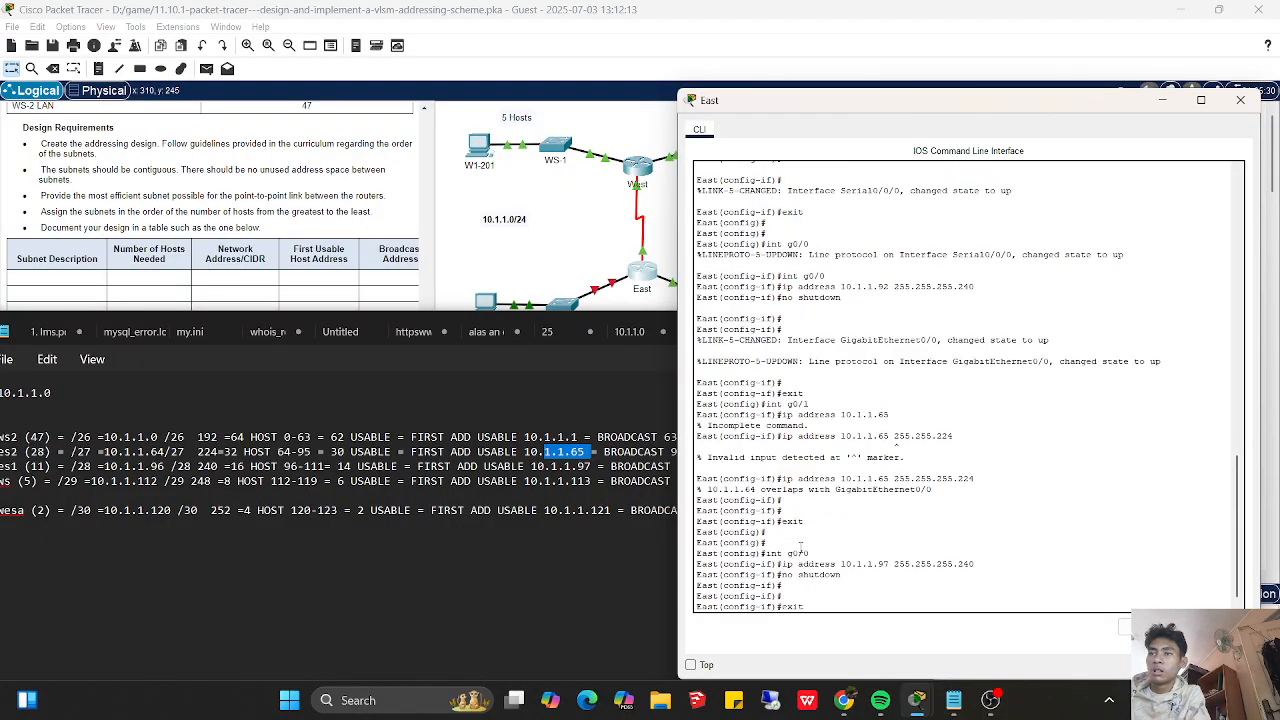
{"action": "key", "text": "Return"}
{"action": "key", "text": "Return"}
{"action": "type", "text": "exit"}
{"action": "key", "text": "Return"}
{"action": "key", "text": "Return"}
{"action": "key", "text": "Return"}
{"action": "type", "text": "exit"}
{"action": "key", "text": "Return"}
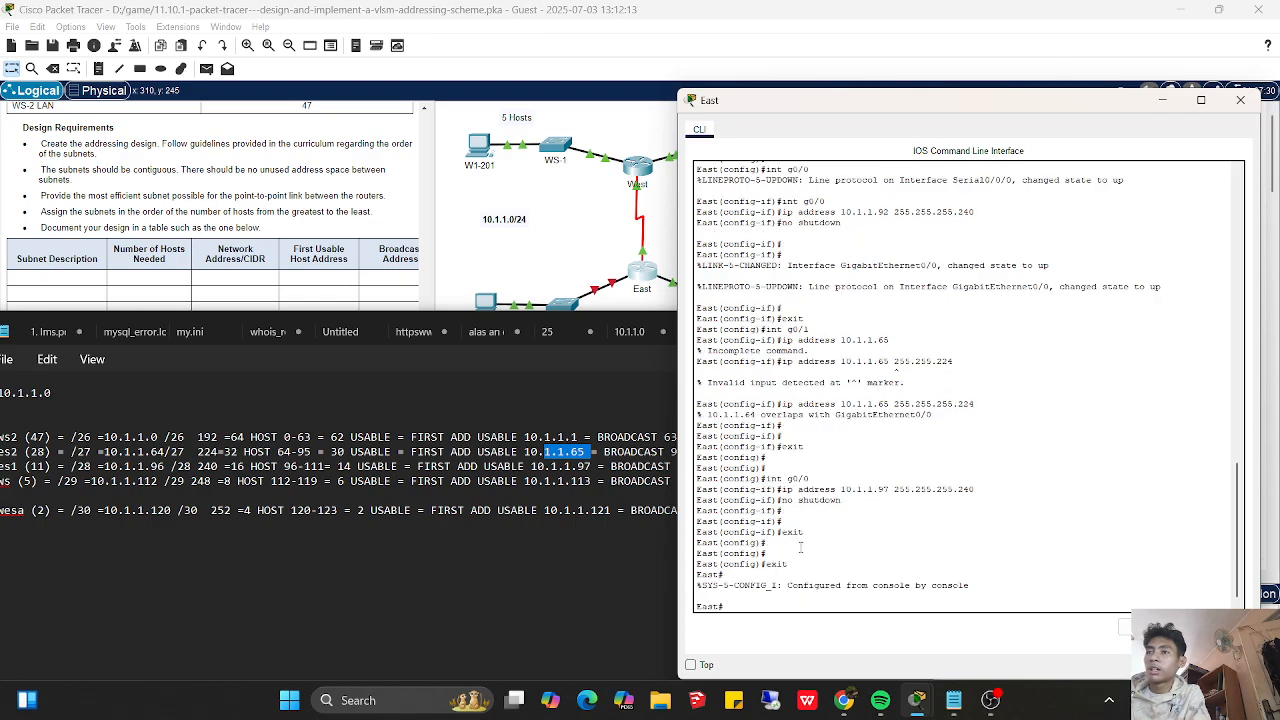
- Display East's running configuration and page through it to the interface addresses and shutdown states
{"action": "type", "text": "show run"}
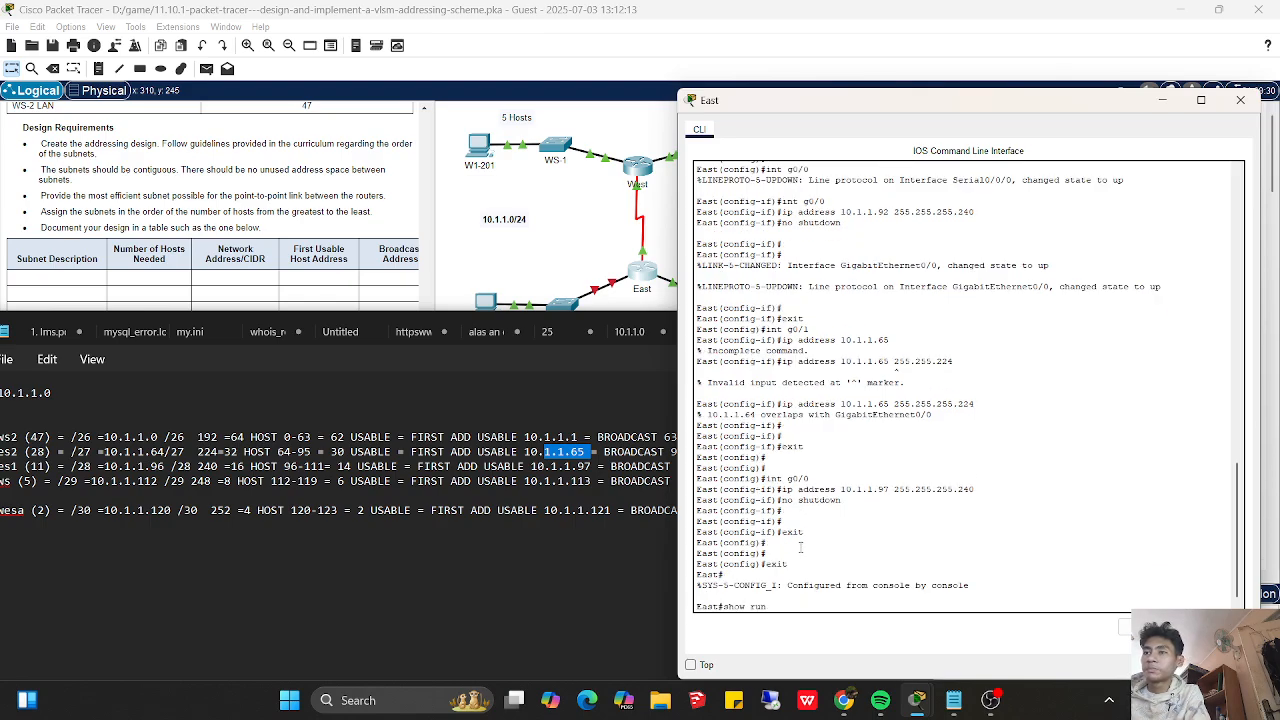
{"action": "type", "text": "ning-config"}
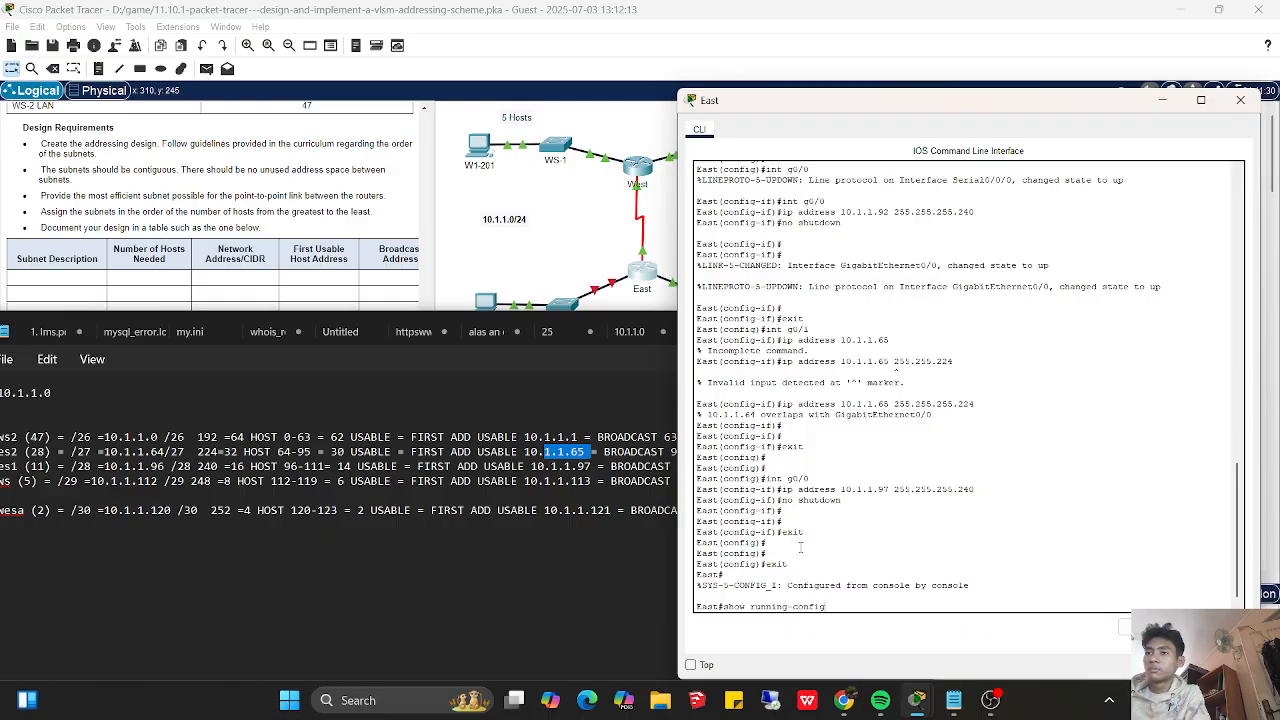
{"action": "key", "text": "Return"}
{"action": "key", "text": "Return"}
{"action": "key", "text": "Return"}
{"action": "key", "text": "Return"}
{"action": "key", "text": "Return"}
{"action": "key", "text": "Return"}
{"action": "key", "text": "Return"}
{"action": "key", "text": "Return"}
{"action": "key", "text": "Return"}
{"action": "key", "text": "Return"}
{"action": "key", "text": "Return"}
{"action": "key", "text": "Return"}
{"action": "key", "text": "Return"}
{"action": "key", "text": "Return"}
{"action": "key", "text": "Return"}
{"action": "key", "text": "Return"}
{"action": "key", "text": "Return"}
{"action": "key", "text": "Return"}
{"action": "key", "text": "Return"}
{"action": "key", "text": "Return"}
{"action": "key", "text": "Return"}
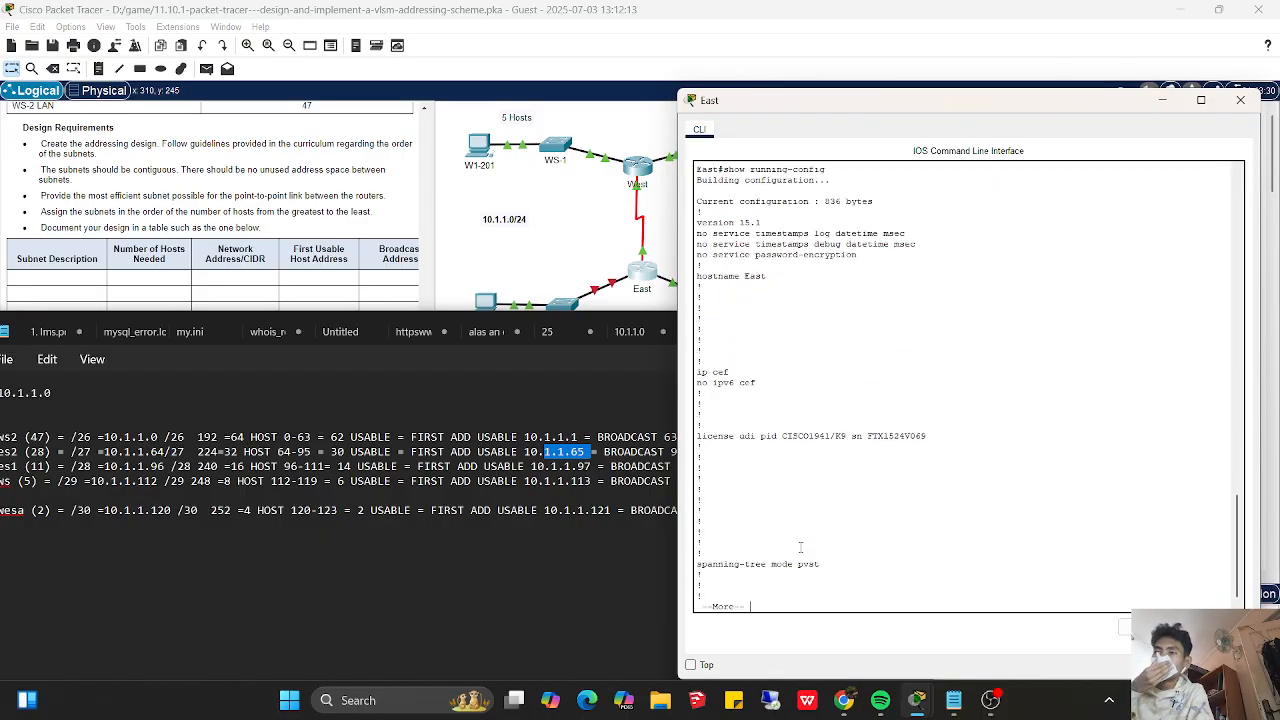
{"action": "key", "text": "Return"}
{"action": "key", "text": "Return"}
{"action": "key", "text": "Return"}
{"action": "key", "text": "Return"}
{"action": "key", "text": "Return"}
{"action": "key", "text": "Return"}
{"action": "key", "text": "Return"}
{"action": "key", "text": "Return"}
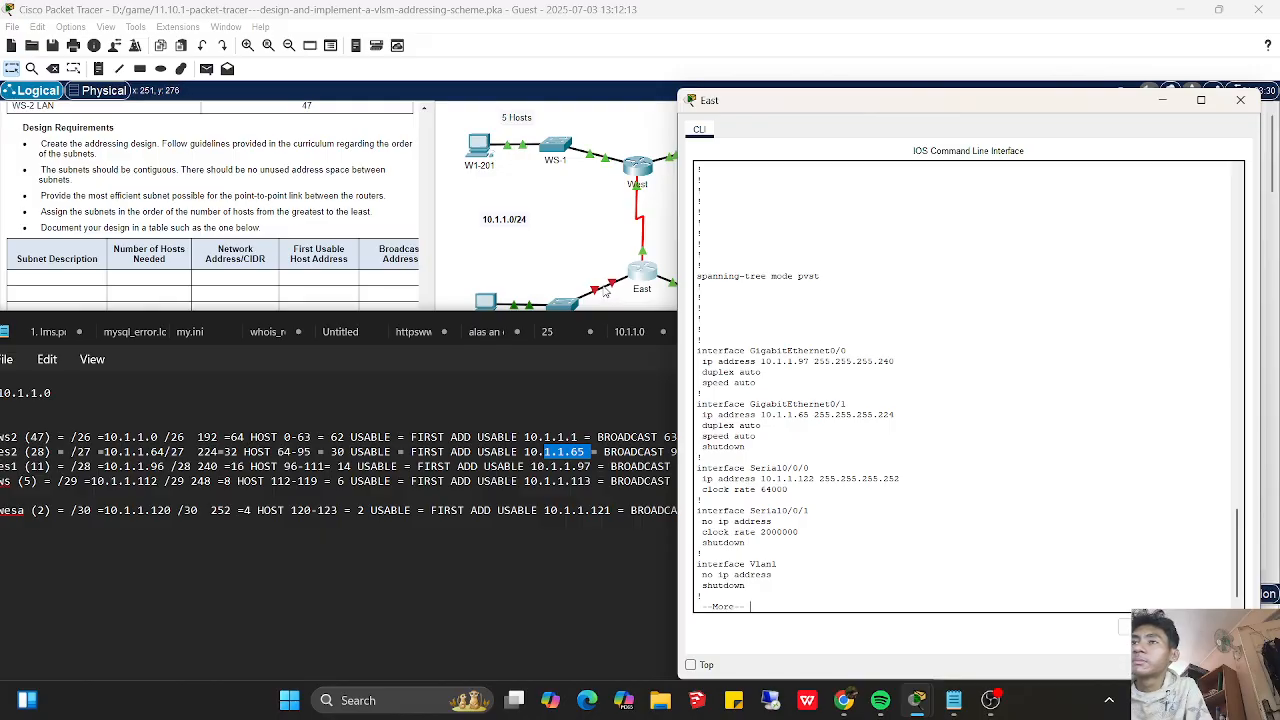
- Examine the link between East and ES-2 in the topology and compare it with the subnet notes
{"action": "left_click", "coordinate": [528, 390]}
{"action": "left_click", "coordinate": [821, 329]}
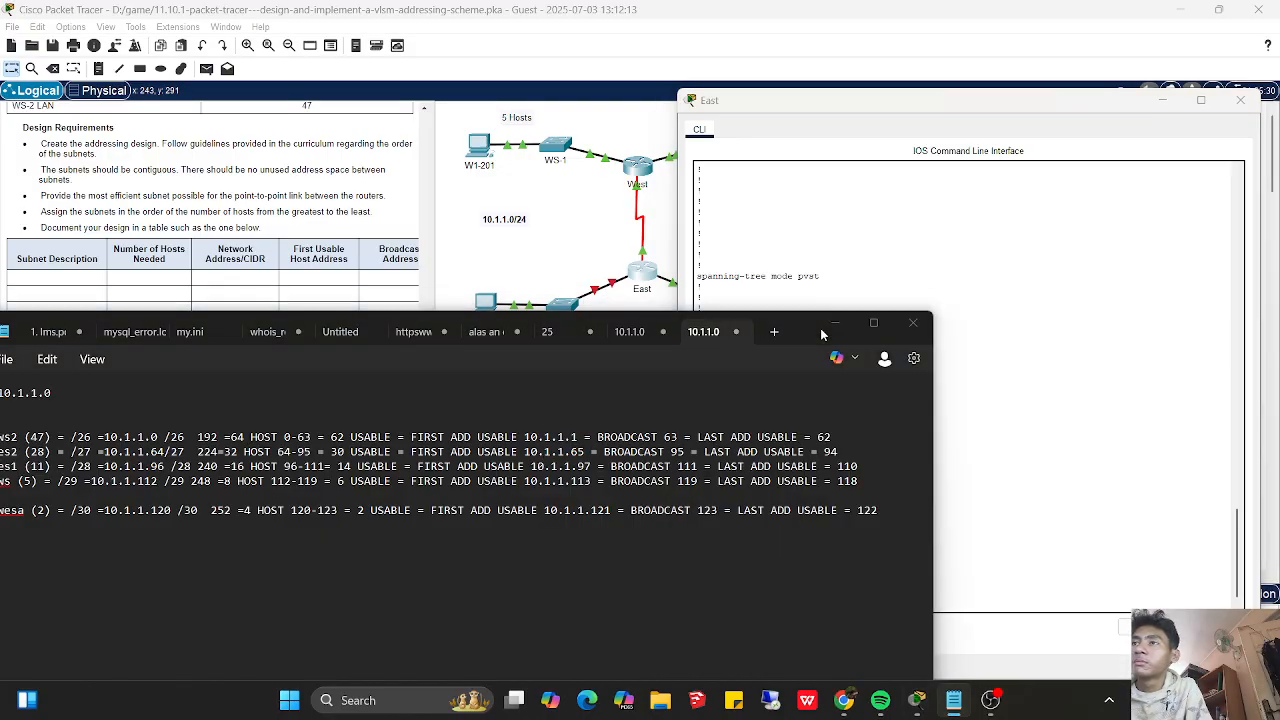
{"action": "left_click", "coordinate": [611, 368]}
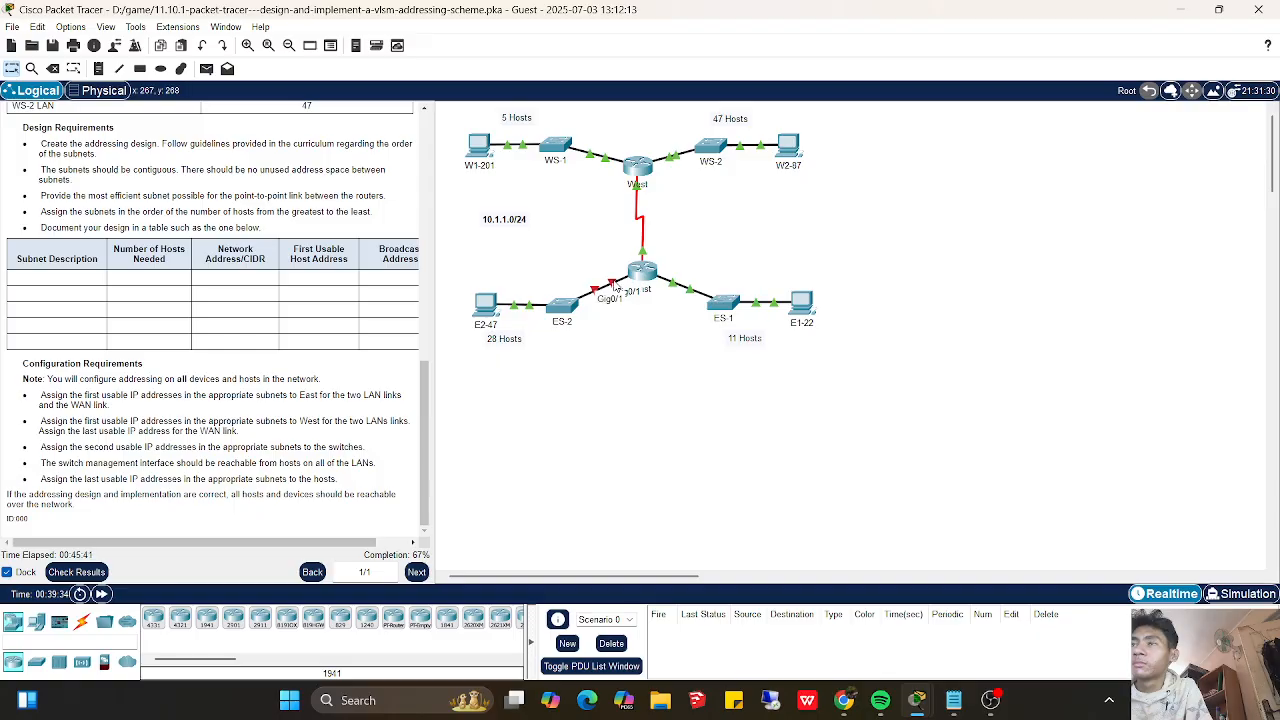
{"action": "left_click", "coordinate": [953, 703]}
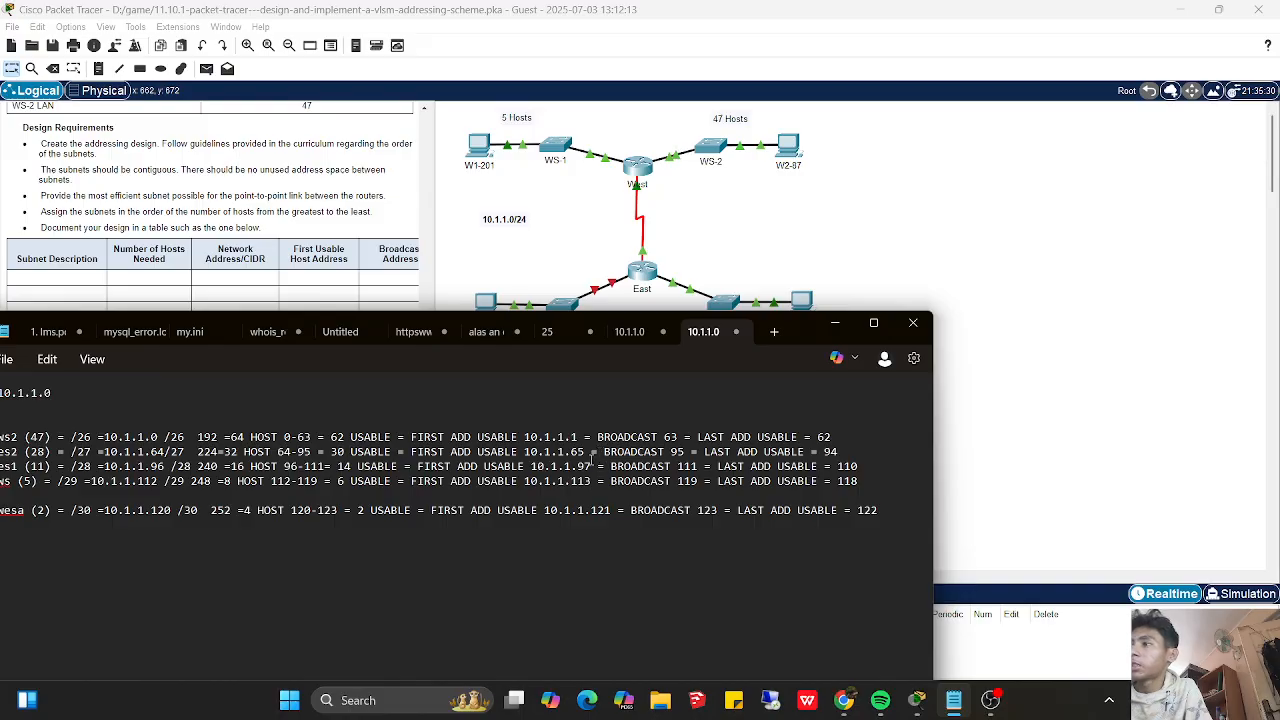
{"action": "left_click_drag", "start_coordinate": [797, 338], "coordinate": [778, 400]}
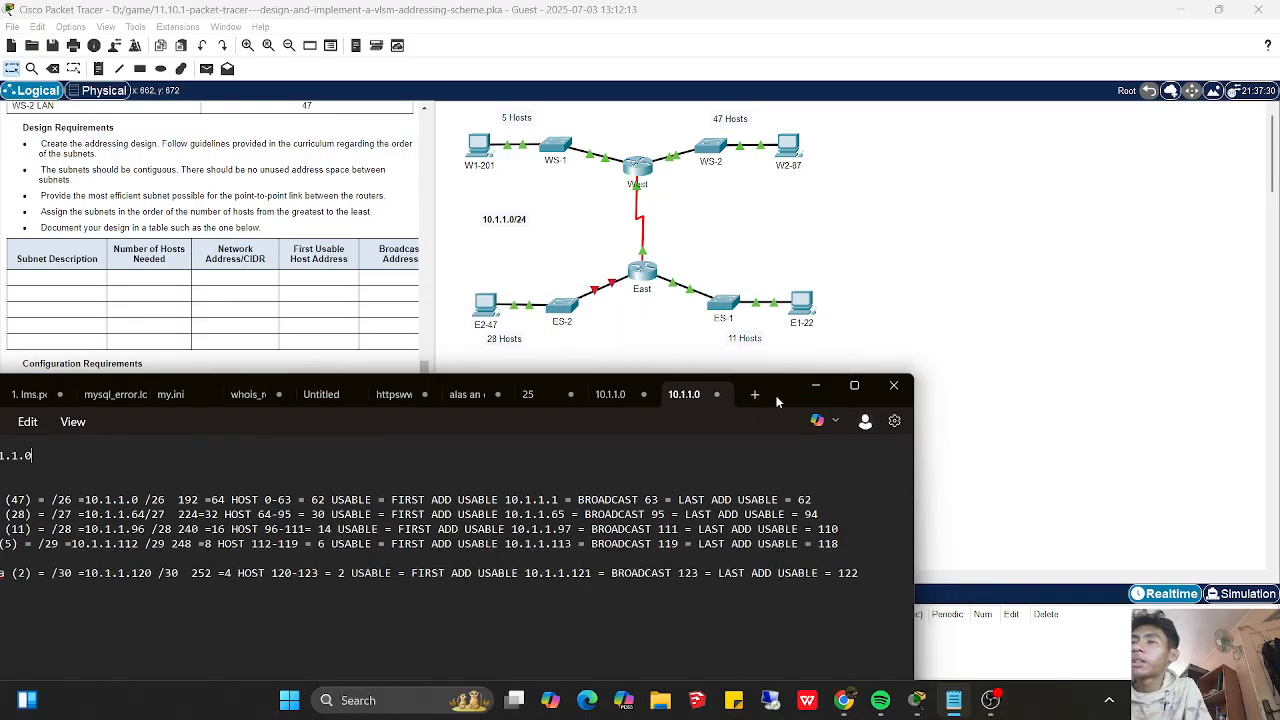
- Check the activity results and view the individual assessment items for each device
{"action": "left_click", "coordinate": [816, 384]}
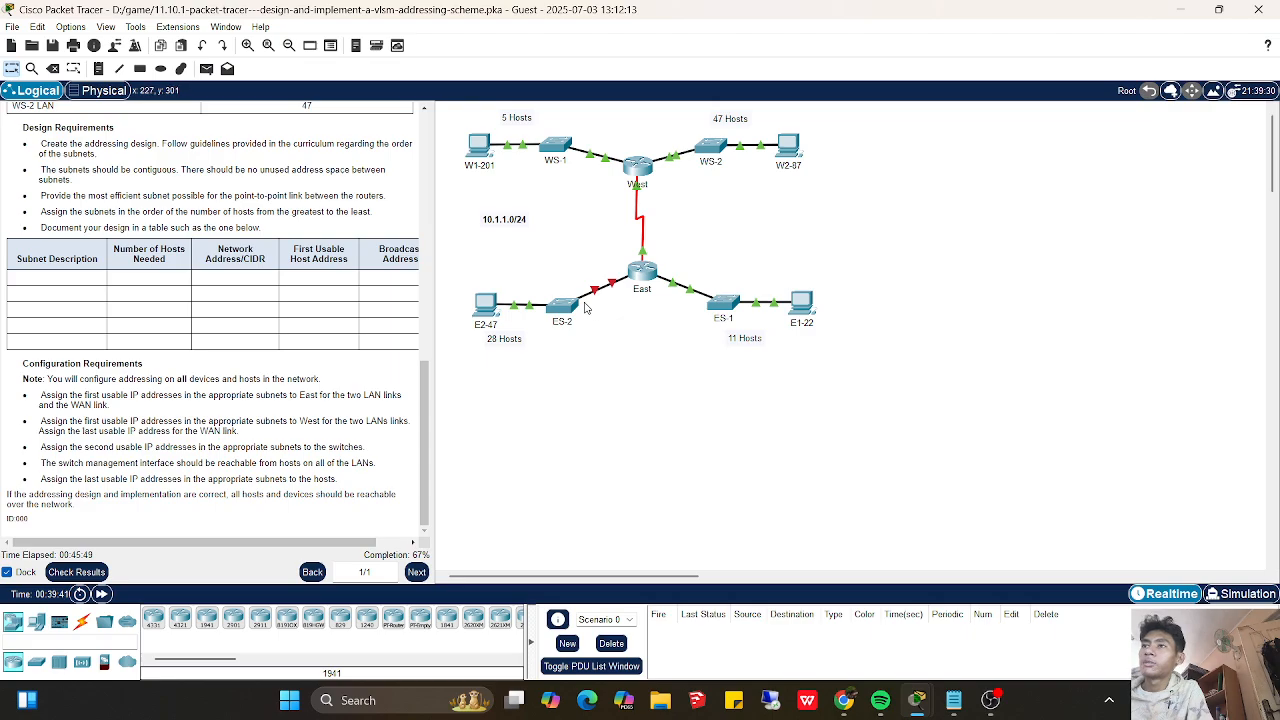
{"action": "left_click", "coordinate": [92, 572]}
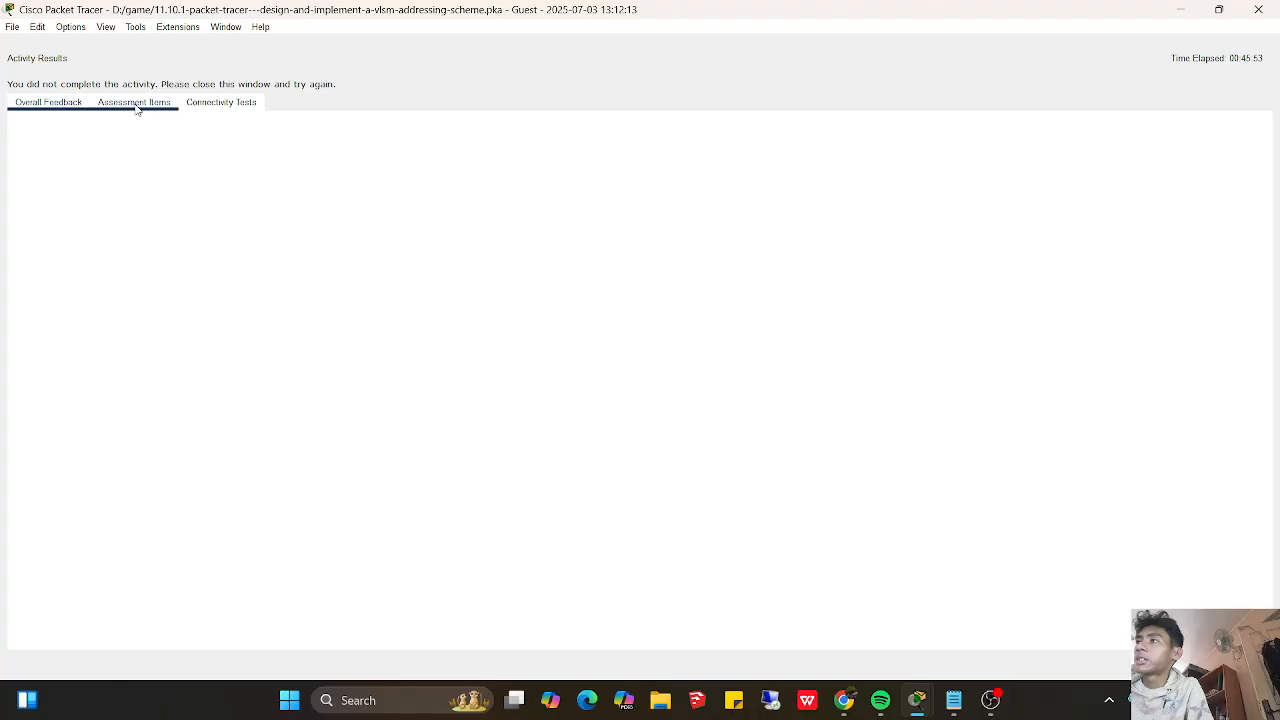
{"action": "left_click", "coordinate": [137, 108]}
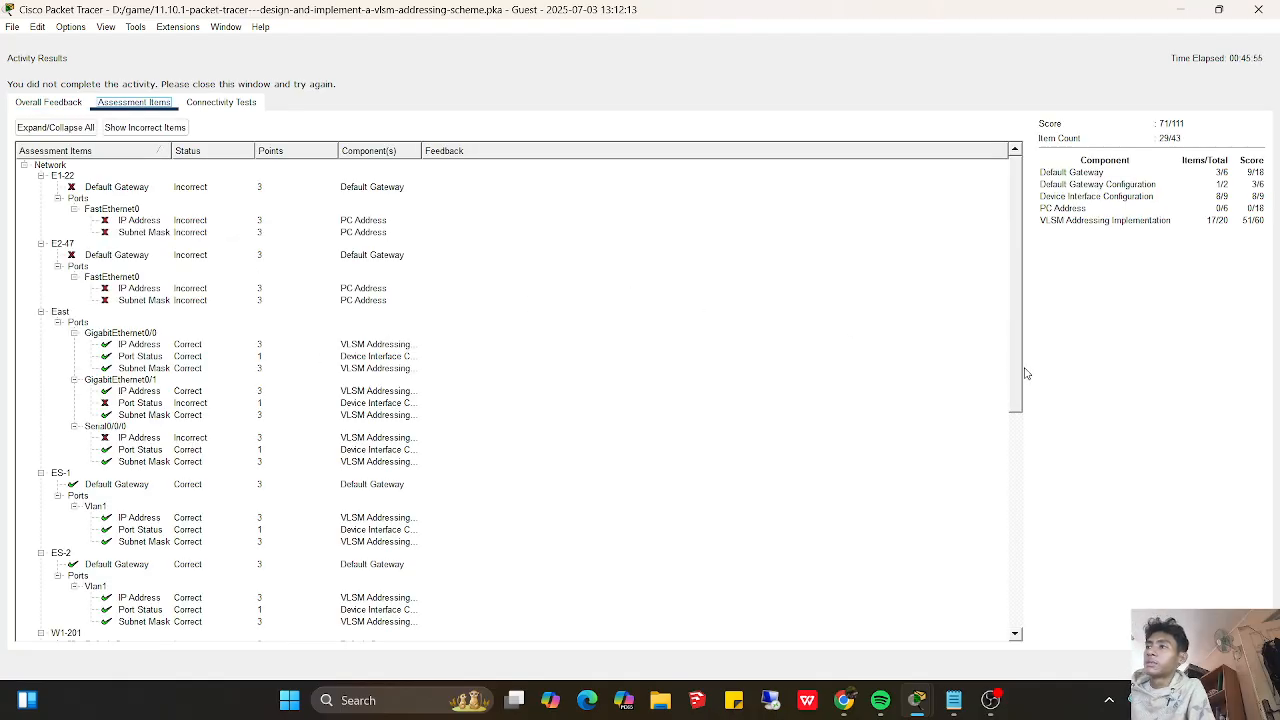
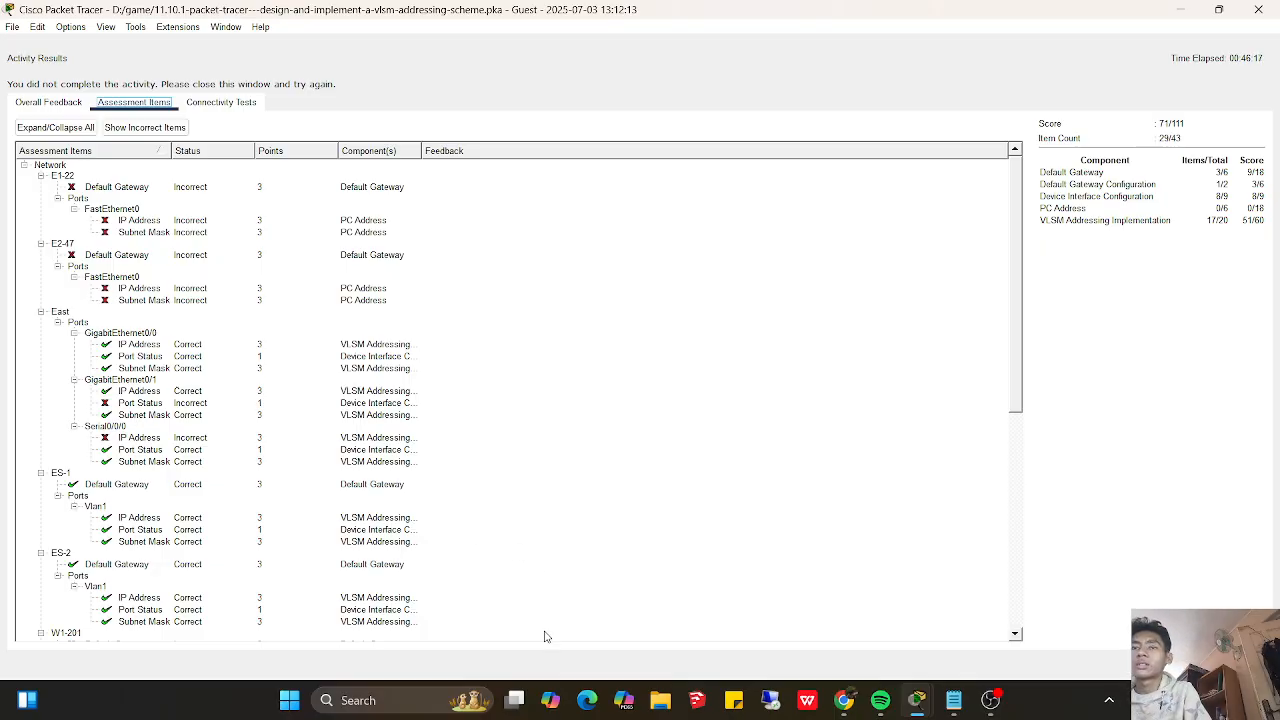
- Close the activity results and page through the rest of East's running configuration to its privileged EXEC prompt
{"action": "left_click", "coordinate": [1232, 664]}
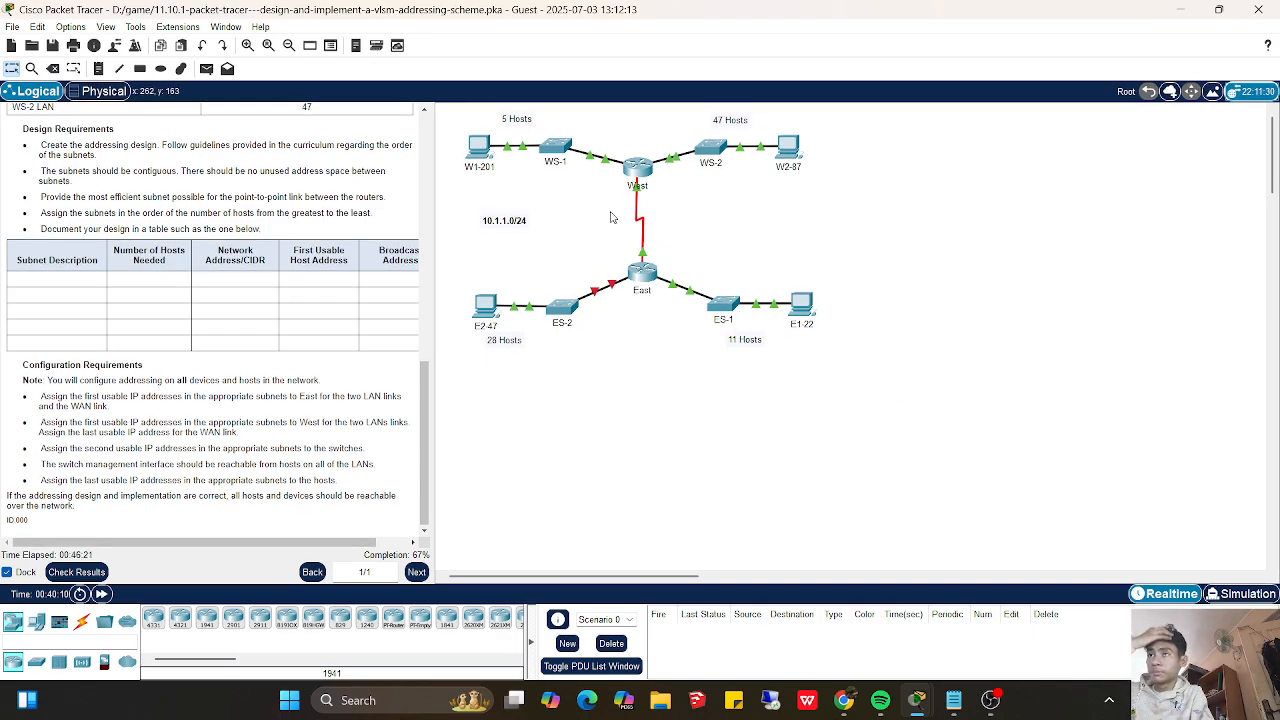
{"action": "left_click", "coordinate": [641, 280]}
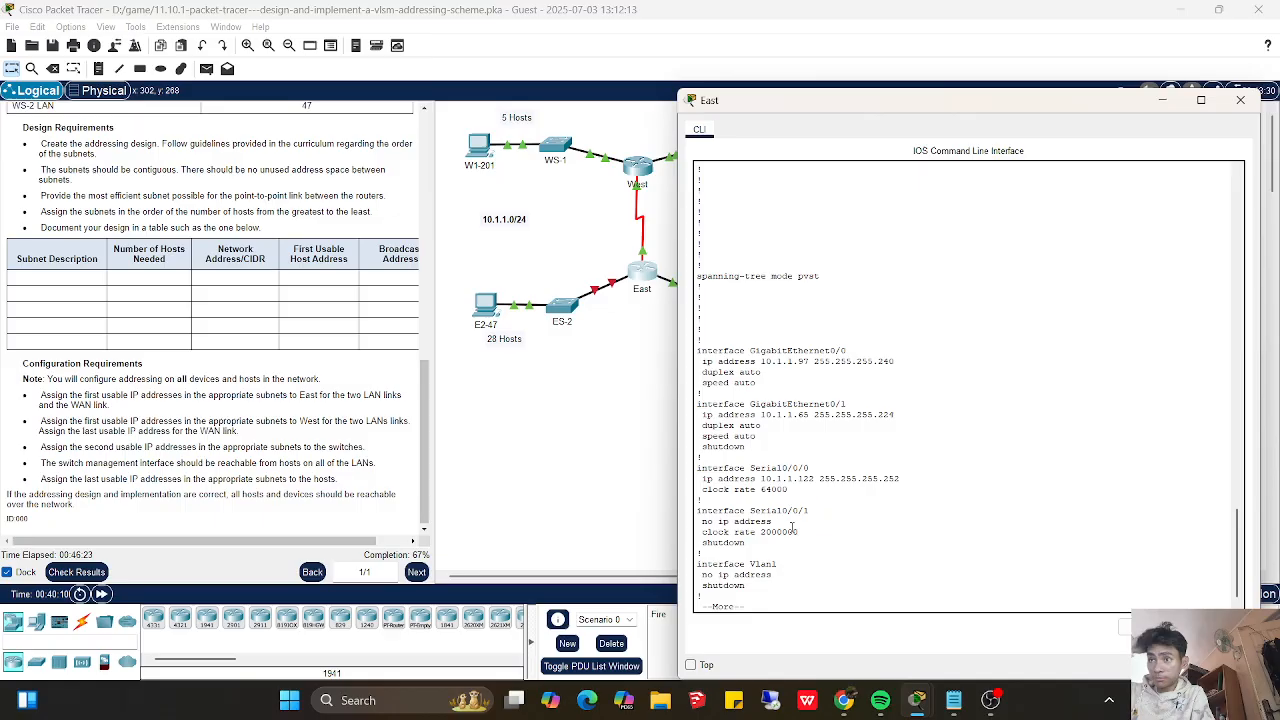
{"action": "key", "text": "Return"}
{"action": "key", "text": "Return"}
{"action": "key", "text": "Return"}
{"action": "key", "text": "Return"}
{"action": "key", "text": "Return"}
{"action": "key", "text": "Return"}
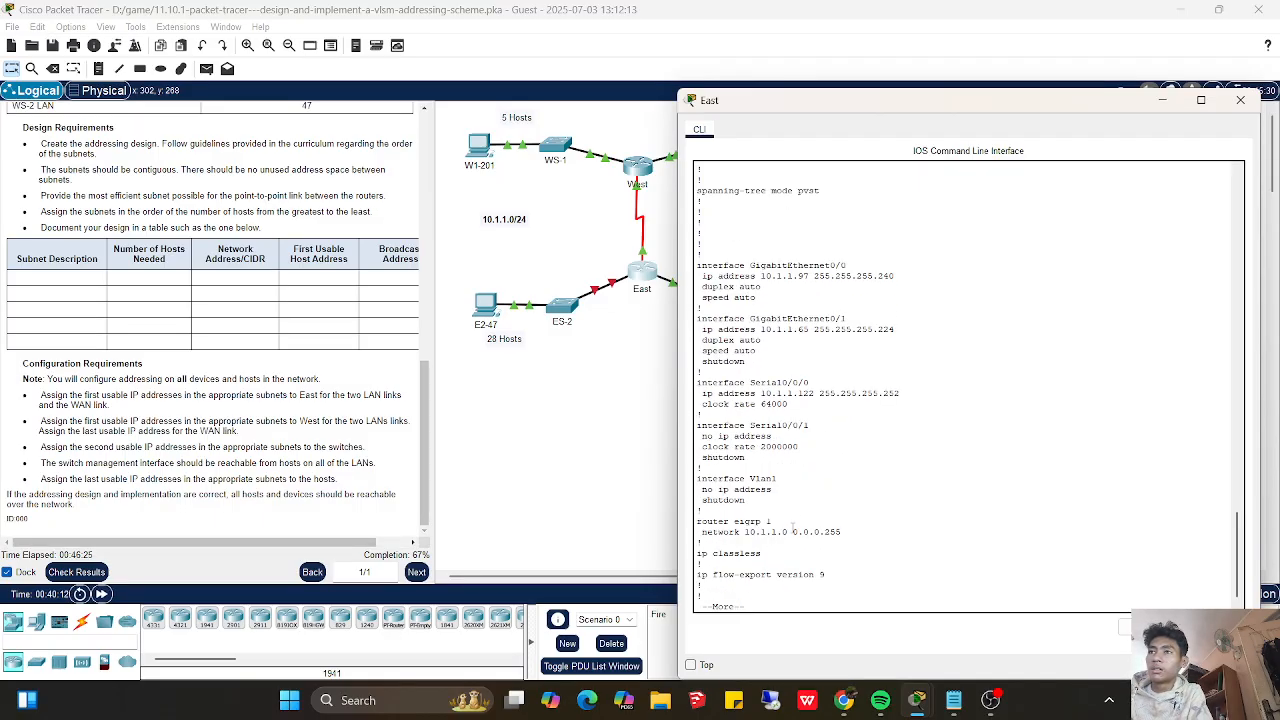
{"action": "key", "text": "Return"}
{"action": "key", "text": "Return"}
{"action": "key", "text": "Return"}
{"action": "key", "text": "Return"}
{"action": "key", "text": "Return"}
{"action": "key", "text": "Return"}
{"action": "key", "text": "Return"}
{"action": "key", "text": "Return"}
{"action": "key", "text": "Return"}
{"action": "key", "text": "Return"}
{"action": "key", "text": "Return"}
{"action": "key", "text": "Return"}
{"action": "key", "text": "Return"}
{"action": "key", "text": "Return"}
{"action": "key", "text": "Return"}
{"action": "key", "text": "Return"}
{"action": "key", "text": "Return"}
{"action": "key", "text": "Return"}
{"action": "key", "text": "Return"}
{"action": "key", "text": "Return"}
{"action": "key", "text": "Return"}
{"action": "key", "text": "Return"}
{"action": "key", "text": "Return"}
{"action": "key", "text": "Return"}
{"action": "key", "text": "Return"}
{"action": "key", "text": "Return"}
{"action": "key", "text": "Return"}
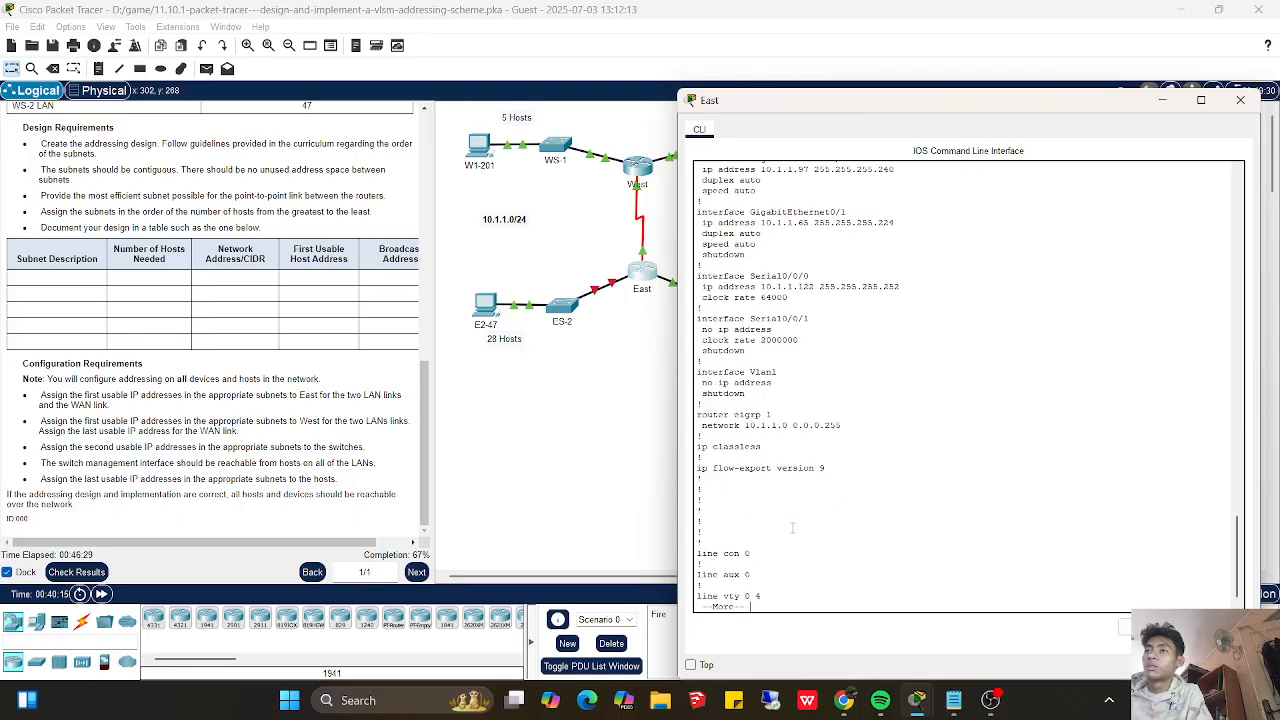
- Enable East's g0/1 interface with no shutdown and exit to global configuration mode
{"action": "key", "text": "Return"}
{"action": "key", "text": "Return"}
{"action": "key", "text": "Return"}
{"action": "key", "text": "Return"}
{"action": "type", "text": "int"}
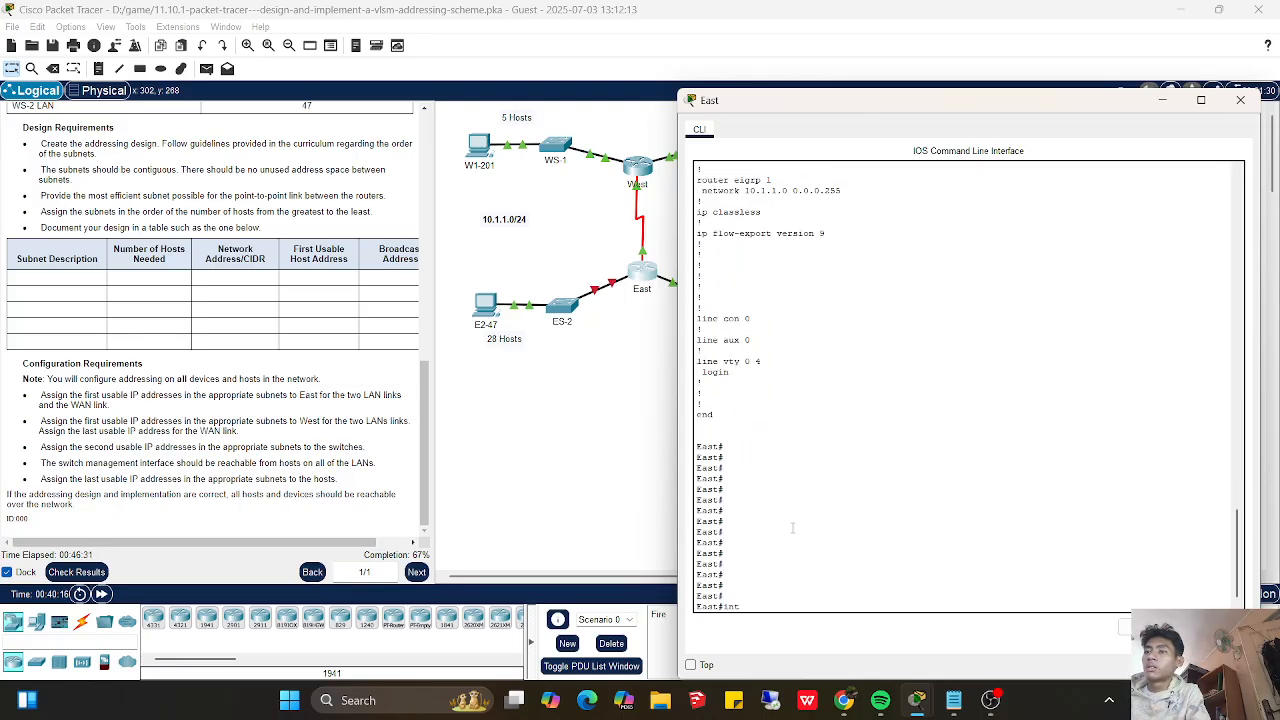
{"action": "type", "text": " g0/1"}
{"action": "key", "text": "Return"}
{"action": "type", "text": "config t"}
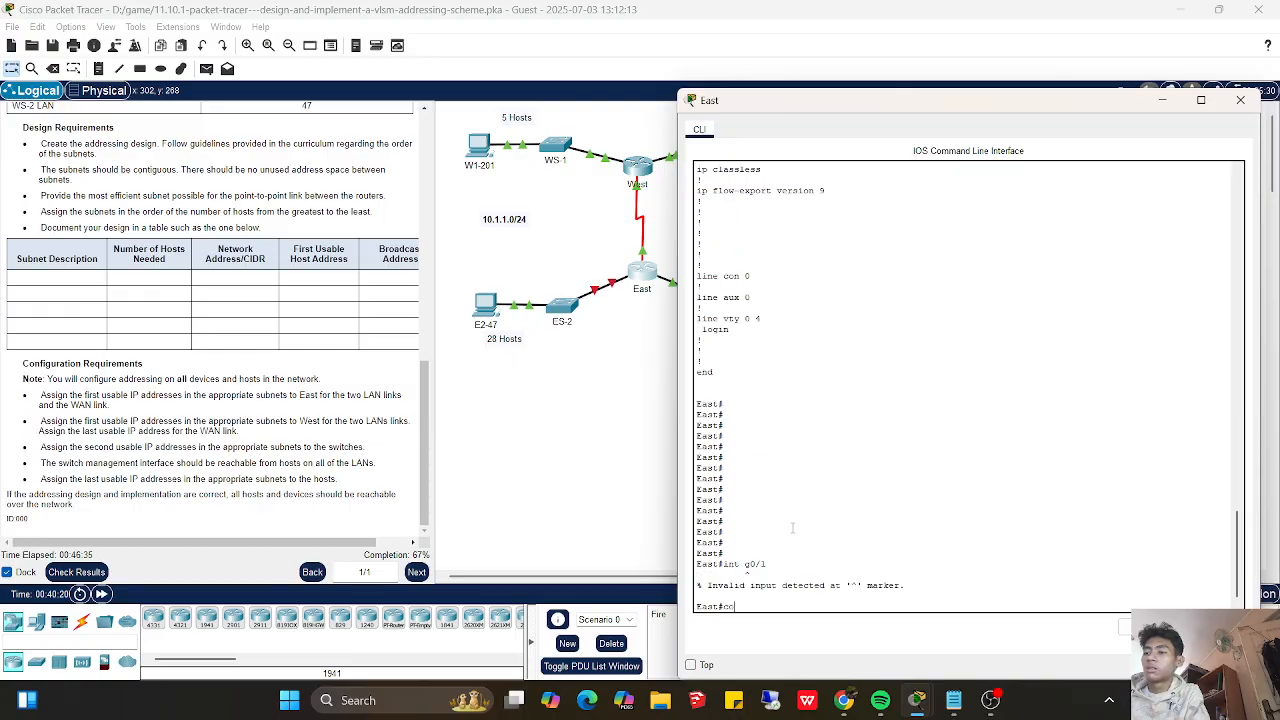
{"action": "key", "text": "Return"}
{"action": "key", "text": "Return"}
{"action": "type", "text": "int"}
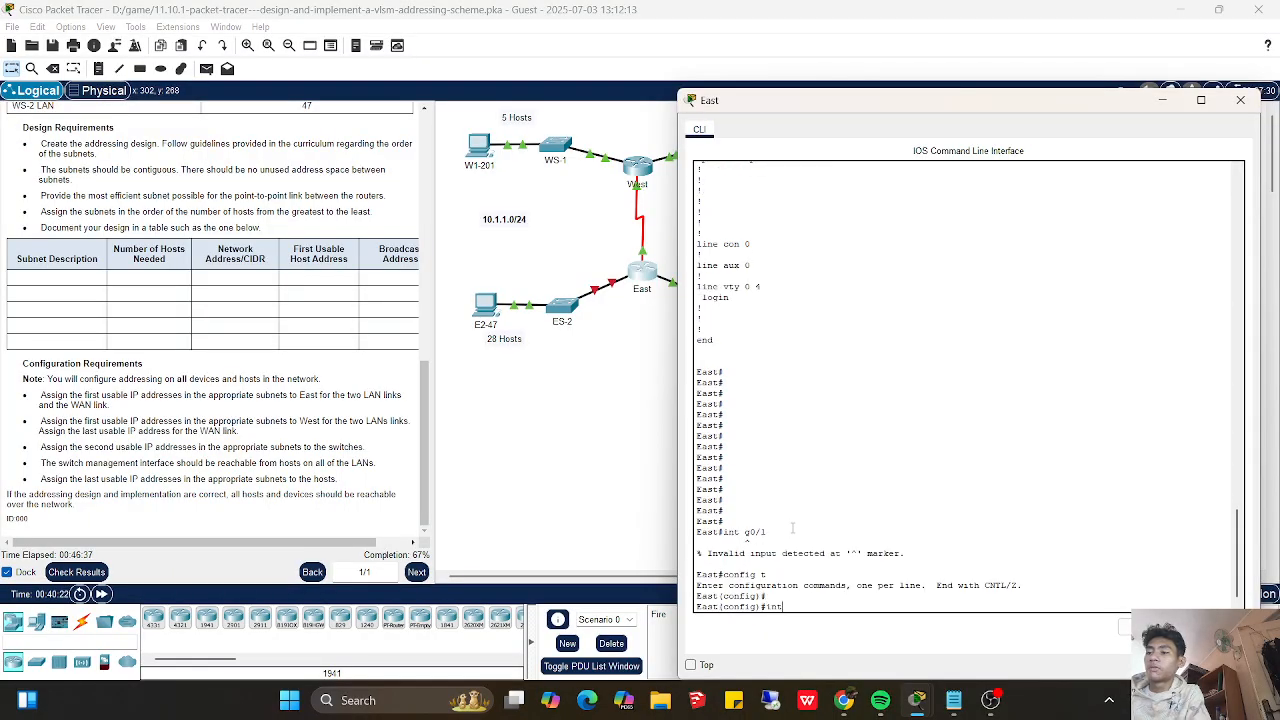
{"action": "type", "text": " g0/1"}
{"action": "key", "text": "Return"}
{"action": "type", "text": "no shutdown"}
{"action": "key", "text": "Return"}
{"action": "key", "text": "Return"}
{"action": "key", "text": "Return"}
{"action": "key", "text": "Return"}
{"action": "type", "text": "exit"}
{"action": "key", "text": "Return"}
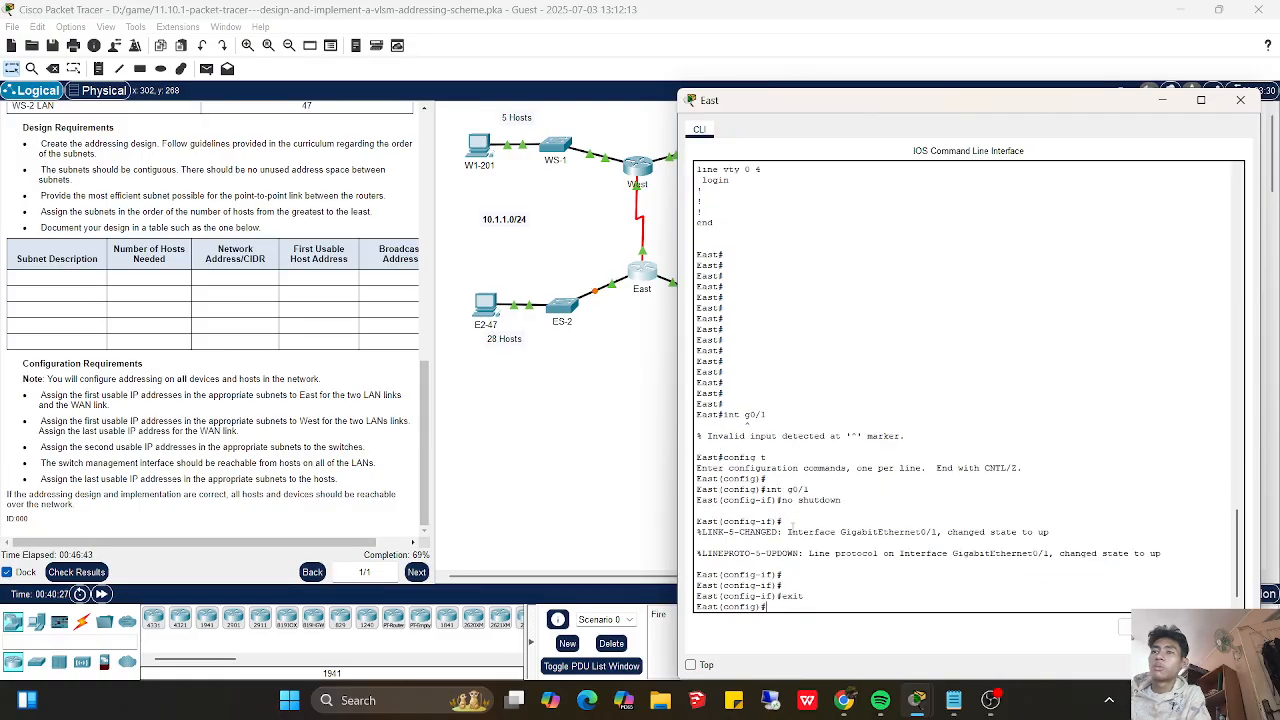
{"action": "key", "text": "Return"}
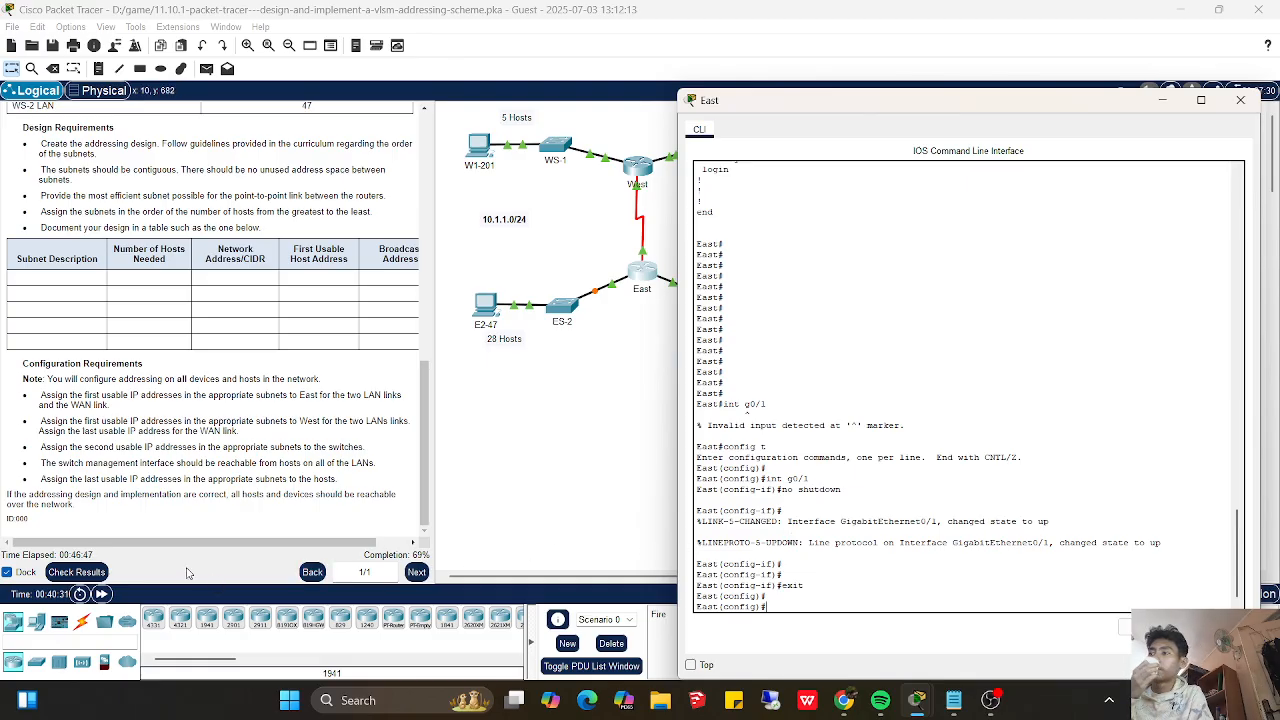
- Check the activity results and view the assessment items for East's interfaces
{"action": "left_click", "coordinate": [108, 572]}
{"action": "left_click", "coordinate": [108, 572]}
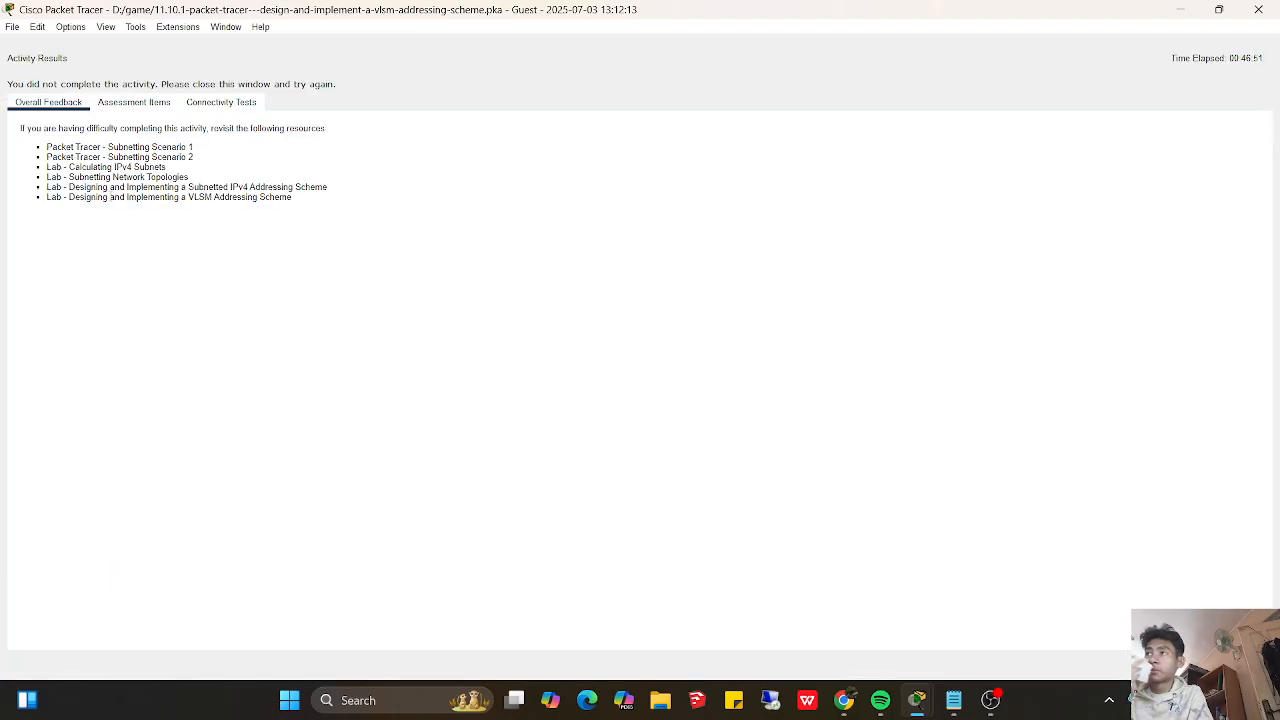
{"action": "left_click", "coordinate": [113, 100]}
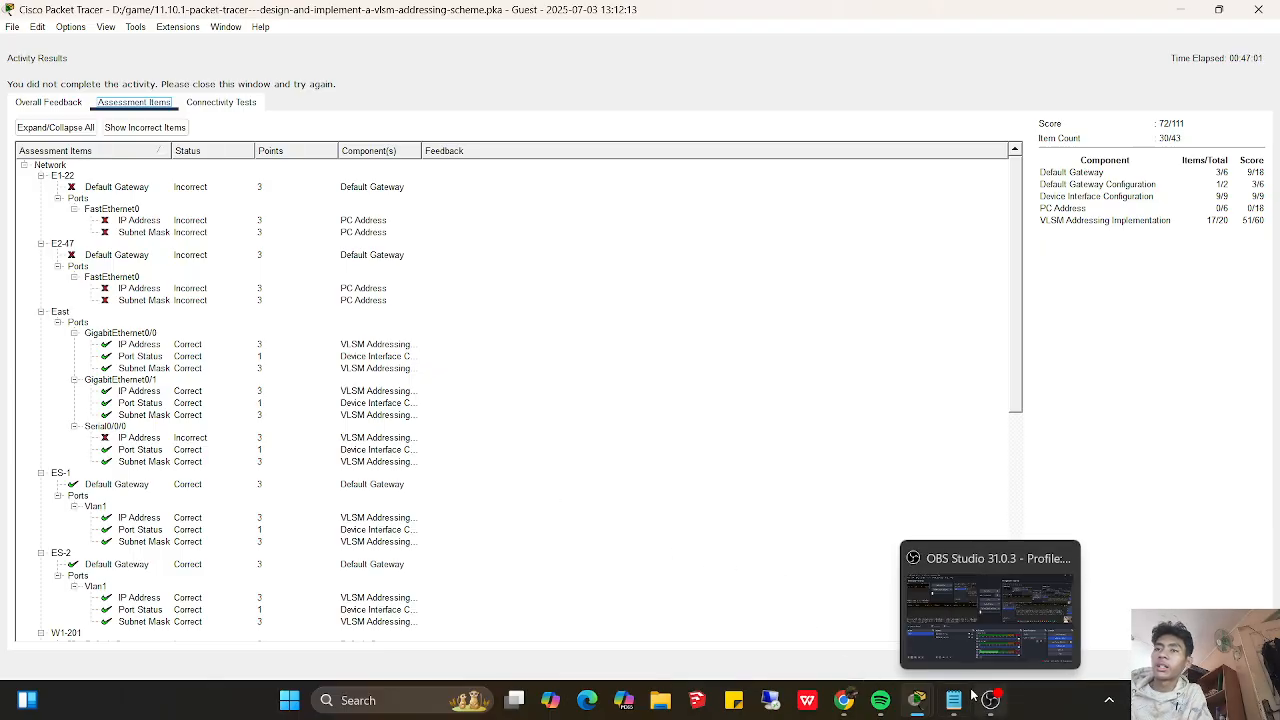
- Exit East's configuration mode, display the running configuration and examine the Serial0/0/0 address
{"action": "mouse_move", "coordinate": [917, 697]}
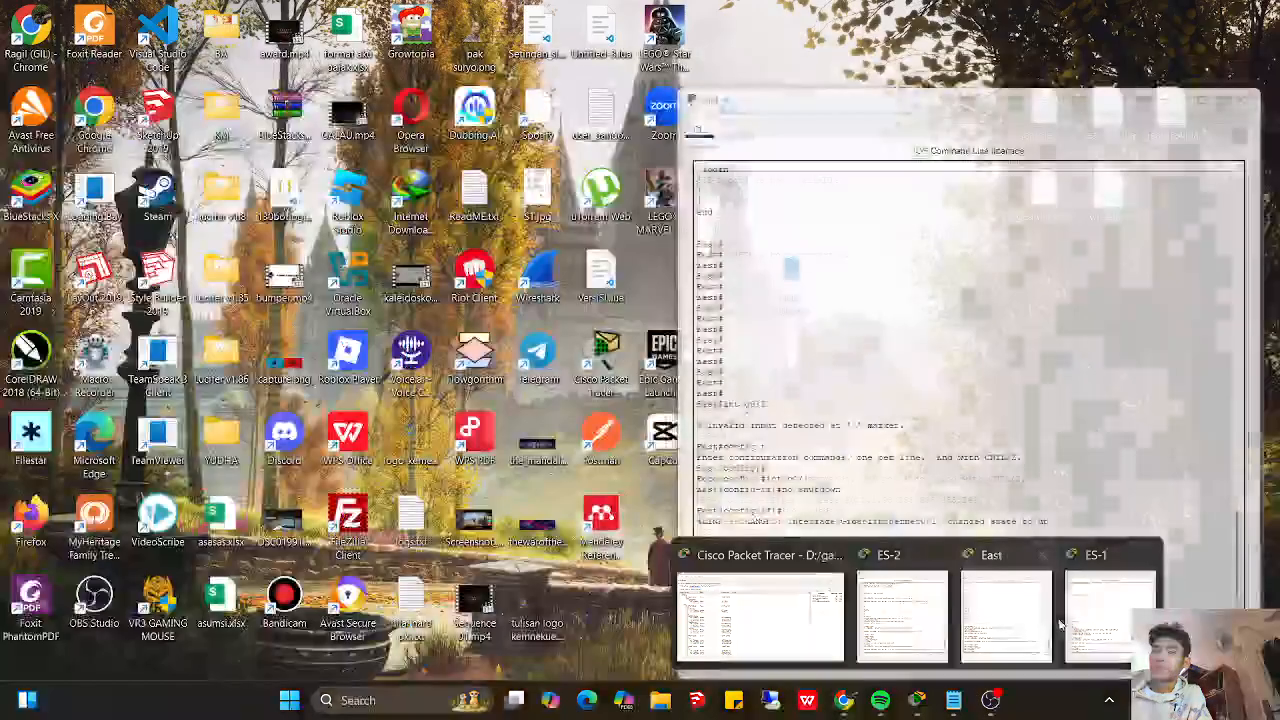
{"action": "left_click", "coordinate": [1005, 615]}
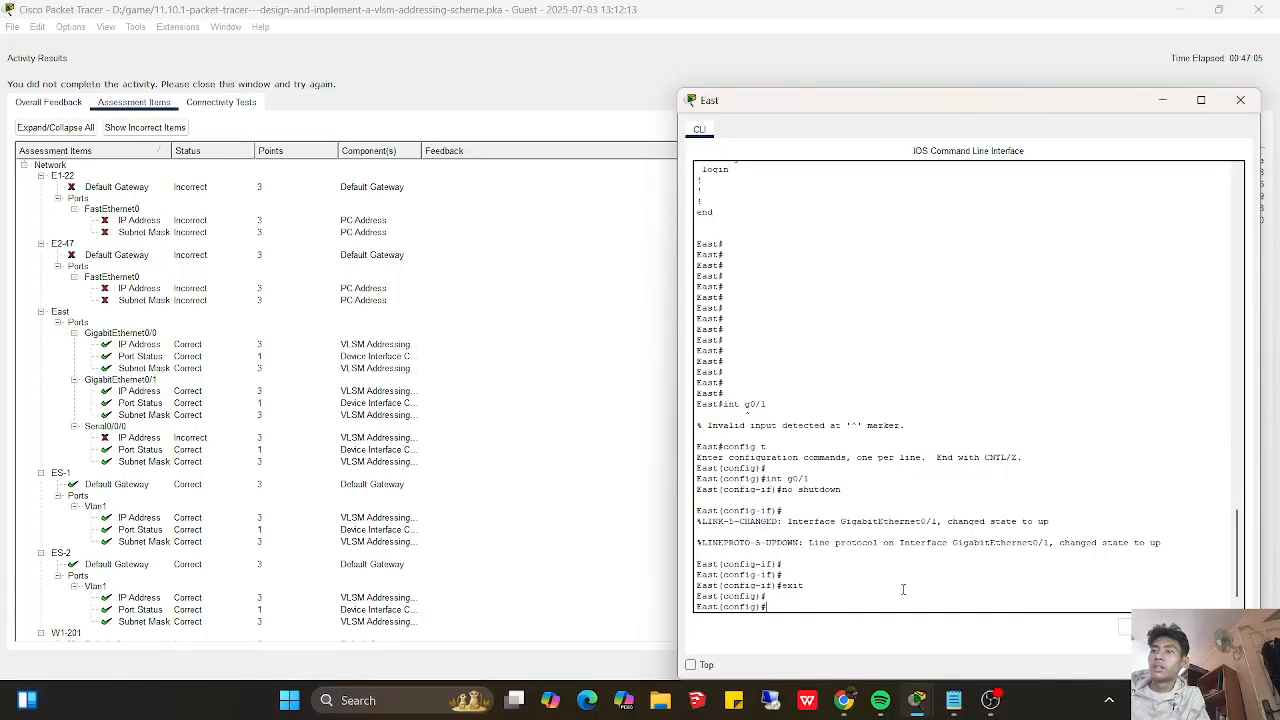
{"action": "key", "text": "Return"}
{"action": "key", "text": "Return"}
{"action": "key", "text": "Return"}
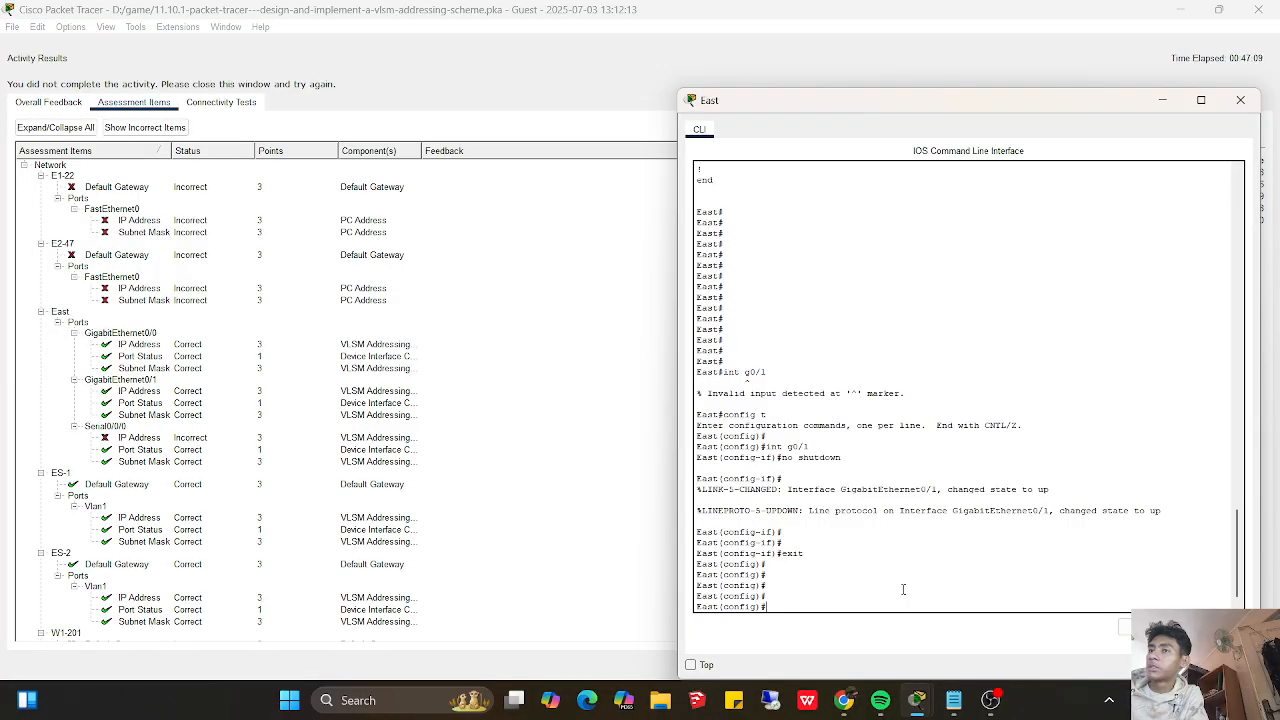
{"action": "type", "text": "exit"}
{"action": "key", "text": "Return"}
{"action": "key", "text": "Return"}
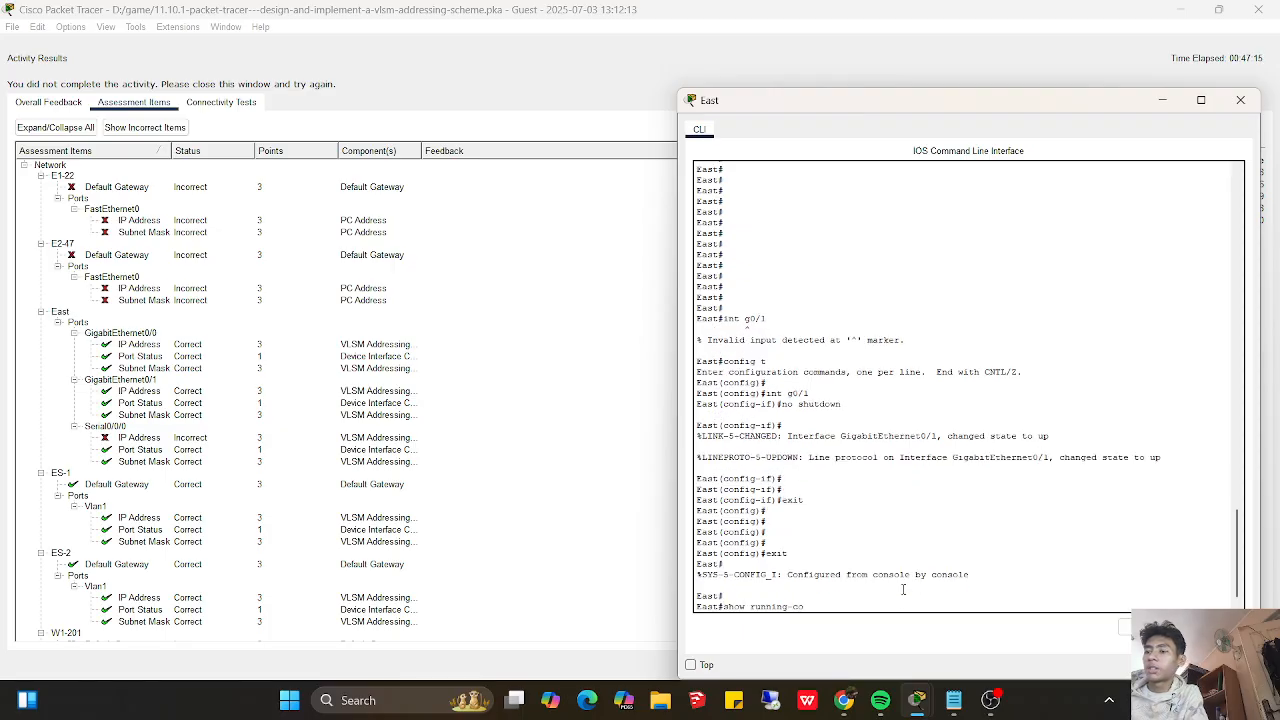
{"action": "key", "text": "Return"}
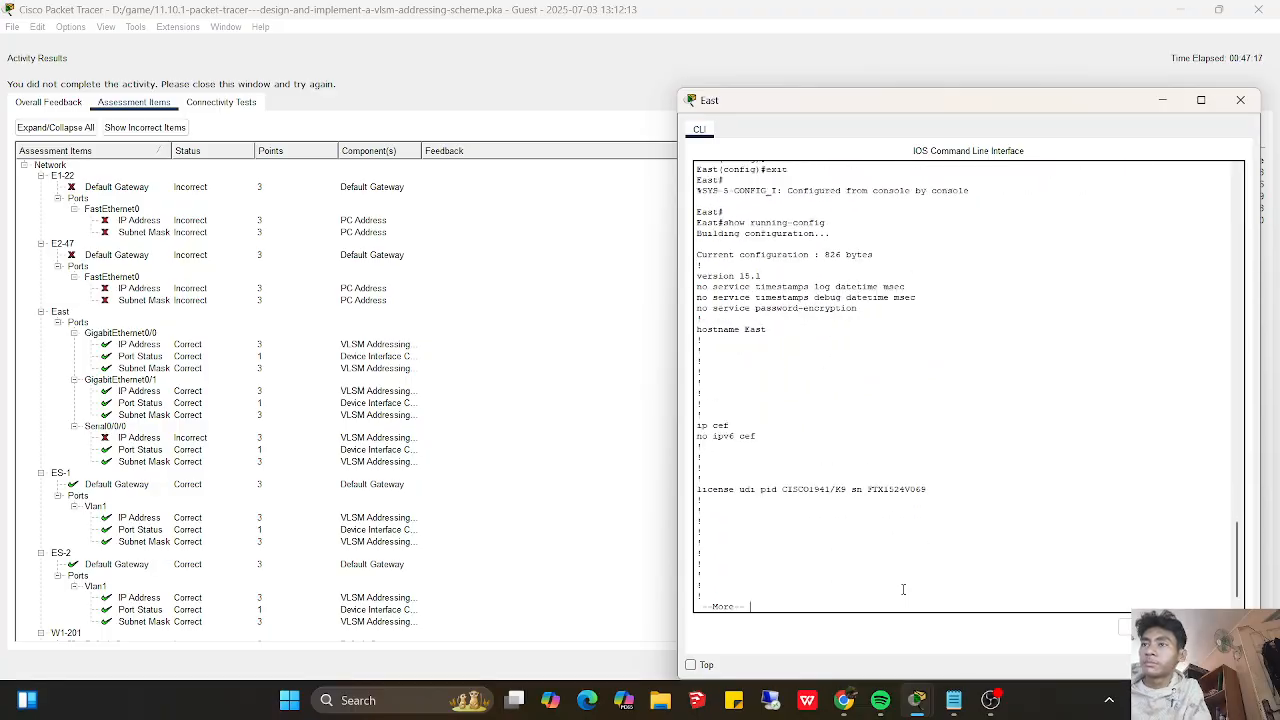
{"action": "key", "text": "space"}
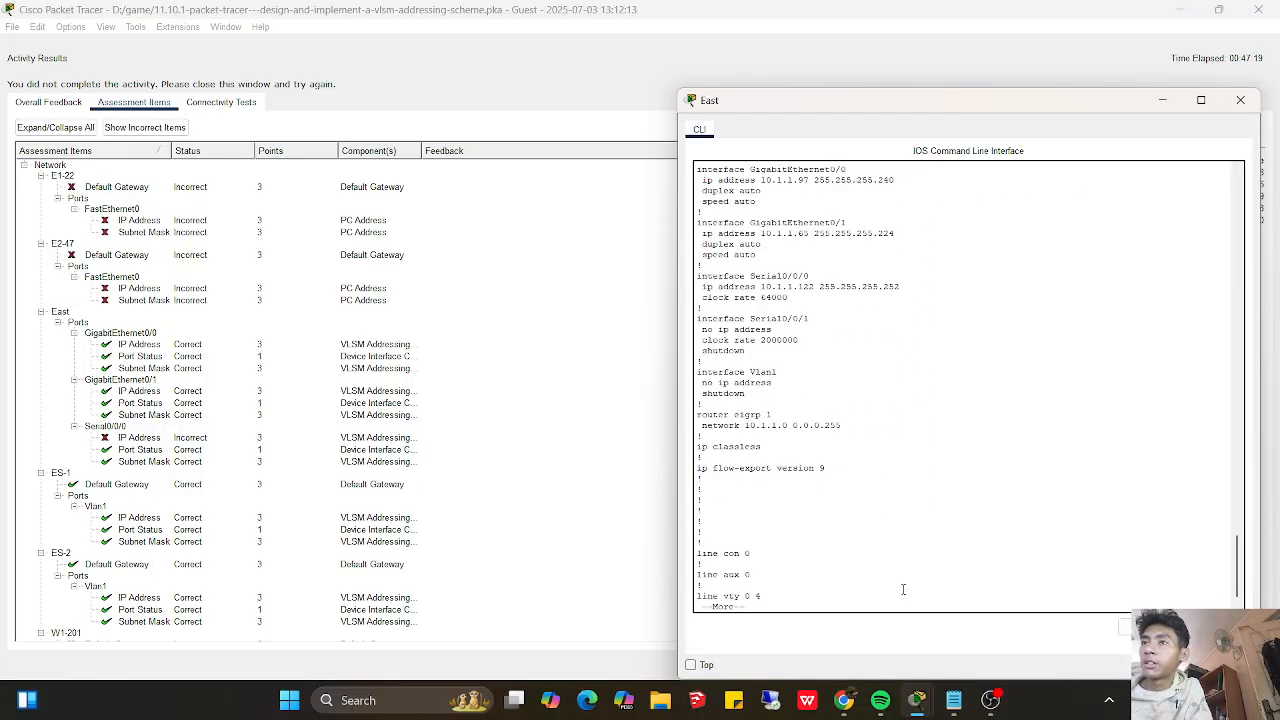
{"action": "key", "text": "Return"}
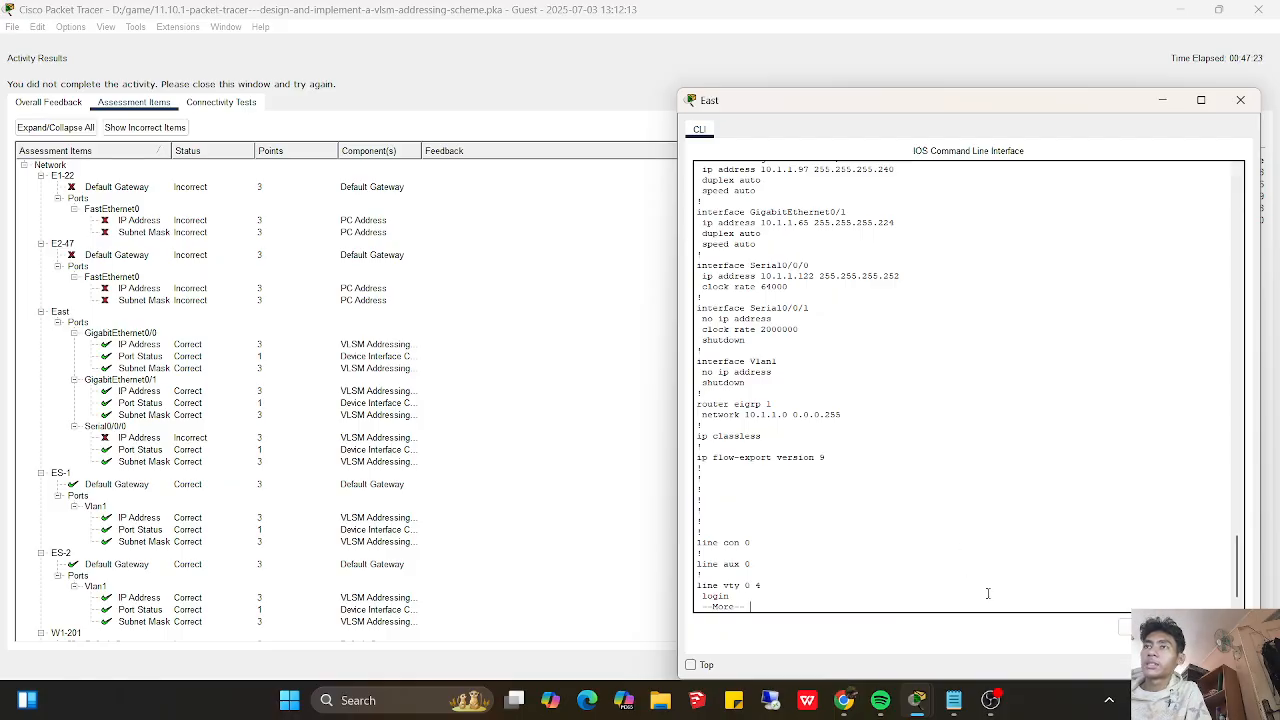
{"action": "left_click_drag", "start_coordinate": [704, 298], "coordinate": [730, 290]}
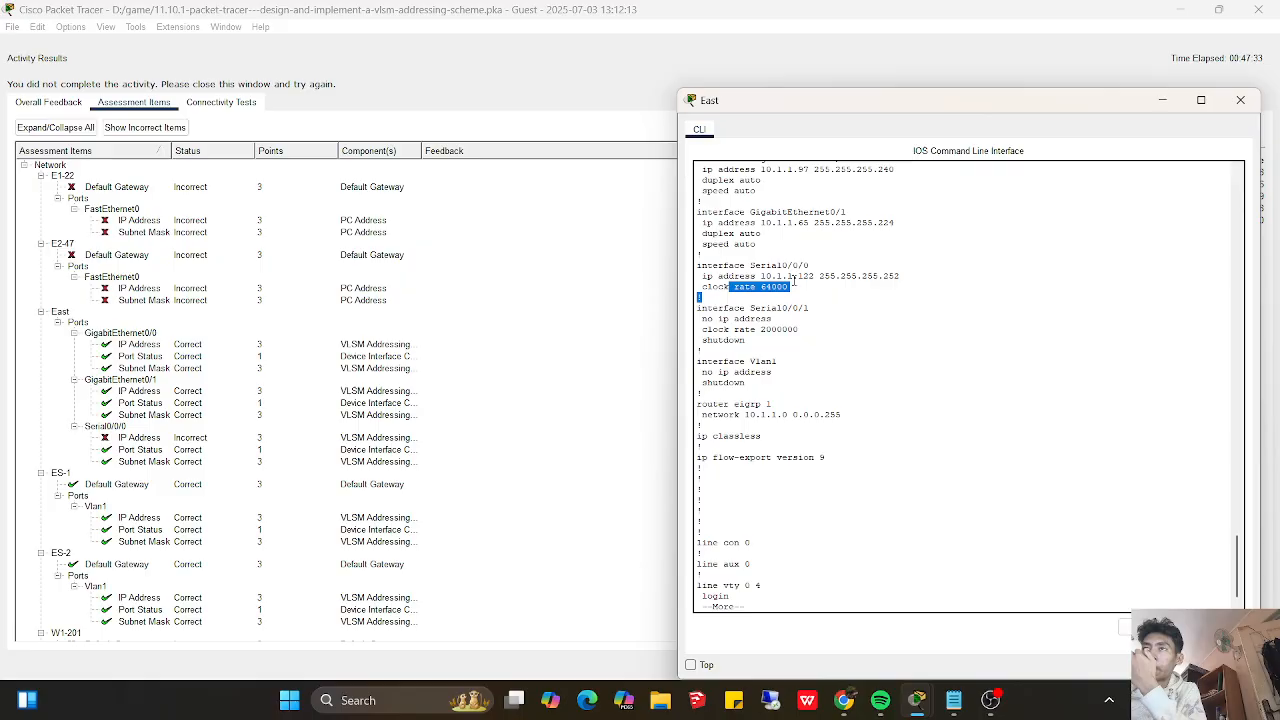
- Close the activity results and return to an empty privileged EXEC prompt in East's console
{"action": "left_click", "coordinate": [1163, 101]}
{"action": "left_click", "coordinate": [1238, 665]}
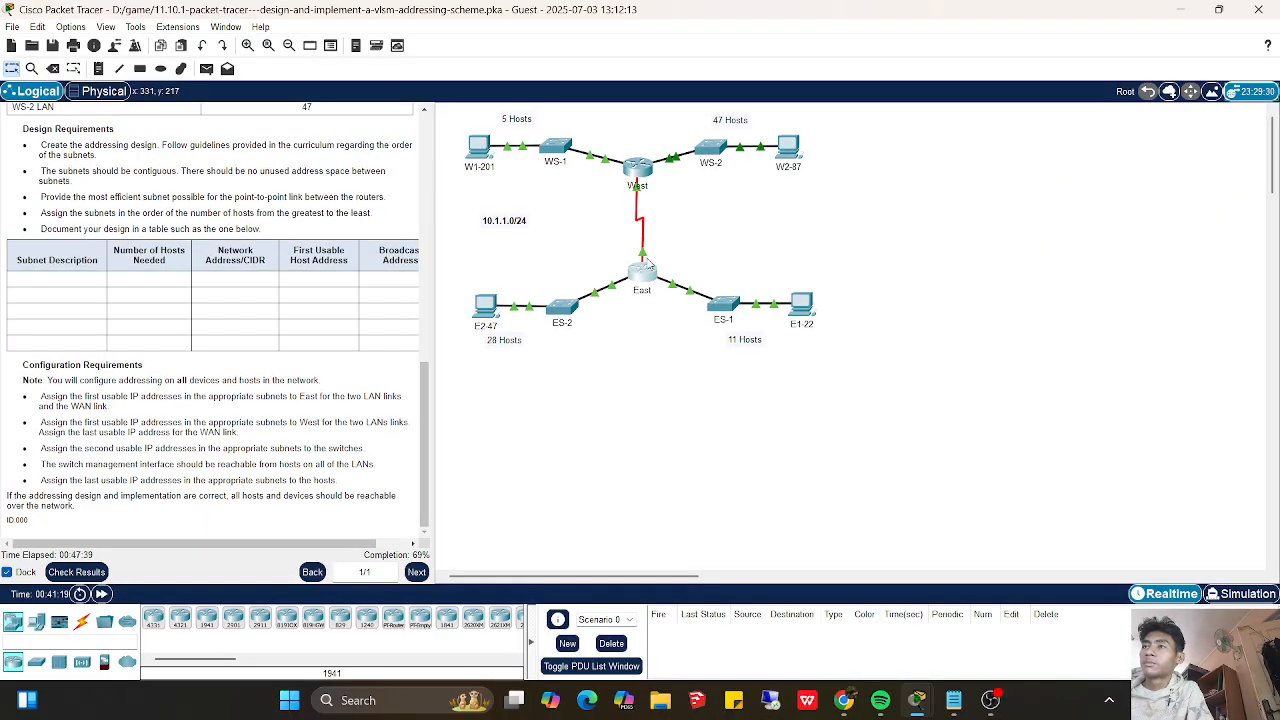
{"action": "left_click", "coordinate": [636, 280]}
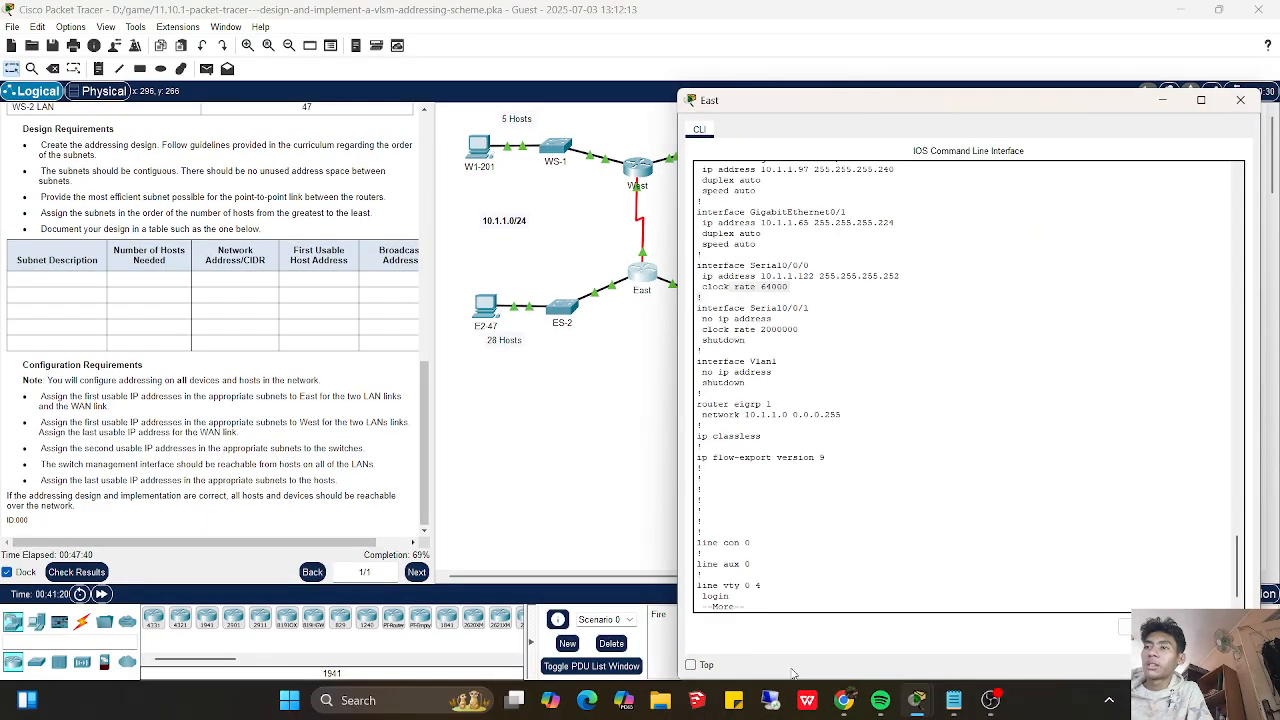
{"action": "left_click", "coordinate": [772, 604]}
{"action": "key", "text": "Return"}
{"action": "key", "text": "Return"}
{"action": "key", "text": "Return"}
{"action": "key", "text": "Return"}
{"action": "key", "text": "Return"}
{"action": "key", "text": "Return"}
{"action": "key", "text": "Return"}
{"action": "key", "text": "Return"}
{"action": "key", "text": "Return"}
{"action": "key", "text": "Return"}
{"action": "key", "text": "Return"}
{"action": "key", "text": "Return"}
{"action": "key", "text": "Return"}
{"action": "key", "text": "Return"}
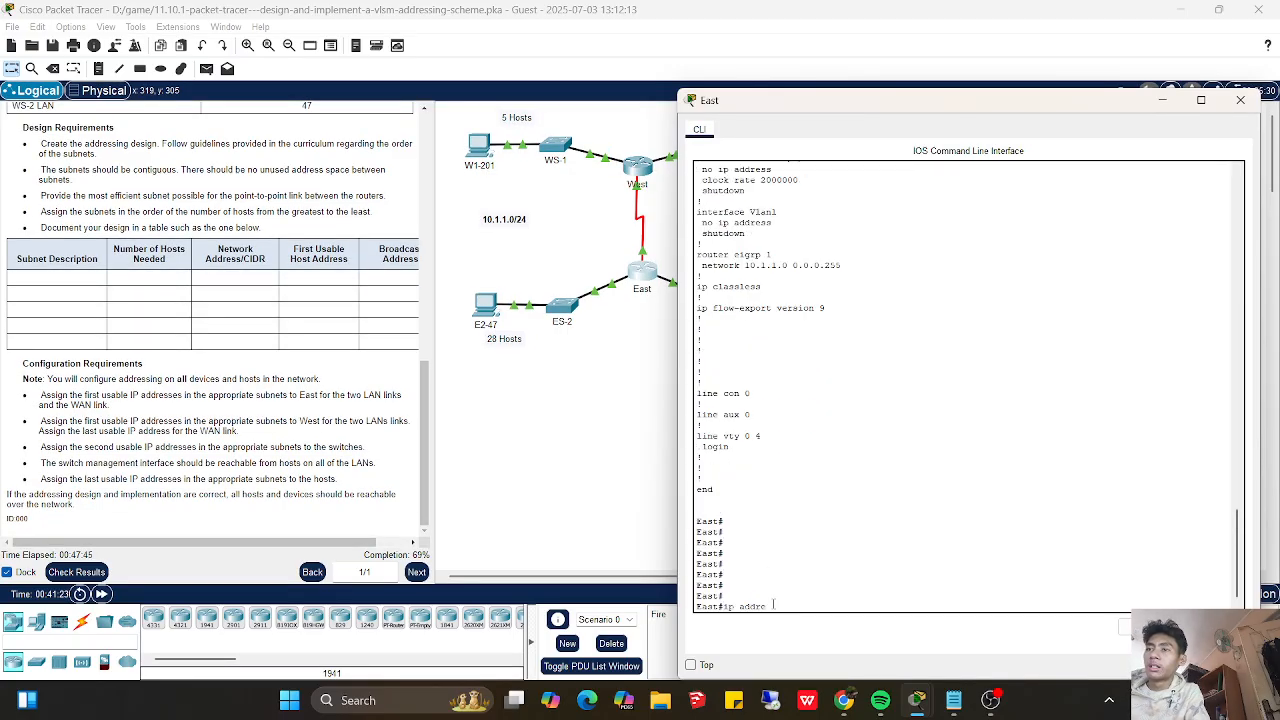
{"action": "key", "text": "BackSpace"}
{"action": "key", "text": "BackSpace"}
{"action": "key", "text": "BackSpace"}
{"action": "key", "text": "BackSpace"}
{"action": "key", "text": "BackSpace"}
- Set East's s0/0/0 interface to IP address 10.1.1.121 with subnet mask 255.255.255.252
{"action": "type", "text": "config t"}
{"action": "key", "text": "Return"}
{"action": "type", "text": "int g0/0/0"}
{"action": "key", "text": "Return"}
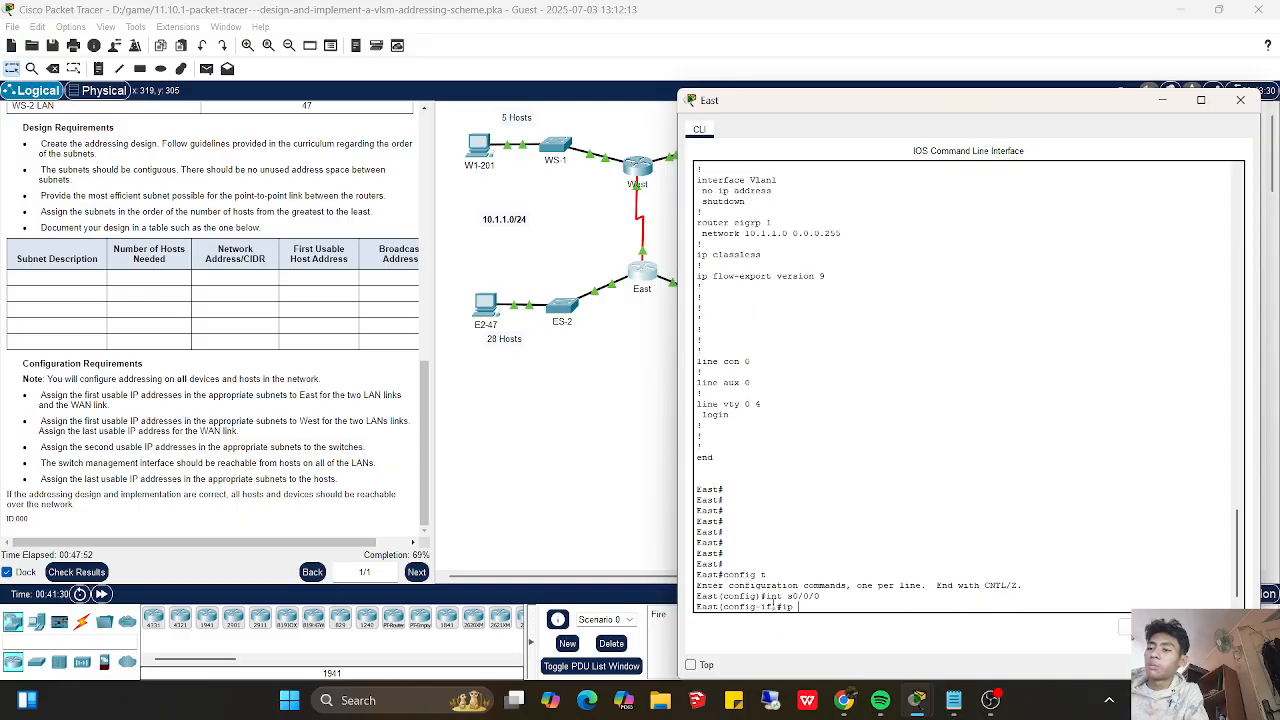
{"action": "type", "text": "ip address 10.1.1.1"}
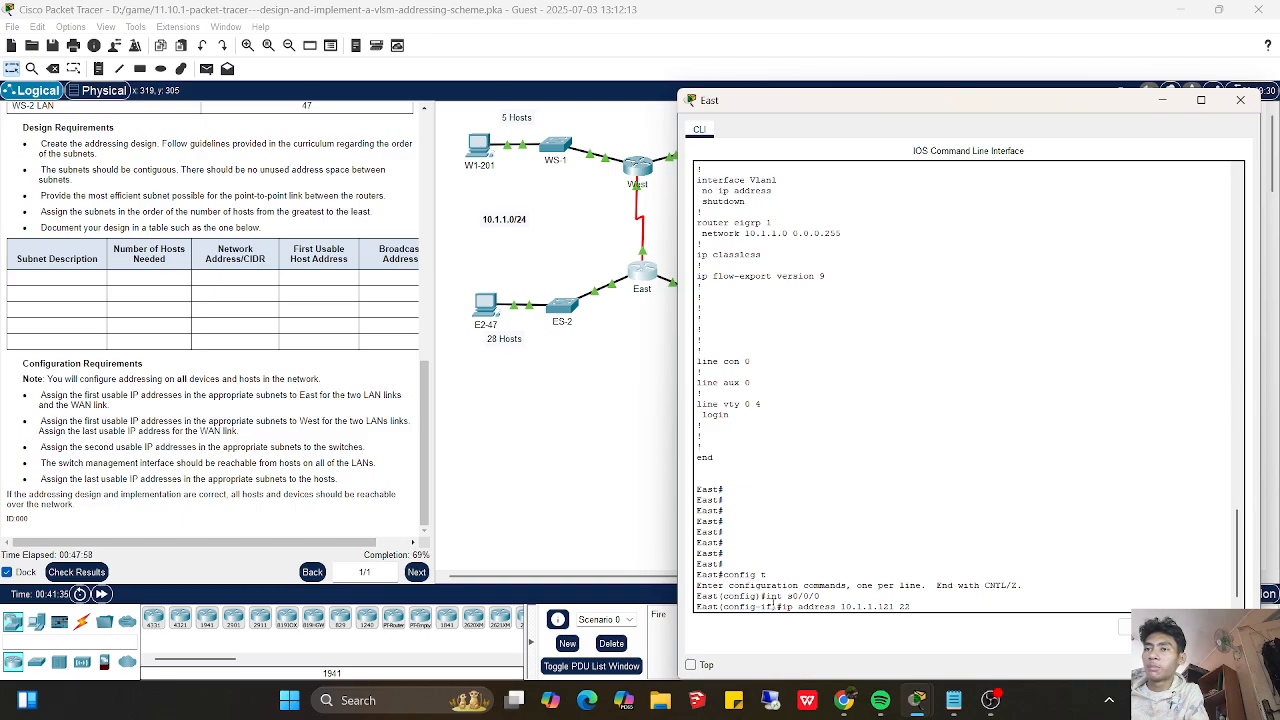
{"action": "type", "text": "21 255.255.25"}
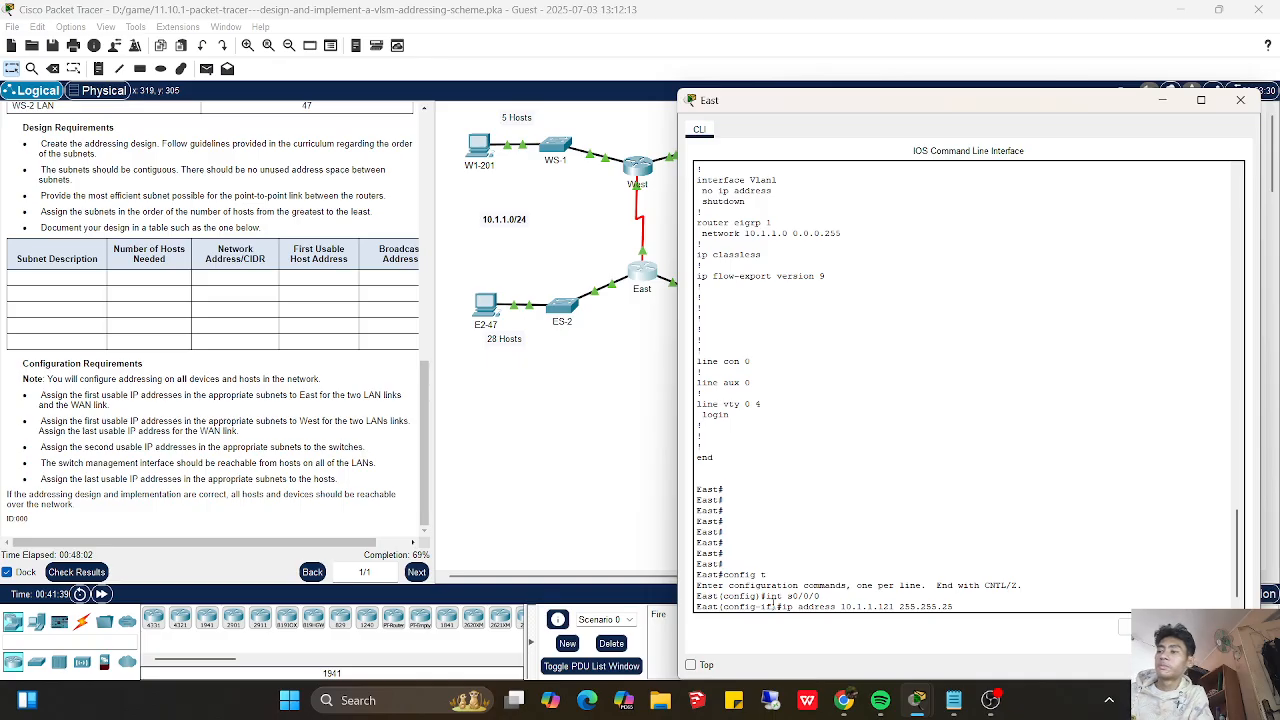
{"action": "type", "text": "2"}
{"action": "key", "text": "Return"}
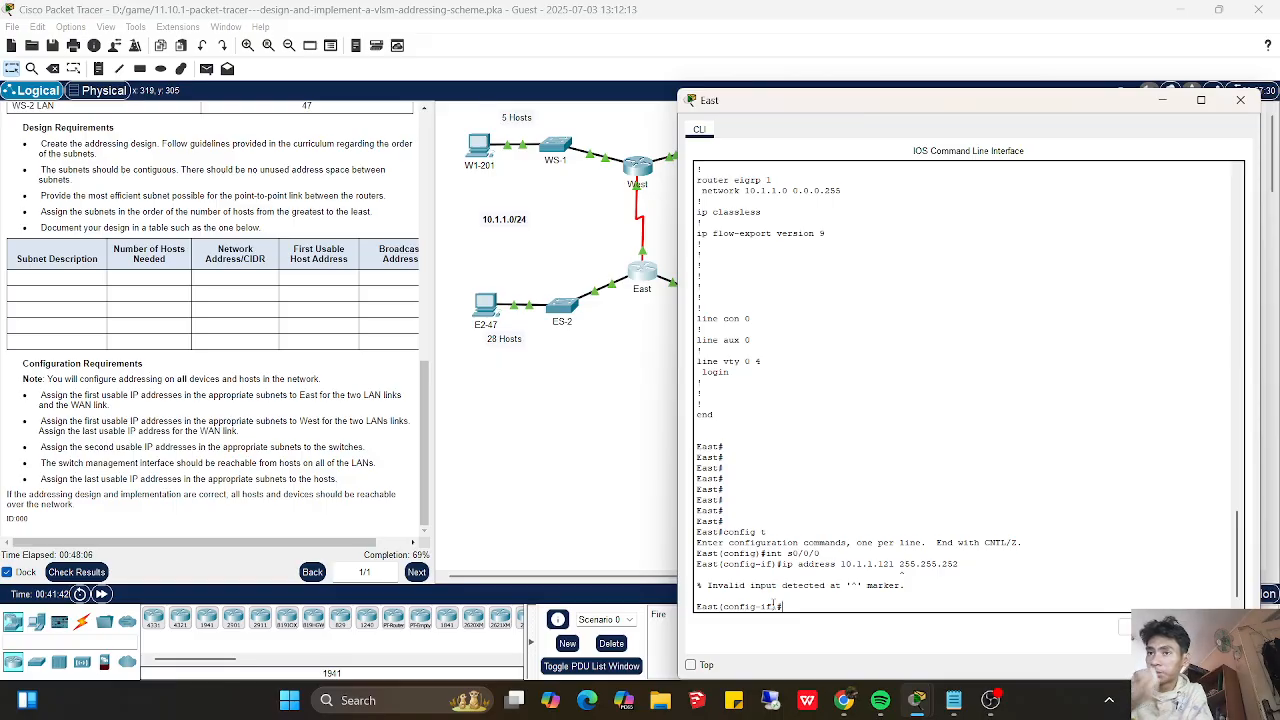
{"action": "key", "text": "Return"}
{"action": "key", "text": "Up"}
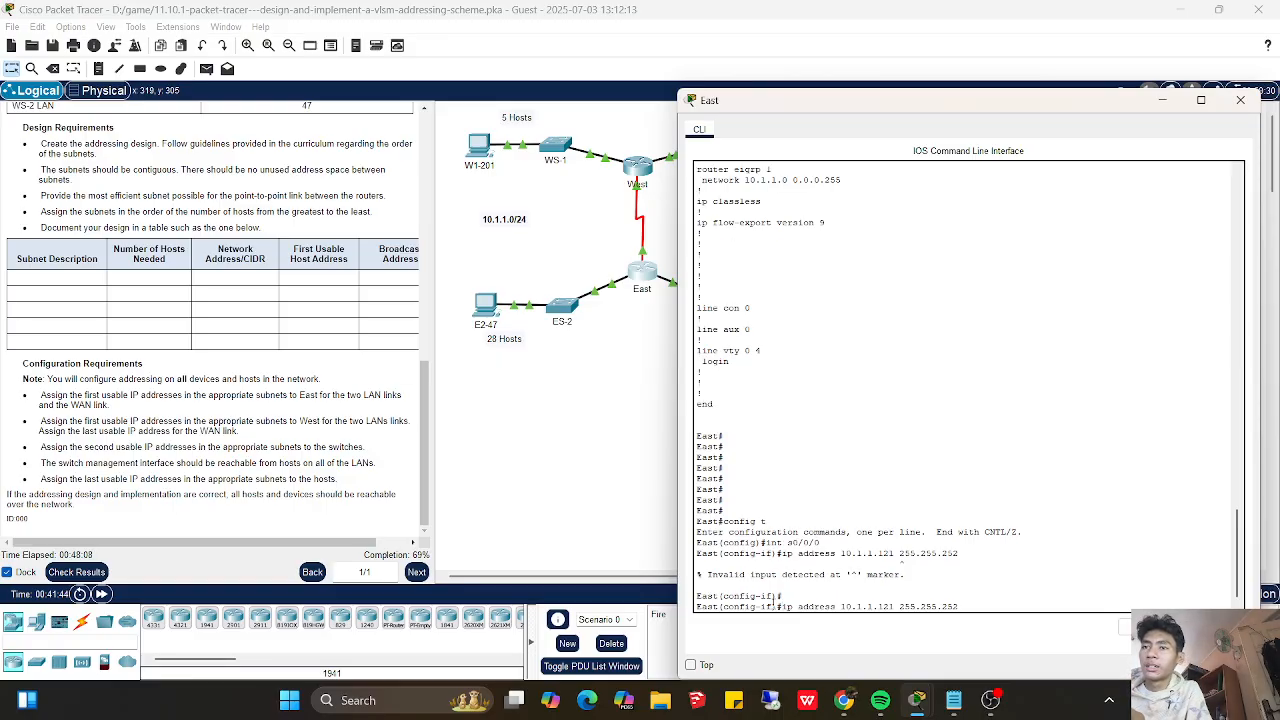
{"action": "key", "text": "Left"}
{"action": "key", "text": "Left"}
{"action": "type", "text": "55.2"}
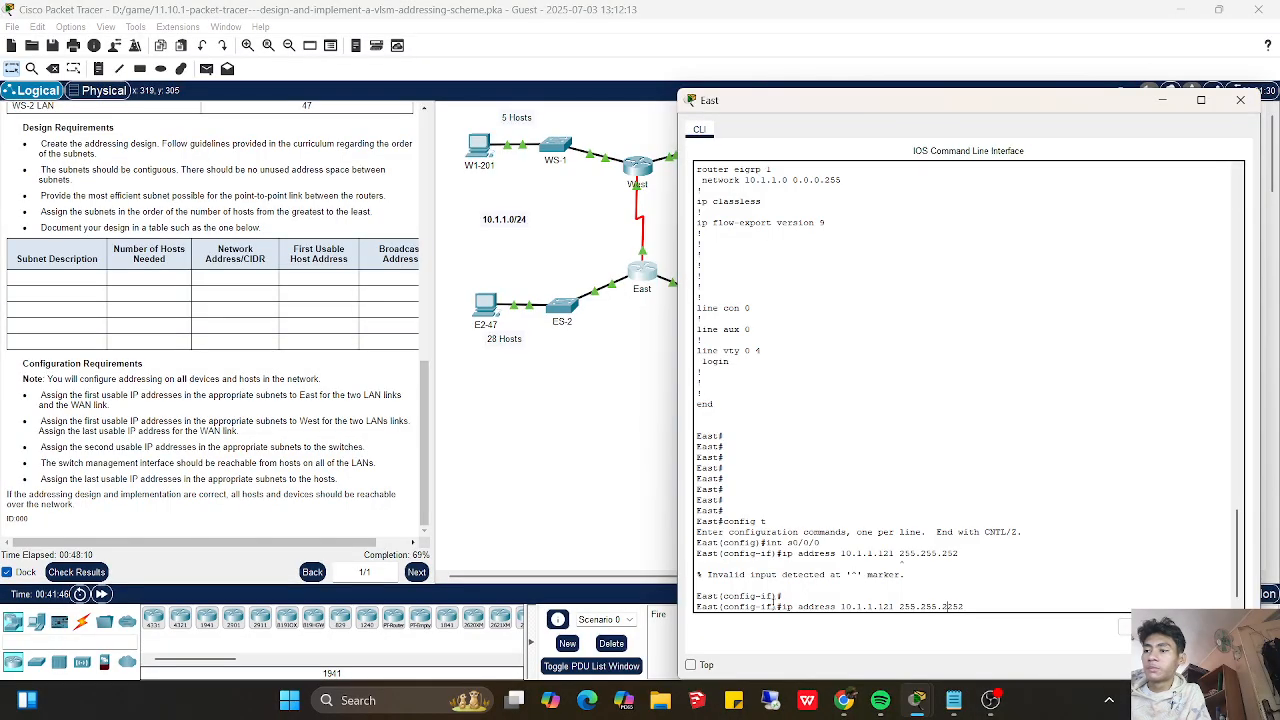
{"action": "key", "text": "Return"}
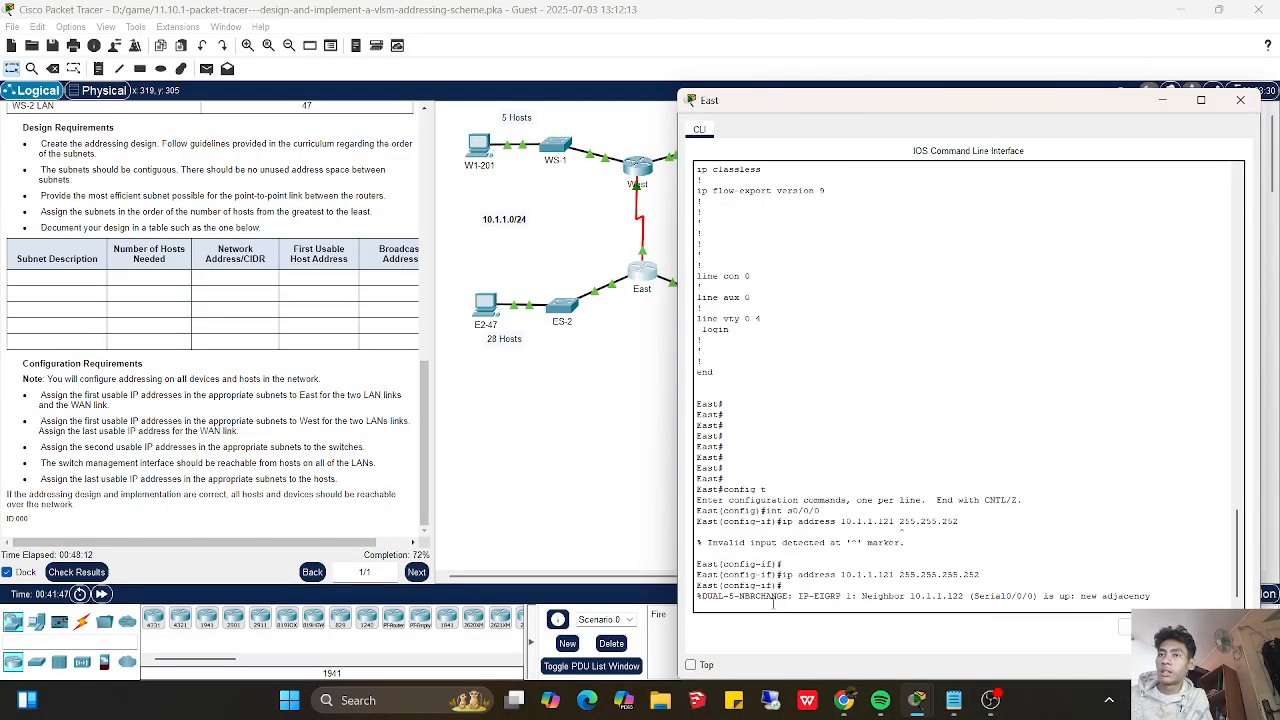
{"action": "key", "text": "Return"}
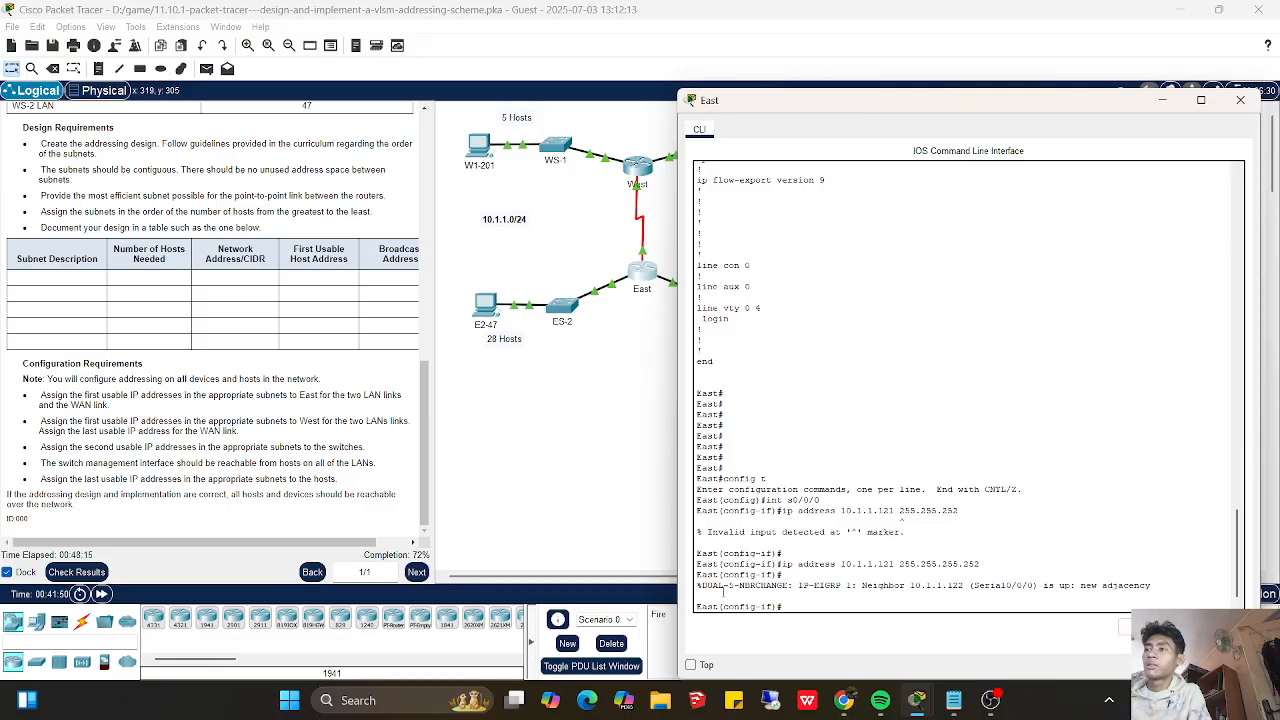
- Recheck the activity results and look through the full list of assessment items for remaining errors
{"action": "left_click", "coordinate": [77, 572]}
{"action": "left_click", "coordinate": [77, 572]}
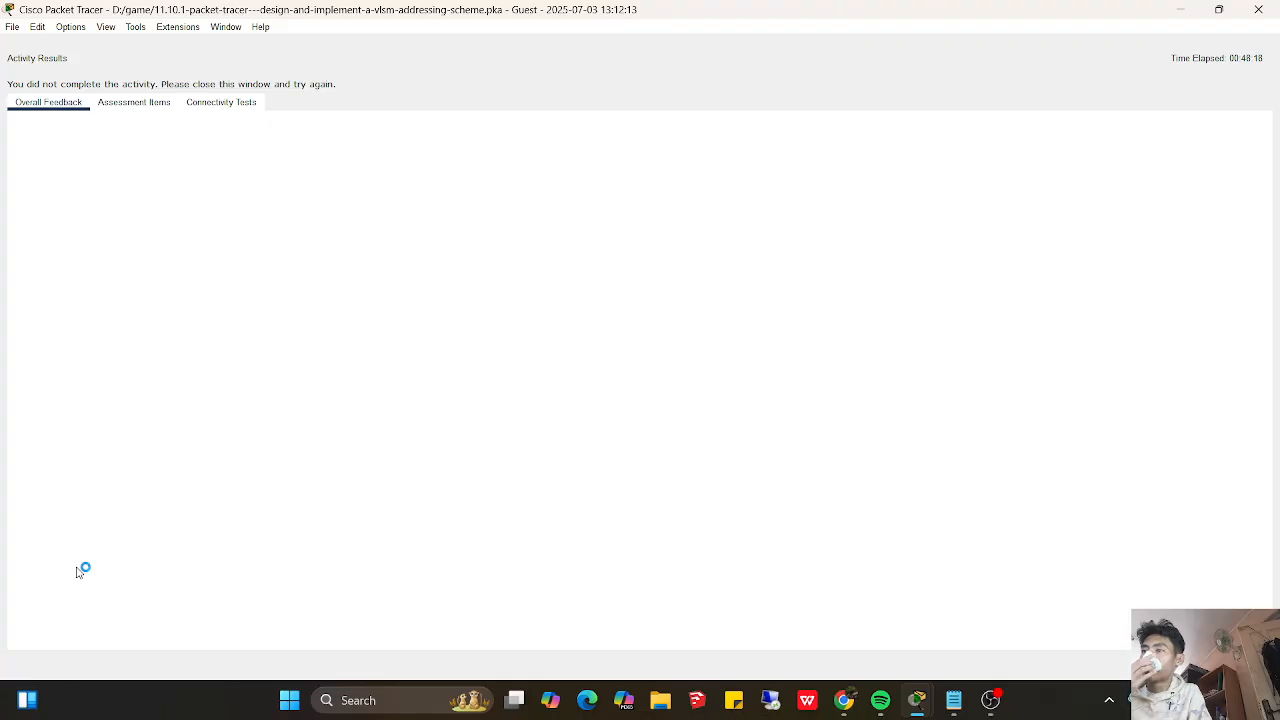
{"action": "left_click", "coordinate": [150, 106]}
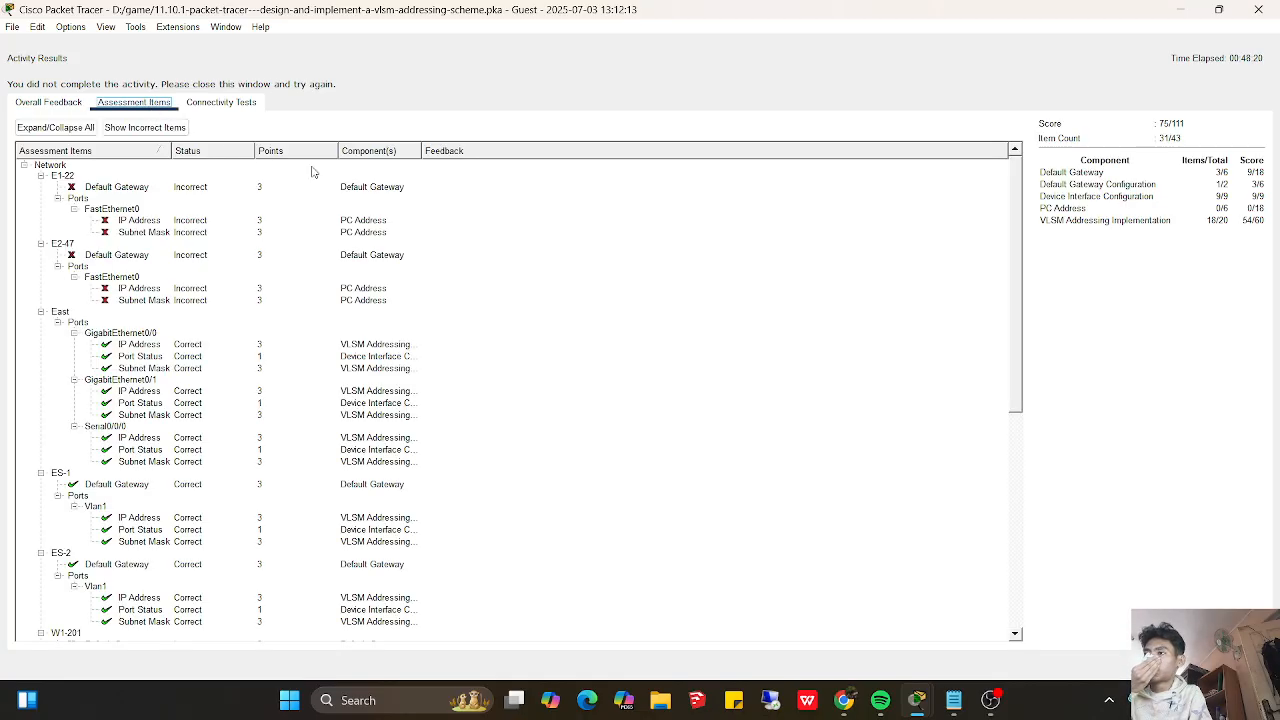
{"action": "left_click_drag", "start_coordinate": [1014, 288], "coordinate": [995, 468]}
{"action": "scroll", "coordinate": [995, 468], "scroll_direction": "up", "scroll_amount": 9}
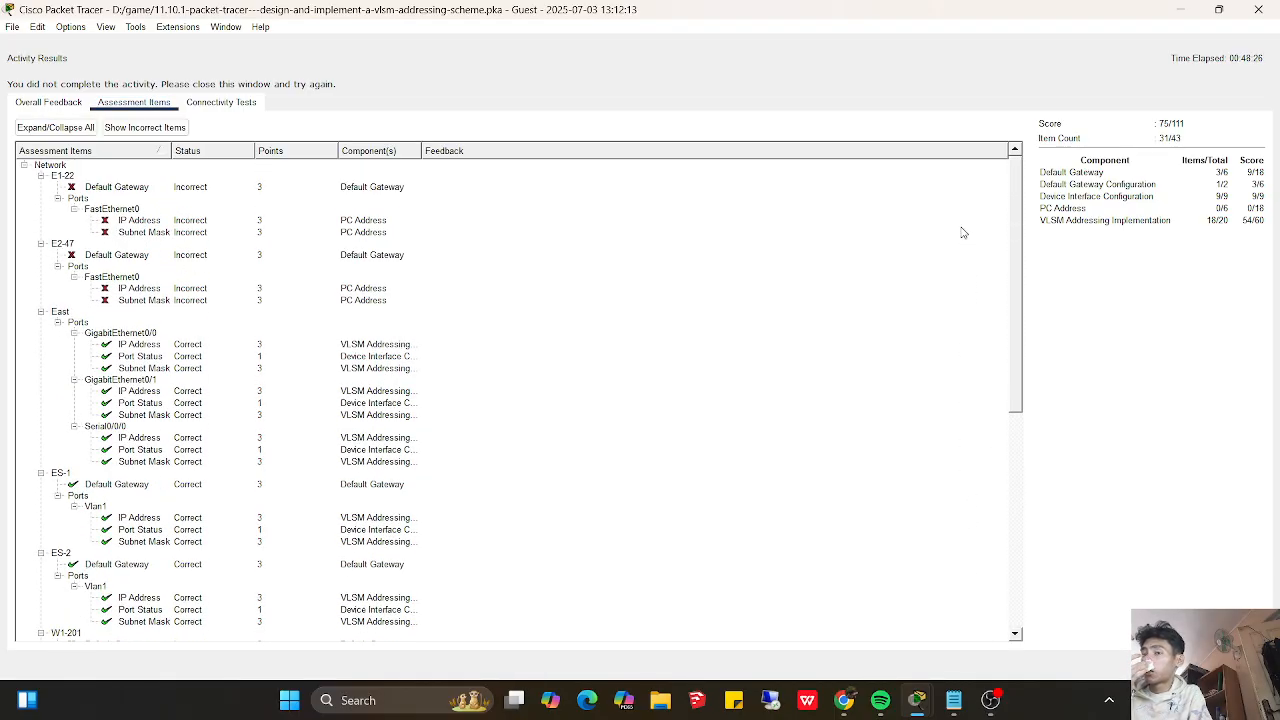
- Close the activity results and open the IP configuration of PC W2-87, keeping the topology visible
{"action": "left_click", "coordinate": [1237, 665]}
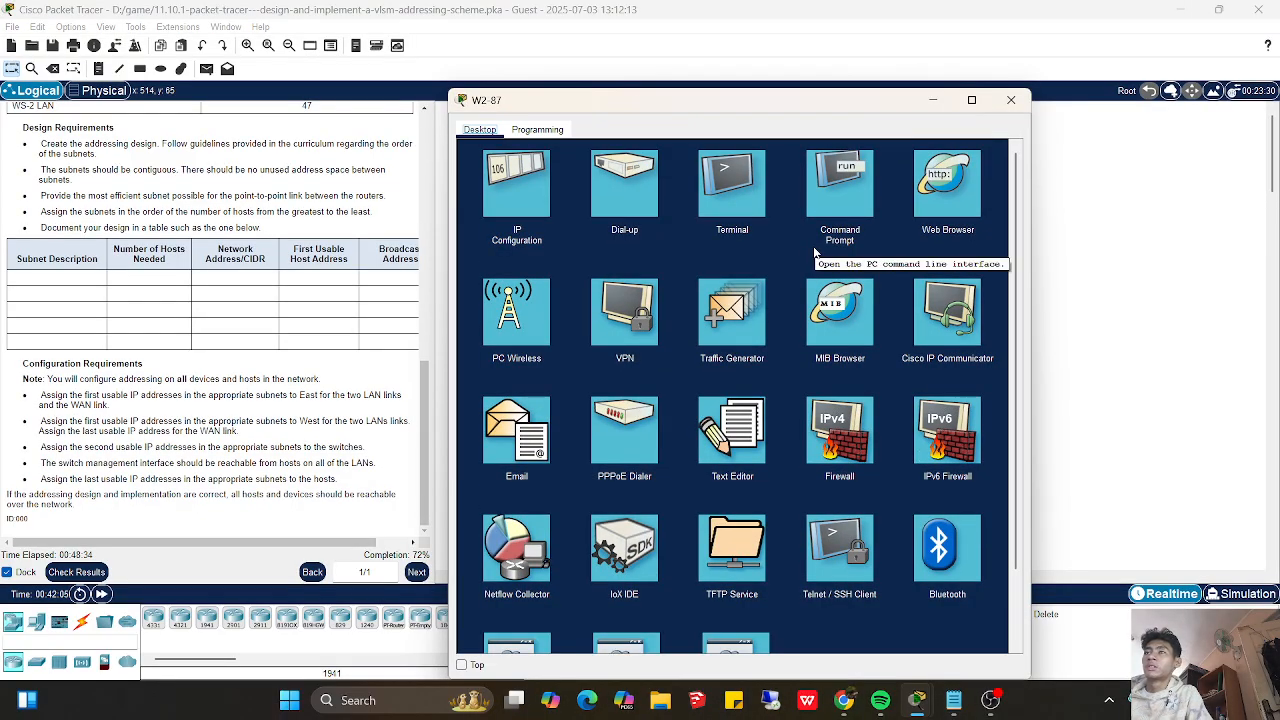
{"action": "left_click", "coordinate": [522, 183]}
{"action": "left_click_drag", "start_coordinate": [627, 104], "coordinate": [990, 157]}
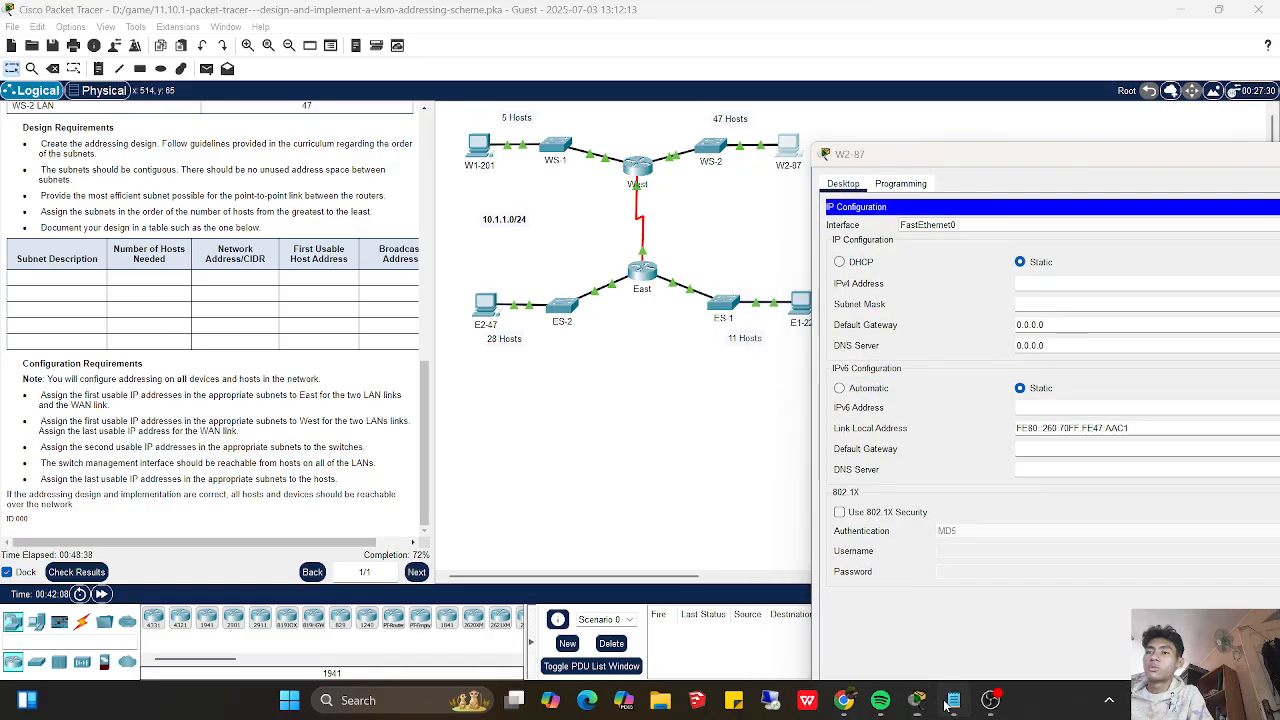
- Switch to the Notepad subnet notes and arrange them beside W2-87's IP configuration so the last usable addresses are readable
{"action": "left_click", "coordinate": [950, 702]}
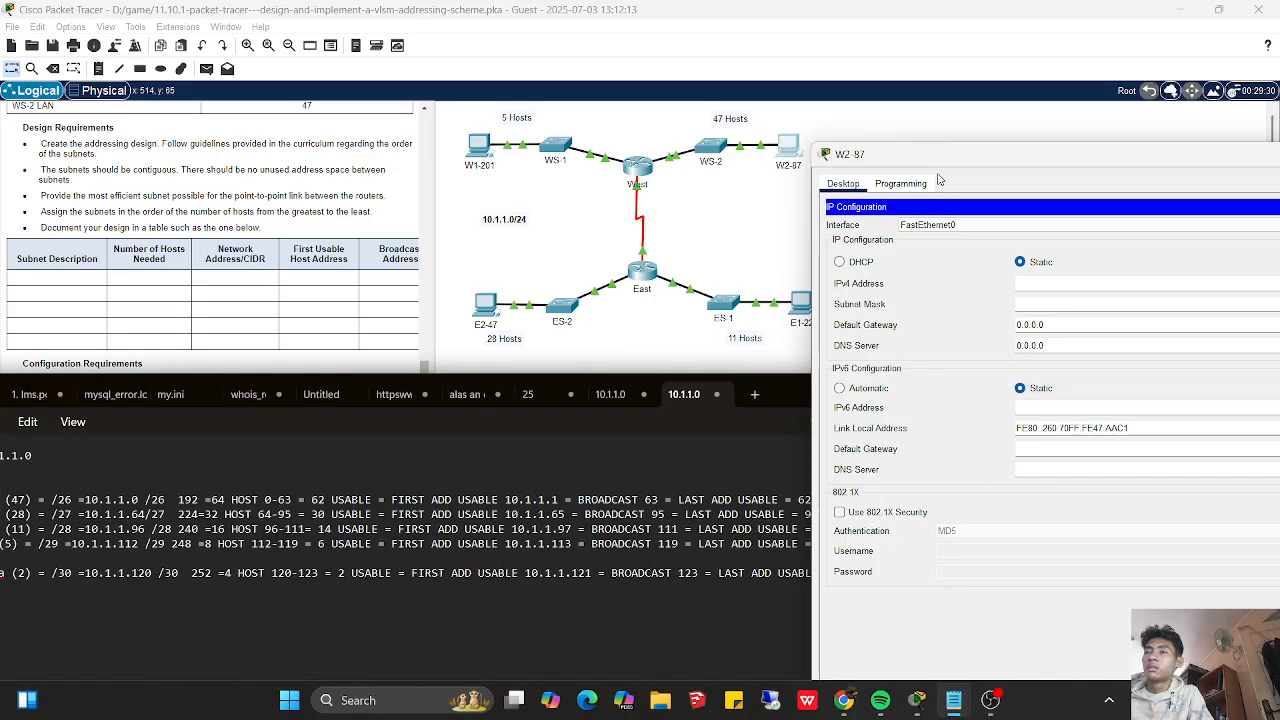
{"action": "left_click_drag", "start_coordinate": [880, 164], "coordinate": [765, 172]}
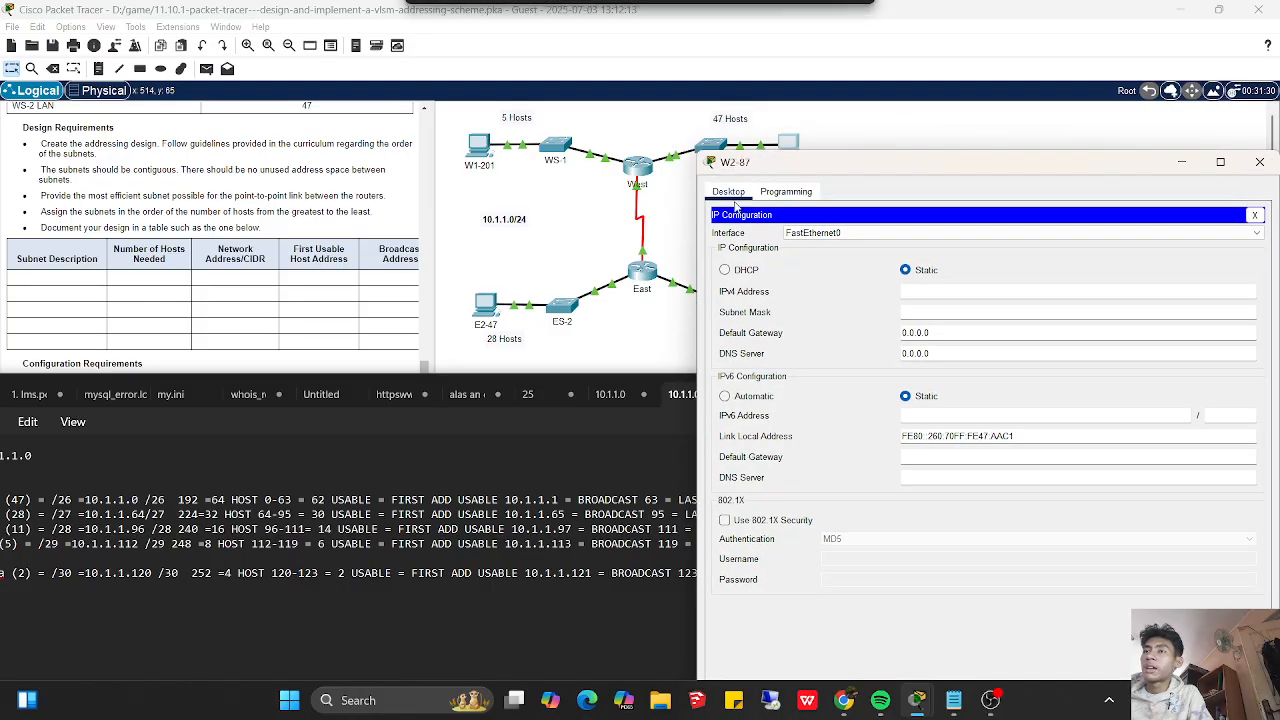
{"action": "left_click", "coordinate": [483, 481]}
{"action": "left_click_drag", "start_coordinate": [777, 388], "coordinate": [924, 419]}
{"action": "left_click_drag", "start_coordinate": [923, 175], "coordinate": [933, 201]}
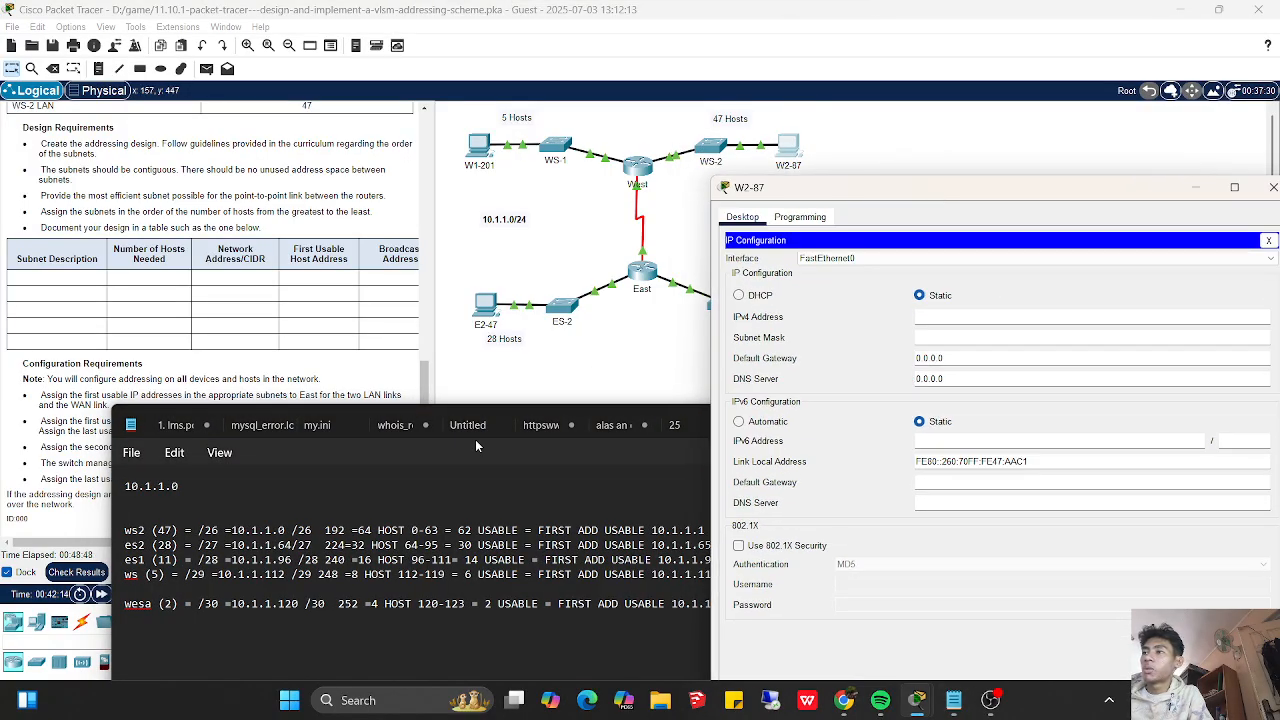
{"action": "left_click", "coordinate": [333, 561]}
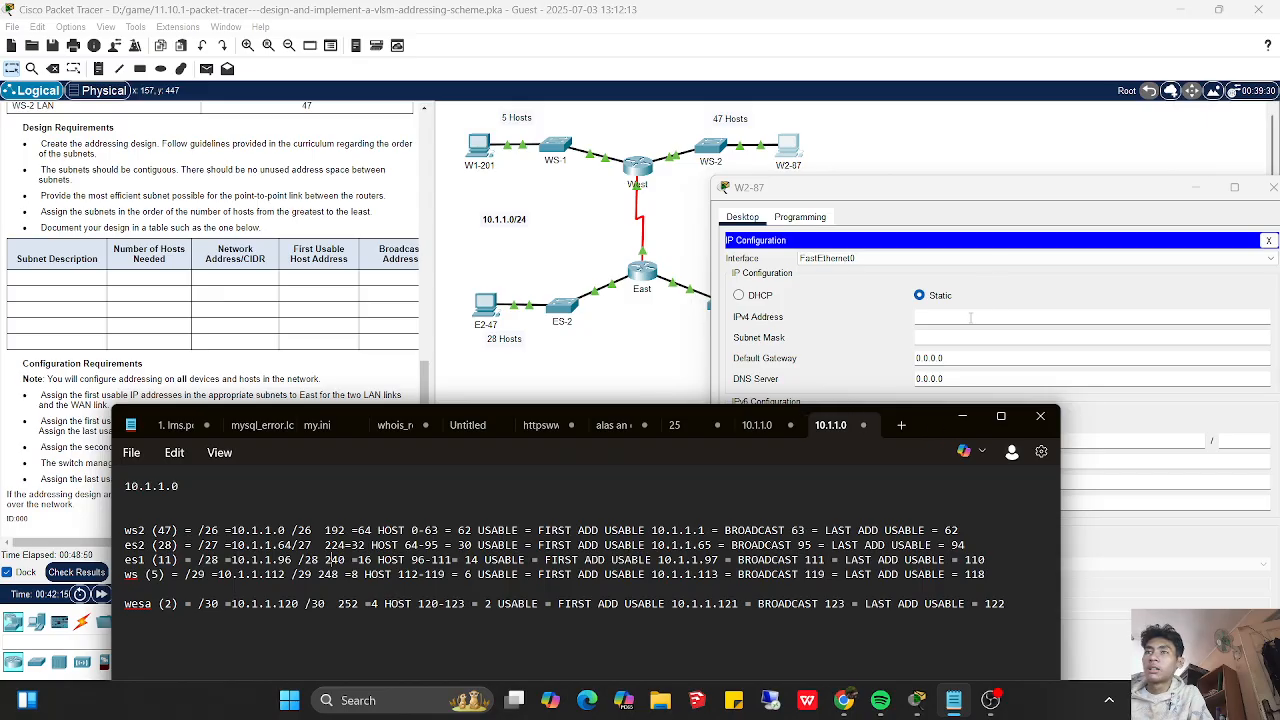
{"action": "left_click_drag", "start_coordinate": [930, 416], "coordinate": [673, 354]}
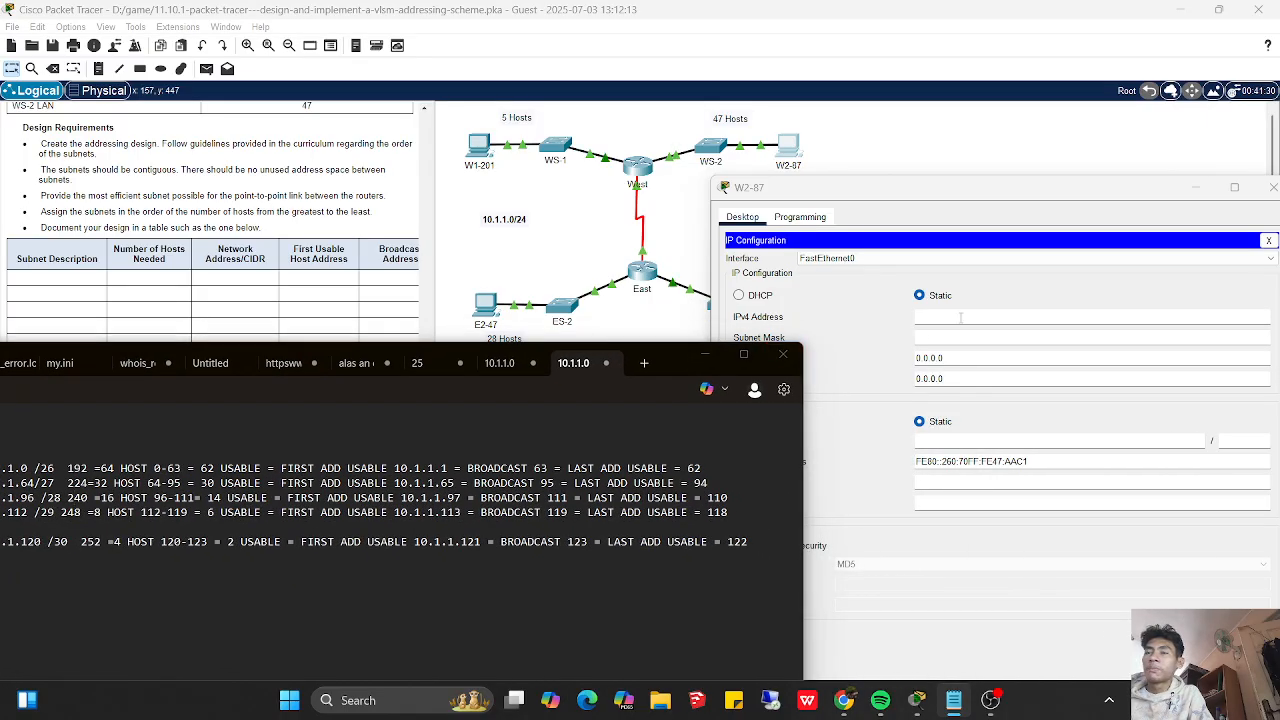
- Give W2-87 the static IPv4 address 10.1.1.62 with subnet mask 255.255.255.192
{"action": "left_click", "coordinate": [960, 318]}
{"action": "type", "text": "10.1.1"}
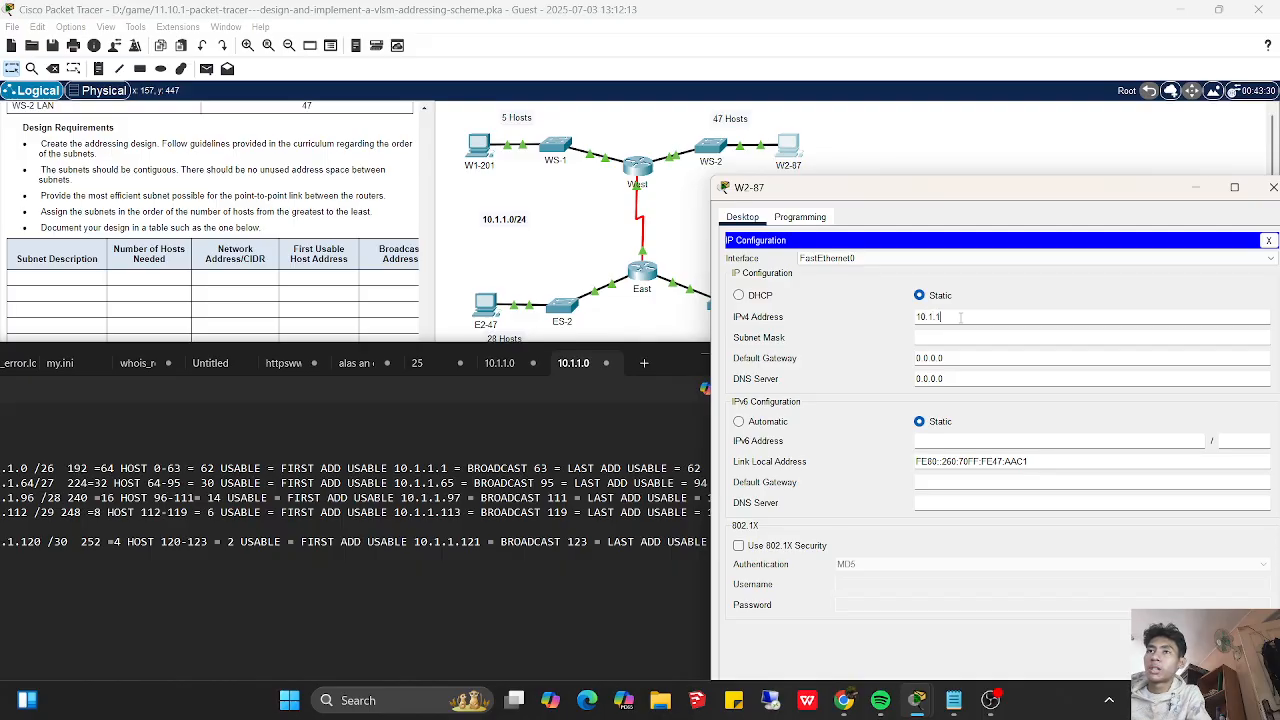
{"action": "type", "text": ".62"}
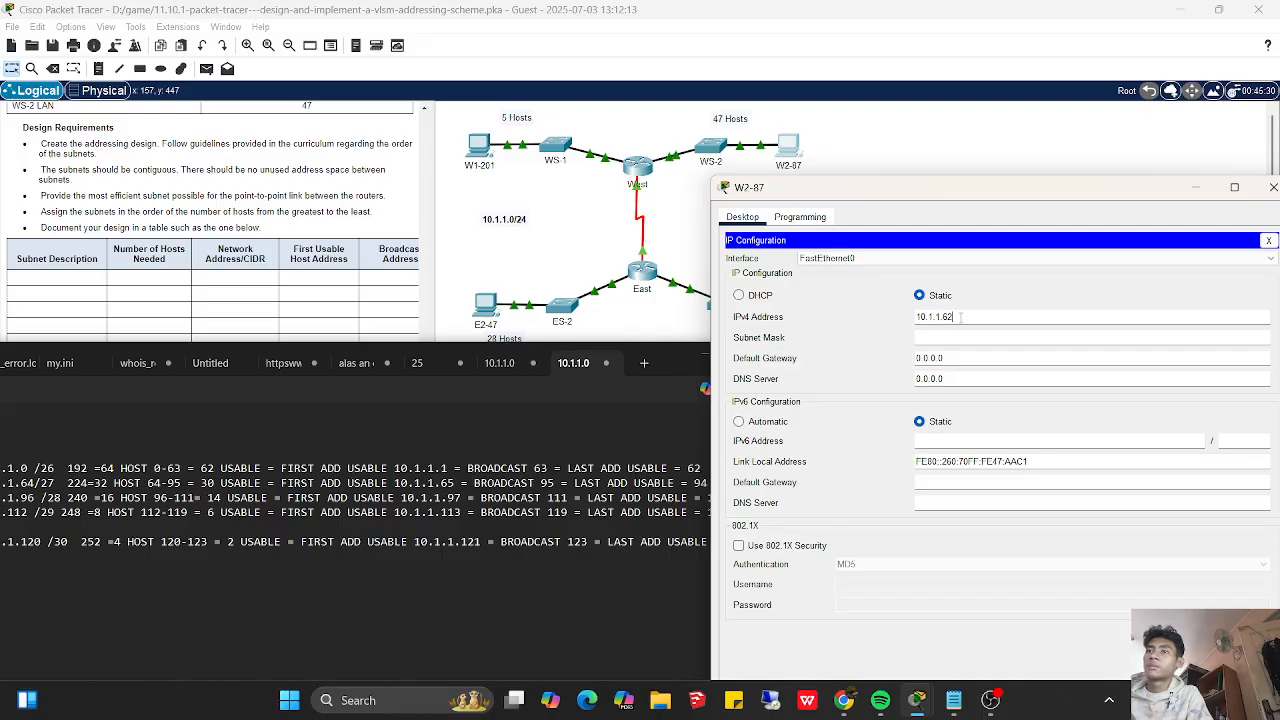
{"action": "key", "text": "Tab"}
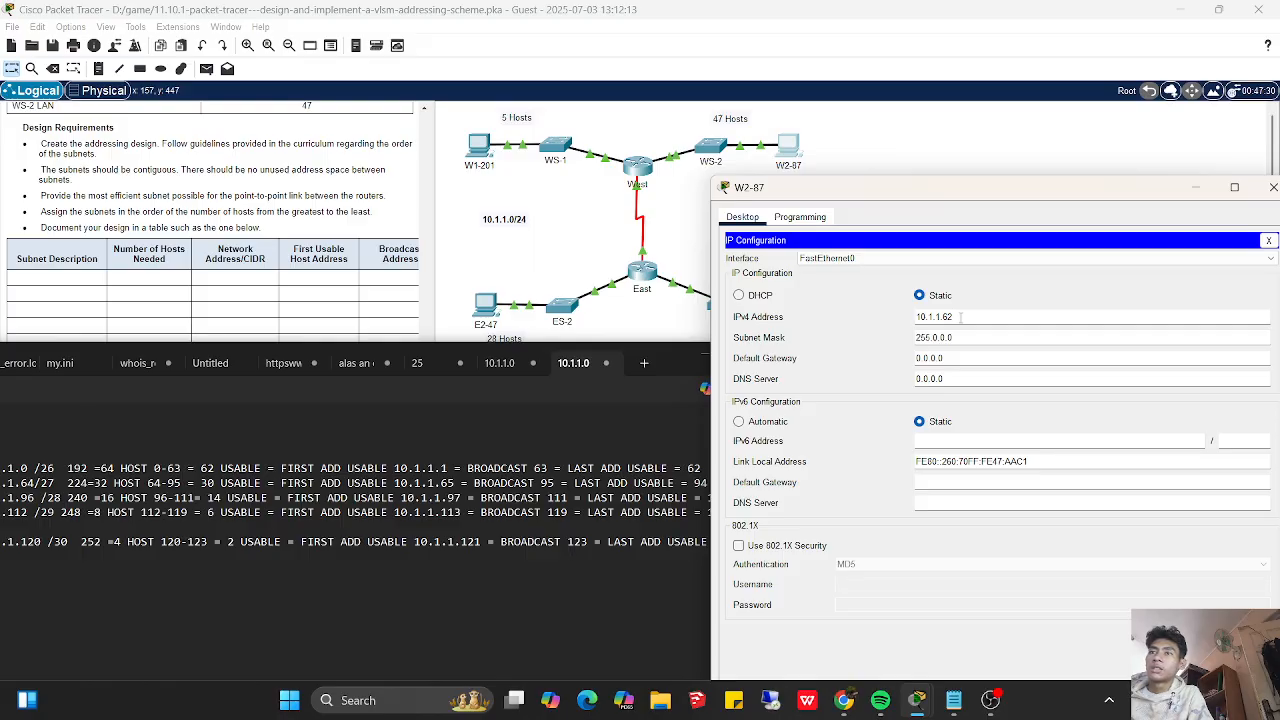
{"action": "left_click", "coordinate": [968, 337]}
{"action": "key", "text": "BackSpace"}
{"action": "key", "text": "BackSpace"}
{"action": "key", "text": "BackSpace"}
{"action": "key", "text": "BackSpace"}
{"action": "key", "text": "BackSpace"}
{"action": "type", "text": "255.255"}
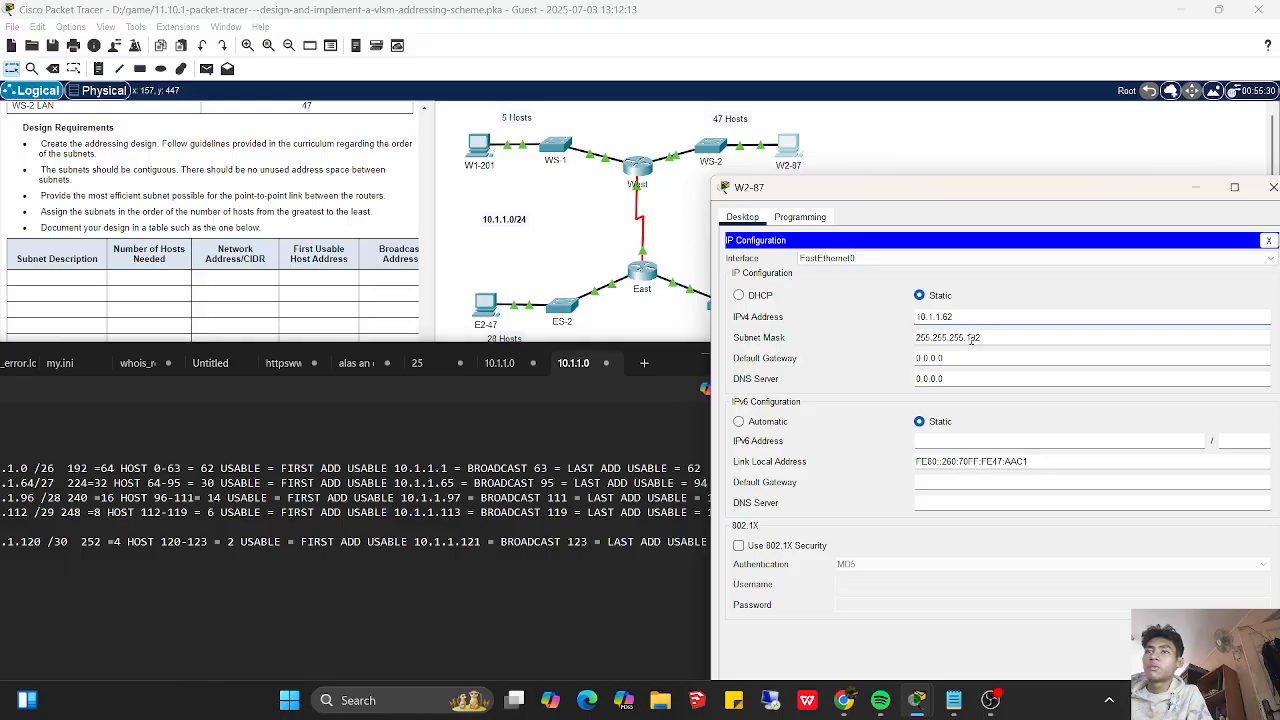
- Set W2-87's default gateway to 10.1.1.1 and close its IP configuration
{"action": "left_click_drag", "start_coordinate": [963, 357], "coordinate": [918, 358]}
{"action": "key", "text": "BackSpace"}
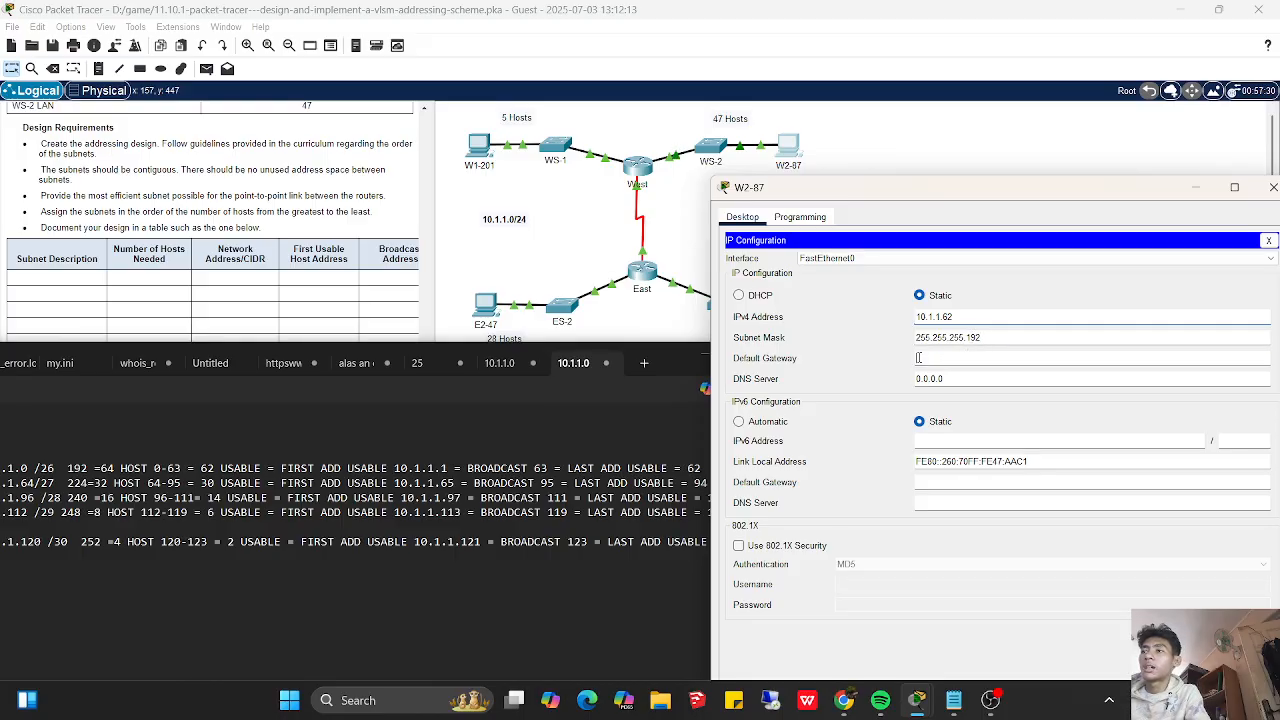
{"action": "type", "text": "10.1.1.1"}
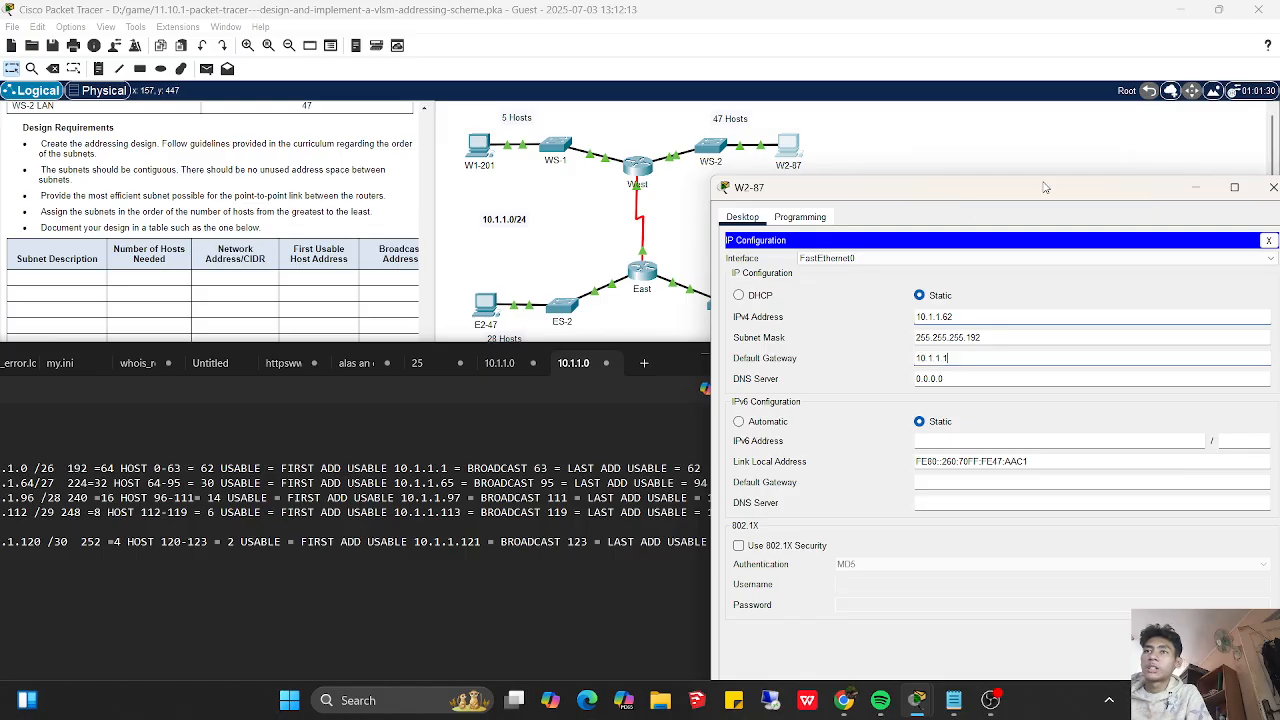
{"action": "left_click_drag", "start_coordinate": [1045, 188], "coordinate": [881, 216]}
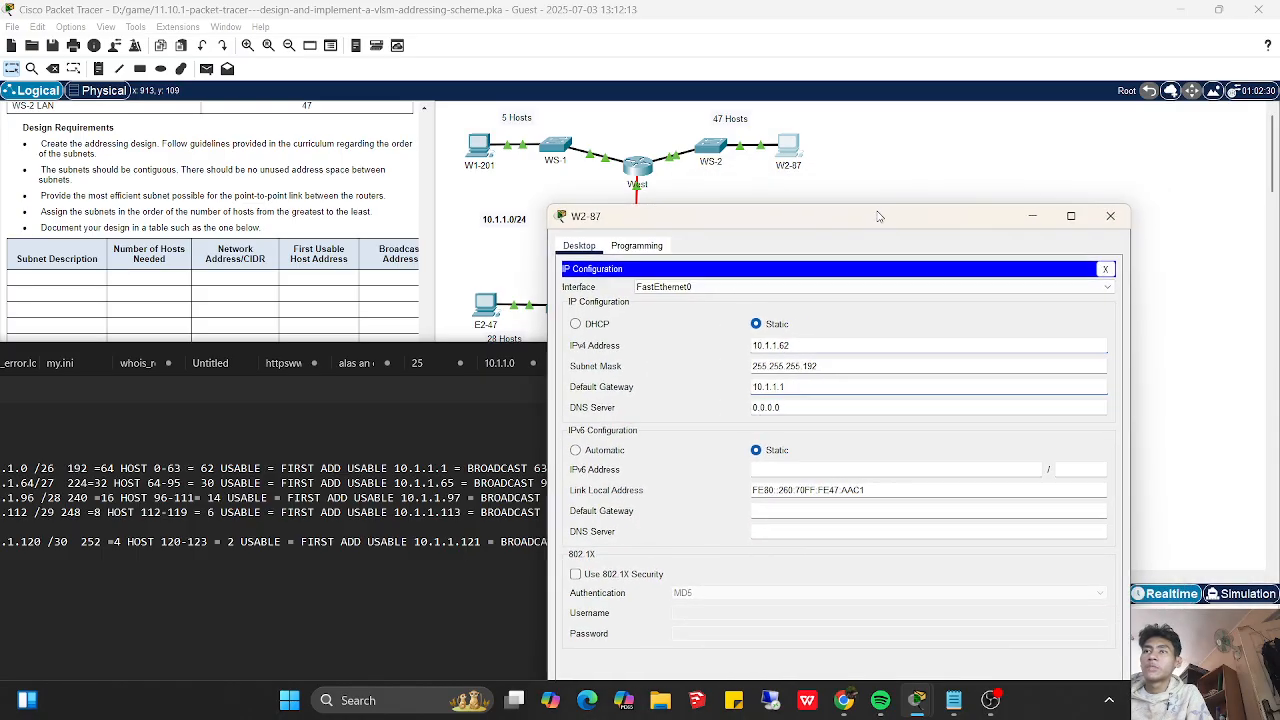
{"action": "left_click", "coordinate": [1104, 268]}
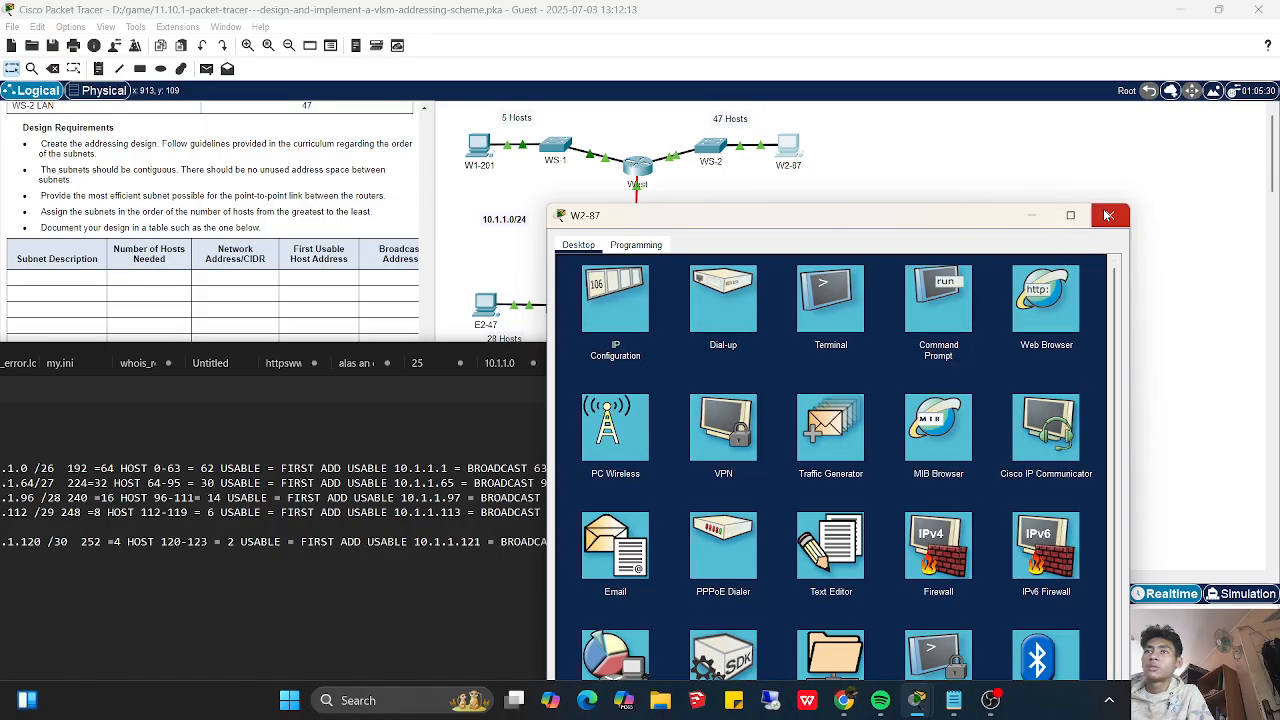
- Ping the gateway 10.1.1.1 from W2-87's command prompt
{"action": "left_click", "coordinate": [958, 296]}
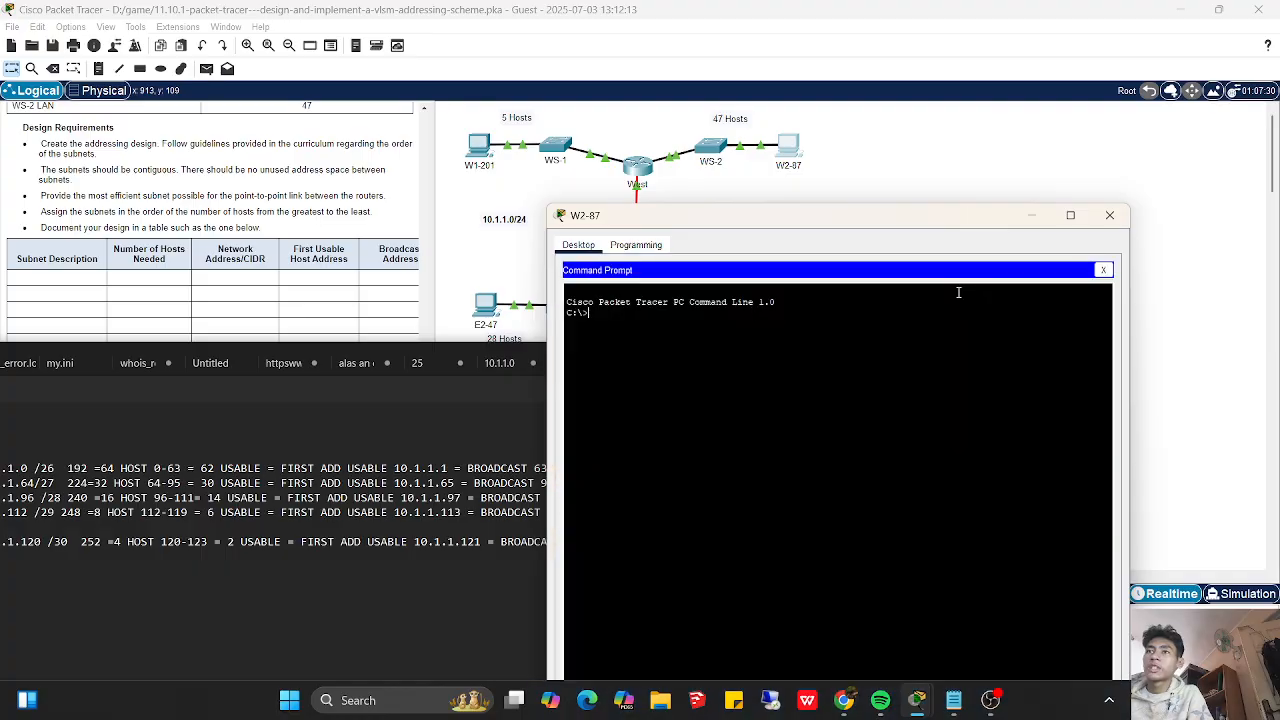
{"action": "type", "text": "ping 10.1.1.1"}
{"action": "key", "text": "Return"}
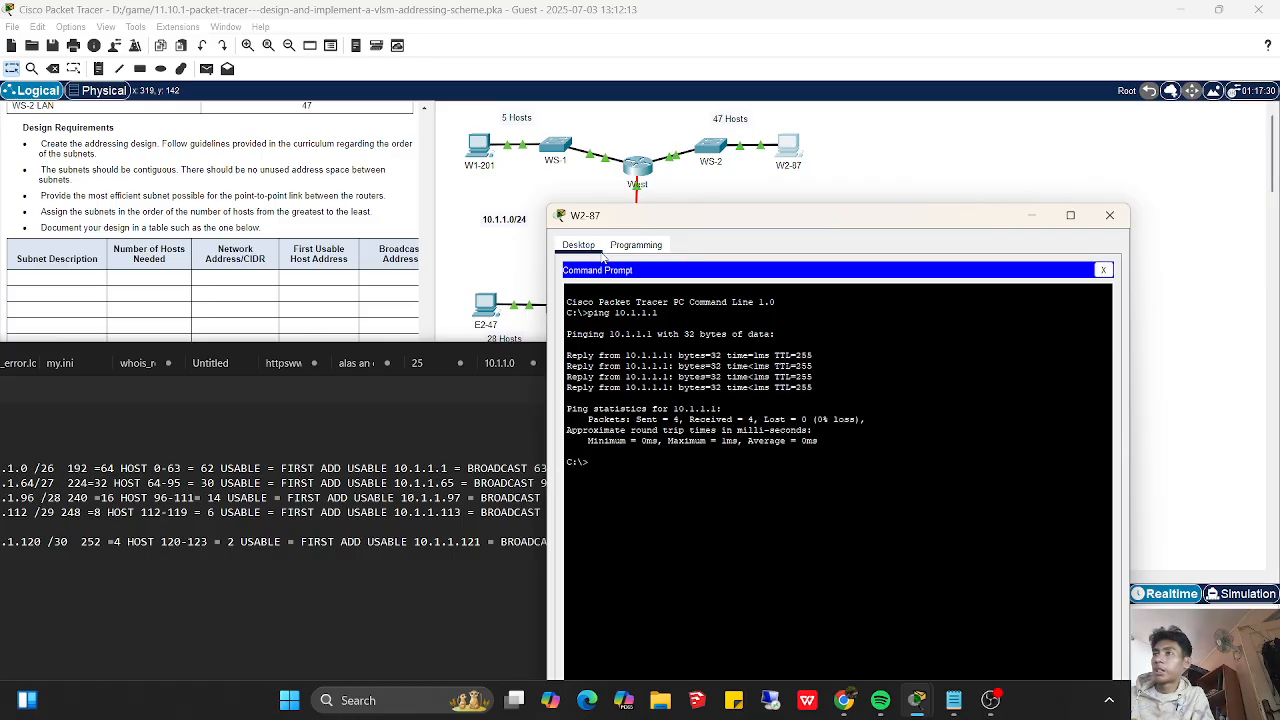
- Ping East's serial address 10.1.1.121 from W2-87, then minimize the PC's window
{"action": "left_click_drag", "start_coordinate": [746, 224], "coordinate": [912, 236]}
{"action": "key", "text": "Up"}
{"action": "key", "text": "BackSpace"}
{"action": "type", "text": "2"}
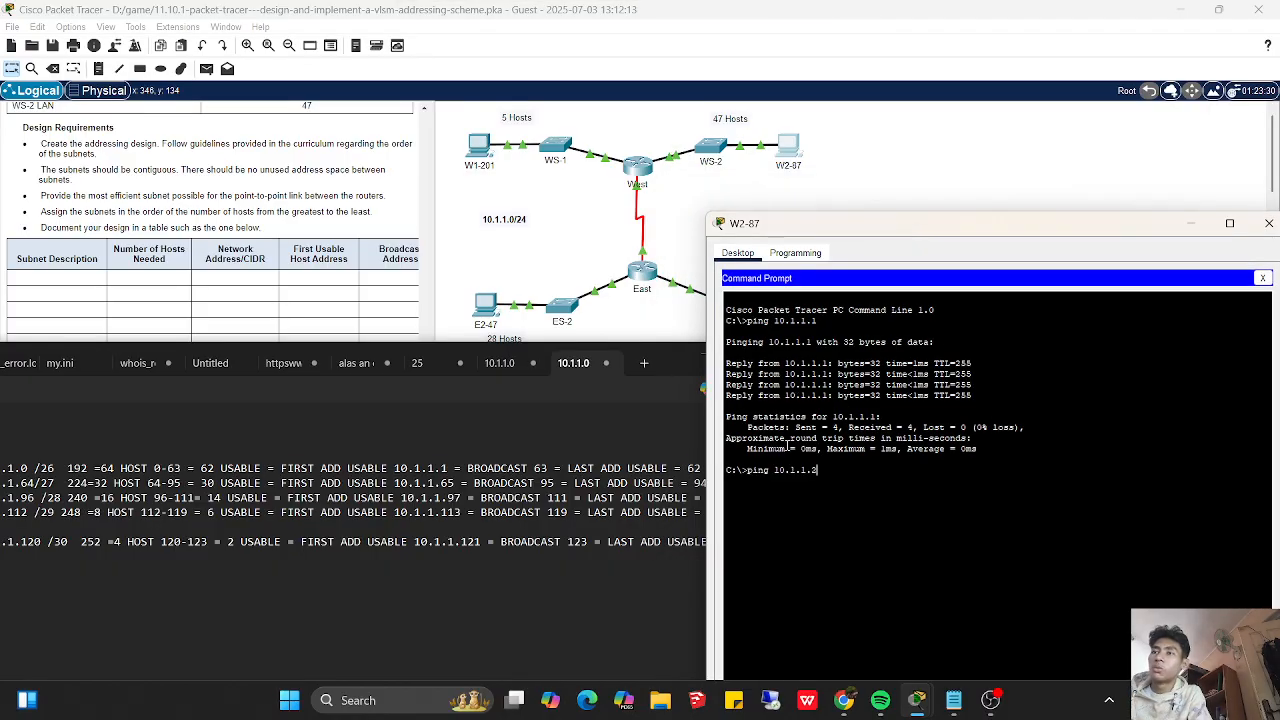
{"action": "type", "text": "22"}
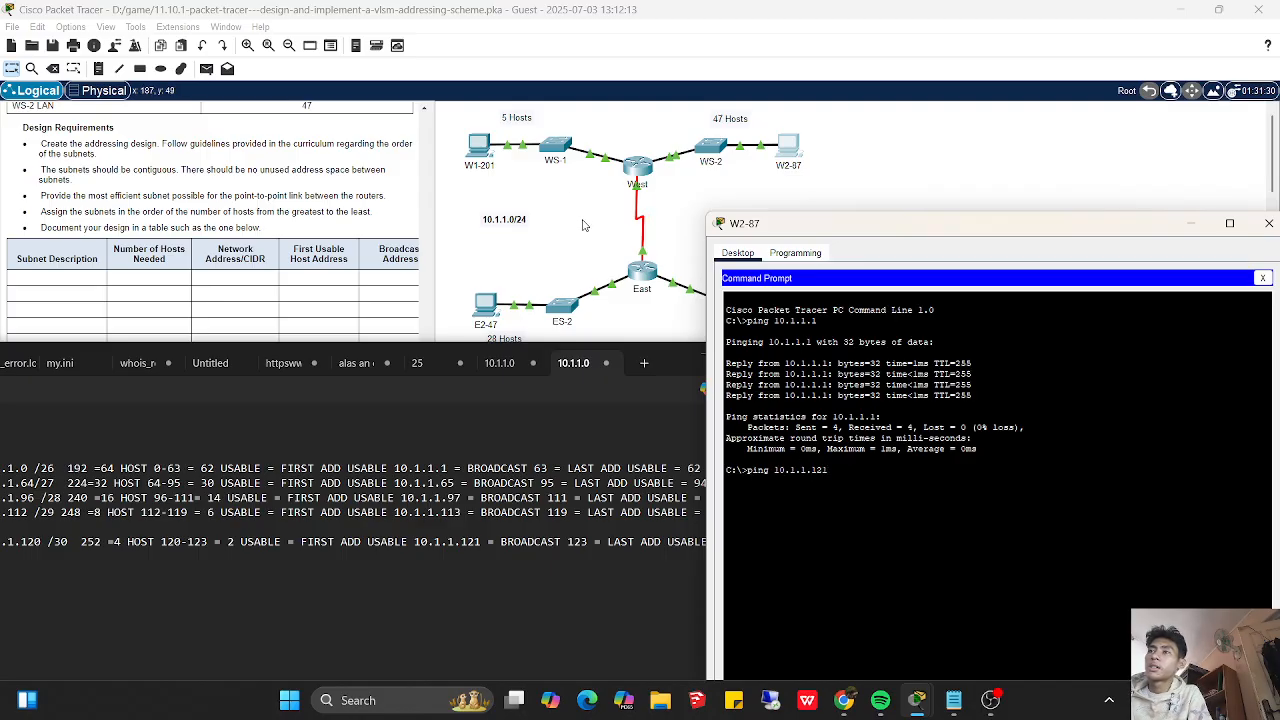
{"action": "key", "text": "Return"}
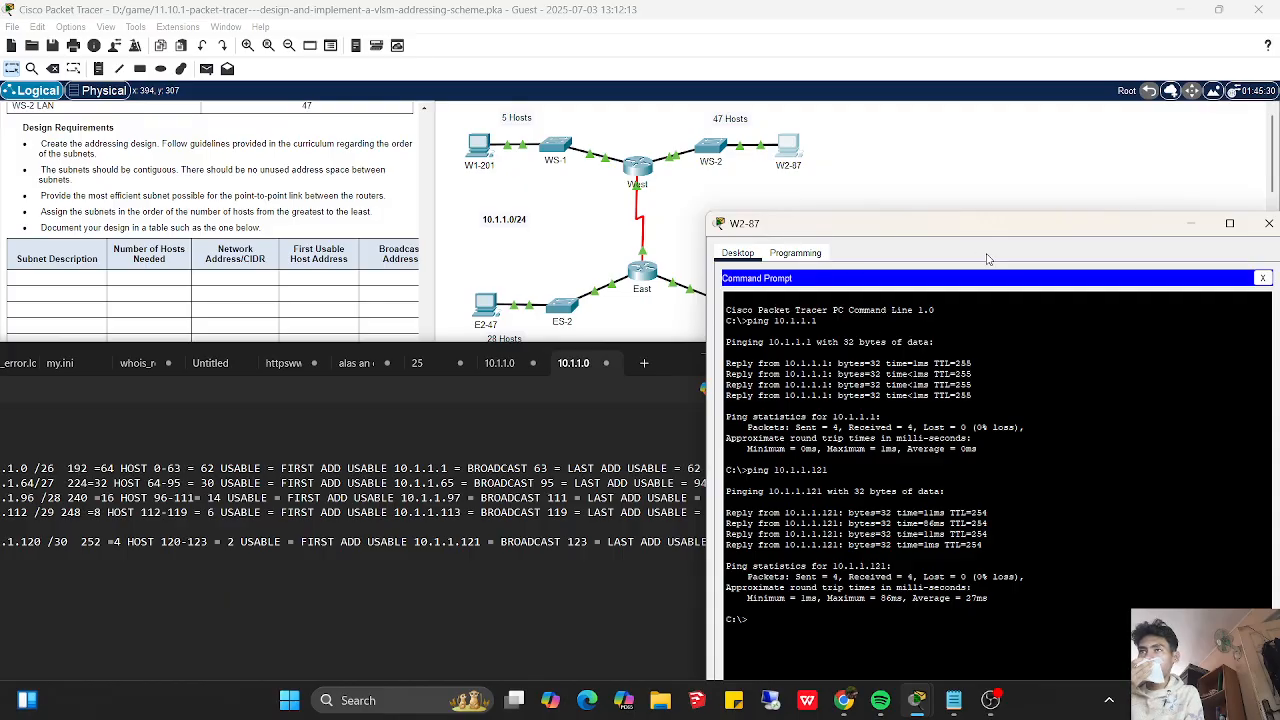
{"action": "left_click_drag", "start_coordinate": [1023, 236], "coordinate": [991, 239]}
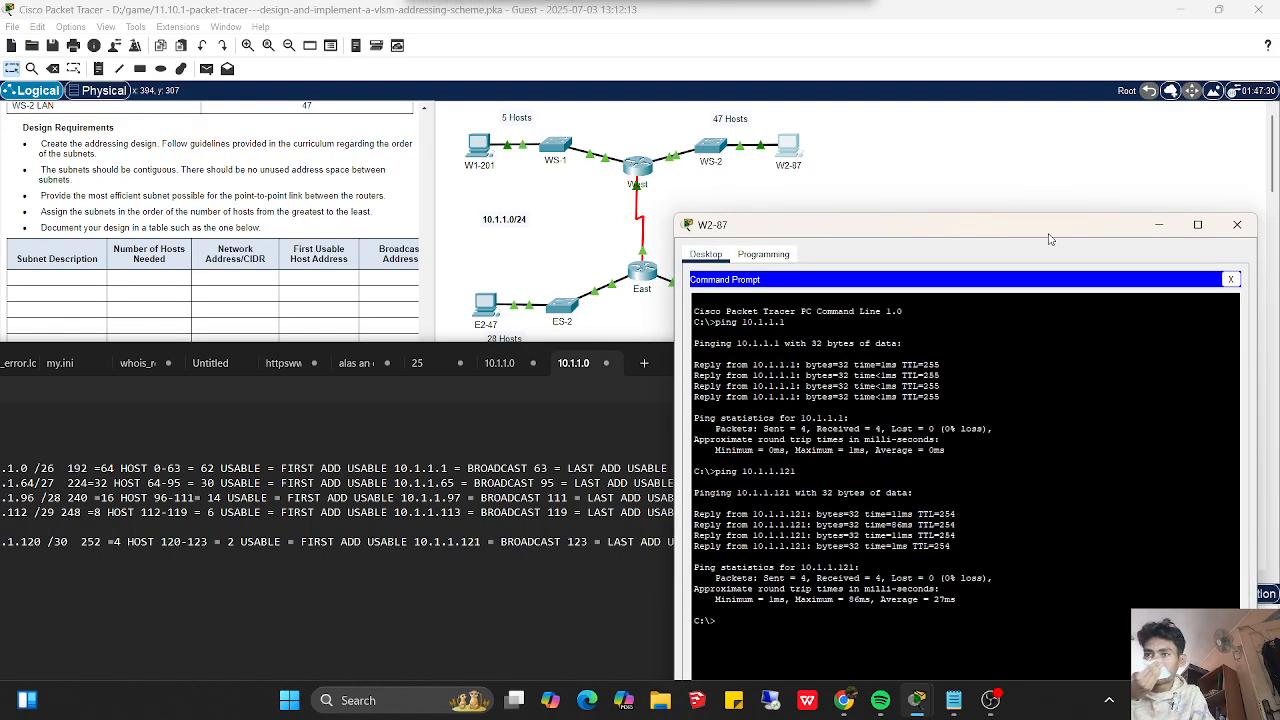
{"action": "left_click", "coordinate": [1158, 226]}
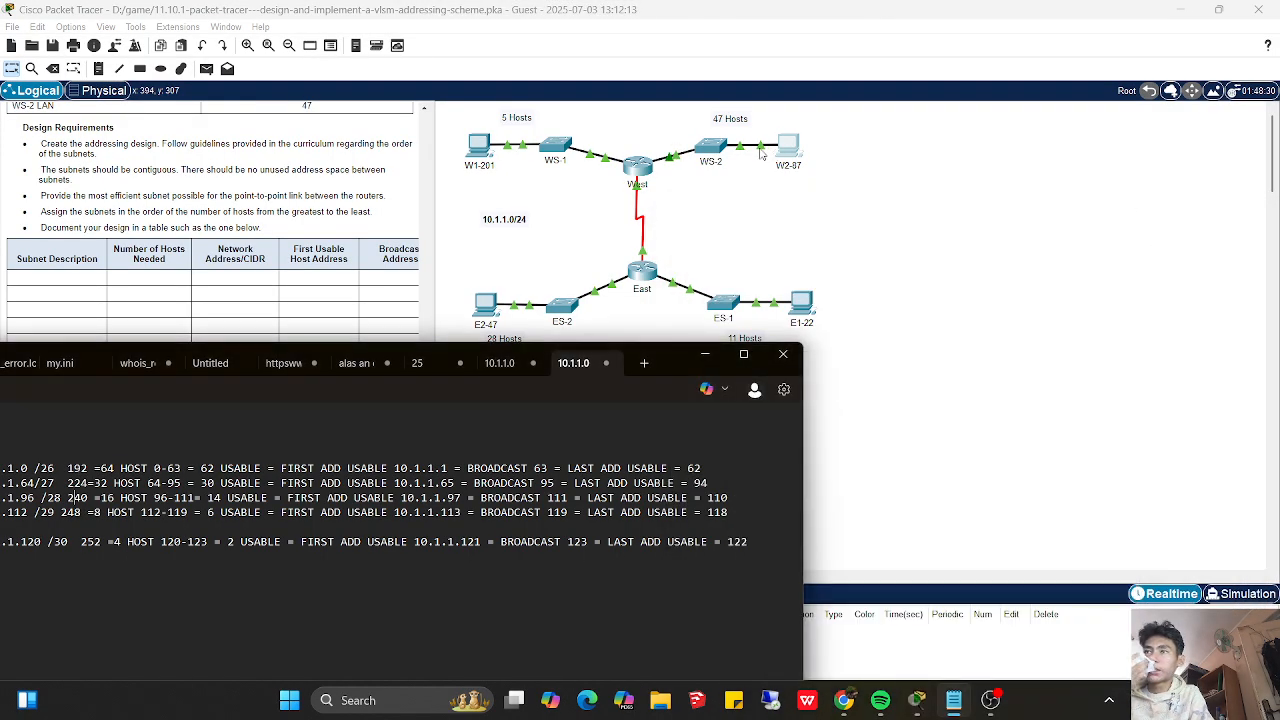
- Open W1-201's IP configuration beside the subnet notes and assign the static IPv4 address 10.1.1.118
{"action": "left_click", "coordinate": [488, 148]}
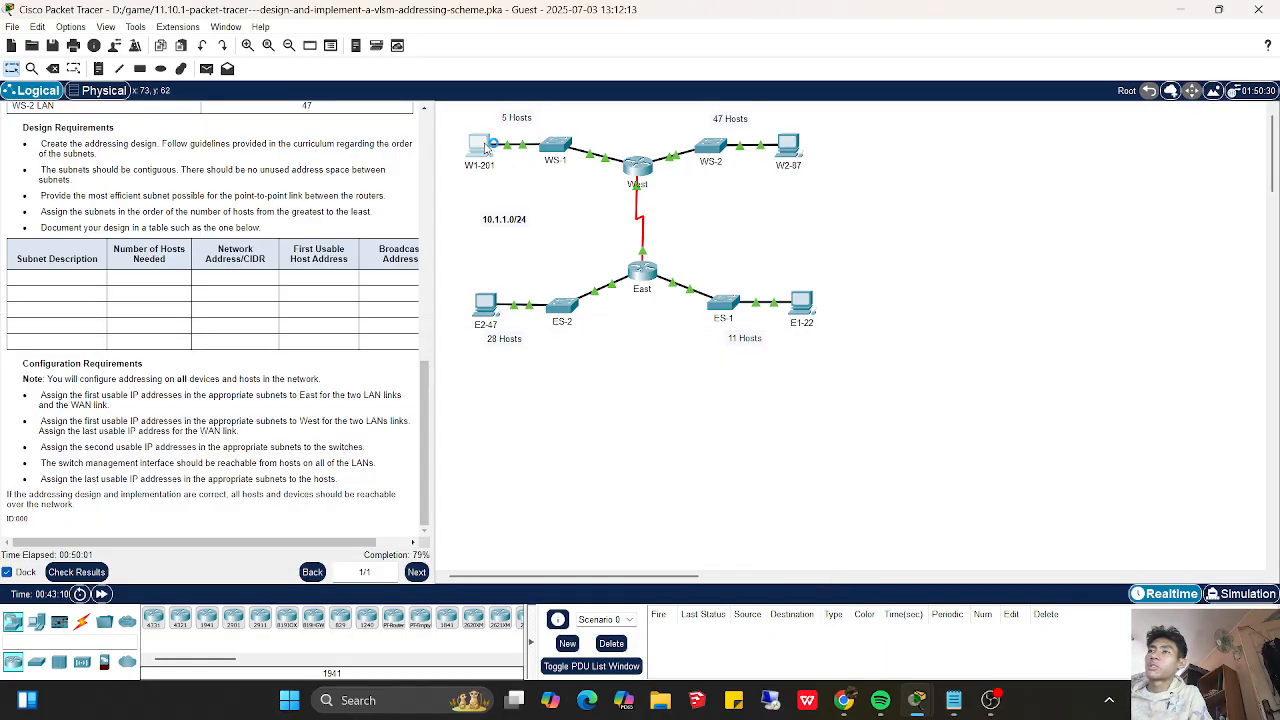
{"action": "left_click", "coordinate": [953, 700]}
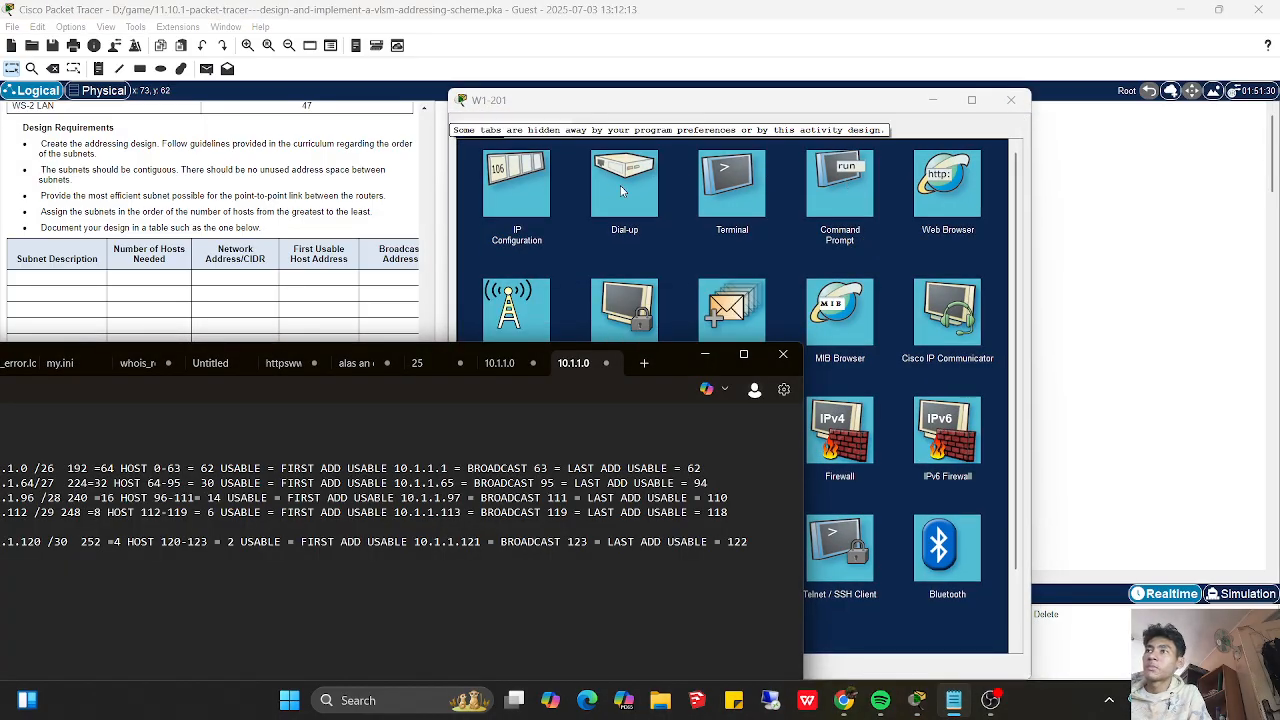
{"action": "left_click", "coordinate": [519, 186]}
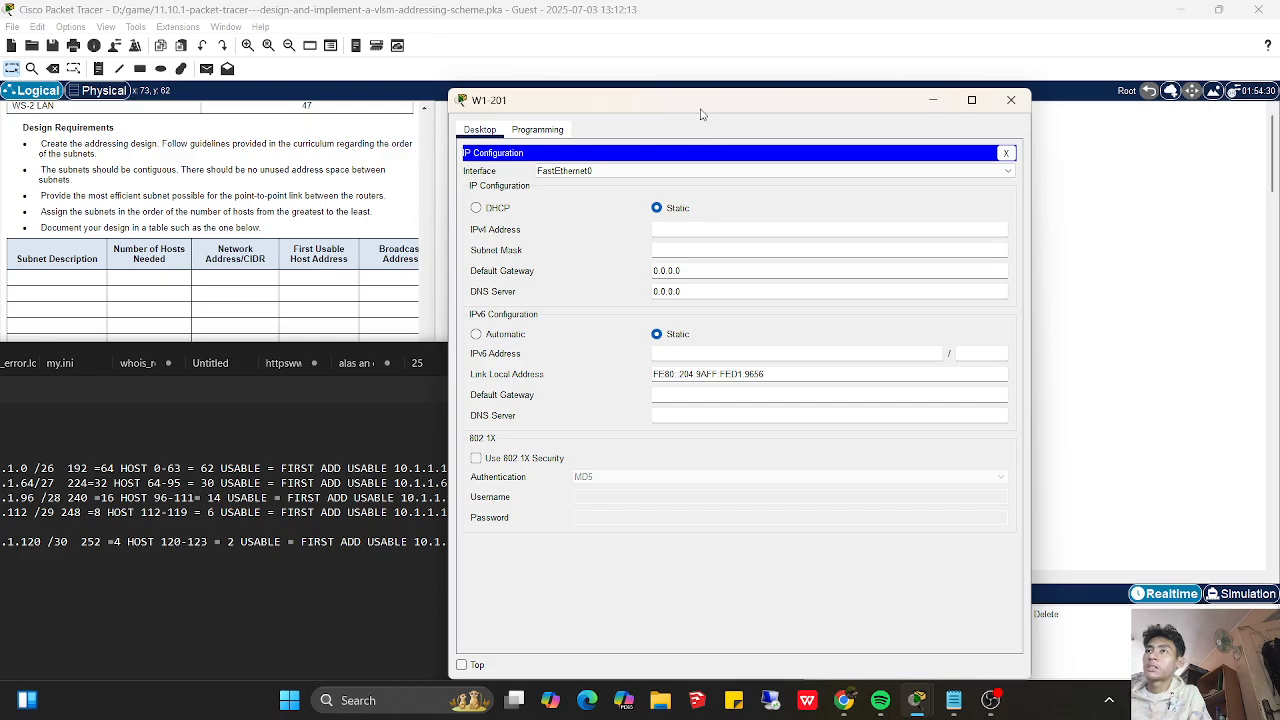
{"action": "left_click_drag", "start_coordinate": [703, 112], "coordinate": [991, 232]}
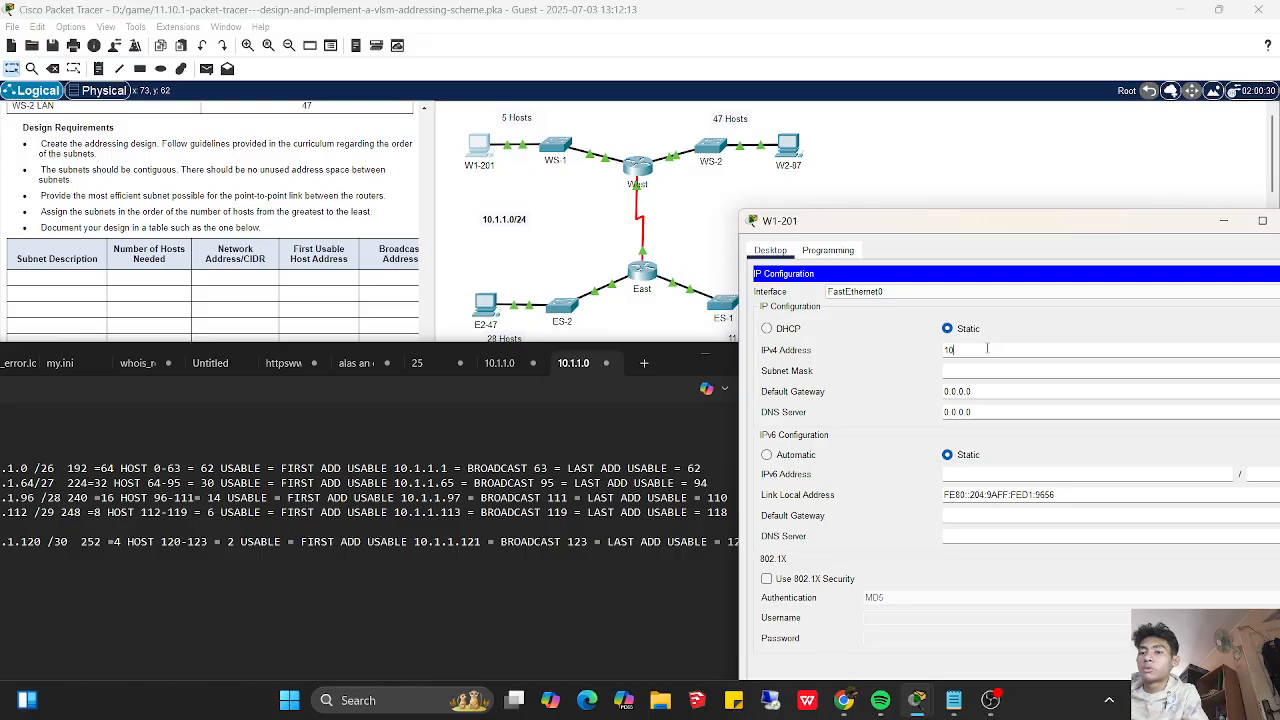
{"action": "type", "text": ".118"}
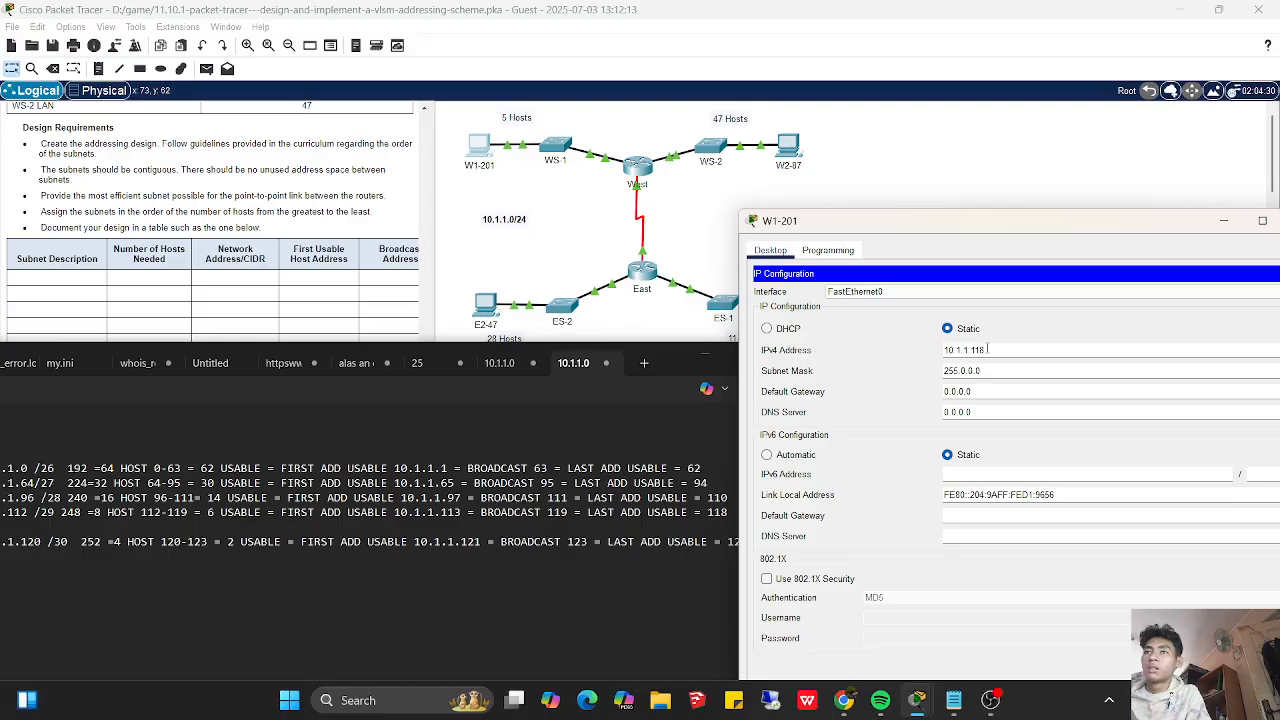
- Set W1-201's subnet mask to 255.255.255.248
{"action": "left_click", "coordinate": [987, 369]}
{"action": "key", "text": "BackSpace"}
{"action": "key", "text": "BackSpace"}
{"action": "key", "text": "BackSpace"}
{"action": "key", "text": "BackSpace"}
{"action": "key", "text": "BackSpace"}
{"action": "type", "text": ".255.255.248"}
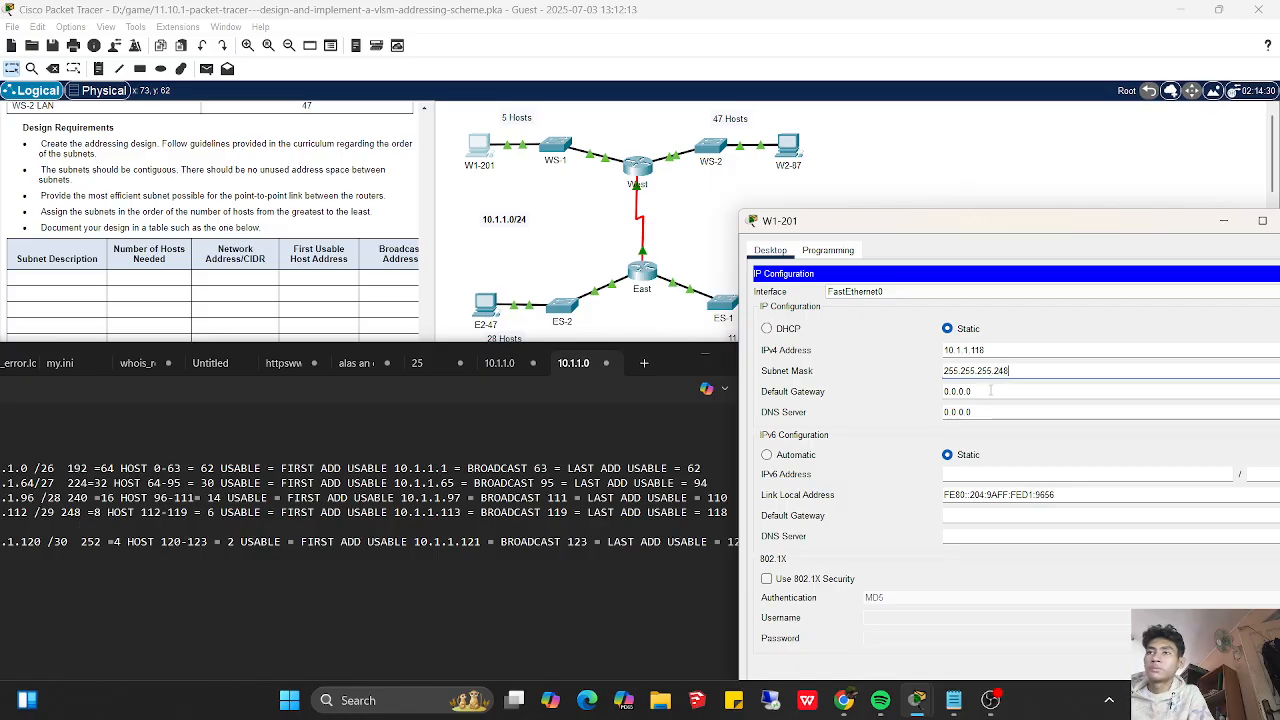
- Set W1-201's default gateway to 10.1.1.113 and close its IP configuration
{"action": "key", "text": "Tab"}
{"action": "type", "text": "10"}
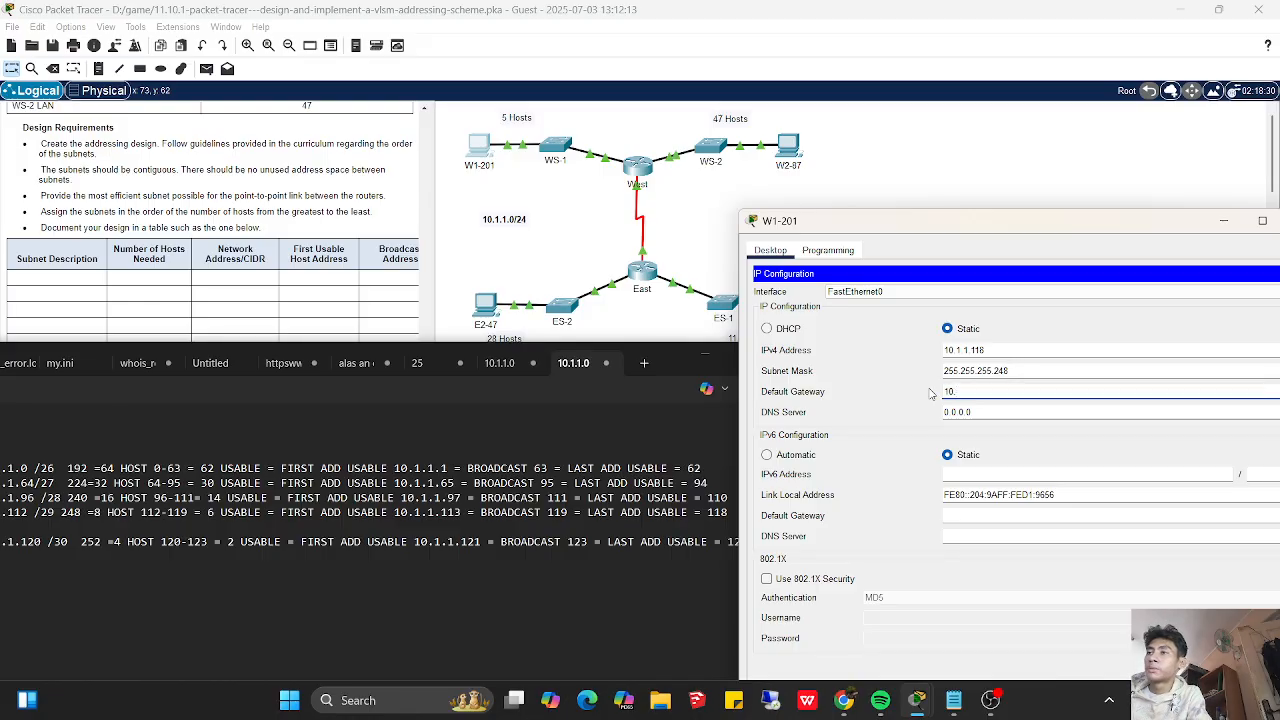
{"action": "type", "text": ".1.1.113"}
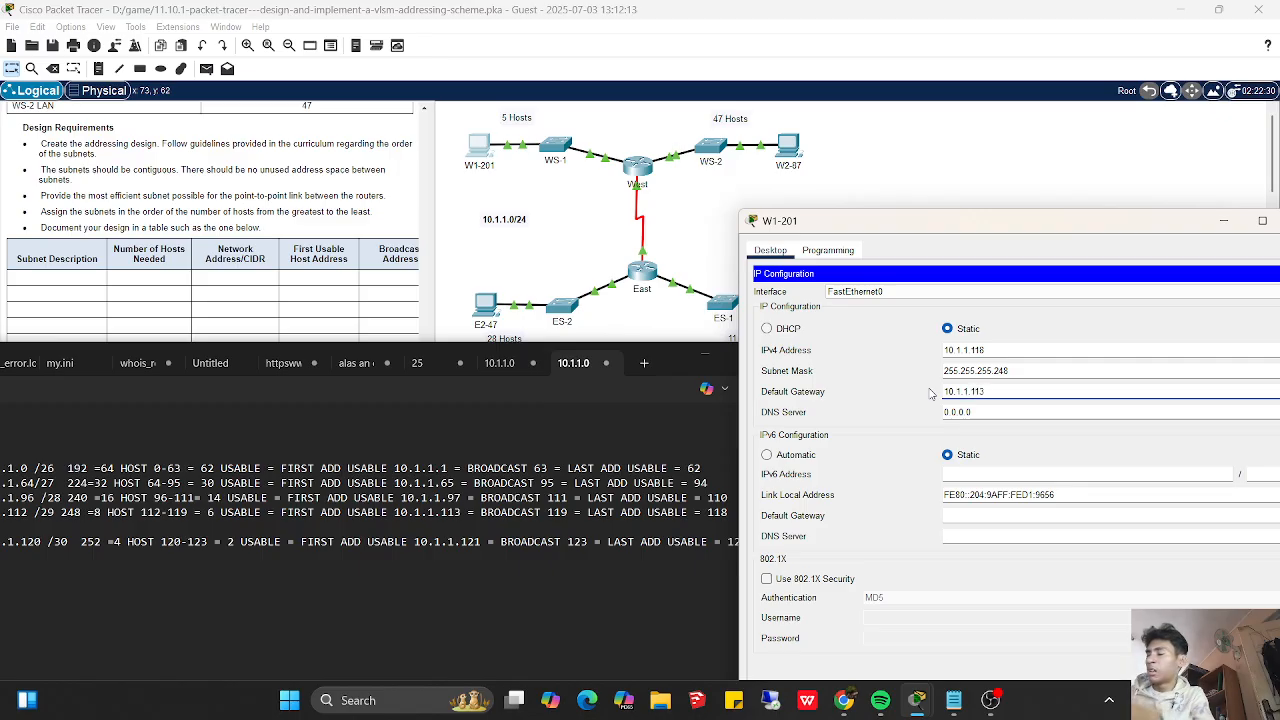
{"action": "left_click_drag", "start_coordinate": [1041, 224], "coordinate": [874, 221]}
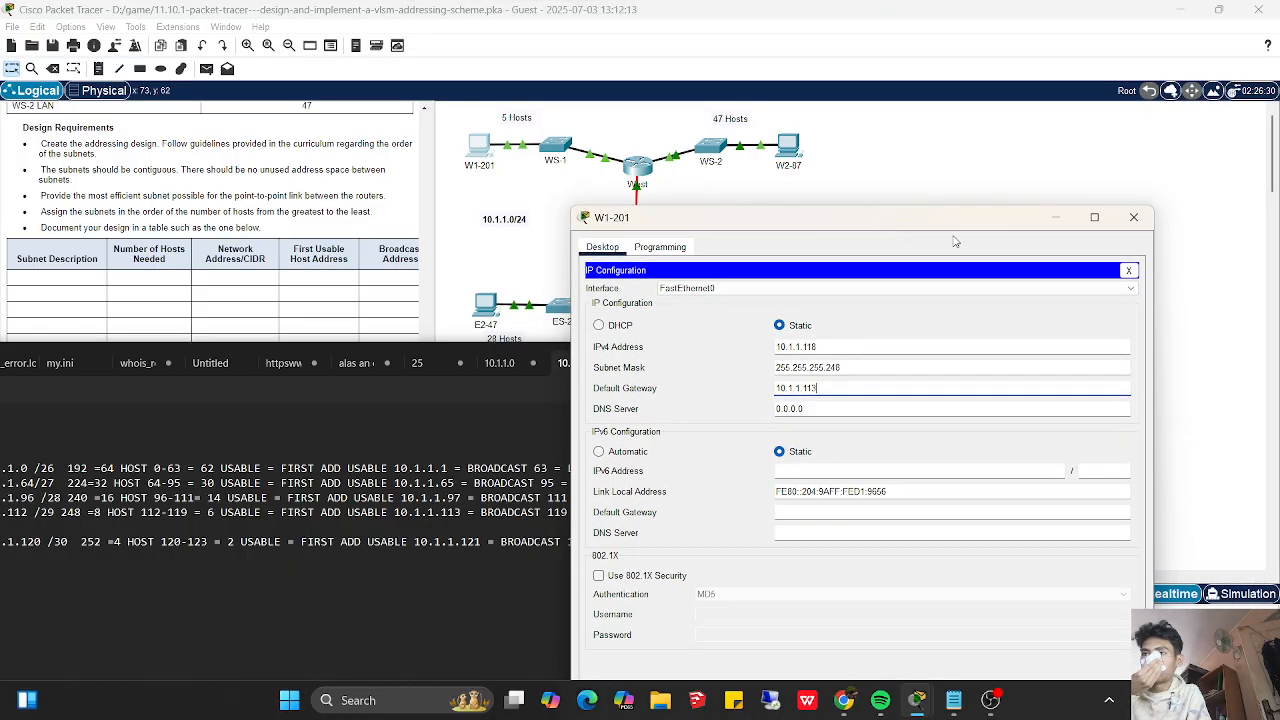
{"action": "left_click", "coordinate": [1128, 271]}
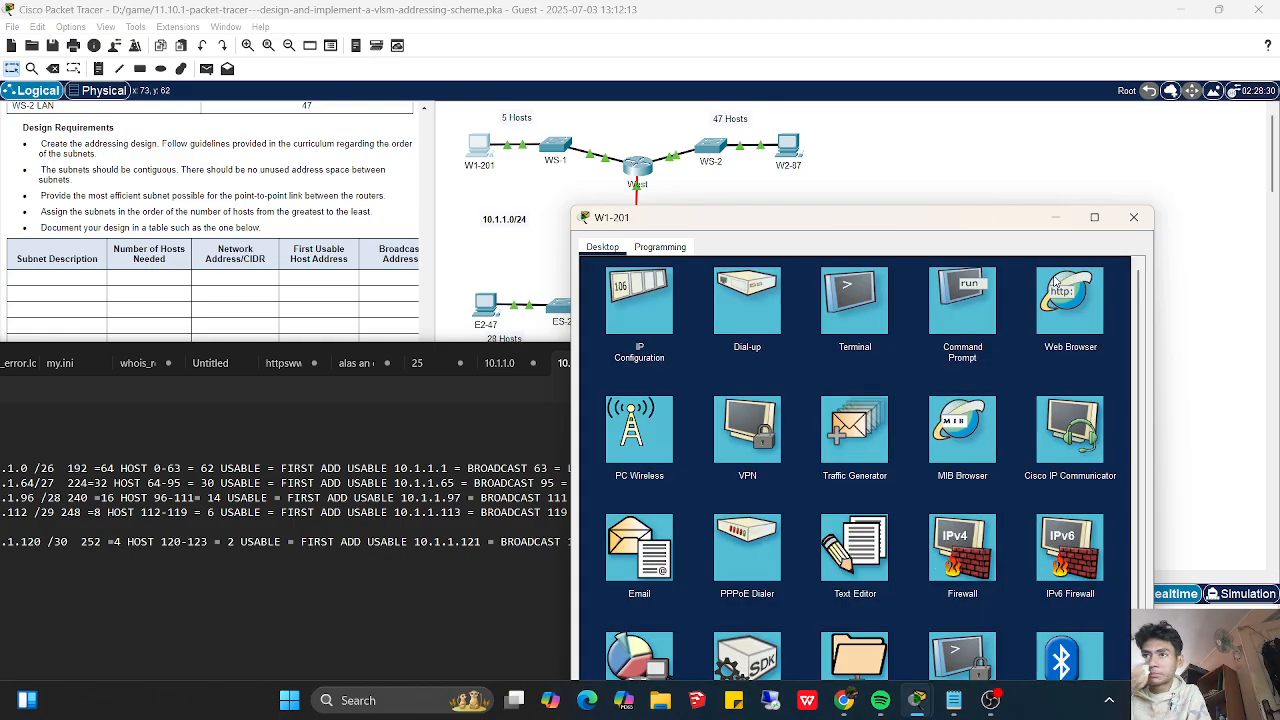
- Ping W2-87 at 10.1.1.62 from W1-201's command prompt
{"action": "left_click", "coordinate": [966, 330]}
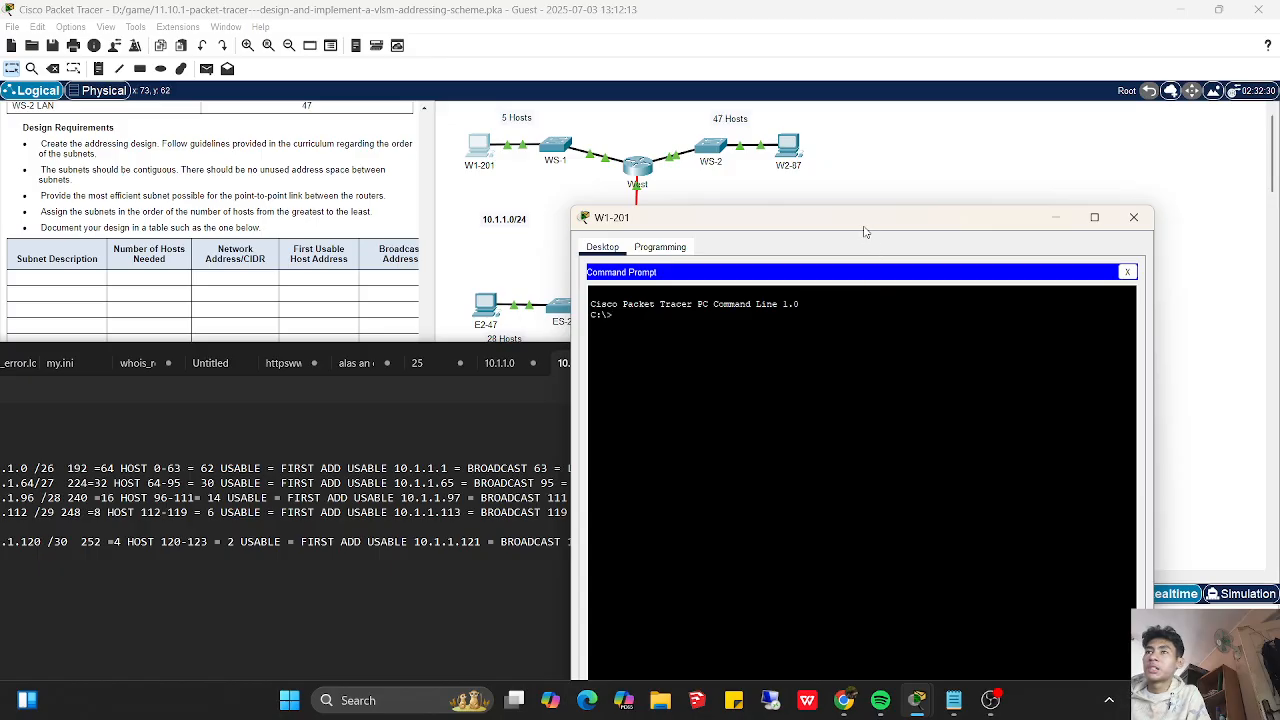
{"action": "left_click_drag", "start_coordinate": [867, 225], "coordinate": [1000, 282]}
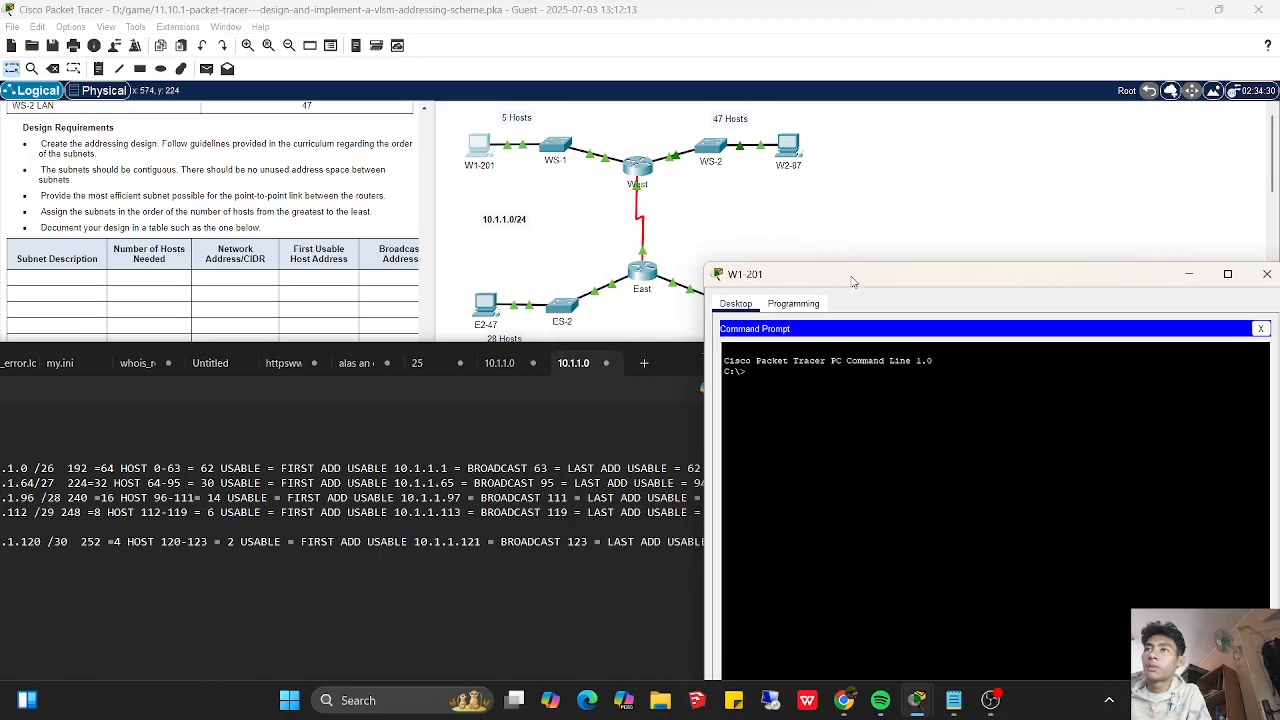
{"action": "left_click_drag", "start_coordinate": [852, 282], "coordinate": [902, 295]}
{"action": "type", "text": "ping"}
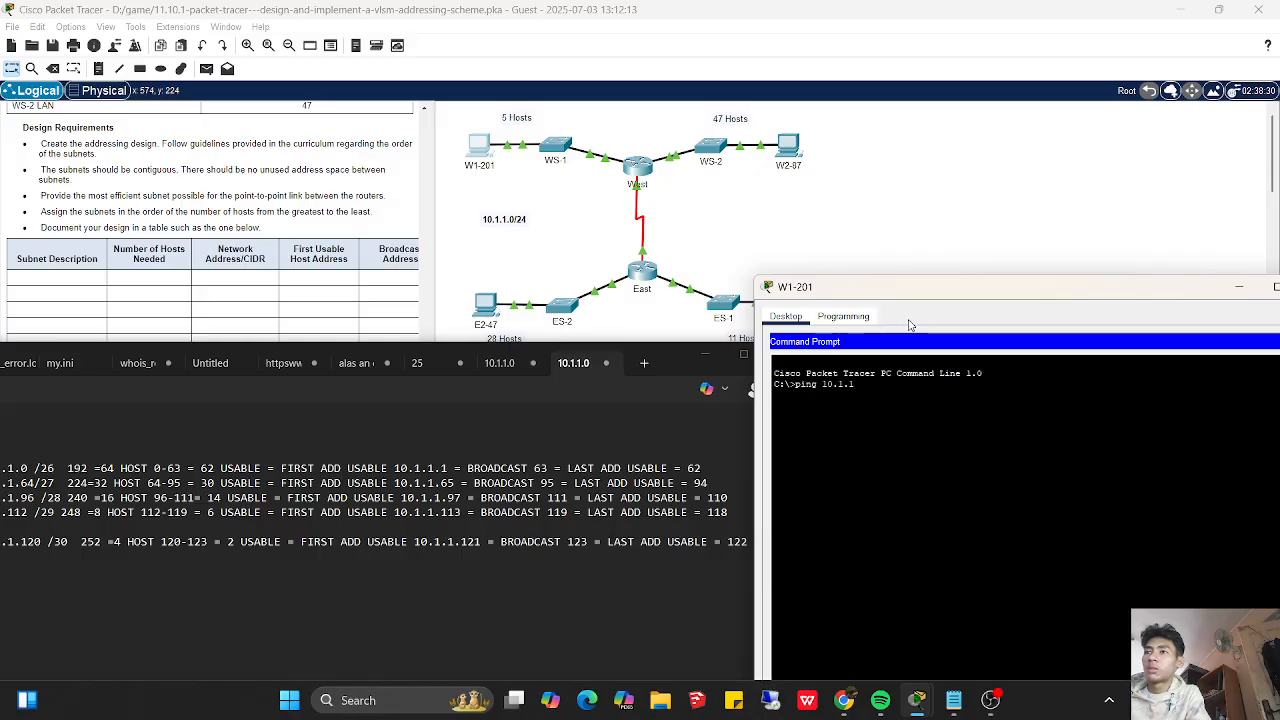
{"action": "type", "text": " 10.1.1.62"}
{"action": "key", "text": "Return"}
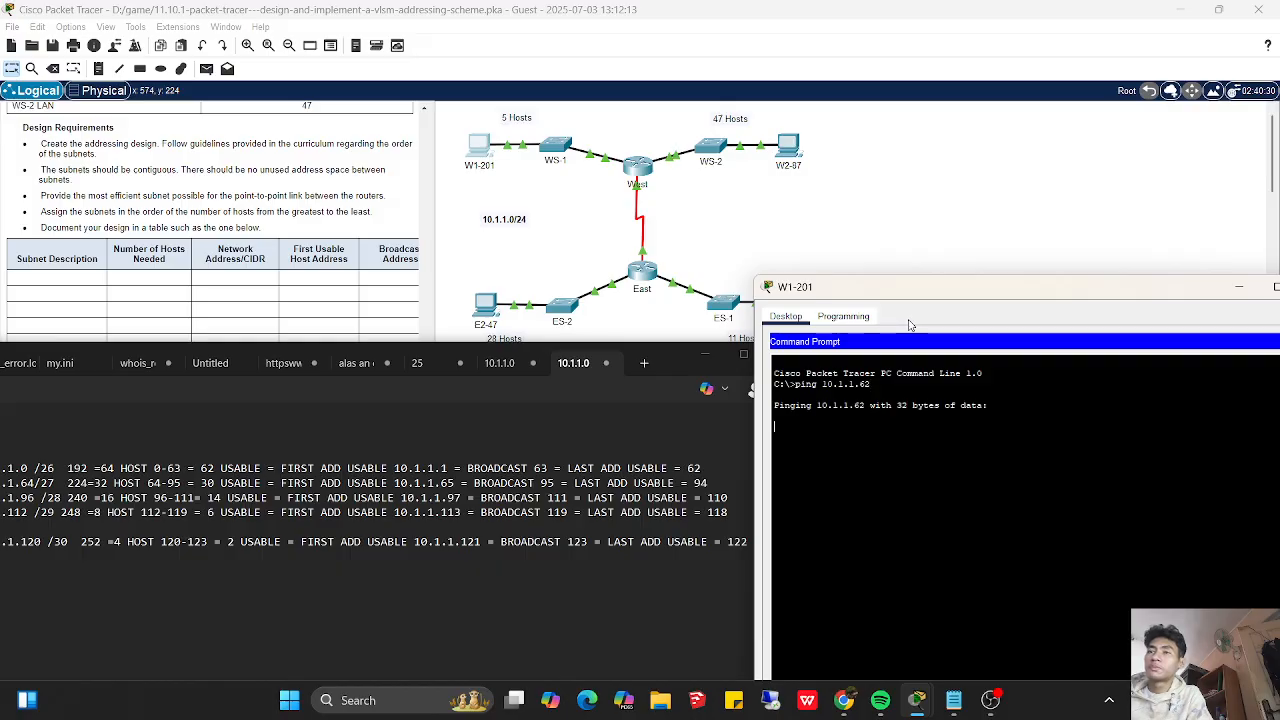
- Minimize W1-201's window, open E1-22's IP configuration beside the subnet notes and assign the static IPv4 address 10.1.1.110
{"action": "left_click_drag", "start_coordinate": [945, 290], "coordinate": [861, 276]}
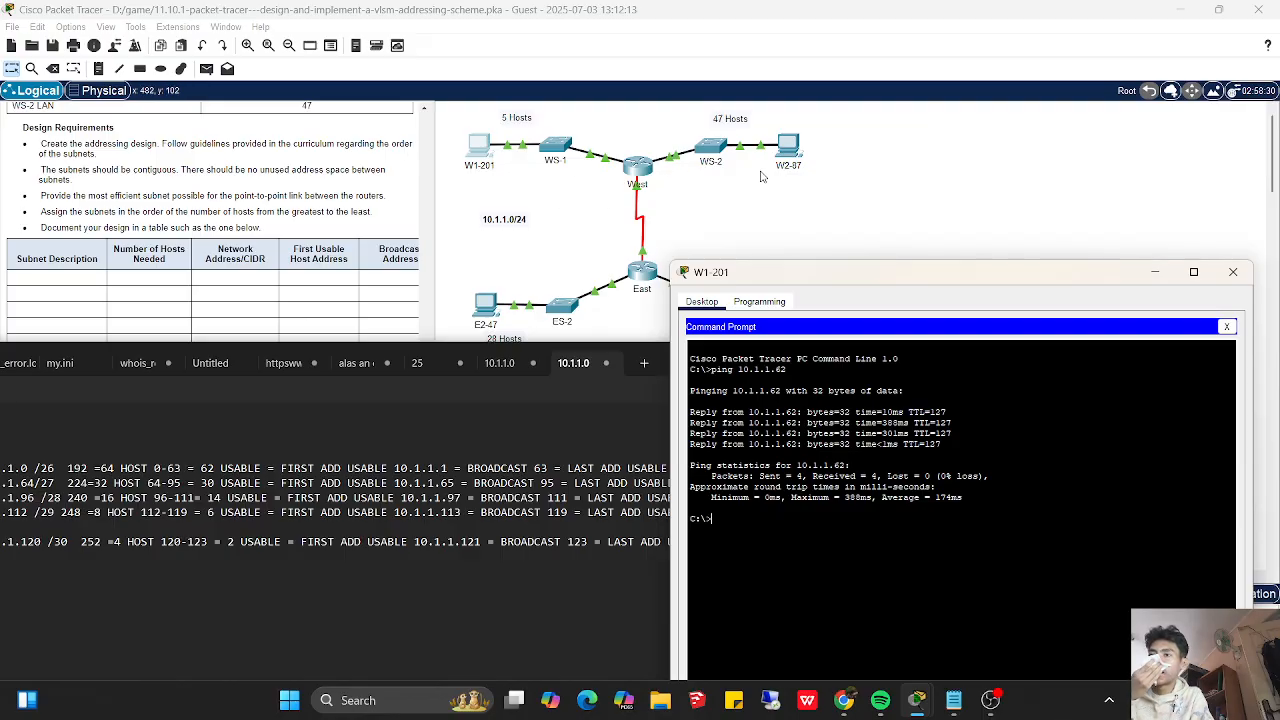
{"action": "left_click", "coordinate": [1155, 272]}
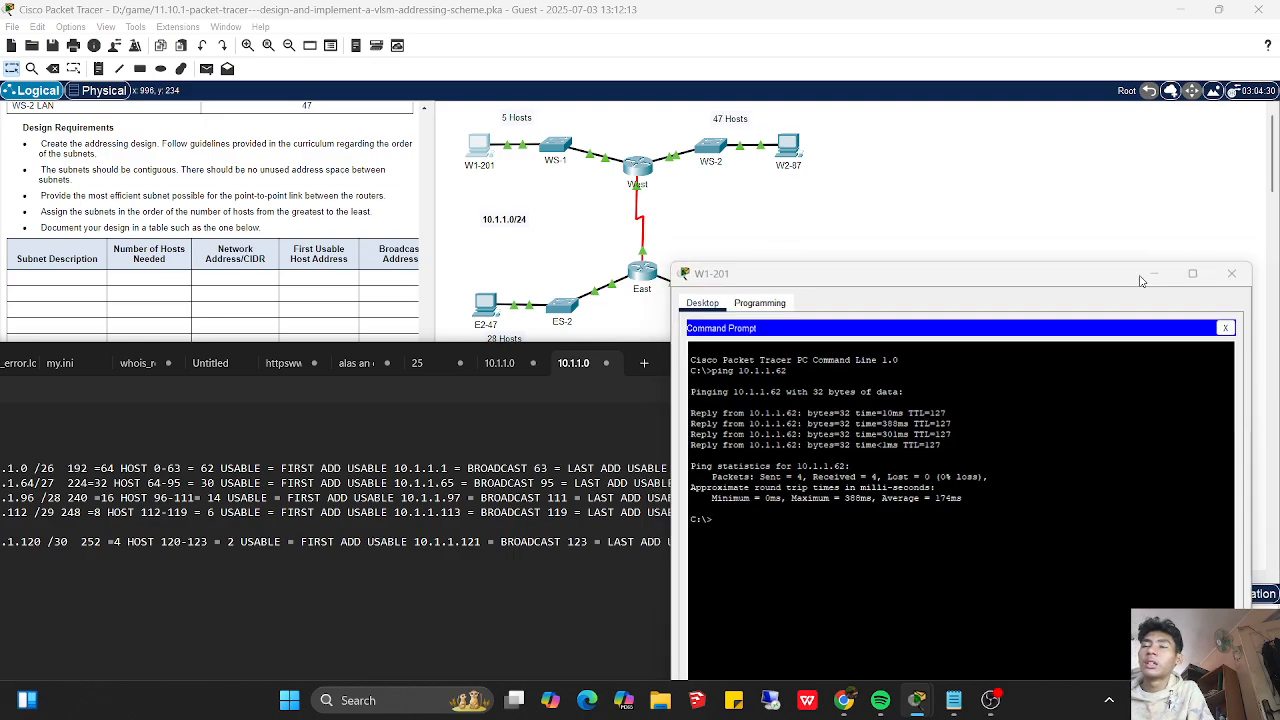
{"action": "left_click", "coordinate": [805, 297]}
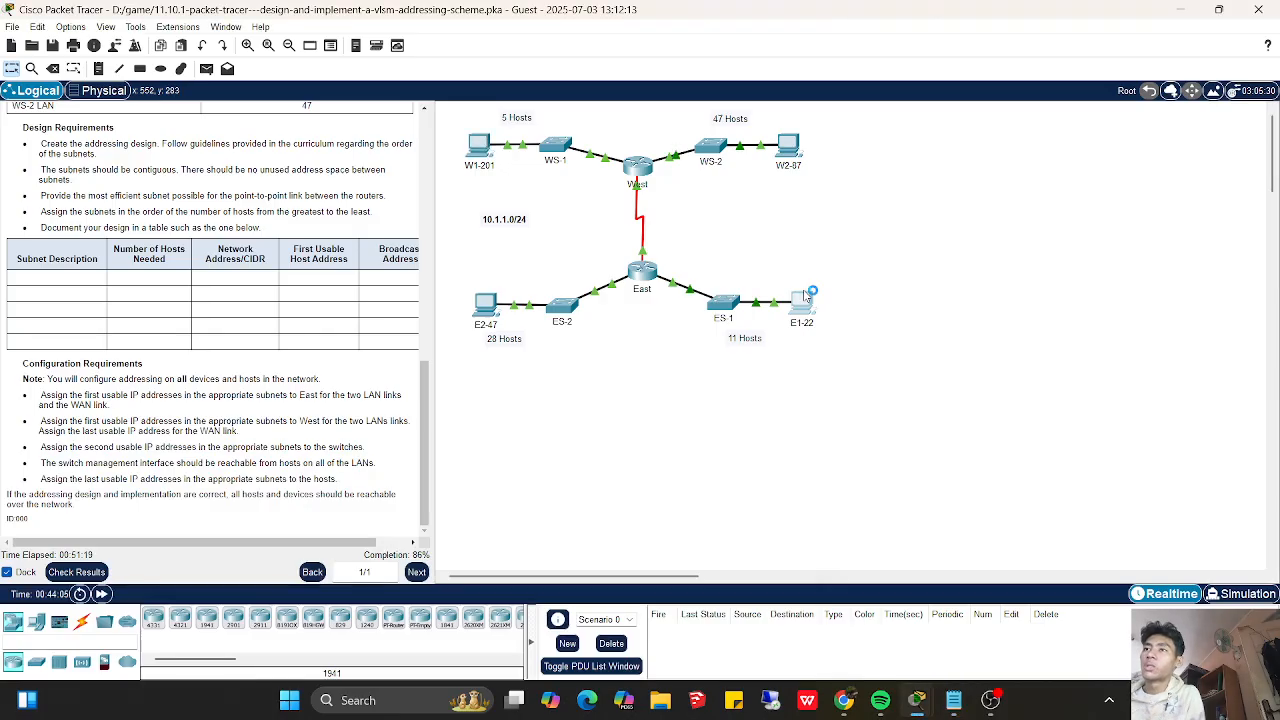
{"action": "left_click", "coordinate": [804, 297]}
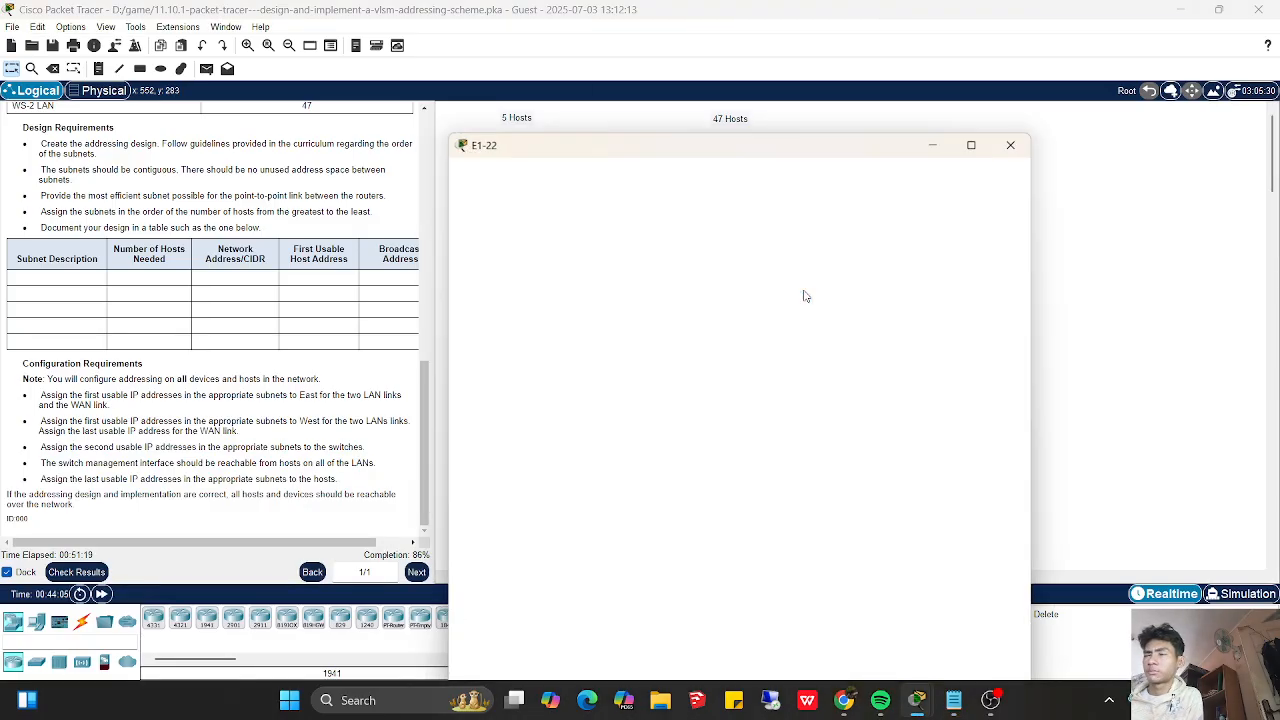
{"action": "left_click", "coordinate": [953, 700]}
{"action": "left_click_drag", "start_coordinate": [593, 108], "coordinate": [785, 207]}
{"action": "left_click", "coordinate": [866, 326]}
{"action": "type", "text": "10.1.1"}
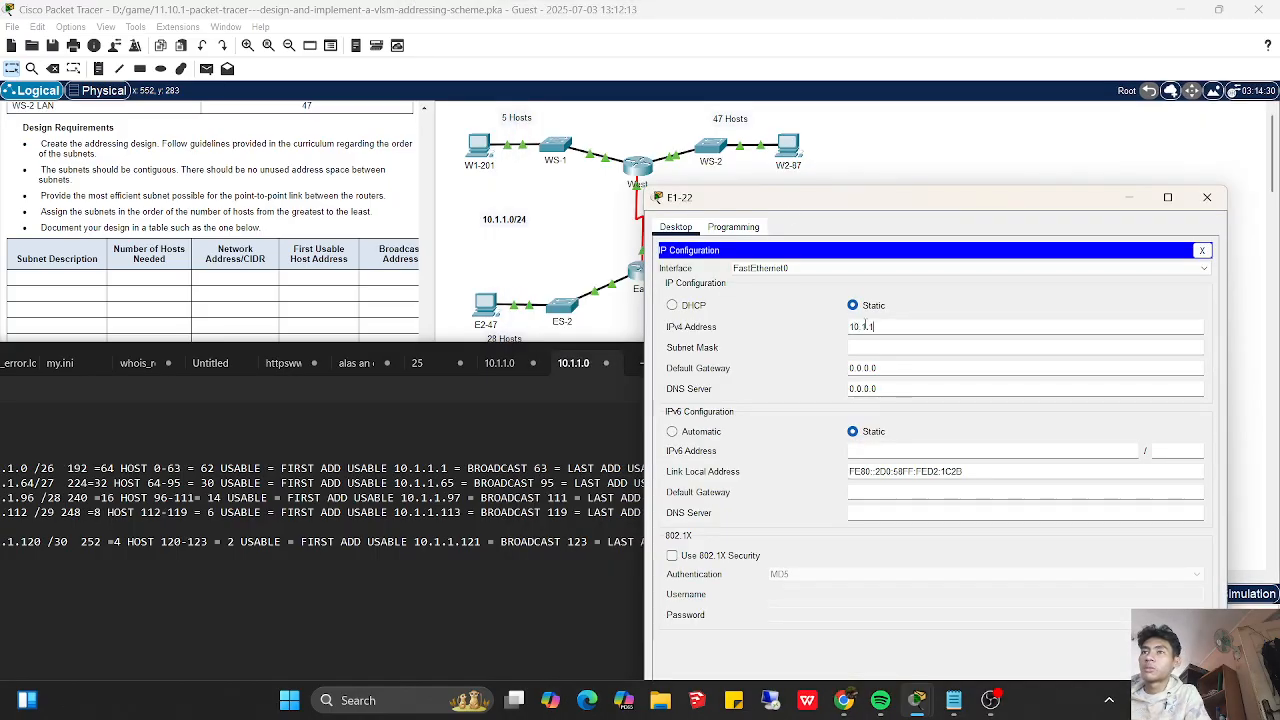
{"action": "left_click_drag", "start_coordinate": [849, 204], "coordinate": [943, 250]}
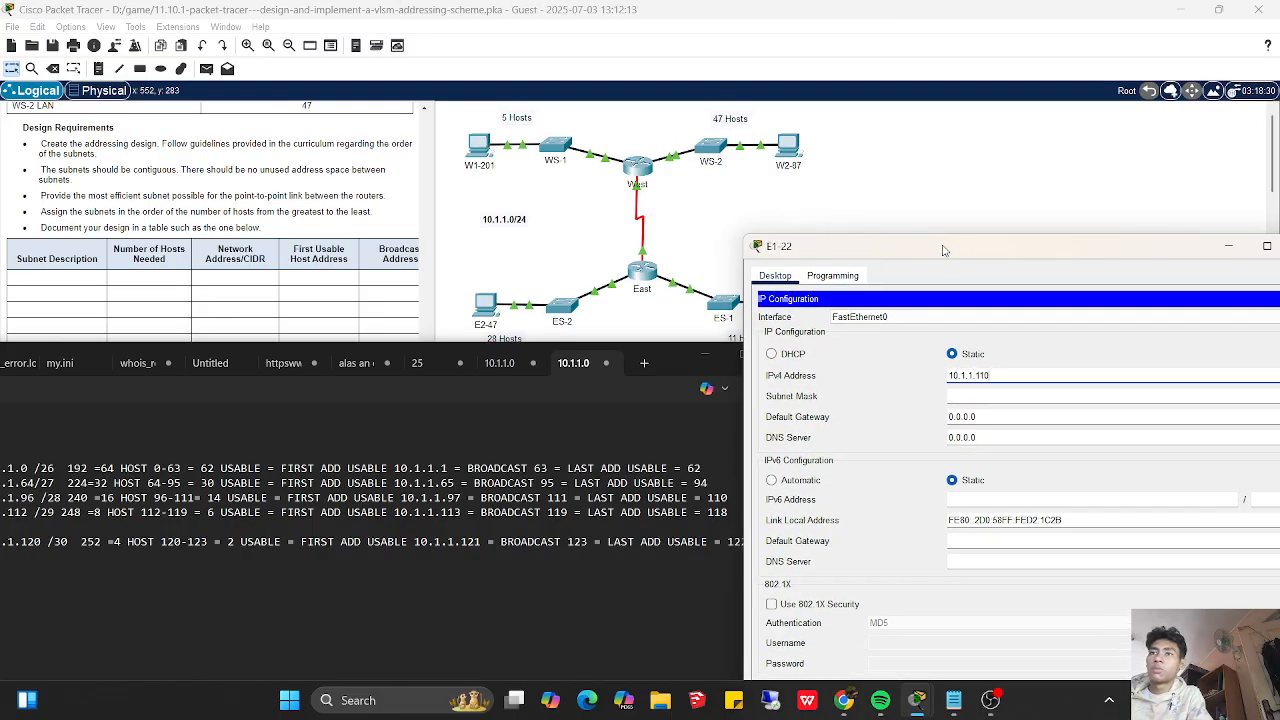
- Set E1-22's subnet mask to 255.255.255.240
{"action": "key", "text": "Tab"}
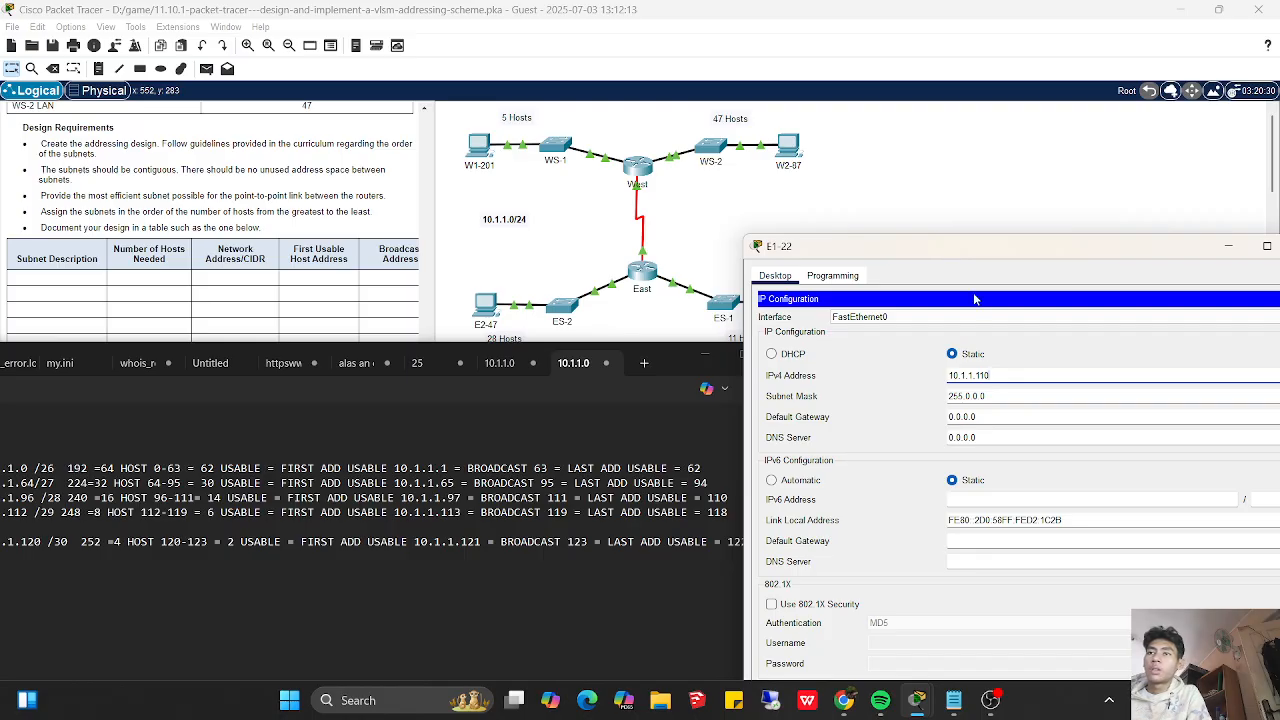
{"action": "key", "text": "BackSpace"}
{"action": "key", "text": "BackSpace"}
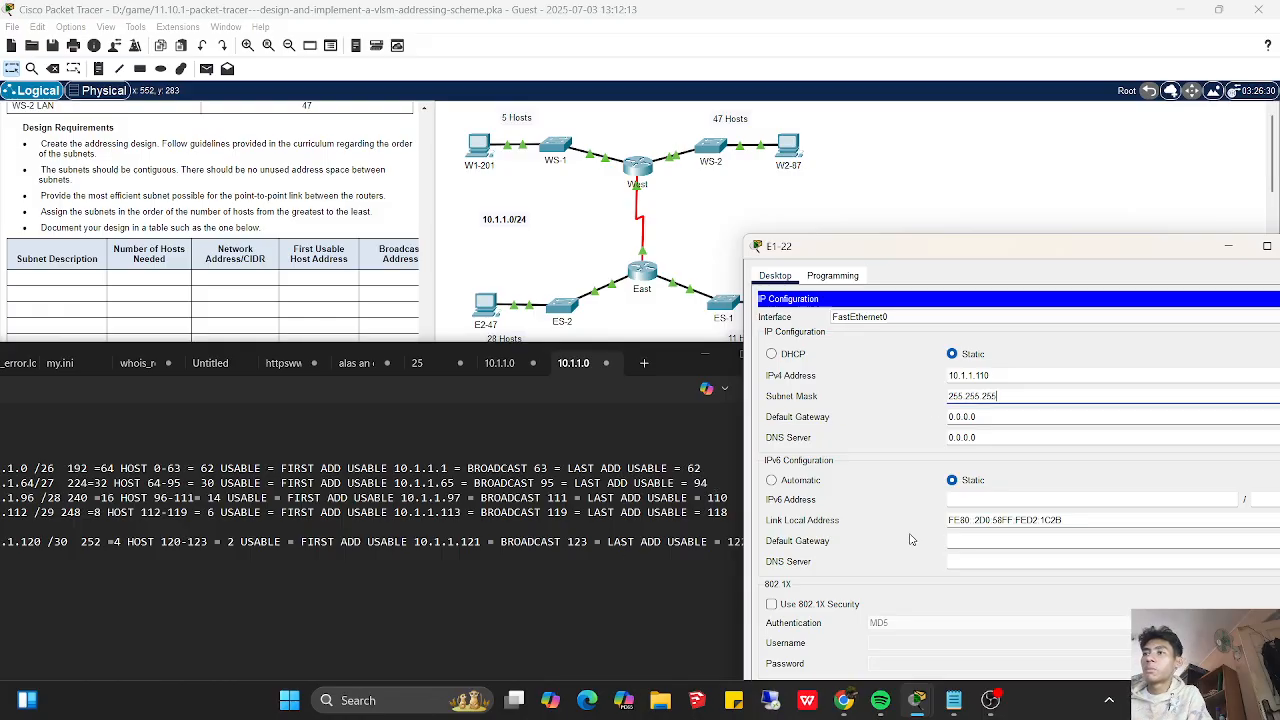
{"action": "type", "text": ".240"}
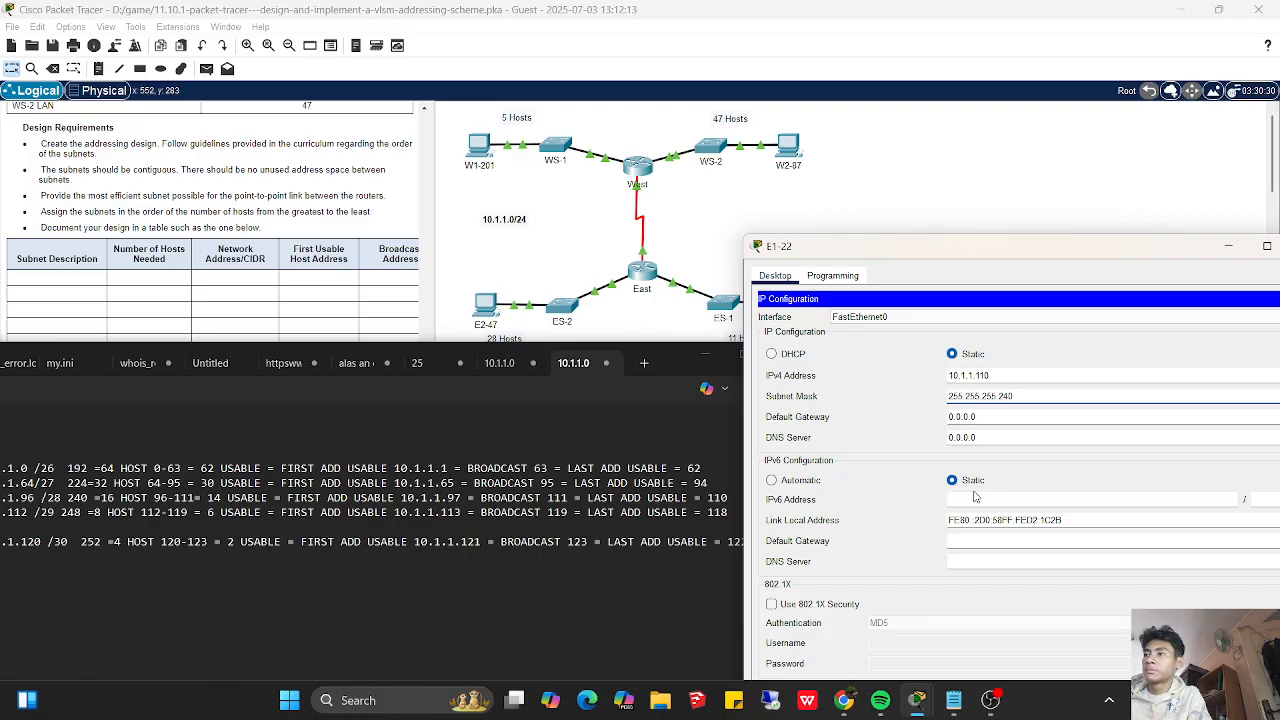
- Set E1-22's default gateway to 10.1.1.97 and close its IP configuration
{"action": "left_click", "coordinate": [987, 415]}
{"action": "key", "text": "BackSpace"}
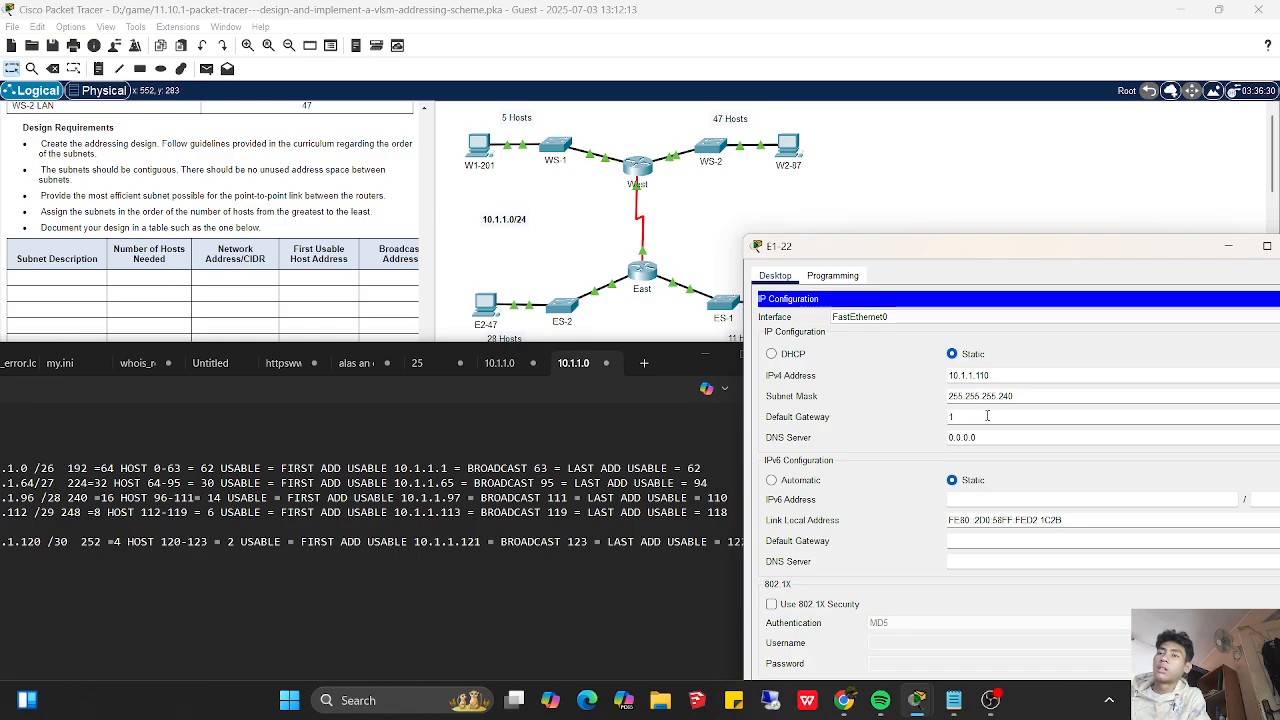
{"action": "type", "text": "0"}
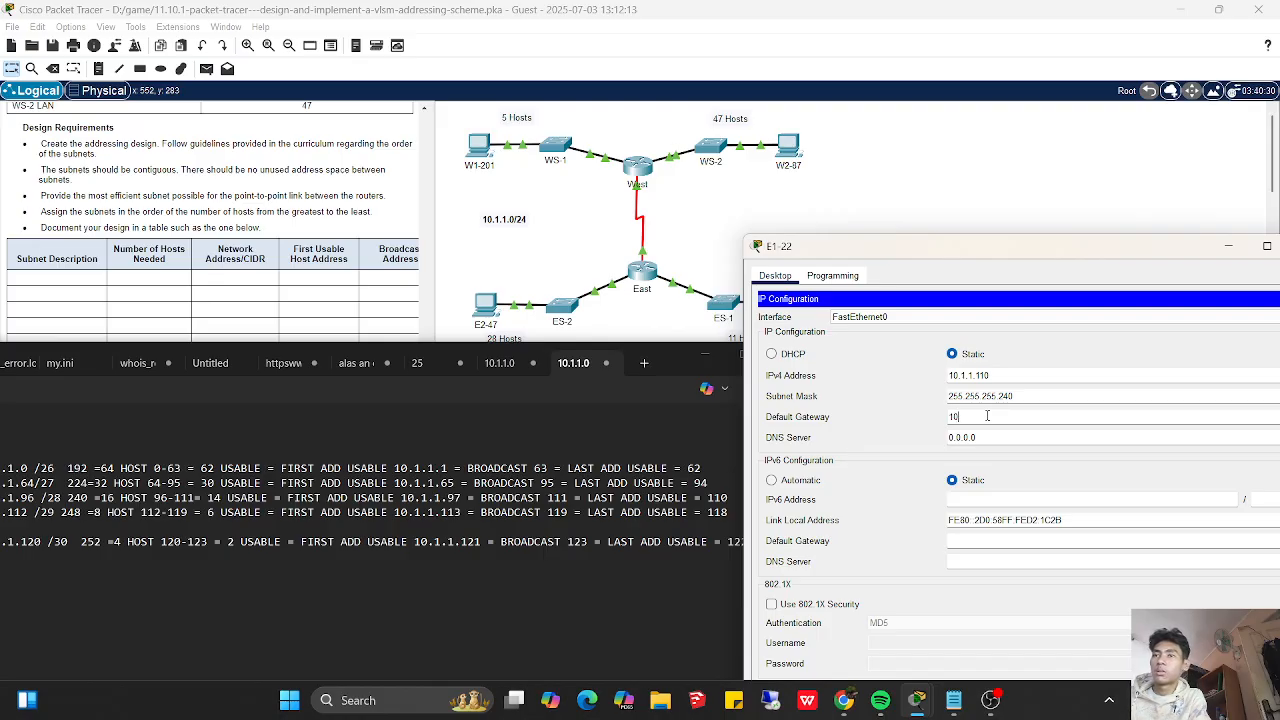
{"action": "type", "text": ".1.1"}
{"action": "type", "text": ".5"}
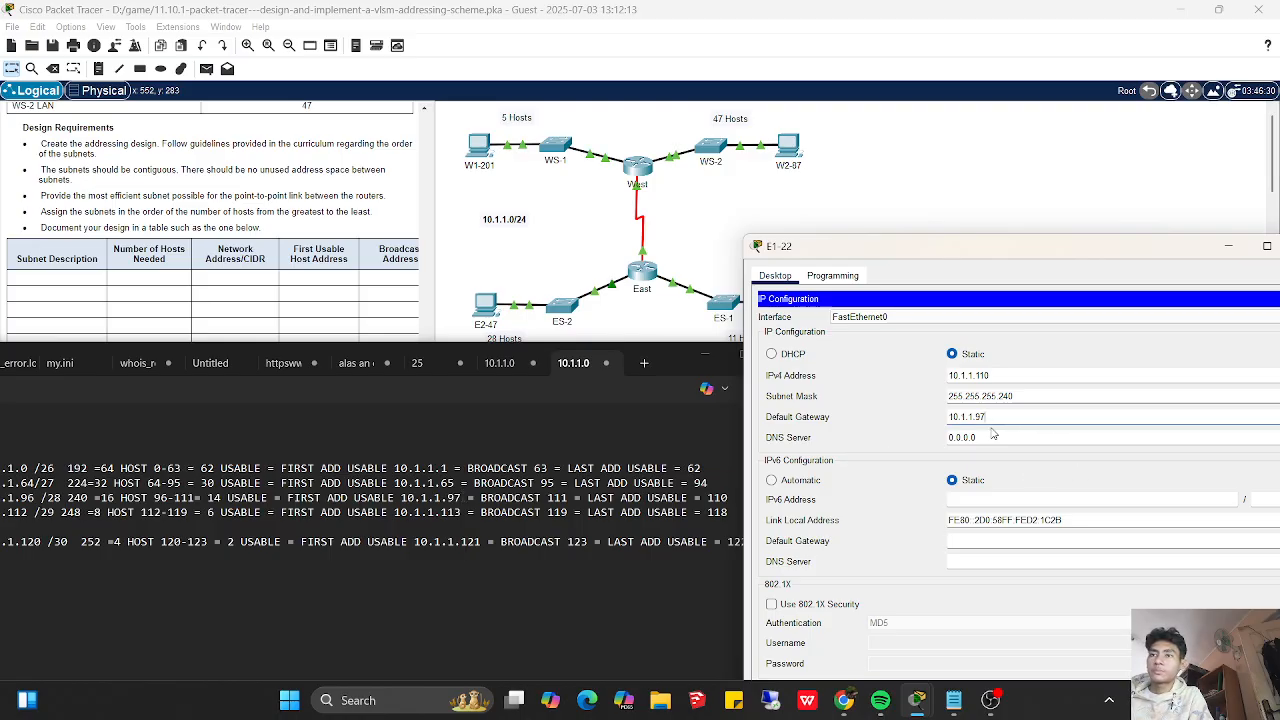
{"action": "left_click_drag", "start_coordinate": [1090, 250], "coordinate": [880, 242]}
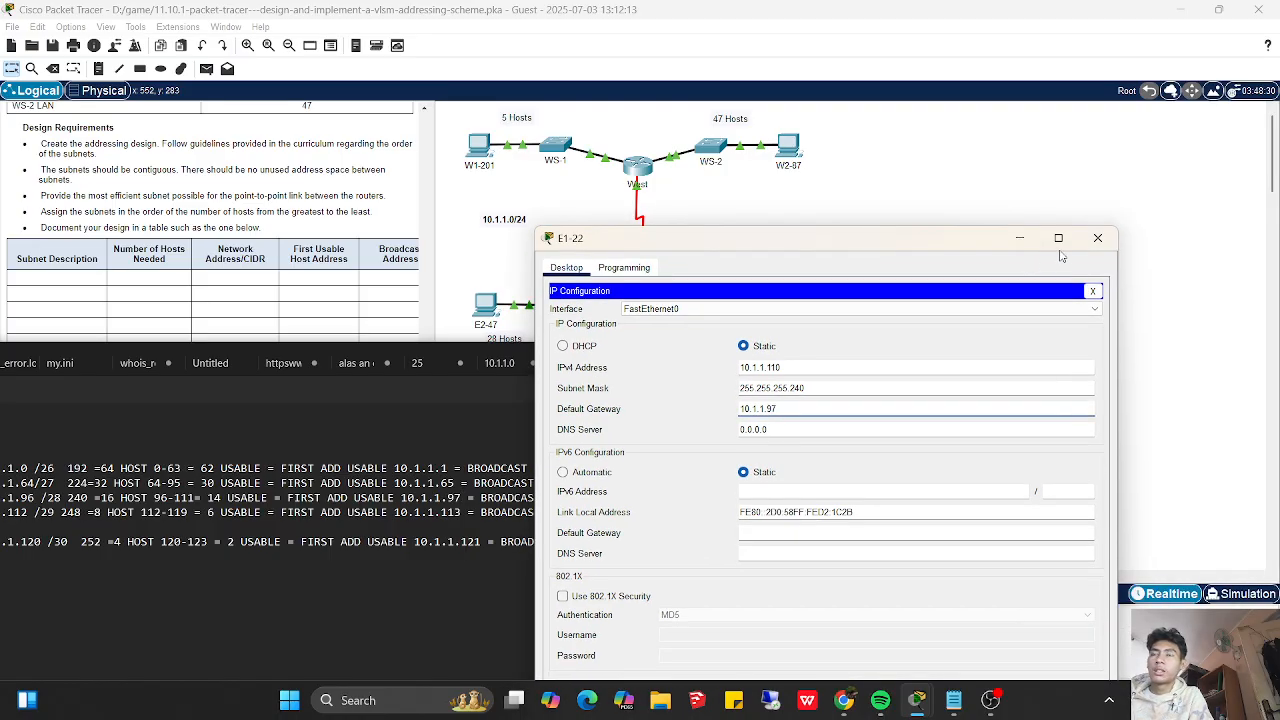
{"action": "left_click", "coordinate": [1091, 292]}
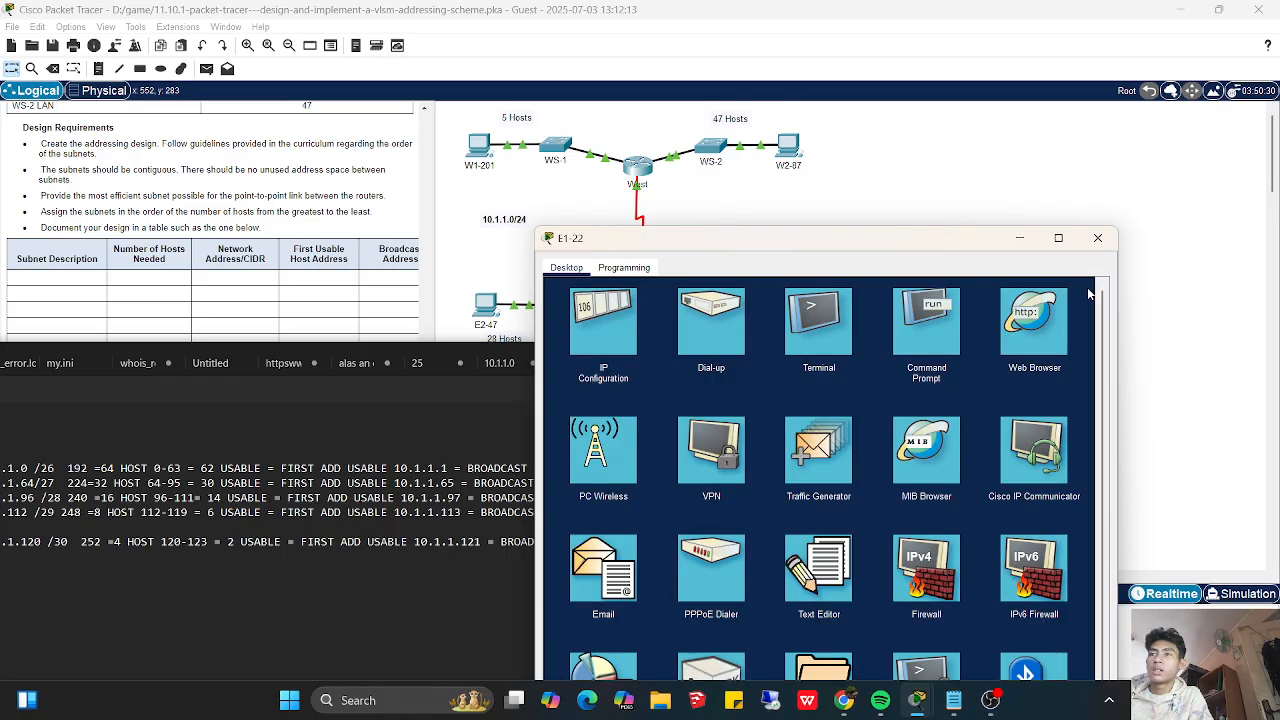
- Ping W2-87 at 10.1.1.62 from E1-22's command prompt and close the E1-22 window
{"action": "left_click", "coordinate": [929, 320]}
{"action": "type", "text": "ping 10.1.1.62"}
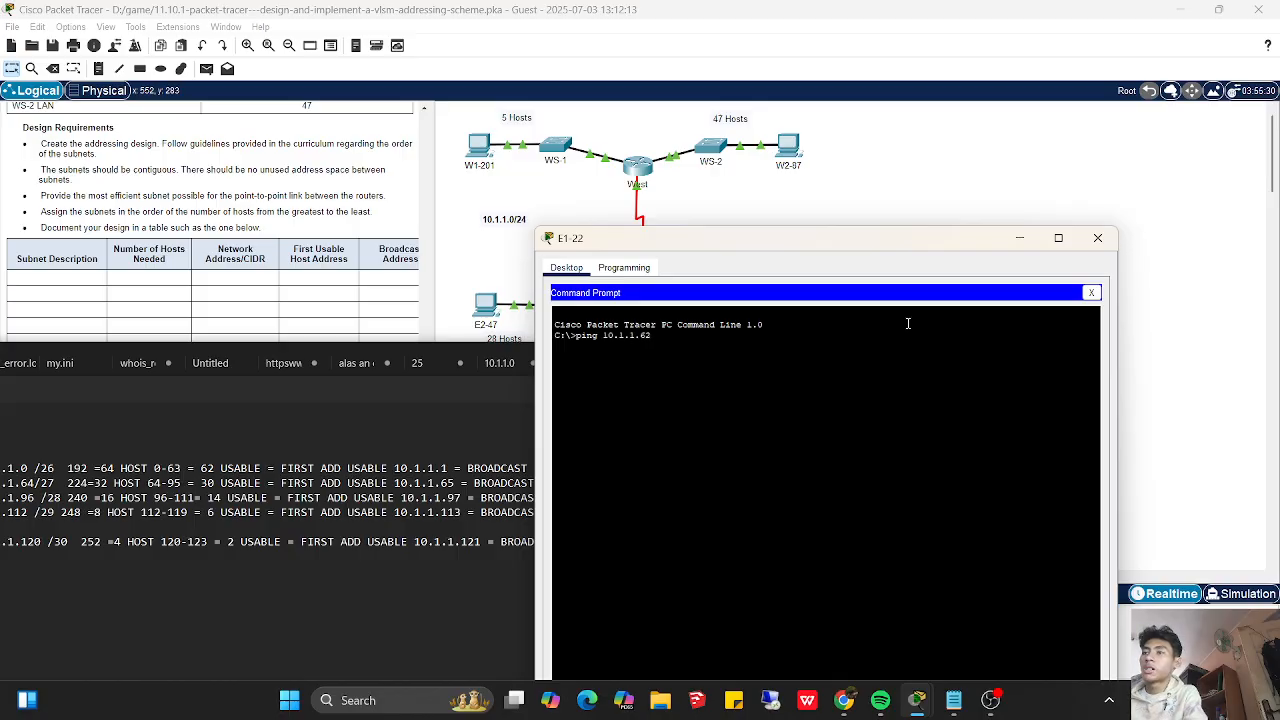
{"action": "key", "text": "Return"}
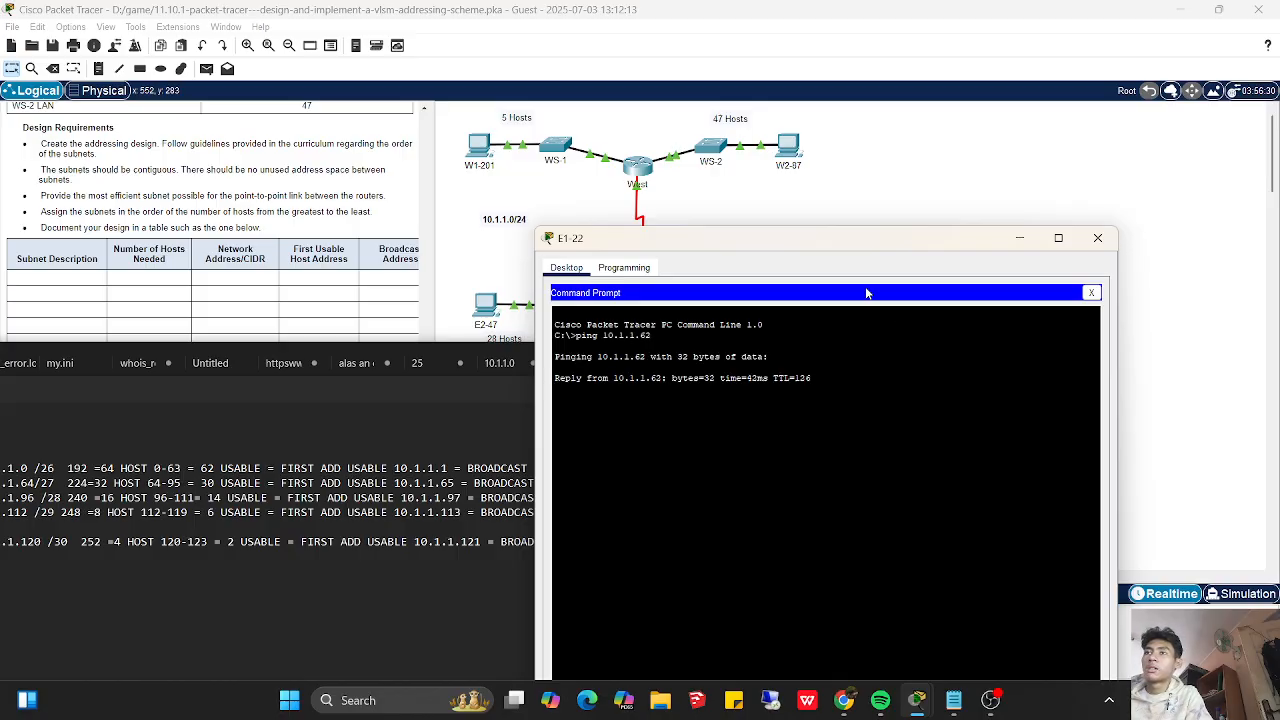
{"action": "left_click_drag", "start_coordinate": [787, 247], "coordinate": [929, 272]}
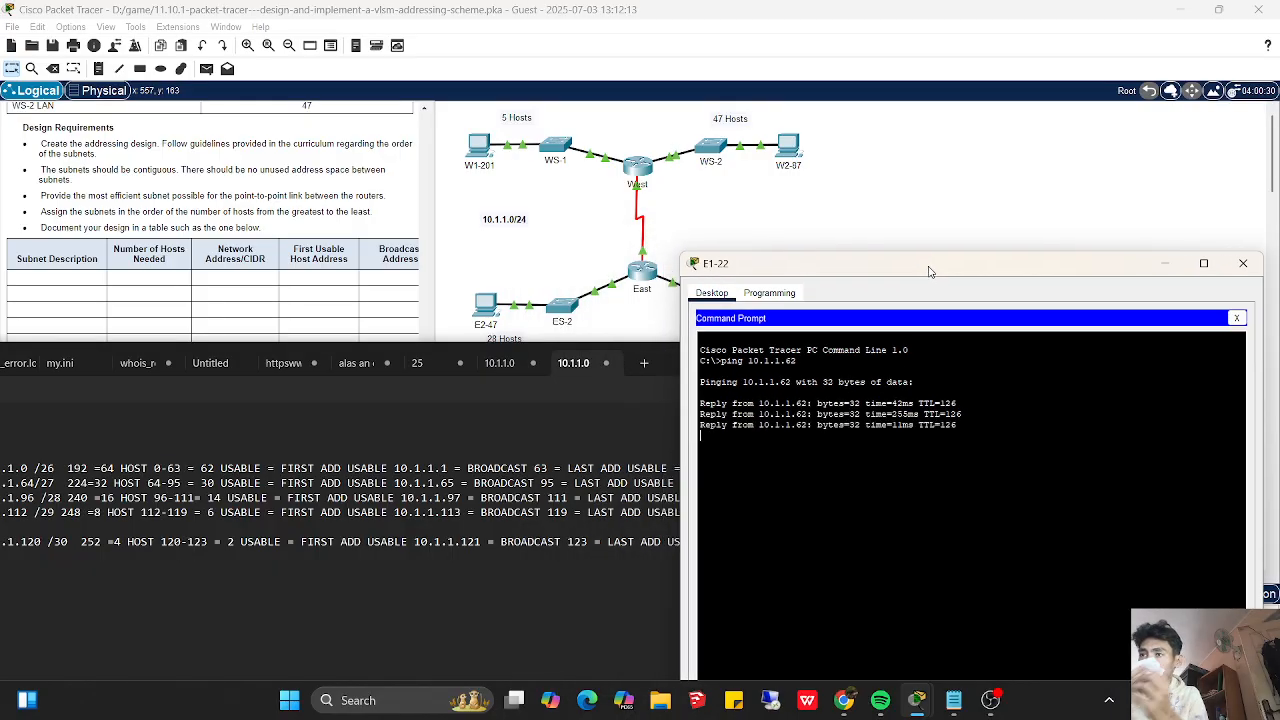
{"action": "left_click_drag", "start_coordinate": [1084, 264], "coordinate": [1071, 264]}
{"action": "left_click", "coordinate": [1231, 264]}
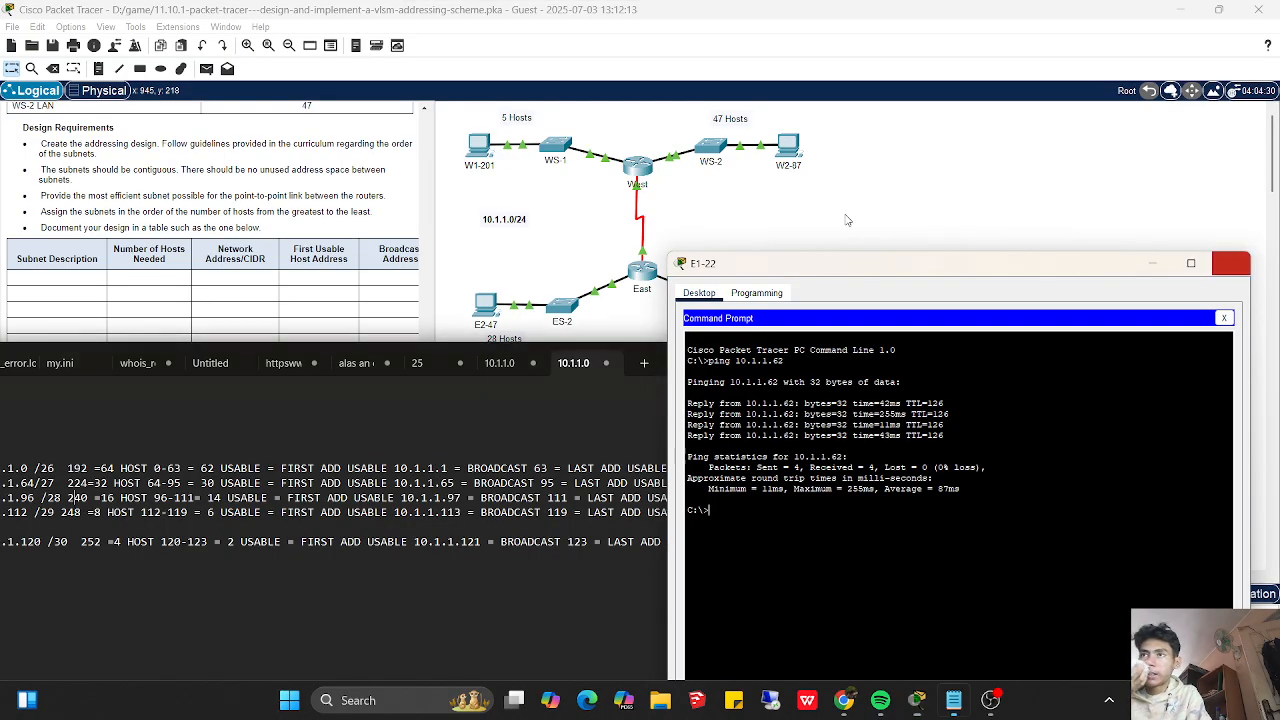
- Open E2-47's IP configuration beside the subnet notes and assign the static IPv4 address 10.1.1.94
{"action": "left_click", "coordinate": [497, 310]}
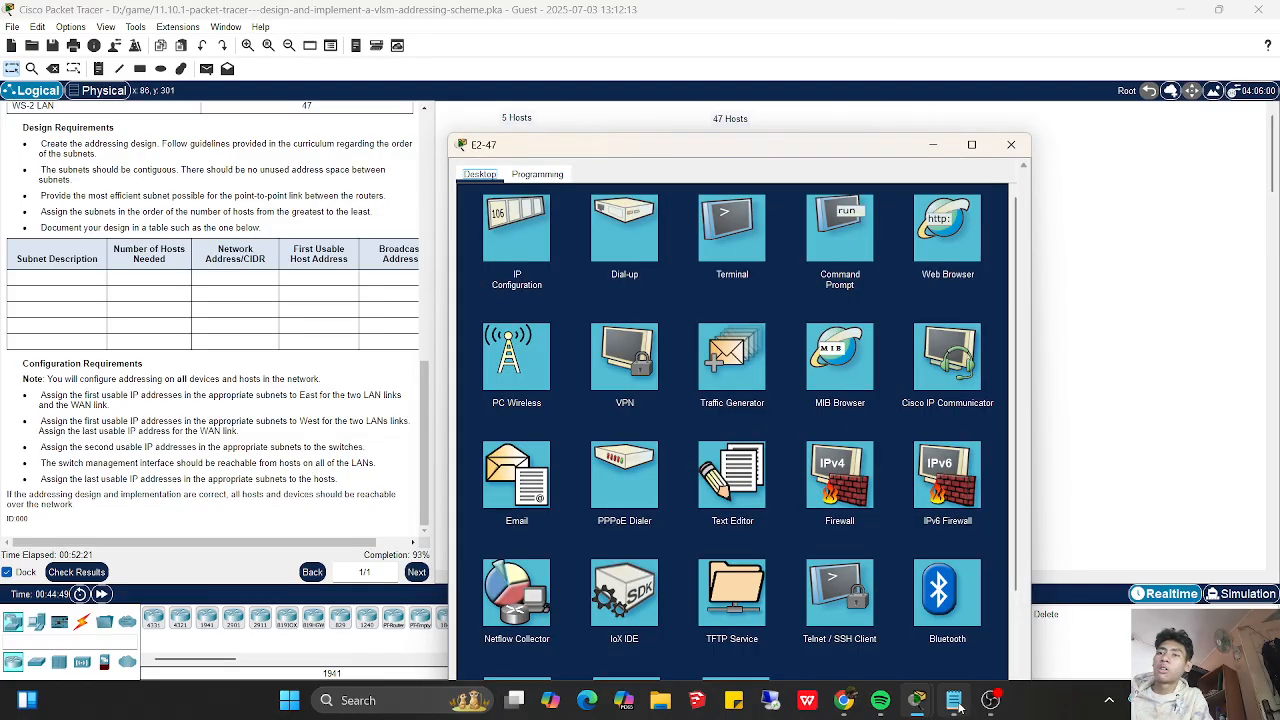
{"action": "mouse_move", "coordinate": [960, 706]}
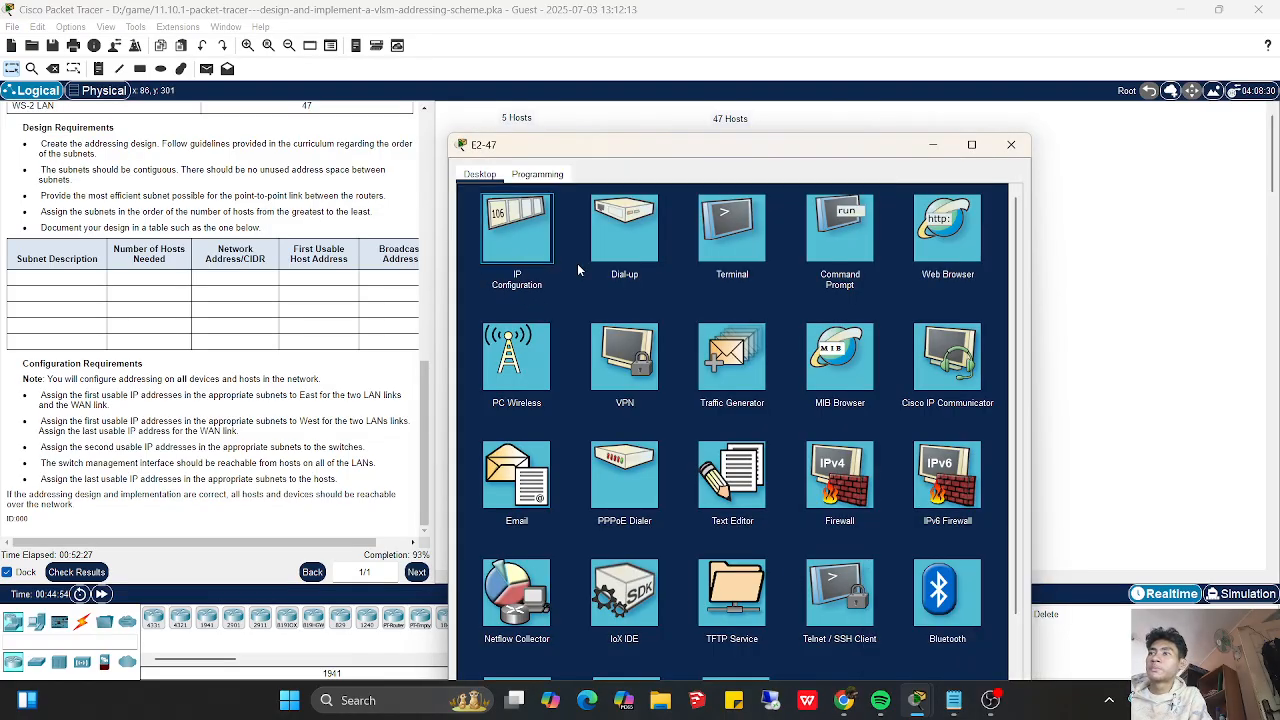
{"action": "left_click", "coordinate": [953, 700]}
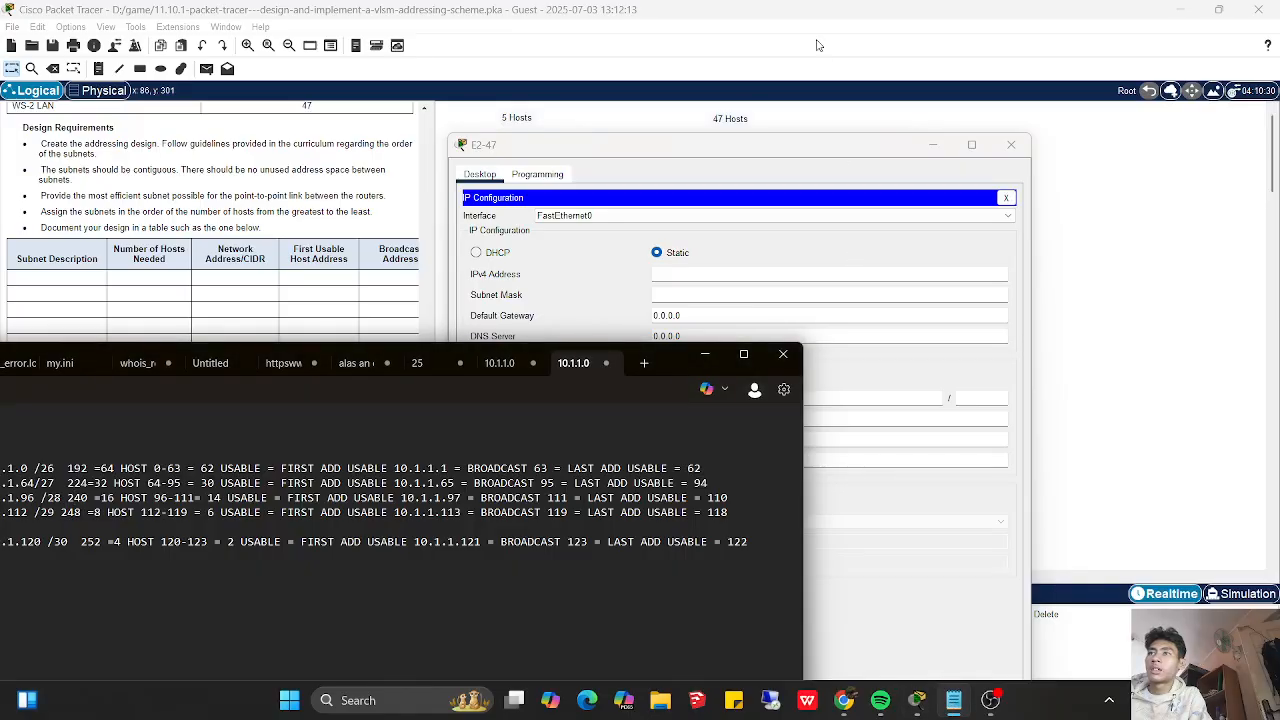
{"action": "left_click_drag", "start_coordinate": [771, 133], "coordinate": [1083, 175]}
{"action": "left_click", "coordinate": [981, 317]}
{"action": "type", "text": "10."}
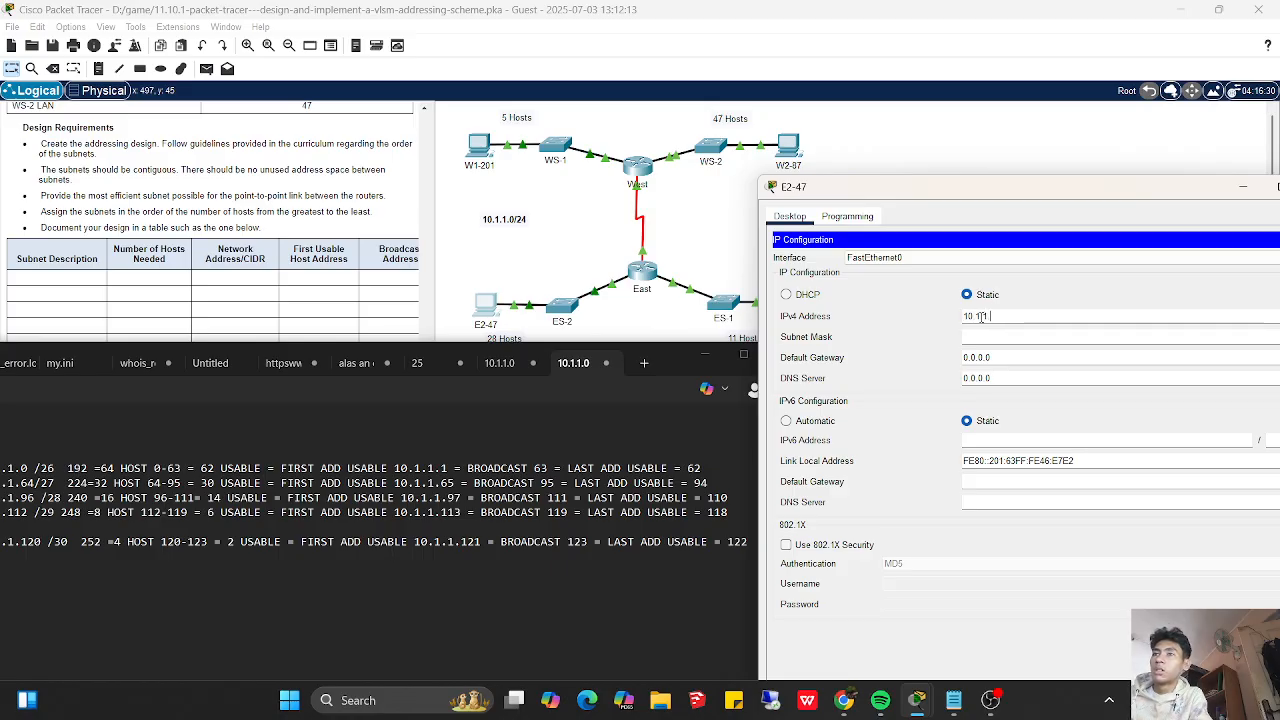
{"action": "type", "text": "1.1.94"}
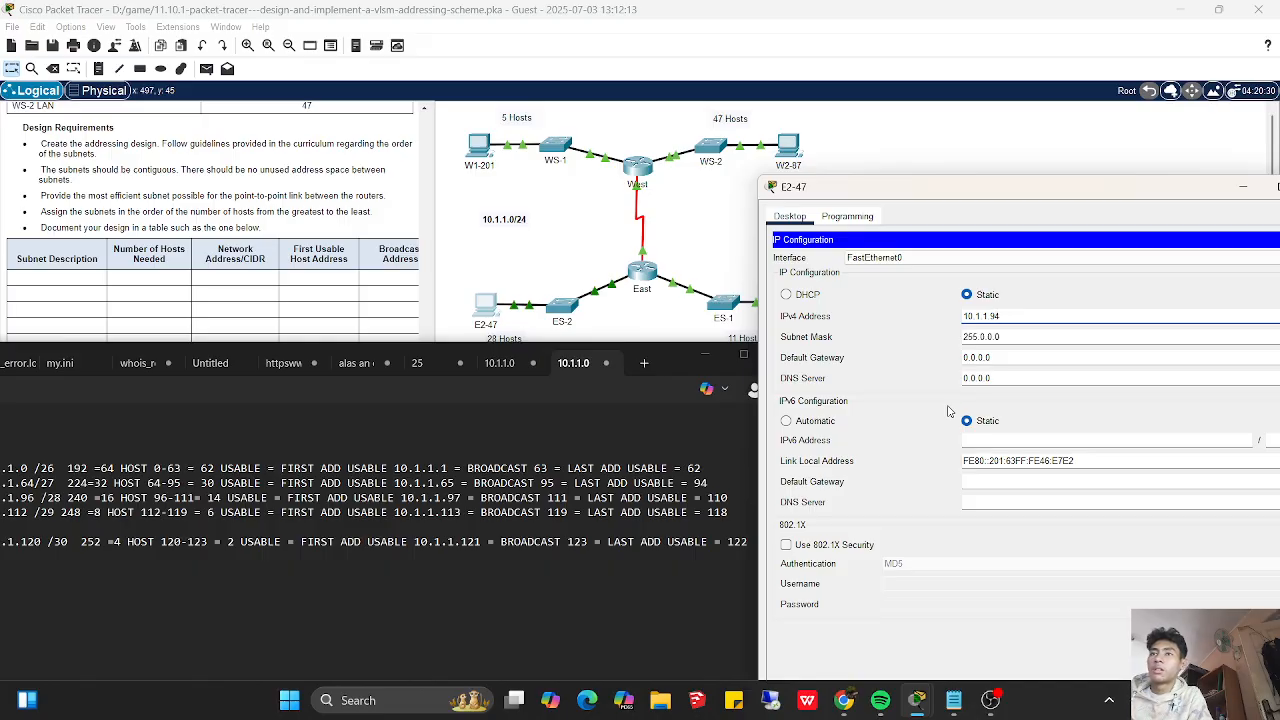
- Set E2-47's subnet mask to 255.255.255.224
{"action": "left_click", "coordinate": [1020, 339]}
{"action": "key", "text": "BackSpace"}
{"action": "key", "text": "BackSpace"}
{"action": "key", "text": "BackSpace"}
{"action": "key", "text": "BackSpace"}
{"action": "key", "text": "BackSpace"}
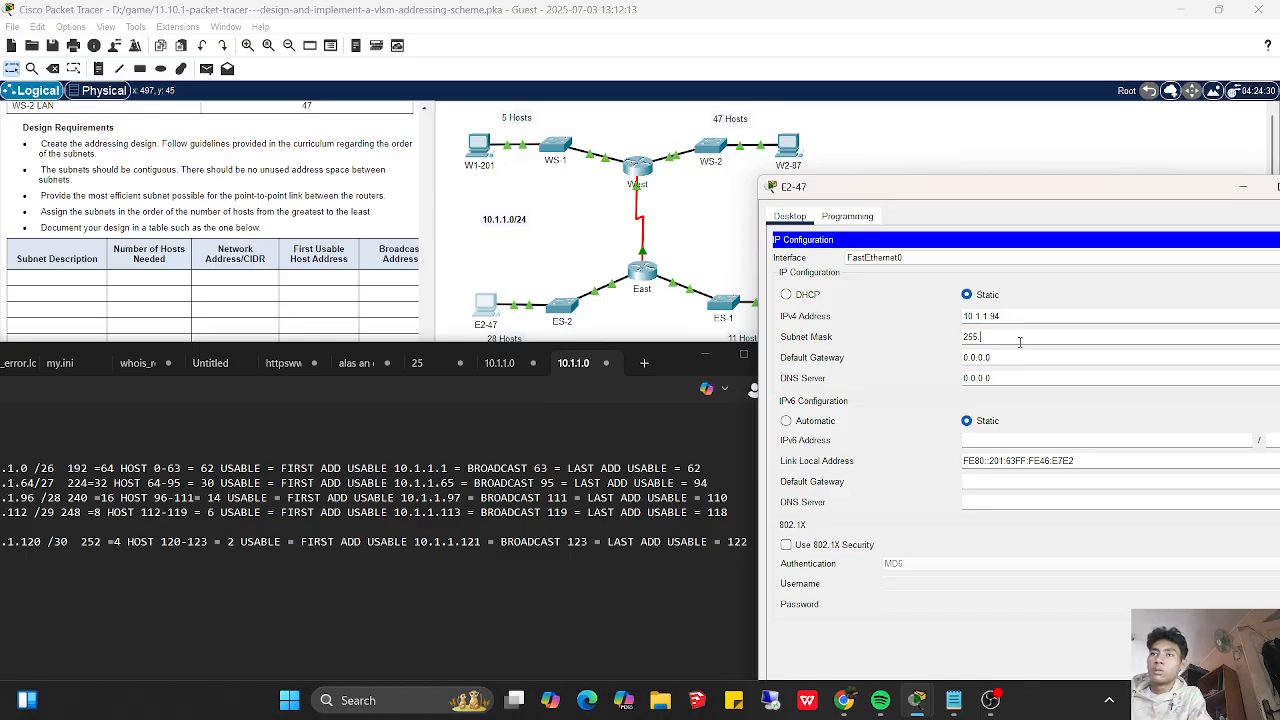
{"action": "type", "text": "255.255.224"}
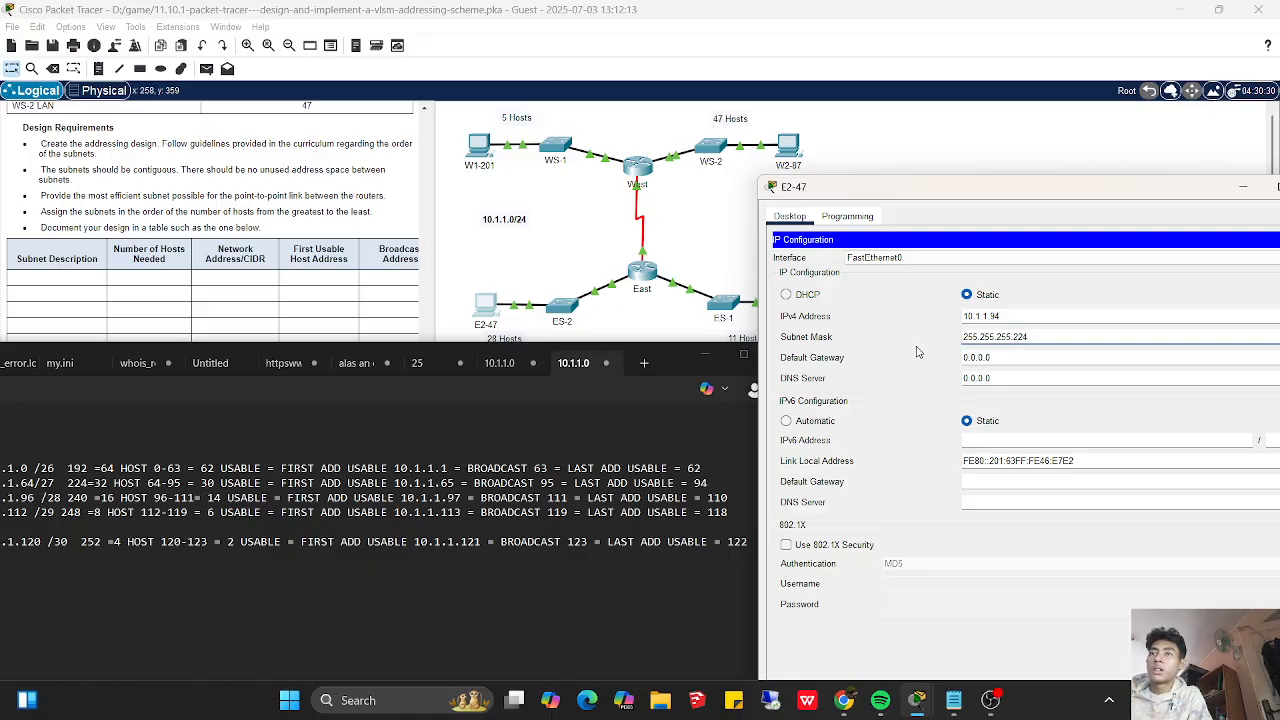
- Set E2-47's default gateway to 10.1.1.65 and close its IP configuration
{"action": "left_click", "coordinate": [996, 356]}
{"action": "key", "text": "BackSpace"}
{"action": "key", "text": "BackSpace"}
{"action": "key", "text": "BackSpace"}
{"action": "key", "text": "BackSpace"}
{"action": "key", "text": "BackSpace"}
{"action": "key", "text": "BackSpace"}
{"action": "key", "text": "BackSpace"}
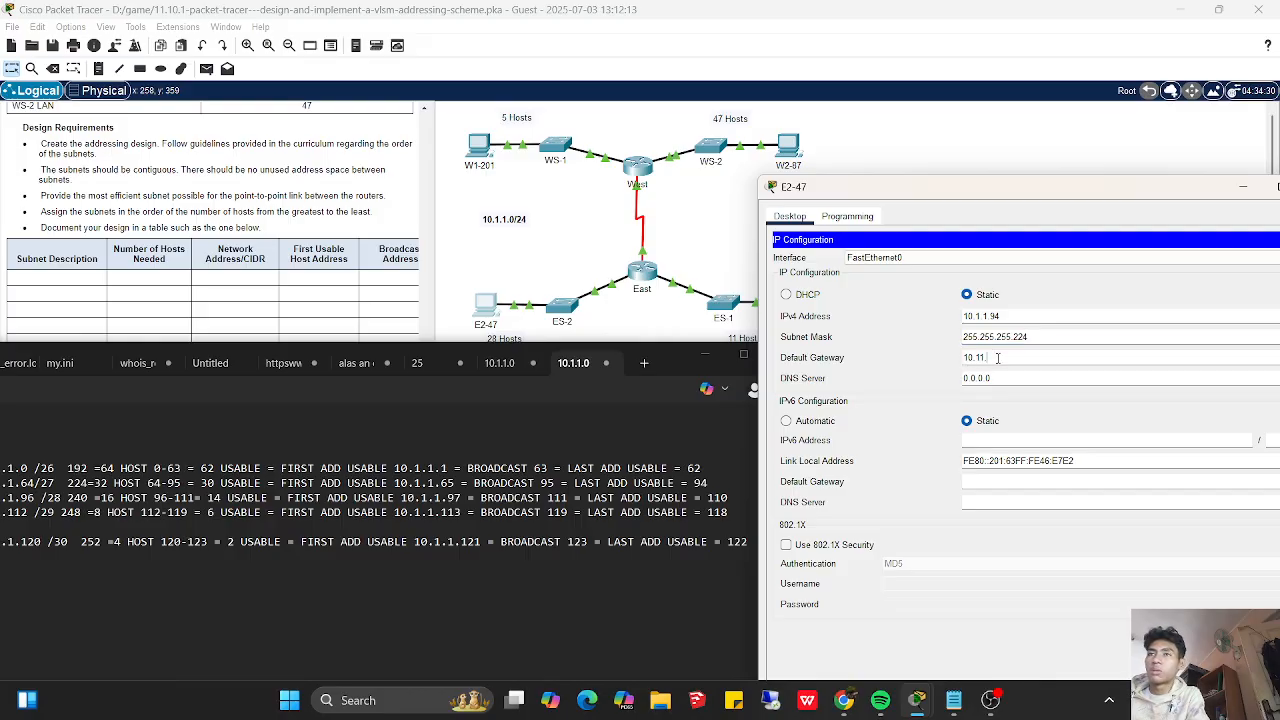
{"action": "type", "text": "10.1.1.65"}
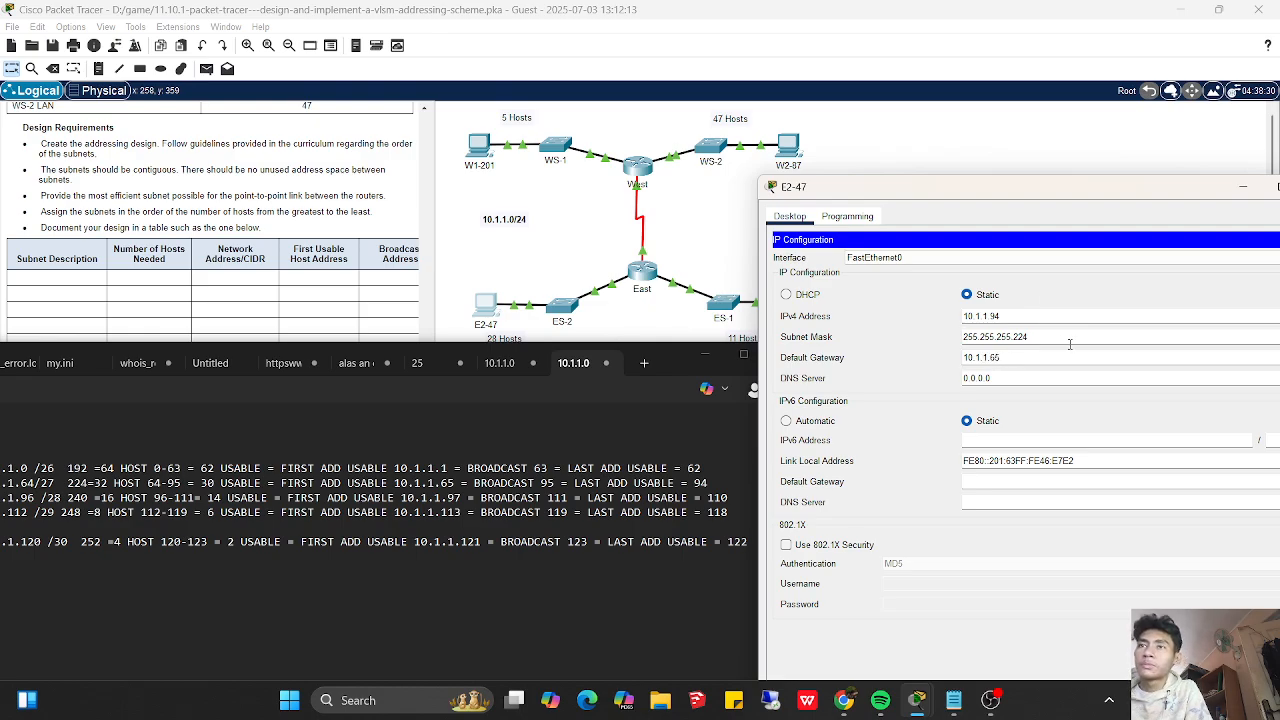
{"action": "left_click_drag", "start_coordinate": [925, 200], "coordinate": [793, 187]}
{"action": "left_click", "coordinate": [1185, 225]}
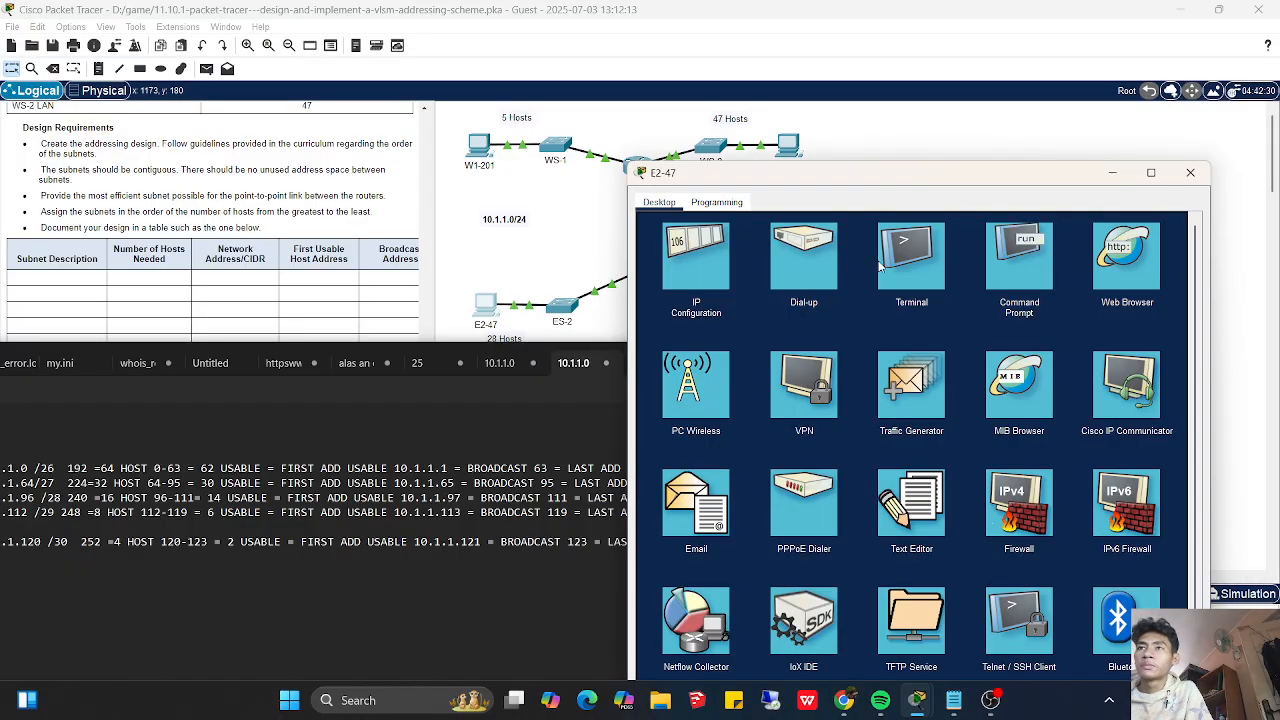
- Ping W2-87 at 10.1.1.62 from E2-47's command prompt, then put away the E2-47 window and the subnet notes
{"action": "left_click", "coordinate": [1021, 255]}
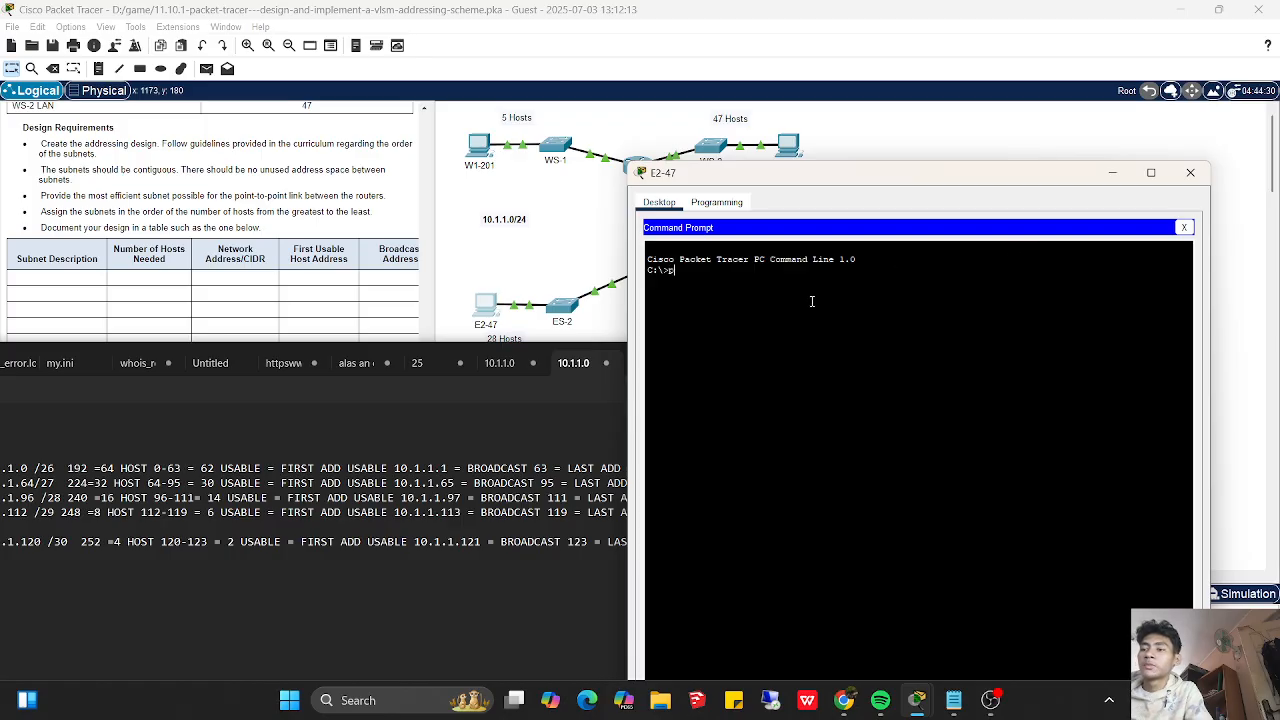
{"action": "type", "text": "ping 10.1.1"}
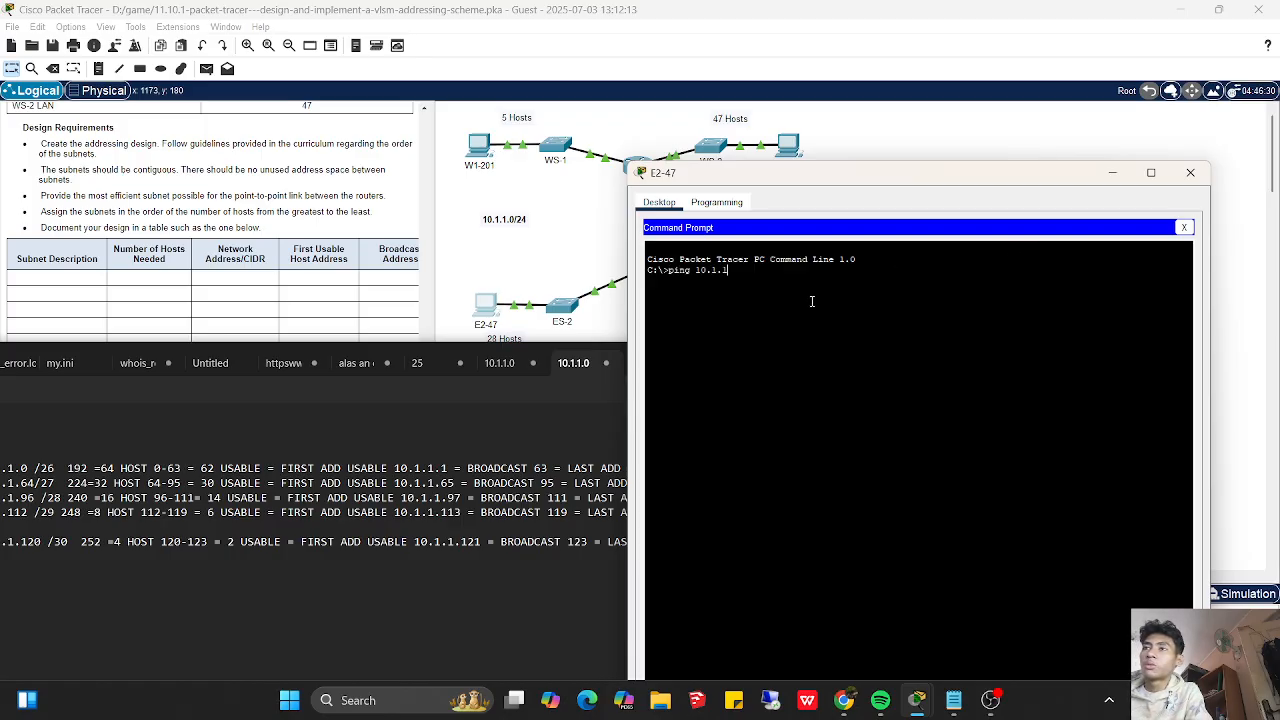
{"action": "type", "text": ".62"}
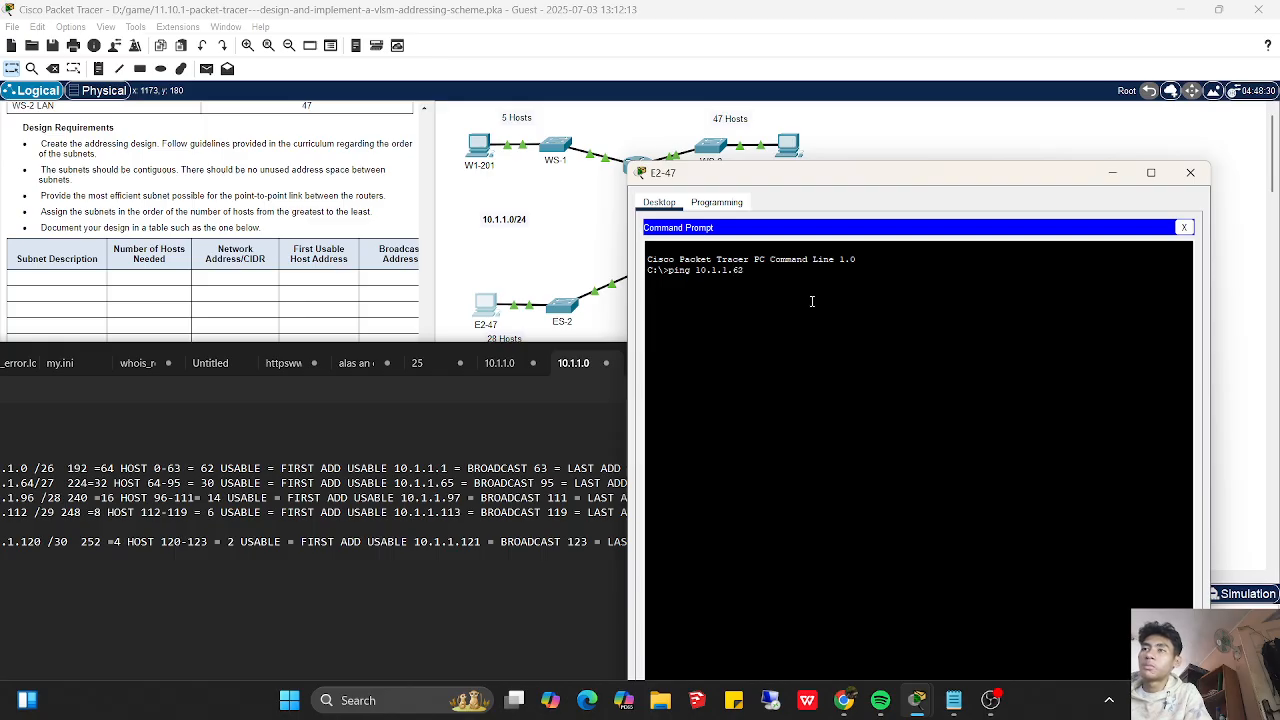
{"action": "key", "text": "Return"}
{"action": "left_click_drag", "start_coordinate": [800, 186], "coordinate": [798, 254]}
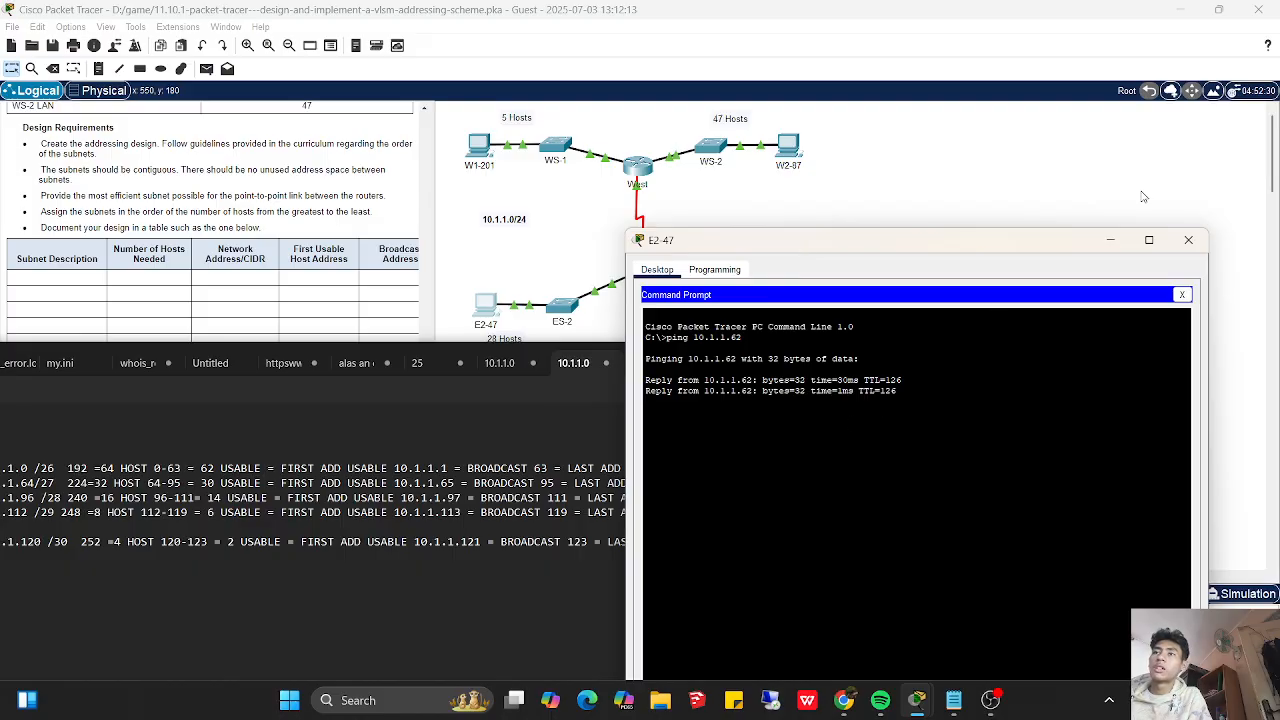
{"action": "left_click", "coordinate": [1187, 240]}
{"action": "left_click", "coordinate": [713, 364]}
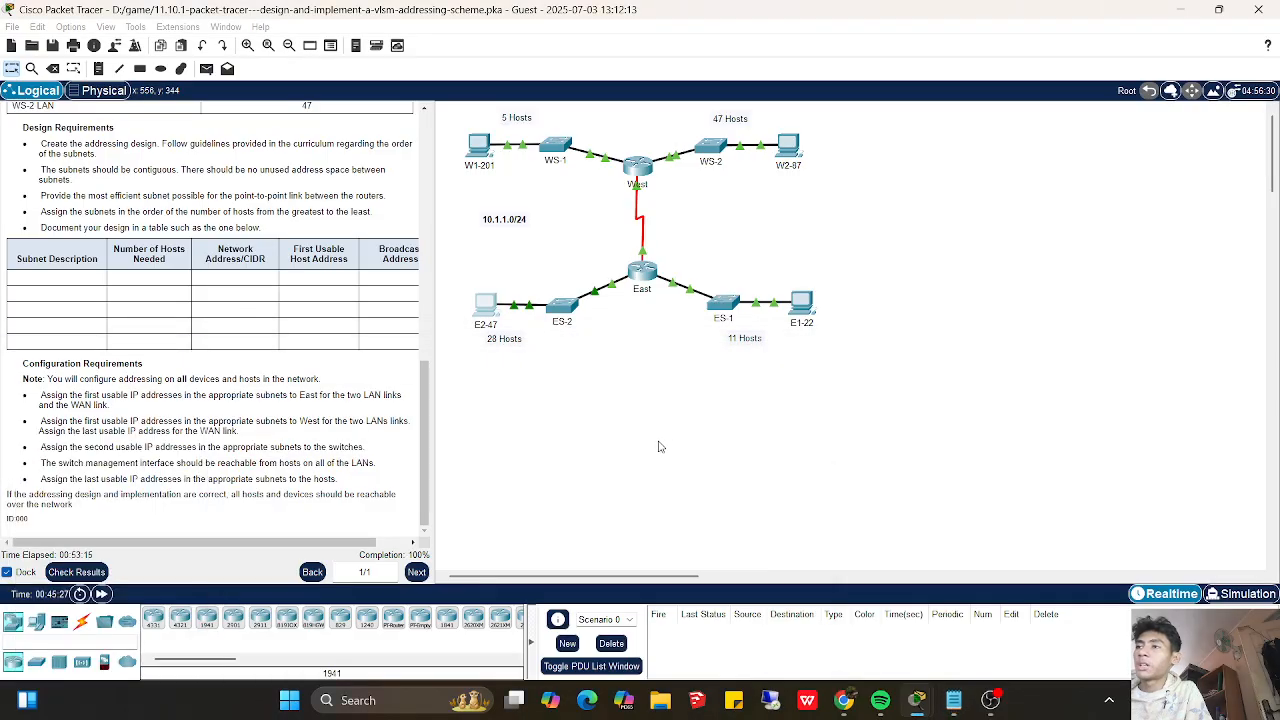
- Check the activity results, review the full list of assessment items and return to the topology
{"action": "left_click", "coordinate": [100, 571]}
{"action": "left_click", "coordinate": [160, 106]}
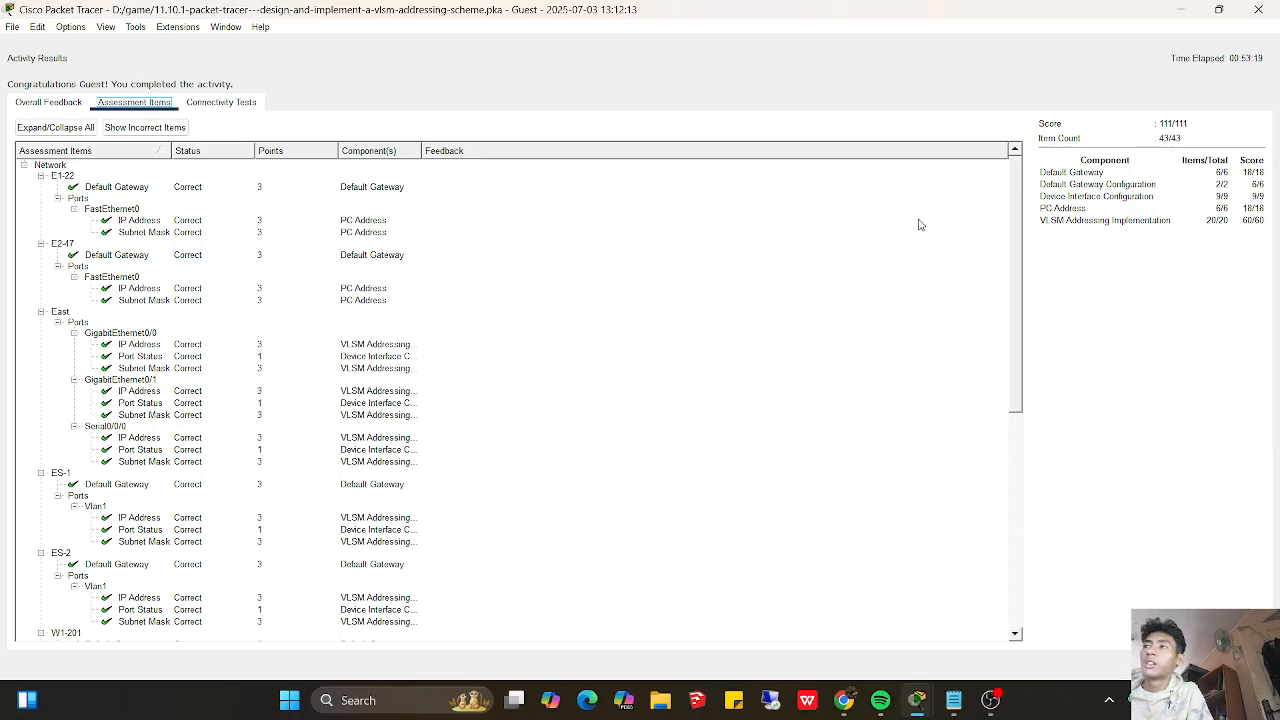
{"action": "left_click_drag", "start_coordinate": [1018, 280], "coordinate": [1010, 554]}
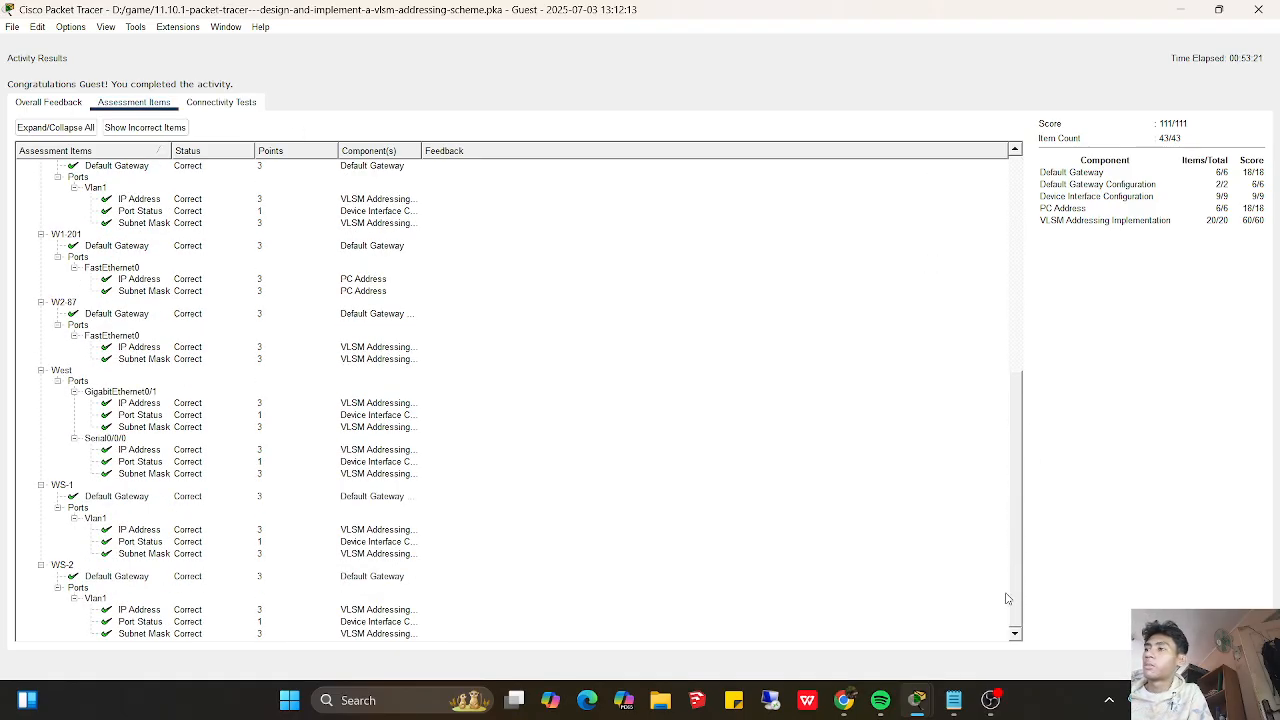
{"action": "left_click", "coordinate": [1240, 666]}
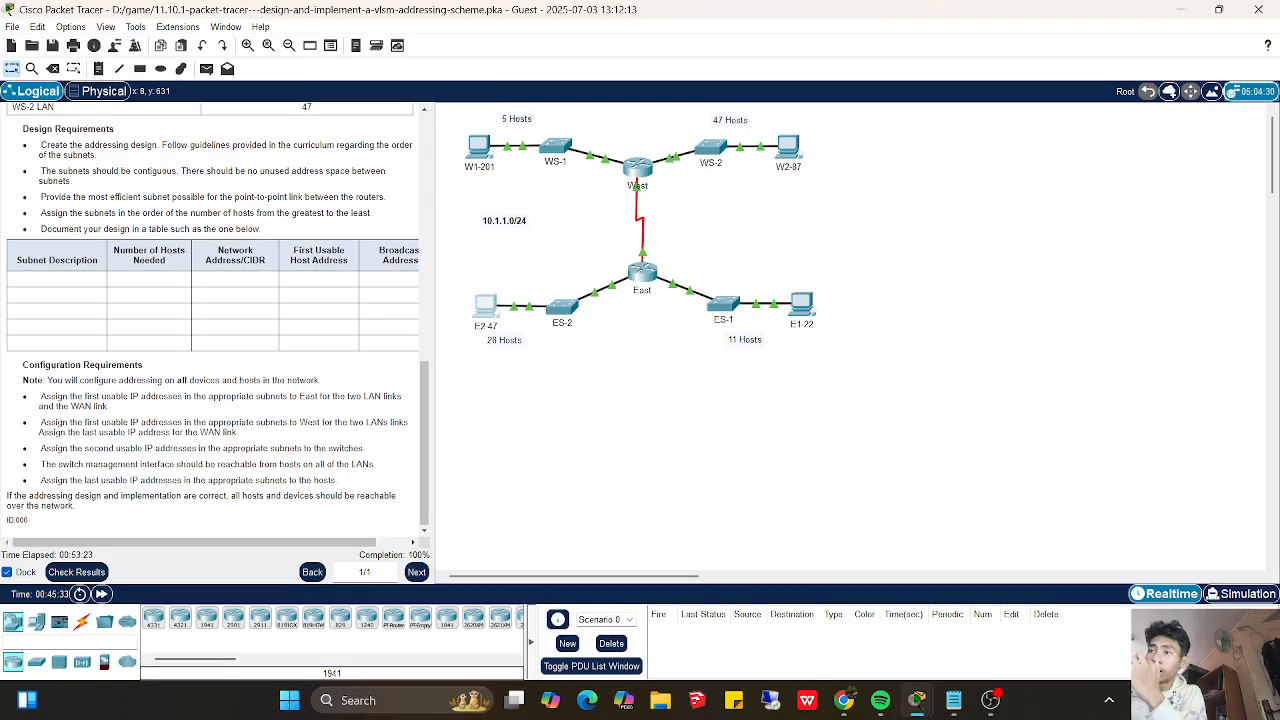
{"action": "left_click", "coordinate": [990, 700]}
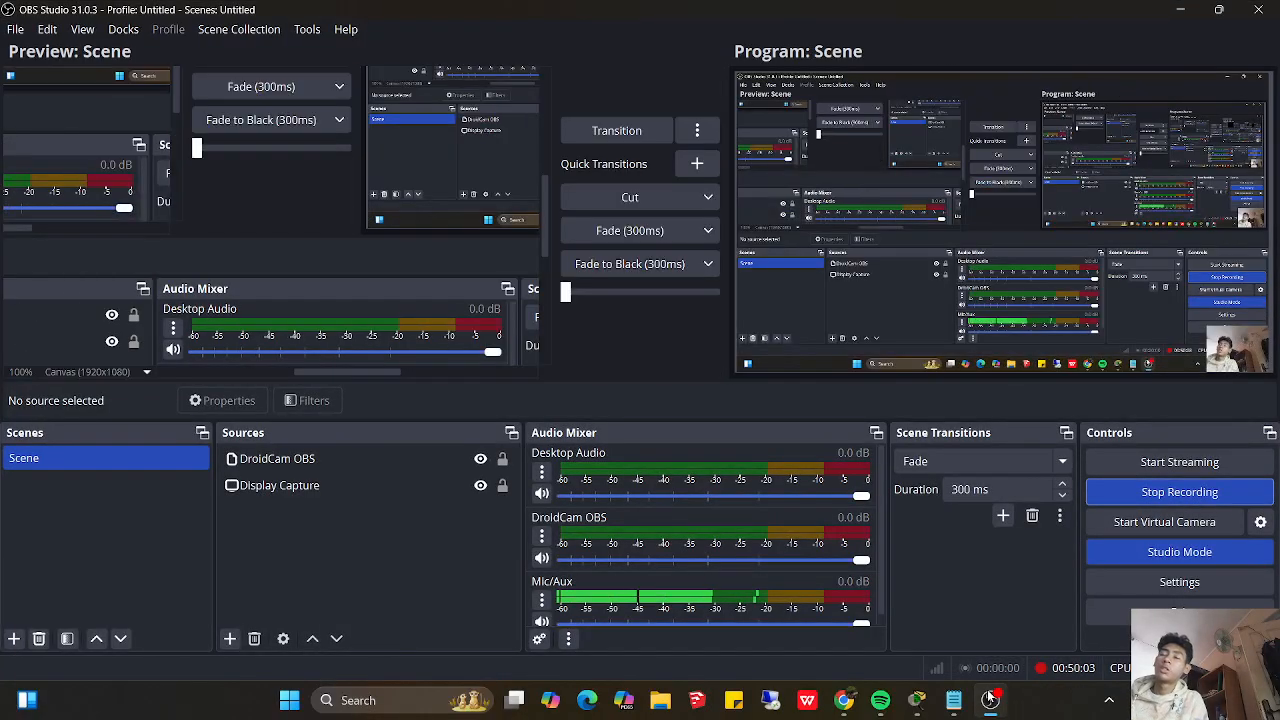